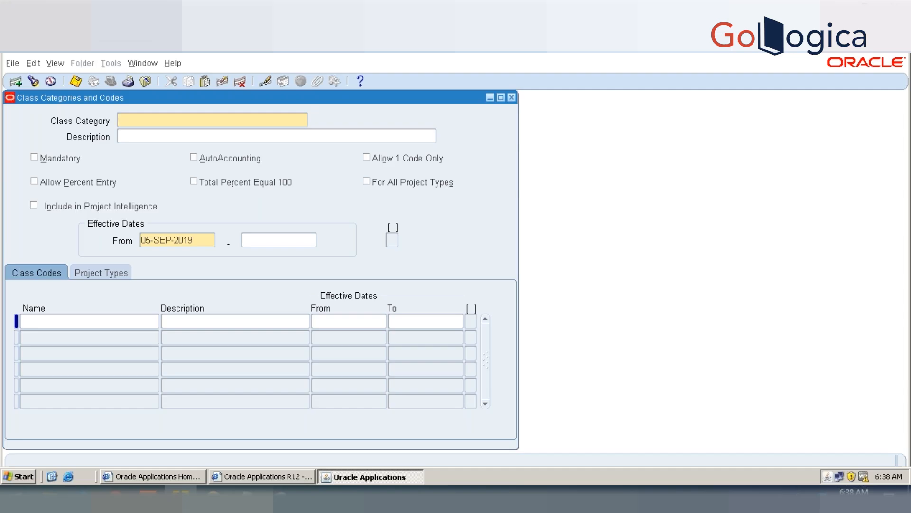
Step: Enter Project Locator as both the name and the description of the new class category
{"action": "type", "text": "Project "}
{"action": "type", "text": "Location"}
{"action": "key", "text": "BackSpace"}
{"action": "key", "text": "BackSpace"}
{"action": "key", "text": "BackSpace"}
{"action": "key", "text": "BackSpace"}
{"action": "key", "text": "BackSpace"}
{"action": "type", "text": "tor"}
{"action": "key", "text": "Tab"}
{"action": "type", "text": "PRoject"}
{"action": "key", "text": "BackSpace"}
{"action": "key", "text": "BackSpace"}
{"action": "key", "text": "BackSpace"}
{"action": "key", "text": "BackSpace"}
{"action": "key", "text": "BackSpace"}
{"action": "key", "text": "BackSpace"}
{"action": "key", "text": "BackSpace"}
{"action": "key", "text": "BackSpace"}
{"action": "type", "text": "Project Location"}
{"action": "key", "text": "BackSpace"}
{"action": "key", "text": "BackSpace"}
{"action": "key", "text": "BackSpace"}
{"action": "key", "text": "BackSpace"}
{"action": "type", "text": "tor"}
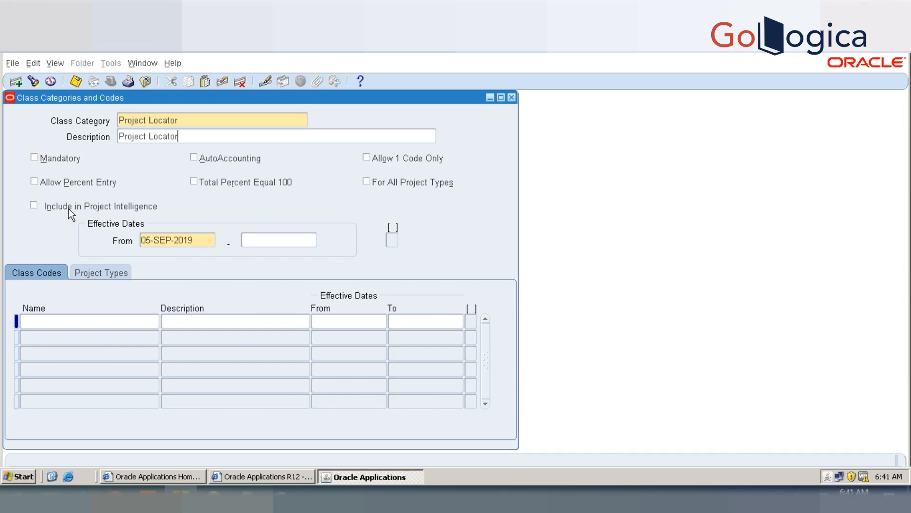
Step: Set the class category's effective start date to 01-JAN-2019
{"action": "left_click", "coordinate": [176, 240]}
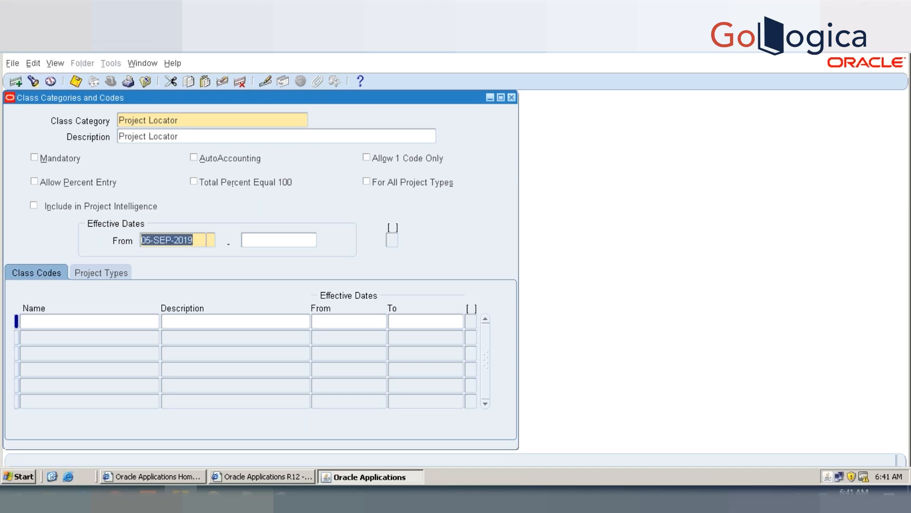
{"action": "type", "text": "1JAN19"}
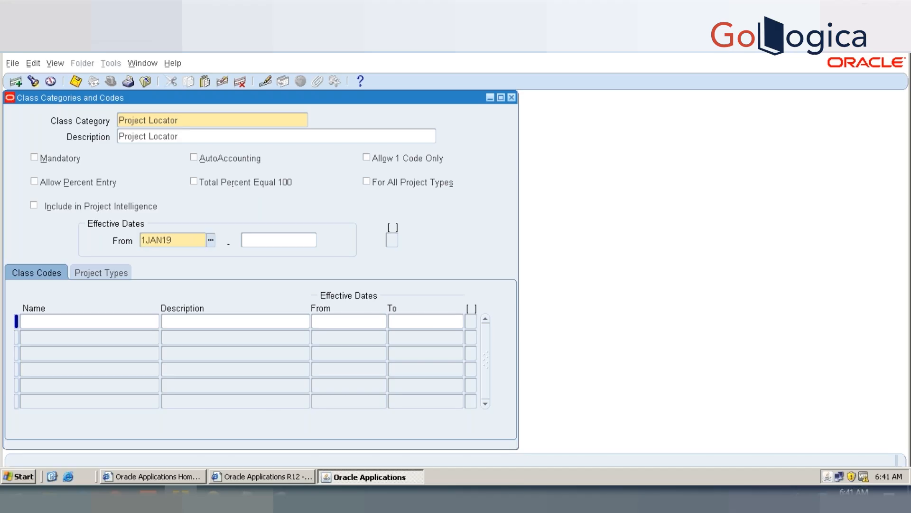
{"action": "key", "text": "Tab"}
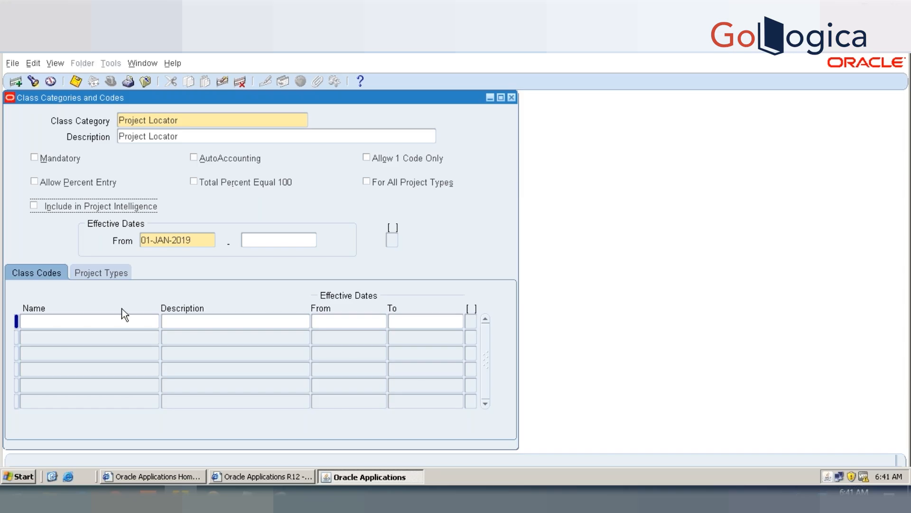
Step: Add the class code Location A with description Location A, effective from 01-JAN-2019
{"action": "left_click", "coordinate": [114, 322]}
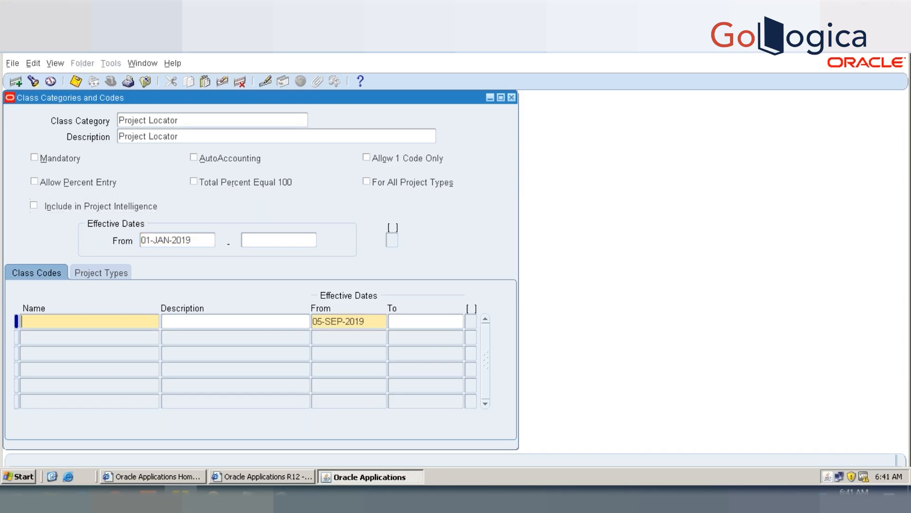
{"action": "type", "text": "Project A"}
{"action": "key", "text": "BackSpace"}
{"action": "key", "text": "BackSpace"}
{"action": "key", "text": "BackSpace"}
{"action": "key", "text": "BackSpace"}
{"action": "key", "text": "BackSpace"}
{"action": "key", "text": "BackSpace"}
{"action": "key", "text": "BackSpace"}
{"action": "key", "text": "BackSpace"}
{"action": "key", "text": "BackSpace"}
{"action": "type", "text": "Location A"}
{"action": "key", "text": "Tab"}
{"action": "type", "text": "Location A"}
{"action": "key", "text": "Tab"}
{"action": "type", "text": "01-JAN-2019"}
{"action": "key", "text": "Tab"}
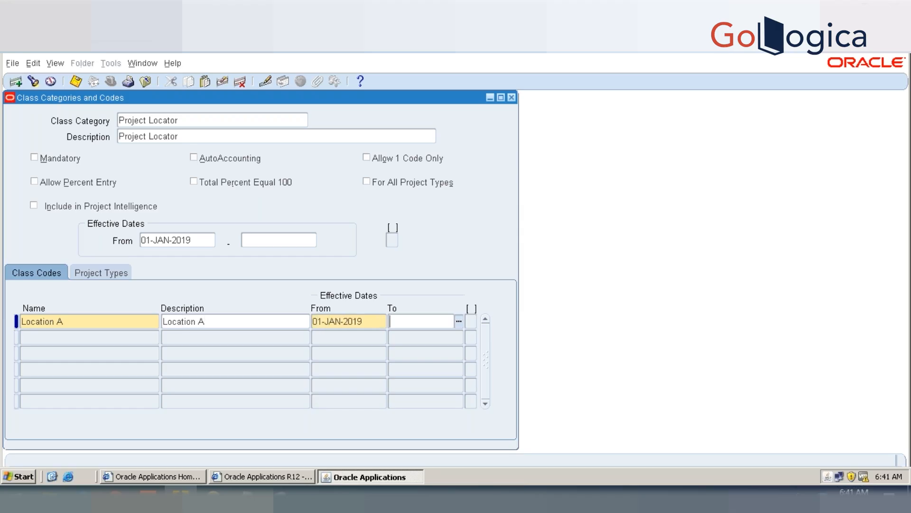
Step: Add a second class code Location B with description Location B, effective from 01-JAN-2019, and save the category
{"action": "key", "text": "Tab"}
{"action": "type", "text": "Locati"}
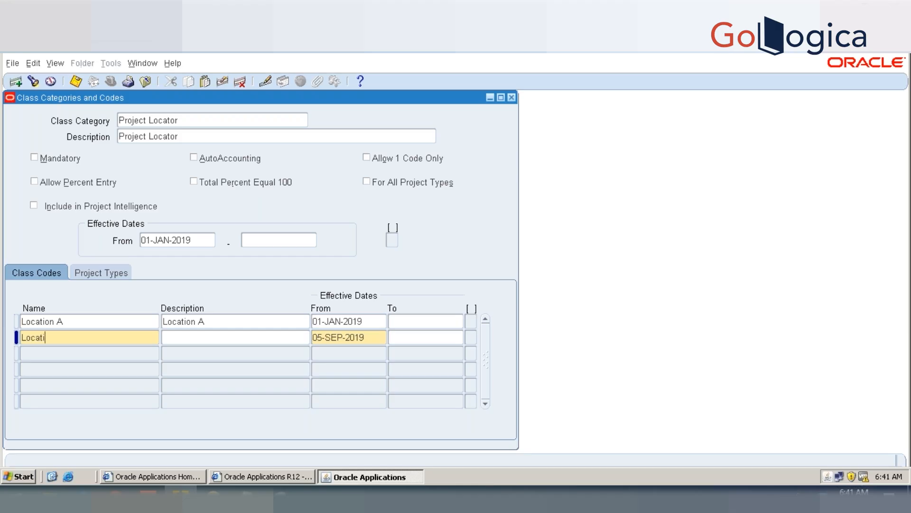
{"action": "type", "text": "on BLocation B"}
{"action": "key", "text": "ctrl+s"}
{"action": "key", "text": "Tab"}
{"action": "type", "text": "01JAN19"}
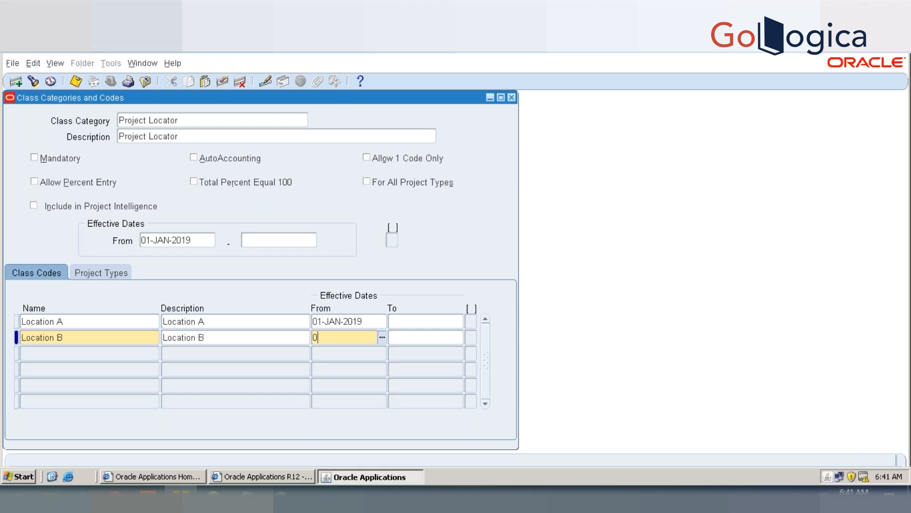
{"action": "key", "text": "Tab"}
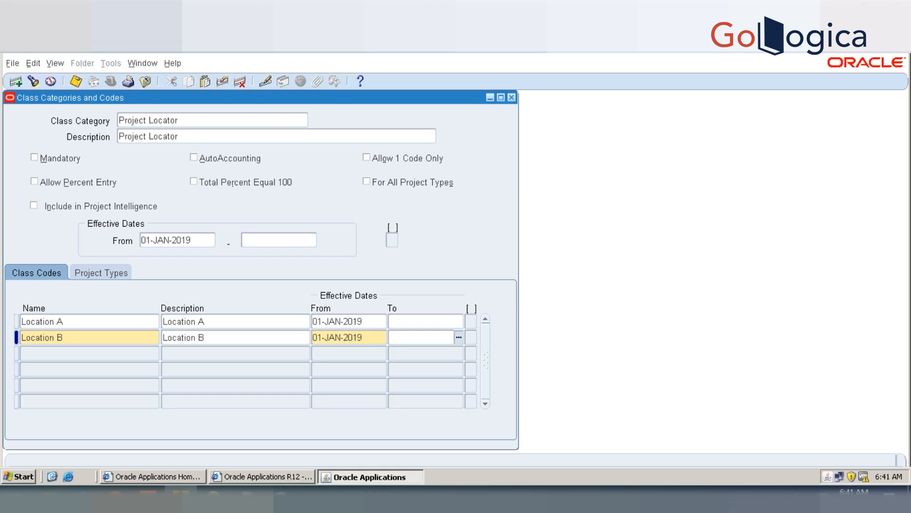
{"action": "key", "text": "ctrl+s"}
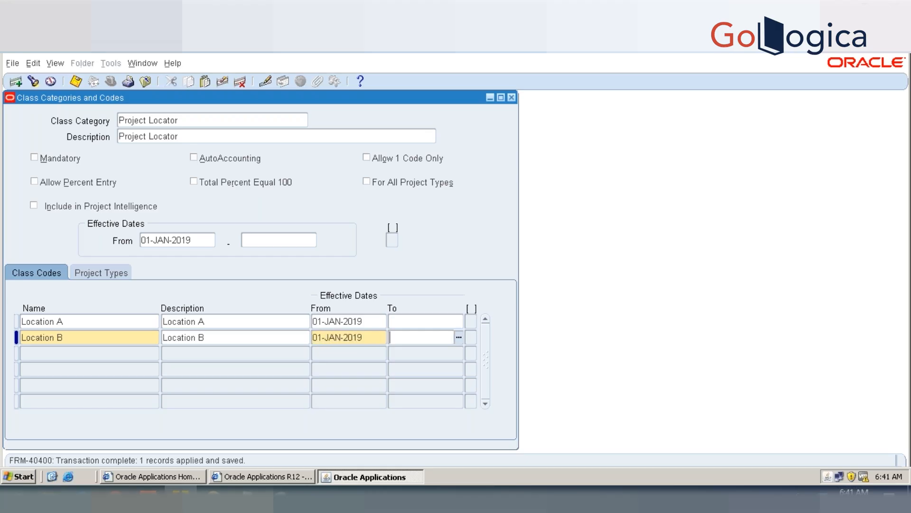
Step: View the Project Locator category's project type assignments and close the Class Categories and Codes form
{"action": "left_click", "coordinate": [107, 275]}
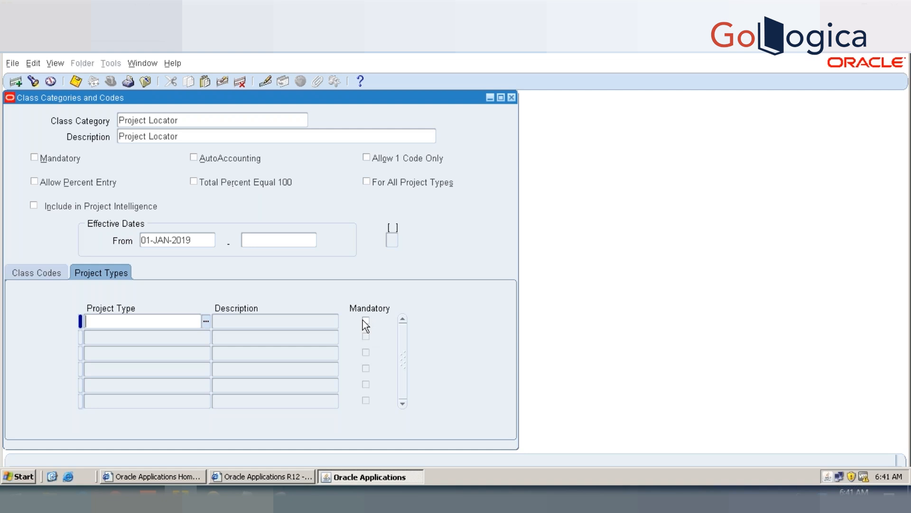
{"action": "key", "text": "ctrl+s"}
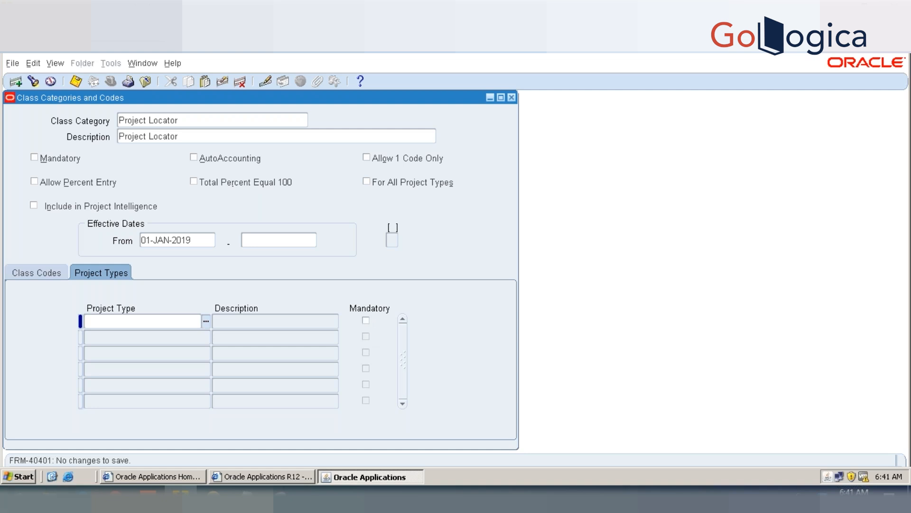
{"action": "left_click", "coordinate": [250, 114]}
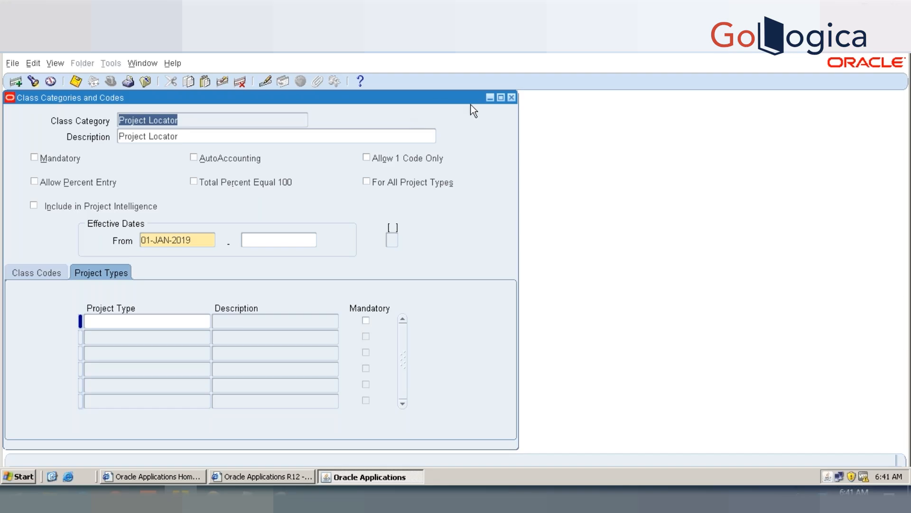
{"action": "left_click", "coordinate": [511, 97]}
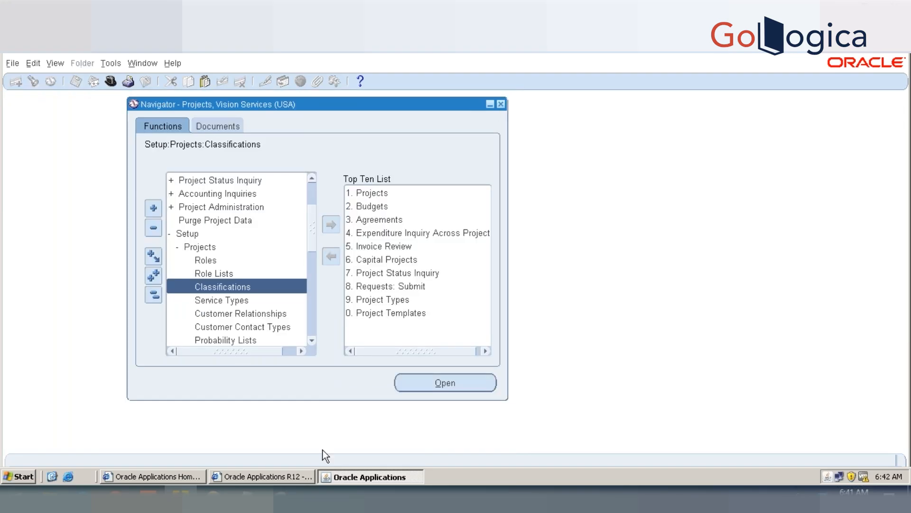
Step: Switch to the text notes and add the line Project Locator below the CREATE A PROJECT WITH CLASSIFITIONS heading
{"action": "mouse_move", "coordinate": [266, 490]}
{"action": "left_click", "coordinate": [245, 437]}
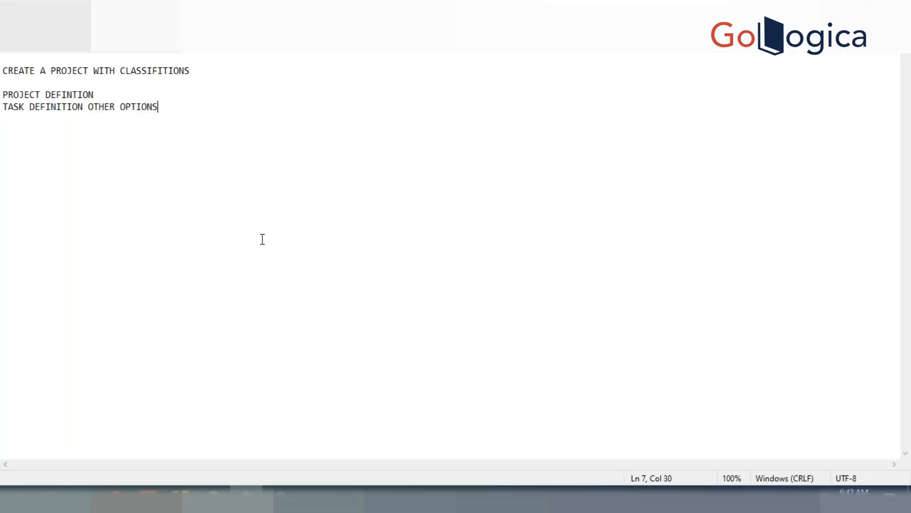
{"action": "left_click", "coordinate": [191, 71]}
{"action": "key", "text": "Return"}
{"action": "key", "text": "Return"}
{"action": "type", "text": "Project Locator"}
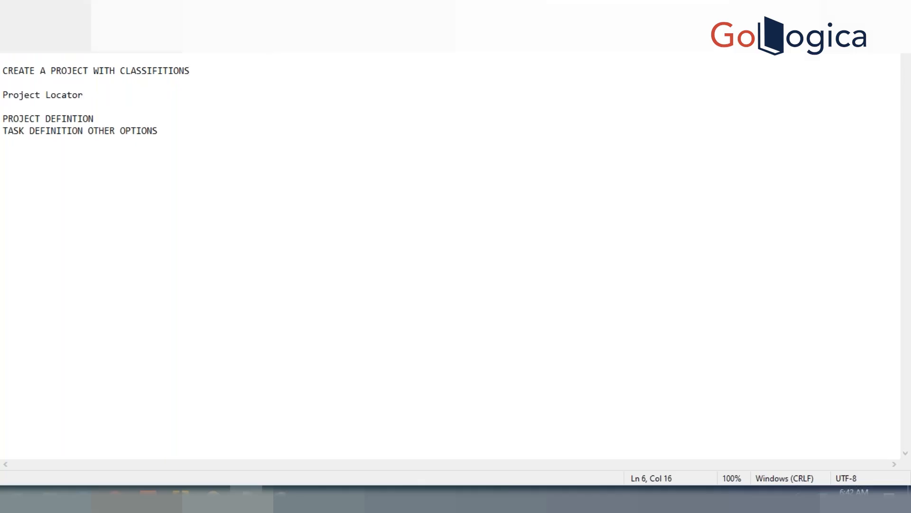
Step: Return to Oracle Applications and open Project Types from the Projects setup functions
{"action": "key", "text": "alt+Tab"}
{"action": "key", "text": "alt+Tab"}
{"action": "key", "text": "alt+Tab"}
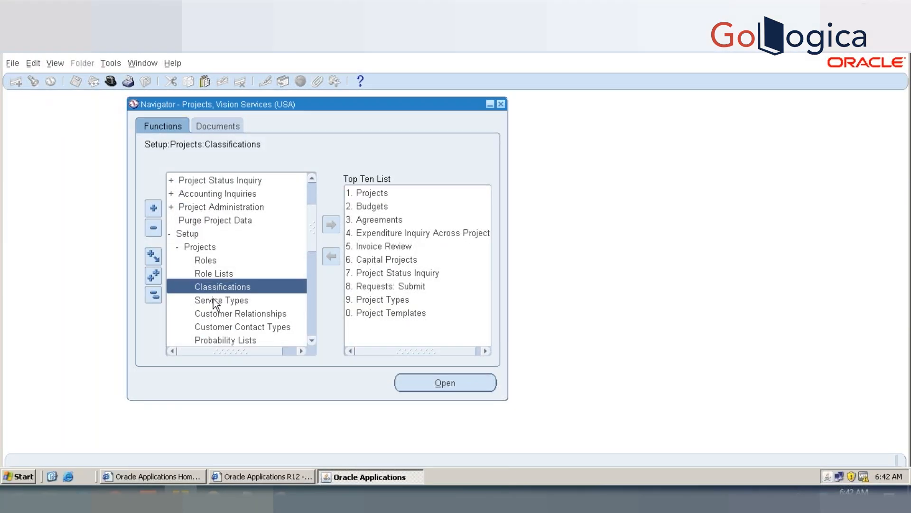
{"action": "left_click", "coordinate": [309, 266]}
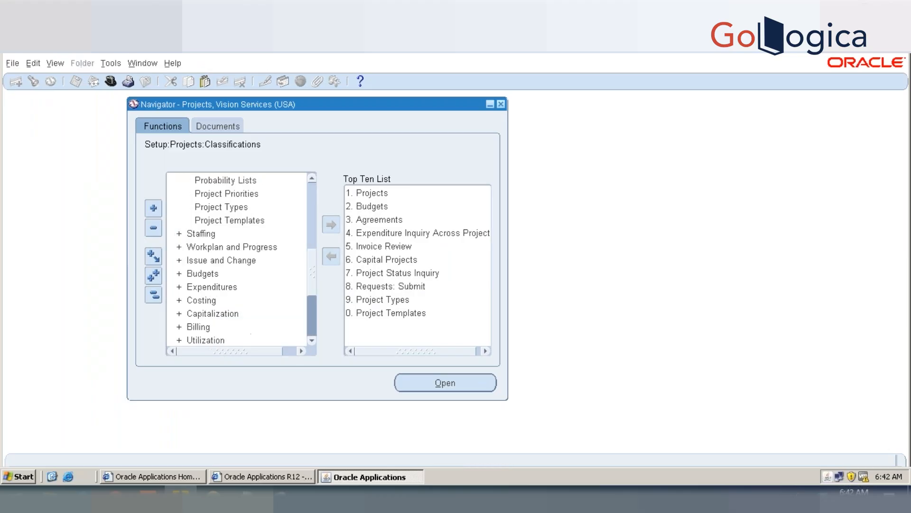
{"action": "left_click", "coordinate": [247, 208]}
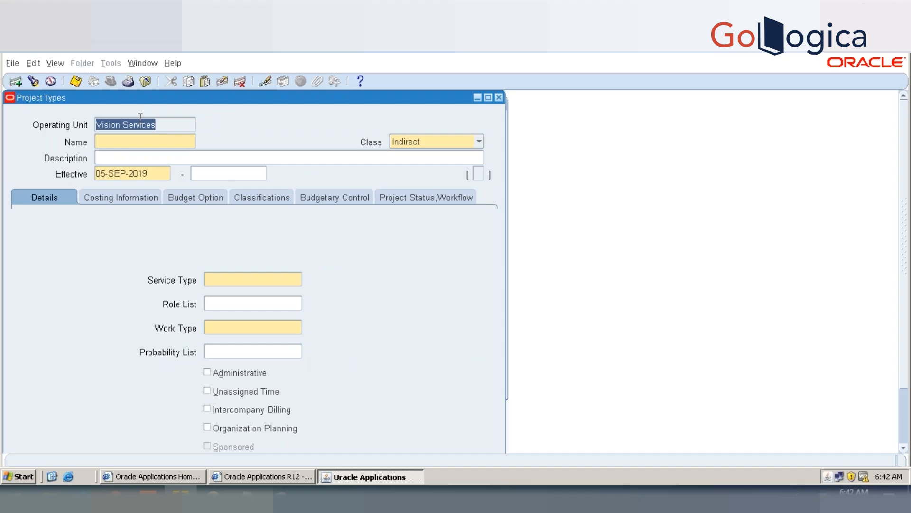
Step: Name the new project type 05AUG, CAPITAL and set its class to Capital
{"action": "left_click", "coordinate": [136, 143]}
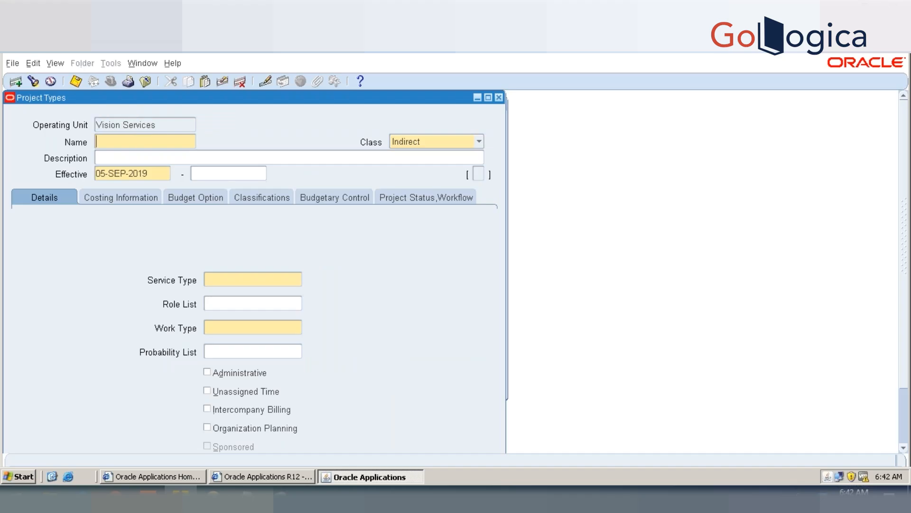
{"action": "type", "text": "05AUG PROJECT TYPE"}
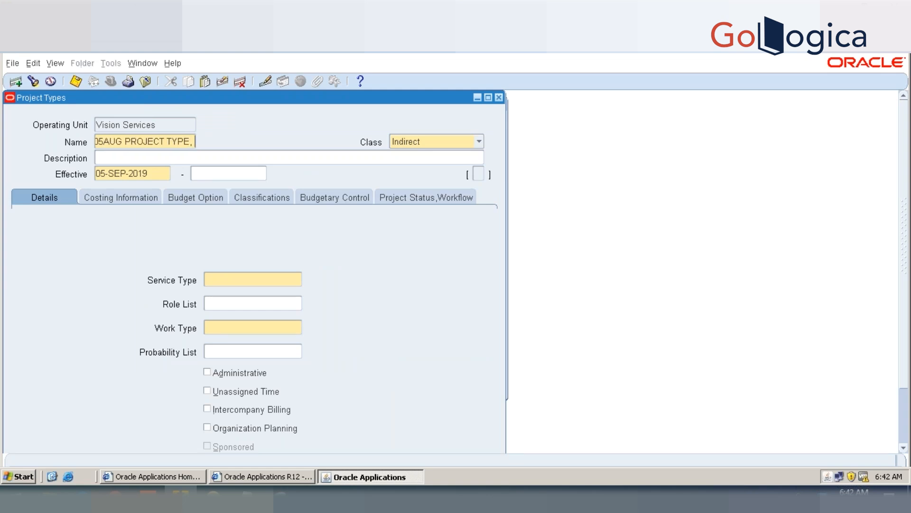
{"action": "type", "text": ","}
{"action": "key", "text": "BackSpace"}
{"action": "key", "text": "BackSpace"}
{"action": "key", "text": "BackSpace"}
{"action": "key", "text": "BackSpace"}
{"action": "key", "text": "BackSpace"}
{"action": "key", "text": "BackSpace"}
{"action": "key", "text": "BackSpace"}
{"action": "key", "text": "BackSpace"}
{"action": "key", "text": "BackSpace"}
{"action": "key", "text": "BackSpace"}
{"action": "key", "text": "BackSpace"}
{"action": "key", "text": "BackSpace"}
{"action": "key", "text": "BackSpace"}
{"action": "key", "text": "BackSpace"}
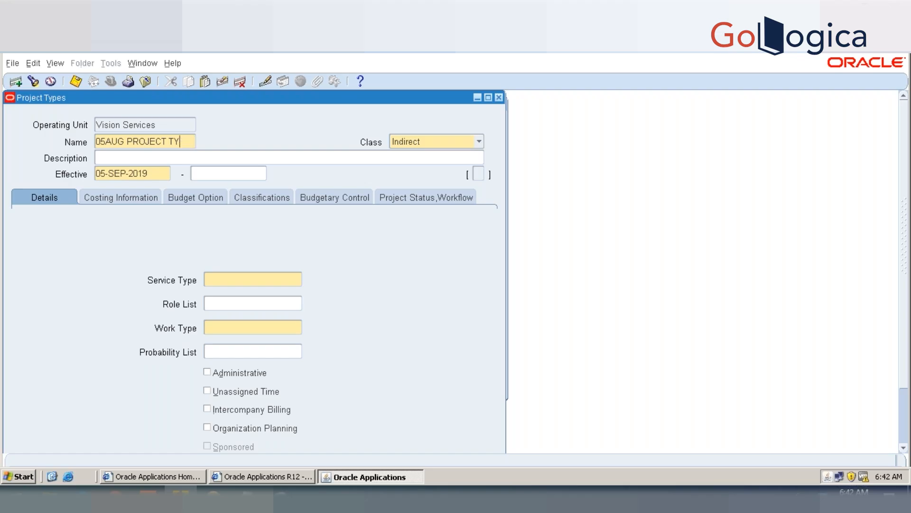
{"action": "type", "text": ", CAPITAL"}
{"action": "key", "text": "Tab"}
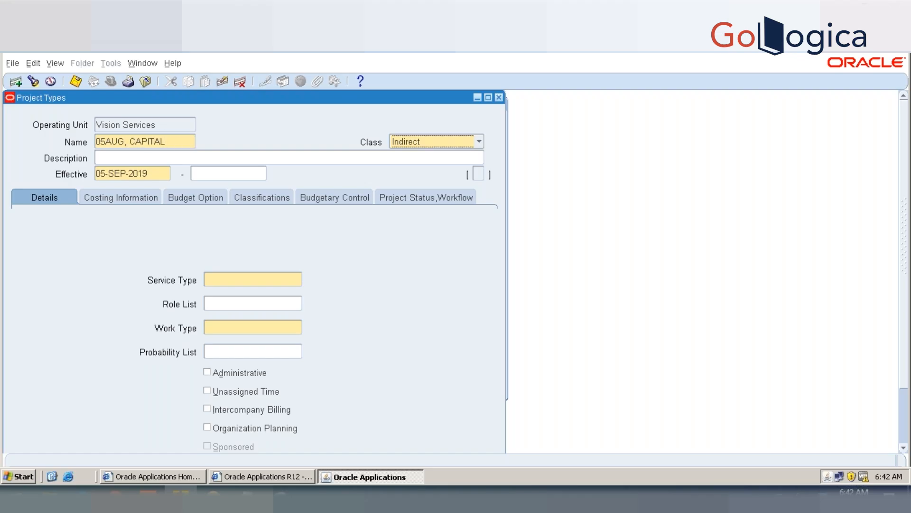
{"action": "left_click", "coordinate": [416, 144]}
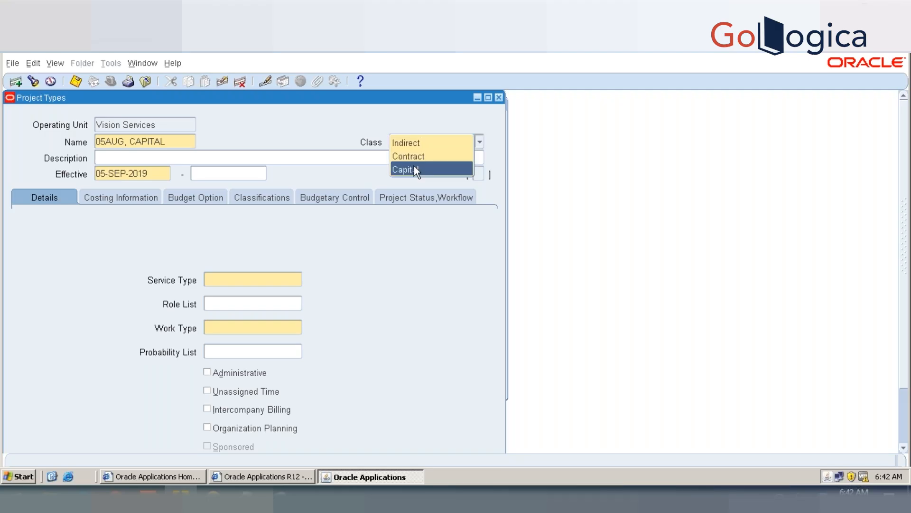
{"action": "left_click", "coordinate": [414, 167]}
Step: Describe the project type as 05AUG CAPITAL PROJECT TYPE and make it effective from 01-JAN-2019
{"action": "left_click", "coordinate": [314, 159]}
{"action": "type", "text": "05"}
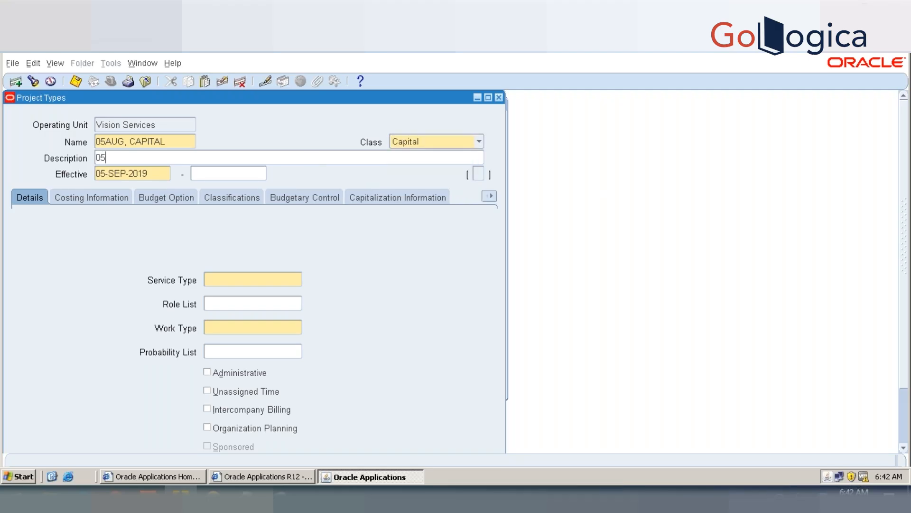
{"action": "type", "text": "AUG CAPITAL PROJEC T TYP"}
{"action": "key", "text": "BackSpace"}
{"action": "key", "text": "BackSpace"}
{"action": "key", "text": "BackSpace"}
{"action": "key", "text": "BackSpace"}
{"action": "key", "text": "BackSpace"}
{"action": "key", "text": "BackSpace"}
{"action": "type", "text": "T TY"}
{"action": "key", "text": "BackSpace"}
{"action": "type", "text": "YPE"}
{"action": "key", "text": "Tab"}
{"action": "type", "text": "01-JAN-2019"}
{"action": "key", "text": "Tab"}
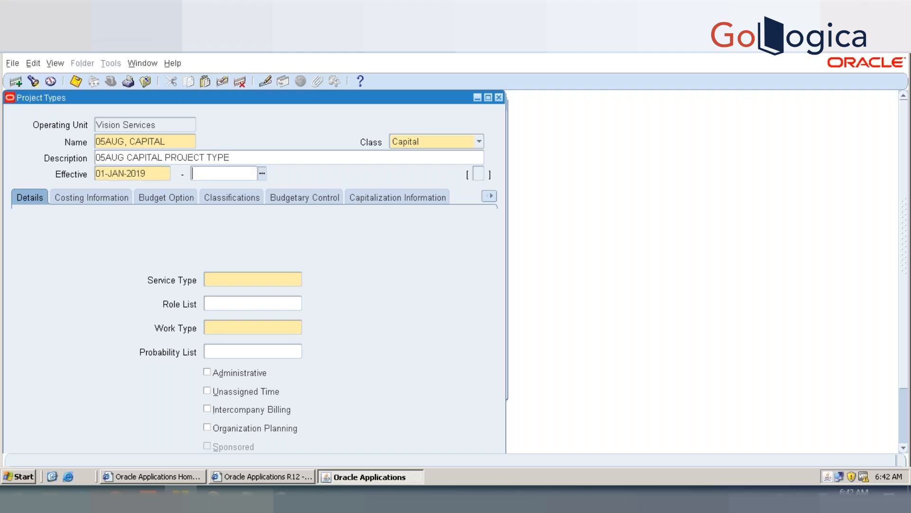
Step: Set the project type's service type to Administration, Construction
{"action": "left_click", "coordinate": [241, 284]}
{"action": "type", "text": "ADMIN"}
{"action": "key", "text": "Tab"}
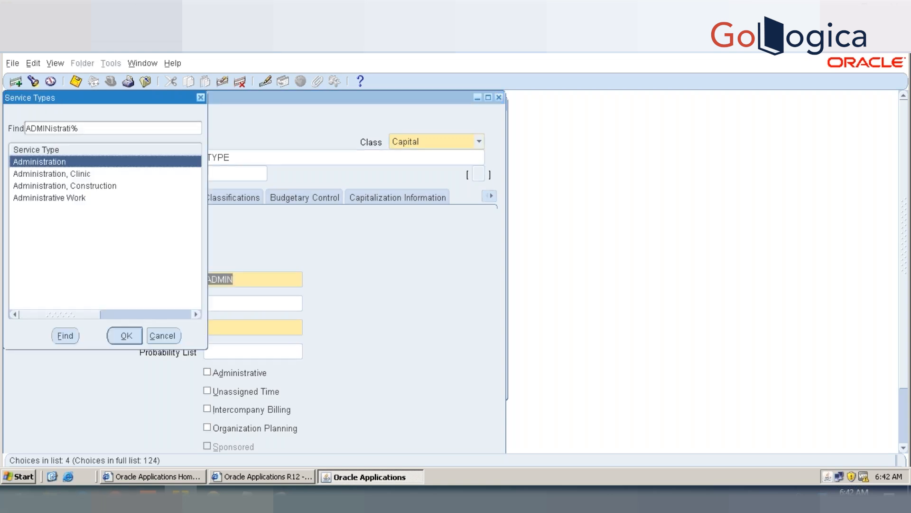
{"action": "key", "text": "Down"}
{"action": "key", "text": "Down"}
{"action": "key", "text": "Return"}
Step: Set the project type's work type to Internal - capital, leaving the role list empty
{"action": "key", "text": "Tab"}
{"action": "key", "text": "Tab"}
{"action": "key", "text": "shift+Tab"}
{"action": "type", "text": "INTE"}
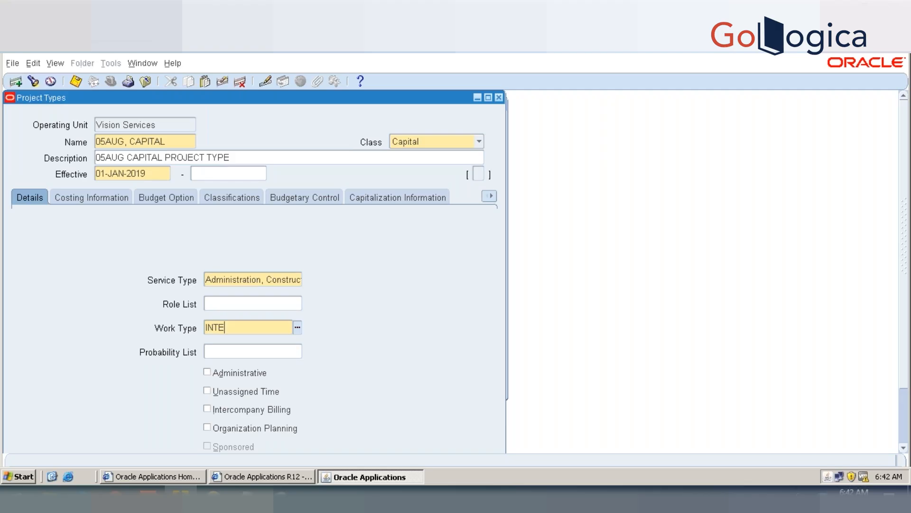
{"action": "key", "text": "Tab"}
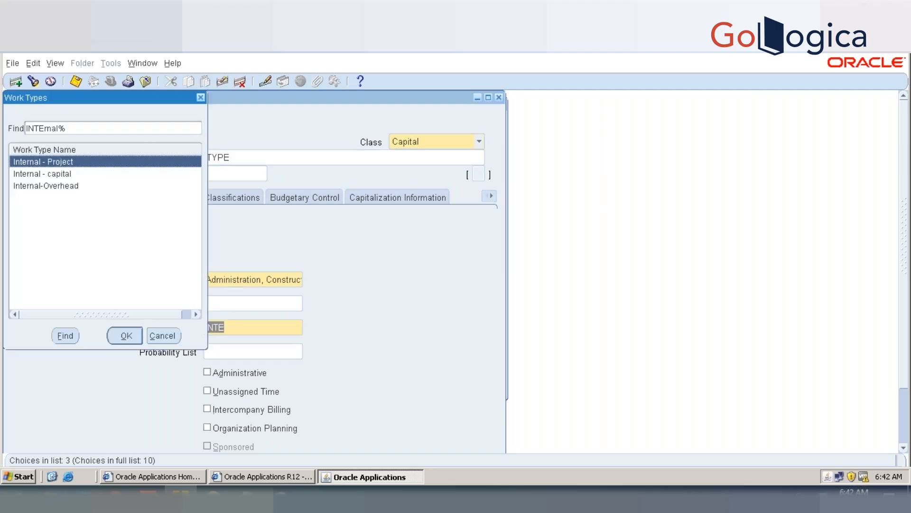
{"action": "double_click", "coordinate": [30, 174]}
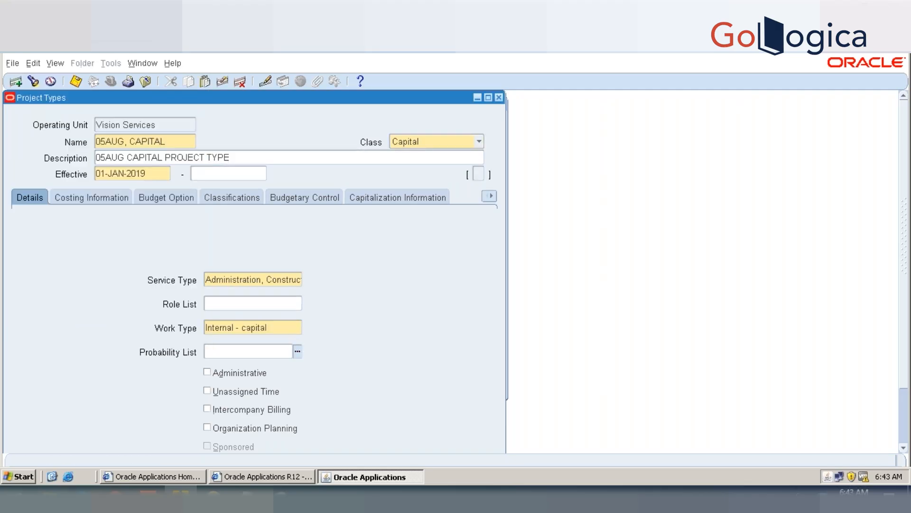
Step: Set the status reporting resource list in the project type's budget options to Expenditure Category
{"action": "left_click", "coordinate": [68, 198]}
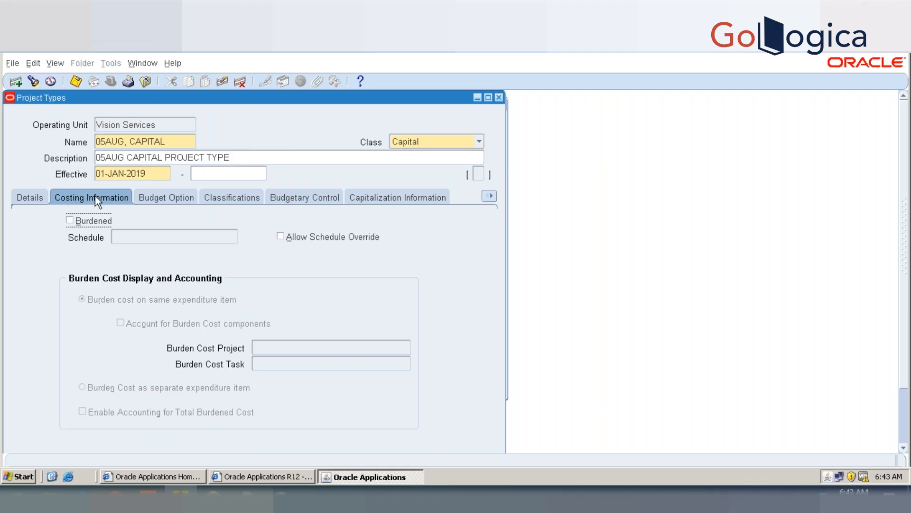
{"action": "left_click", "coordinate": [153, 193]}
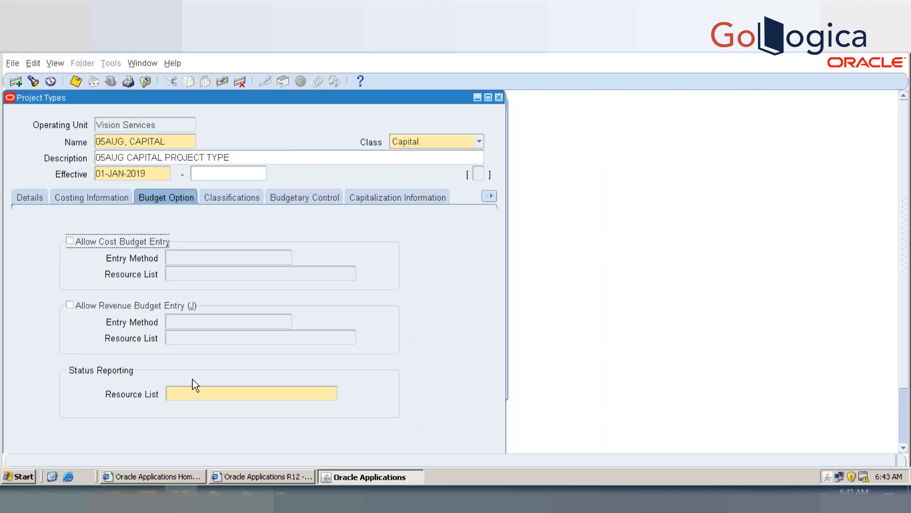
{"action": "type", "text": "EXP"}
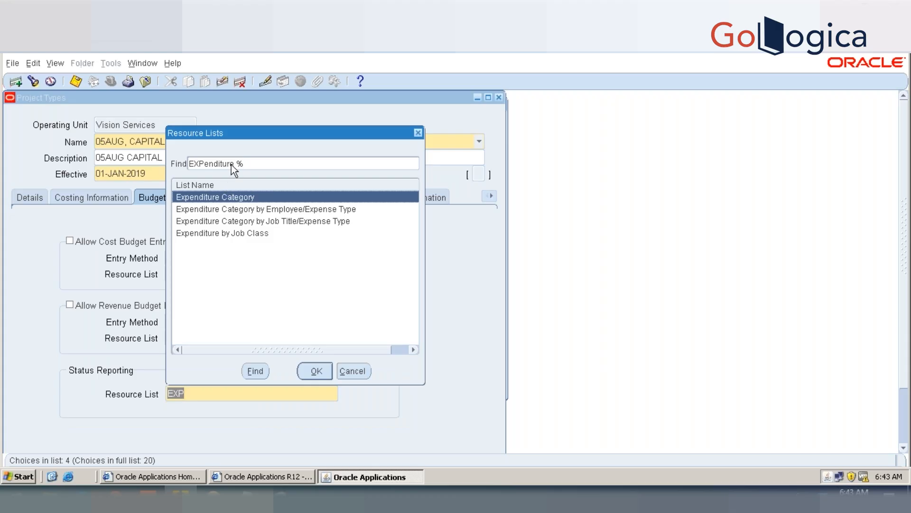
{"action": "double_click", "coordinate": [229, 195]}
Step: Set the project type's starting project status to Unapproved
{"action": "left_click", "coordinate": [403, 195]}
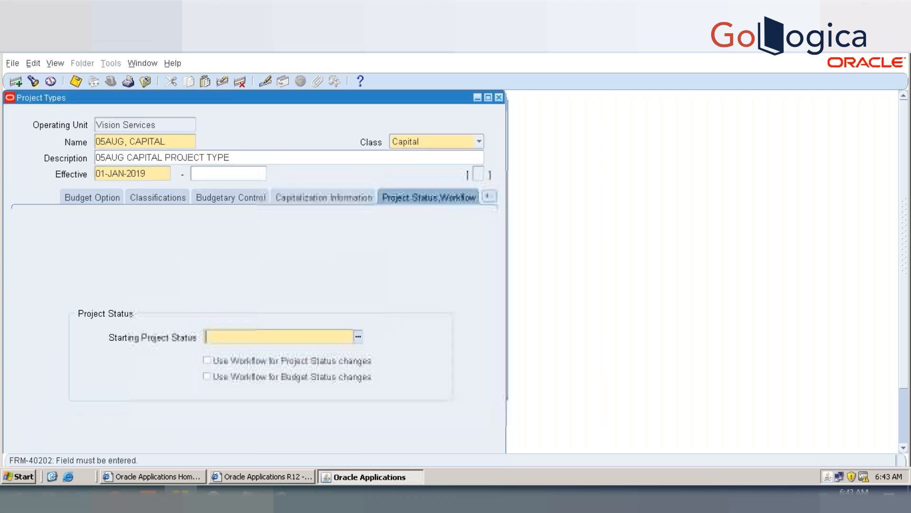
{"action": "type", "text": "Unapproved"}
{"action": "key", "text": "Tab"}
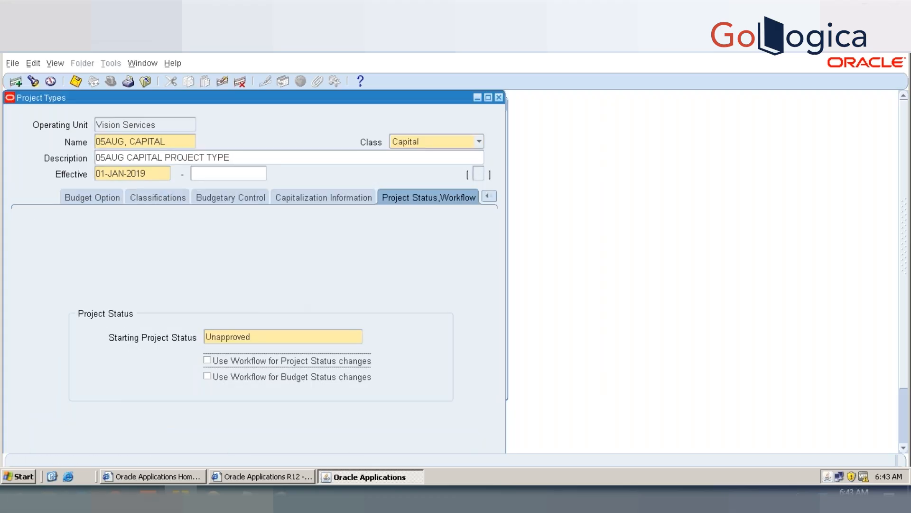
Step: Set the project type's CIP cost type to Raw, asset cost allocation method to Spread Evenly, and grouping method to All
{"action": "left_click", "coordinate": [295, 197]}
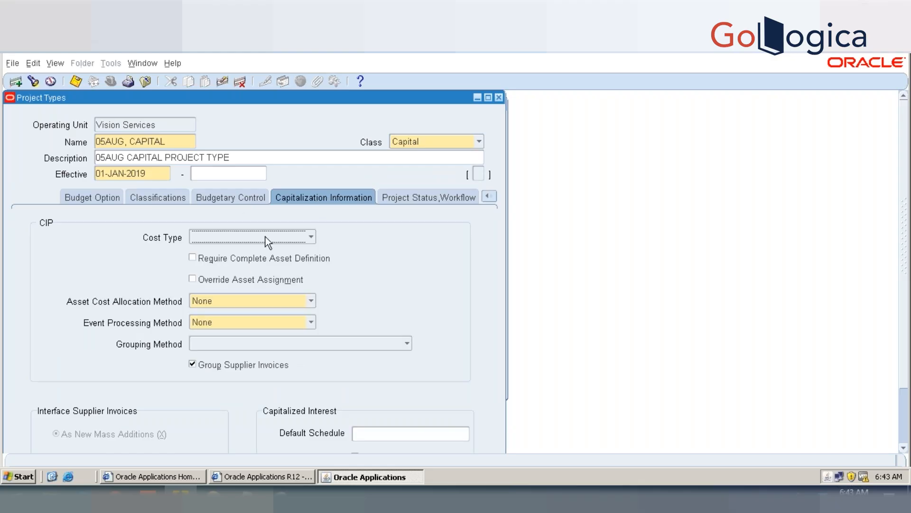
{"action": "key", "text": "r"}
{"action": "left_click", "coordinate": [232, 302]}
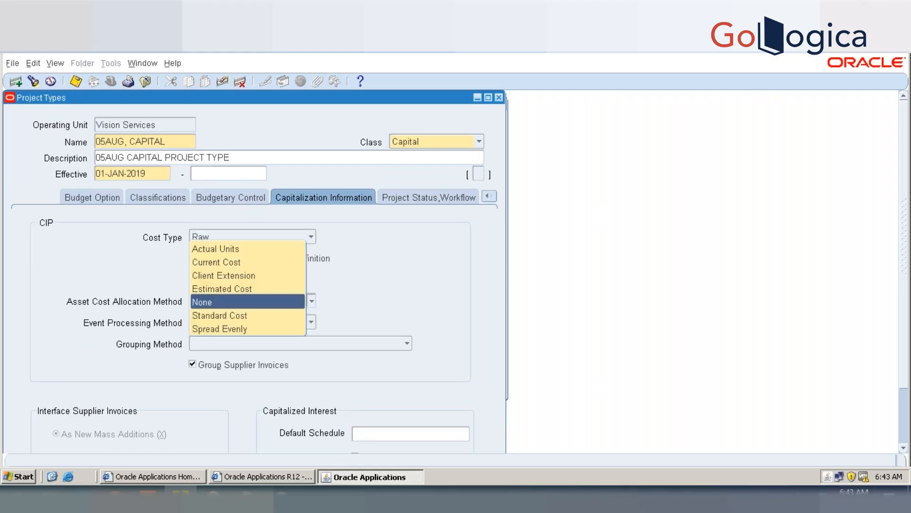
{"action": "left_click", "coordinate": [230, 328]}
{"action": "left_click", "coordinate": [227, 340]}
{"action": "left_click", "coordinate": [224, 263]}
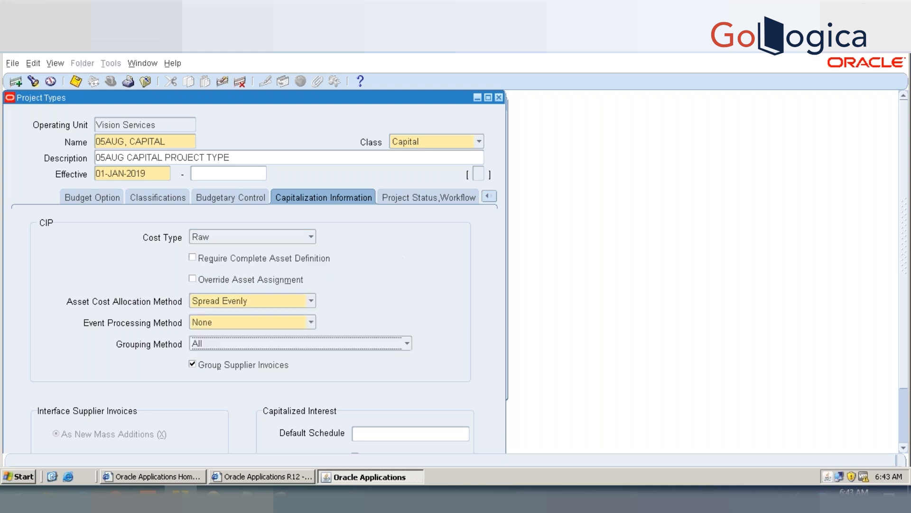
Step: Add the Project Locator category to the project type's classifications, save the record and close the project type form
{"action": "left_click", "coordinate": [159, 198]}
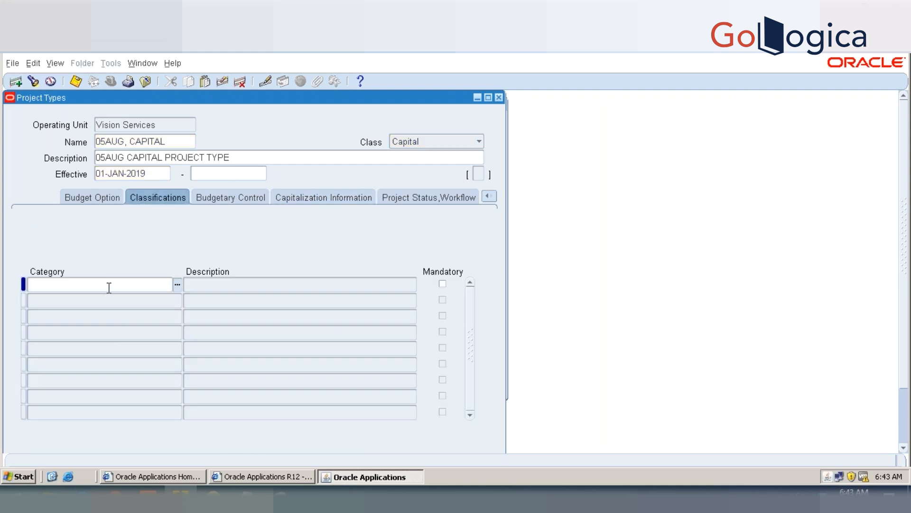
{"action": "left_click", "coordinate": [247, 494]}
{"action": "type", "text": "PROJECT"}
{"action": "key", "text": "Tab"}
{"action": "double_click", "coordinate": [62, 186]}
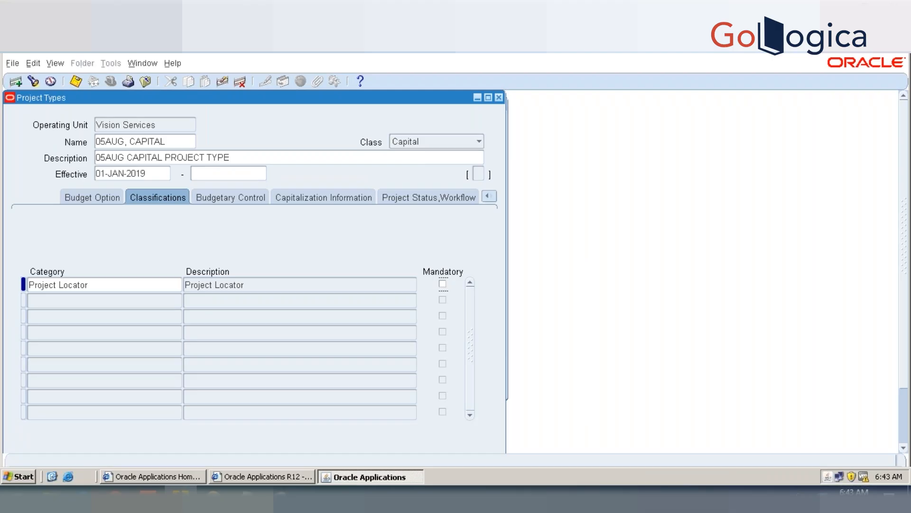
{"action": "key", "text": "ctrl+s"}
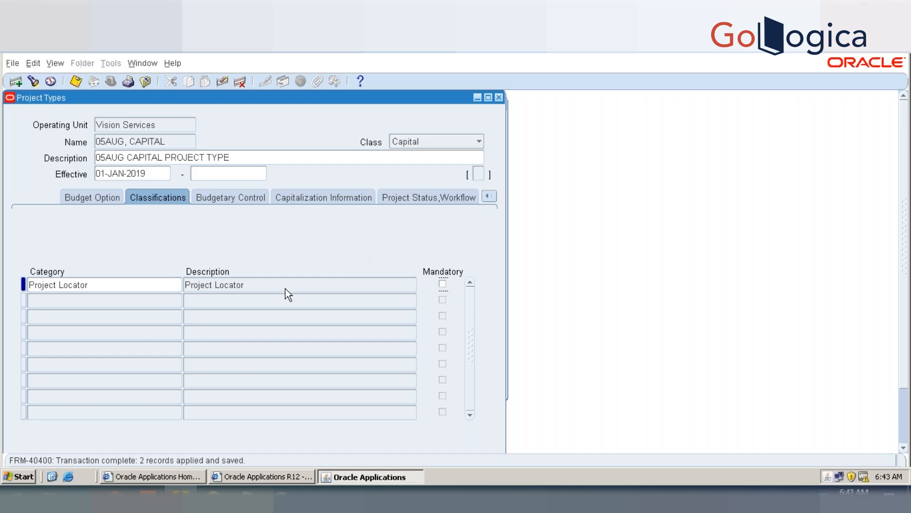
{"action": "key", "text": "ctrl+s"}
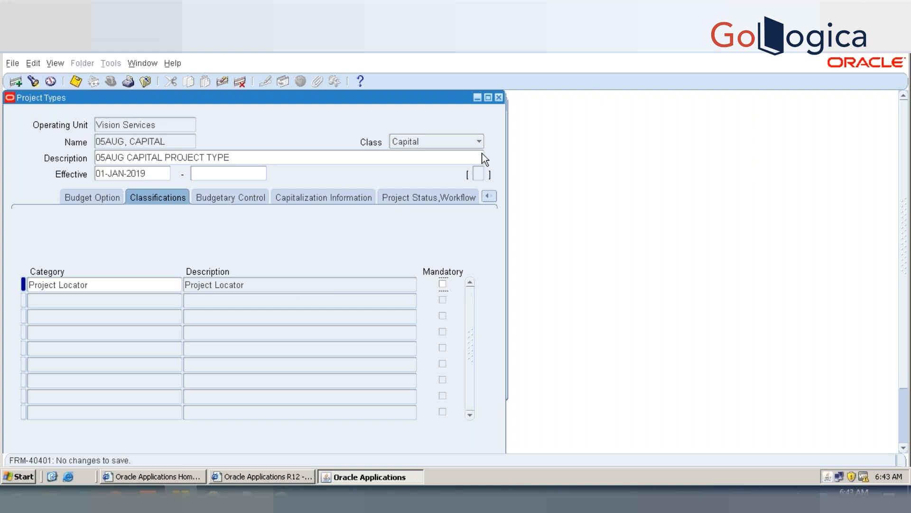
{"action": "left_click", "coordinate": [499, 97]}
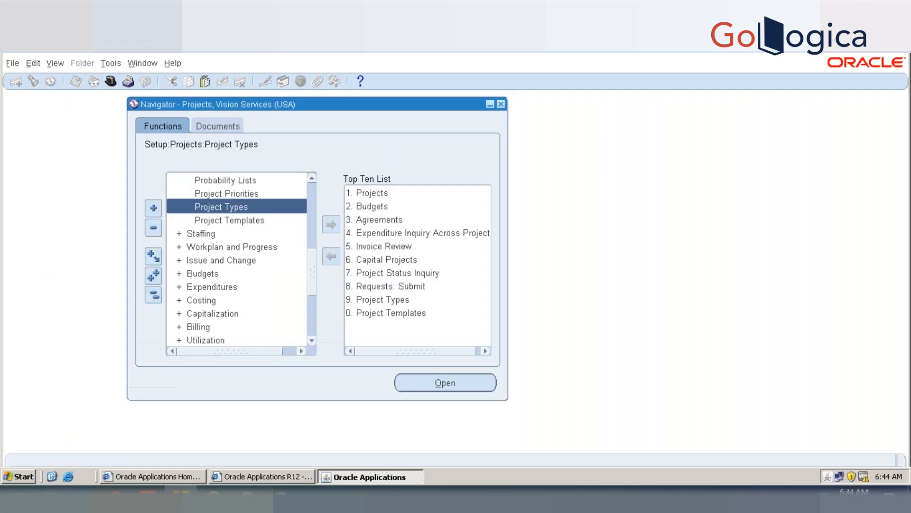
Step: Open the Classifications function under the projects setup
{"action": "left_click", "coordinate": [311, 178]}
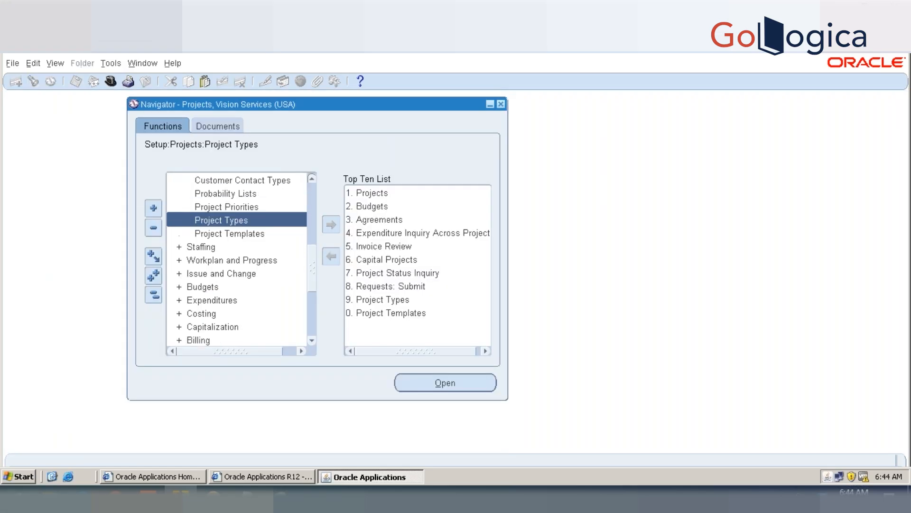
{"action": "left_click", "coordinate": [311, 178]}
{"action": "left_click", "coordinate": [311, 179]}
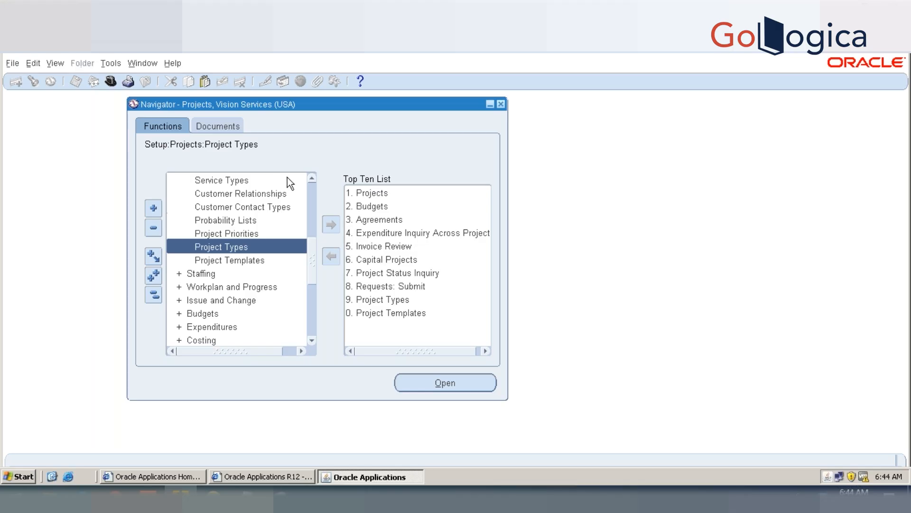
{"action": "left_click", "coordinate": [311, 178]}
{"action": "left_click", "coordinate": [312, 179]}
{"action": "left_click", "coordinate": [311, 178]}
{"action": "left_click", "coordinate": [225, 209]}
{"action": "double_click", "coordinate": [225, 209]}
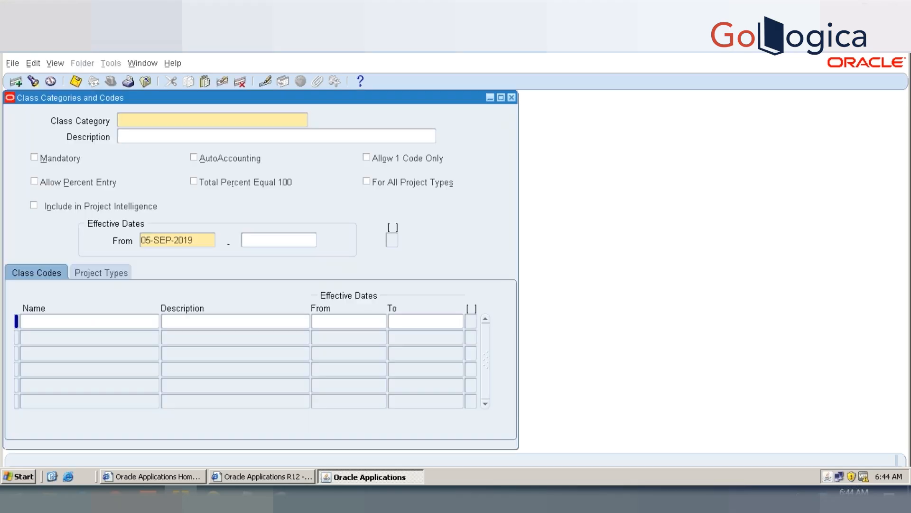
{"action": "key", "text": "XF86MonBrightnessDown"}
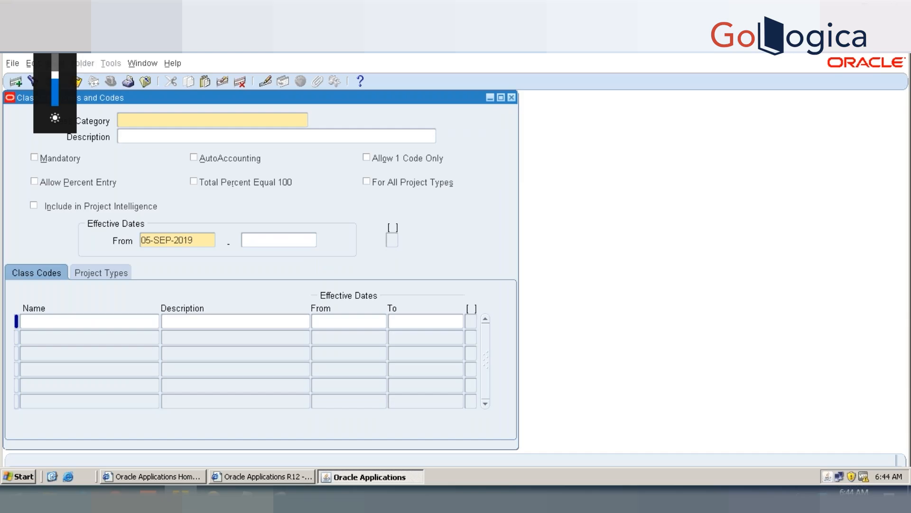
{"action": "key", "text": "XF86MonBrightnessDown"}
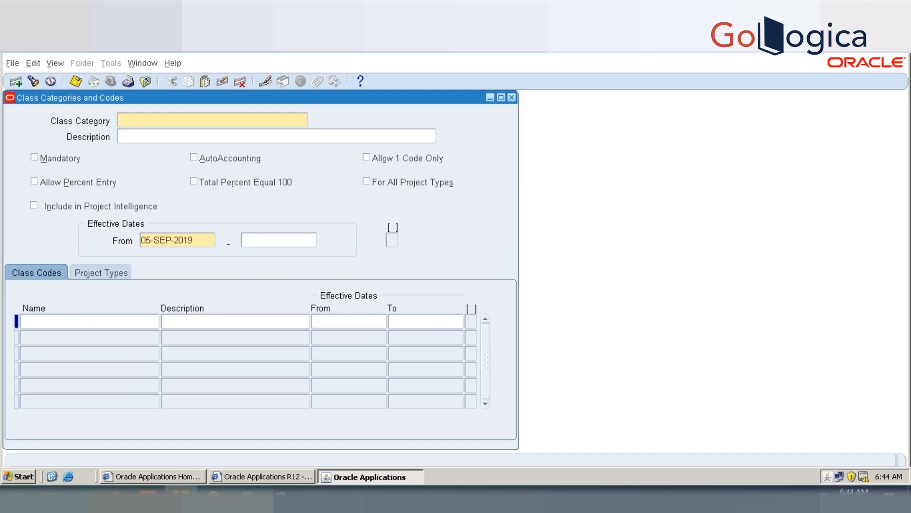
{"action": "key", "text": "XF86MonBrightnessUp"}
{"action": "key", "text": "XF86MonBrightnessUp"}
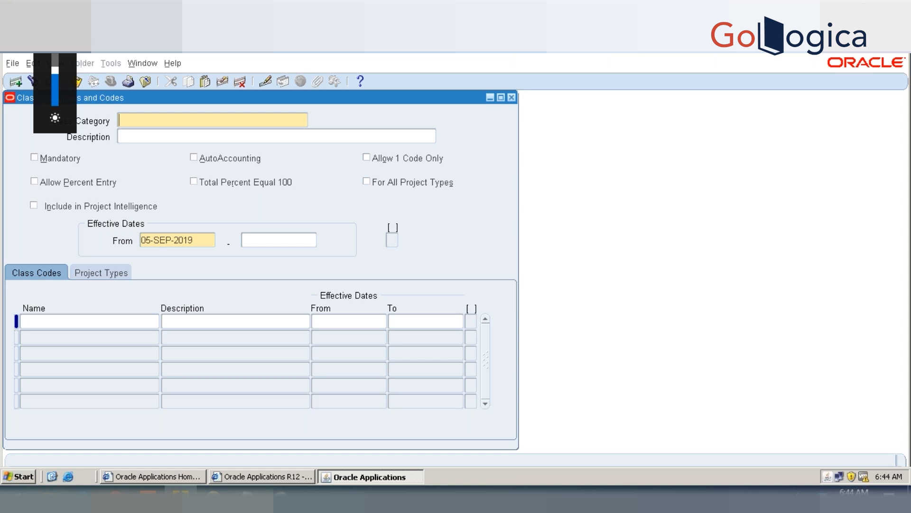
Step: Query the Project Locator class category, check which project types are assigned to it, and close the form
{"action": "key", "text": "F11"}
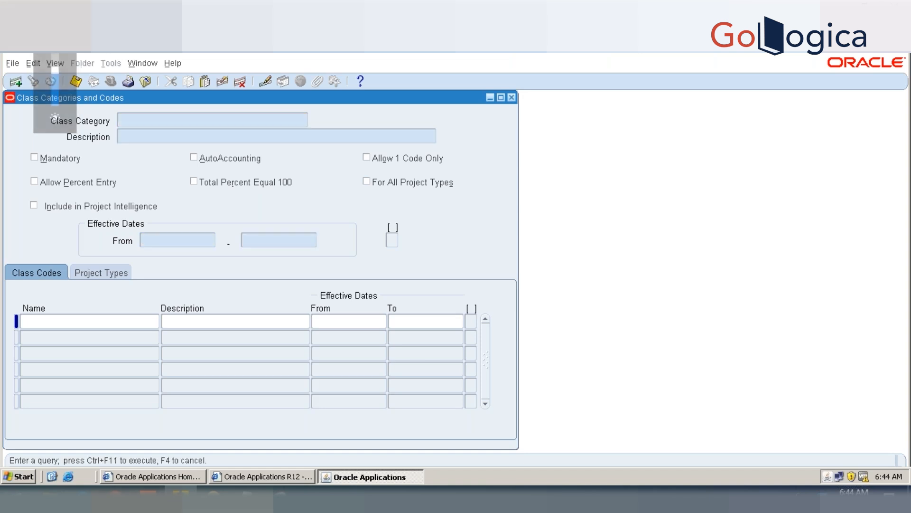
{"action": "type", "text": "Project Locator"}
{"action": "key", "text": "ctrl+F11"}
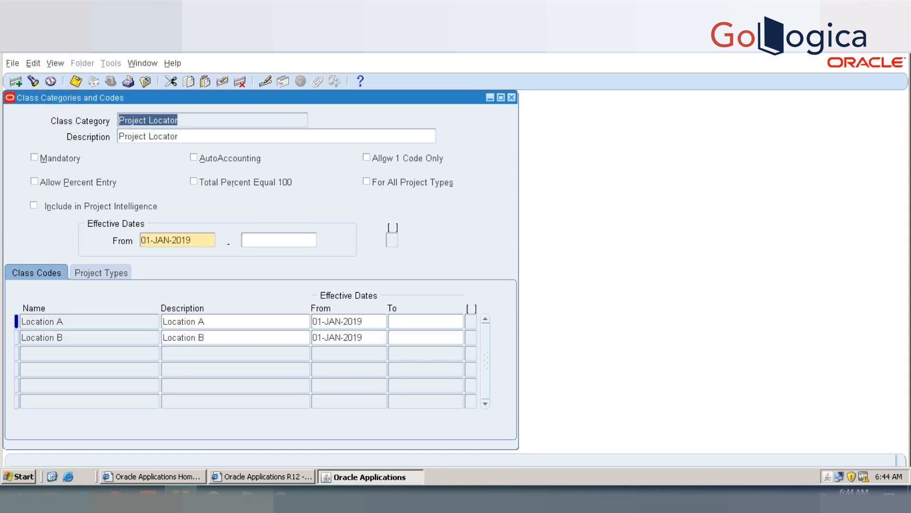
{"action": "left_click", "coordinate": [122, 272]}
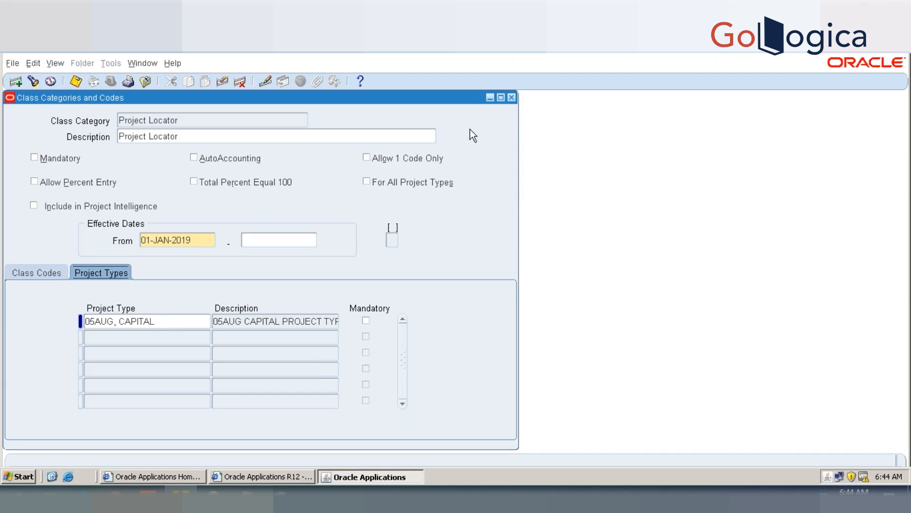
{"action": "left_click", "coordinate": [512, 98]}
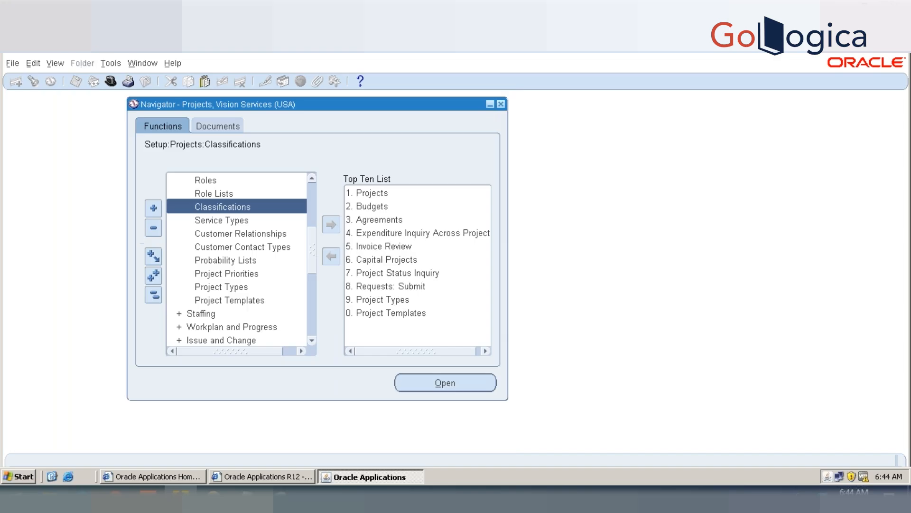
Step: Start a new project template in Vision Services and set its number to T, 05AUG
{"action": "left_click", "coordinate": [252, 301]}
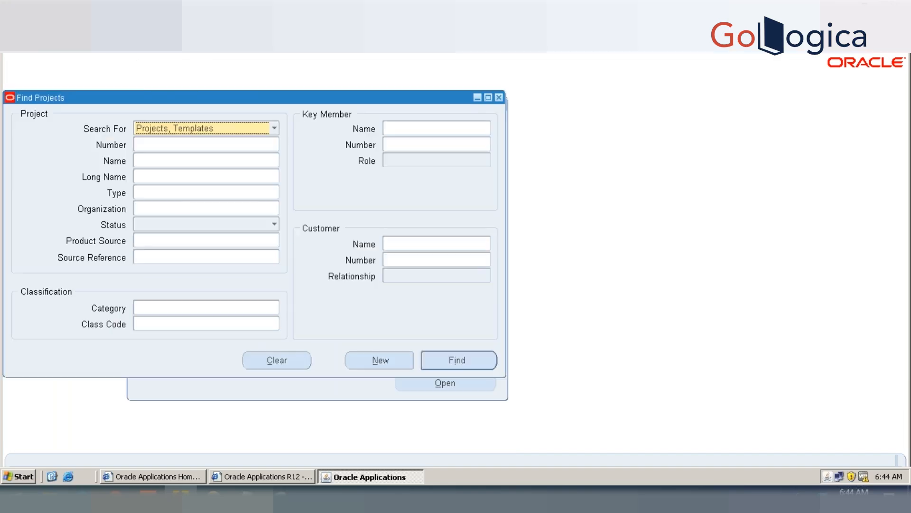
{"action": "left_click", "coordinate": [251, 144]}
{"action": "left_click", "coordinate": [374, 361]}
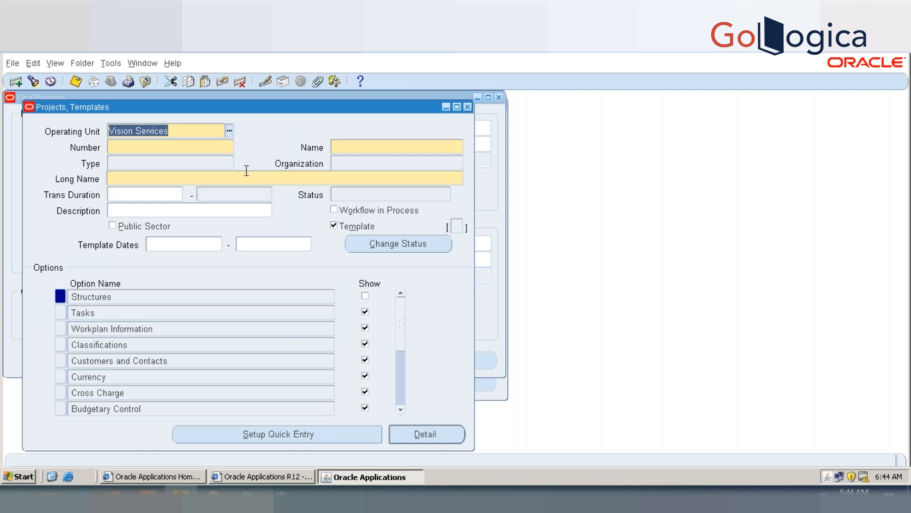
{"action": "left_click", "coordinate": [229, 147]}
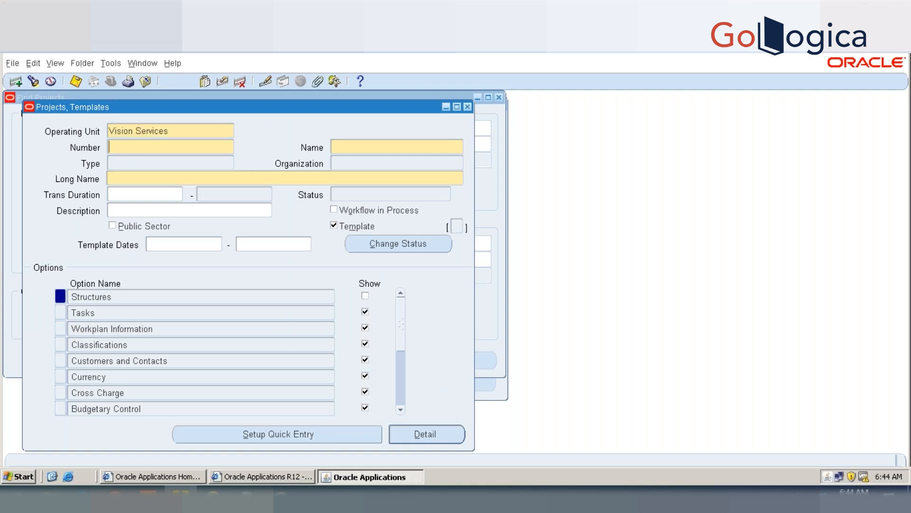
{"action": "type", "text": "T, 05AUG"}
{"action": "key", "text": "Tab"}
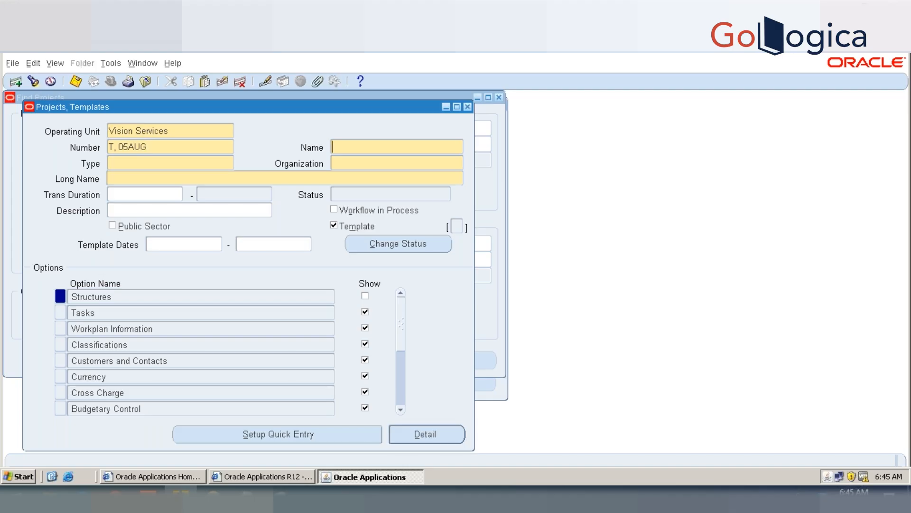
Step: Name the project template T, 05AUG CAPITAL
{"action": "type", "text": "SERVICES-EAS"}
{"action": "key", "text": "BackSpace"}
{"action": "key", "text": "BackSpace"}
{"action": "key", "text": "BackSpace"}
{"action": "key", "text": "BackSpace"}
{"action": "key", "text": "BackSpace"}
{"action": "key", "text": "BackSpace"}
{"action": "key", "text": "BackSpace"}
{"action": "key", "text": "BackSpace"}
{"action": "key", "text": "BackSpace"}
{"action": "key", "text": "BackSpace"}
{"action": "key", "text": "BackSpace"}
{"action": "key", "text": "BackSpace"}
{"action": "type", "text": "T, 05AUG CAPUTA"}
{"action": "key", "text": "BackSpace"}
{"action": "key", "text": "BackSpace"}
{"action": "key", "text": "BackSpace"}
{"action": "type", "text": "ITAL"}
{"action": "key", "text": "Tab"}
Step: Set the template's type to 05AUG, CAPITAL and its organization to Services-East
{"action": "type", "text": "05AUG"}
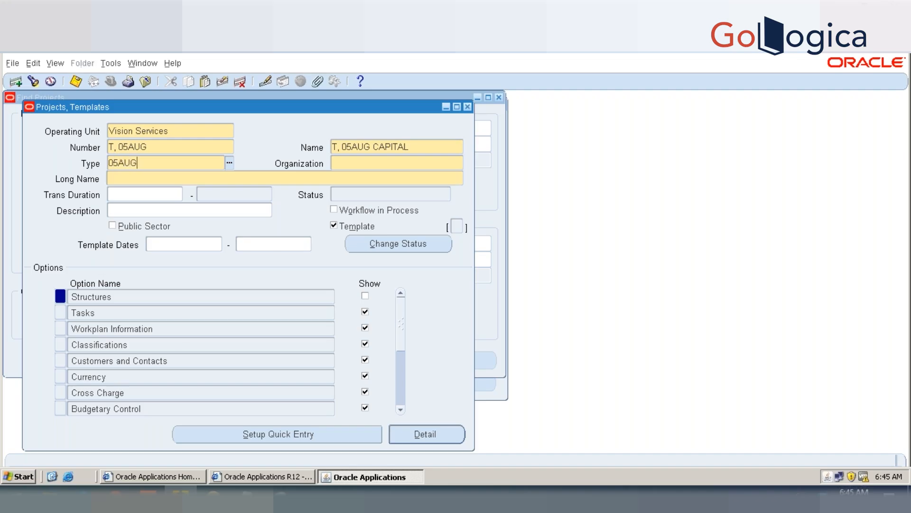
{"action": "key", "text": "Tab"}
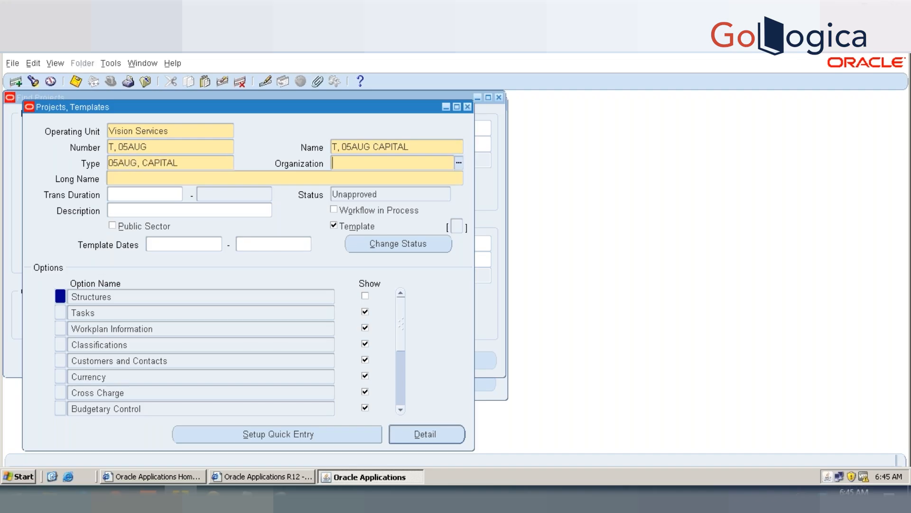
{"action": "type", "text": "SERVICE"}
{"action": "key", "text": "Tab"}
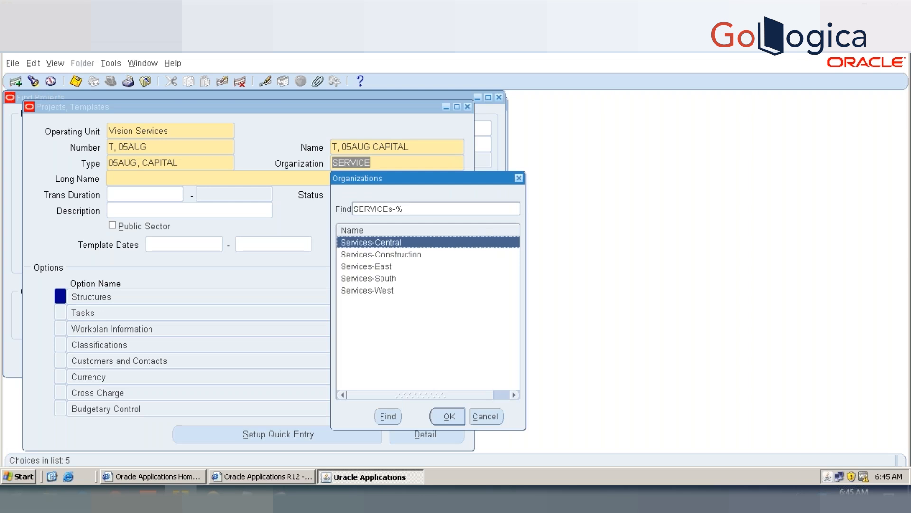
{"action": "key", "text": "Down"}
{"action": "key", "text": "Down"}
{"action": "key", "text": "Return"}
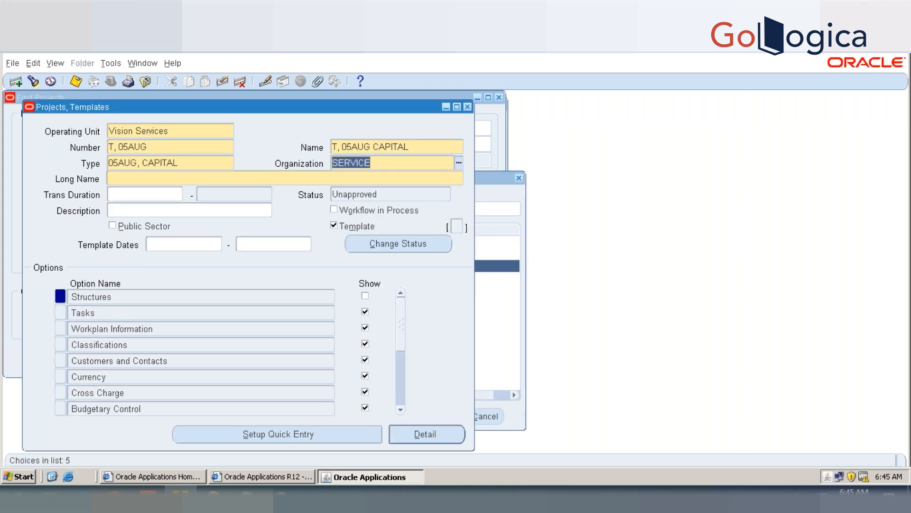
Step: Set the template's long name to TEST CAPITAL PROJECT TEMPLATE and save the template
{"action": "key", "text": "Tab"}
{"action": "type", "text": "TEST CAPITAL PROJECT TEMPLATE"}
{"action": "key", "text": "Tab"}
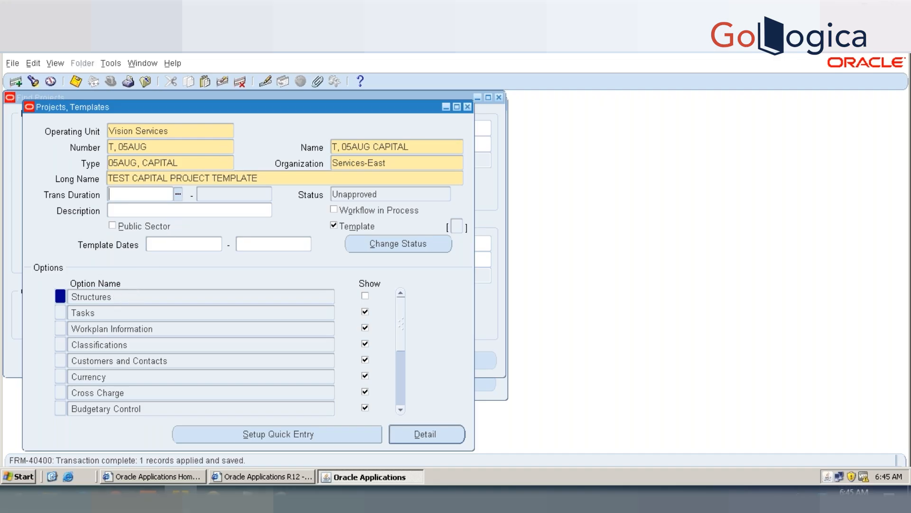
Step: Enable Financial Structure in the template's Structures option, apply the change and close the structures page
{"action": "left_click", "coordinate": [109, 297]}
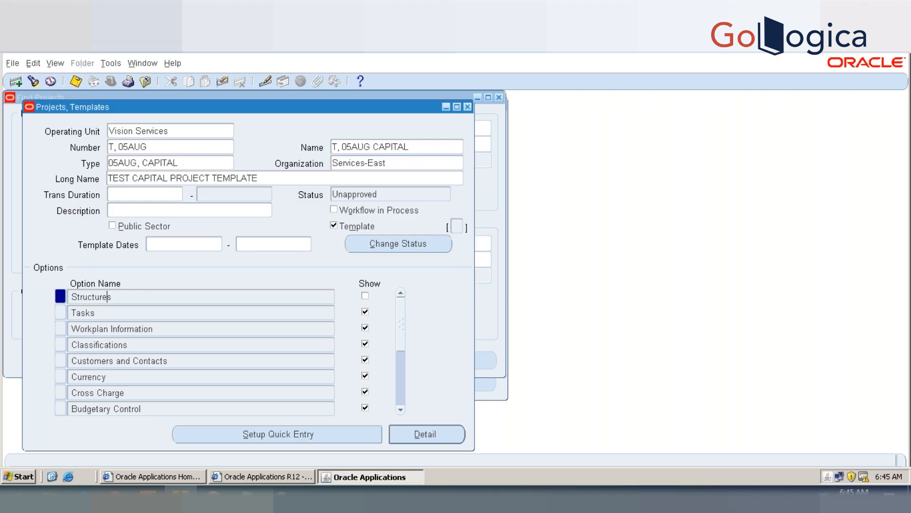
{"action": "double_click", "coordinate": [108, 297]}
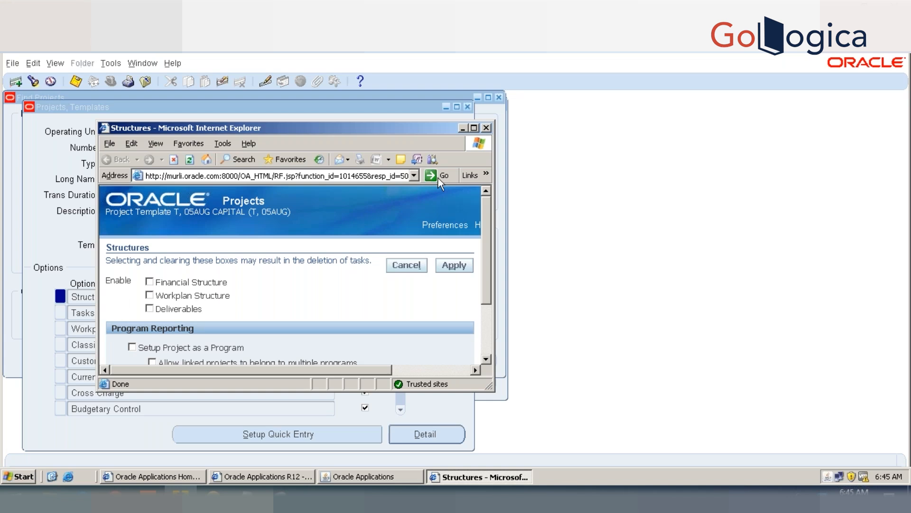
{"action": "left_click", "coordinate": [201, 283]}
{"action": "left_click", "coordinate": [454, 265]}
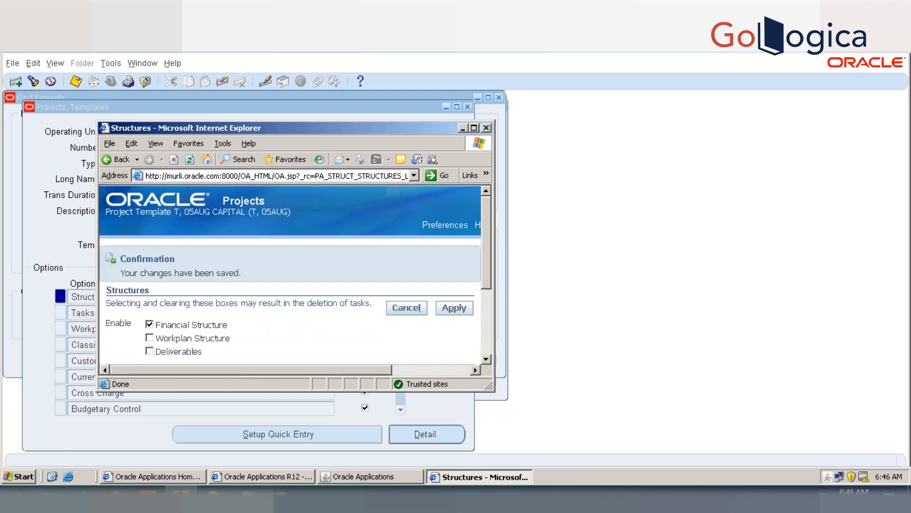
{"action": "left_click", "coordinate": [473, 128]}
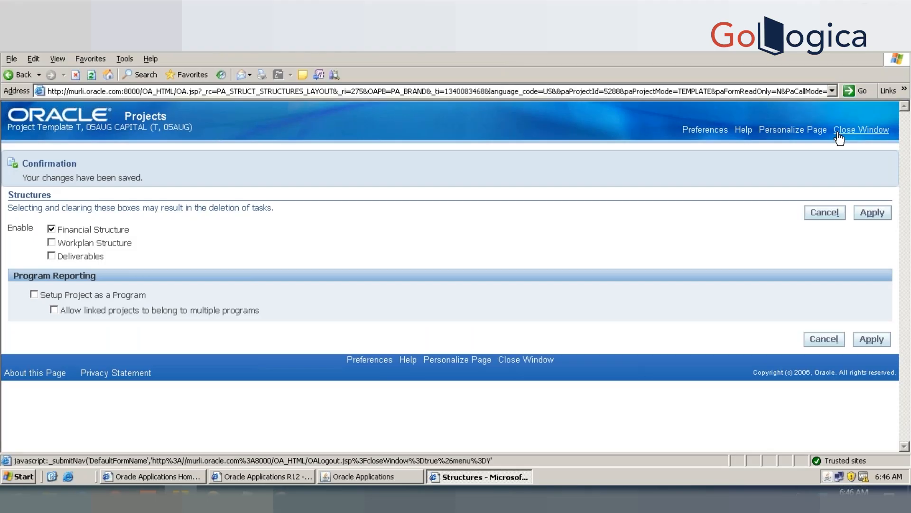
{"action": "left_click", "coordinate": [839, 137]}
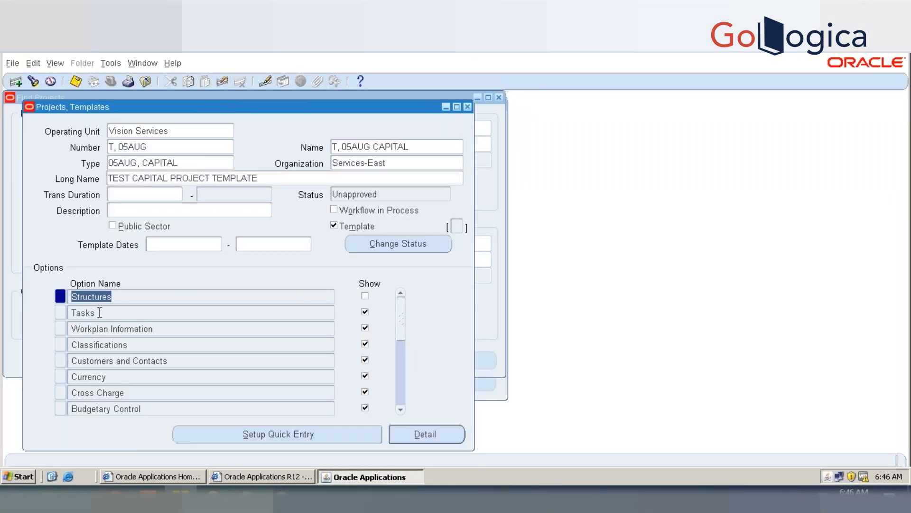
Step: Reopen the template's Structures option to check which structures are enabled, and close the page
{"action": "left_click", "coordinate": [93, 297]}
{"action": "double_click", "coordinate": [94, 296]}
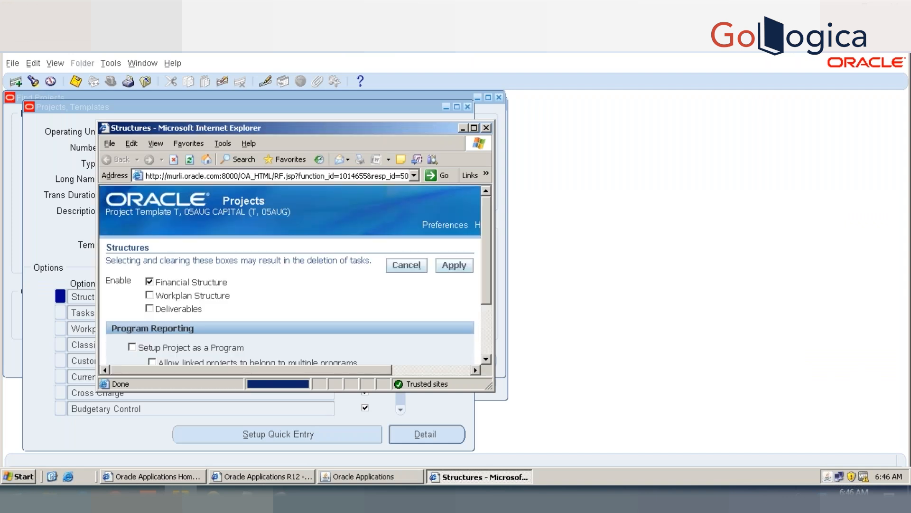
{"action": "left_click", "coordinate": [474, 128]}
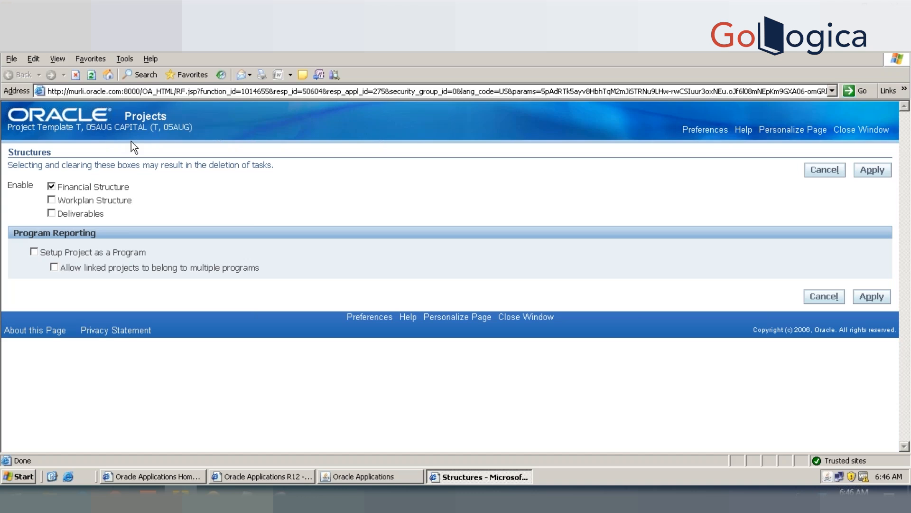
{"action": "left_click", "coordinate": [863, 132]}
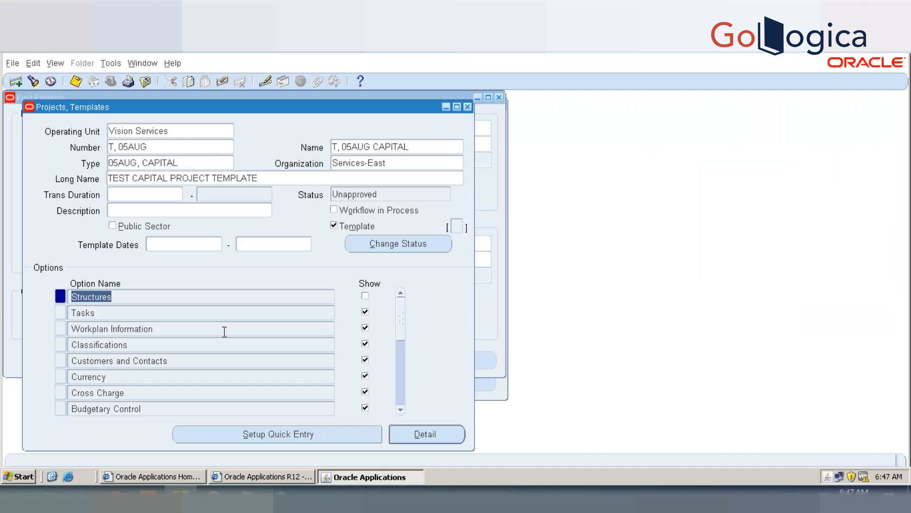
Step: Turn off Show for Workplan Information, Budgetary Control, Cross Charge, and Customers and Contacts in the template's options
{"action": "left_click", "coordinate": [249, 329]}
{"action": "left_click", "coordinate": [365, 327]}
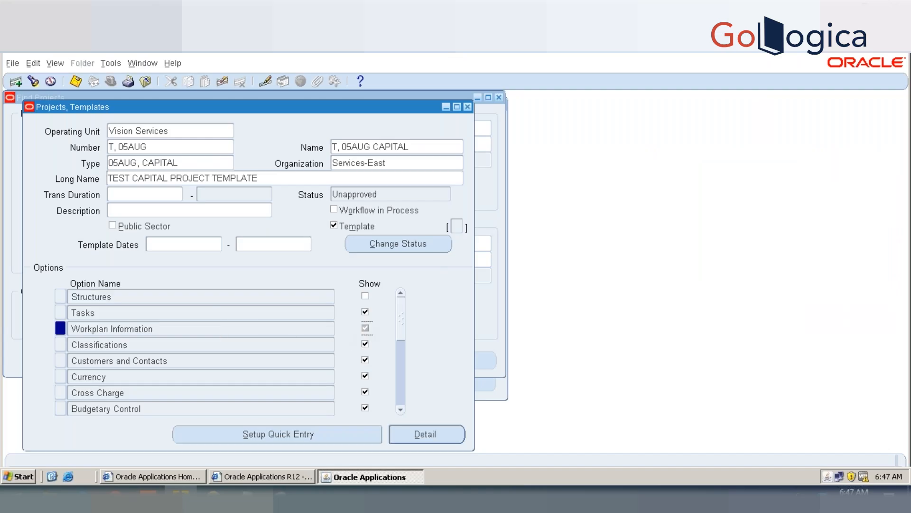
{"action": "left_click", "coordinate": [274, 309]}
{"action": "left_click", "coordinate": [532, 125]}
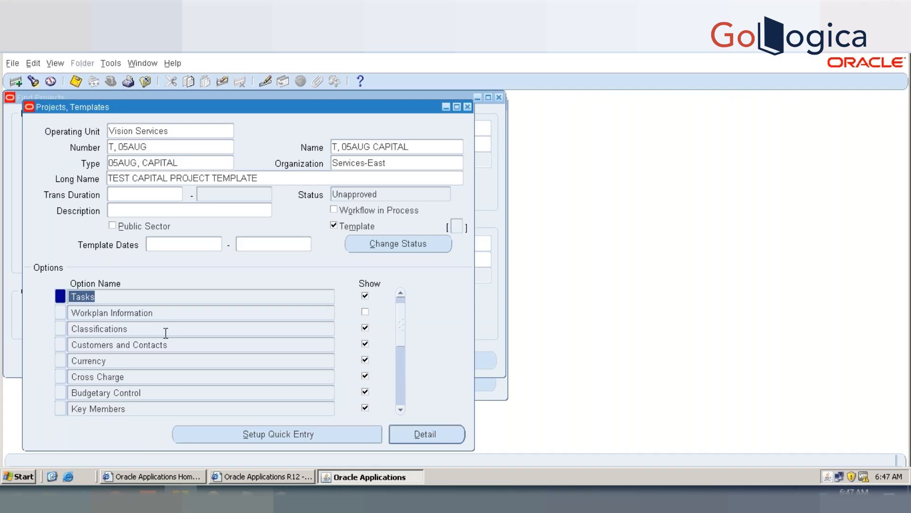
{"action": "left_click", "coordinate": [365, 391]}
{"action": "left_click", "coordinate": [365, 376]}
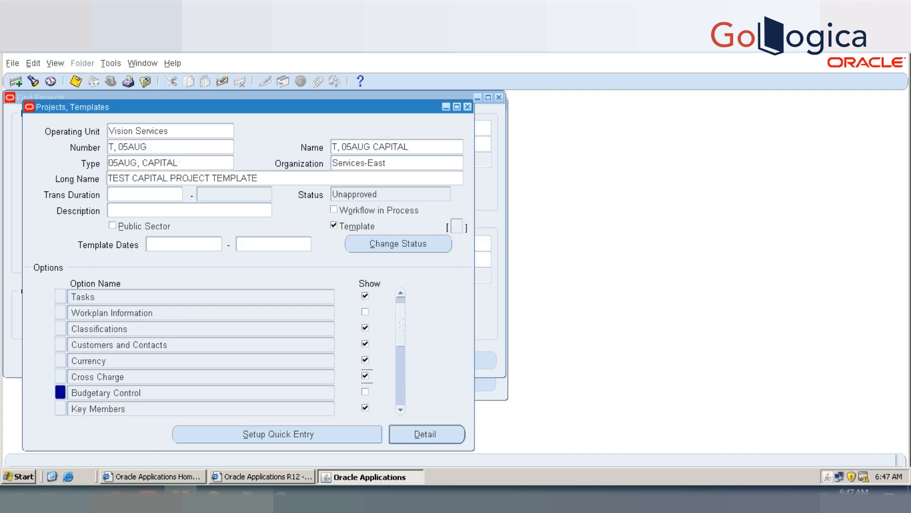
{"action": "left_click", "coordinate": [366, 344]}
{"action": "left_click", "coordinate": [398, 334]}
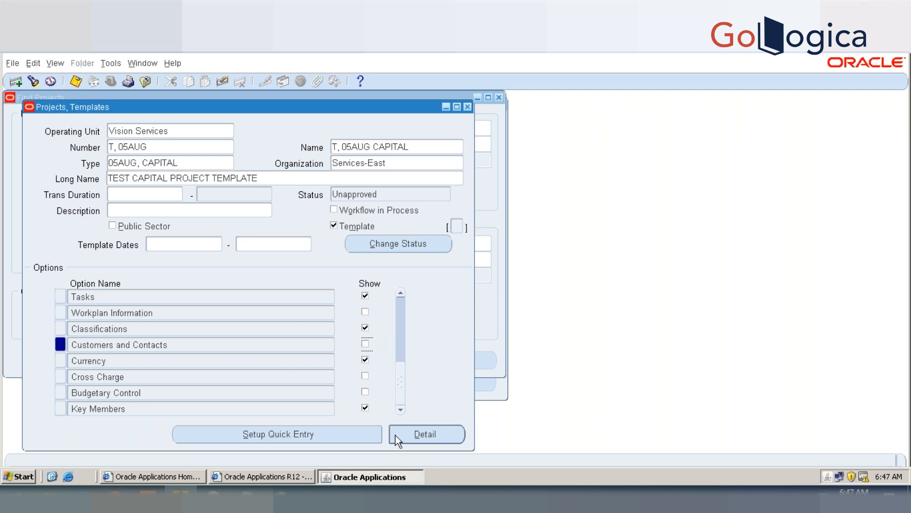
Step: Turn off Show for Bill Rates and Discount Overrides, Billing Information, Burden Multipliers, Resource List Assignments and Organization Overrides
{"action": "left_click", "coordinate": [366, 408]}
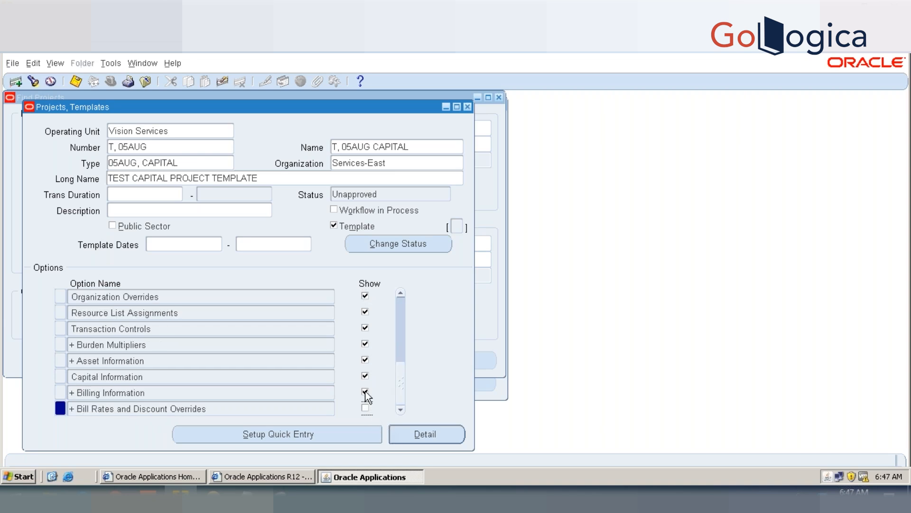
{"action": "left_click", "coordinate": [366, 392]}
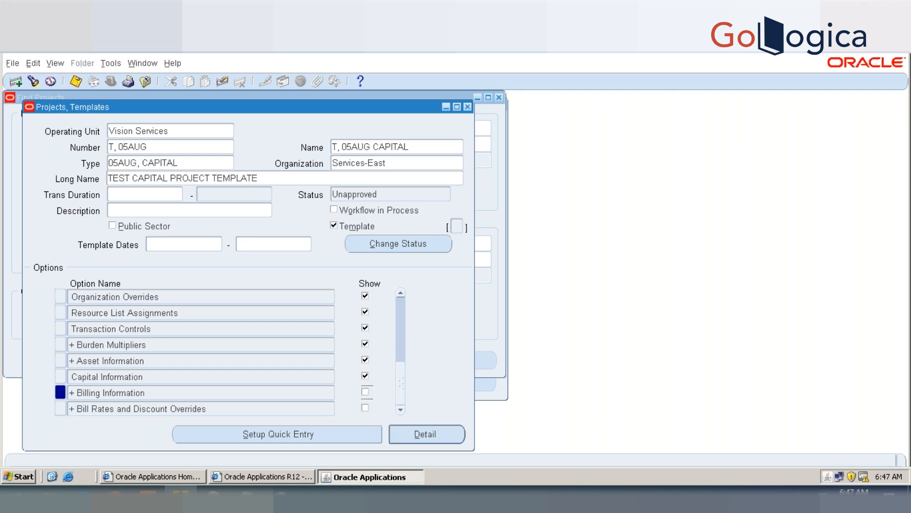
{"action": "left_click", "coordinate": [367, 345]}
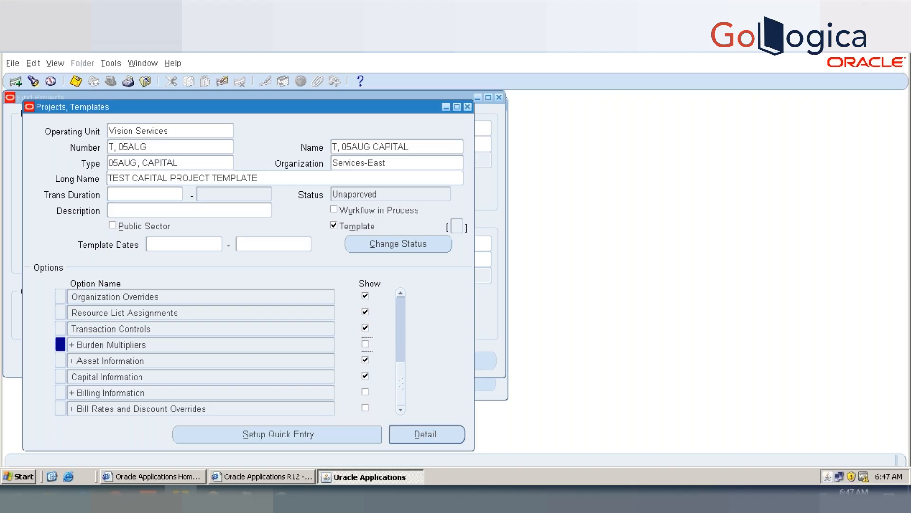
{"action": "left_click", "coordinate": [366, 314]}
{"action": "left_click", "coordinate": [366, 296]}
{"action": "left_click", "coordinate": [400, 377]}
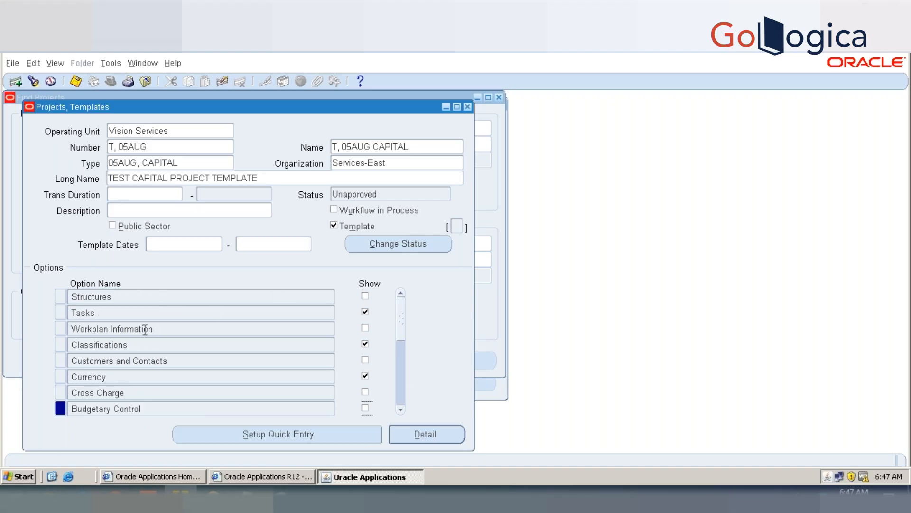
{"action": "left_click", "coordinate": [134, 313]}
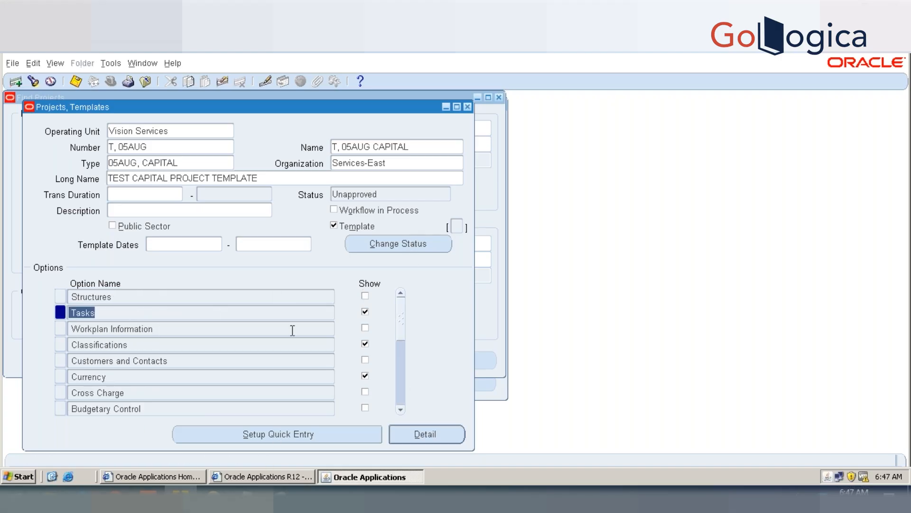
{"action": "left_click", "coordinate": [91, 313]}
{"action": "double_click", "coordinate": [91, 313]}
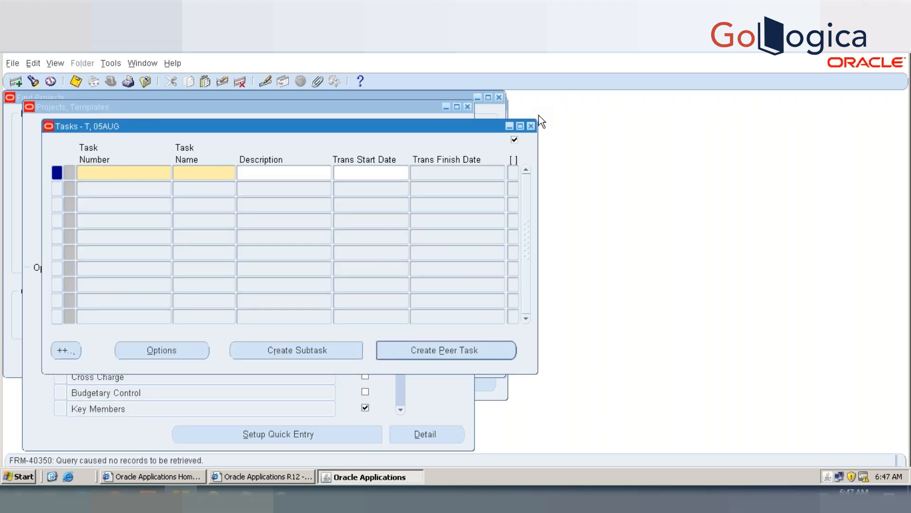
{"action": "left_click", "coordinate": [530, 126]}
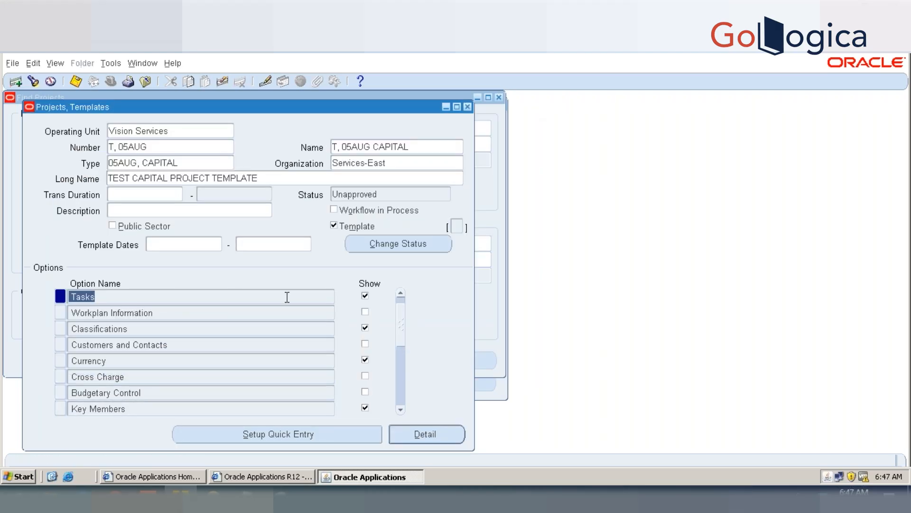
Step: Add a task to the template with number, name and description 1, save it and close the tasks window
{"action": "double_click", "coordinate": [73, 298]}
{"action": "type", "text": "1"}
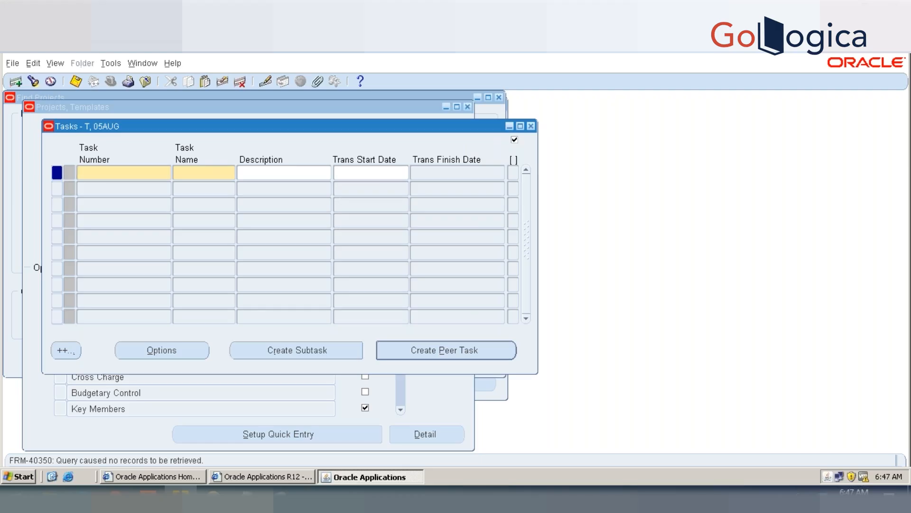
{"action": "key", "text": "Tab"}
{"action": "type", "text": "1"}
{"action": "key", "text": "Tab"}
{"action": "type", "text": "1"}
{"action": "key", "text": "Tab"}
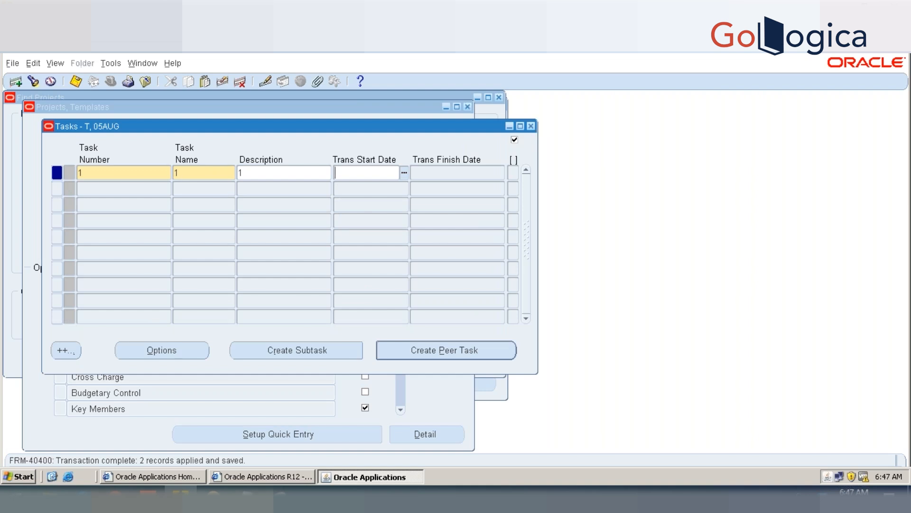
{"action": "left_click", "coordinate": [531, 125]}
Step: Add Project Start Date as a required field with order 30 in the template's quick entry setup
{"action": "left_click", "coordinate": [193, 433]}
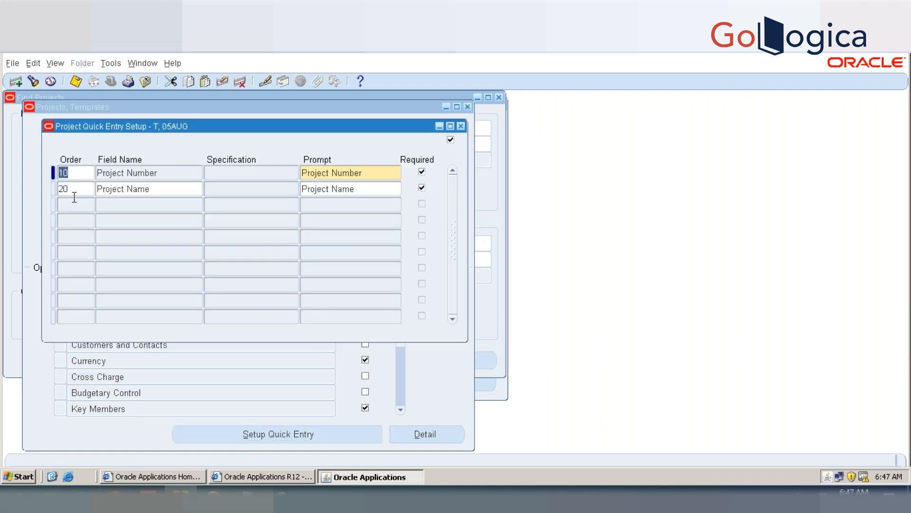
{"action": "left_click", "coordinate": [75, 204]}
{"action": "left_click", "coordinate": [119, 204]}
{"action": "type", "text": "PROKE"}
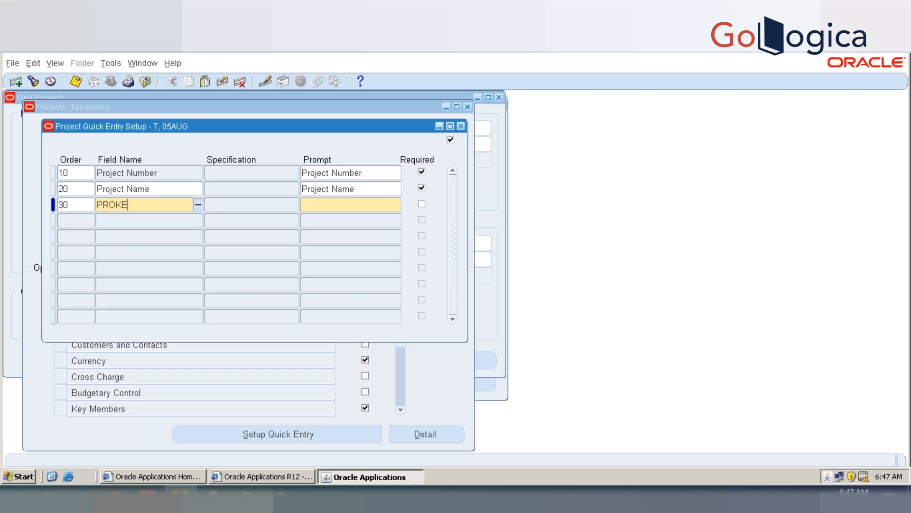
{"action": "type", "text": "CT START"}
{"action": "key", "text": "Tab"}
{"action": "key", "text": "Escape"}
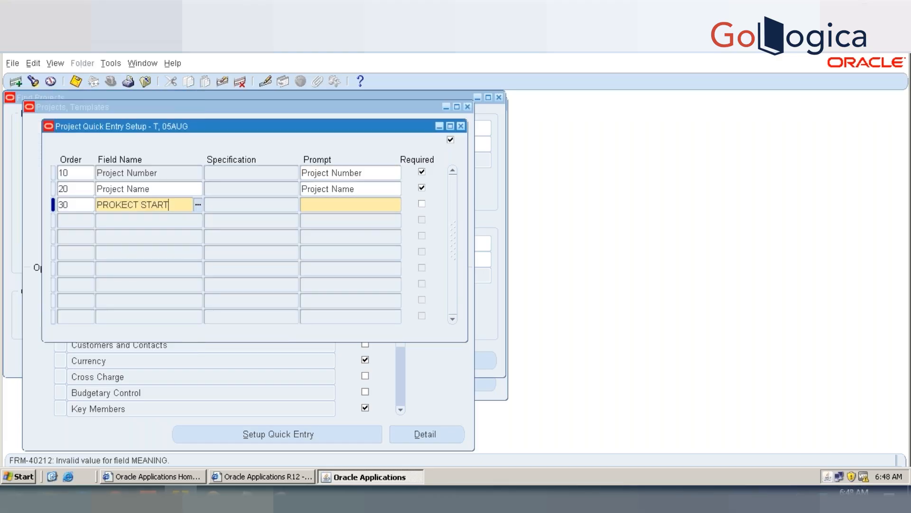
{"action": "key", "text": "BackSpace"}
{"action": "key", "text": "BackSpace"}
{"action": "key", "text": "BackSpace"}
{"action": "key", "text": "BackSpace"}
{"action": "key", "text": "BackSpace"}
{"action": "key", "text": "BackSpace"}
{"action": "key", "text": "BackSpace"}
{"action": "key", "text": "BackSpace"}
{"action": "key", "text": "BackSpace"}
{"action": "key", "text": "BackSpace"}
{"action": "type", "text": "JECT STrr"}
{"action": "key", "text": "BackSpace"}
{"action": "key", "text": "BackSpace"}
{"action": "type", "text": "AR"}
{"action": "key", "text": "Tab"}
{"action": "key", "text": "Tab"}
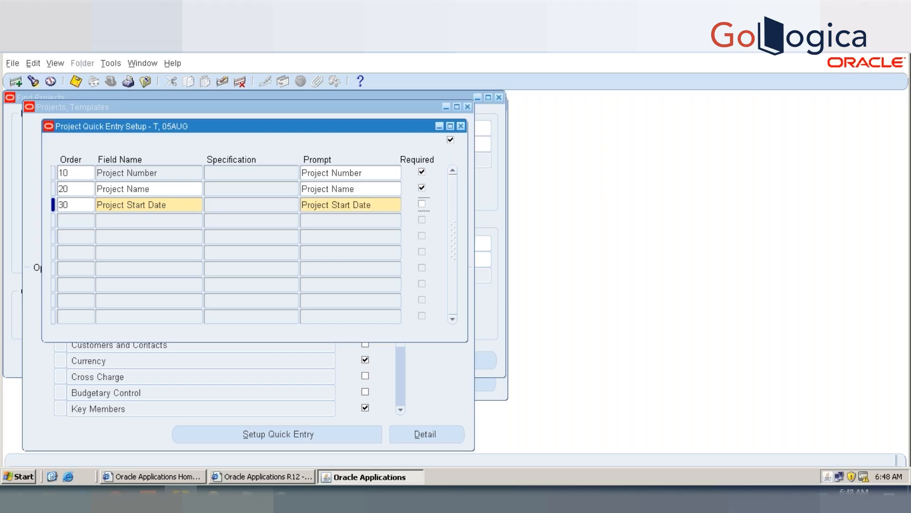
Step: Add Project Finish Date as an optional quick entry field with order 40
{"action": "key", "text": "Tab"}
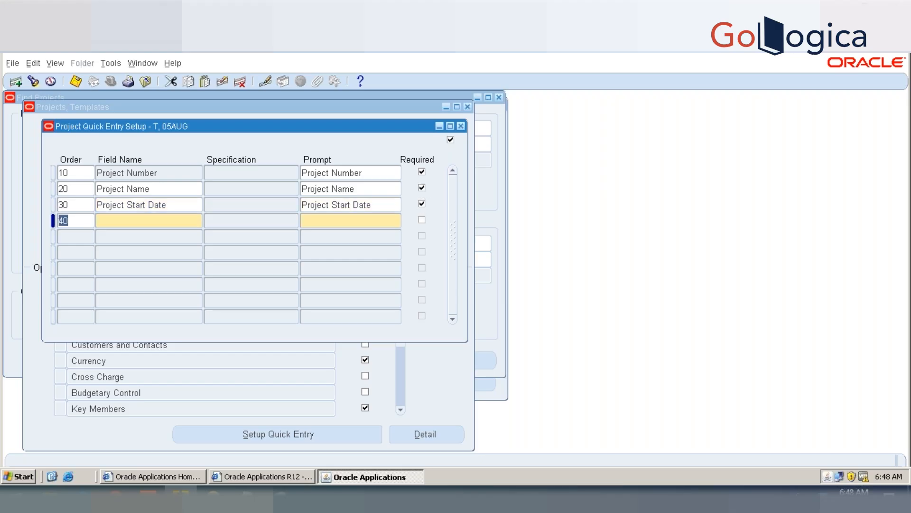
{"action": "key", "text": "Tab"}
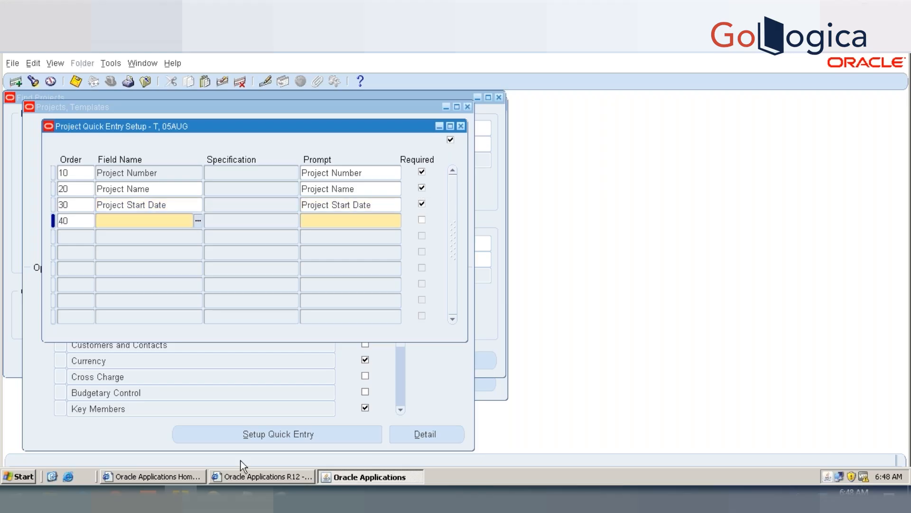
{"action": "type", "text": "project fini"}
{"action": "key", "text": "Tab"}
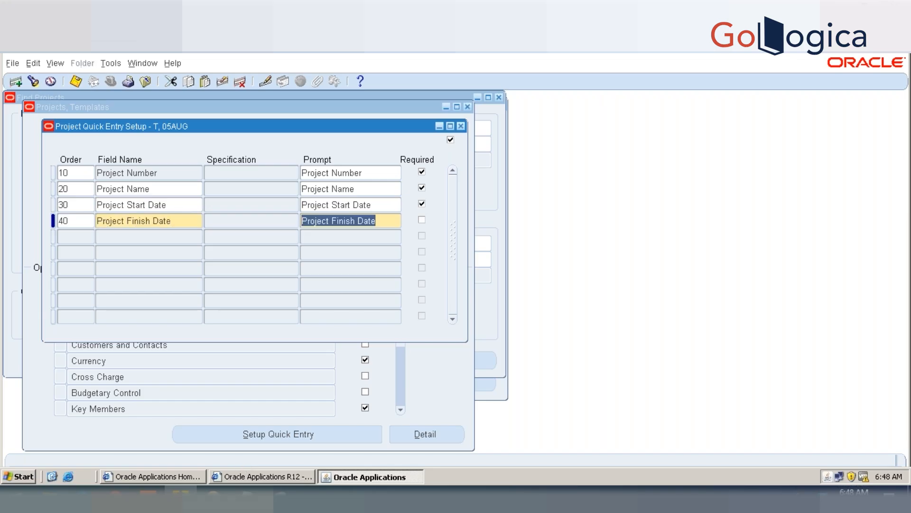
Step: Add a required Key Member quick entry field with order 50 and the specification Project Manager
{"action": "key", "text": "Tab"}
{"action": "key", "text": "Tab"}
{"action": "type", "text": "k"}
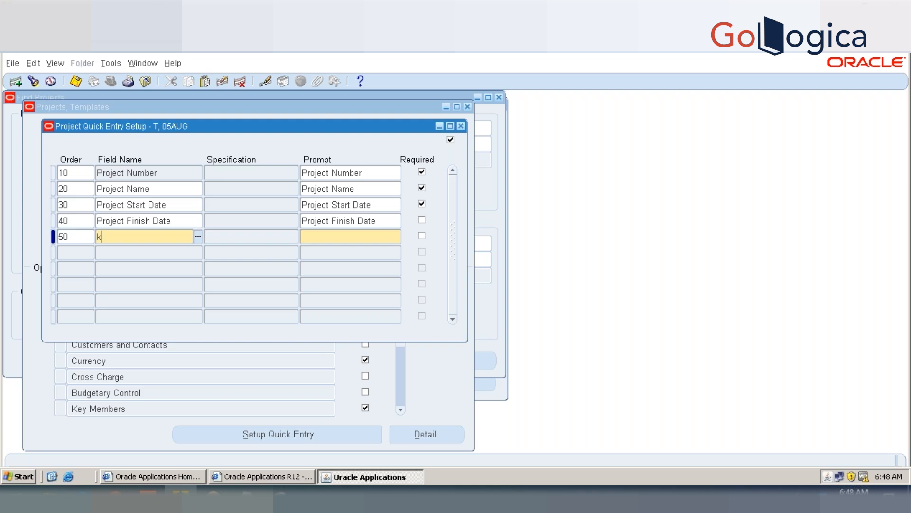
{"action": "type", "text": "ey me"}
{"action": "key", "text": "Tab"}
{"action": "type", "text": "pro"}
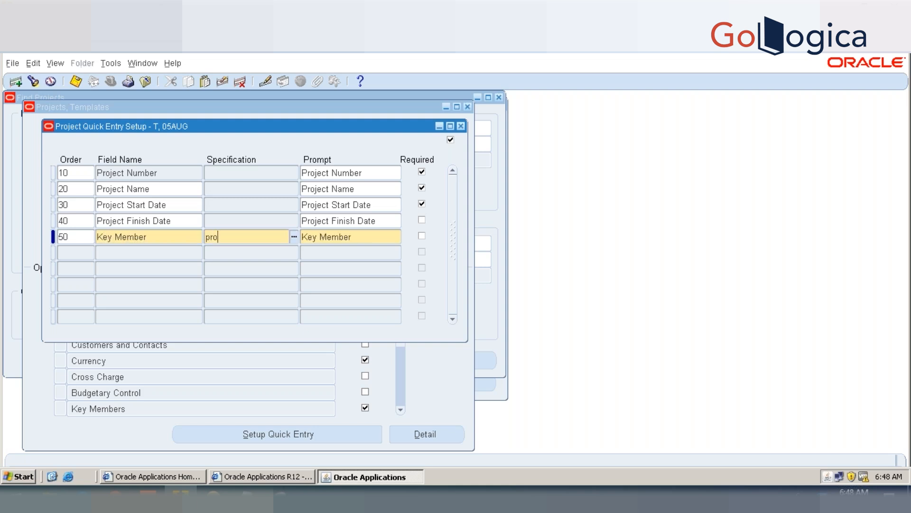
{"action": "type", "text": "ject mana"}
{"action": "key", "text": "Tab"}
{"action": "key", "text": "Tab"}
{"action": "key", "text": "Tab"}
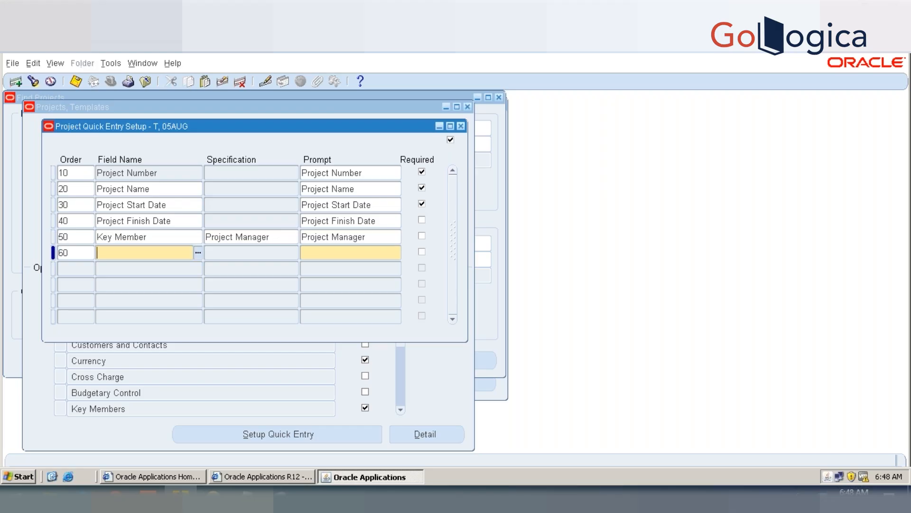
{"action": "key", "text": "shift+Tab"}
{"action": "key", "text": "shift+Tab"}
{"action": "key", "text": "space"}
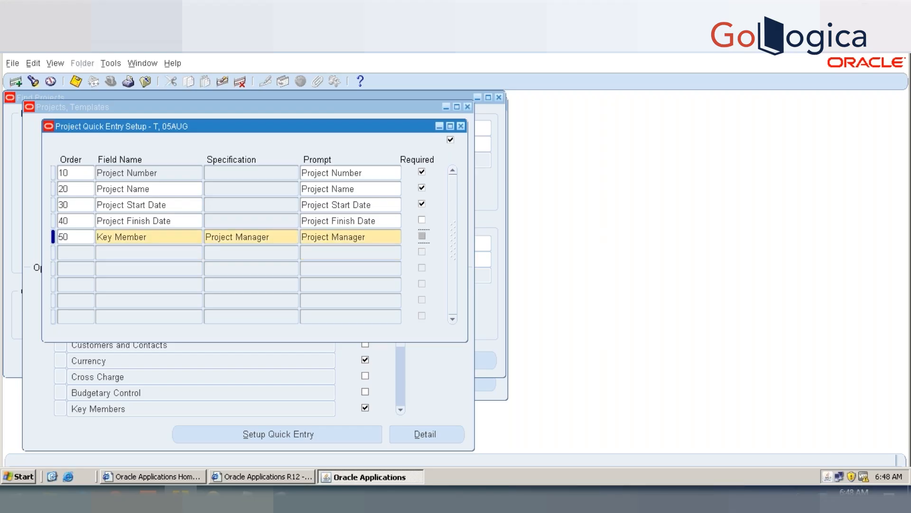
Step: Add a Classification quick entry field with order 60 and the specification Project Locator, and save the quick entry setup
{"action": "key", "text": "Tab"}
{"action": "key", "text": "Tab"}
{"action": "type", "text": "class"}
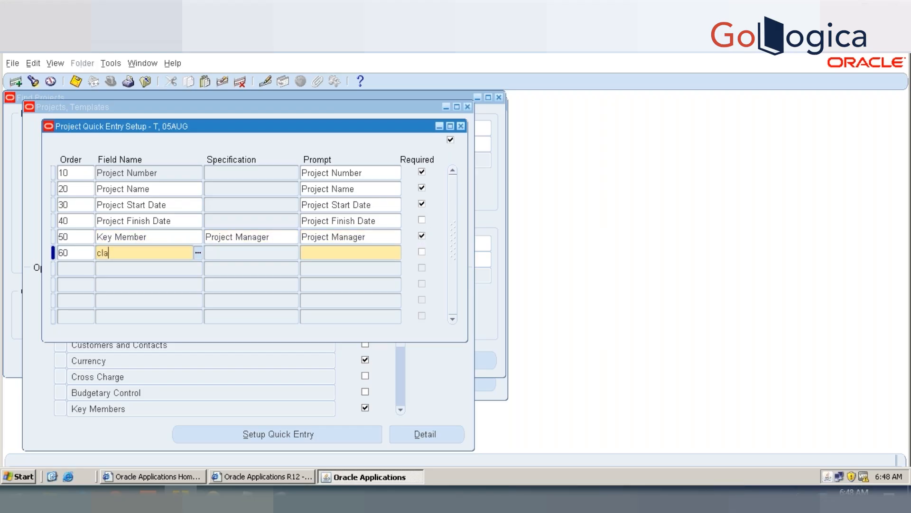
{"action": "key", "text": "Tab"}
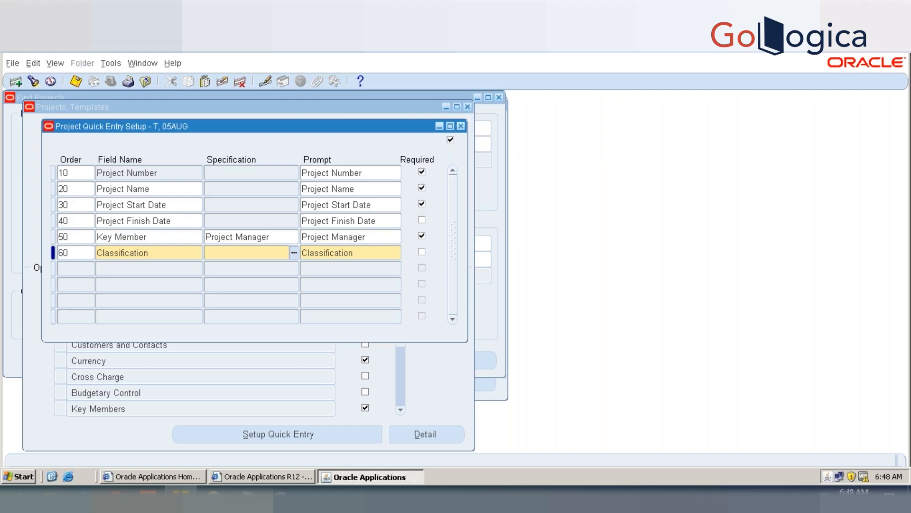
{"action": "key", "text": "ctrl+l"}
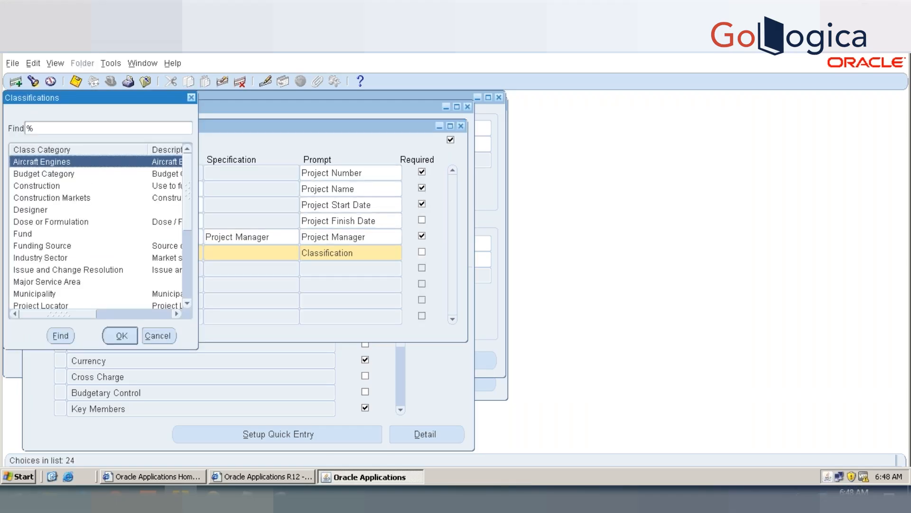
{"action": "type", "text": "p"}
{"action": "key", "text": "Return"}
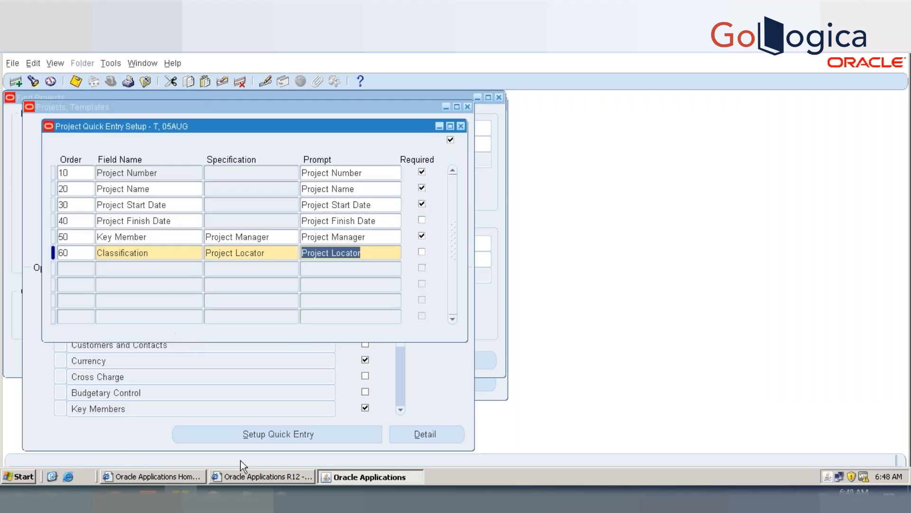
{"action": "key", "text": "ctrl+s"}
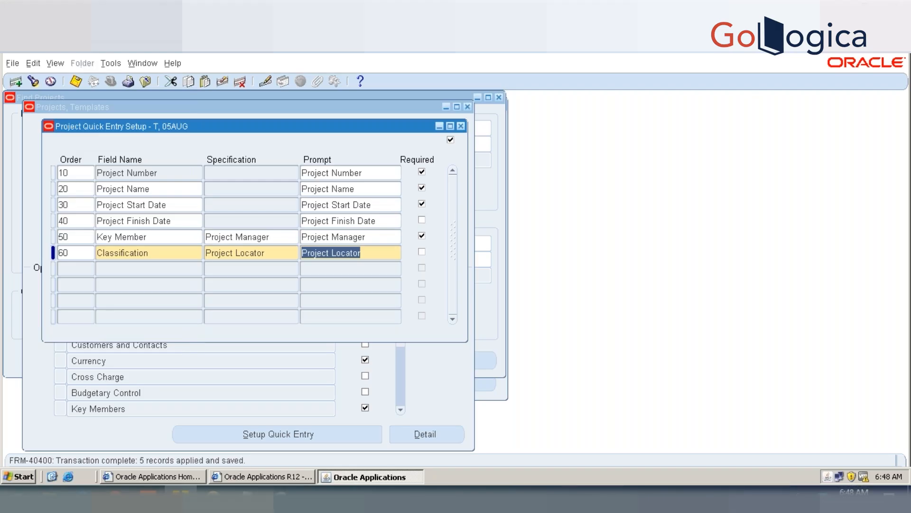
Step: Review the Classification row and browse the field names available for another quick entry row, without adding one
{"action": "left_click", "coordinate": [265, 253]}
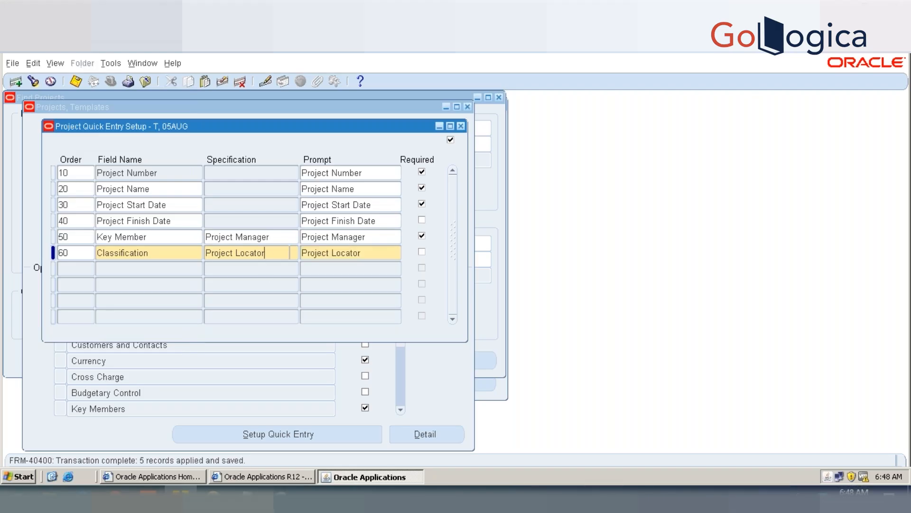
{"action": "left_click", "coordinate": [368, 253]}
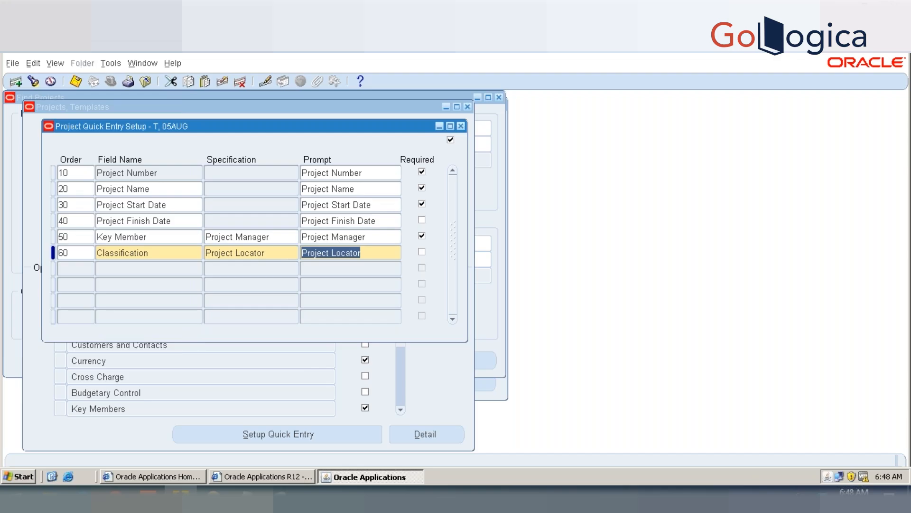
{"action": "left_click", "coordinate": [177, 253]}
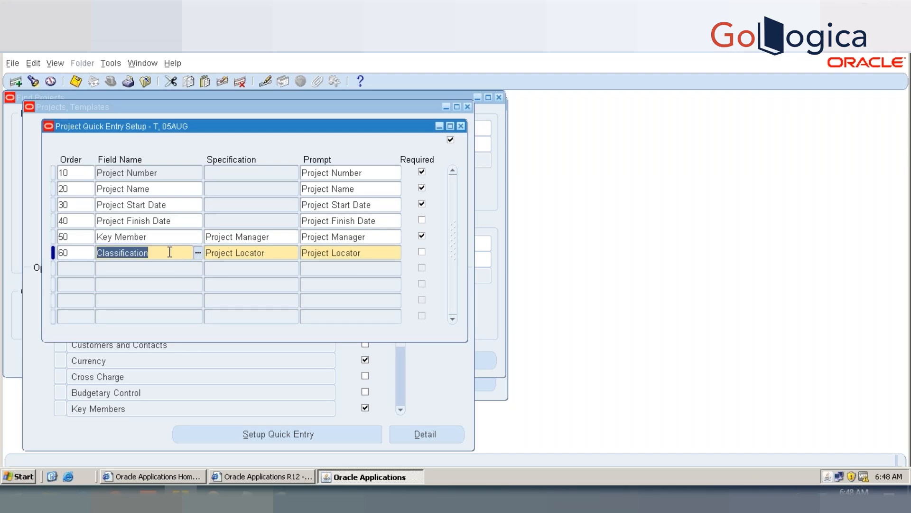
{"action": "key", "text": "Down"}
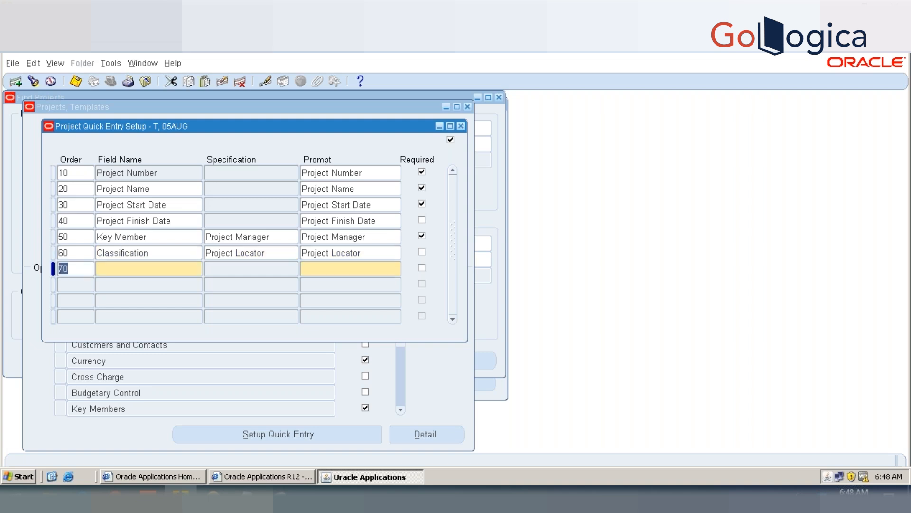
{"action": "left_click", "coordinate": [142, 267]}
{"action": "left_click", "coordinate": [198, 270]}
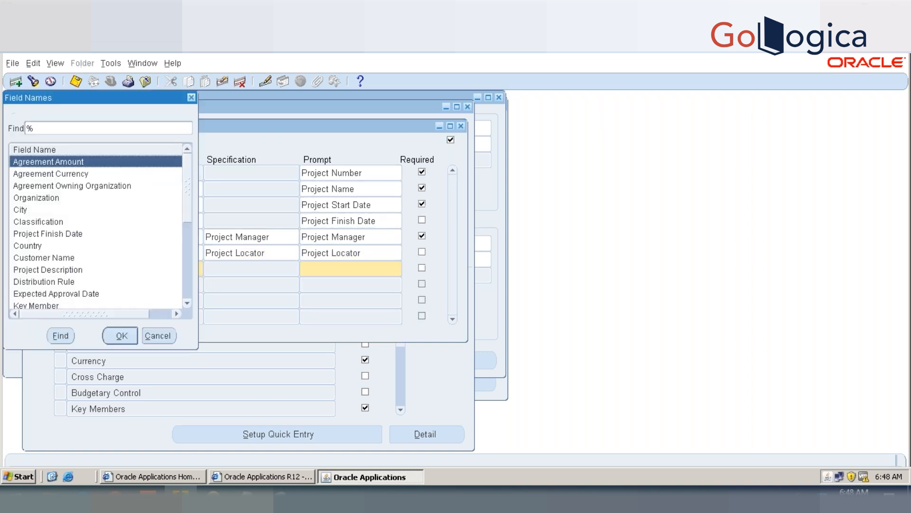
{"action": "left_click_drag", "start_coordinate": [189, 195], "coordinate": [189, 159]}
{"action": "left_click", "coordinate": [158, 335]}
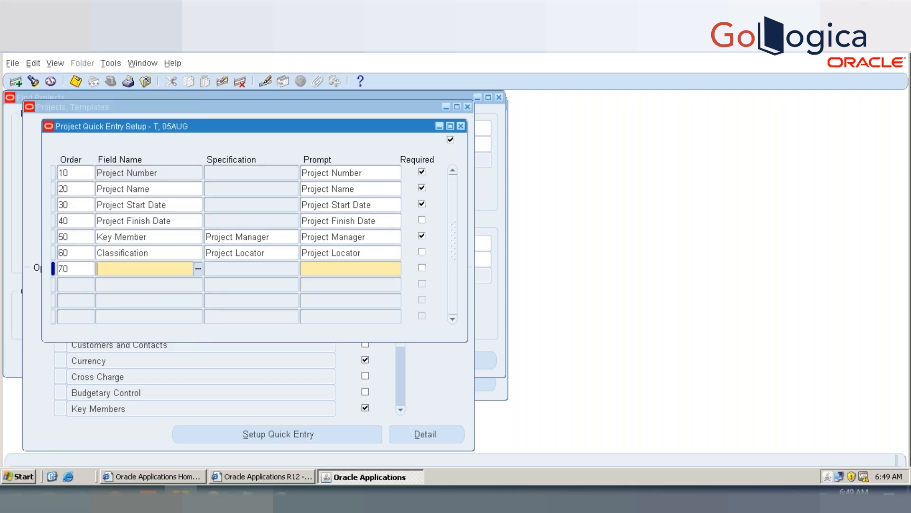
{"action": "key", "text": "Up"}
{"action": "key", "text": "ctrl+s"}
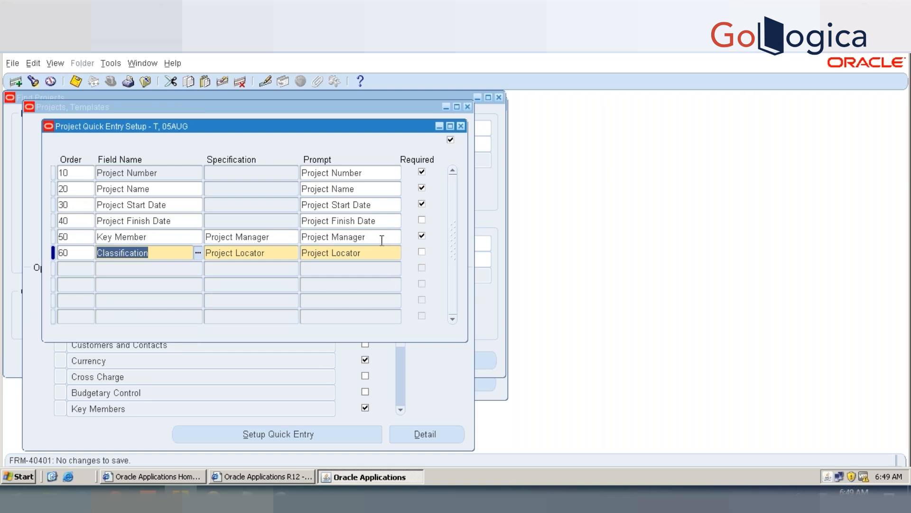
Step: Save the quick entry setup with Key Member required, and close the setup and template windows
{"action": "left_click", "coordinate": [422, 237]}
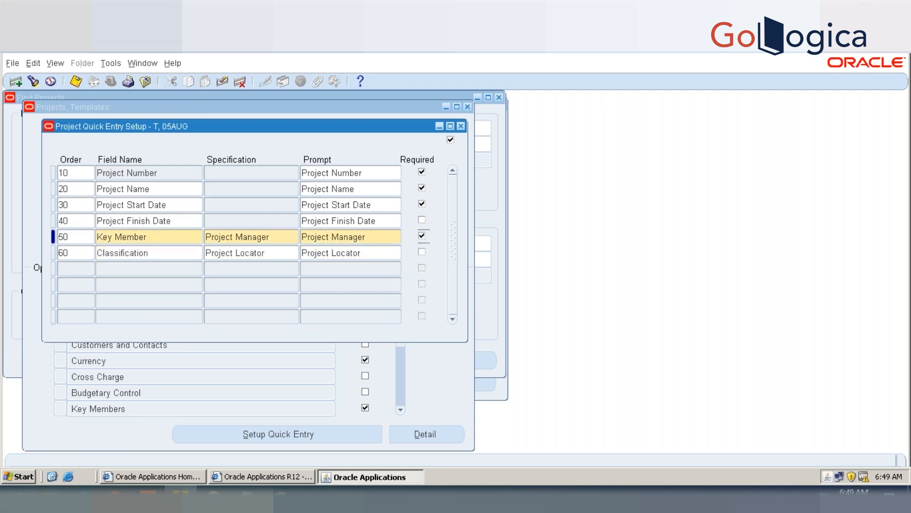
{"action": "key", "text": "ctrl+s"}
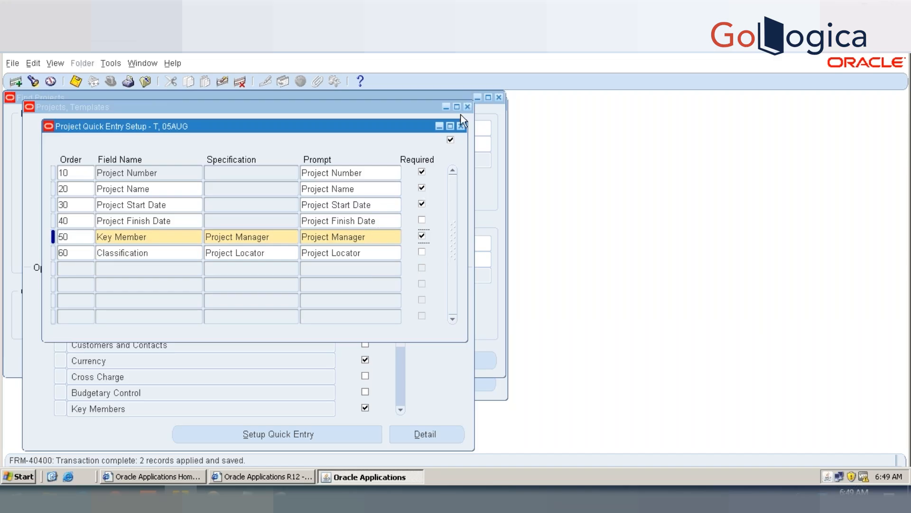
{"action": "left_click", "coordinate": [460, 126]}
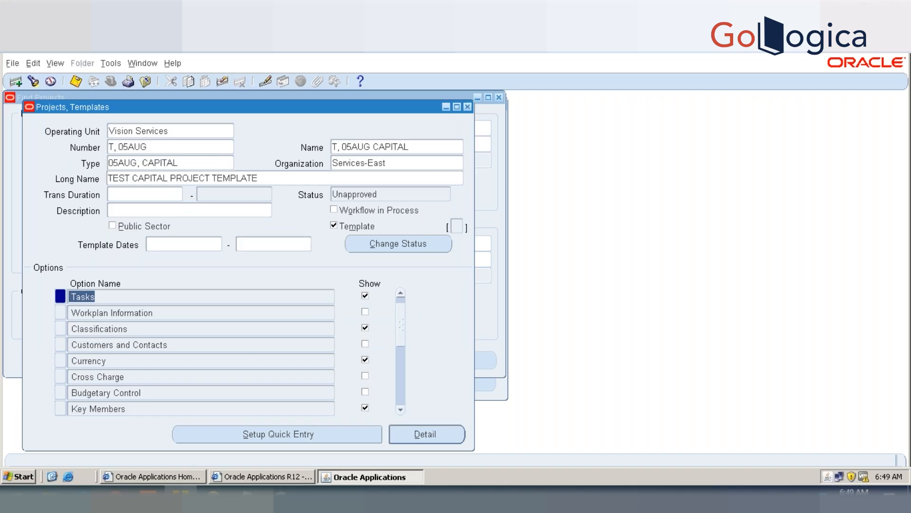
{"action": "left_click", "coordinate": [468, 107]}
Step: Close the template summary and the Find Projects form, and reopen Find Projects from the navigator
{"action": "left_click", "coordinate": [155, 144]}
{"action": "key", "text": "ctrl+c"}
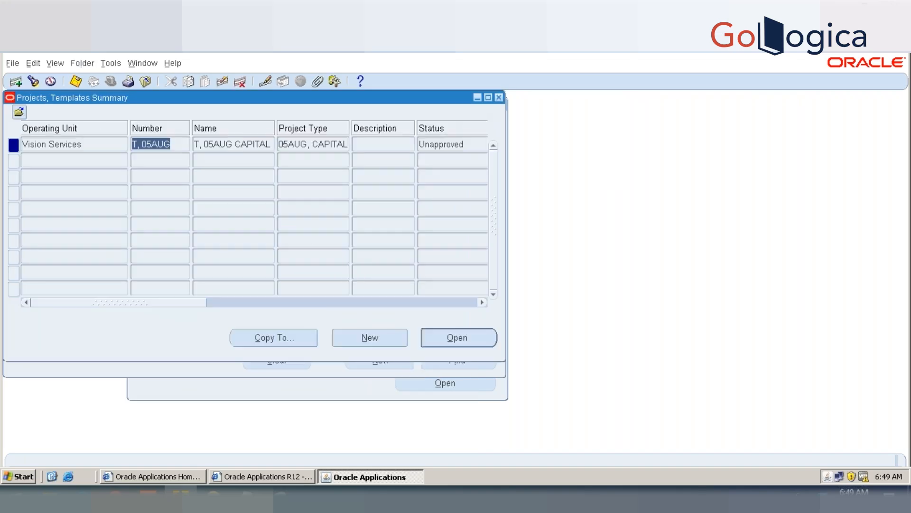
{"action": "left_click", "coordinate": [497, 98]}
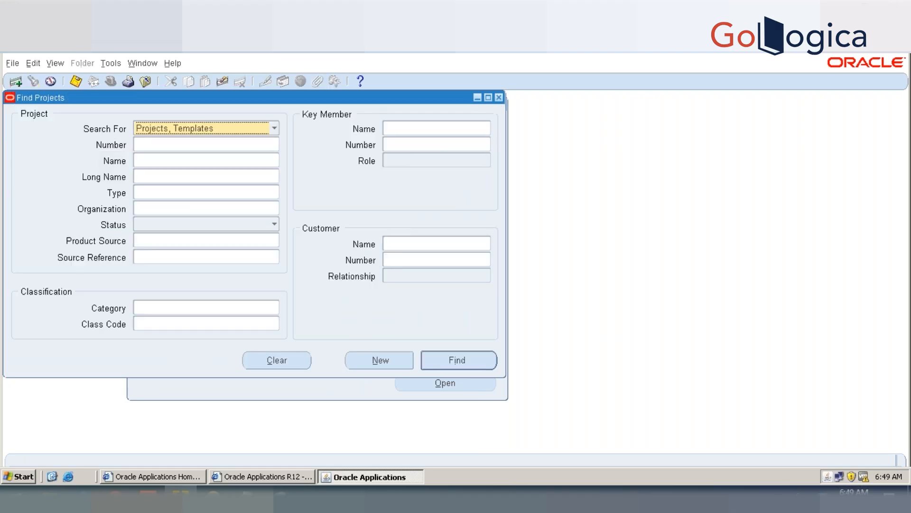
{"action": "left_click", "coordinate": [422, 311]}
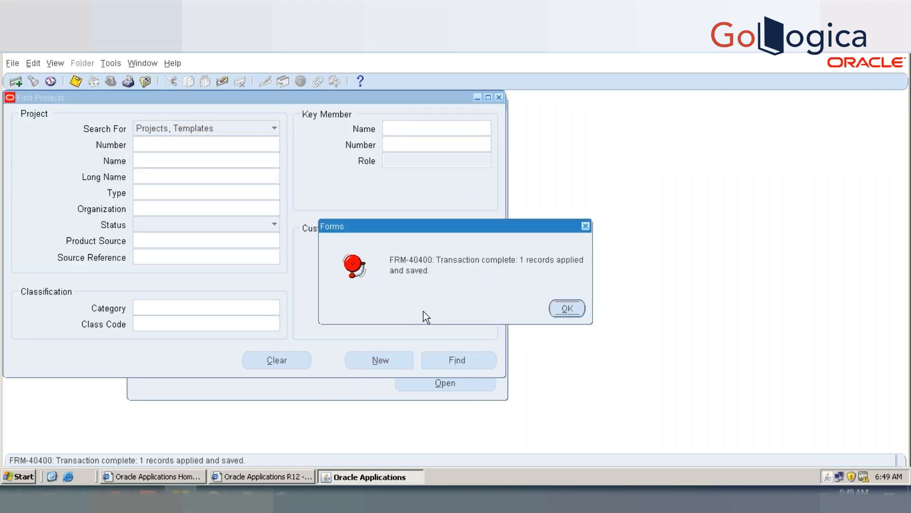
{"action": "left_click", "coordinate": [573, 305]}
{"action": "left_click", "coordinate": [499, 97]}
{"action": "left_click", "coordinate": [153, 295]}
{"action": "double_click", "coordinate": [248, 181]}
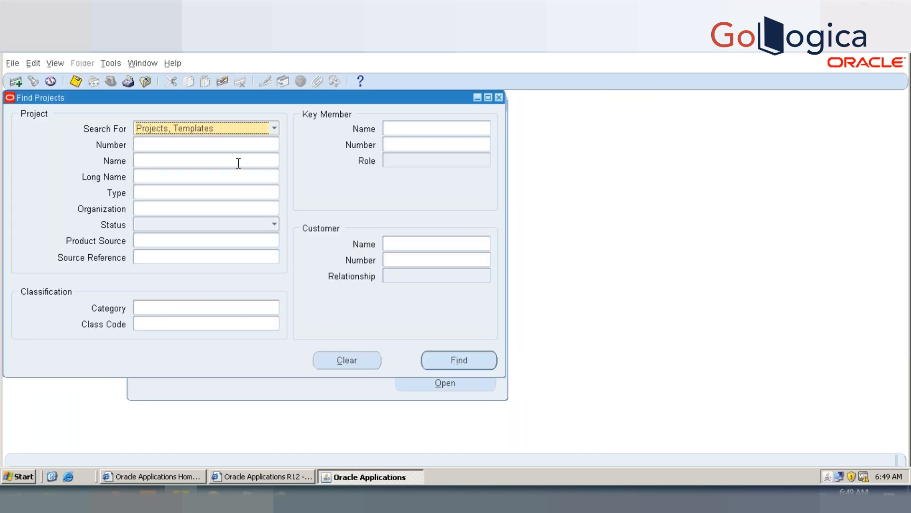
Step: Find the template numbered T, 05AUG and start copying it to a new project
{"action": "left_click", "coordinate": [237, 145]}
{"action": "key", "text": "ctrl+v"}
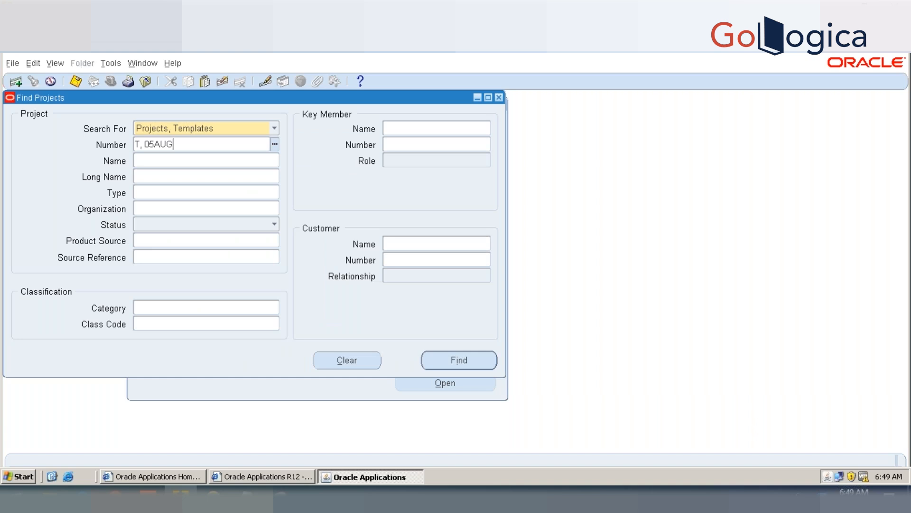
{"action": "key", "text": "Tab"}
{"action": "left_click", "coordinate": [446, 357]}
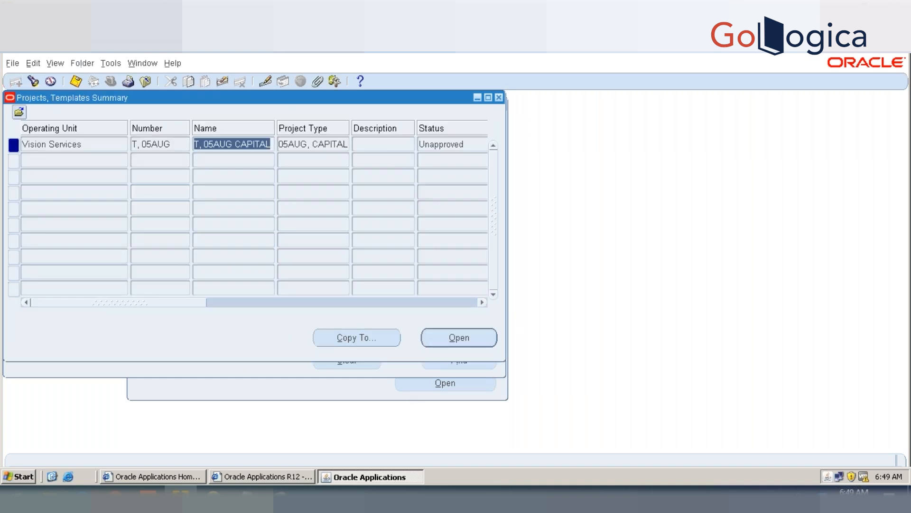
{"action": "left_click", "coordinate": [387, 338]}
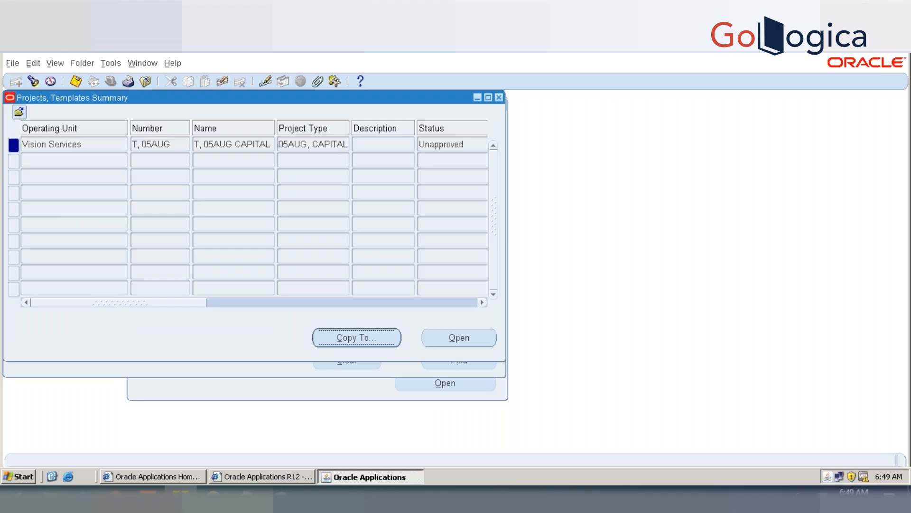
Step: Try to use the template's number T, 05AUG as the project number in the quick entry
{"action": "key", "text": "ctrl+v"}
{"action": "key", "text": "Tab"}
{"action": "key", "text": "ctrl+c"}
{"action": "key", "text": "Return"}
{"action": "key", "text": "Left"}
{"action": "key", "text": "Left"}
{"action": "key", "text": "Left"}
{"action": "key", "text": "Left"}
{"action": "key", "text": "Left"}
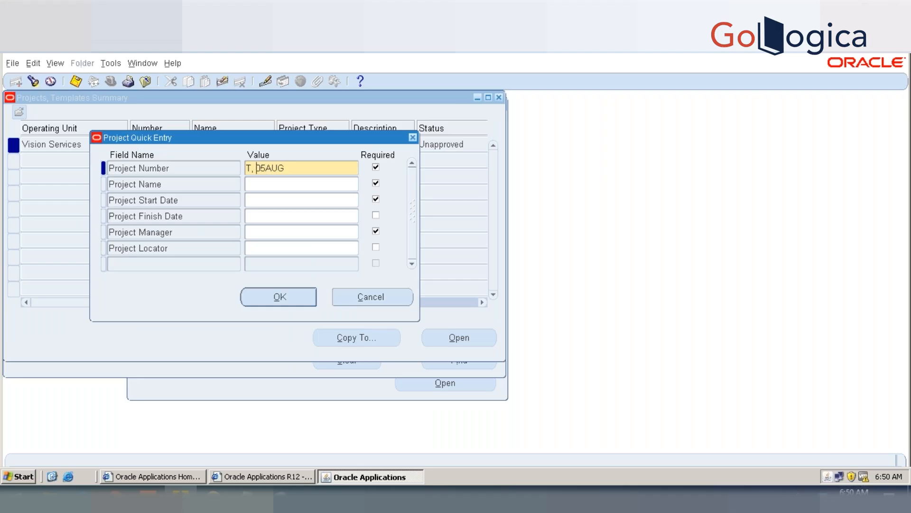
{"action": "key", "text": "BackSpace"}
{"action": "key", "text": "BackSpace"}
{"action": "key", "text": "BackSpace"}
{"action": "key", "text": "Tab"}
{"action": "key", "text": "shift+Tab"}
{"action": "key", "text": "ctrl+v"}
{"action": "key", "text": "Tab"}
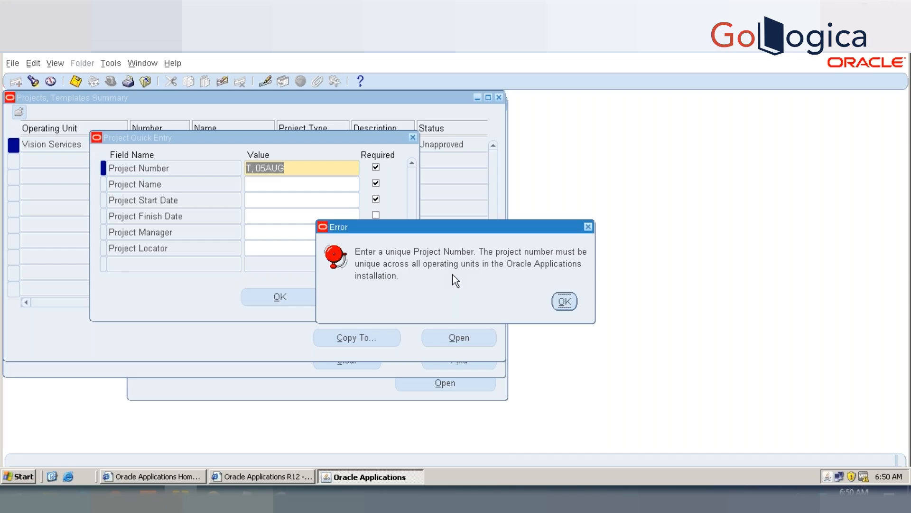
{"action": "left_click", "coordinate": [565, 301]}
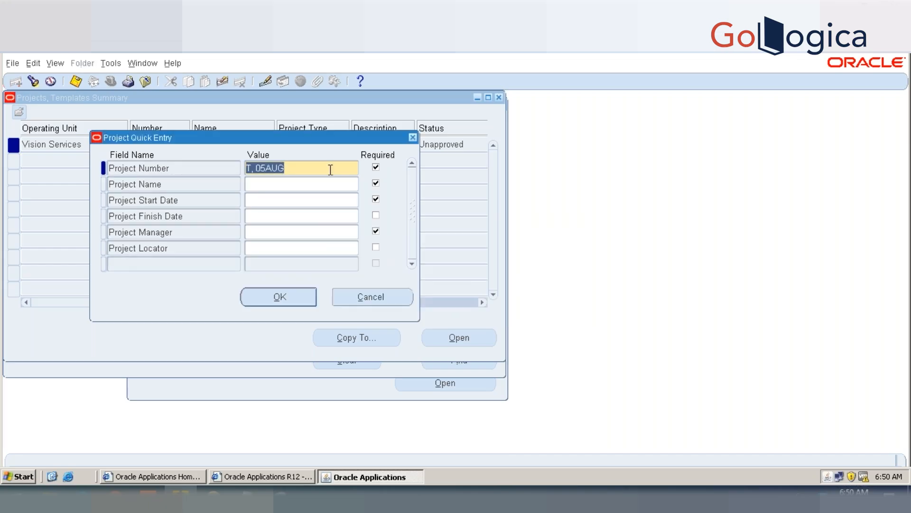
{"action": "key", "text": "BackSpace"}
{"action": "key", "text": "ctrl+v"}
{"action": "key", "text": "Tab"}
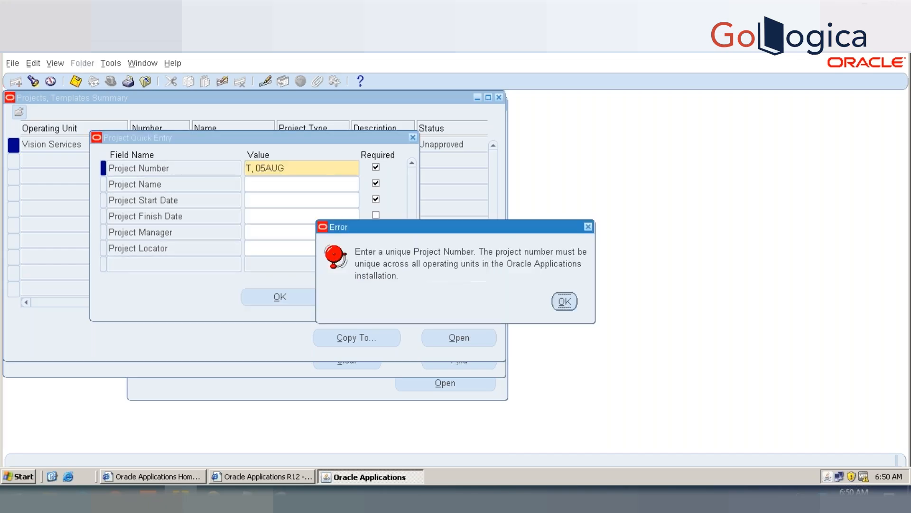
{"action": "key", "text": "Return"}
{"action": "key", "text": "Tab"}
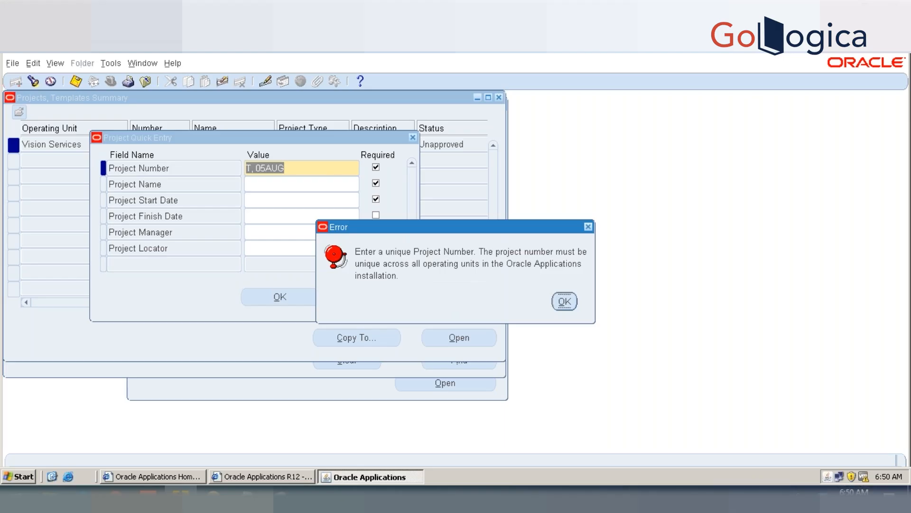
{"action": "key", "text": "Return"}
{"action": "key", "text": "Tab"}
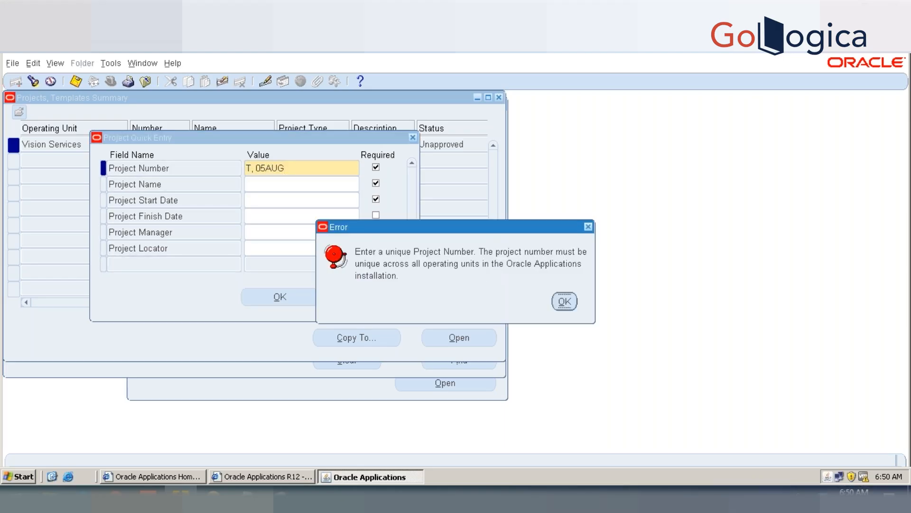
Step: Dismiss the error and set the project number to 05AUG
{"action": "key", "text": "Return"}
{"action": "key", "text": "BackSpace"}
{"action": "type", "text": "05AUG"}
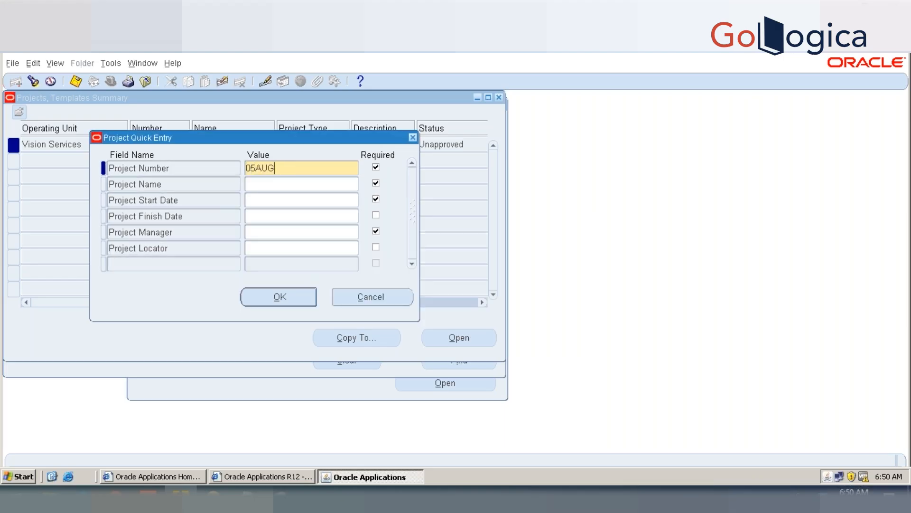
{"action": "key", "text": "Tab"}
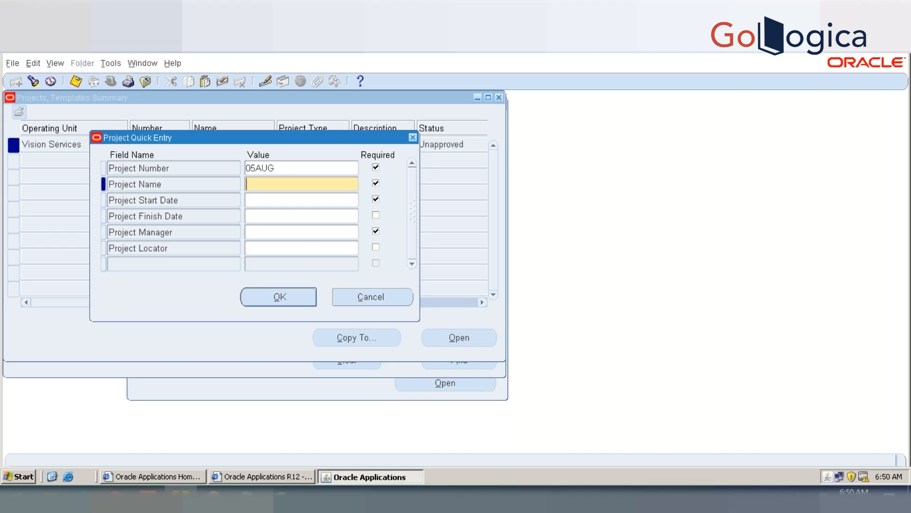
Step: Set the project name to 05AUG PROJECT
{"action": "type", "text": "05AUG PROJECT"}
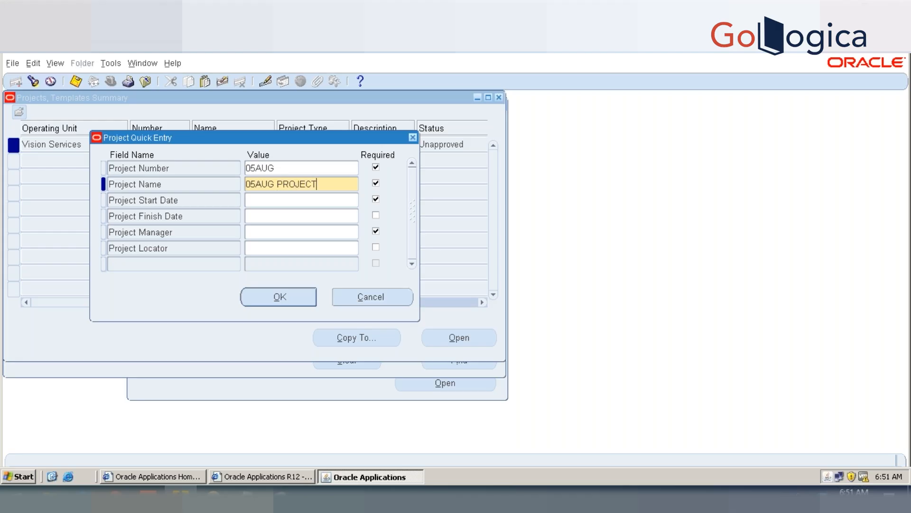
Step: Set the project start date to 01-JAN-2019 and the finish date to 31-DEC-2019
{"action": "key", "text": "Tab"}
{"action": "type", "text": "1-JAN-20"}
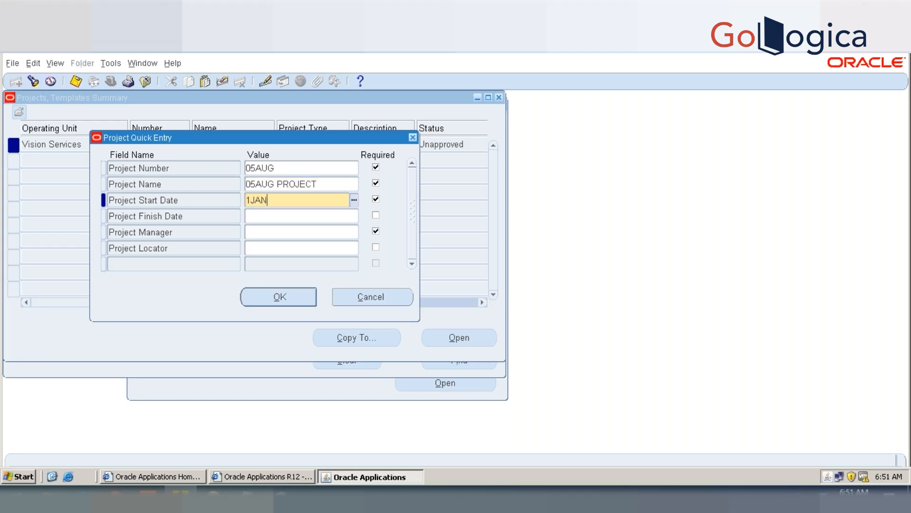
{"action": "type", "text": "19"}
{"action": "key", "text": "Tab"}
{"action": "type", "text": "31F"}
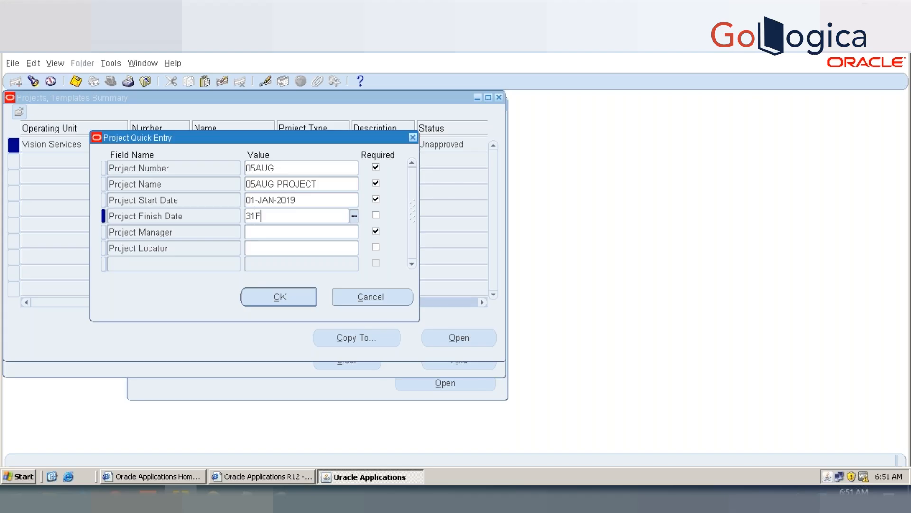
{"action": "key", "text": "BackSpace"}
{"action": "type", "text": "DEC19"}
Step: Fill in the project manager's name for the new project
{"action": "key", "text": "Tab"}
{"action": "type", "text": "MARLIN"}
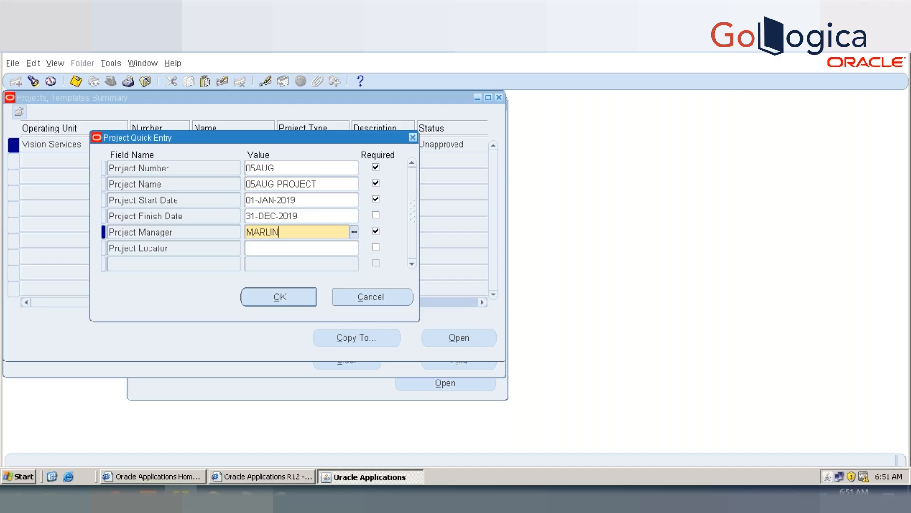
{"action": "key", "text": "Tab"}
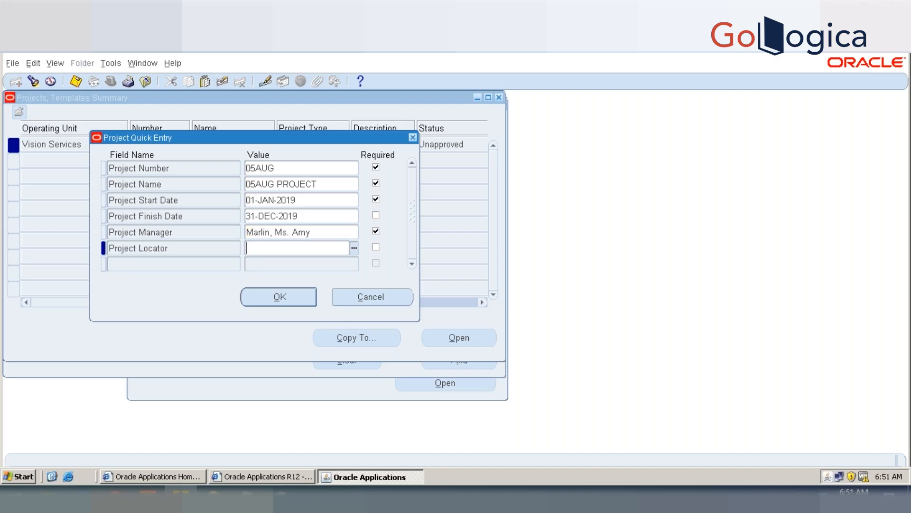
Step: Choose Location A as the Project Locator class code and create the project from the quick entry
{"action": "key", "text": "ctrl+l"}
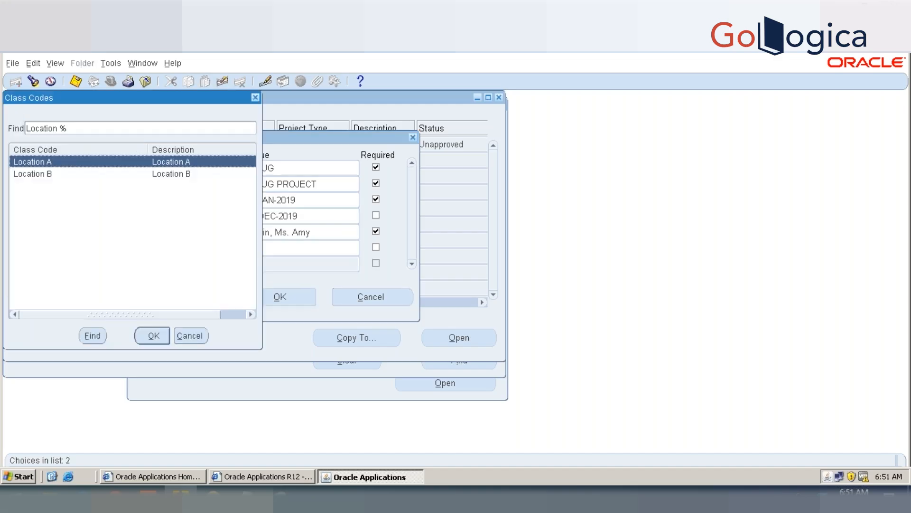
{"action": "double_click", "coordinate": [172, 164]}
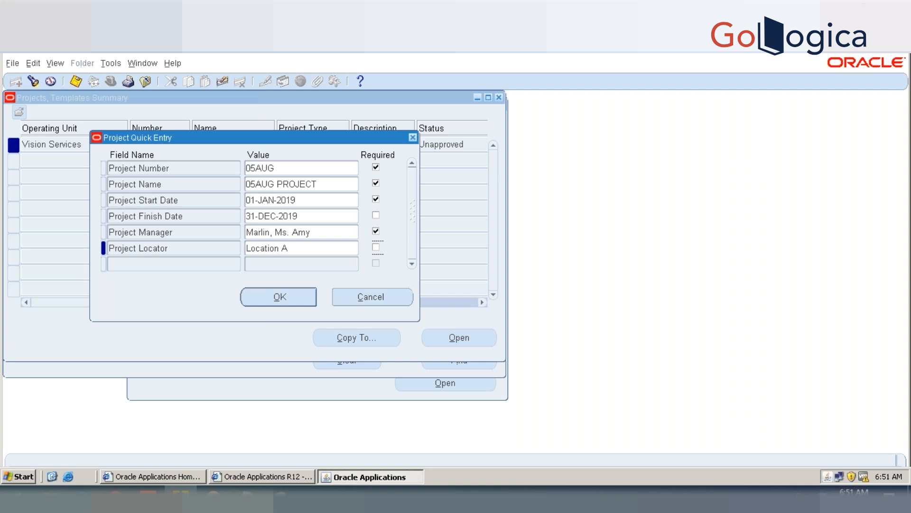
{"action": "left_click", "coordinate": [295, 293]}
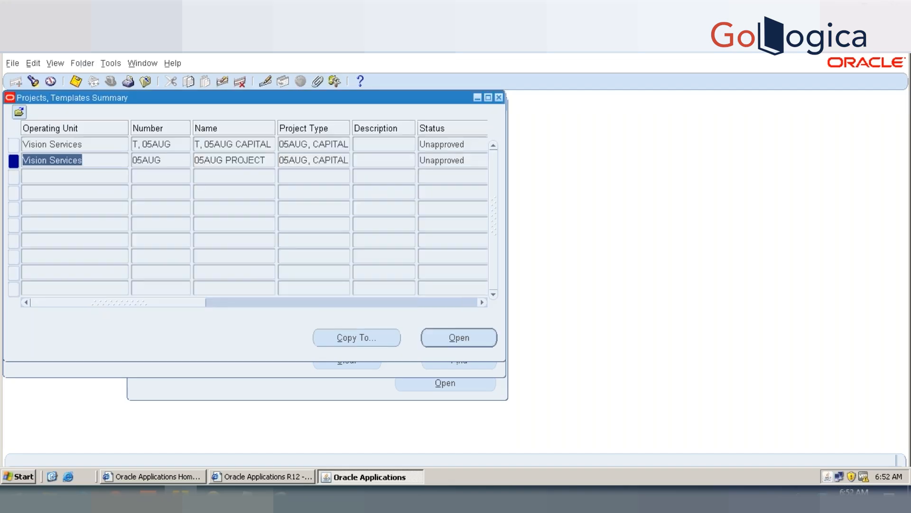
Step: Open project 05AUG, view its classifications and check them for exceptions
{"action": "left_click", "coordinate": [477, 340]}
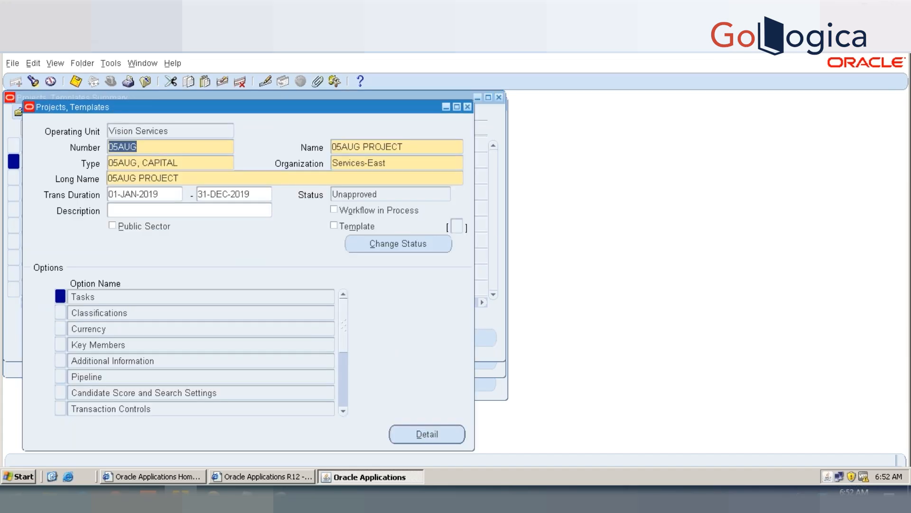
{"action": "double_click", "coordinate": [120, 315]}
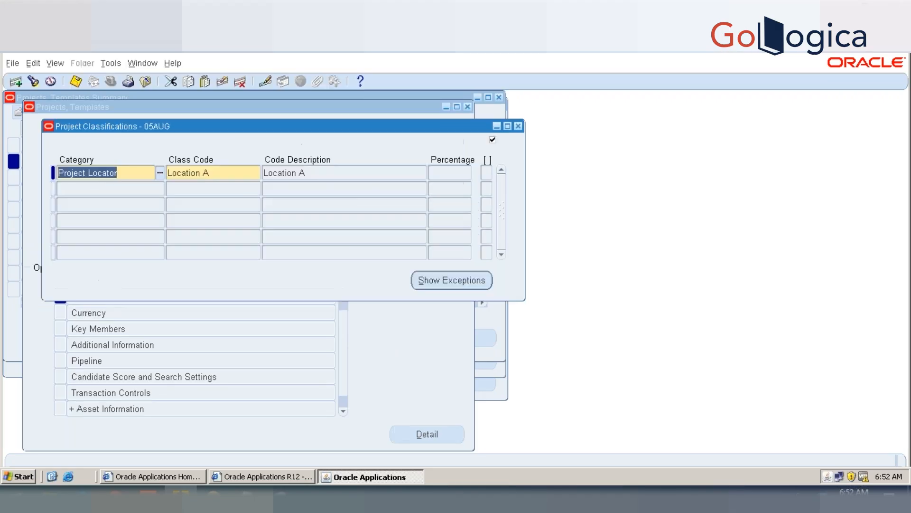
{"action": "left_click", "coordinate": [485, 284]}
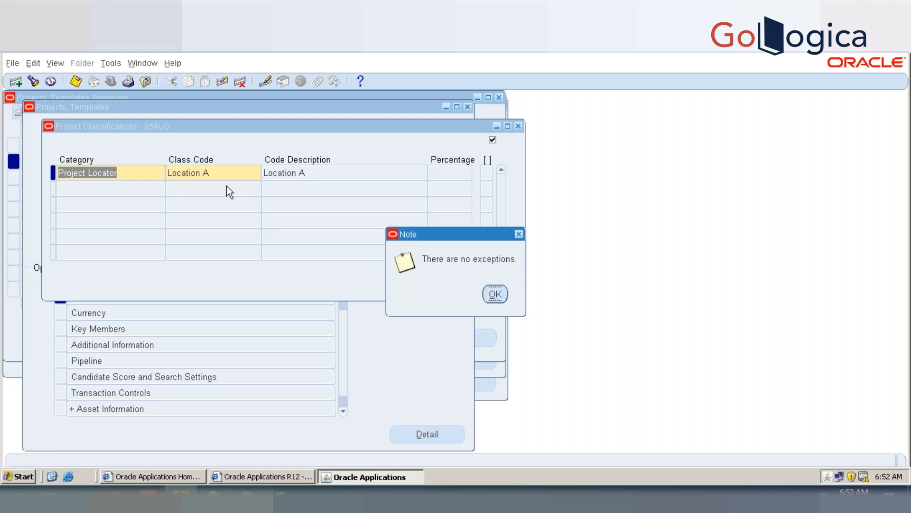
{"action": "left_click", "coordinate": [494, 294]}
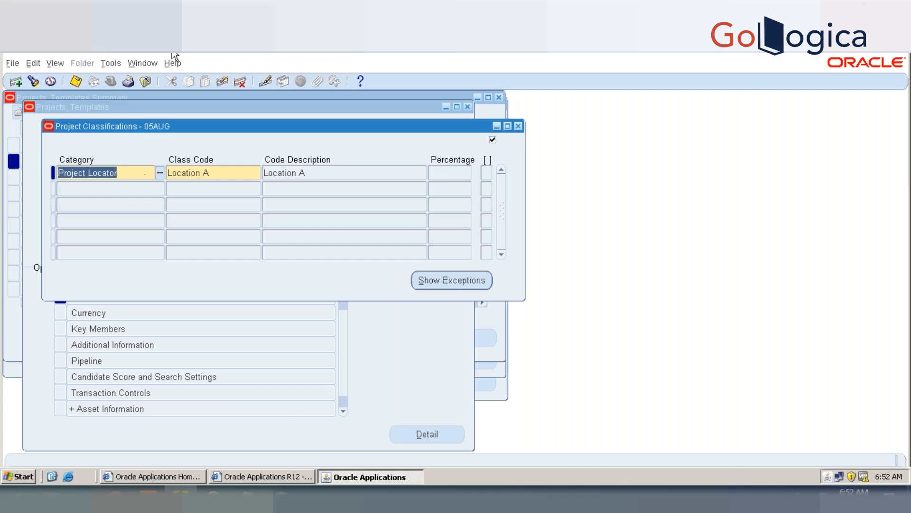
Step: Clear the Project Locator row from the project classifications and check twice for exceptions
{"action": "left_click", "coordinate": [223, 81]}
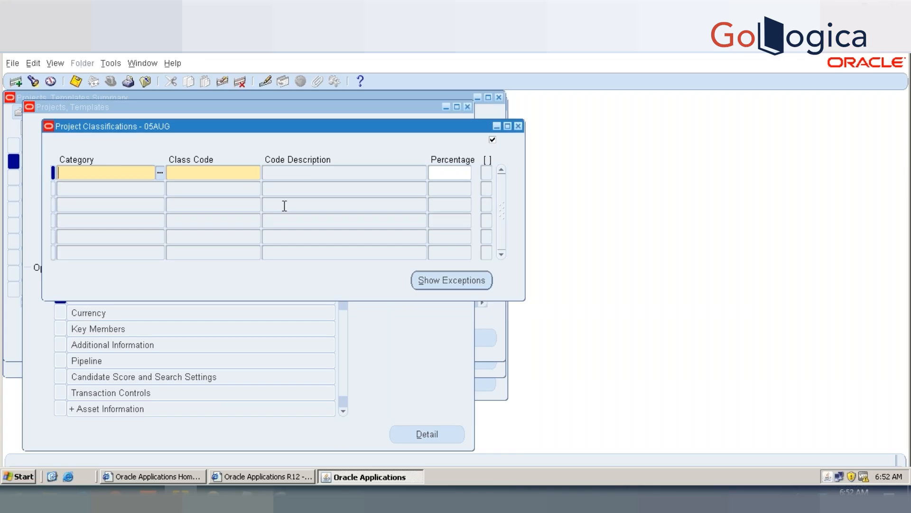
{"action": "left_click", "coordinate": [463, 281]}
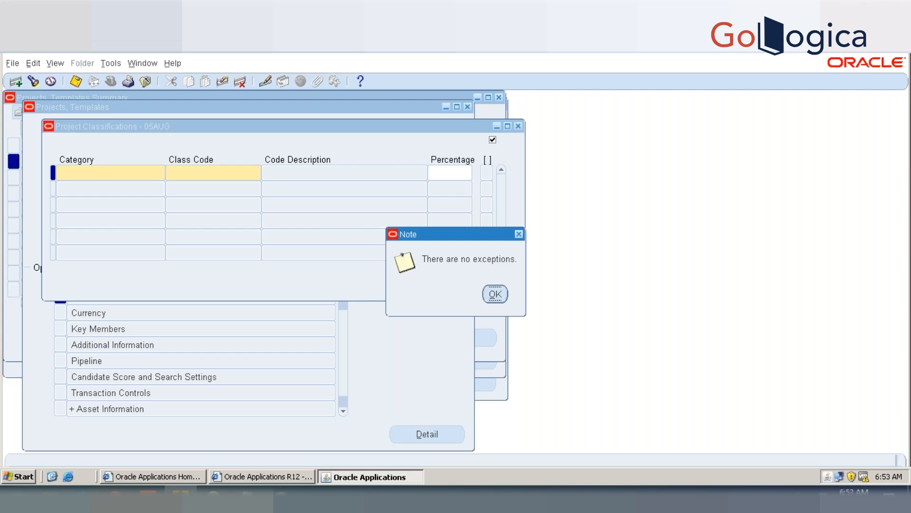
{"action": "left_click", "coordinate": [497, 294]}
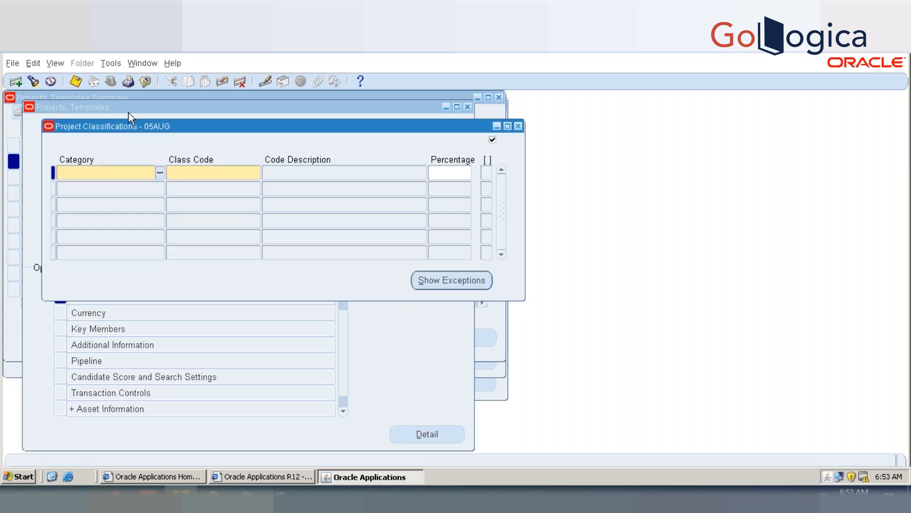
{"action": "left_click", "coordinate": [453, 283]}
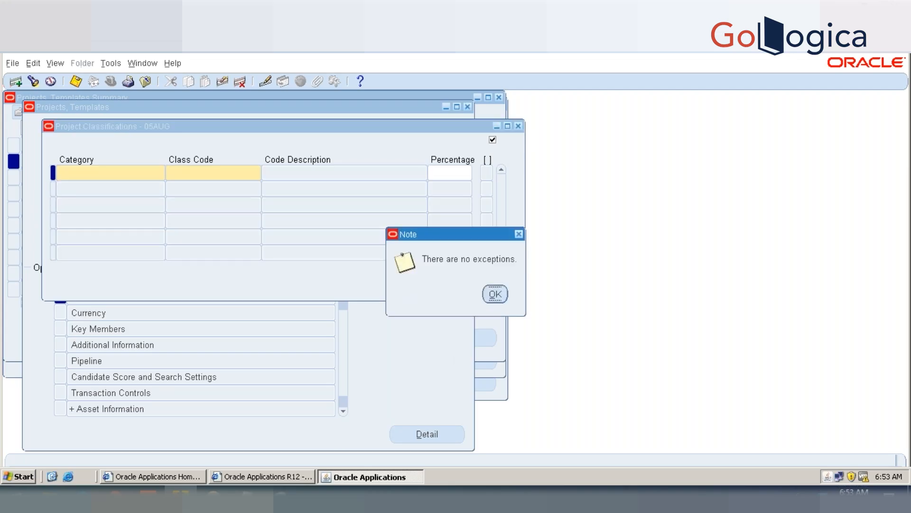
{"action": "left_click", "coordinate": [496, 295]}
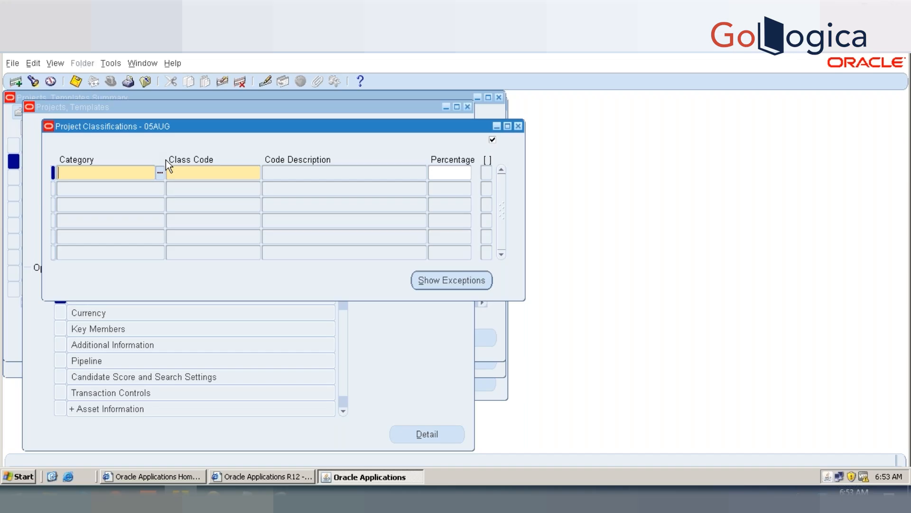
Step: Try to add a Project Locator classification with class code Location A to project 05AUG
{"action": "type", "text": "PROJECT LOCA"}
{"action": "key", "text": "Tab"}
{"action": "type", "text": "LO"}
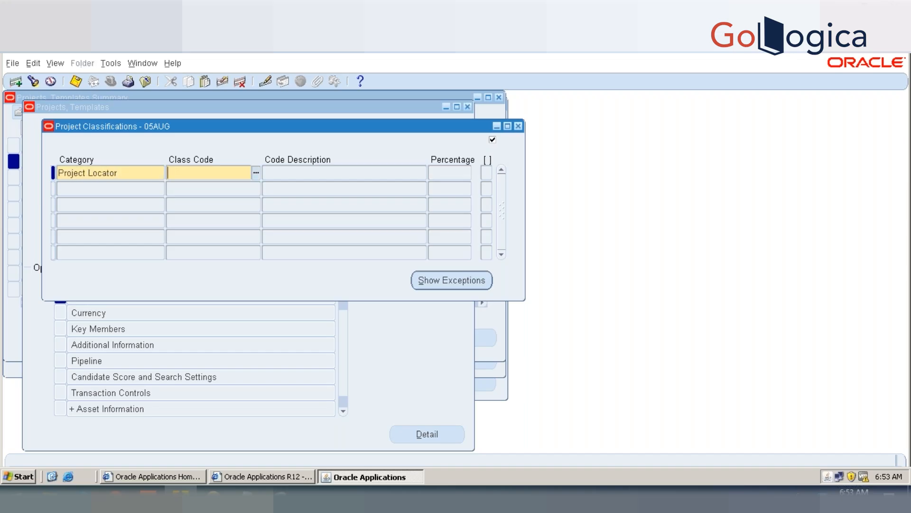
{"action": "key", "text": "Tab"}
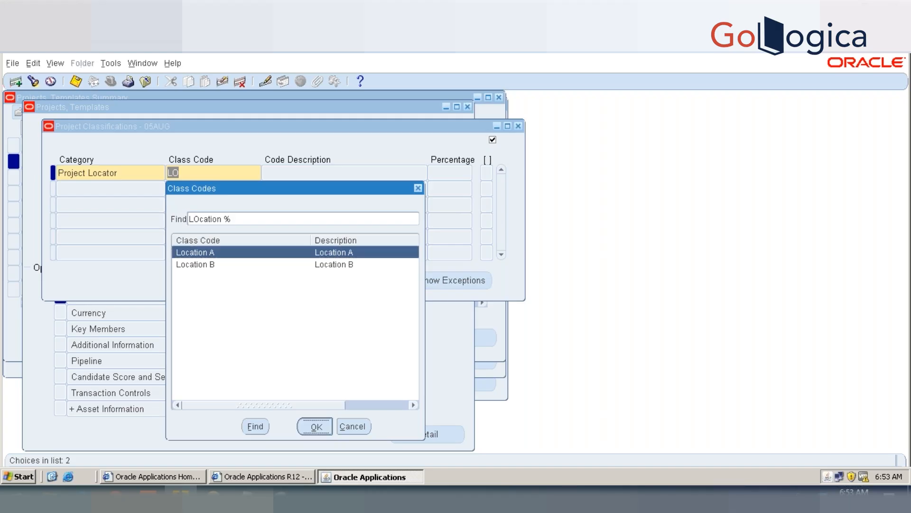
{"action": "key", "text": "Return"}
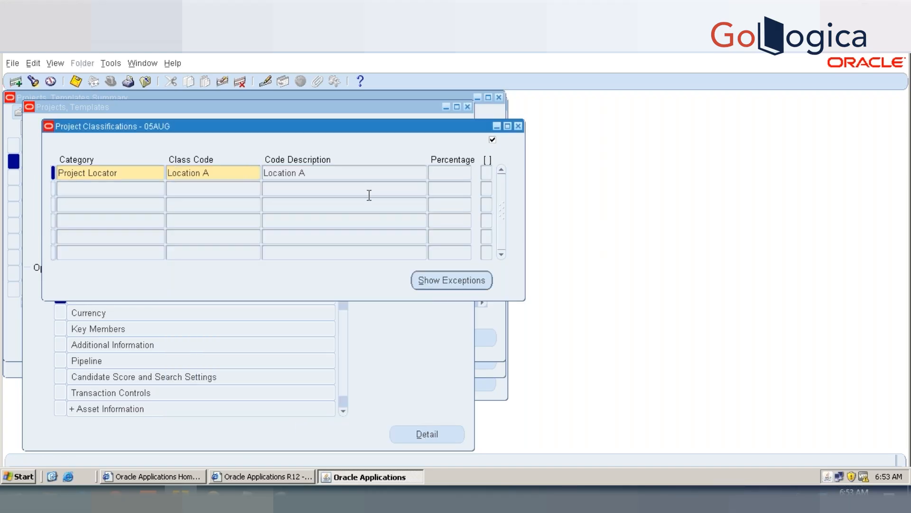
{"action": "left_click", "coordinate": [221, 85]}
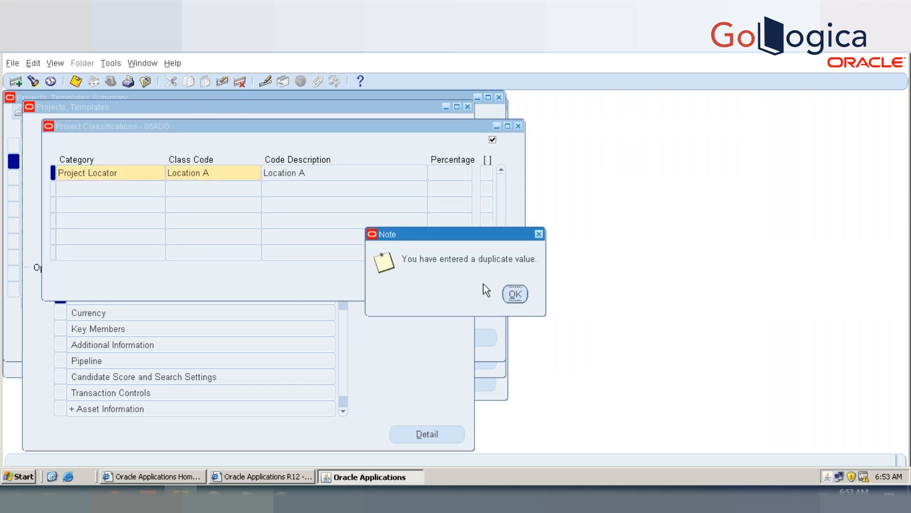
{"action": "left_click", "coordinate": [515, 293]}
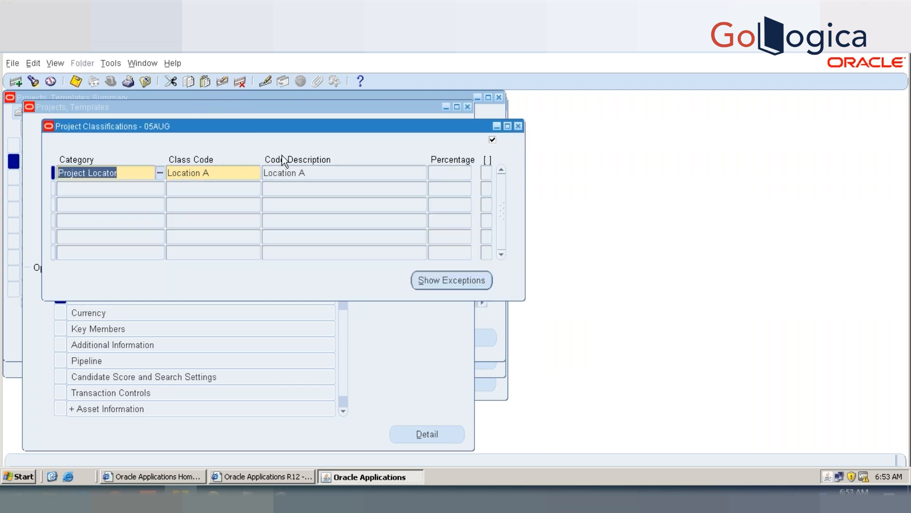
Step: Delete the Project Locator row from project 05AUG's classifications, save, and close the project and search windows
{"action": "left_click", "coordinate": [246, 80]}
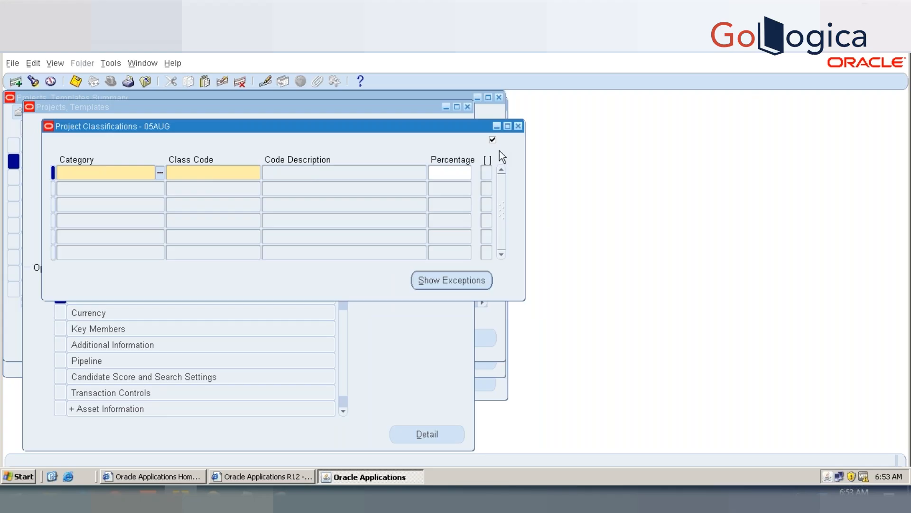
{"action": "key", "text": "ctrl+s"}
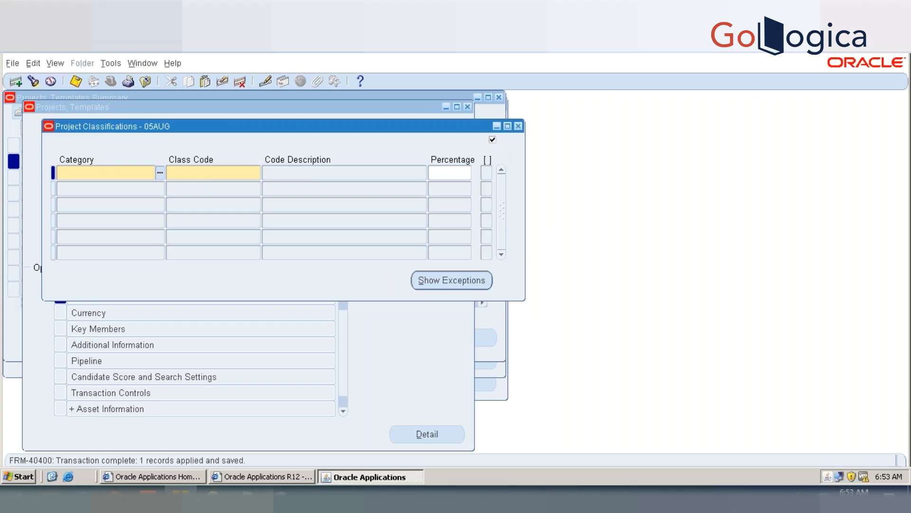
{"action": "left_click", "coordinate": [518, 126]}
{"action": "left_click", "coordinate": [468, 107]}
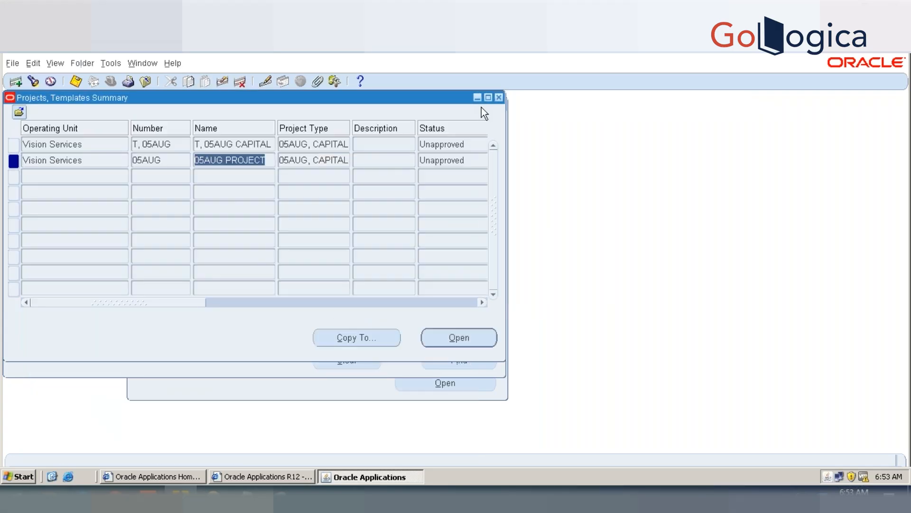
{"action": "left_click", "coordinate": [498, 98]}
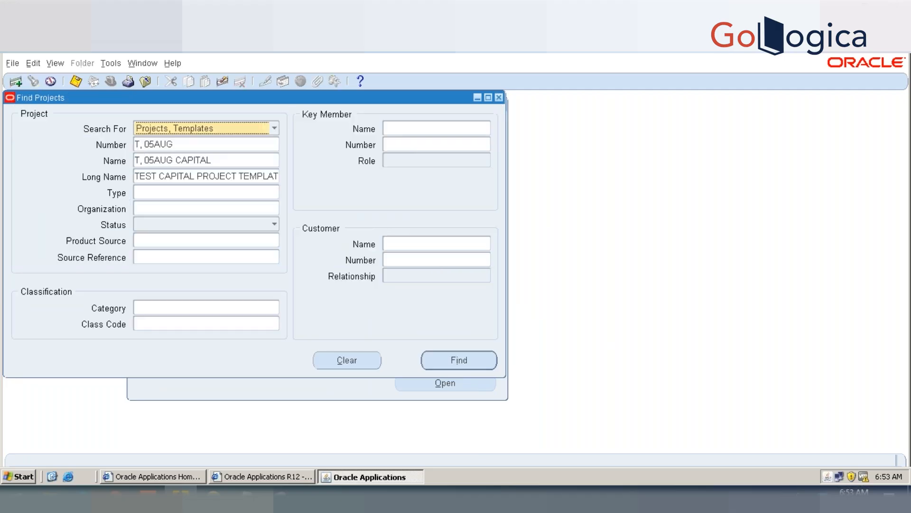
{"action": "left_click", "coordinate": [498, 97]}
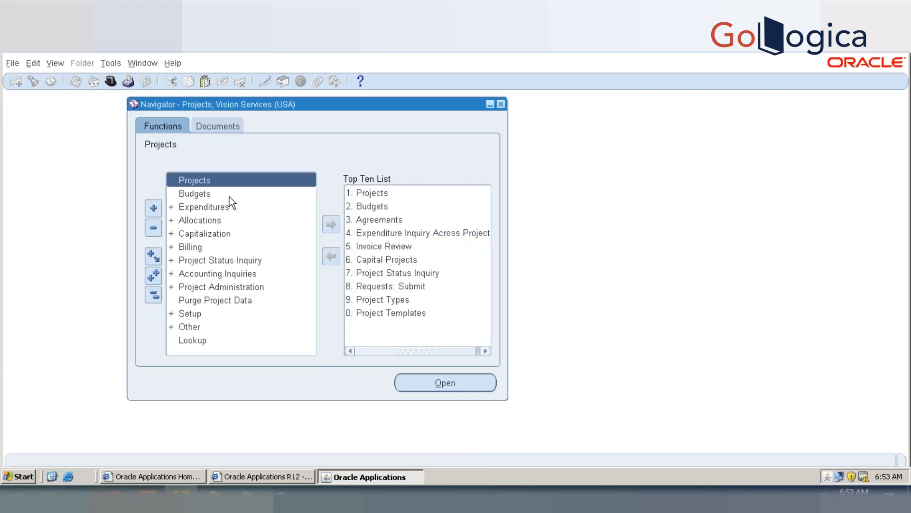
Step: Query the project types for the record 05AUG, CAPITAL
{"action": "double_click", "coordinate": [385, 299]}
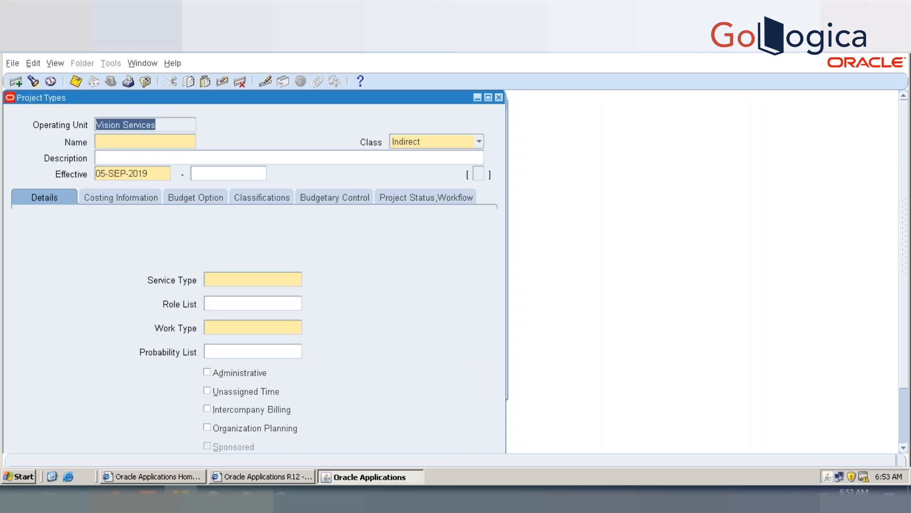
{"action": "key", "text": "F11"}
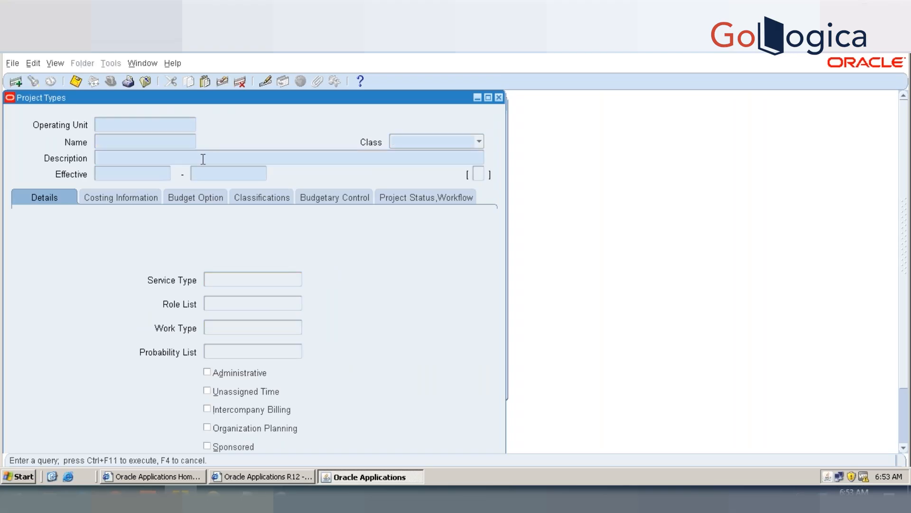
{"action": "type", "text": "5AUG"}
{"action": "key", "text": "ctrl+F11"}
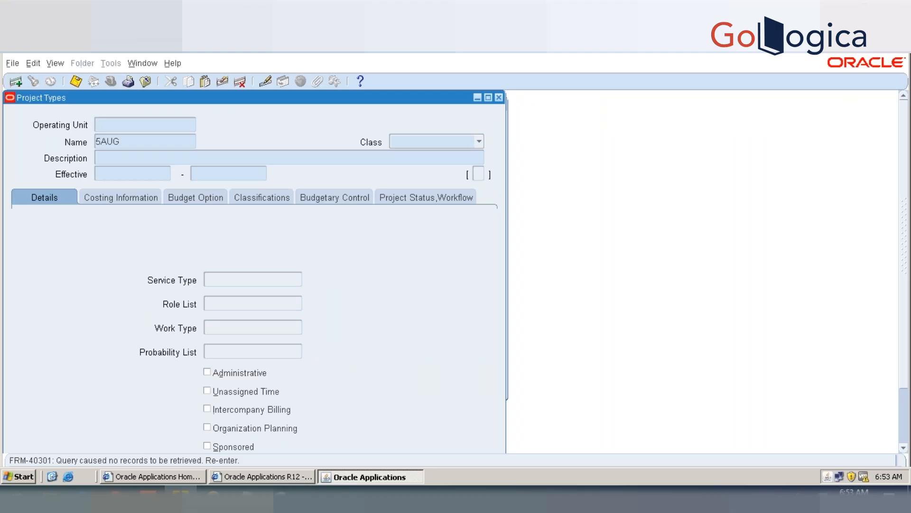
{"action": "left_click", "coordinate": [145, 140]}
{"action": "left_click", "coordinate": [145, 140]}
{"action": "type", "text": "%"}
{"action": "left_click", "coordinate": [145, 141]}
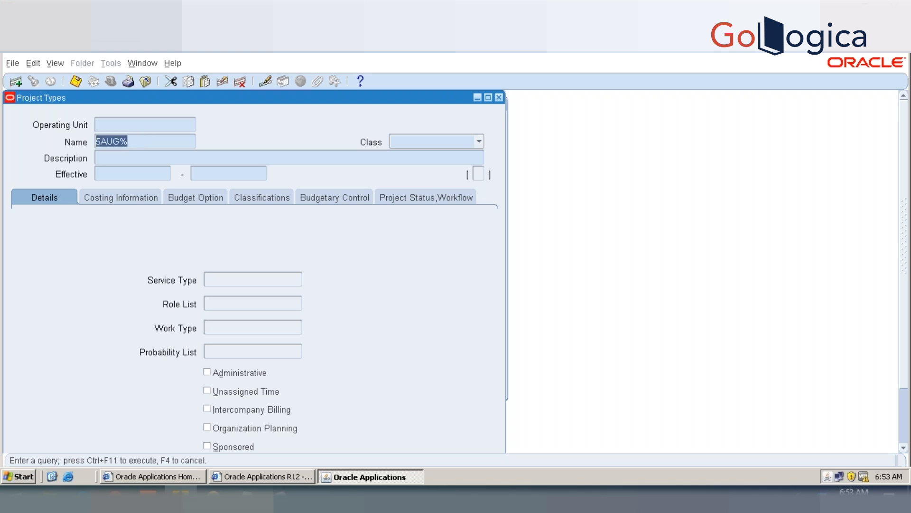
{"action": "key", "text": "BackSpace"}
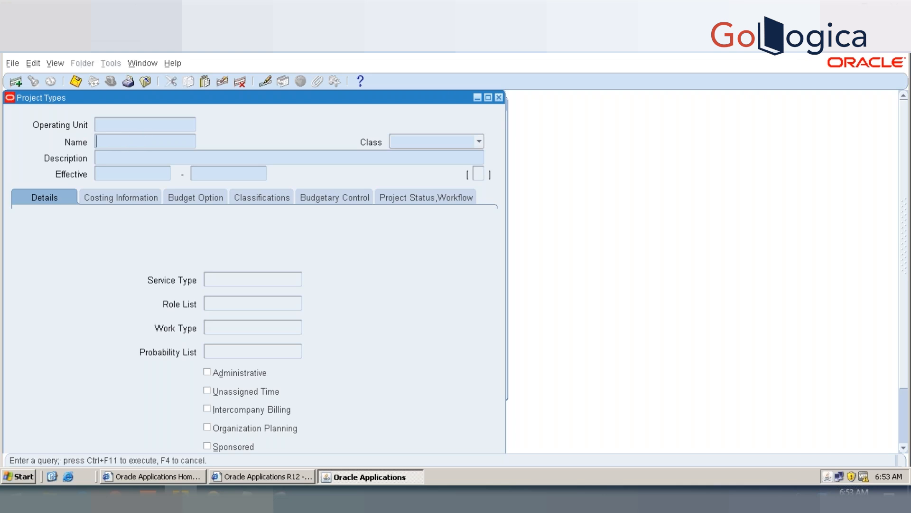
{"action": "key", "text": "ctrl+F11"}
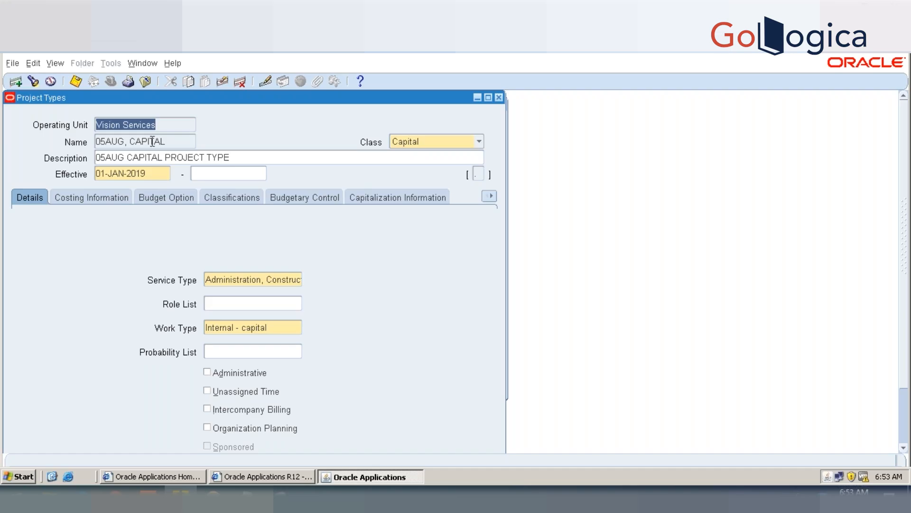
{"action": "key", "text": "Tab"}
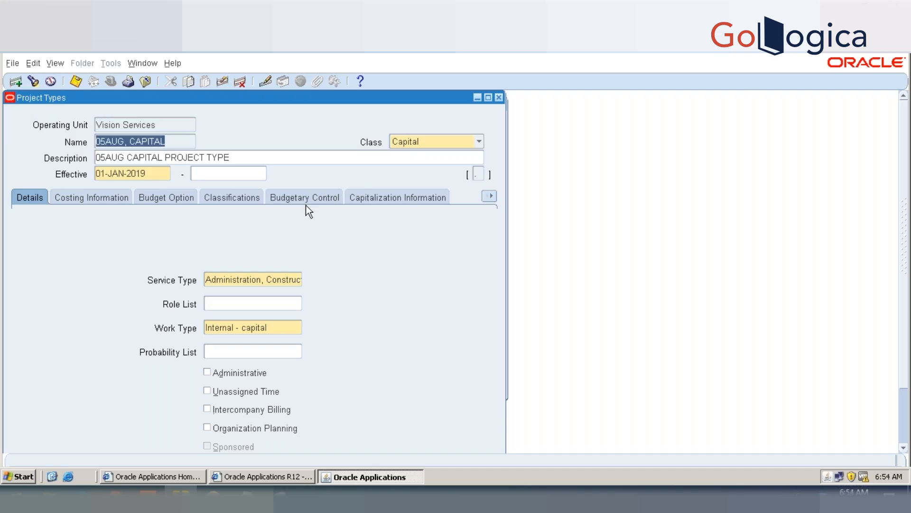
Step: Make the Project Locator category mandatory in the project type's classifications and save the project type
{"action": "left_click", "coordinate": [242, 200]}
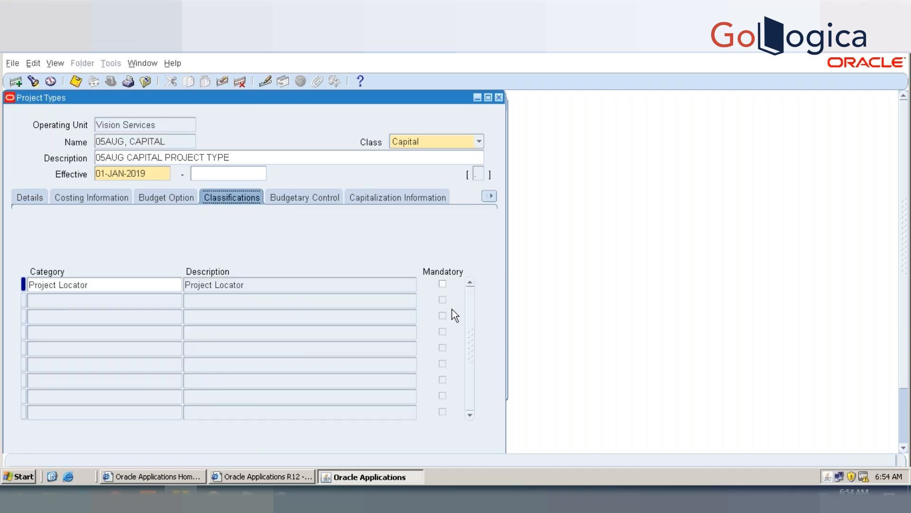
{"action": "left_click", "coordinate": [443, 283]}
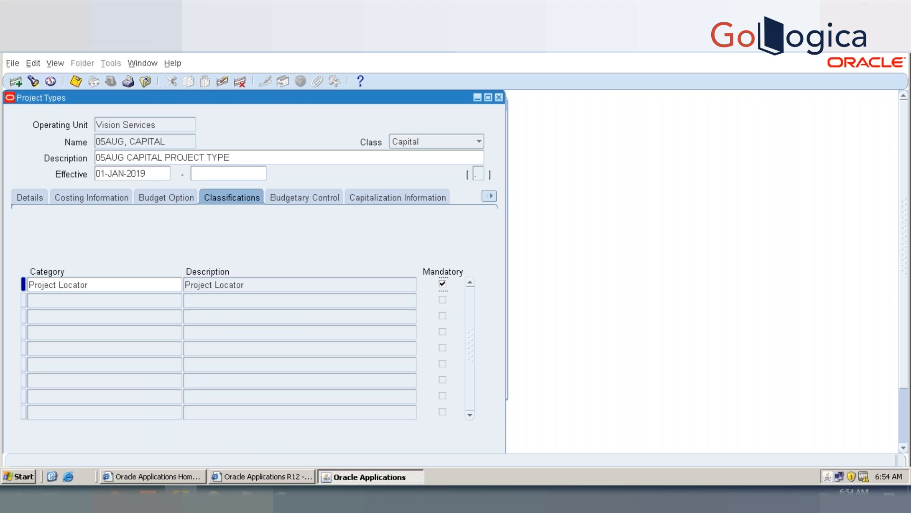
{"action": "key", "text": "ctrl+s"}
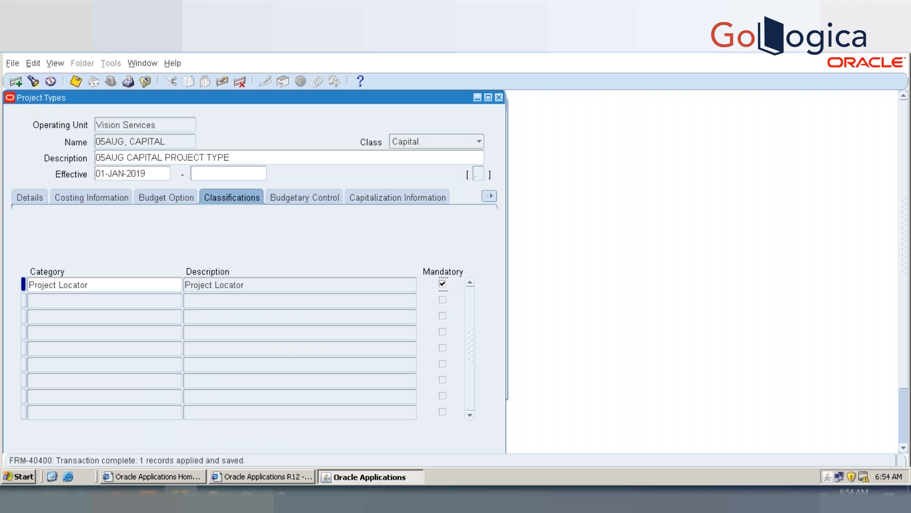
{"action": "left_click", "coordinate": [500, 97]}
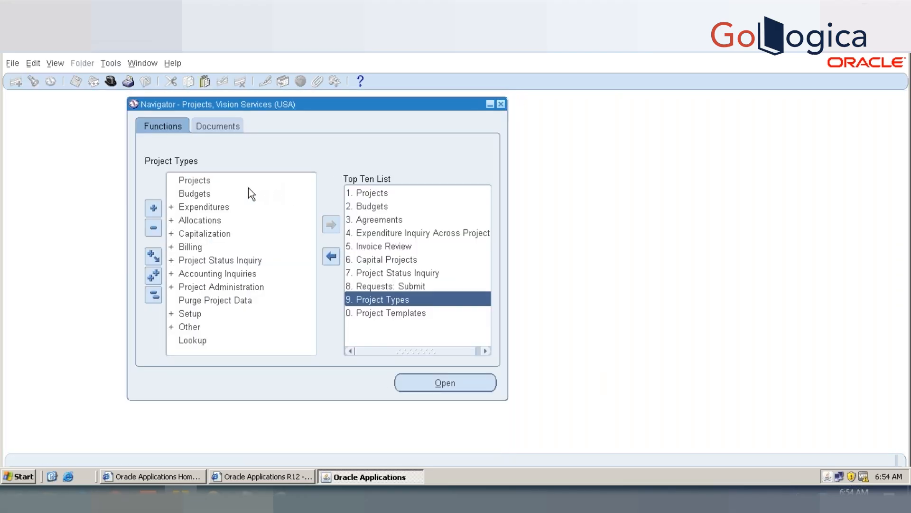
Step: Find project template T, 05AUG and open it
{"action": "double_click", "coordinate": [384, 312]}
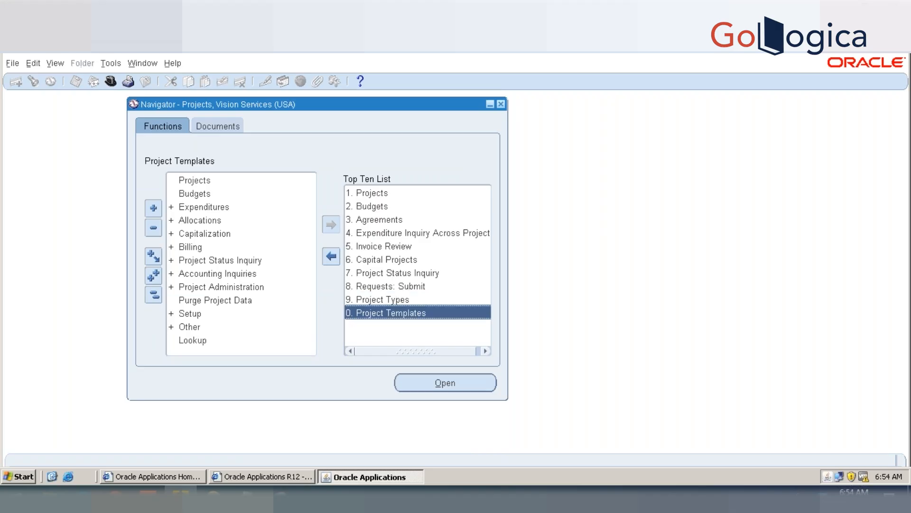
{"action": "left_click", "coordinate": [197, 143]}
{"action": "type", "text": "T, 0"}
{"action": "key", "text": "Tab"}
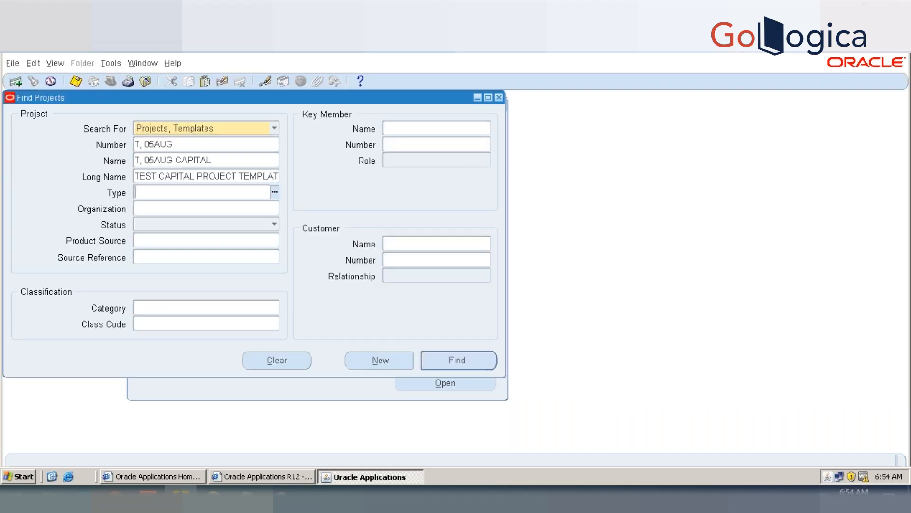
{"action": "left_click", "coordinate": [449, 355]}
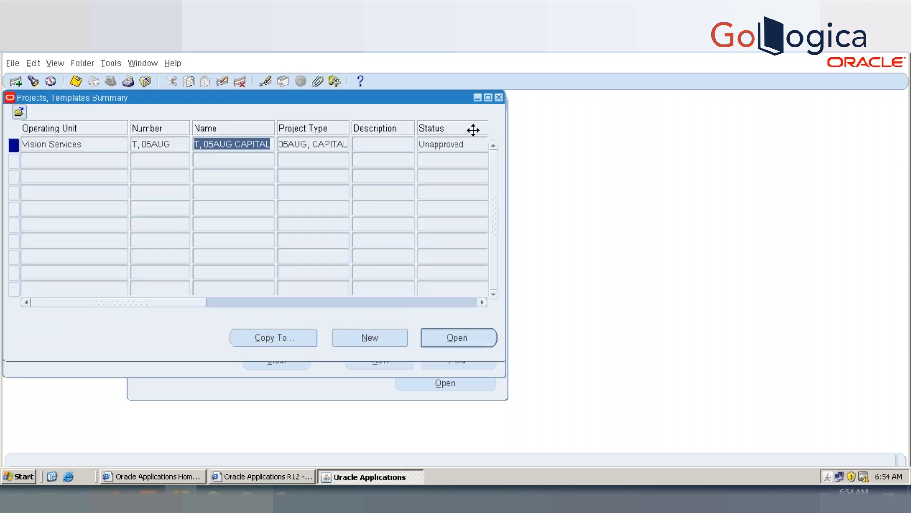
{"action": "key", "text": "alt+o"}
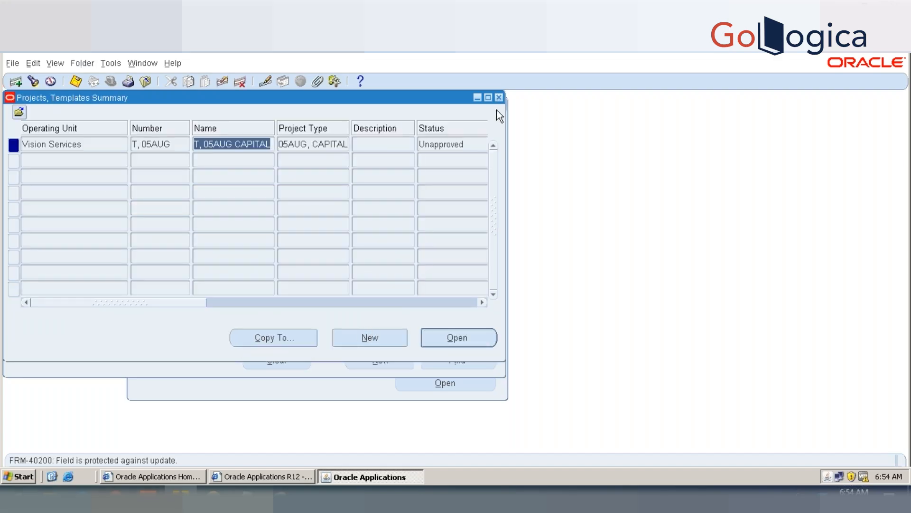
{"action": "left_click", "coordinate": [448, 343]}
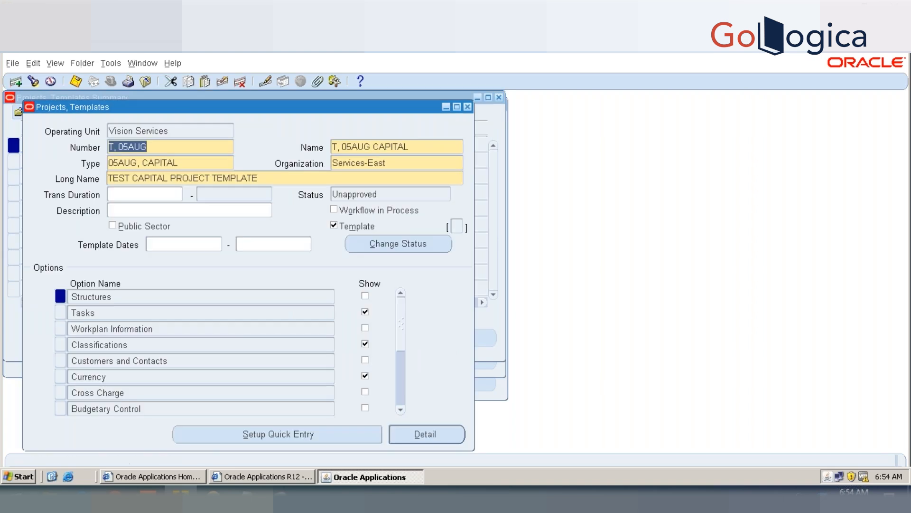
Step: Delete the Project Locator classification field from the template's quick entry setup and save the template
{"action": "left_click", "coordinate": [403, 364]}
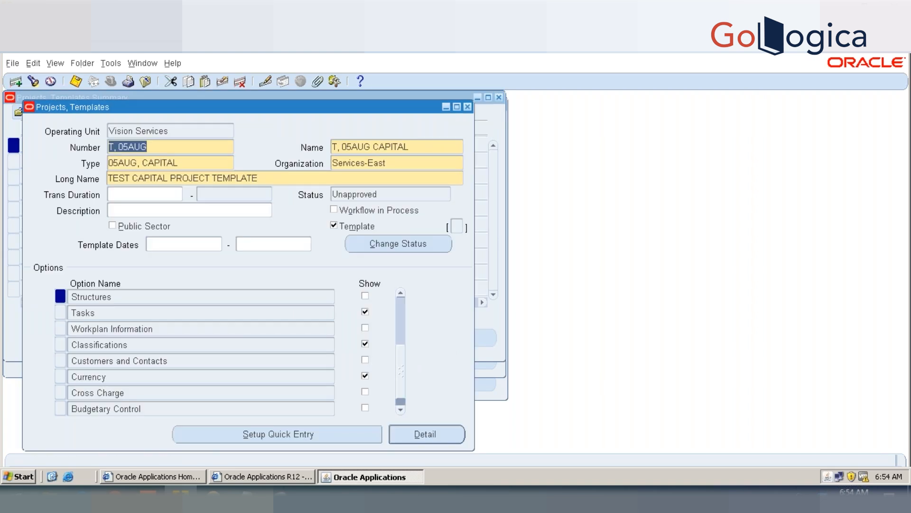
{"action": "left_click", "coordinate": [334, 430]}
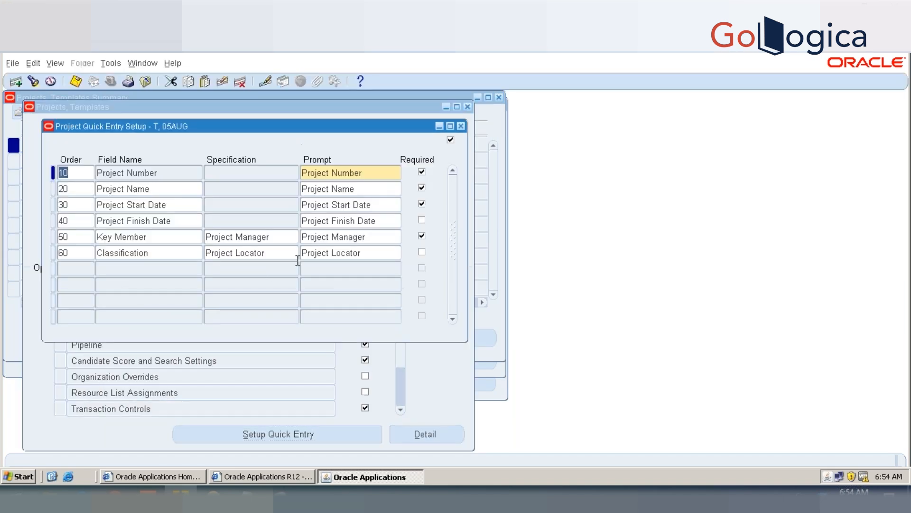
{"action": "left_click", "coordinate": [236, 256]}
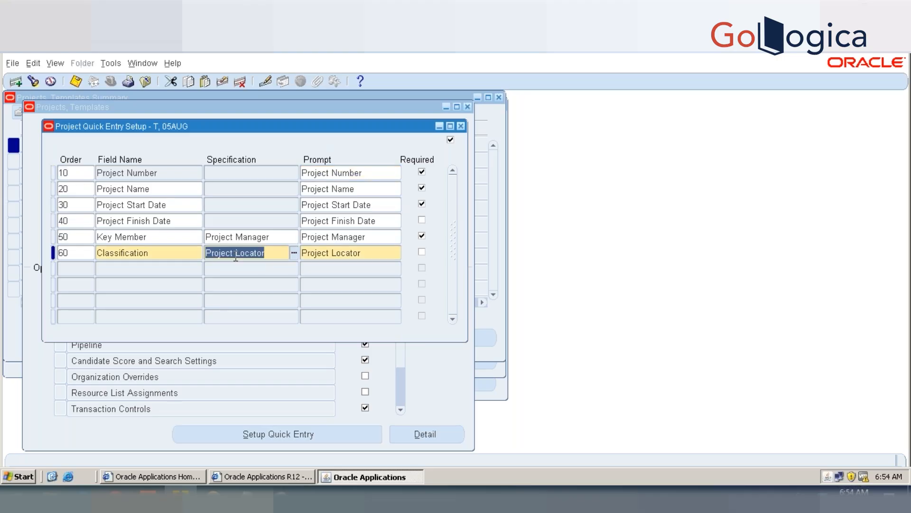
{"action": "left_click", "coordinate": [240, 81]}
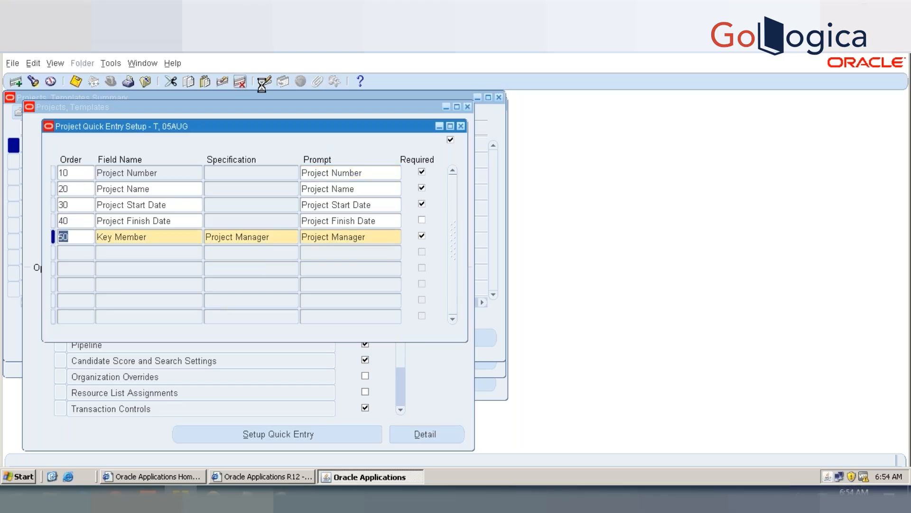
{"action": "key", "text": "ctrl+s"}
{"action": "left_click", "coordinate": [460, 126]}
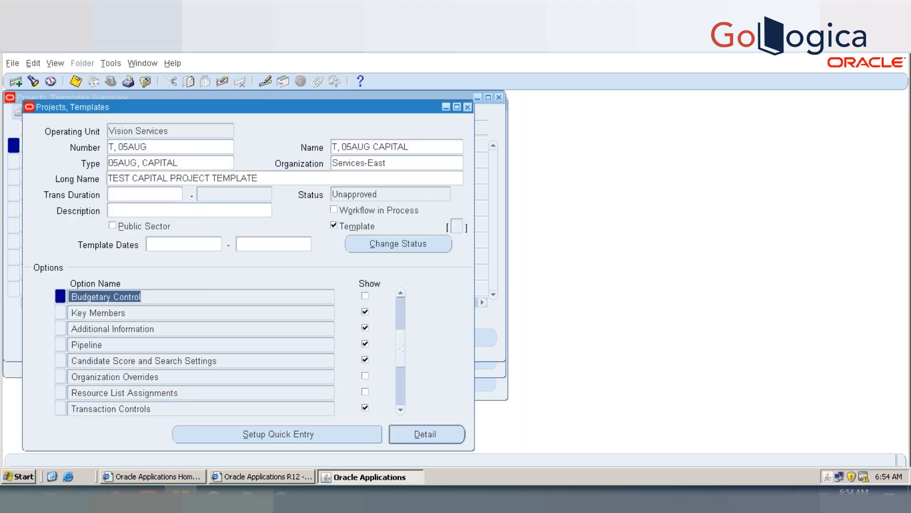
{"action": "left_click", "coordinate": [467, 107]}
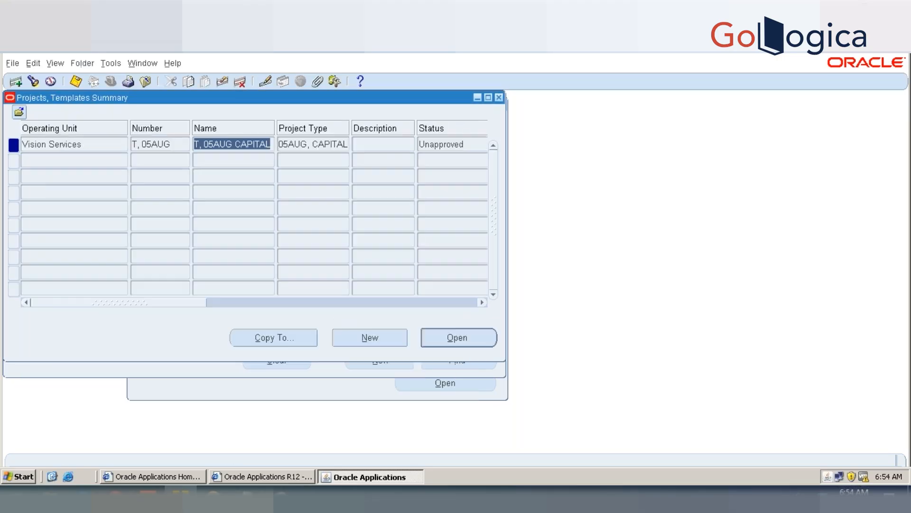
{"action": "left_click", "coordinate": [499, 98]}
{"action": "left_click", "coordinate": [499, 97]}
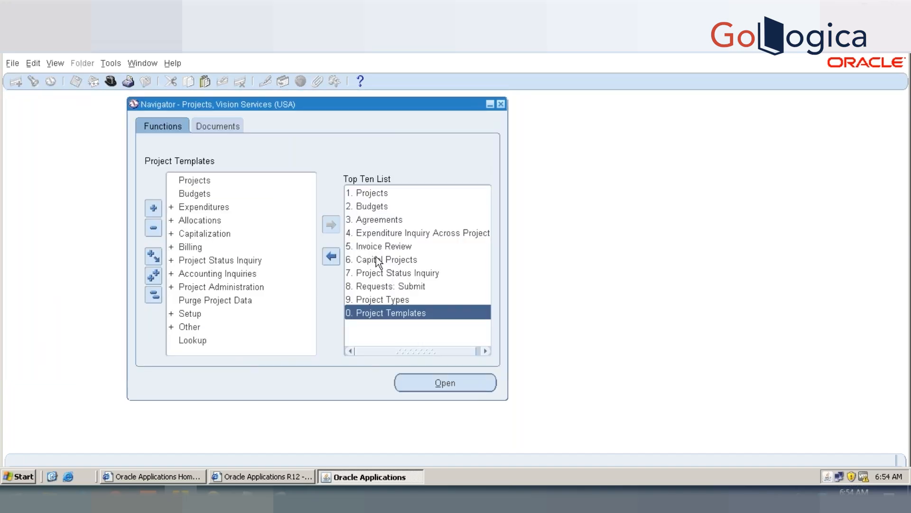
Step: Find template T, 05AUG among the projects and start copying it to a new project
{"action": "left_click", "coordinate": [199, 179]}
{"action": "double_click", "coordinate": [201, 178]}
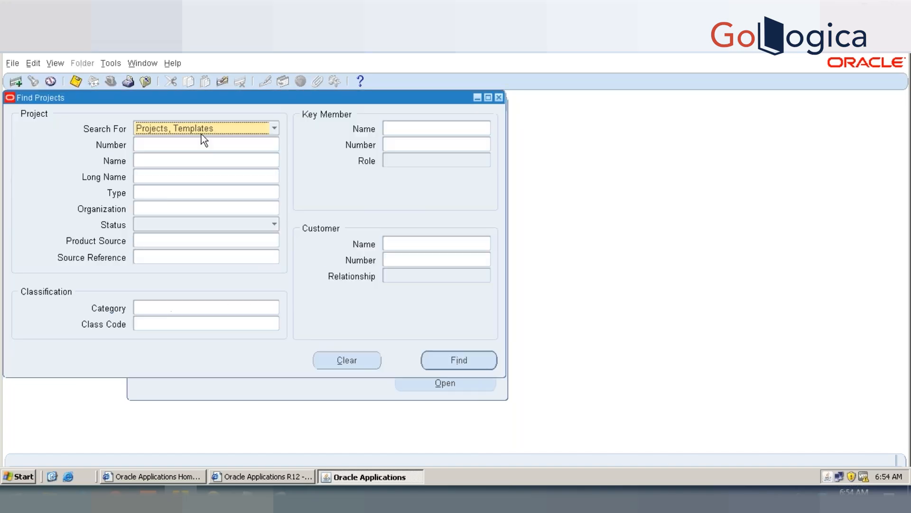
{"action": "left_click", "coordinate": [197, 143]}
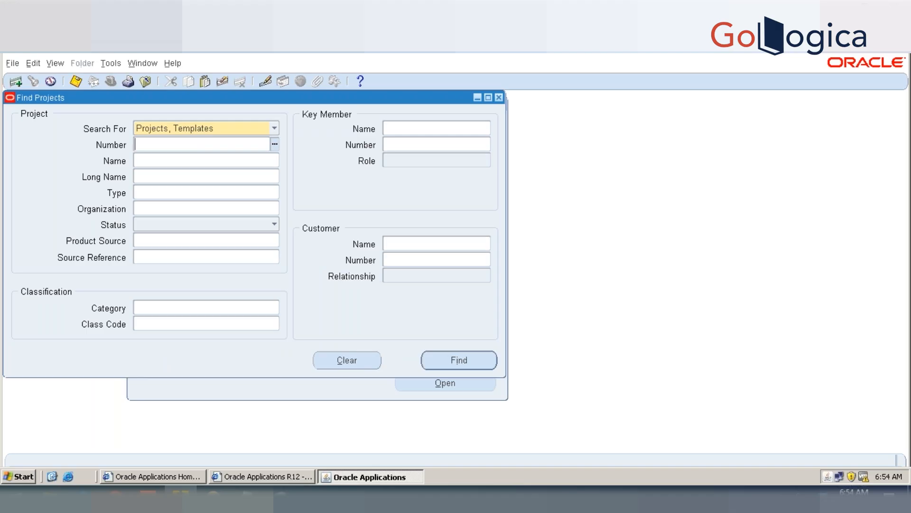
{"action": "type", "text": "T, 05AUG"}
{"action": "key", "text": "Tab"}
{"action": "left_click", "coordinate": [451, 366]}
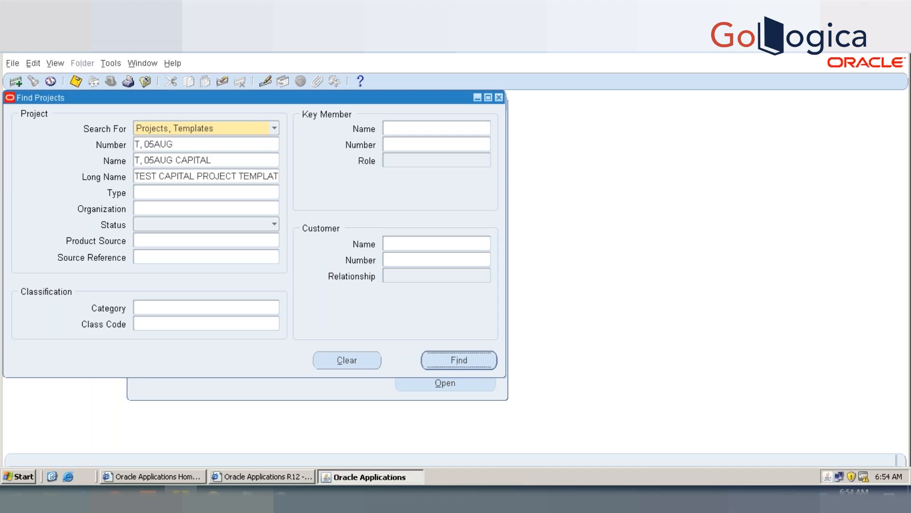
{"action": "left_click", "coordinate": [389, 338]}
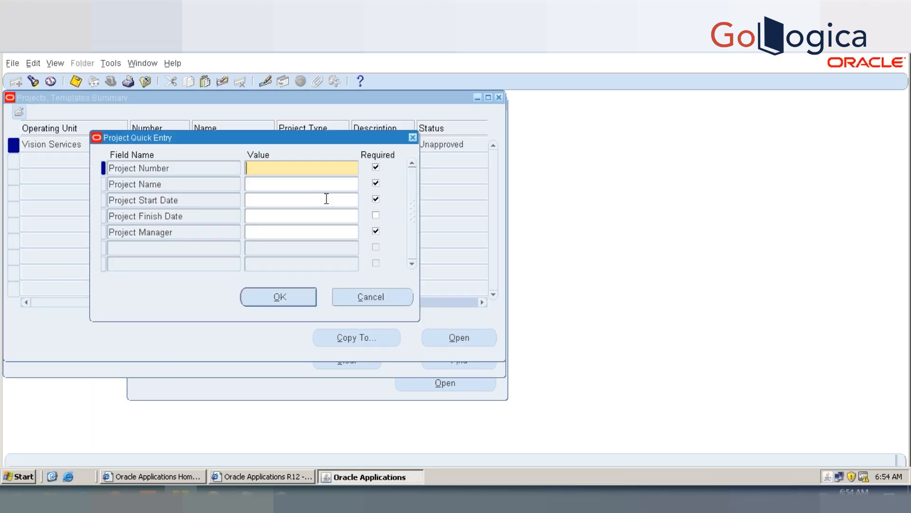
Step: Enter 05AUG1 as both the project number and the project name in the quick entry
{"action": "type", "text": "05AUG1"}
{"action": "key", "text": "Tab"}
{"action": "type", "text": "5AUG1"}
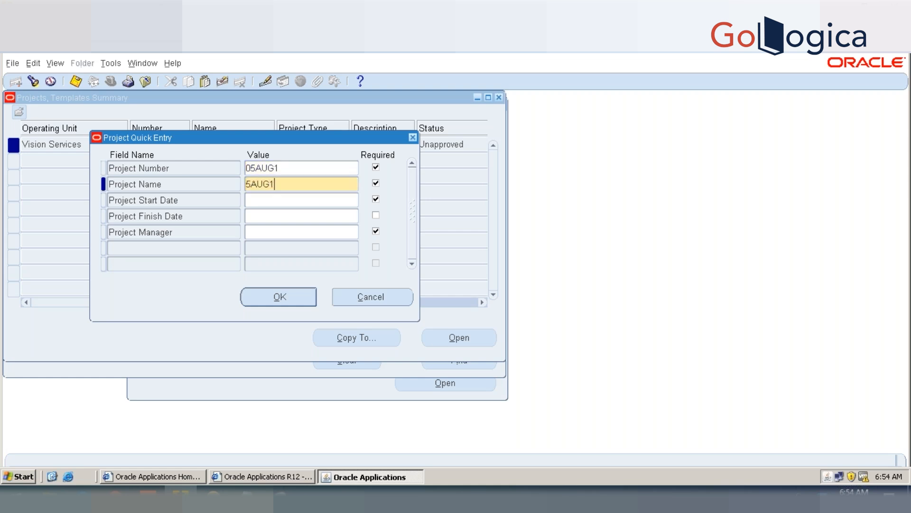
{"action": "key", "text": "Left"}
{"action": "key", "text": "Left"}
{"action": "key", "text": "Left"}
{"action": "key", "text": "Left"}
{"action": "key", "text": "Left"}
{"action": "type", "text": "0"}
{"action": "key", "text": "Tab"}
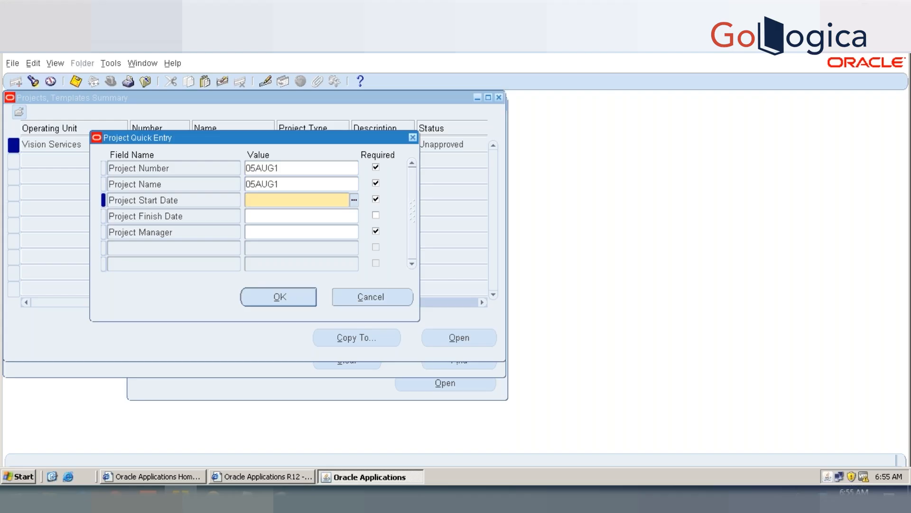
Step: Set the project start date to 01-JAN-2019 and the finish date to 31-DEC-2019
{"action": "key", "text": "Down"}
{"action": "key", "text": "Up"}
{"action": "type", "text": "1-JAN-2019"}
{"action": "key", "text": "Down"}
{"action": "type", "text": "31"}
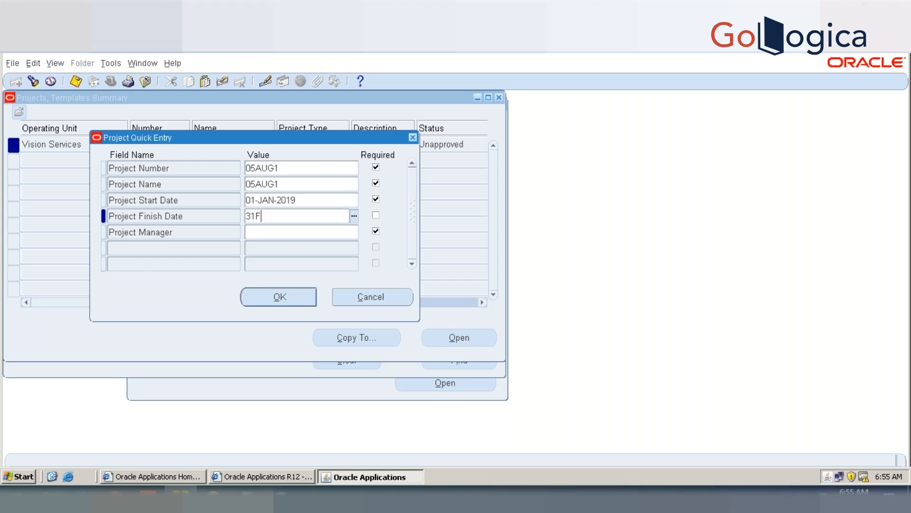
{"action": "type", "text": "DEV19"}
{"action": "key", "text": "Down"}
{"action": "key", "text": "Right"}
{"action": "key", "text": "Left"}
{"action": "key", "text": "Left"}
{"action": "key", "text": "BackSpace"}
{"action": "type", "text": "C"}
Step: Fill in the project manager's name and confirm the quick entry to create the project
{"action": "key", "text": "Down"}
{"action": "type", "text": "MARLI"}
{"action": "key", "text": "Tab"}
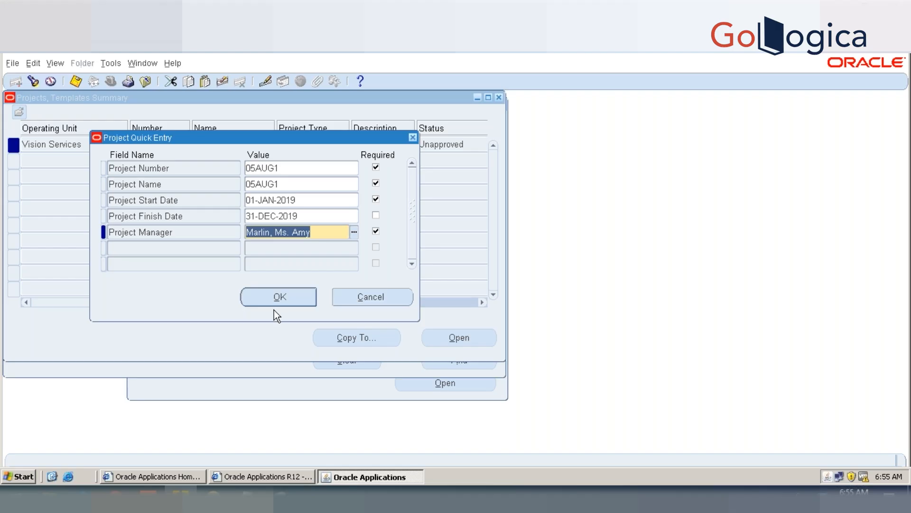
{"action": "left_click", "coordinate": [275, 292]}
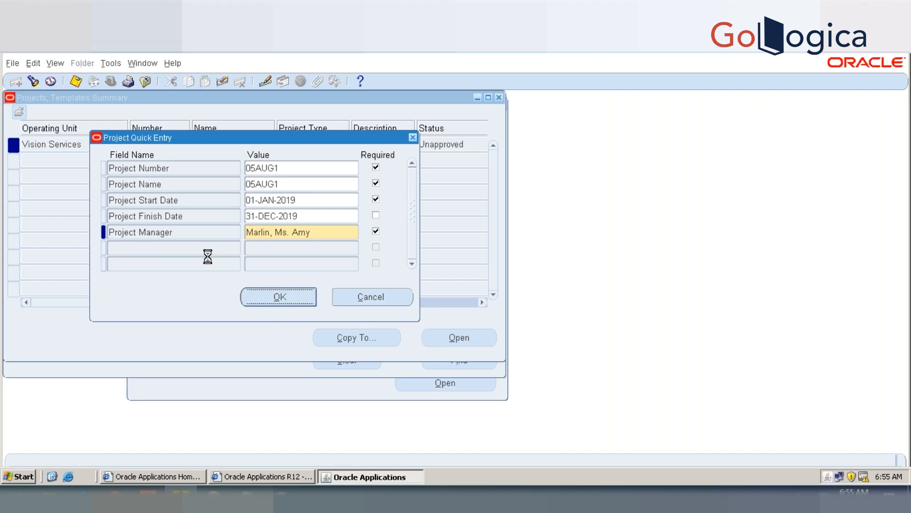
Step: Open the classifications of the new project 05AUG1 and review its classification exceptions
{"action": "left_click", "coordinate": [448, 340]}
{"action": "double_click", "coordinate": [100, 314]}
{"action": "left_click", "coordinate": [448, 281]}
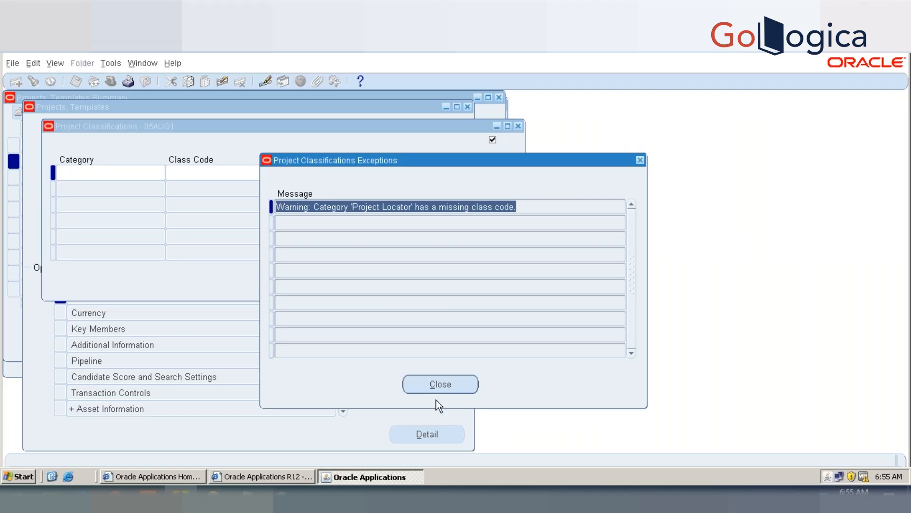
{"action": "left_click", "coordinate": [462, 386]}
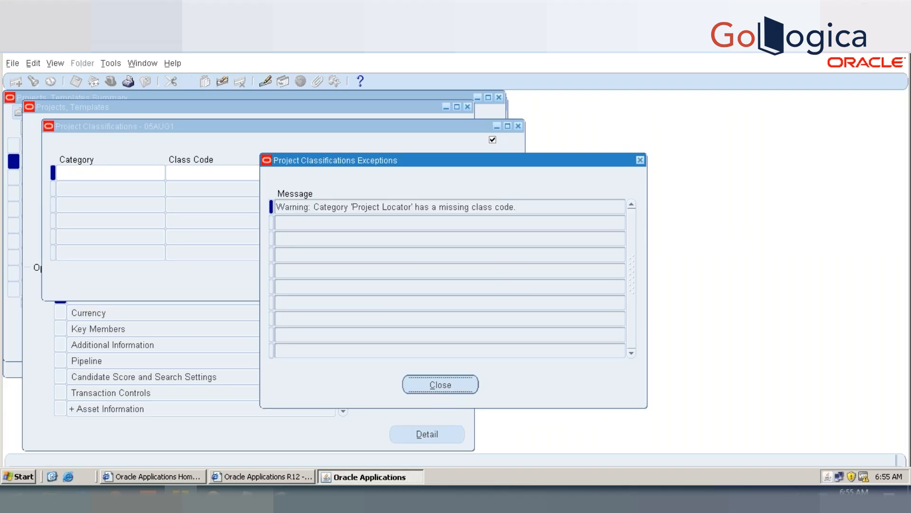
Step: Classify project 05AUG1 under the Project Locator category with class code Location A and save
{"action": "type", "text": "PROJECT LO"}
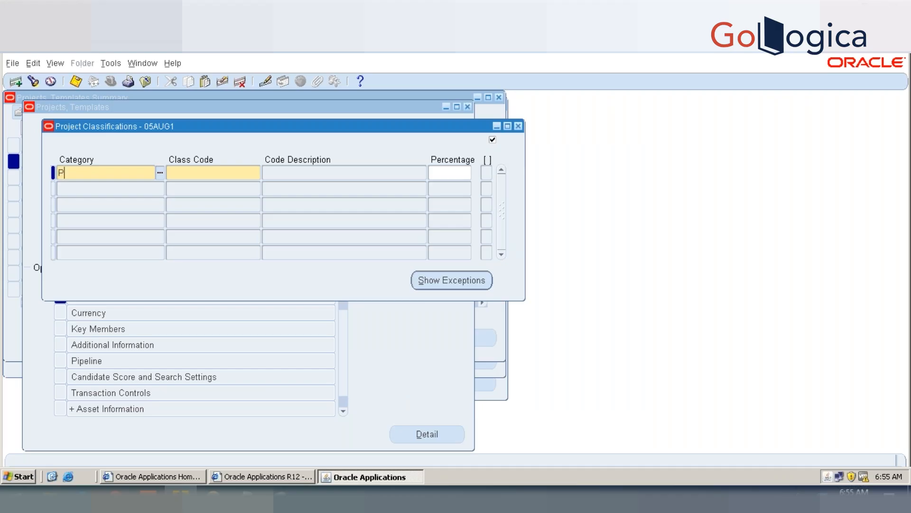
{"action": "key", "text": "Tab"}
{"action": "type", "text": "PRO"}
{"action": "key", "text": "BackSpace"}
{"action": "key", "text": "BackSpace"}
{"action": "key", "text": "BackSpace"}
{"action": "type", "text": "LO"}
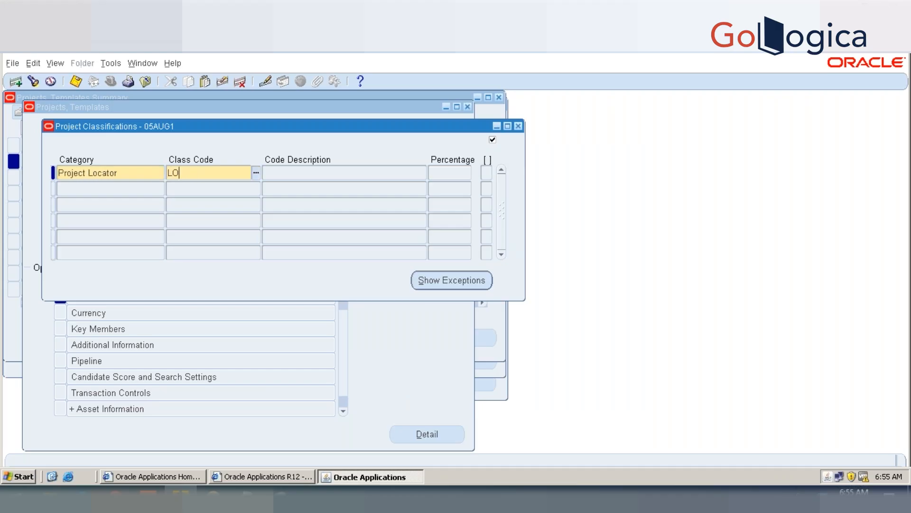
{"action": "key", "text": "Tab"}
{"action": "key", "text": "Return"}
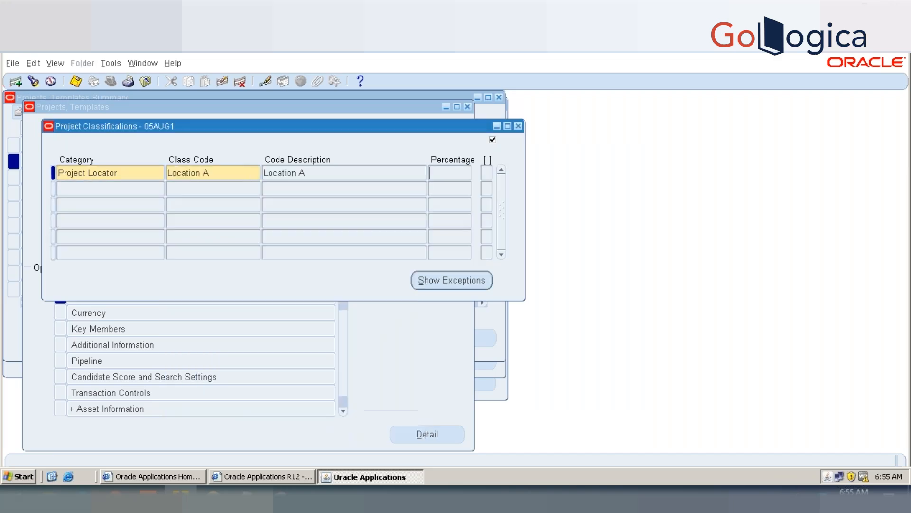
{"action": "key", "text": "ctrl+s"}
Step: Check the classification exceptions of project 05AUG1 again and close its classifications
{"action": "left_click", "coordinate": [471, 281]}
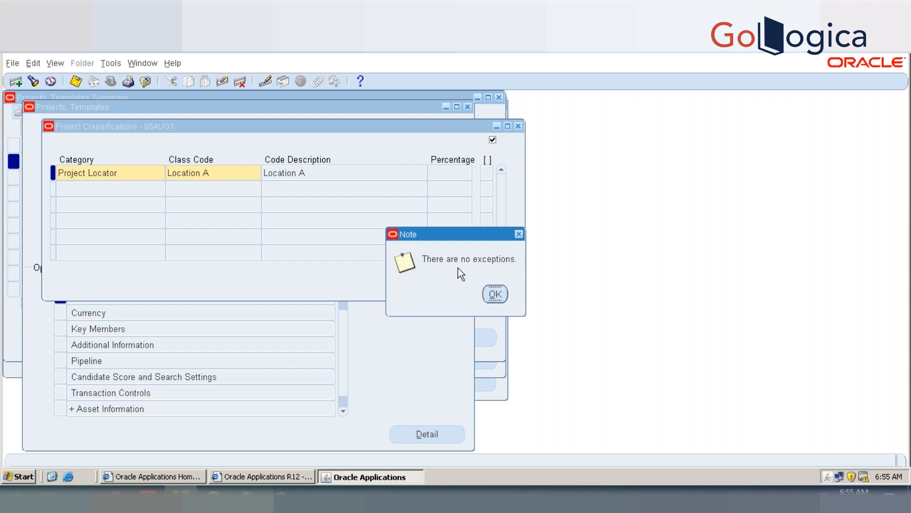
{"action": "left_click", "coordinate": [496, 293]}
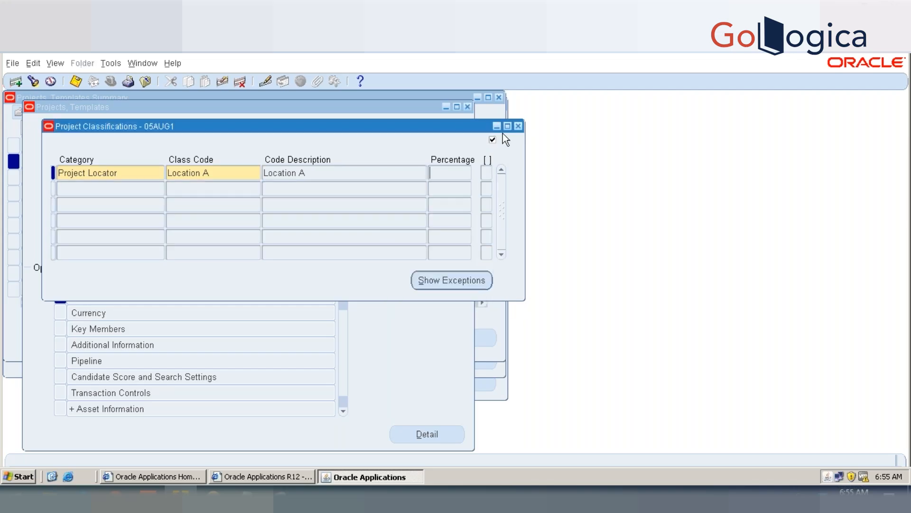
{"action": "left_click", "coordinate": [518, 126]}
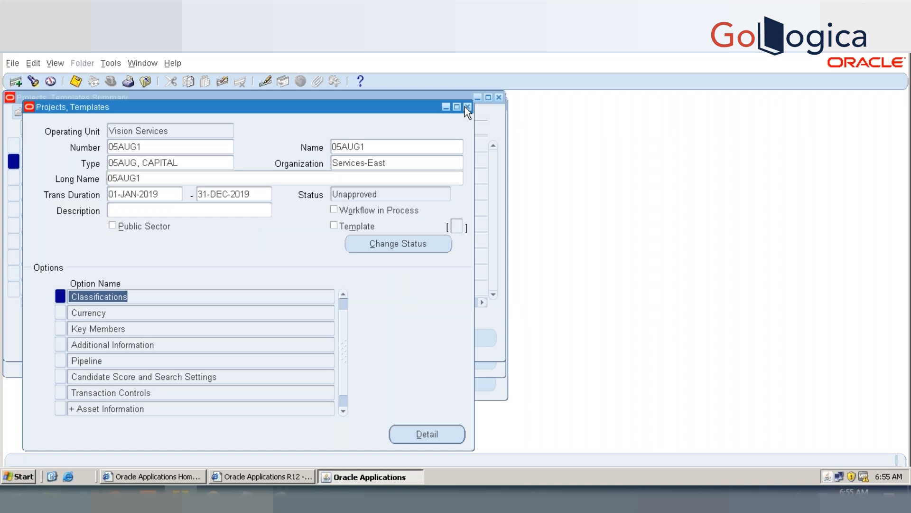
Step: Reopen project 05AUG1, try to mark it as a template, and close it
{"action": "left_click", "coordinate": [466, 106]}
{"action": "left_click", "coordinate": [463, 336]}
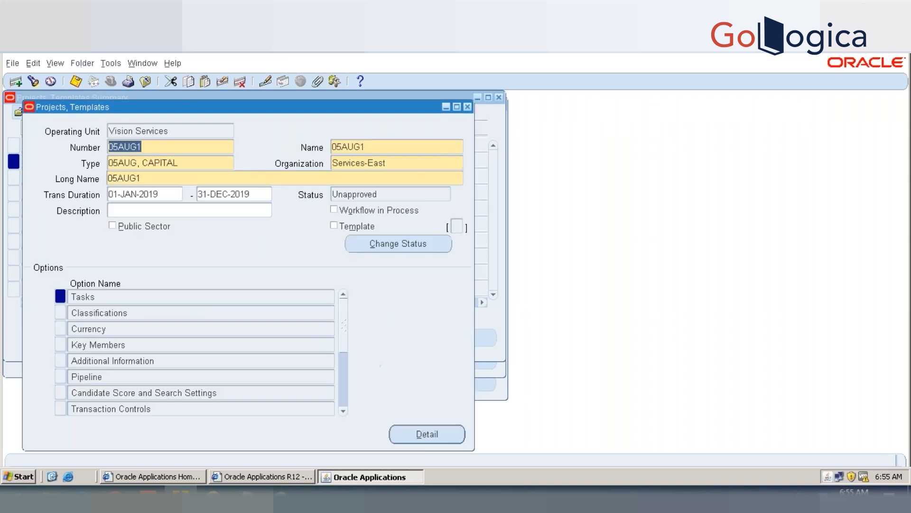
{"action": "left_click", "coordinate": [344, 224]}
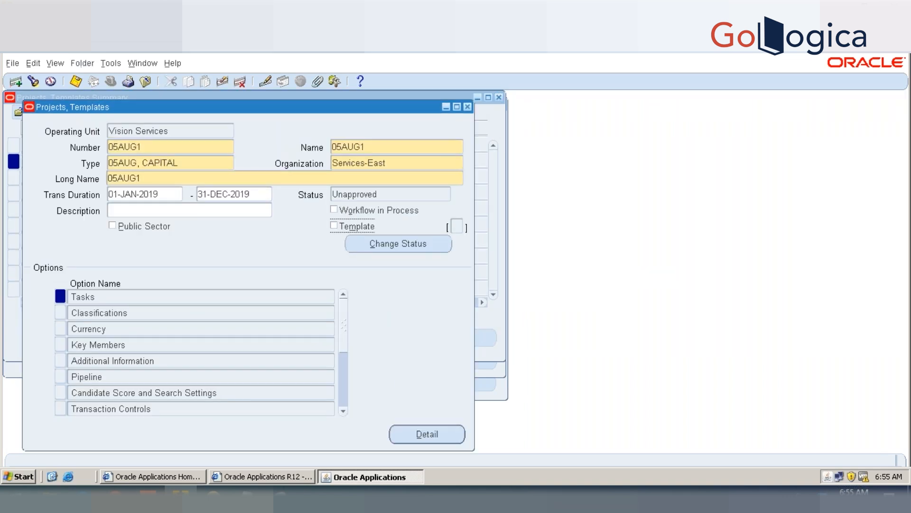
{"action": "left_click", "coordinate": [338, 225]}
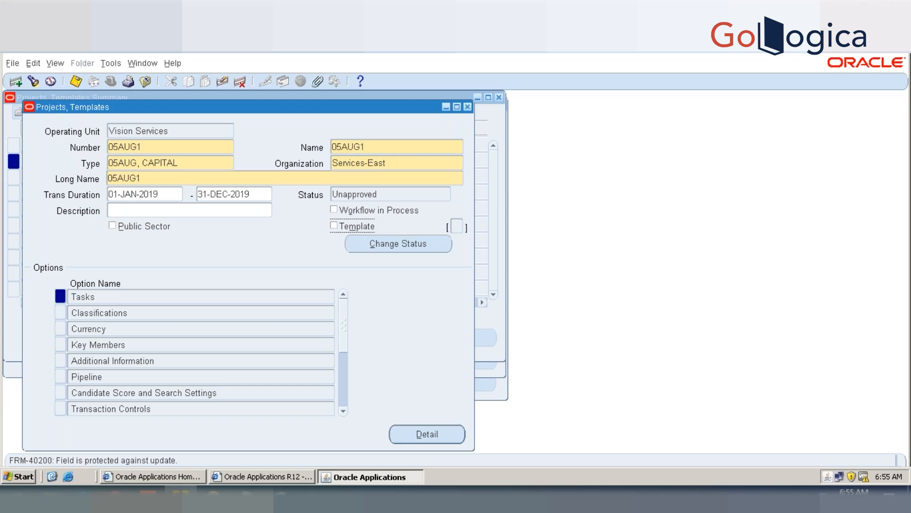
{"action": "left_click", "coordinate": [469, 106]}
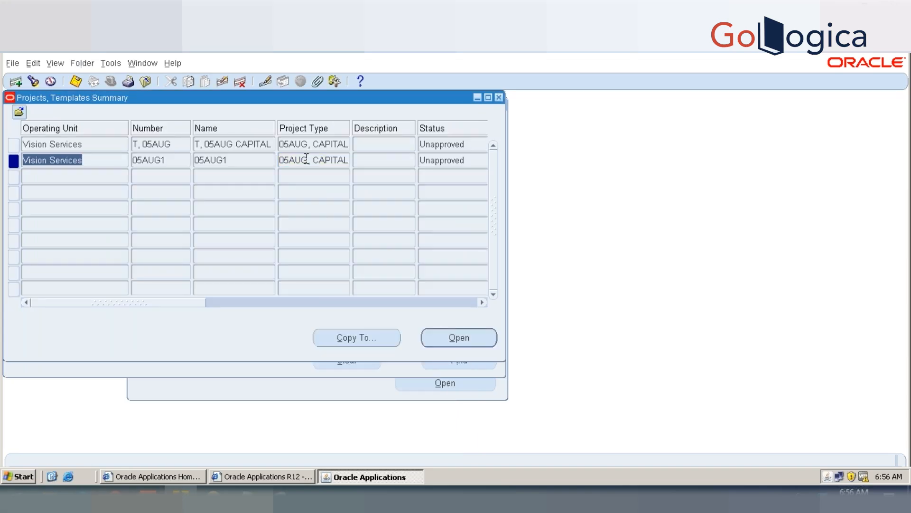
Step: Open project 05AUG1 from the summary to examine its status, and return to the Navigator
{"action": "left_click", "coordinate": [257, 150]}
{"action": "left_click", "coordinate": [262, 162]}
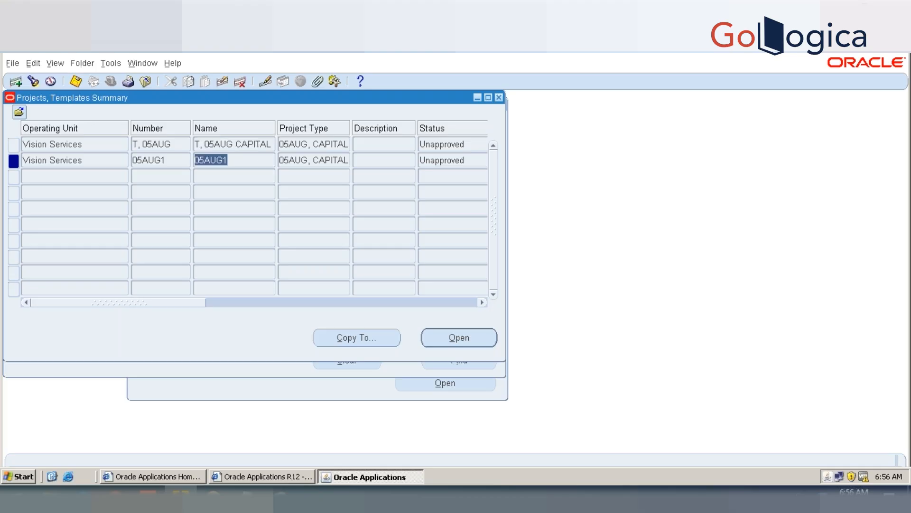
{"action": "left_click", "coordinate": [466, 341]}
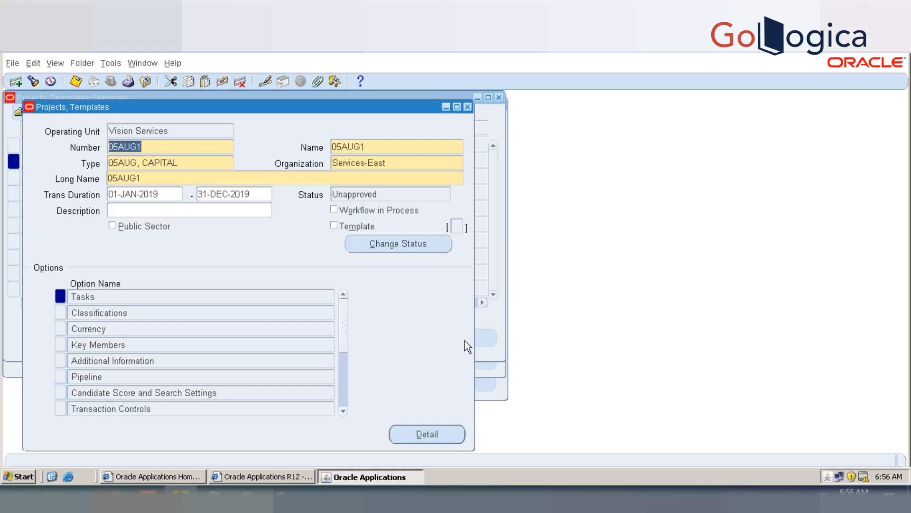
{"action": "left_click", "coordinate": [375, 198]}
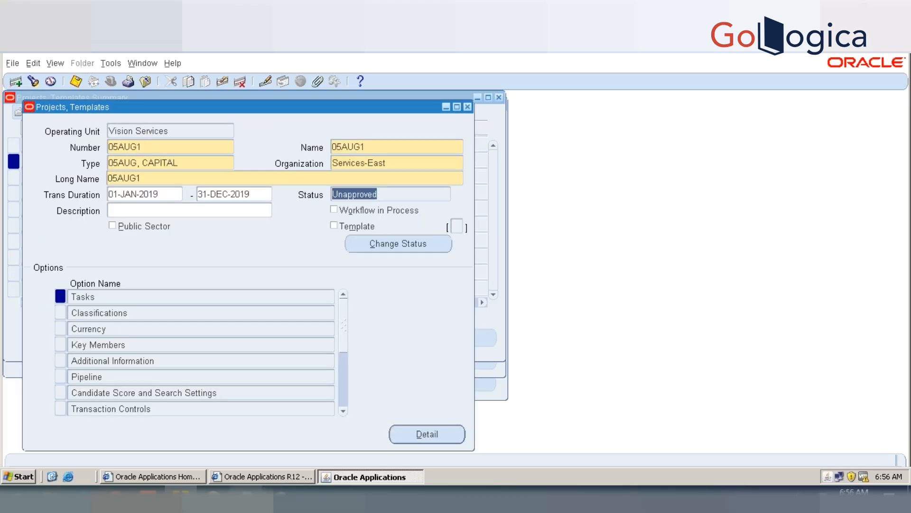
{"action": "mouse_move", "coordinate": [247, 476]}
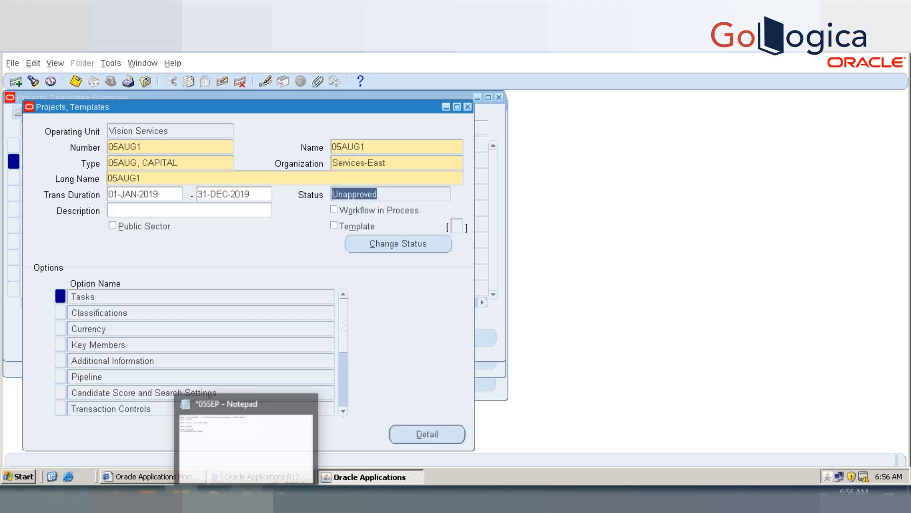
{"action": "left_click", "coordinate": [468, 107]}
{"action": "left_click", "coordinate": [498, 98]}
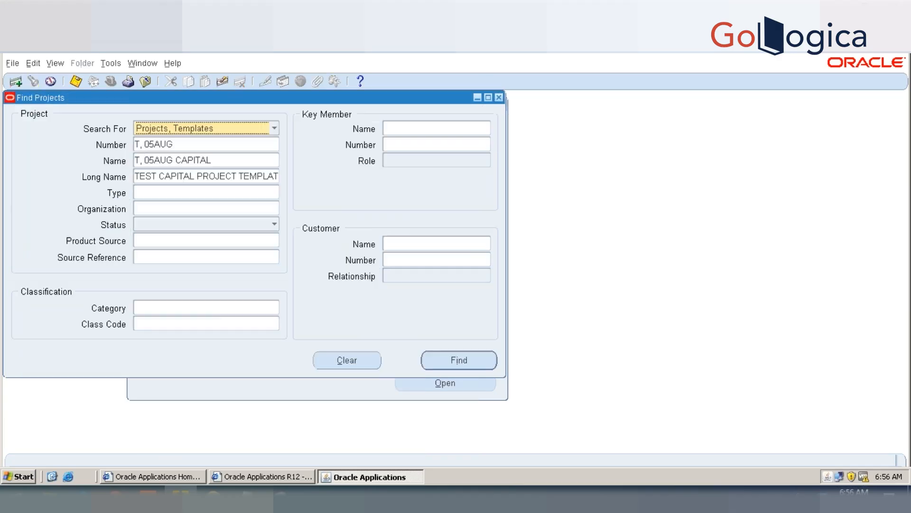
{"action": "left_click", "coordinate": [498, 98]}
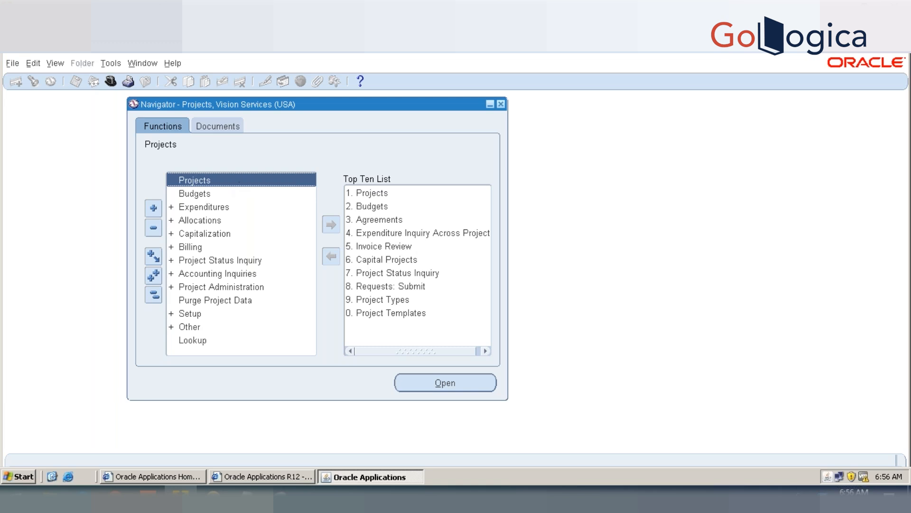
Step: Search the projects for project number 05AUG and open 05AUG PROJECT
{"action": "key", "text": "Return"}
{"action": "left_click", "coordinate": [223, 144]}
{"action": "type", "text": "05AUG"}
{"action": "key", "text": "Tab"}
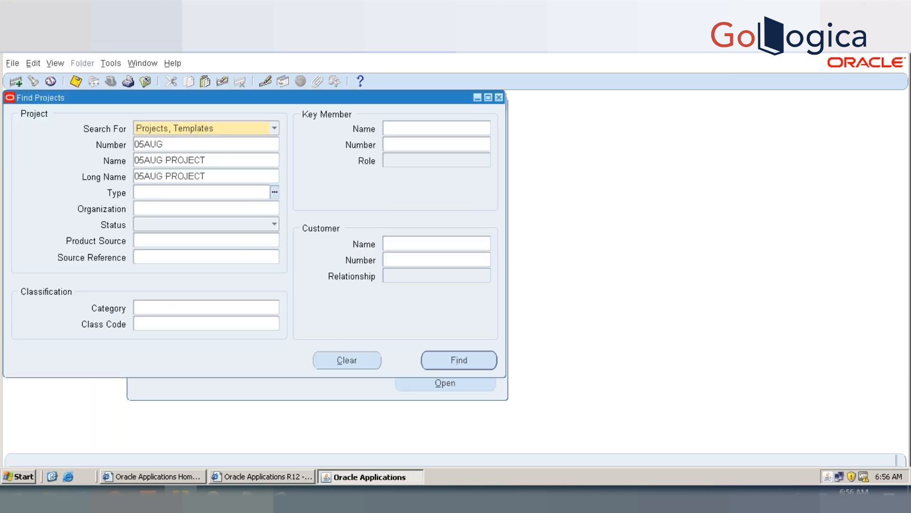
{"action": "key", "text": "Return"}
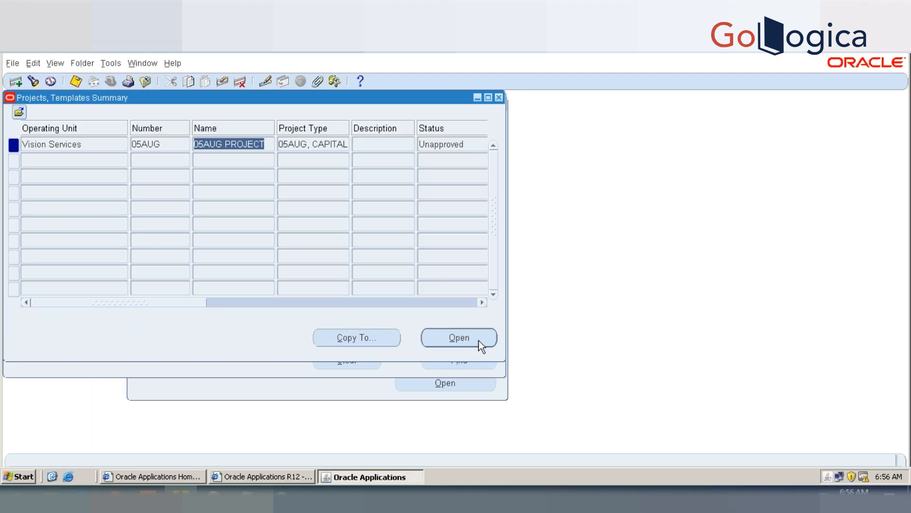
{"action": "left_click", "coordinate": [483, 337]}
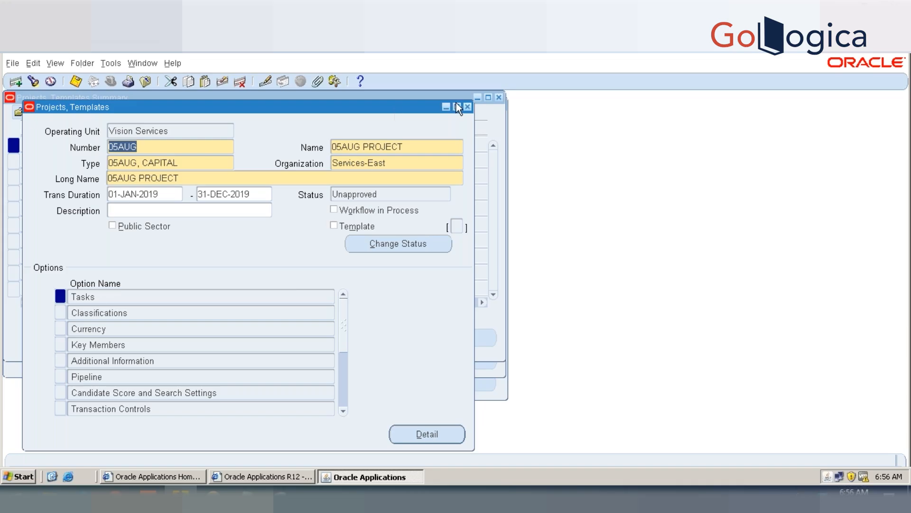
Step: Close project 05AUG and the projects summary to return to the Navigator
{"action": "left_click", "coordinate": [468, 106]}
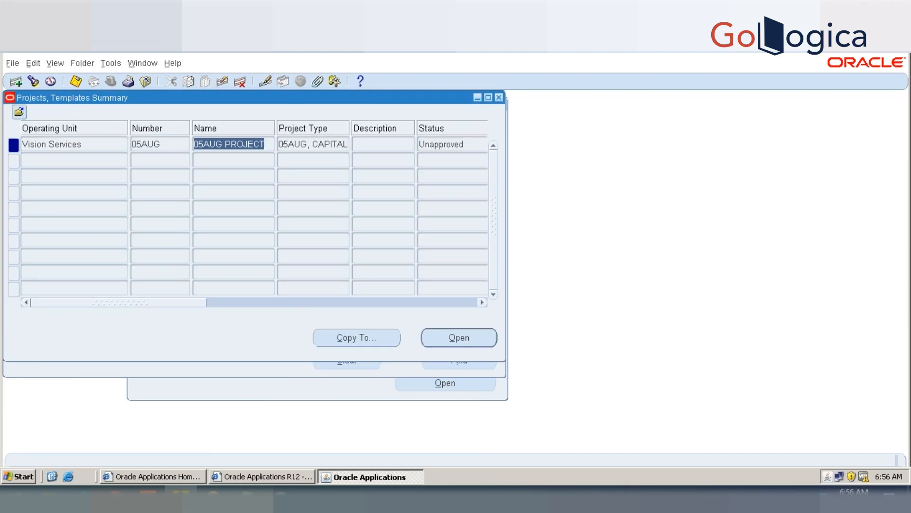
{"action": "left_click", "coordinate": [499, 97]}
{"action": "left_click", "coordinate": [499, 98]}
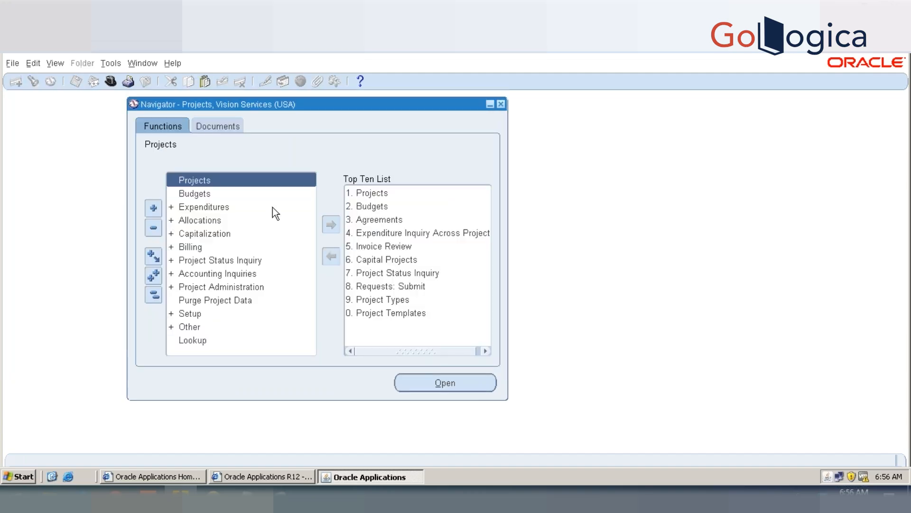
Step: Search the projects and templates for the capital project template numbered T, 05AUG
{"action": "double_click", "coordinate": [223, 181]}
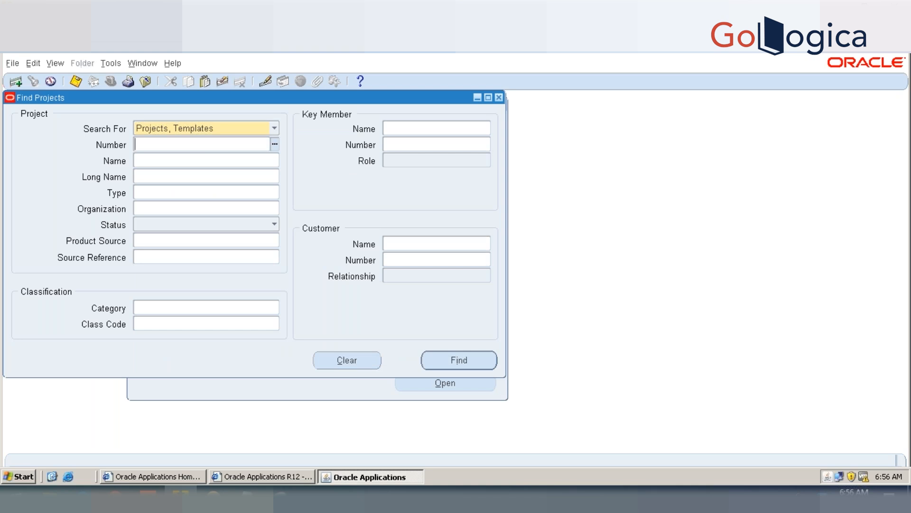
{"action": "type", "text": "T,"}
{"action": "type", "text": "05AUG"}
{"action": "key", "text": "Tab"}
{"action": "key", "text": "Left"}
{"action": "key", "text": "Left"}
{"action": "key", "text": "Left"}
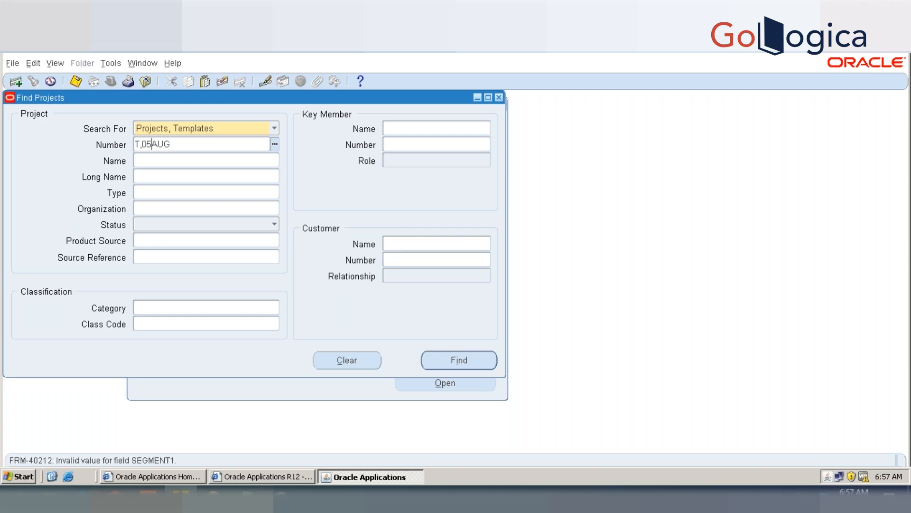
{"action": "key", "text": "Tab"}
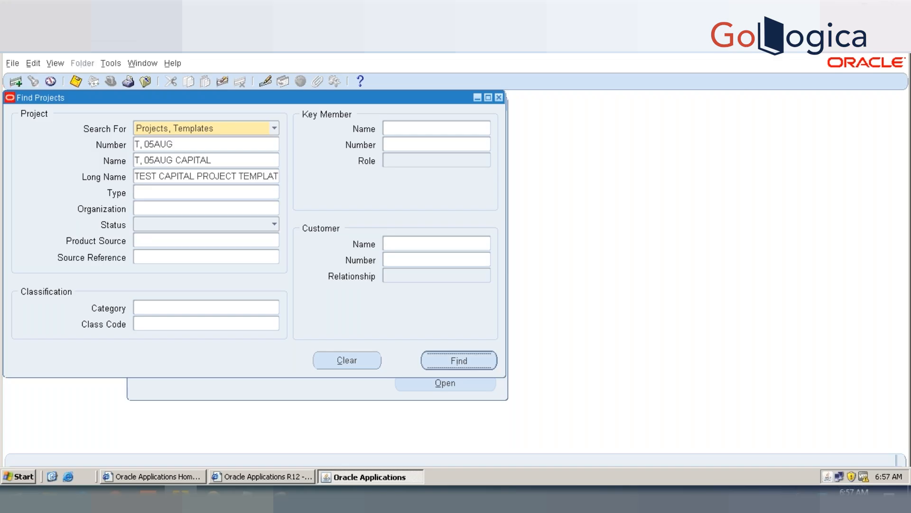
{"action": "key", "text": "Return"}
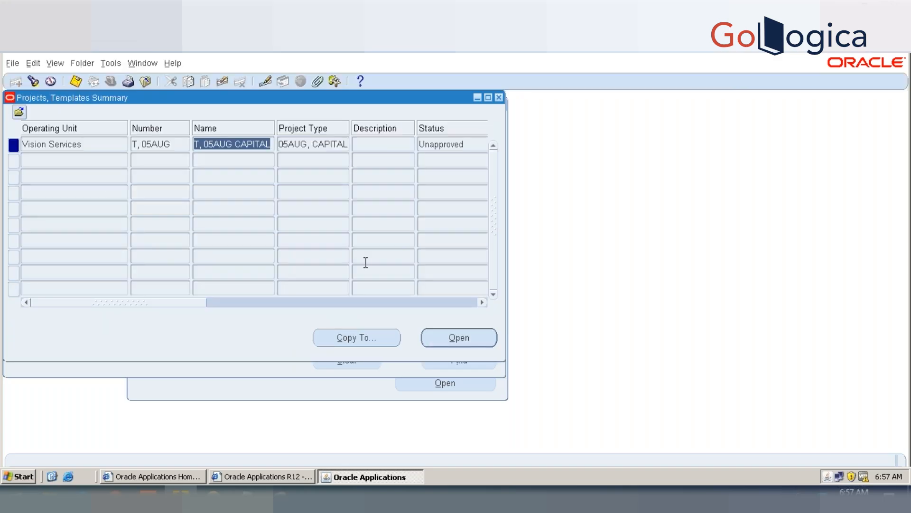
Step: Start copying template T, 05AUG to a new project with number and name 05AUG2
{"action": "left_click", "coordinate": [368, 338]}
{"action": "type", "text": "01"}
{"action": "key", "text": "BackSpace"}
{"action": "key", "text": "BackSpace"}
{"action": "type", "text": "05AUG2"}
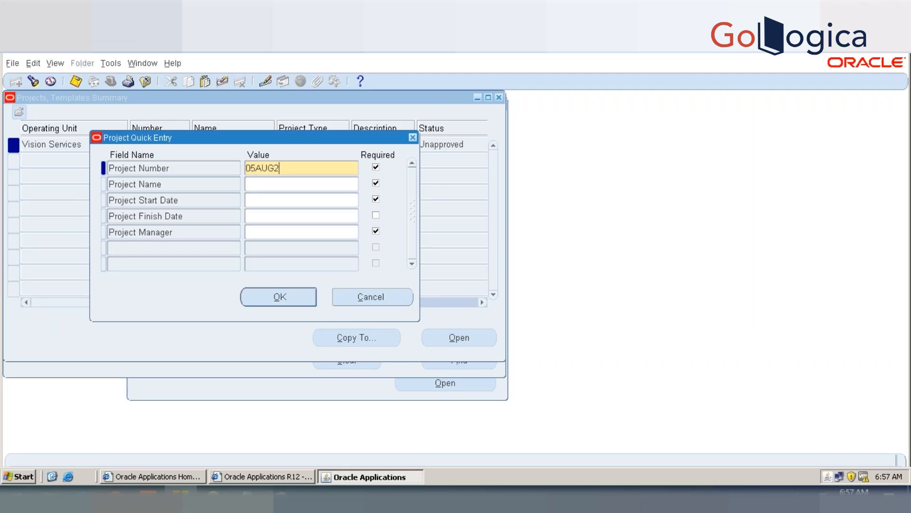
{"action": "key", "text": "Tab"}
{"action": "type", "text": "05AUG2"}
{"action": "key", "text": "Tab"}
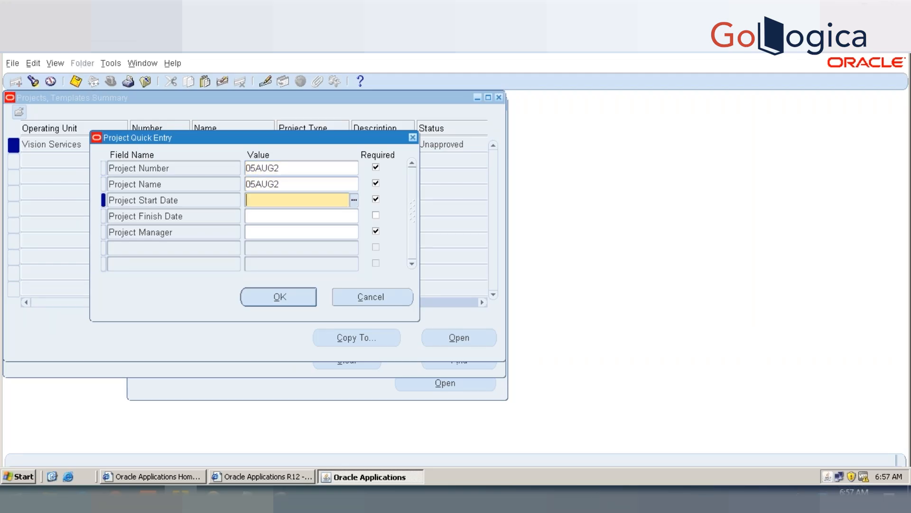
Step: Set the new project's dates to 01-JAN-2019 and 31-DEC-2019, enter the project manager's name, and create the project
{"action": "type", "text": "01-JAN-2019"}
{"action": "key", "text": "Tab"}
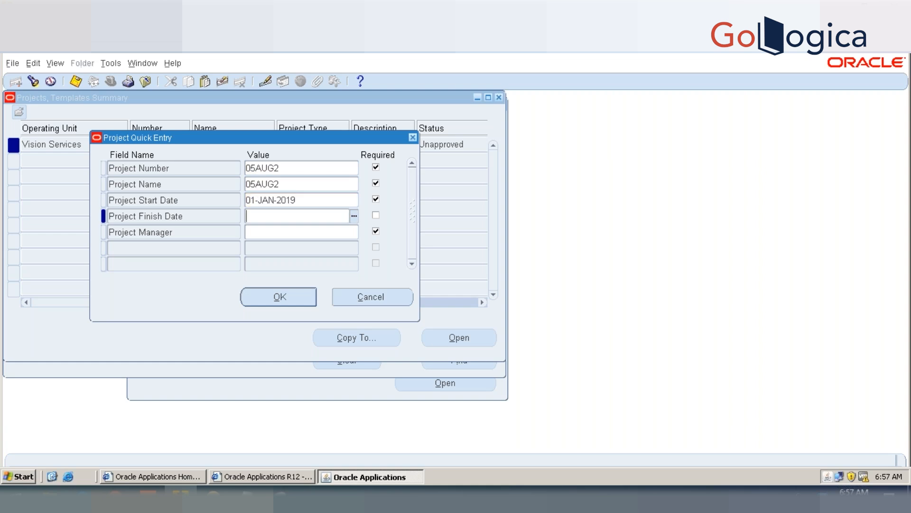
{"action": "type", "text": "31-DEC-19"}
{"action": "key", "text": "Tab"}
{"action": "type", "text": "Marl"}
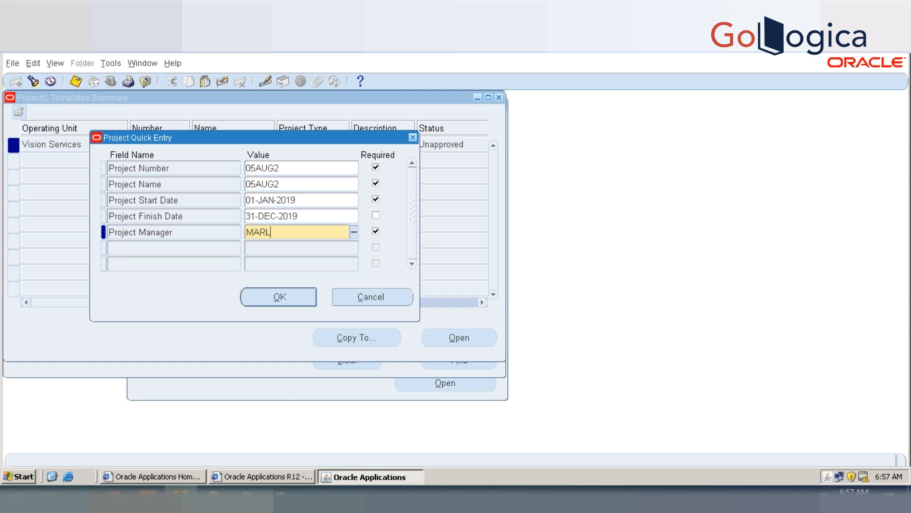
{"action": "key", "text": "Tab"}
{"action": "left_click", "coordinate": [281, 297]}
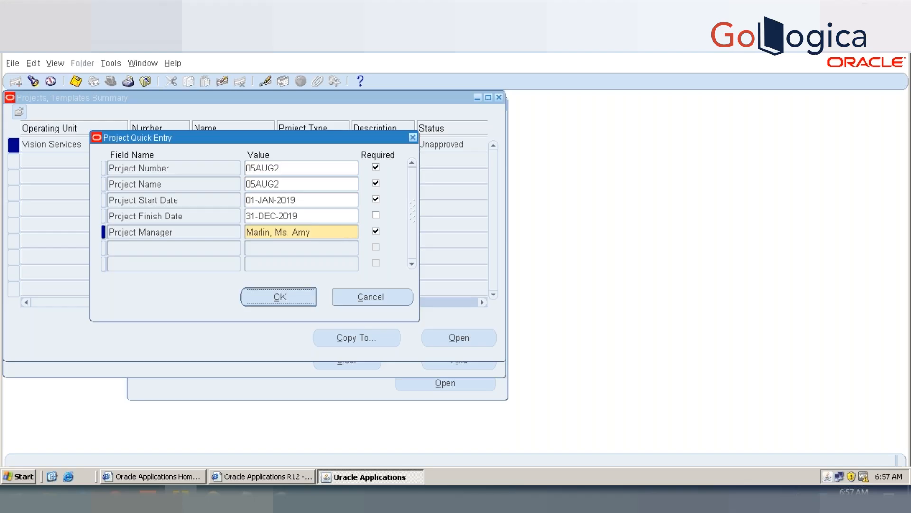
{"action": "left_click", "coordinate": [291, 296]}
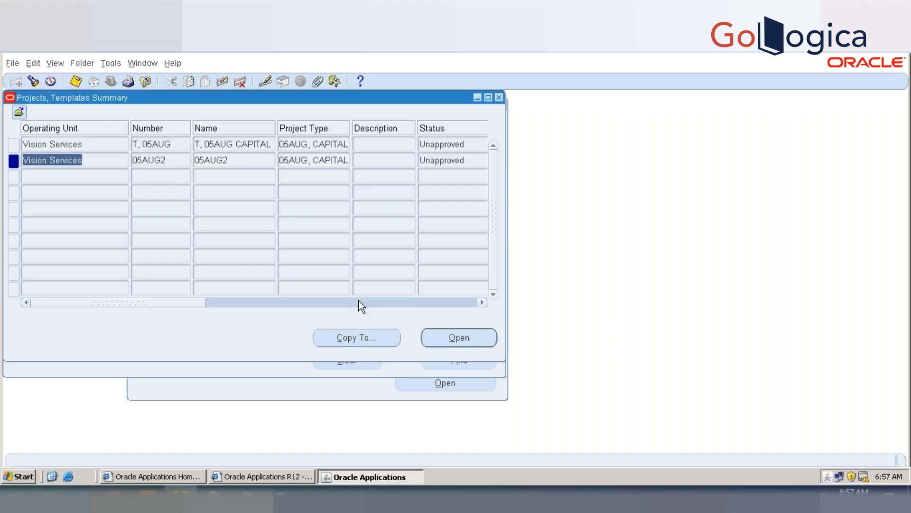
Step: Open project 05AUG2, check its classifications, and close them
{"action": "left_click", "coordinate": [432, 331]}
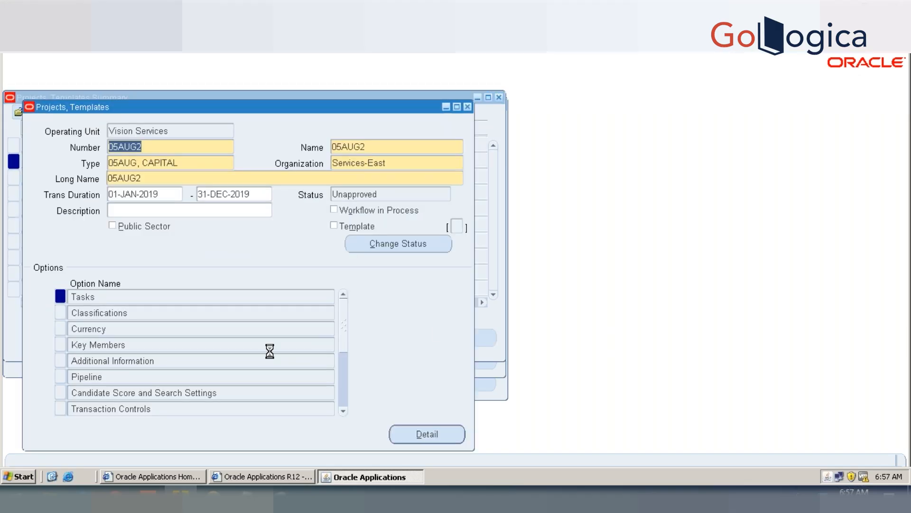
{"action": "double_click", "coordinate": [127, 312]}
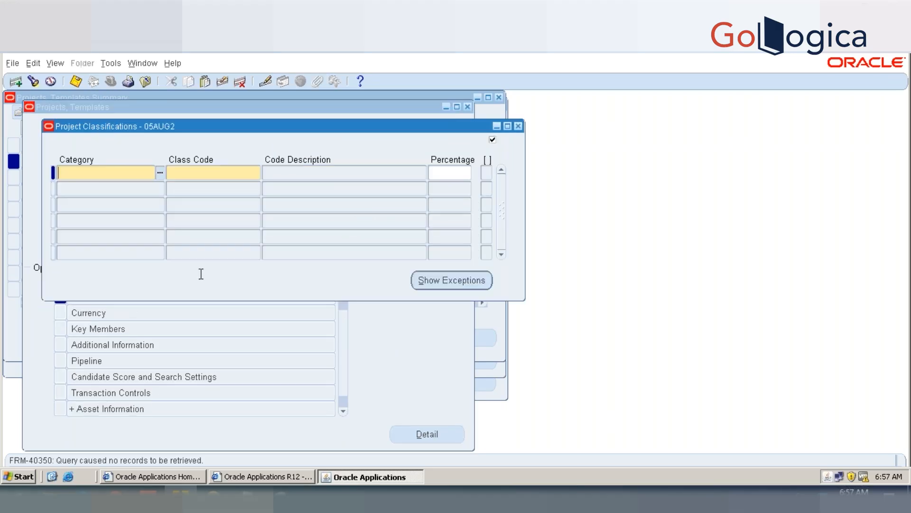
{"action": "left_click", "coordinate": [520, 126]}
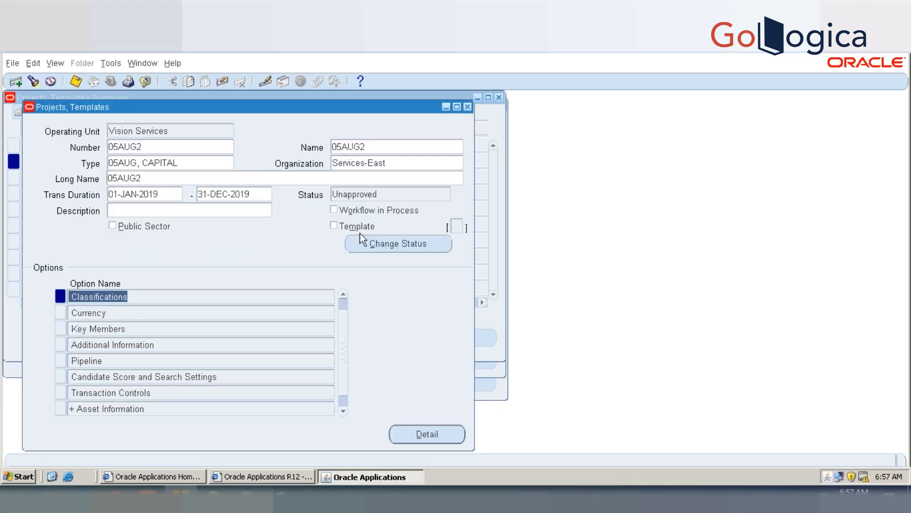
Step: Try to change the status of project 05AUG2 to Approved and dismiss the status change messages
{"action": "left_click", "coordinate": [380, 244]}
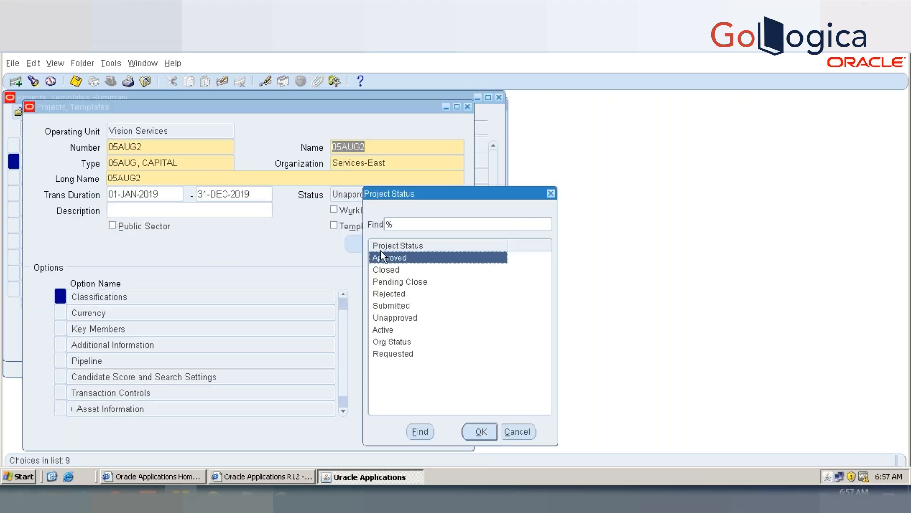
{"action": "double_click", "coordinate": [383, 258]}
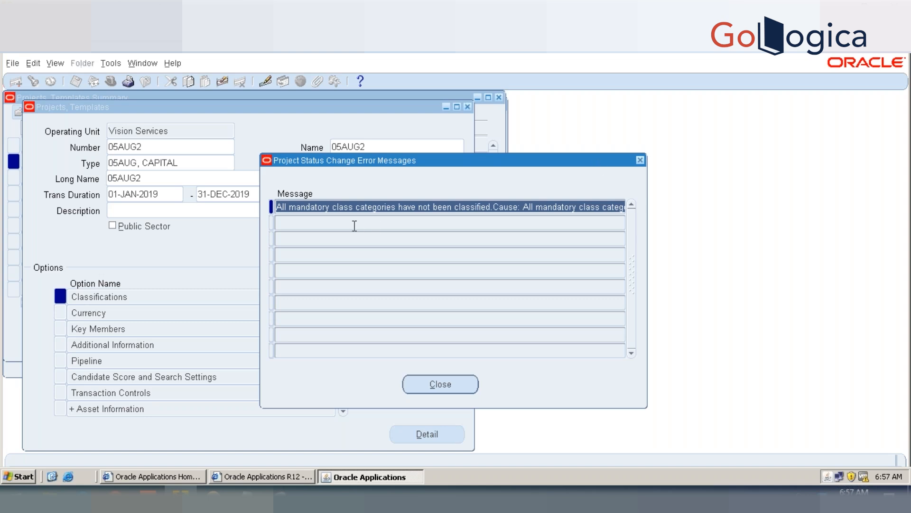
{"action": "left_click", "coordinate": [321, 208]}
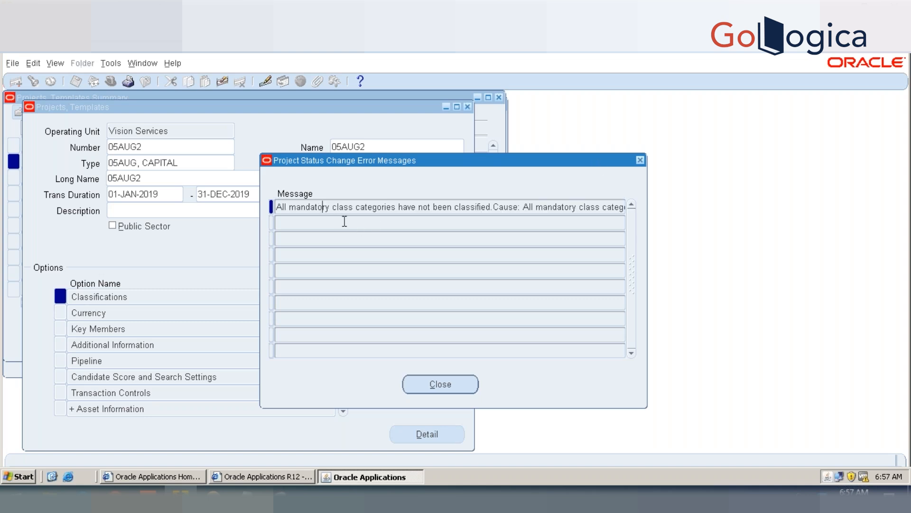
{"action": "left_click", "coordinate": [441, 384]}
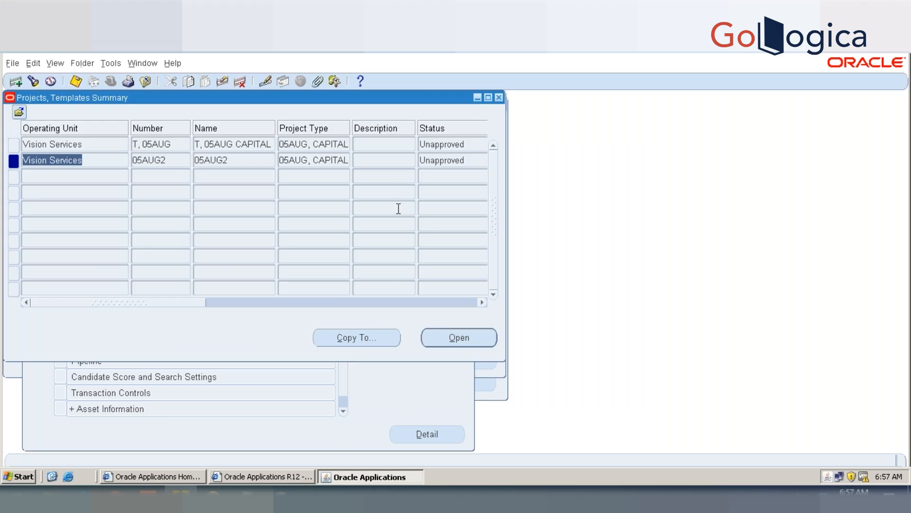
Step: Reopen project 05AUG2 from the summary and try again to change its status to Approved
{"action": "left_click", "coordinate": [452, 338]}
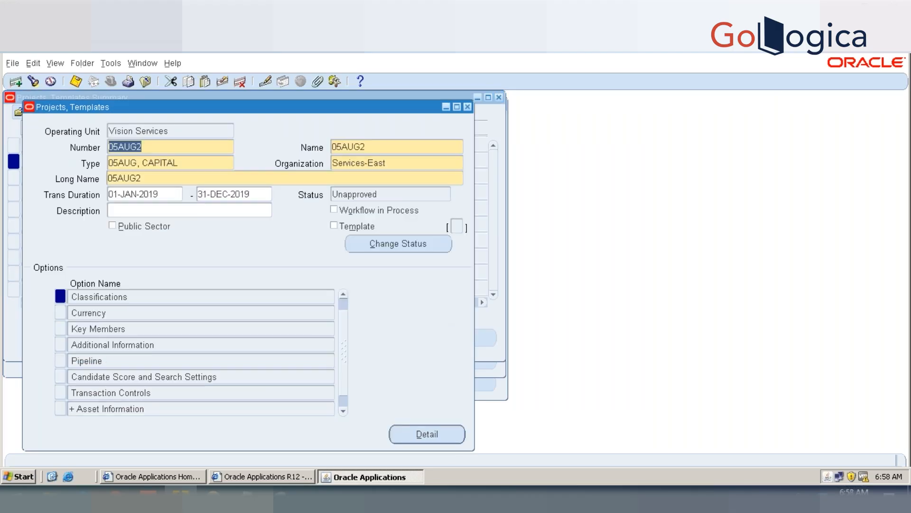
{"action": "left_click", "coordinate": [389, 194]}
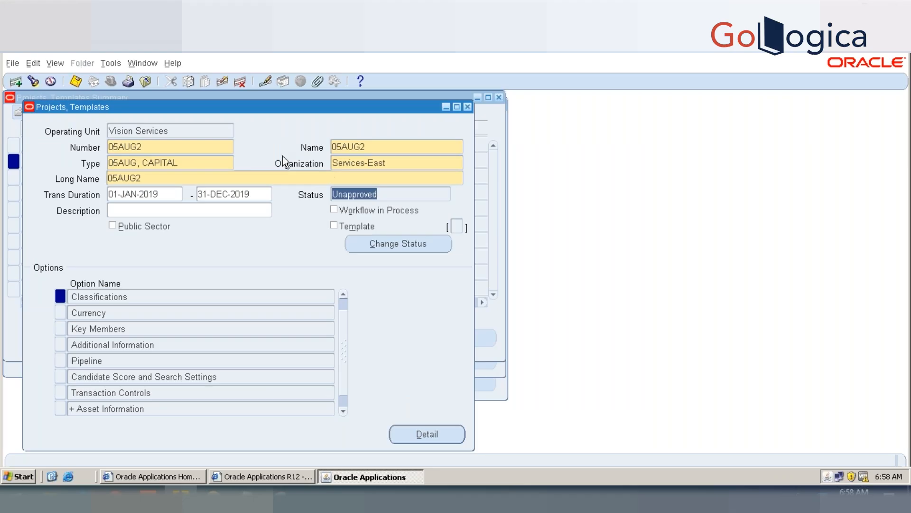
{"action": "left_click", "coordinate": [394, 243]}
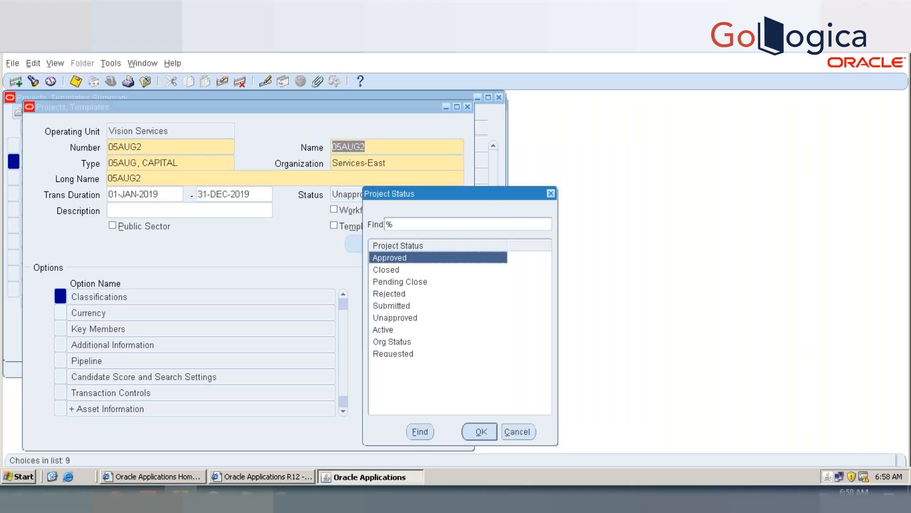
{"action": "double_click", "coordinate": [396, 258]}
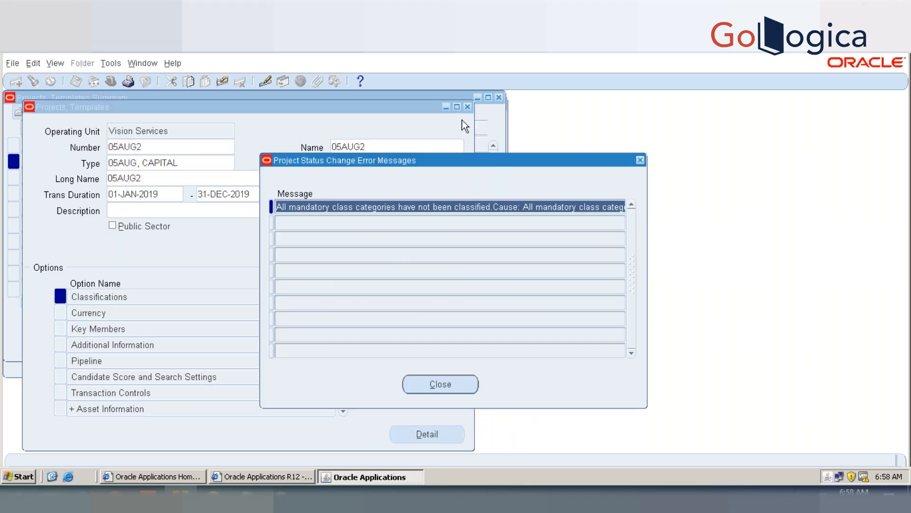
Step: Read the full status change error message for project 05AUG2 and close it
{"action": "left_click_drag", "start_coordinate": [464, 160], "coordinate": [678, 165]}
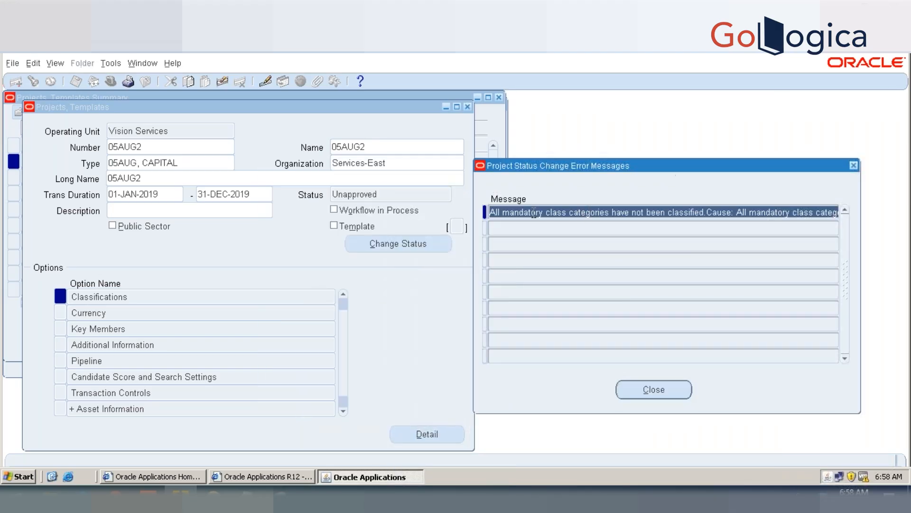
{"action": "left_click", "coordinate": [510, 213]}
{"action": "key", "text": "Right"}
{"action": "key", "text": "Right"}
{"action": "key", "text": "Right"}
{"action": "key", "text": "Right"}
{"action": "key", "text": "Right"}
{"action": "key", "text": "Right"}
{"action": "key", "text": "Right"}
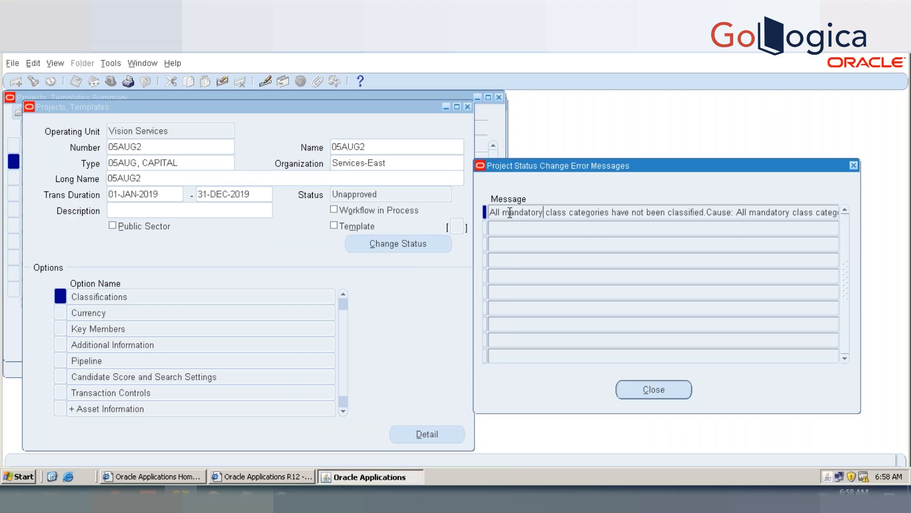
{"action": "key", "text": "Right"}
{"action": "key", "text": "Right"}
{"action": "key", "text": "Right"}
{"action": "key", "text": "Right"}
{"action": "key", "text": "Right"}
{"action": "key", "text": "Right"}
{"action": "key", "text": "Right"}
{"action": "key", "text": "Right"}
{"action": "key", "text": "Right"}
{"action": "key", "text": "Right"}
{"action": "key", "text": "Right"}
{"action": "key", "text": "Right"}
{"action": "key", "text": "Right"}
{"action": "key", "text": "Right"}
{"action": "key", "text": "Right"}
{"action": "key", "text": "Right"}
{"action": "key", "text": "Right"}
{"action": "key", "text": "Right"}
{"action": "key", "text": "Right"}
{"action": "key", "text": "Right"}
{"action": "key", "text": "Right"}
{"action": "key", "text": "Right"}
{"action": "key", "text": "Right"}
{"action": "key", "text": "Right"}
{"action": "key", "text": "Right"}
{"action": "key", "text": "Right"}
{"action": "key", "text": "Right"}
{"action": "key", "text": "Right"}
{"action": "key", "text": "Right"}
{"action": "key", "text": "Right"}
{"action": "key", "text": "Right"}
{"action": "key", "text": "Right"}
{"action": "key", "text": "Right"}
{"action": "key", "text": "Right"}
{"action": "key", "text": "Right"}
{"action": "key", "text": "Right"}
{"action": "key", "text": "Right"}
{"action": "key", "text": "Right"}
{"action": "key", "text": "Right"}
{"action": "key", "text": "Right"}
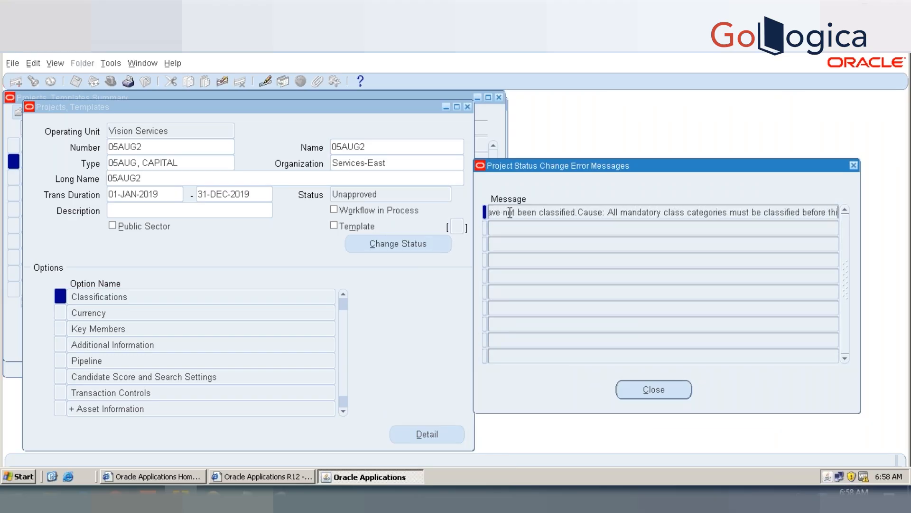
{"action": "key", "text": "Right"}
{"action": "key", "text": "Right"}
{"action": "key", "text": "Right"}
{"action": "key", "text": "Right"}
{"action": "key", "text": "Right"}
{"action": "key", "text": "Right"}
{"action": "key", "text": "Right"}
{"action": "key", "text": "Right"}
{"action": "key", "text": "Right"}
{"action": "key", "text": "Right"}
{"action": "key", "text": "Right"}
{"action": "key", "text": "Right"}
{"action": "key", "text": "Right"}
{"action": "key", "text": "Right"}
{"action": "key", "text": "Right"}
{"action": "key", "text": "Right"}
{"action": "key", "text": "Right"}
{"action": "key", "text": "Right"}
{"action": "key", "text": "Right"}
{"action": "key", "text": "Right"}
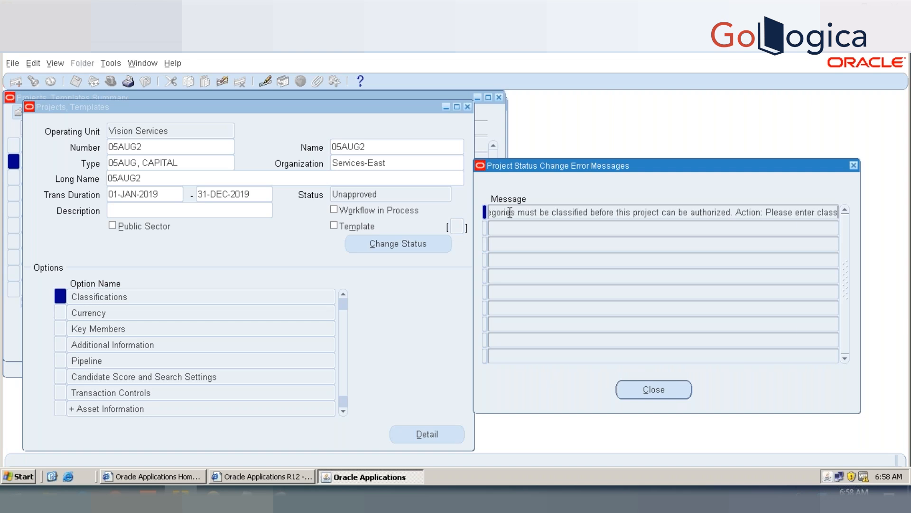
{"action": "left_click", "coordinate": [634, 392]}
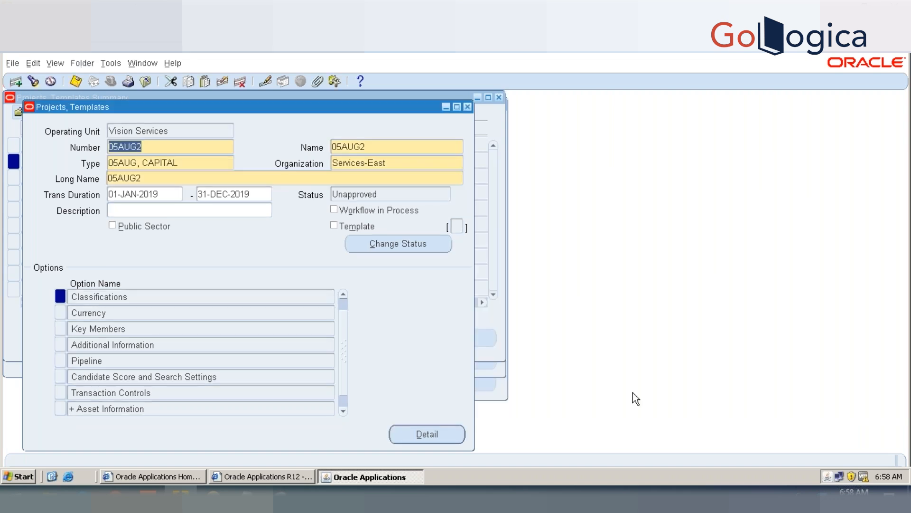
Step: Open the classifications of project 05AUG2 and check their exceptions
{"action": "double_click", "coordinate": [122, 299]}
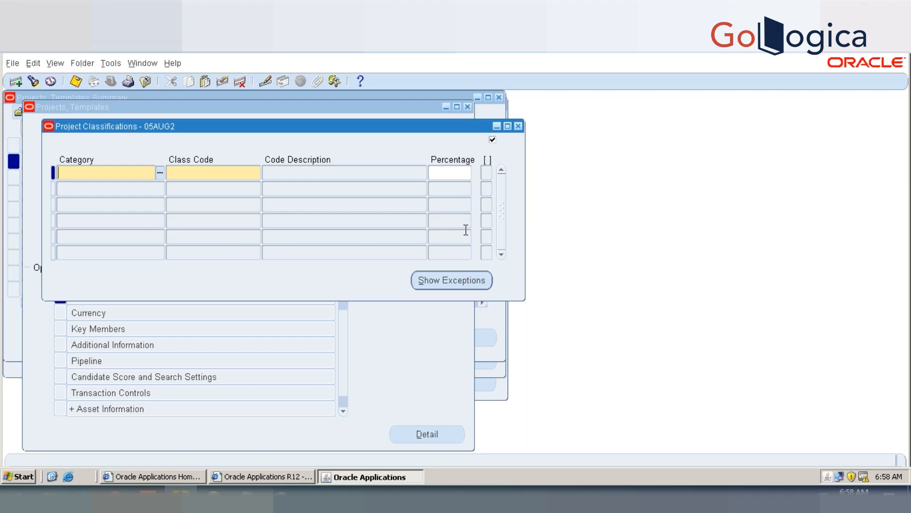
{"action": "left_click", "coordinate": [474, 280]}
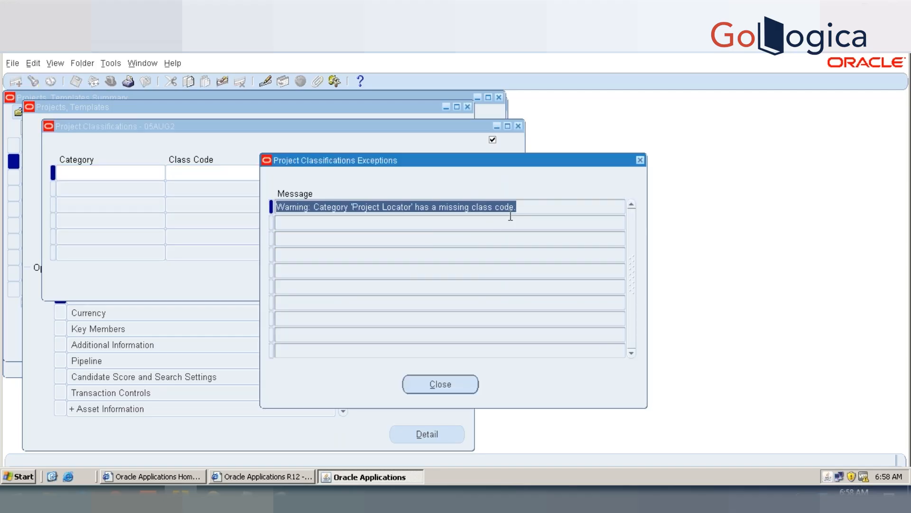
{"action": "left_click", "coordinate": [460, 389]}
Step: Classify project 05AUG2 under category Project Locator with class code Location A, save, and close the classifications
{"action": "type", "text": "PROJECT L"}
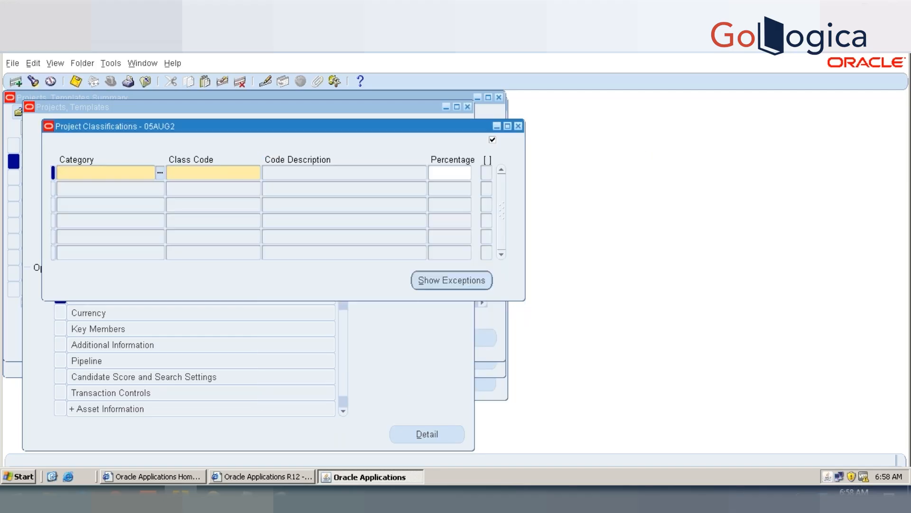
{"action": "key", "text": "Tab"}
{"action": "type", "text": "PROJECT"}
{"action": "key", "text": "BackSpace"}
{"action": "key", "text": "BackSpace"}
{"action": "key", "text": "BackSpace"}
{"action": "key", "text": "BackSpace"}
{"action": "key", "text": "BackSpace"}
{"action": "key", "text": "BackSpace"}
{"action": "key", "text": "BackSpace"}
{"action": "type", "text": "LOCATION"}
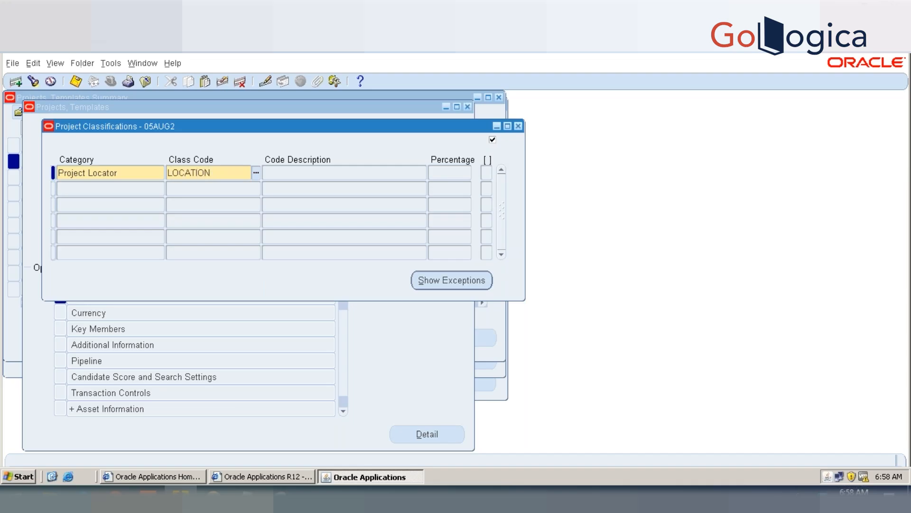
{"action": "key", "text": "Tab"}
{"action": "key", "text": "Return"}
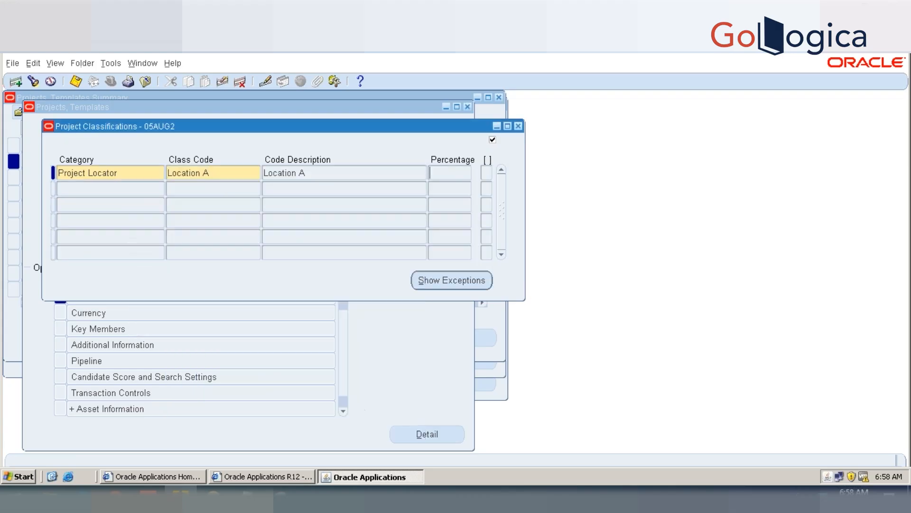
{"action": "key", "text": "ctrl+s"}
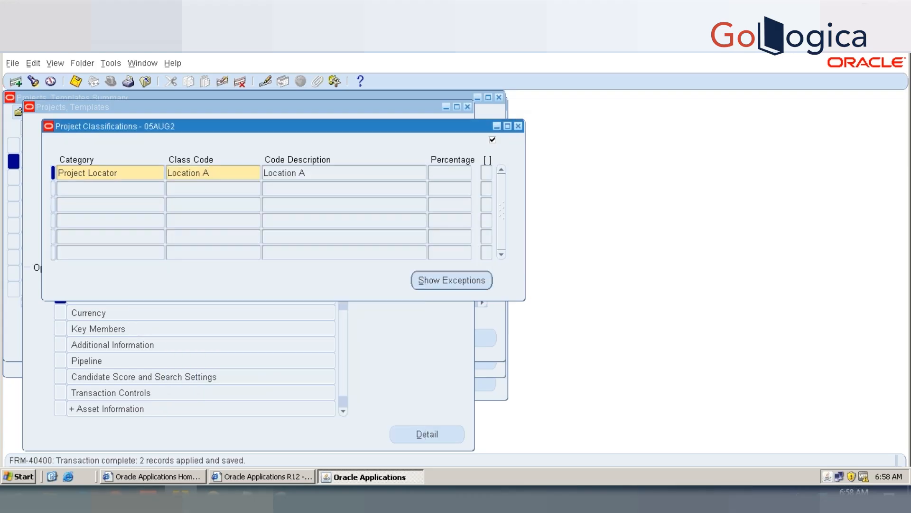
{"action": "left_click", "coordinate": [518, 127]}
Step: Change the status of project 05AUG2 to Approved to test the completed classification, and set it back to Unapproved
{"action": "left_click", "coordinate": [402, 251]}
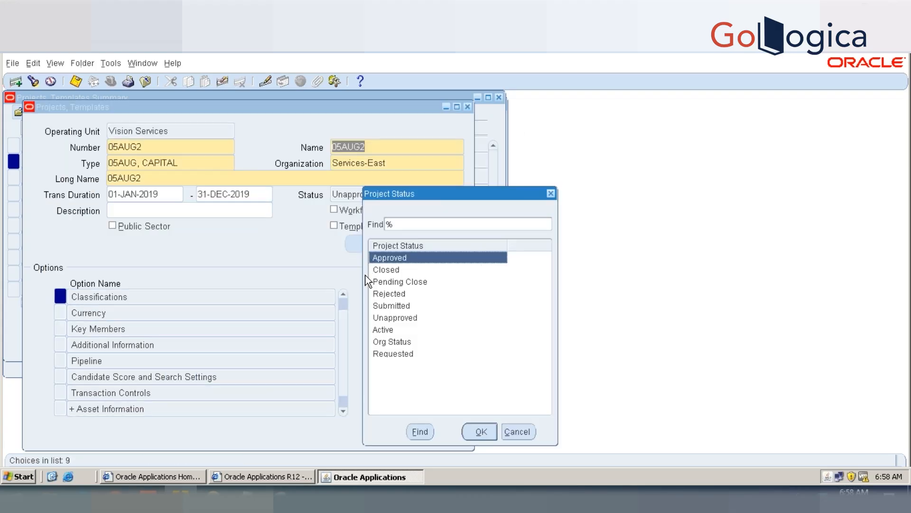
{"action": "double_click", "coordinate": [385, 258]}
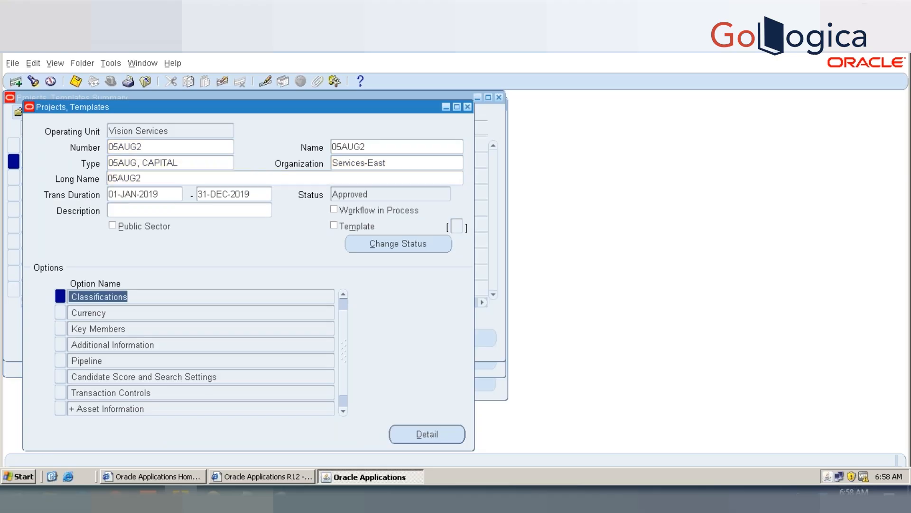
{"action": "left_click", "coordinate": [384, 244]}
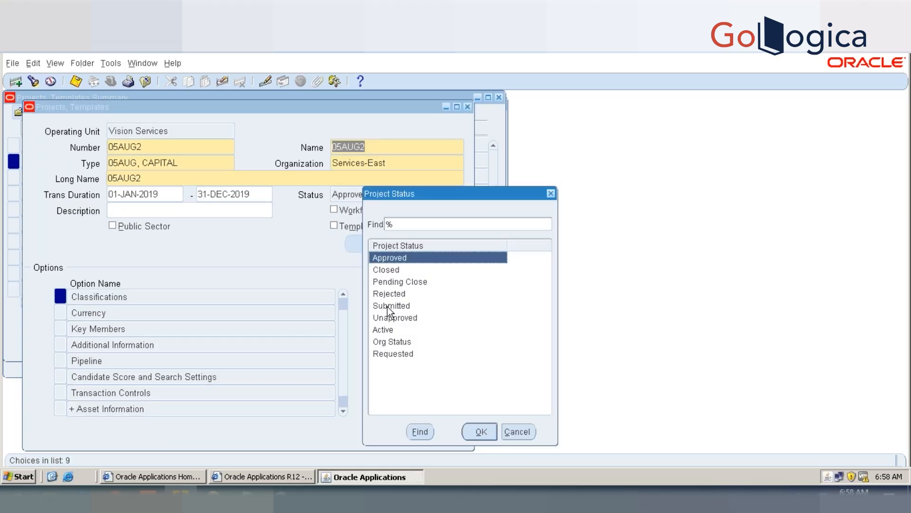
{"action": "double_click", "coordinate": [389, 318]}
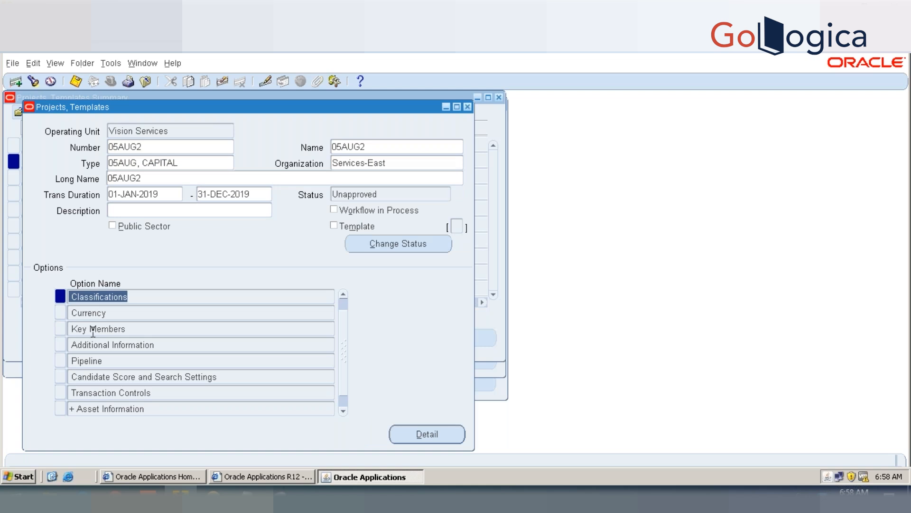
Step: Delete the Project Manager record from the key members of project 05AUG2, save, and close the key members
{"action": "left_click", "coordinate": [93, 330]}
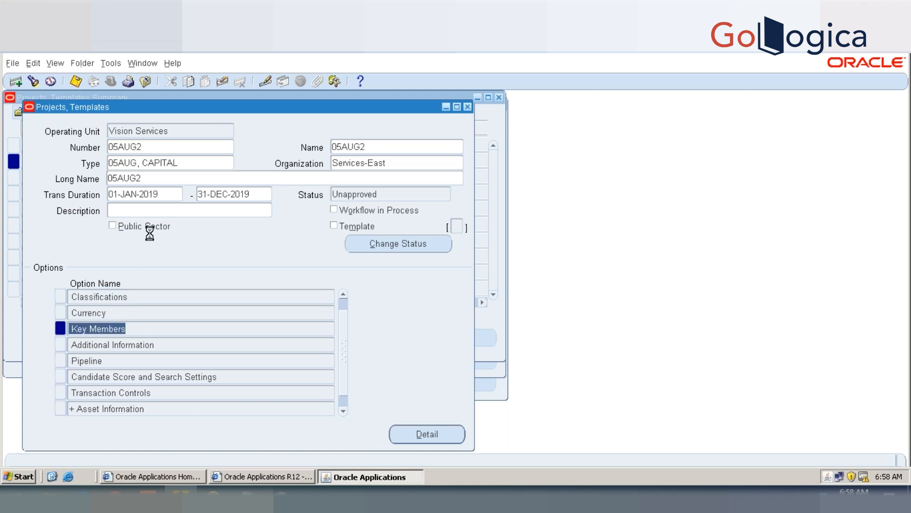
{"action": "left_click", "coordinate": [239, 82]}
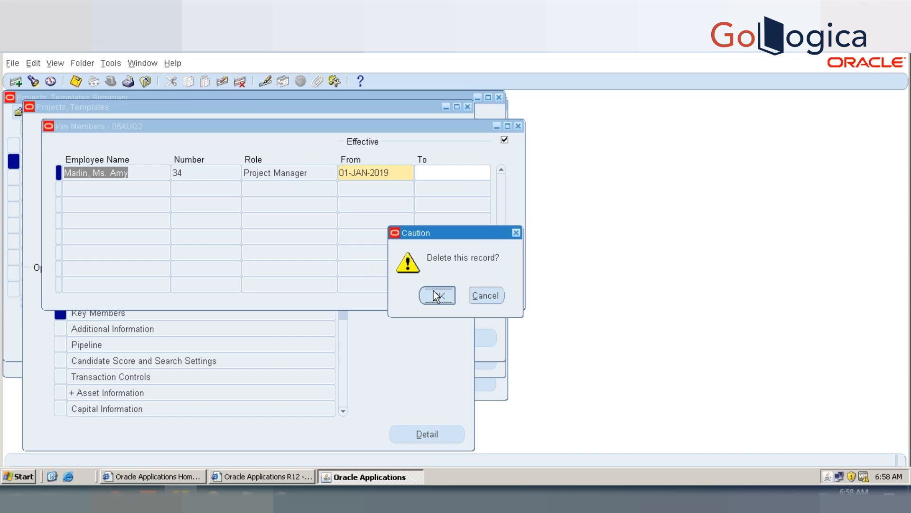
{"action": "left_click", "coordinate": [436, 295]}
{"action": "left_click", "coordinate": [78, 82]}
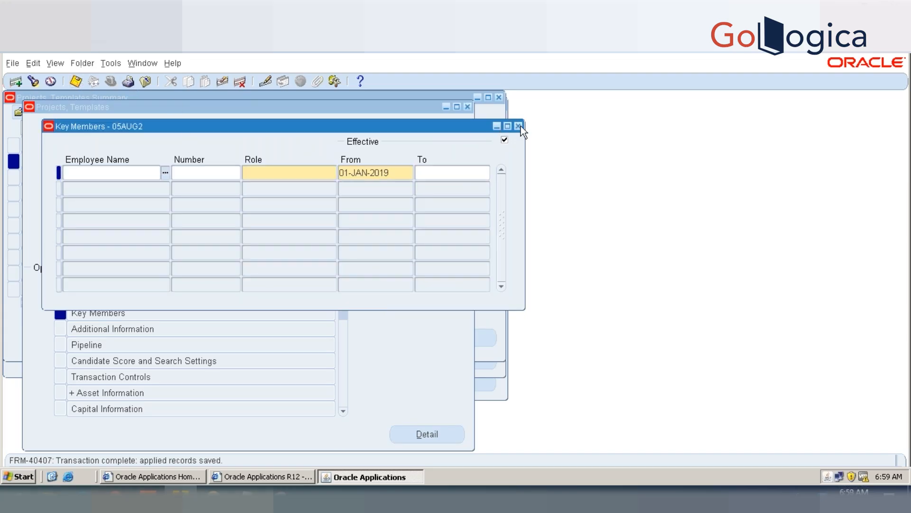
{"action": "left_click", "coordinate": [518, 126]}
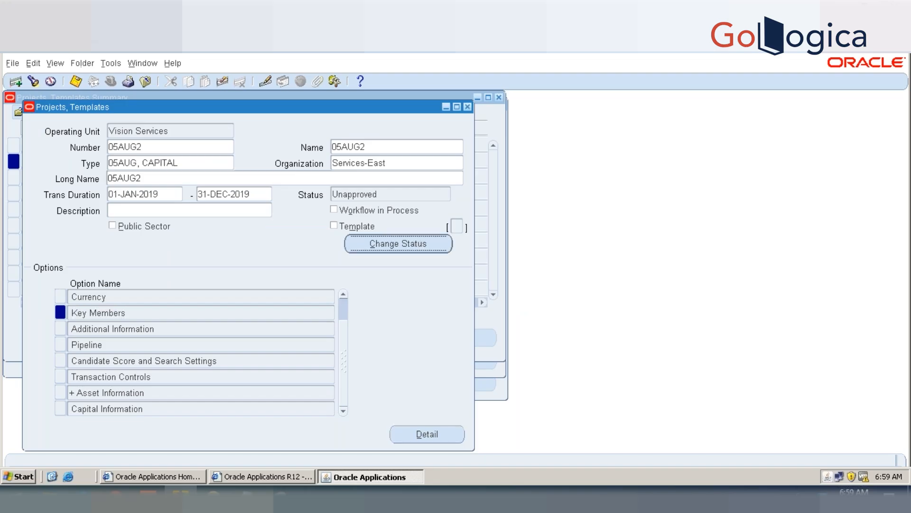
Step: Test approving project 05AUG2 without a project manager by changing its status to Approved, and return it to Unapproved
{"action": "left_click", "coordinate": [398, 244]}
{"action": "double_click", "coordinate": [406, 259]}
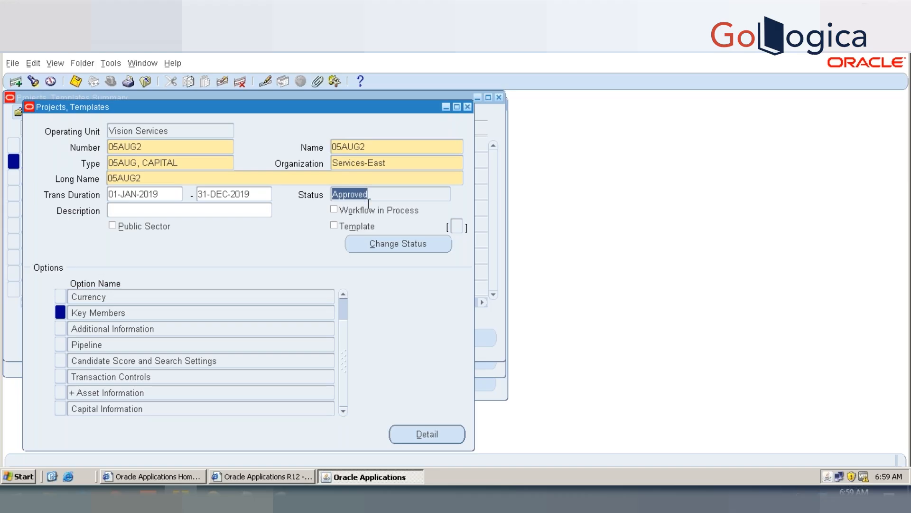
{"action": "left_click", "coordinate": [388, 247]}
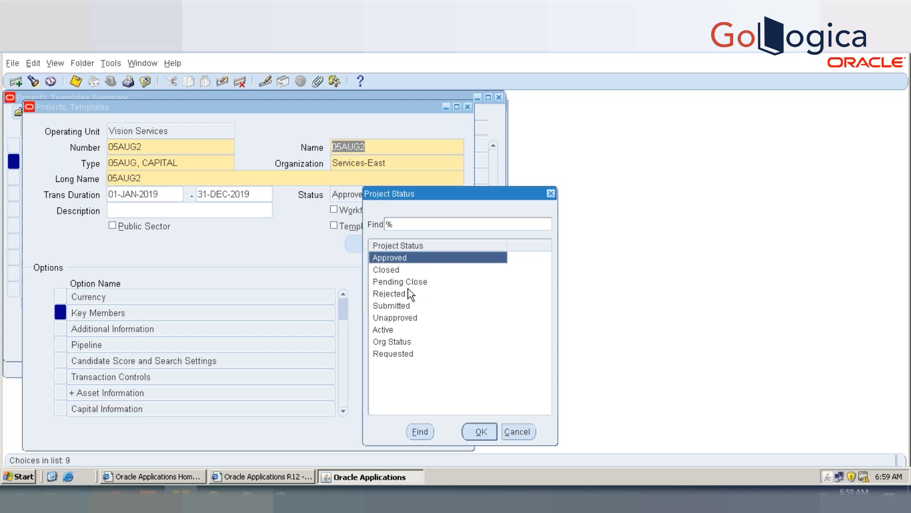
{"action": "double_click", "coordinate": [402, 318]}
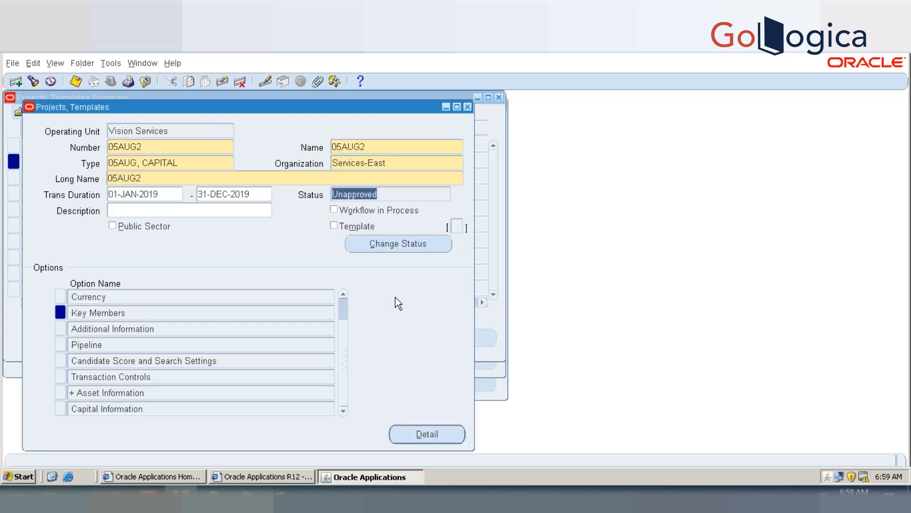
Step: Add the employee back to the key members of project 05AUG2 by surname with the role Project Manager, save, and close the key members
{"action": "double_click", "coordinate": [108, 313]}
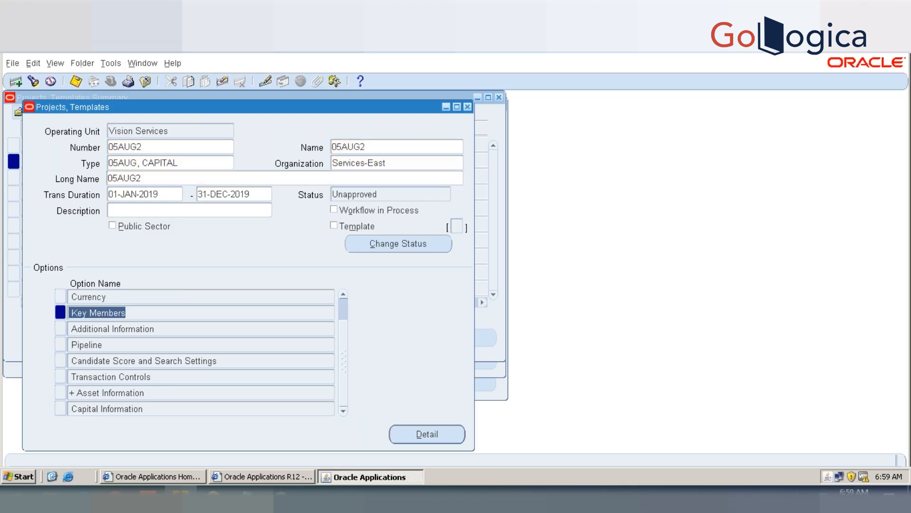
{"action": "type", "text": "MARI"}
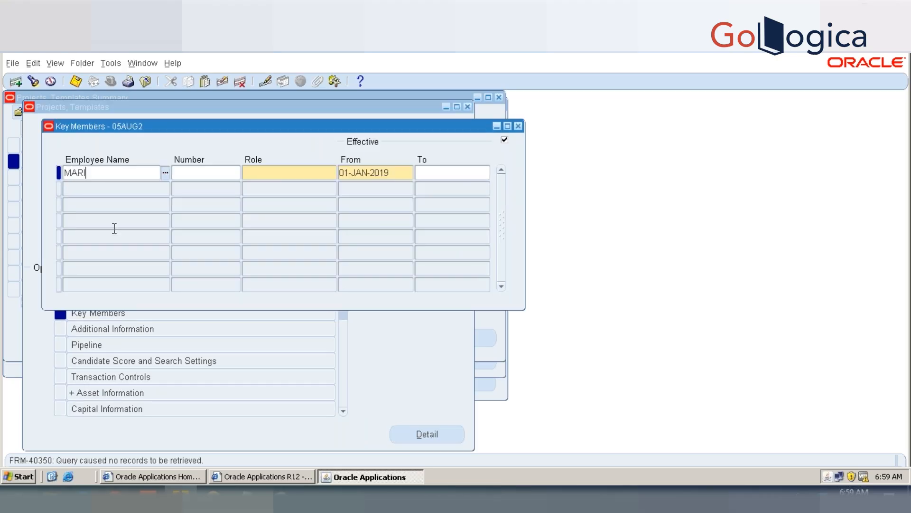
{"action": "type", "text": "N"}
{"action": "key", "text": "Tab"}
{"action": "type", "text": "MARLIN"}
{"action": "key", "text": "Tab"}
{"action": "type", "text": "PROJE"}
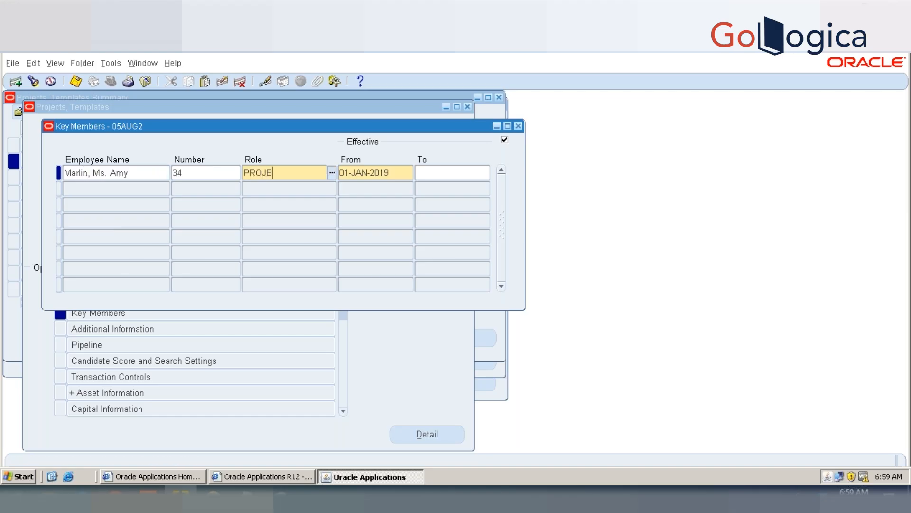
{"action": "type", "text": "CT MANAG"}
{"action": "key", "text": "Tab"}
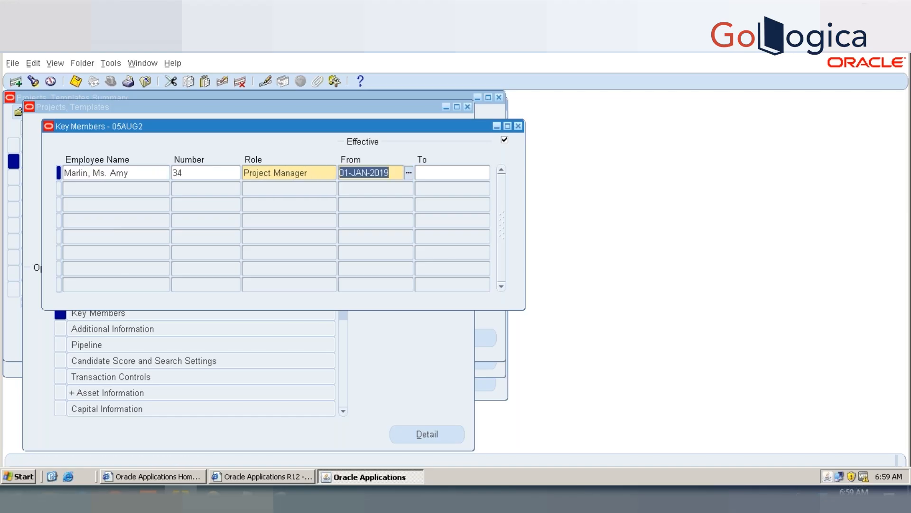
{"action": "key", "text": "ctrl+s"}
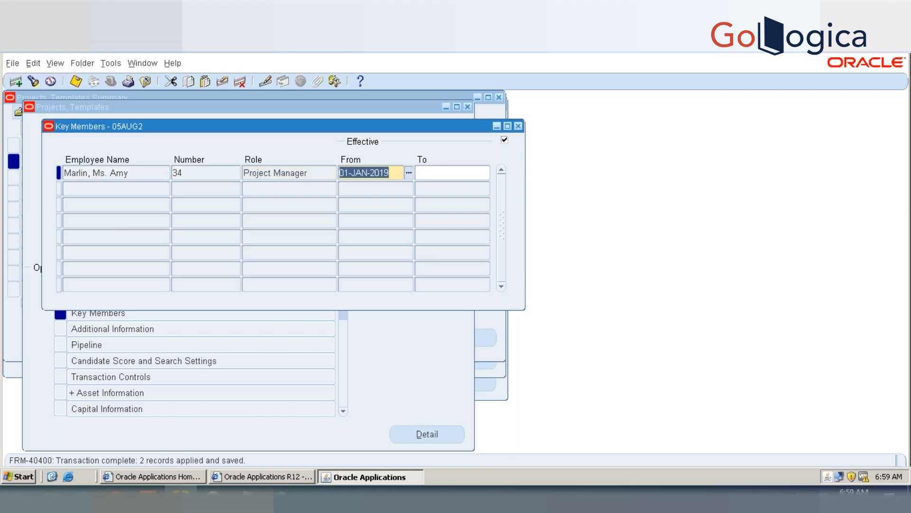
{"action": "left_click", "coordinate": [519, 127]}
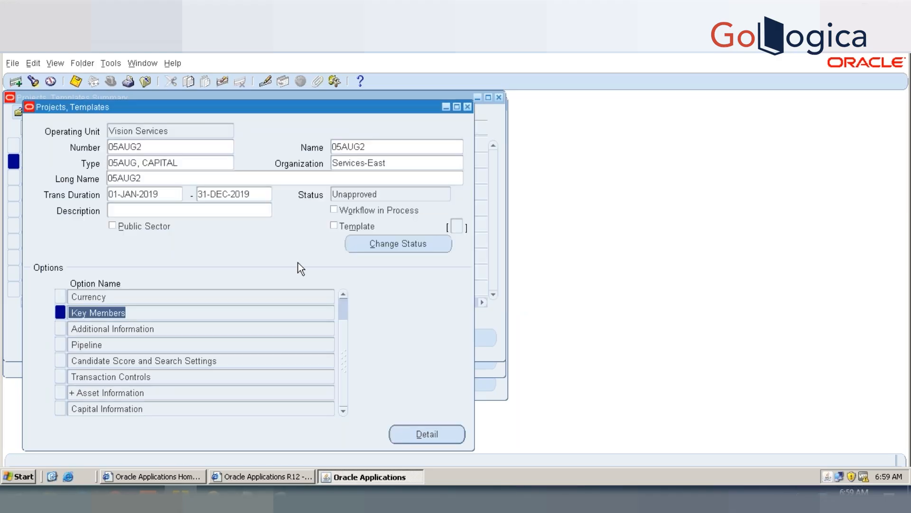
Step: Change the status of project 05AUG2 to Approved, save, and close all project windows back to the Navigator
{"action": "left_click", "coordinate": [420, 240]}
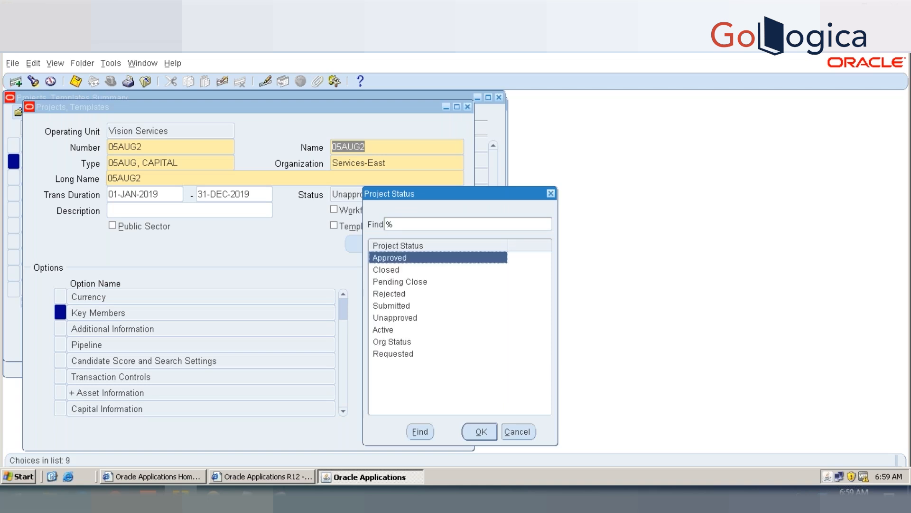
{"action": "key", "text": "Return"}
{"action": "key", "text": "ctrl+s"}
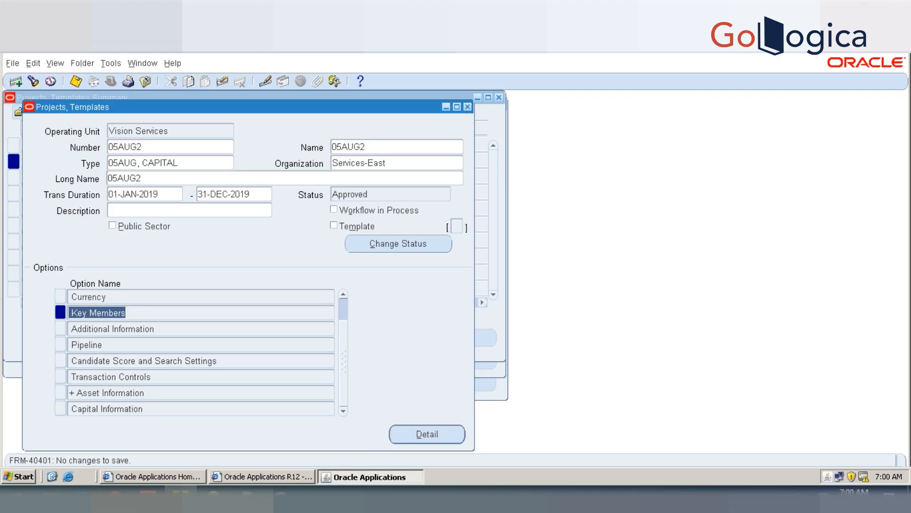
{"action": "left_click", "coordinate": [467, 107]}
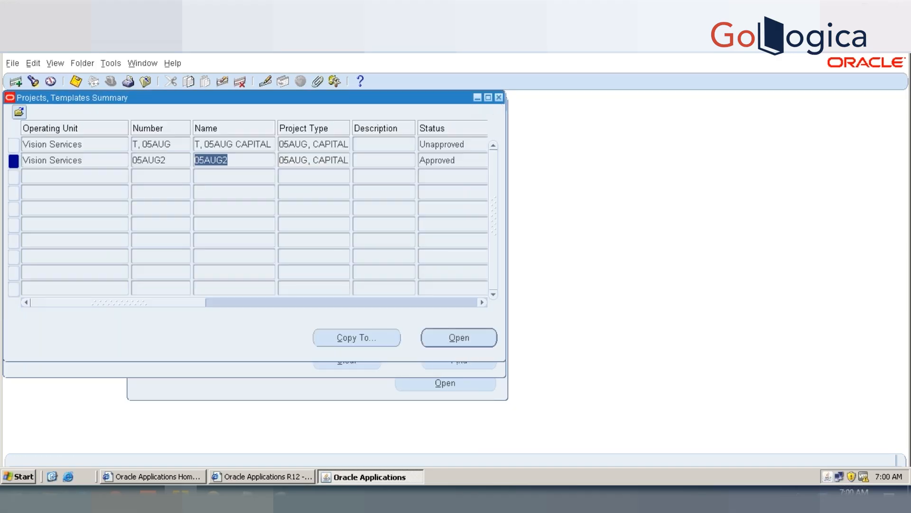
{"action": "left_click", "coordinate": [498, 98]}
{"action": "left_click", "coordinate": [499, 97]}
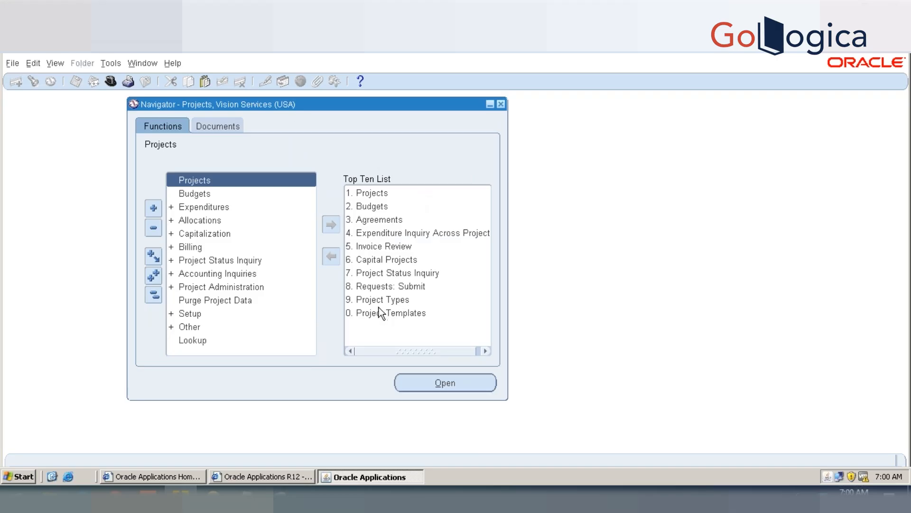
Step: Open the Statuses form from the System functions of the Projects setup
{"action": "double_click", "coordinate": [225, 314]}
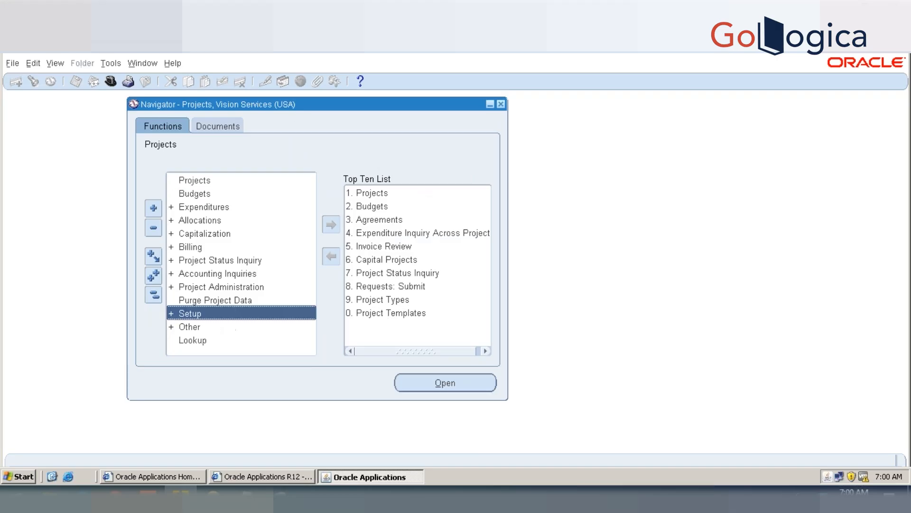
{"action": "scroll", "coordinate": [311, 238], "scroll_direction": "down", "scroll_amount": 4}
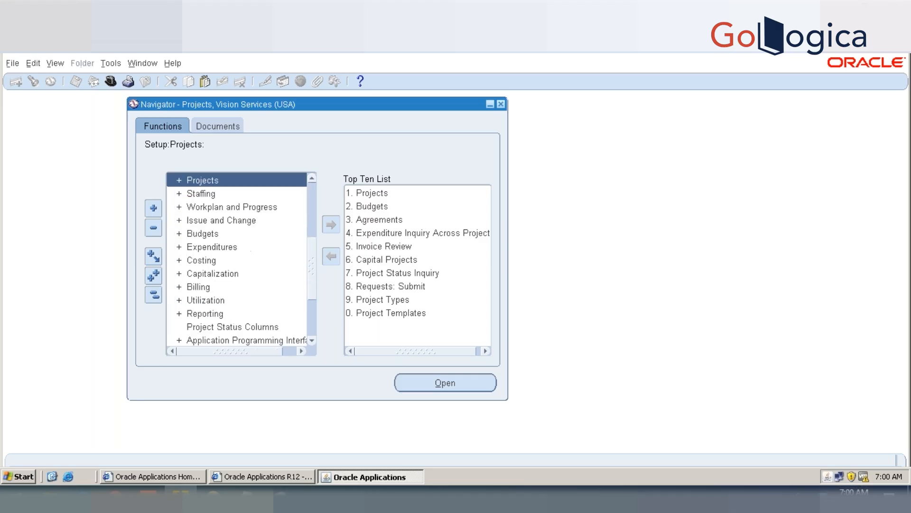
{"action": "left_click", "coordinate": [311, 179]}
{"action": "left_click", "coordinate": [311, 178]}
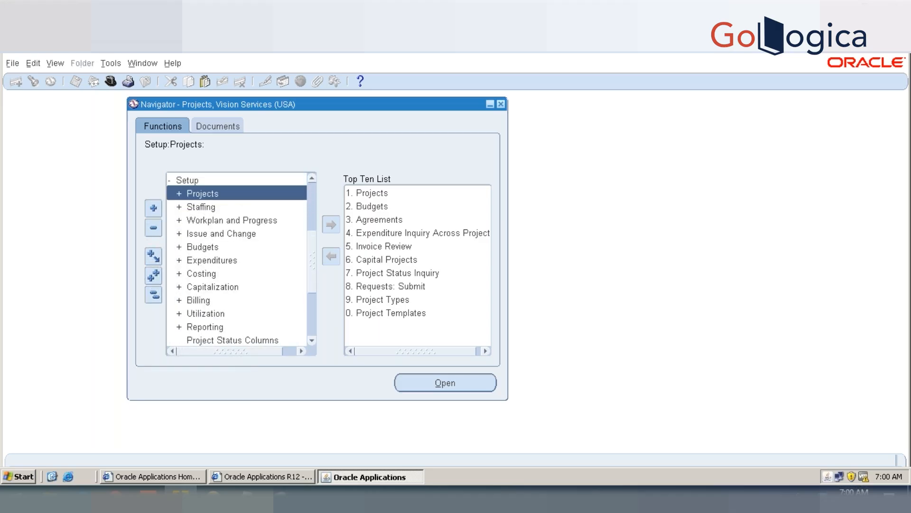
{"action": "left_click", "coordinate": [312, 179]}
{"action": "double_click", "coordinate": [241, 207]}
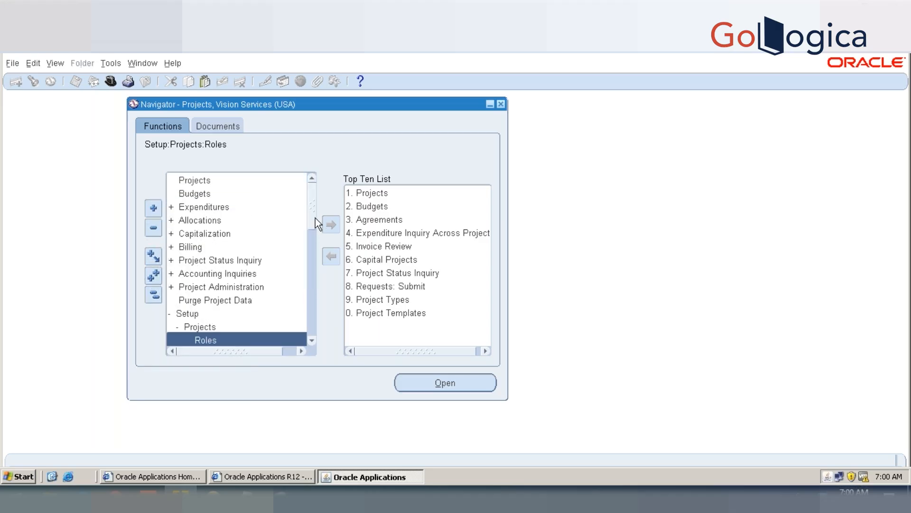
{"action": "left_click_drag", "start_coordinate": [315, 220], "coordinate": [315, 318]}
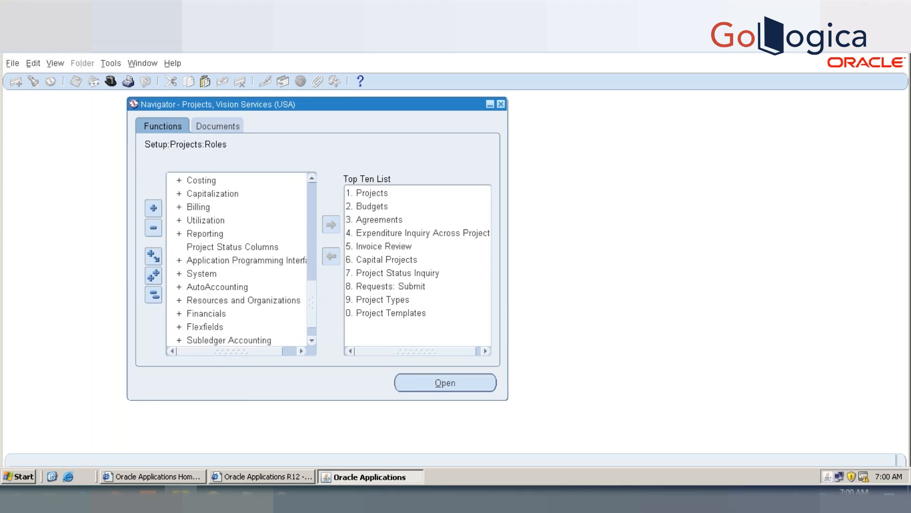
{"action": "scroll", "coordinate": [221, 257], "scroll_direction": "down", "scroll_amount": 1}
{"action": "double_click", "coordinate": [209, 260]}
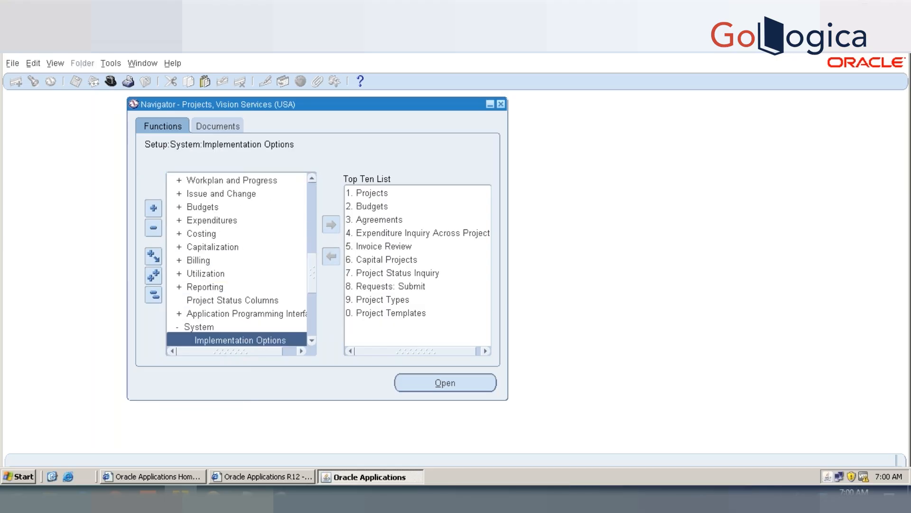
{"action": "left_click_drag", "start_coordinate": [311, 260], "coordinate": [311, 285]}
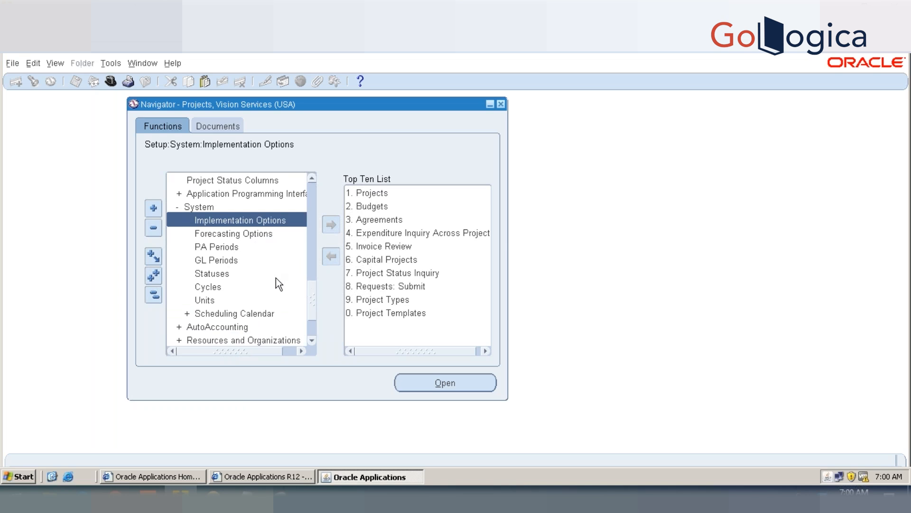
{"action": "double_click", "coordinate": [231, 273]}
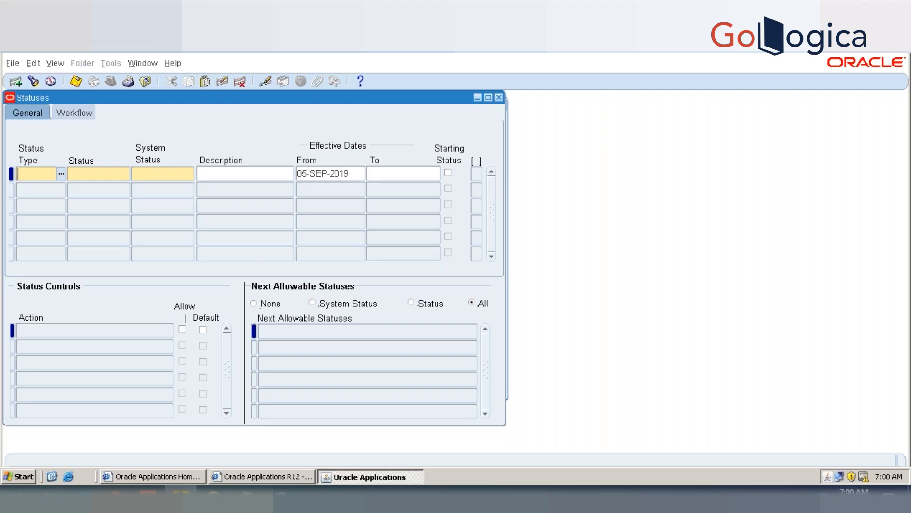
Step: Query the statuses whose status type is Project
{"action": "key", "text": "F11"}
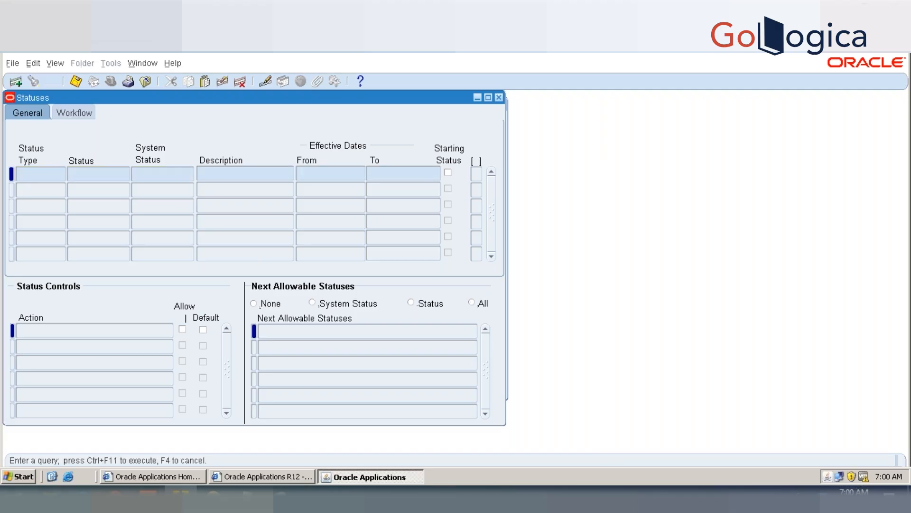
{"action": "type", "text": "pROJECT"}
{"action": "key", "text": "BackSpace"}
{"action": "key", "text": "BackSpace"}
{"action": "key", "text": "BackSpace"}
{"action": "key", "text": "BackSpace"}
{"action": "key", "text": "BackSpace"}
{"action": "key", "text": "BackSpace"}
{"action": "key", "text": "BackSpace"}
{"action": "type", "text": "Project"}
{"action": "key", "text": "ctrl+F11"}
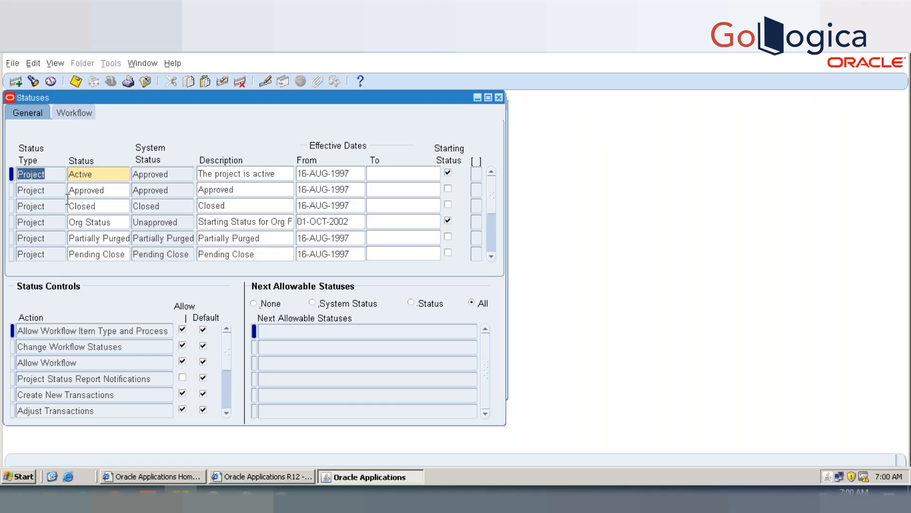
Step: Examine the project statuses alongside their system statuses, status controls and next allowable statuses
{"action": "double_click", "coordinate": [93, 174]}
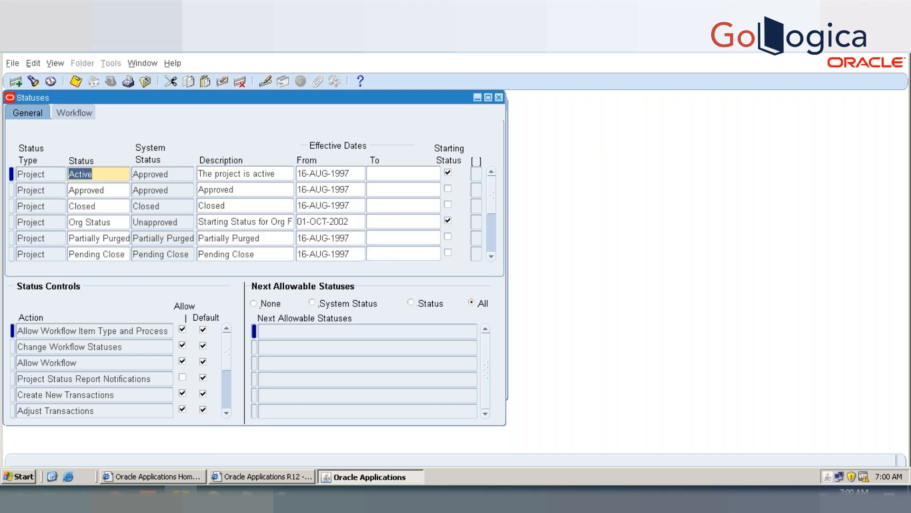
{"action": "double_click", "coordinate": [97, 189]}
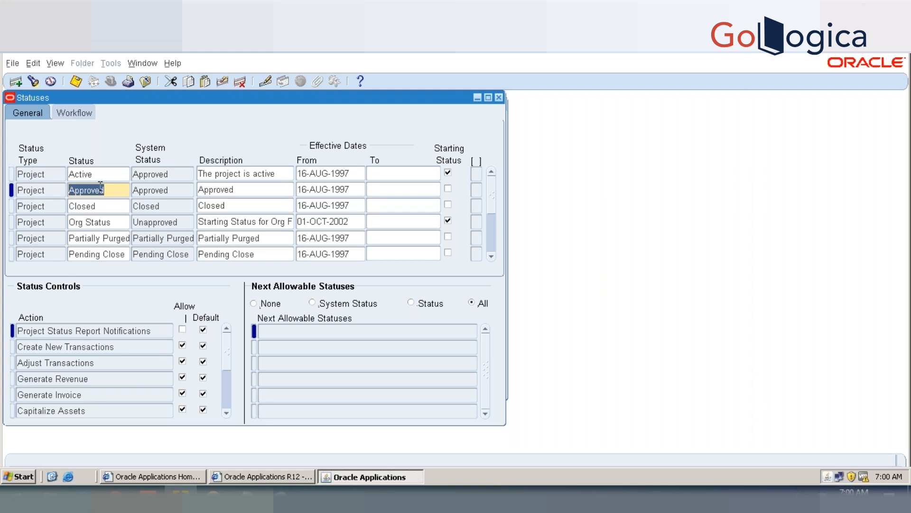
{"action": "key", "text": "Down"}
{"action": "key", "text": "Down"}
{"action": "key", "text": "Down"}
{"action": "key", "text": "Down"}
{"action": "key", "text": "Down"}
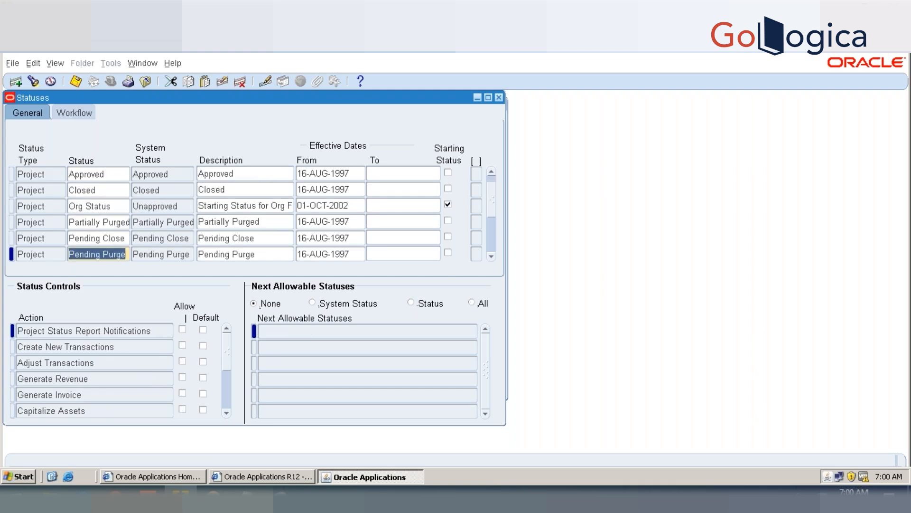
{"action": "left_click", "coordinate": [163, 172]}
{"action": "key", "text": "Down"}
{"action": "key", "text": "Down"}
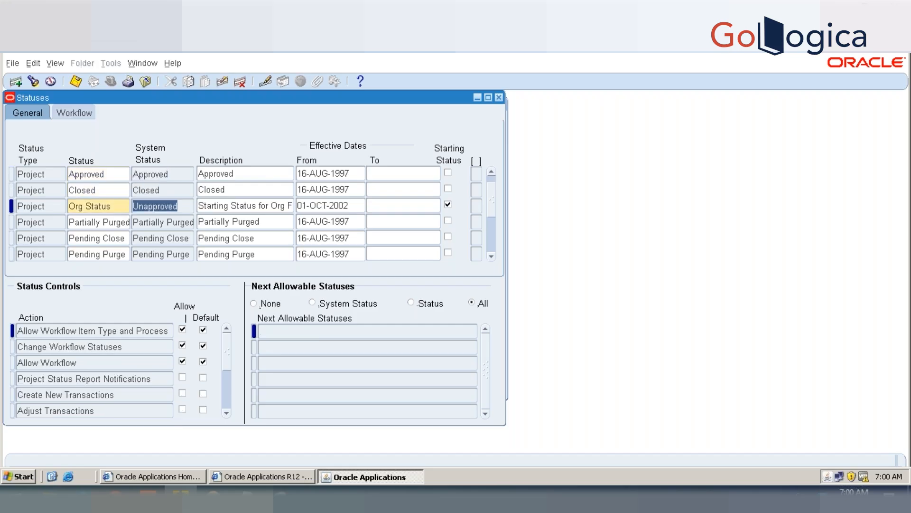
Step: Examine the remaining project statuses below Org Status together with their status controls and next allowable statuses
{"action": "key", "text": "Down"}
{"action": "key", "text": "Down"}
{"action": "key", "text": "Down"}
{"action": "key", "text": "Down"}
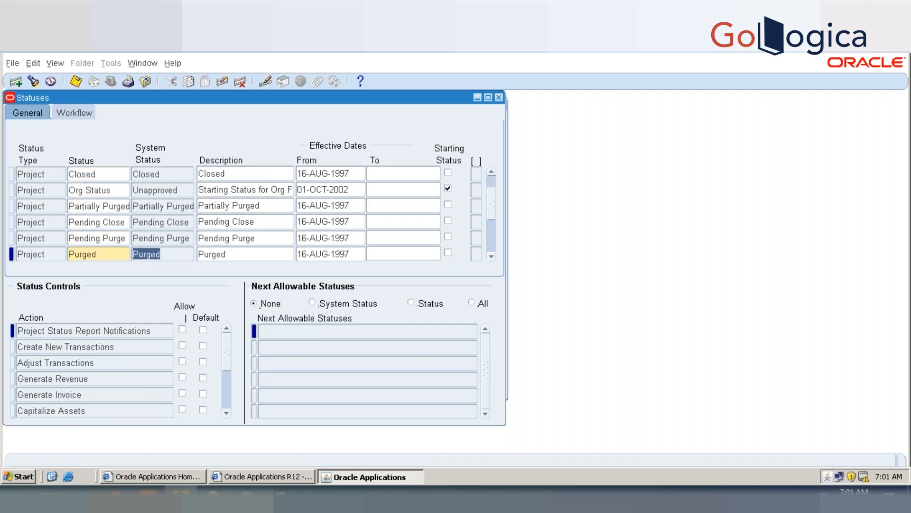
{"action": "key", "text": "Down"}
{"action": "key", "text": "Down"}
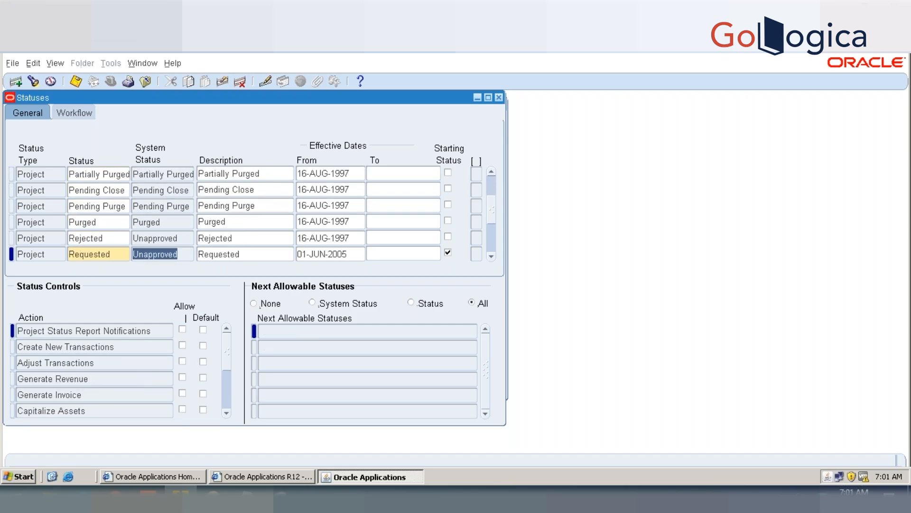
{"action": "key", "text": "Down"}
{"action": "key", "text": "Down"}
{"action": "key", "text": "Down"}
Step: Add a Project status named NGK START with the system status Approved at the end of the status list
{"action": "key", "text": "Up"}
{"action": "key", "text": "Down"}
{"action": "type", "text": "project"}
{"action": "key", "text": "Tab"}
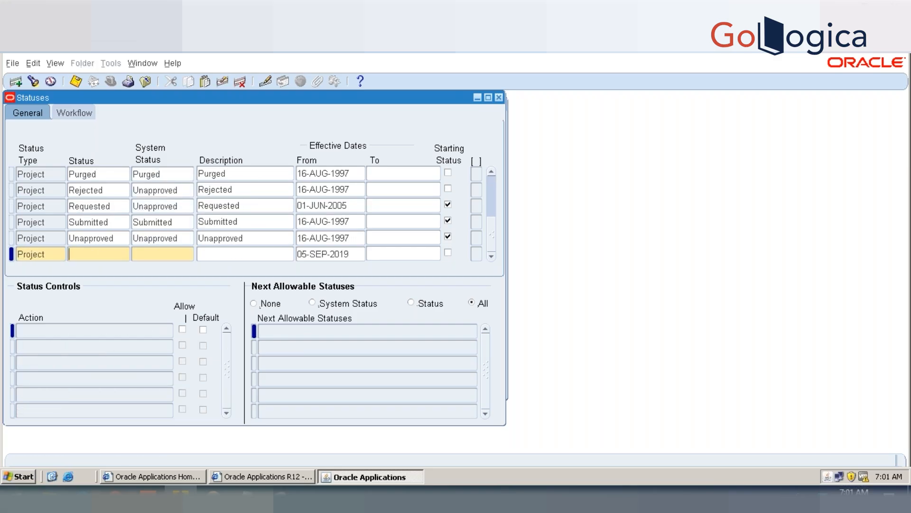
{"action": "type", "text": "NGK START"}
{"action": "key", "text": "Tab"}
{"action": "key", "text": "ctrl+l"}
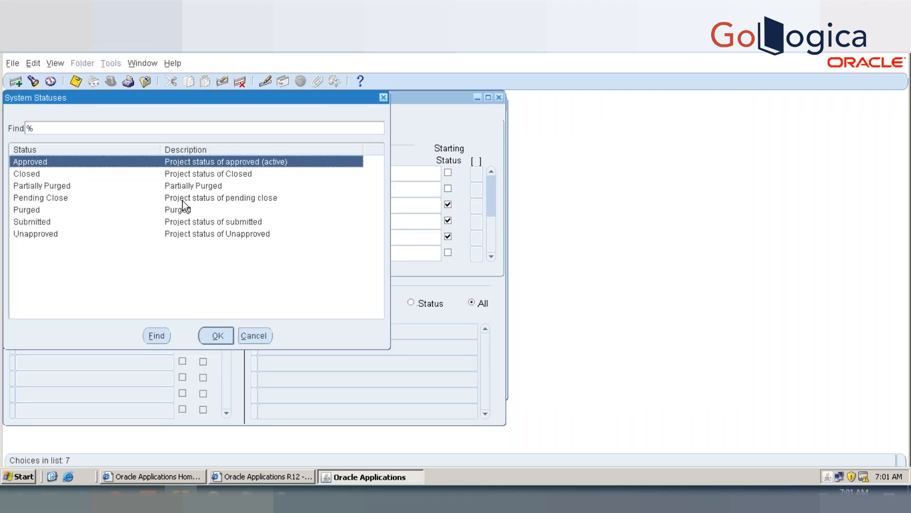
{"action": "double_click", "coordinate": [189, 161]}
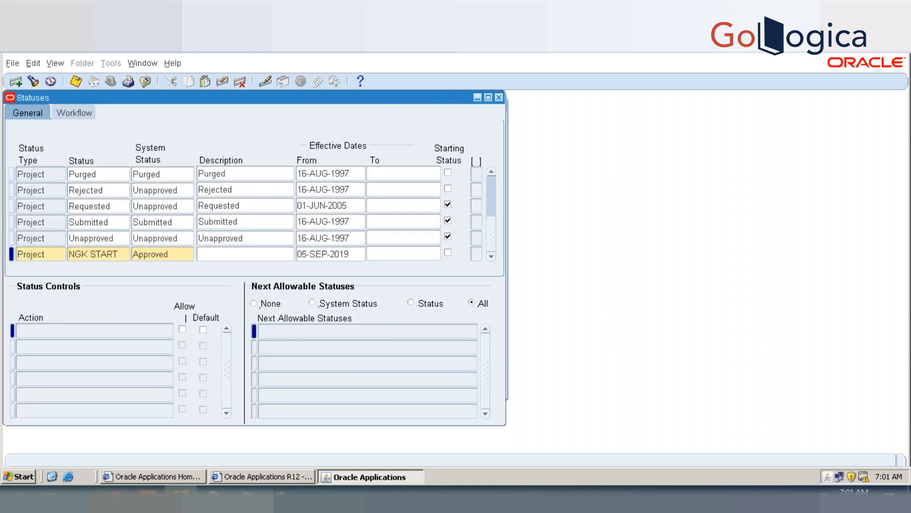
Step: Enter PGK START STATUS as the description of the NGK START status
{"action": "type", "text": "PGK START STATUS"}
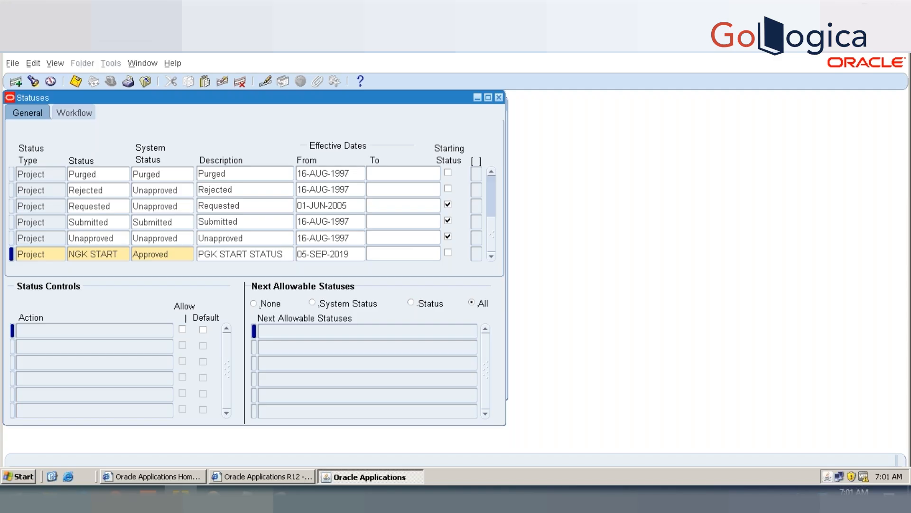
Step: Make the NGK START status effective from 01-JAN-2019, mark it as a starting status and save
{"action": "key", "text": "Tab"}
{"action": "type", "text": "01-JAN-2019"}
{"action": "key", "text": "Tab"}
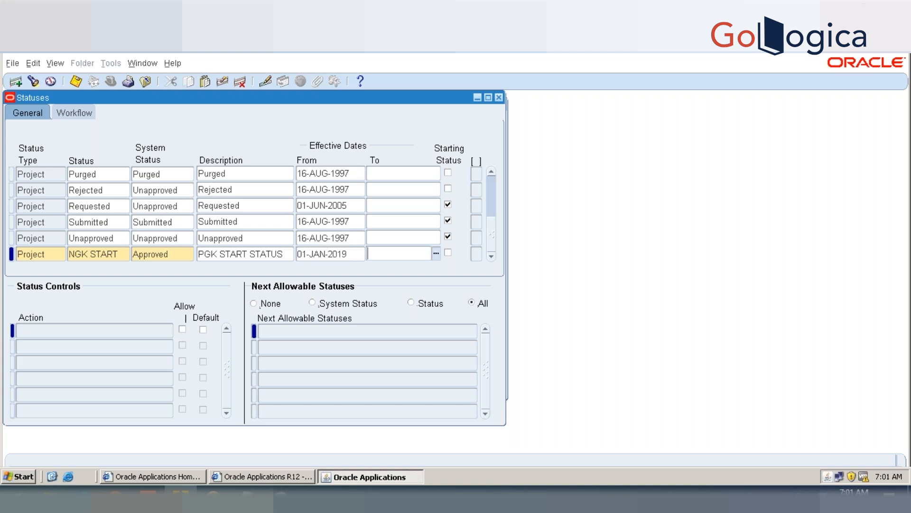
{"action": "left_click", "coordinate": [449, 253]}
{"action": "key", "text": "ctrl+s"}
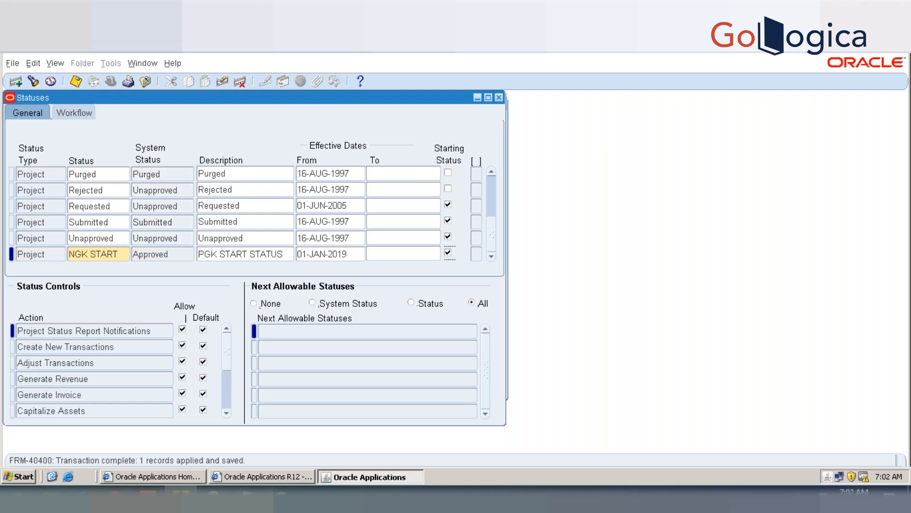
Step: Examine the status control actions of NGK START, from Project Status Report Notifications down to Create Burden Transactions
{"action": "left_click", "coordinate": [130, 331]}
{"action": "key", "text": "Down"}
{"action": "key", "text": "Down"}
{"action": "key", "text": "Down"}
{"action": "key", "text": "Down"}
{"action": "key", "text": "Down"}
{"action": "key", "text": "Down"}
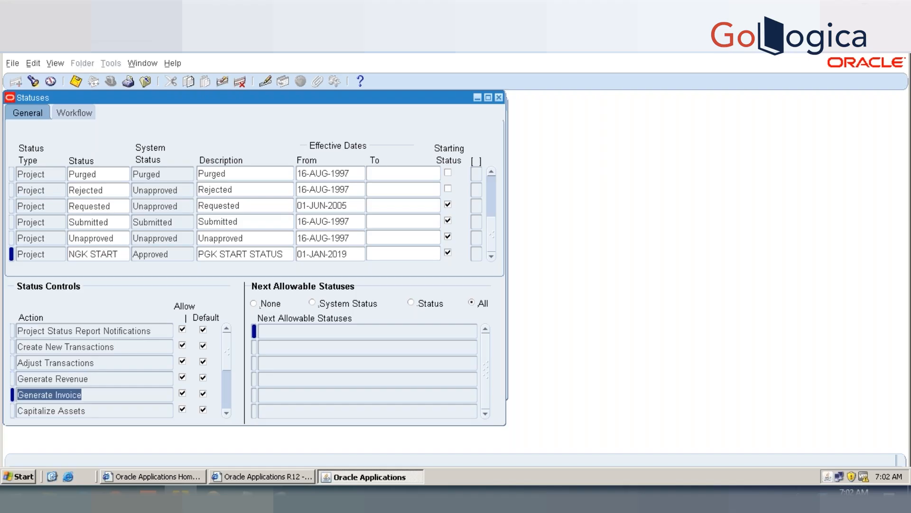
{"action": "key", "text": "Down"}
{"action": "key", "text": "Down"}
{"action": "key", "text": "Down"}
{"action": "key", "text": "Down"}
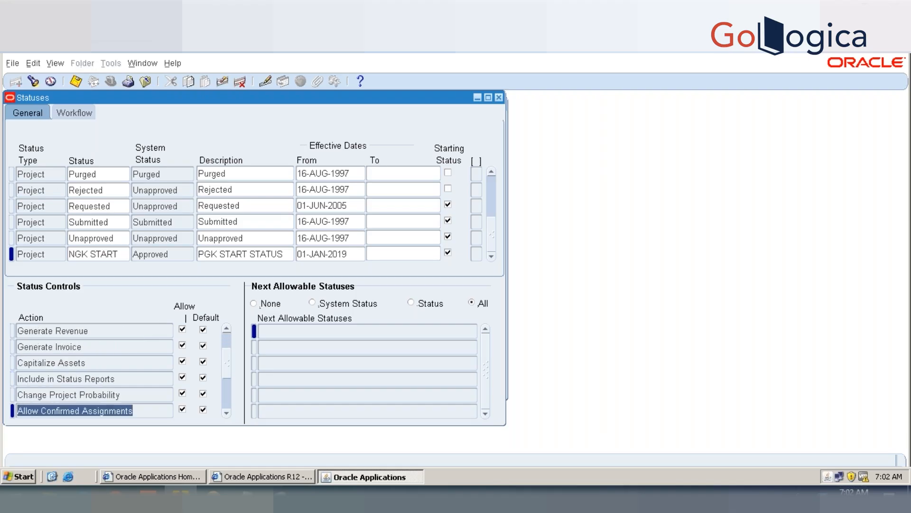
{"action": "key", "text": "Down"}
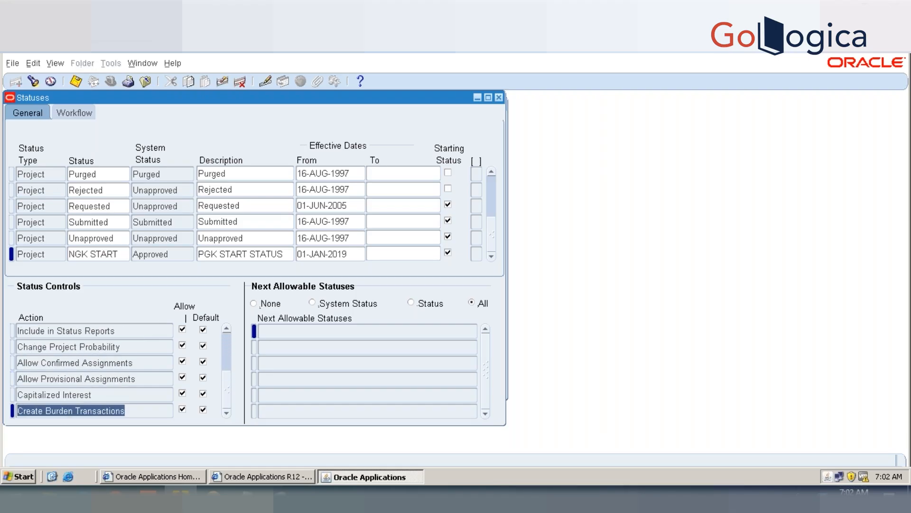
{"action": "key", "text": "Down"}
{"action": "key", "text": "Return"}
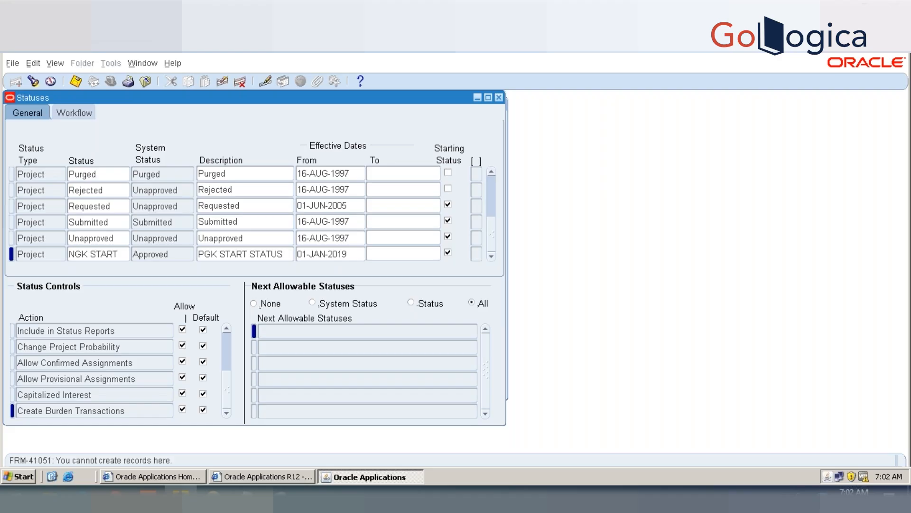
{"action": "key", "text": "Up"}
{"action": "key", "text": "Up"}
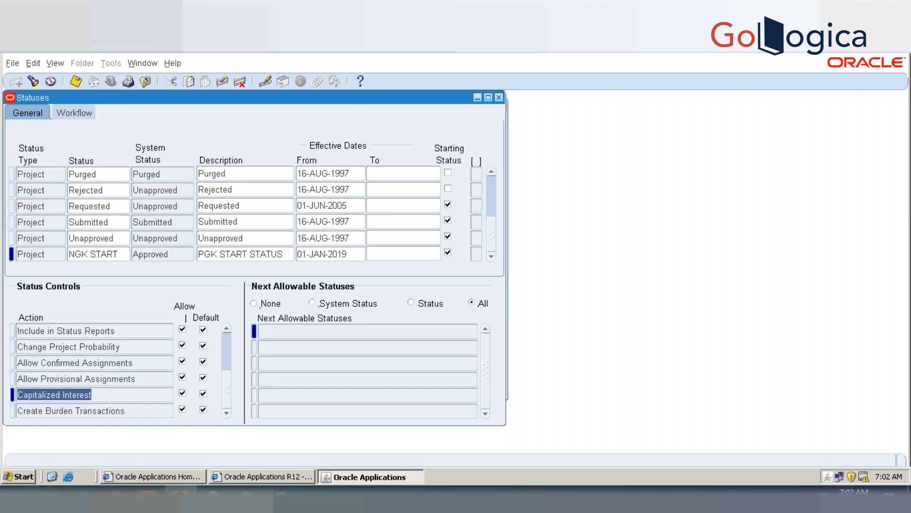
{"action": "key", "text": "Up"}
{"action": "key", "text": "Up"}
{"action": "key", "text": "Up"}
{"action": "key", "text": "Up"}
{"action": "key", "text": "Up"}
{"action": "key", "text": "Up"}
{"action": "key", "text": "Up"}
{"action": "key", "text": "Up"}
{"action": "key", "text": "Up"}
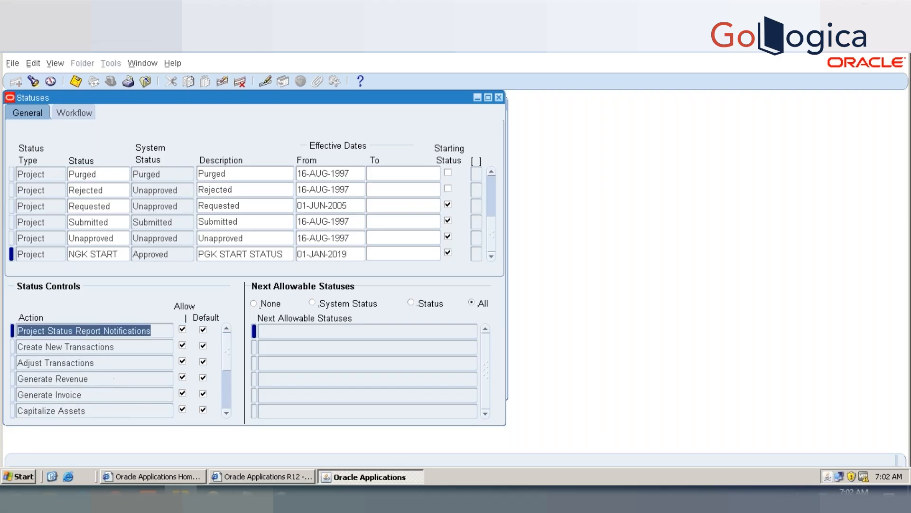
{"action": "key", "text": "Up"}
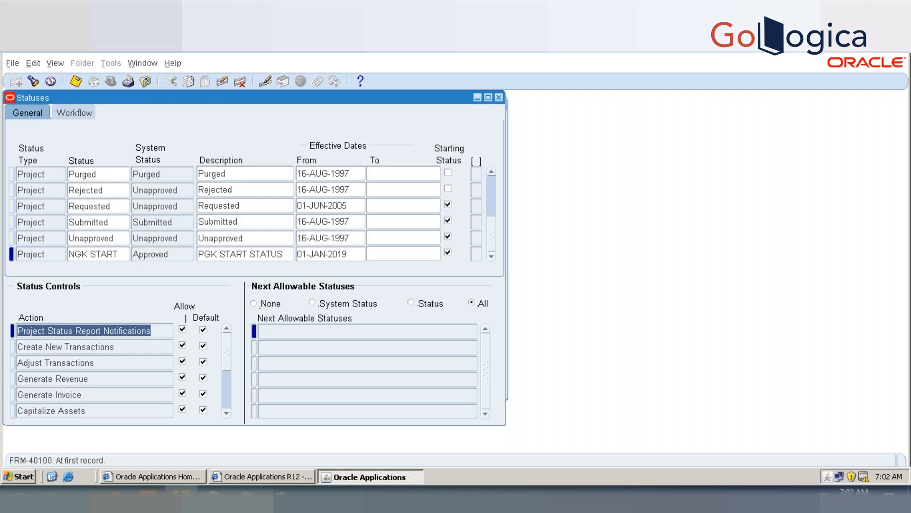
{"action": "key", "text": "Down"}
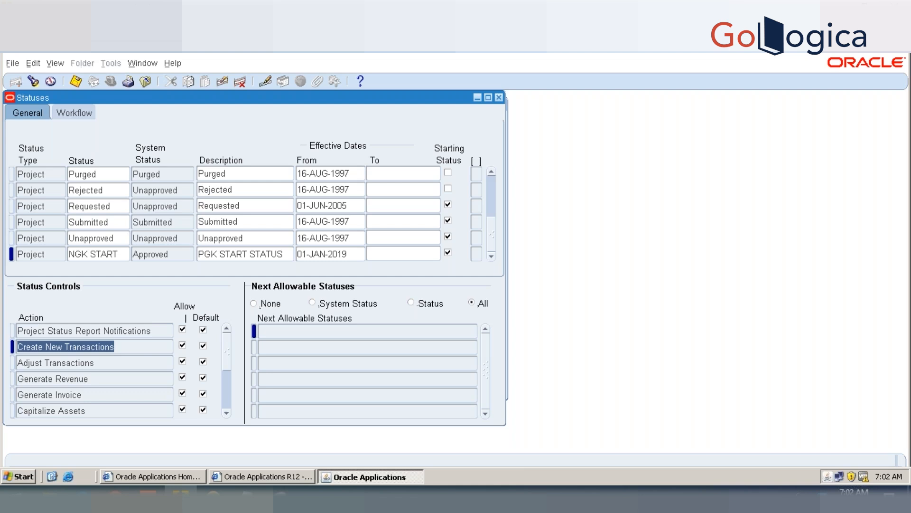
{"action": "key", "text": "Down"}
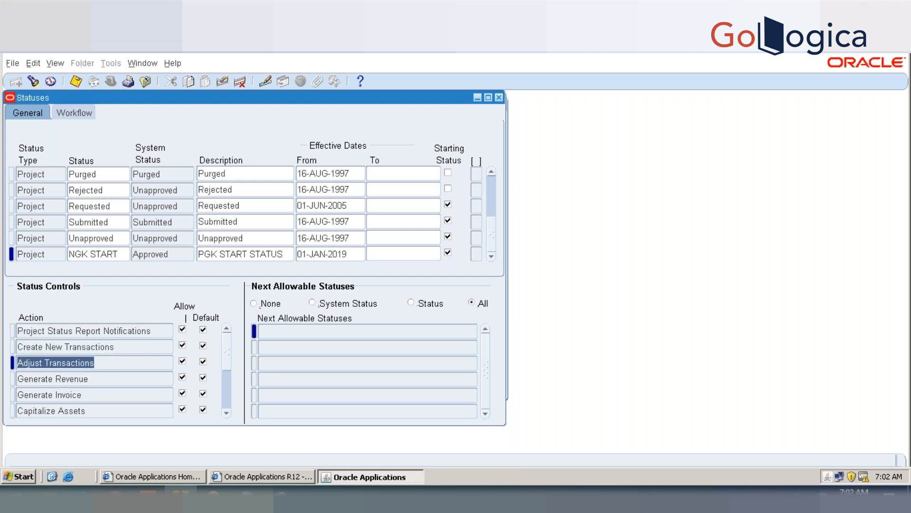
{"action": "key", "text": "Down"}
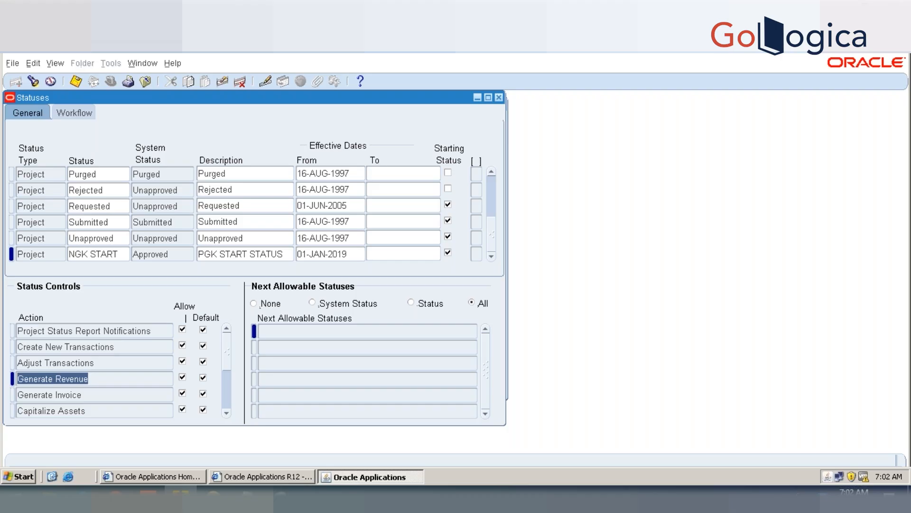
{"action": "key", "text": "Down"}
{"action": "key", "text": "Down"}
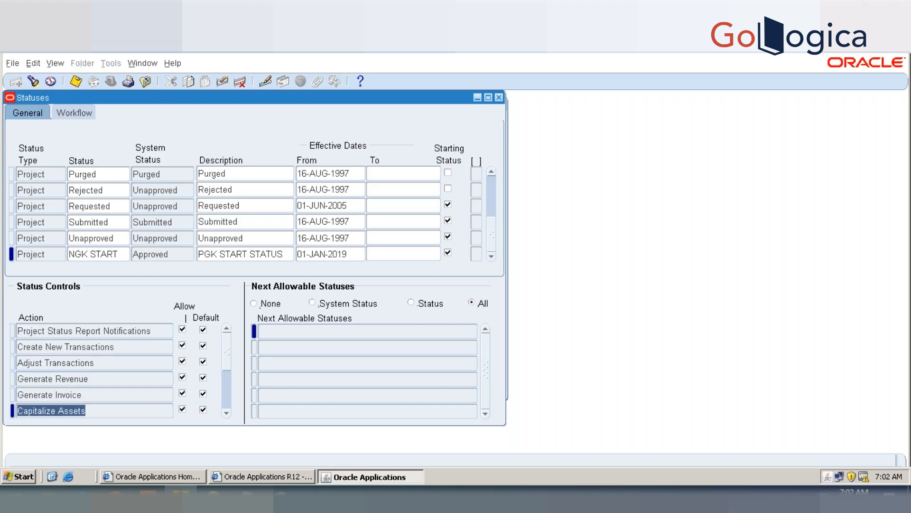
{"action": "key", "text": "Down"}
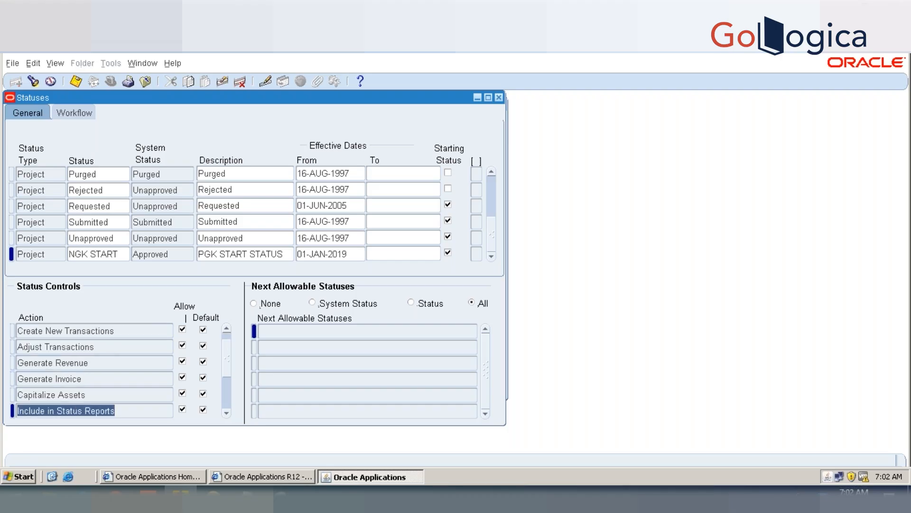
{"action": "key", "text": "Down"}
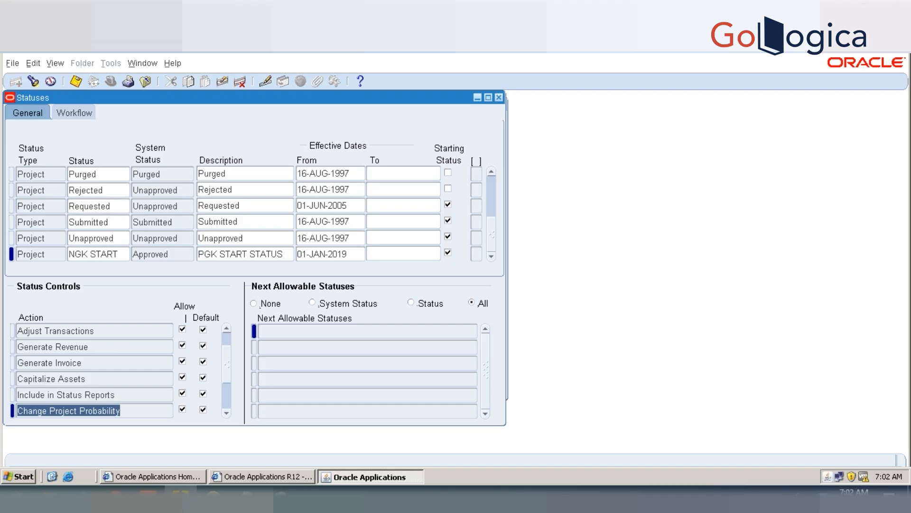
{"action": "key", "text": "Down"}
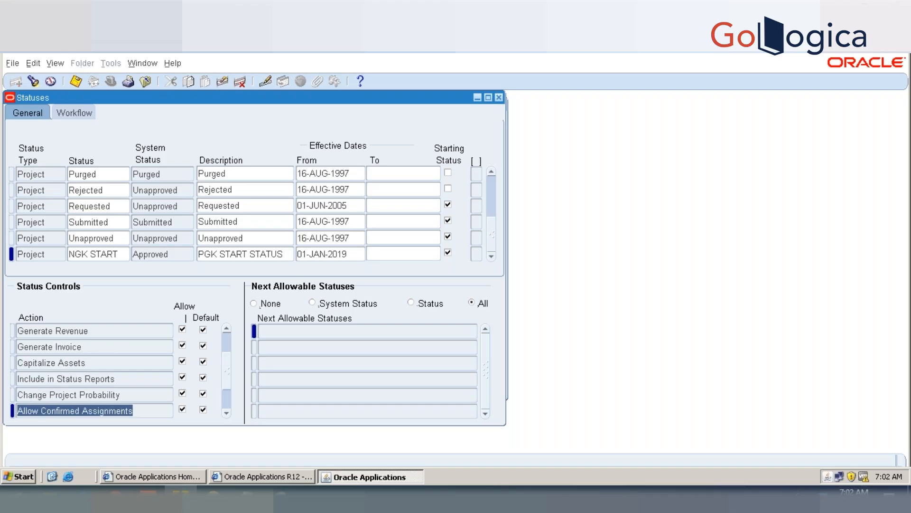
Step: Disallow Change Project Probability, Allow Confirmed Assignments and Allow Provisional Assignments for the NGK START status and save
{"action": "left_click", "coordinate": [182, 391]}
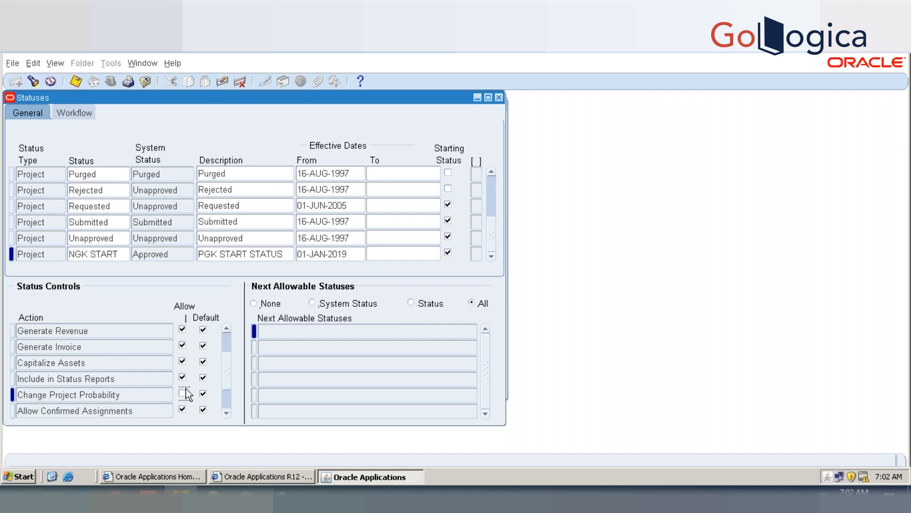
{"action": "left_click", "coordinate": [204, 392]}
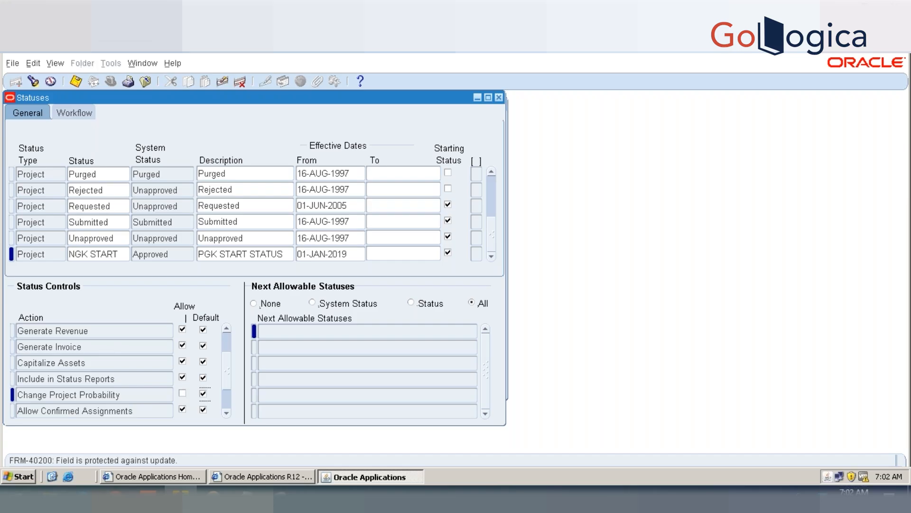
{"action": "left_click", "coordinate": [133, 409]}
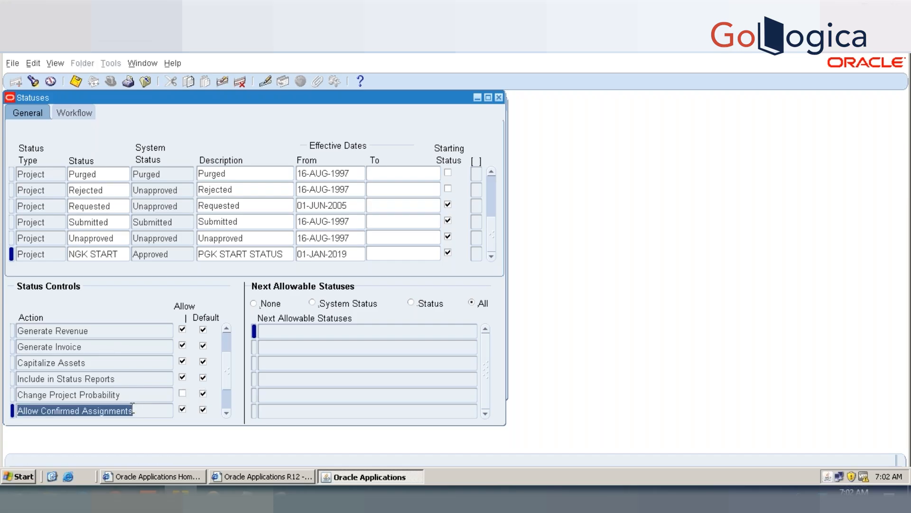
{"action": "left_click", "coordinate": [170, 63]}
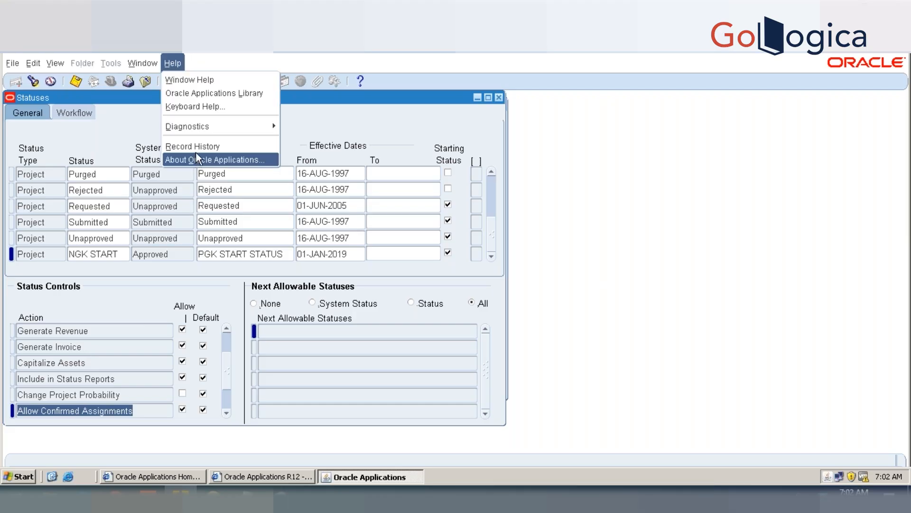
{"action": "left_click", "coordinate": [183, 410]}
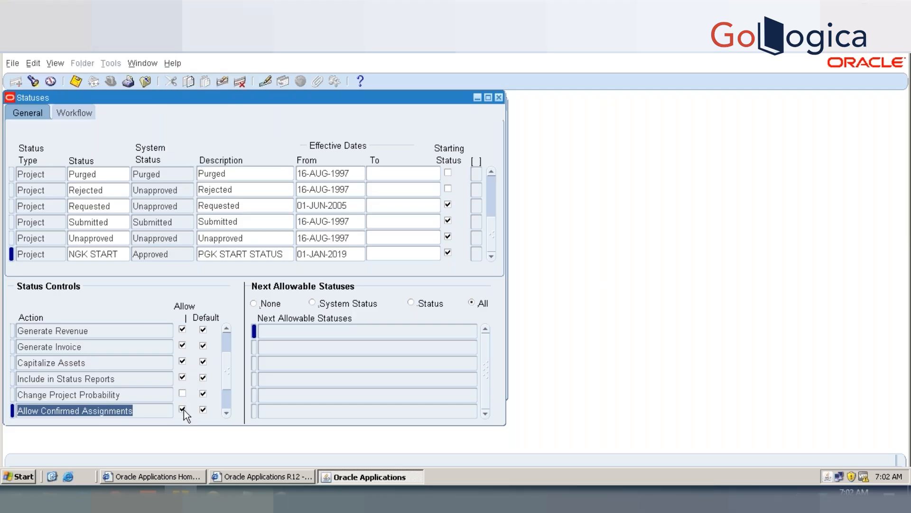
{"action": "left_click", "coordinate": [183, 409]}
{"action": "left_click", "coordinate": [227, 412]}
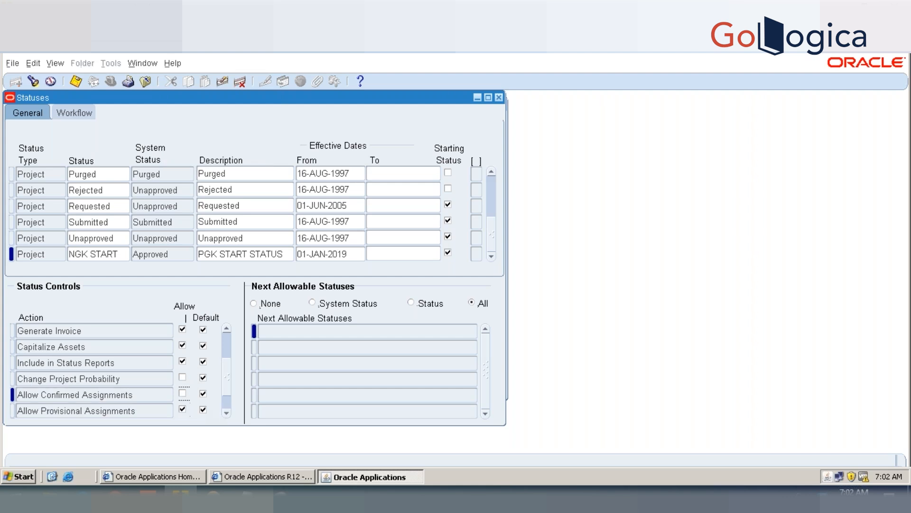
{"action": "double_click", "coordinate": [226, 413]}
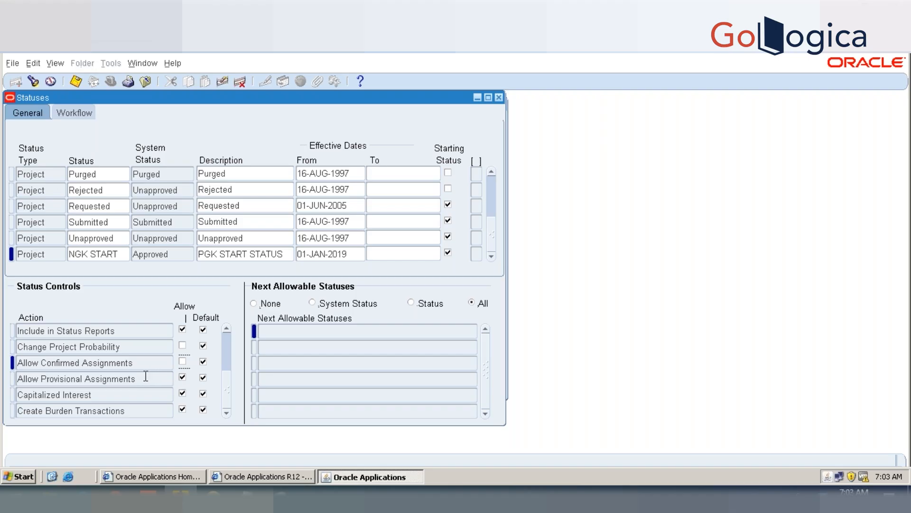
{"action": "left_click", "coordinate": [182, 377]}
{"action": "key", "text": "ctrl+s"}
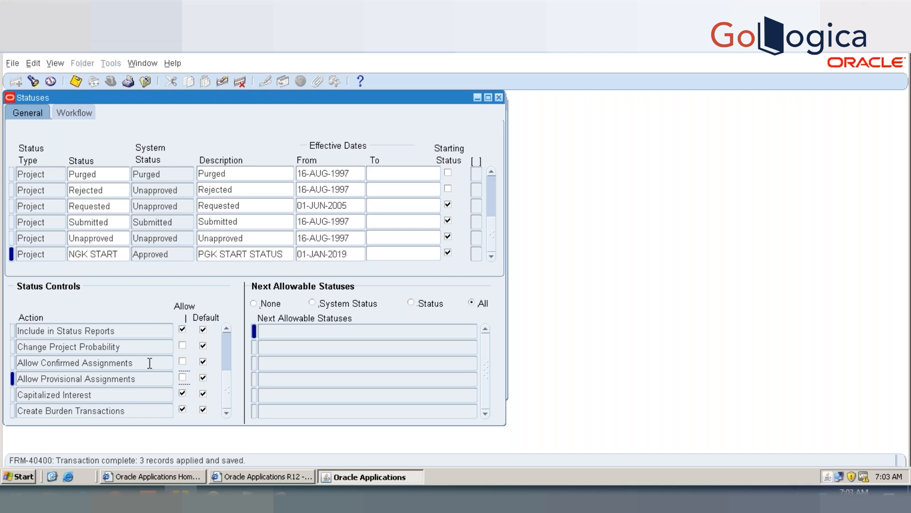
Step: Recheck the NGK START status controls from Include in Status Reports back up to the first action
{"action": "left_click", "coordinate": [146, 330]}
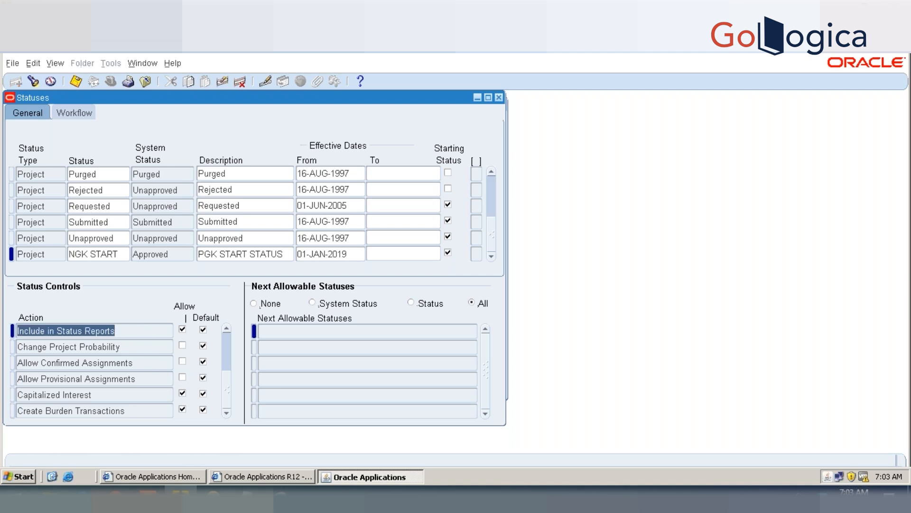
{"action": "key", "text": "Up"}
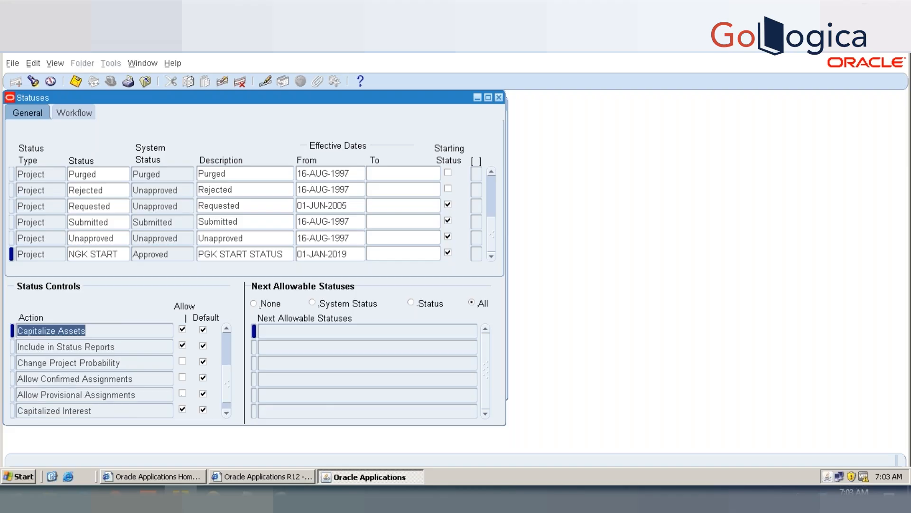
{"action": "key", "text": "Up"}
{"action": "key", "text": "Up"}
{"action": "key", "text": "Up"}
{"action": "key", "text": "Up"}
{"action": "key", "text": "Up"}
{"action": "key", "text": "Up"}
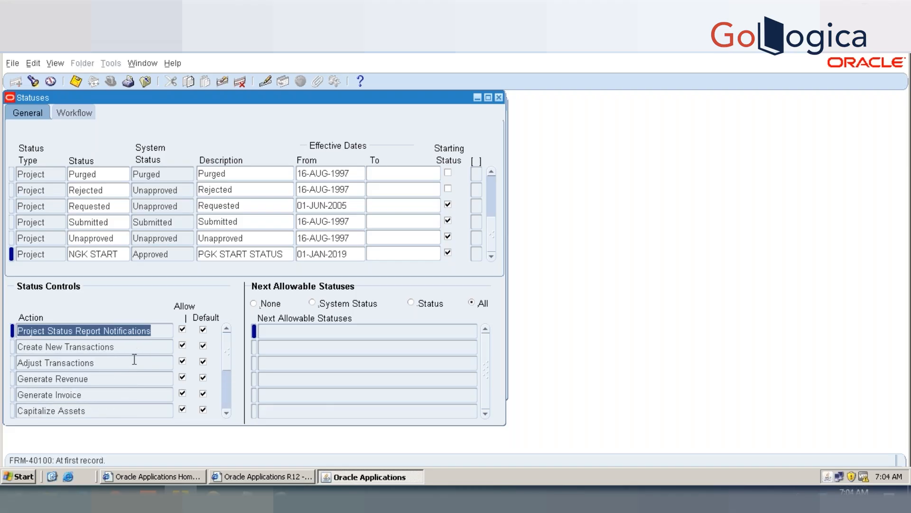
Step: Restrict NGK START's next allowable statuses to individually listed statuses, add Approved and save
{"action": "key", "text": "ctrl+s"}
{"action": "left_click", "coordinate": [47, 254]}
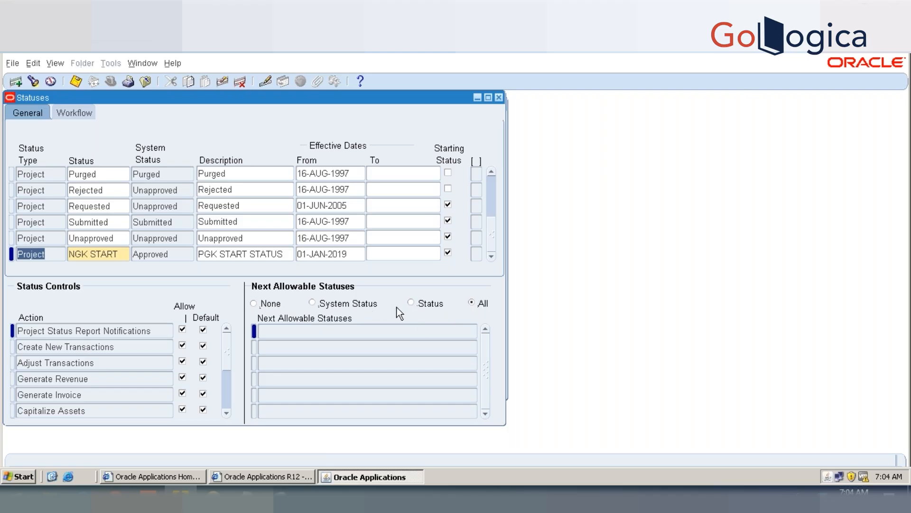
{"action": "left_click", "coordinate": [411, 302]}
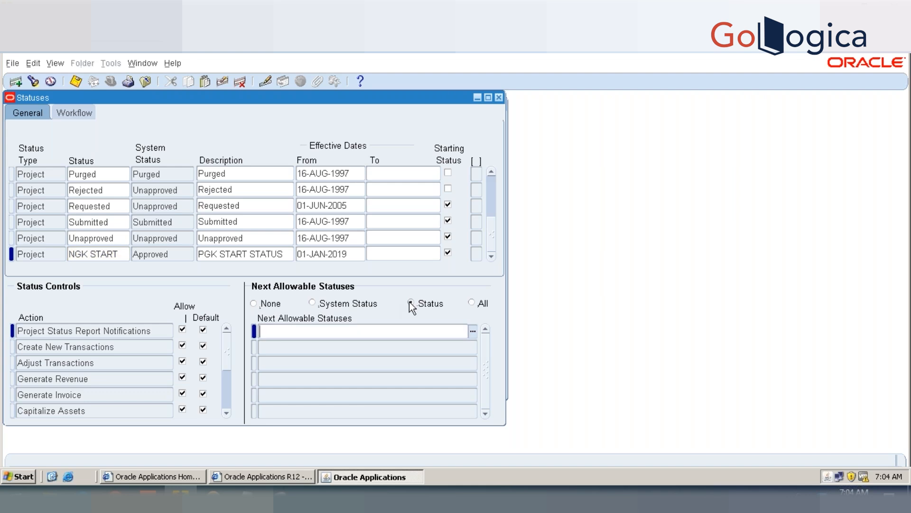
{"action": "double_click", "coordinate": [388, 330]}
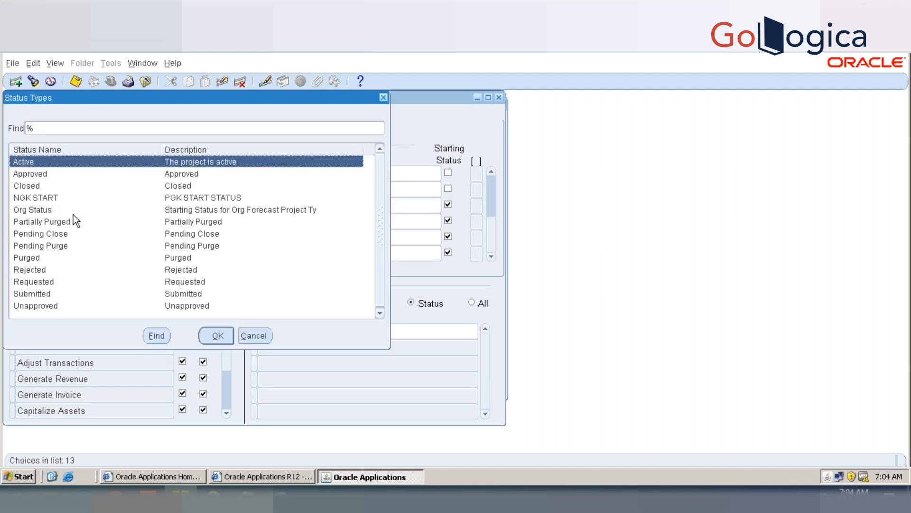
{"action": "double_click", "coordinate": [57, 173]}
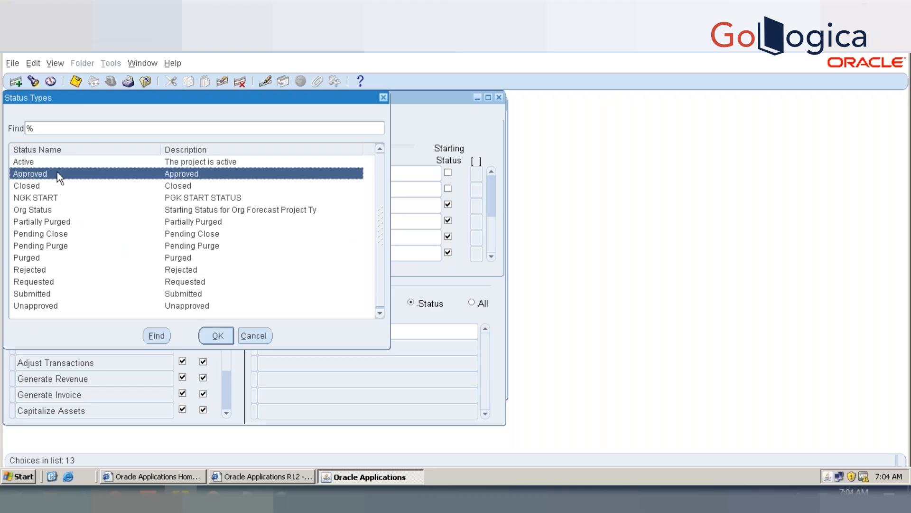
{"action": "left_click", "coordinate": [276, 347]}
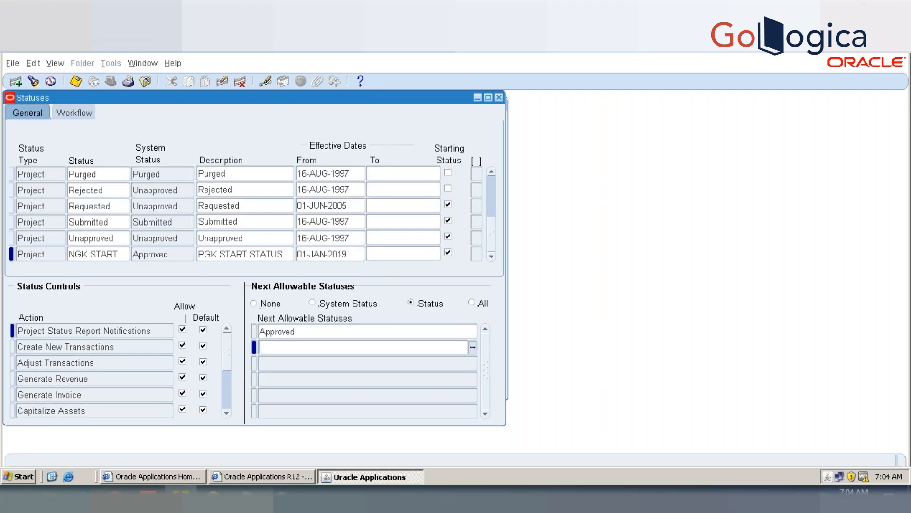
{"action": "left_click", "coordinate": [379, 333]}
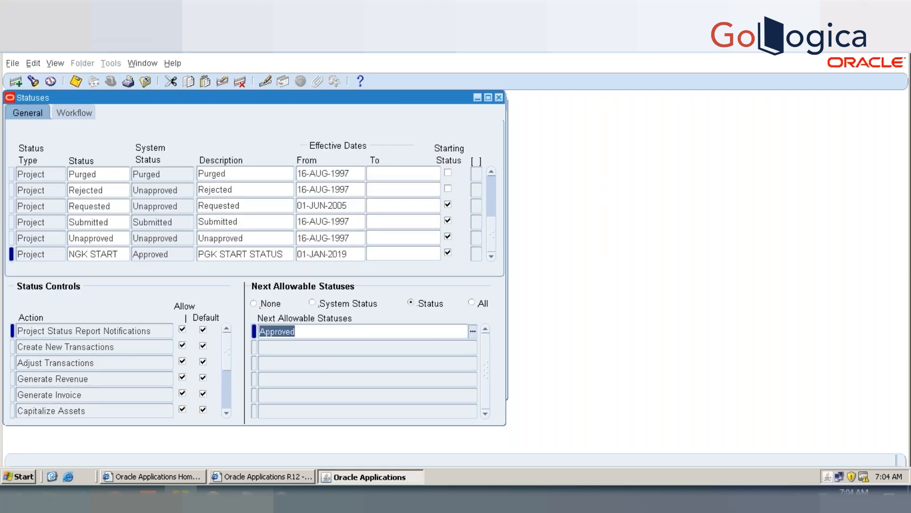
{"action": "key", "text": "ctrl+s"}
Step: Add a new status record of type Project below NGK START
{"action": "left_click", "coordinate": [51, 253]}
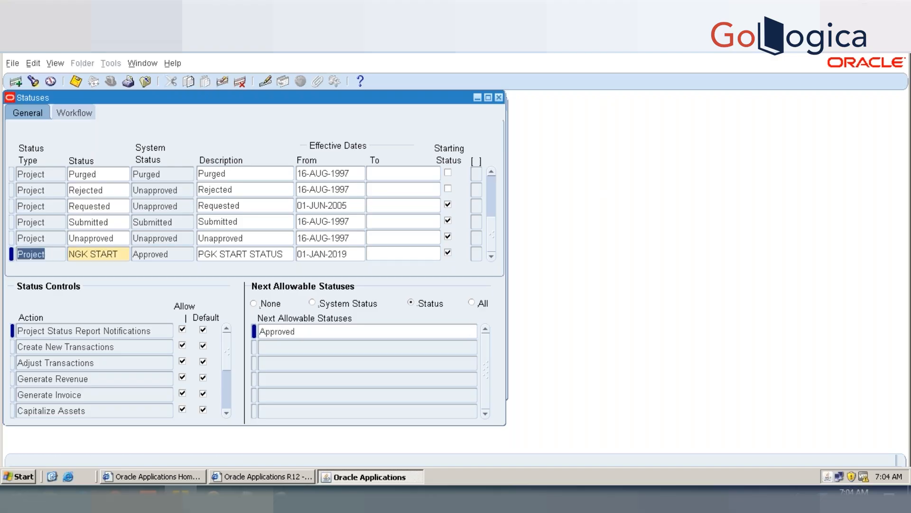
{"action": "key", "text": "Down"}
{"action": "type", "text": "PROJECT"}
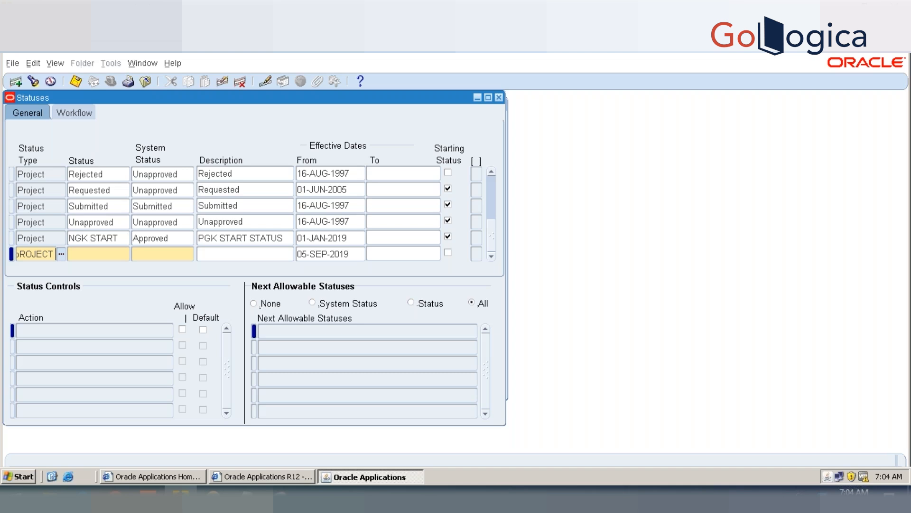
{"action": "key", "text": "Tab"}
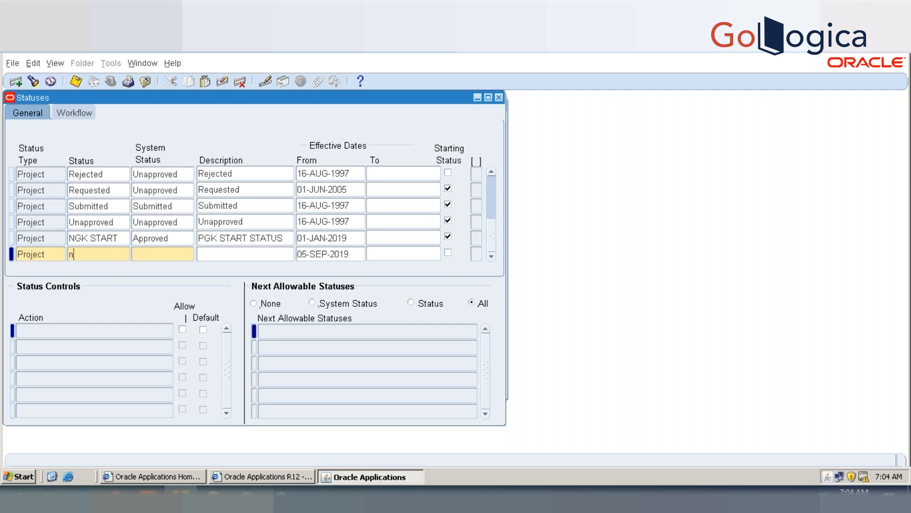
Step: Name the new project status PGK PENDING CLOSE
{"action": "type", "text": "pg"}
{"action": "key", "text": "BackSpace"}
{"action": "key", "text": "BackSpace"}
{"action": "type", "text": "PGK"}
{"action": "key", "text": "Tab"}
{"action": "key", "text": "shift+Tab"}
{"action": "key", "text": "BackSpace"}
{"action": "type", "text": "PGK A"}
{"action": "key", "text": "BackSpace"}
{"action": "type", "text": "PENDING CLOSE"}
{"action": "key", "text": "Tab"}
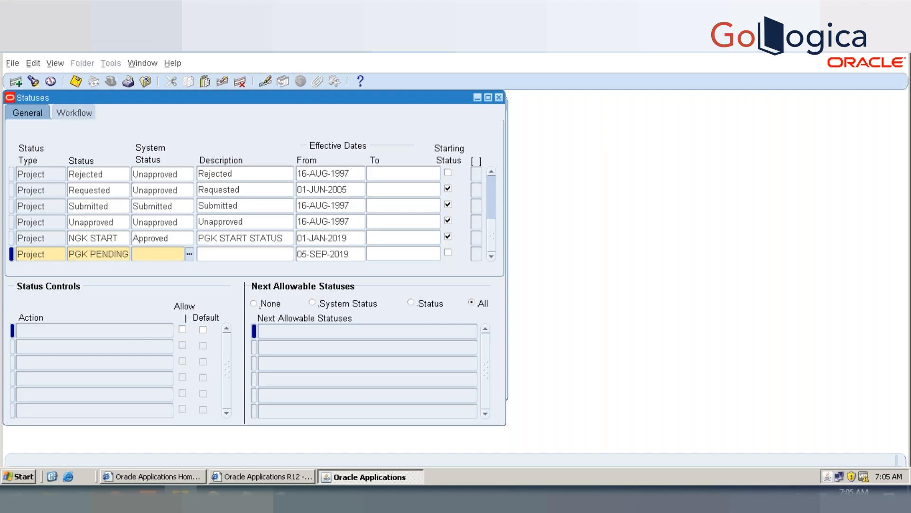
Step: Give the new status system status Approved, description PGK PENDING CLOSE and effective date 01-JAN-2019, and save it
{"action": "key", "text": "ctrl+l"}
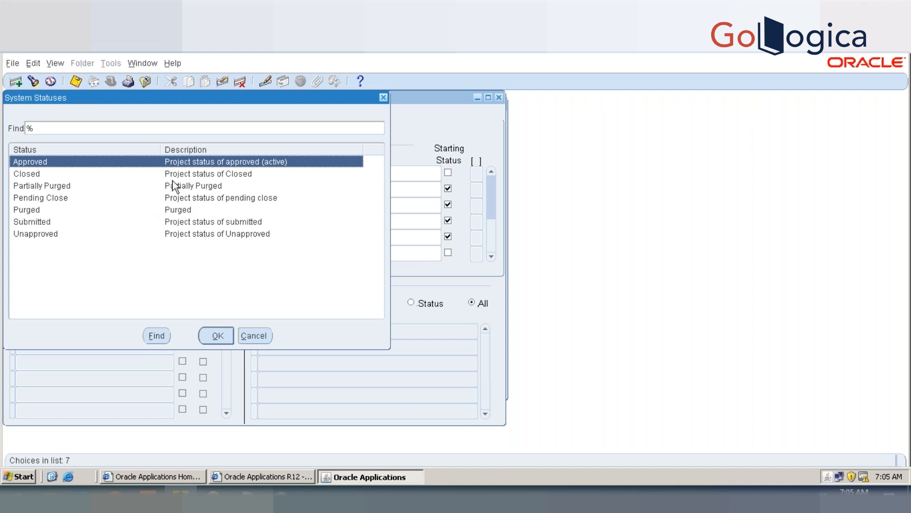
{"action": "double_click", "coordinate": [178, 162]}
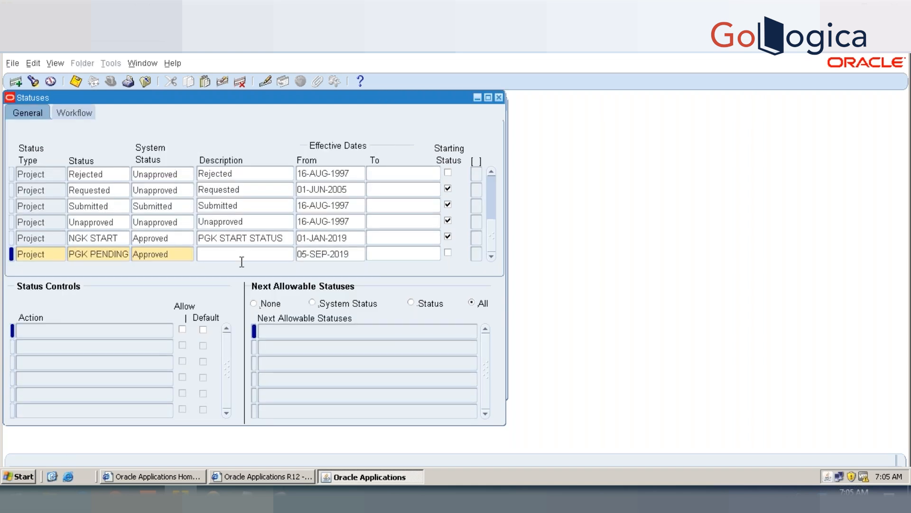
{"action": "type", "text": "PGK PENDING CLOSE"}
{"action": "key", "text": "Tab"}
{"action": "type", "text": "01-JAN-2019"}
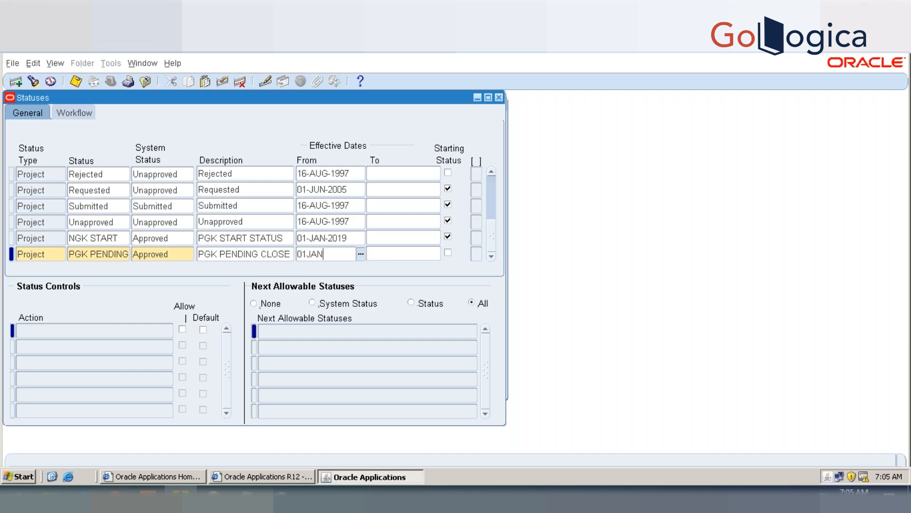
{"action": "key", "text": "Tab"}
{"action": "key", "text": "ctrl+s"}
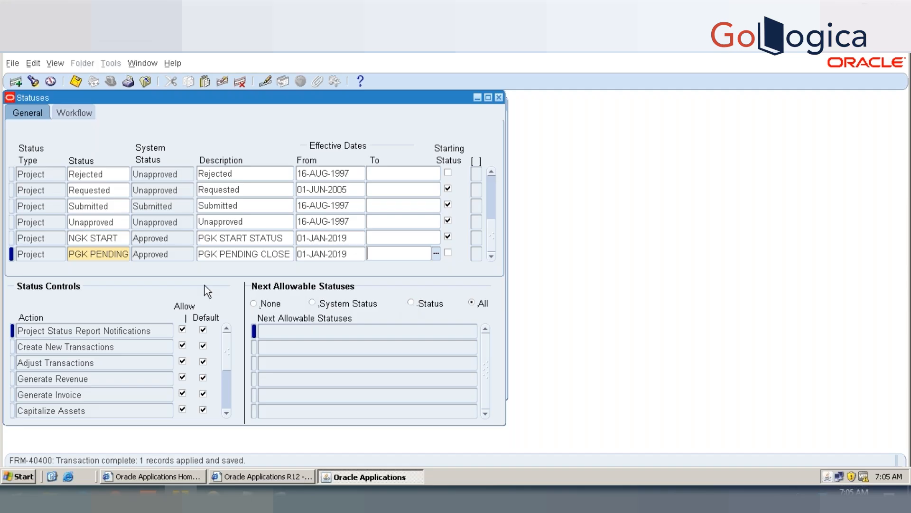
Step: Replace NGK START's next allowable status with PGK PENDING CLOSE and save
{"action": "left_click", "coordinate": [42, 240]}
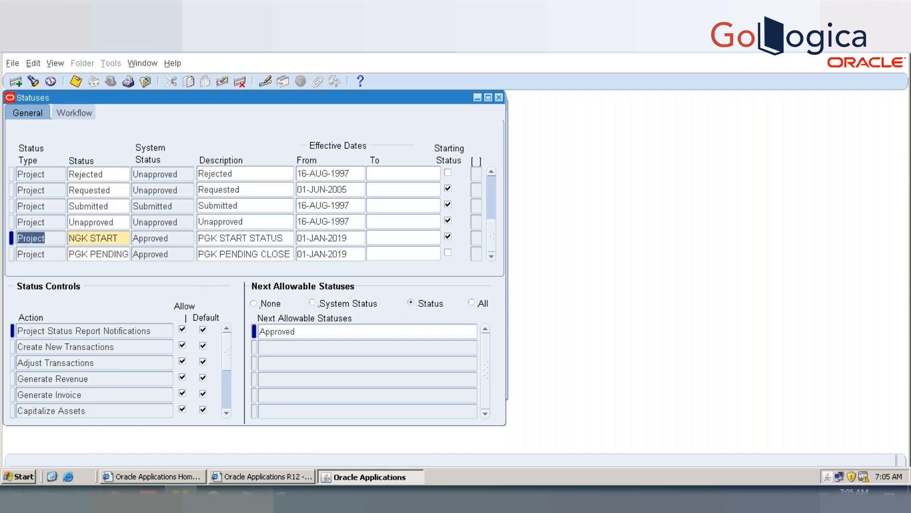
{"action": "left_click", "coordinate": [304, 335]}
{"action": "type", "text": "PGK P"}
{"action": "key", "text": "Tab"}
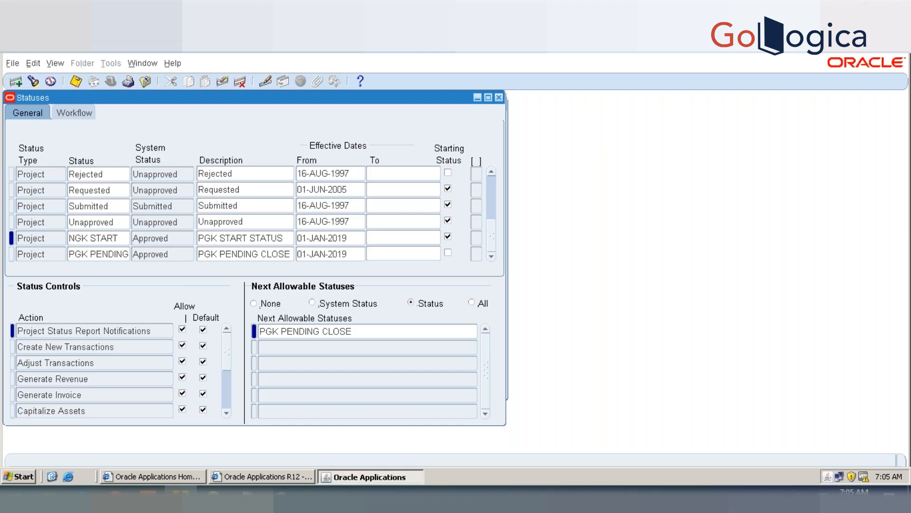
{"action": "key", "text": "ctrl+s"}
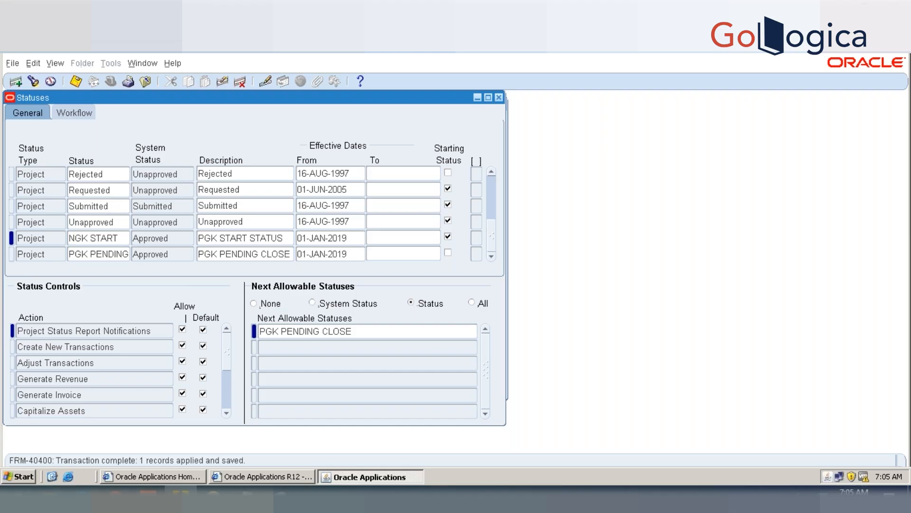
Step: Try to delete the PGK PENDING CLOSE status record
{"action": "left_click", "coordinate": [171, 254]}
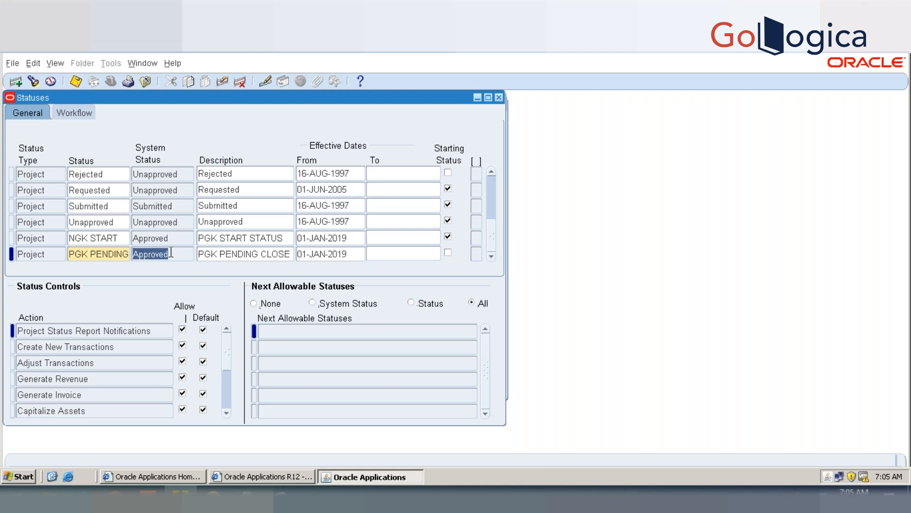
{"action": "left_click", "coordinate": [241, 82]}
{"action": "left_click", "coordinate": [558, 296]}
Step: Add another status of type Project named PGK CLOSE below PGK PENDING CLOSE
{"action": "key", "text": "ctrl+Down"}
{"action": "type", "text": "PROJECT"}
{"action": "key", "text": "Tab"}
{"action": "type", "text": "PGK CLOSE"}
{"action": "key", "text": "Tab"}
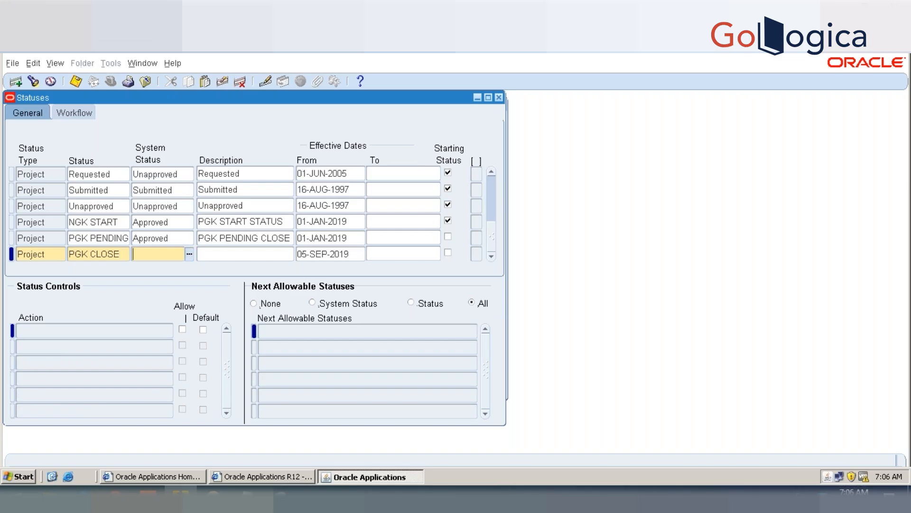
Step: Give PGK CLOSE the system status Closed, description PGK CLOSED and effective date 01-JAN-2019, and save it
{"action": "key", "text": "ctrl+l"}
{"action": "double_click", "coordinate": [29, 175]}
{"action": "type", "text": "PGK CLOSED"}
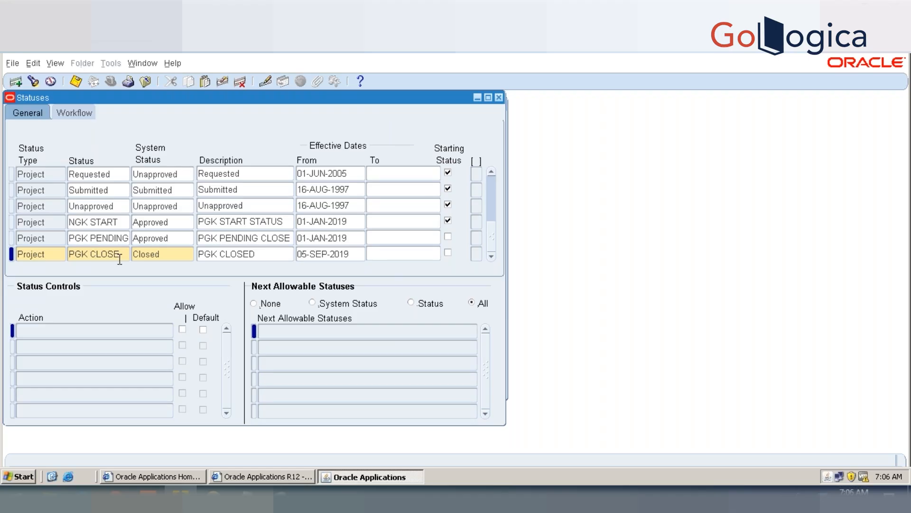
{"action": "key", "text": "Tab"}
{"action": "type", "text": "01-JAN-2019"}
{"action": "key", "text": "Tab"}
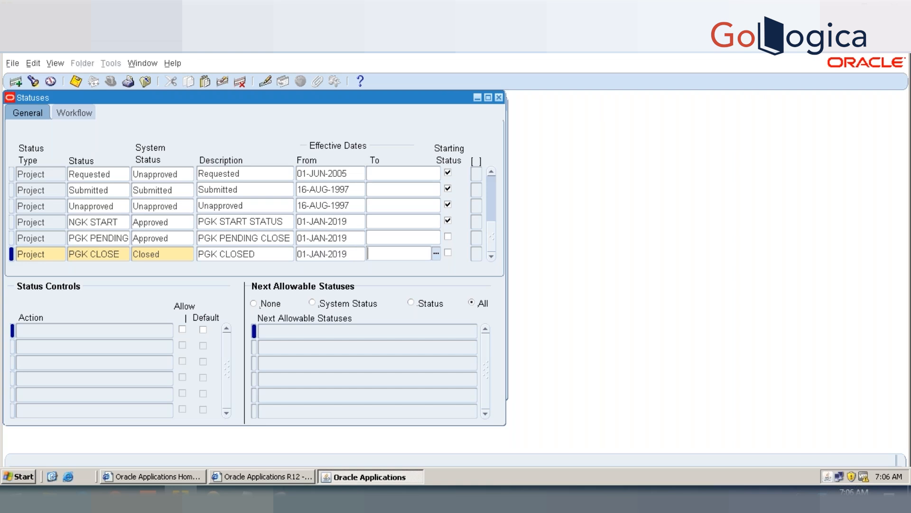
{"action": "key", "text": "ctrl+s"}
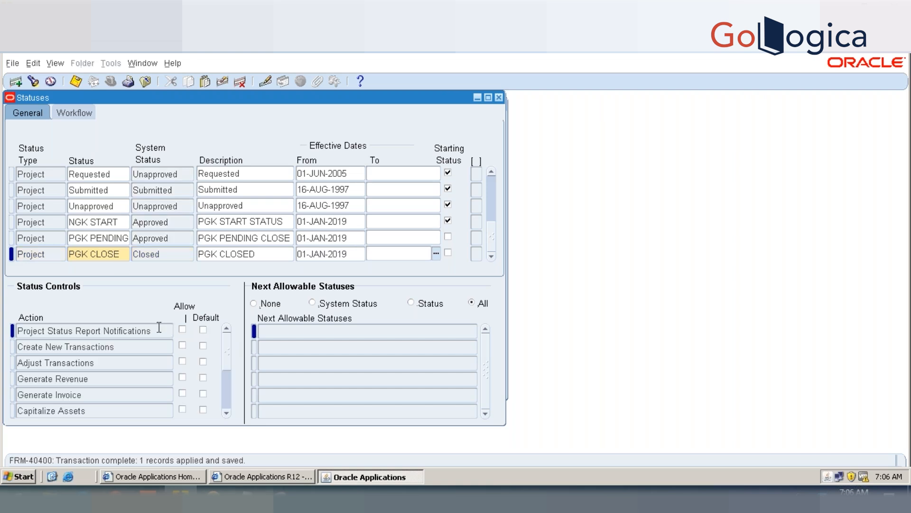
Step: Retry deleting the PGK PENDING CLOSE status
{"action": "left_click", "coordinate": [119, 239]}
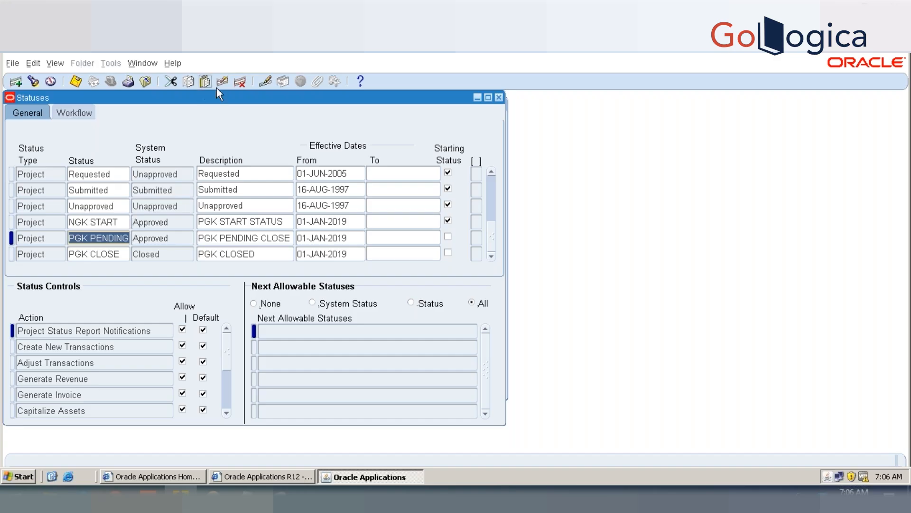
{"action": "left_click", "coordinate": [244, 85]}
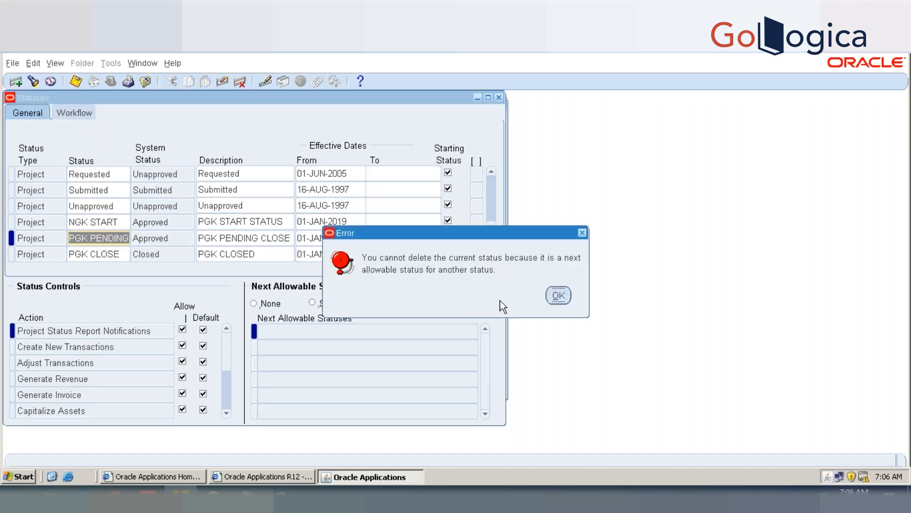
{"action": "left_click", "coordinate": [558, 295]}
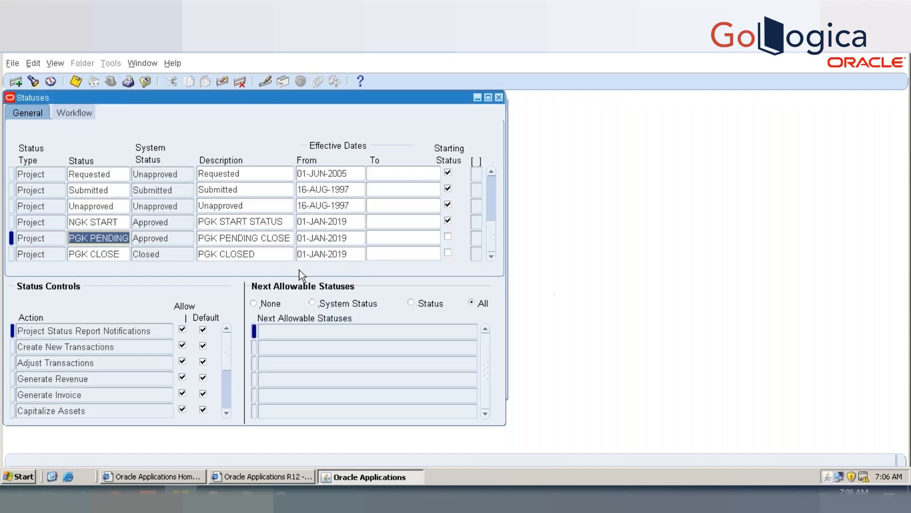
Step: Compare the system status and next allowable statuses of NGK START and PGK PENDING CLOSE
{"action": "left_click", "coordinate": [88, 222]}
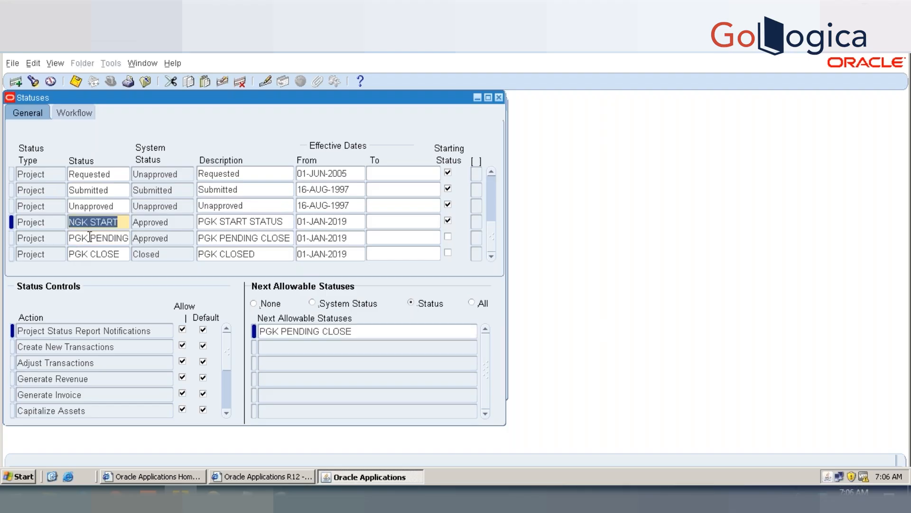
{"action": "left_click", "coordinate": [90, 238]}
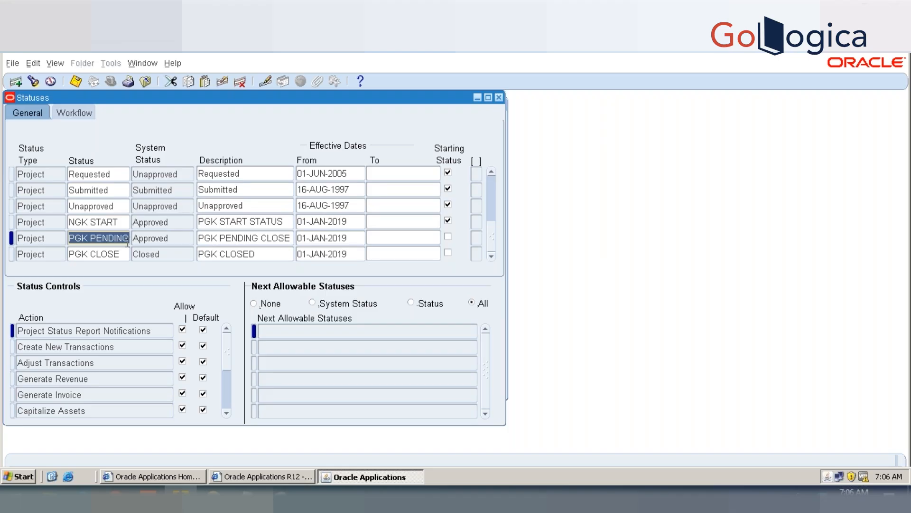
{"action": "key", "text": "Up"}
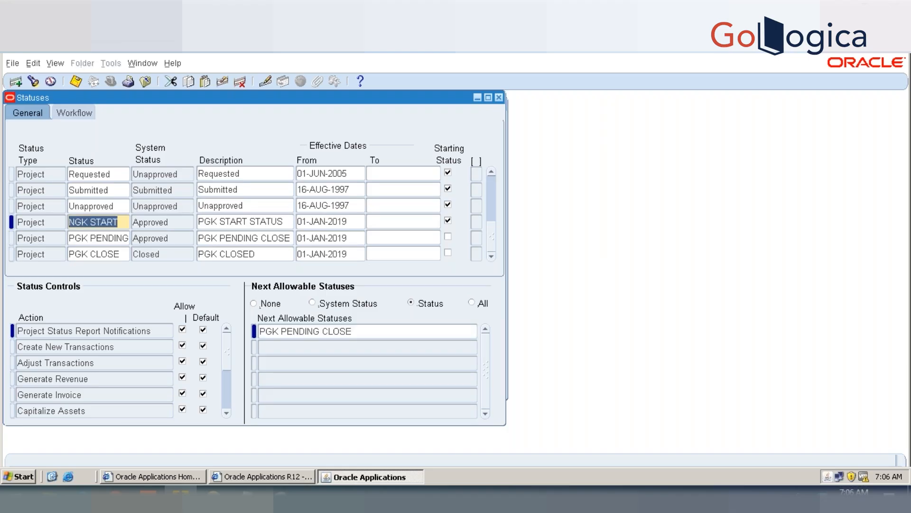
{"action": "key", "text": "Tab"}
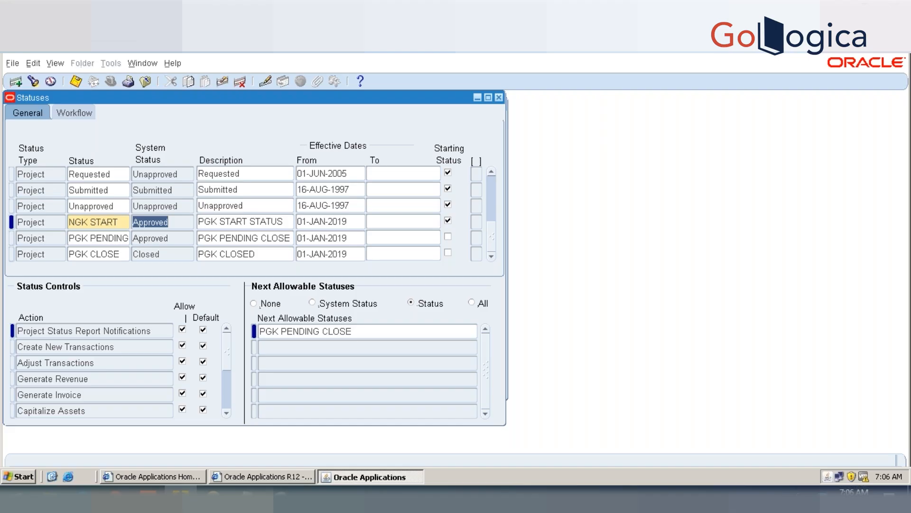
{"action": "left_click", "coordinate": [147, 237]}
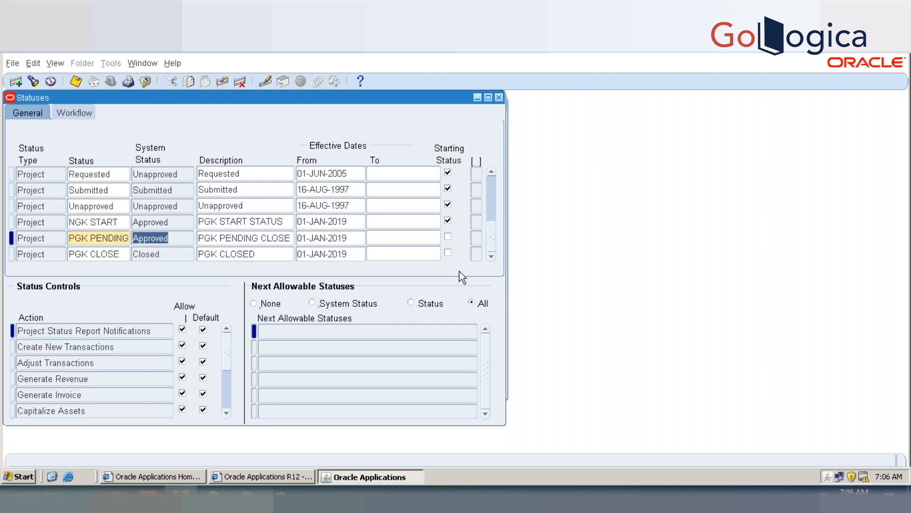
Step: End-date the PGK PENDING CLOSE status on 01-JAN-2019 and save
{"action": "left_click", "coordinate": [397, 237]}
{"action": "type", "text": "1JNA"}
{"action": "key", "text": "BackSpace"}
{"action": "key", "text": "BackSpace"}
{"action": "type", "text": "AN-2019"}
{"action": "key", "text": "Tab"}
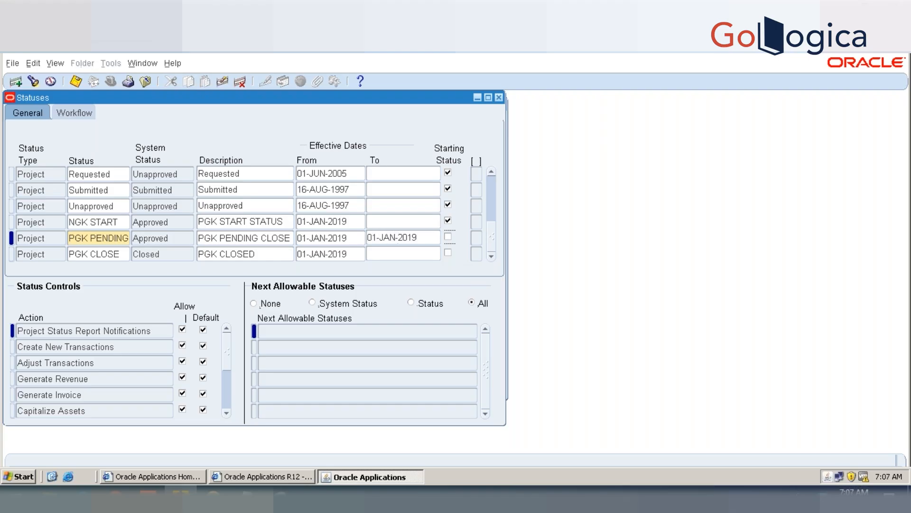
{"action": "key", "text": "ctrl+s"}
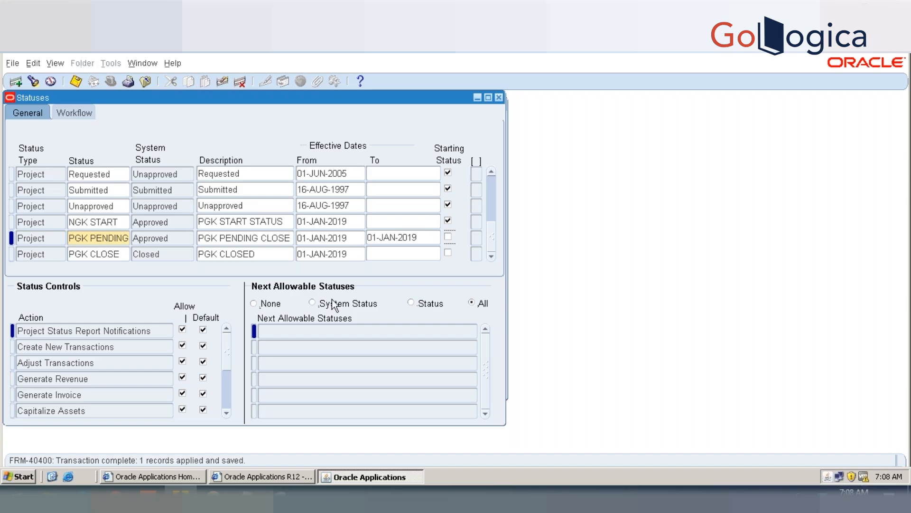
Step: Add a new status record of type Project named PGK PENDING 1 below the existing pending status
{"action": "double_click", "coordinate": [250, 253]}
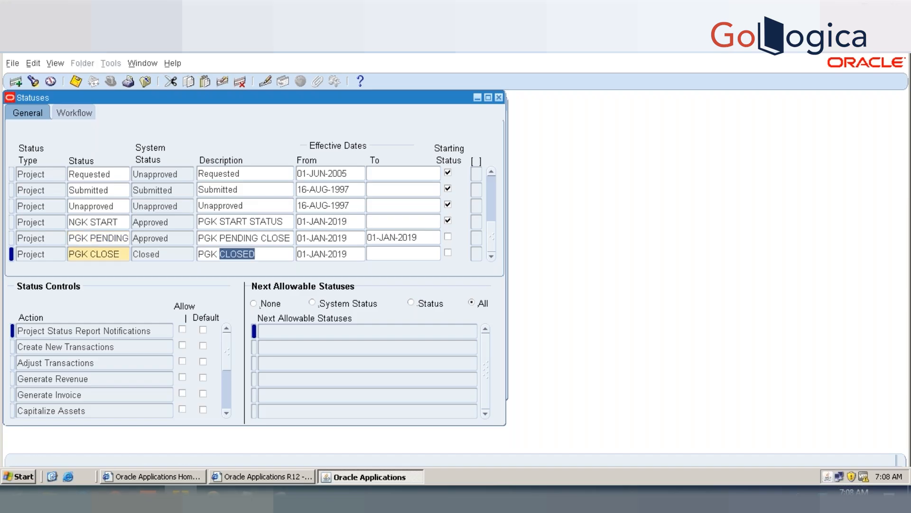
{"action": "left_click", "coordinate": [256, 238]}
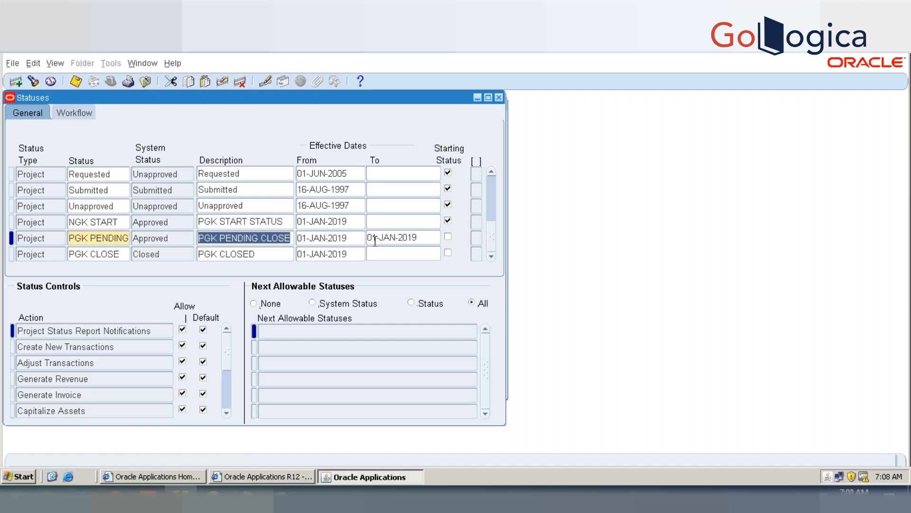
{"action": "key", "text": "ctrl+s"}
{"action": "key", "text": "ctrl+Down"}
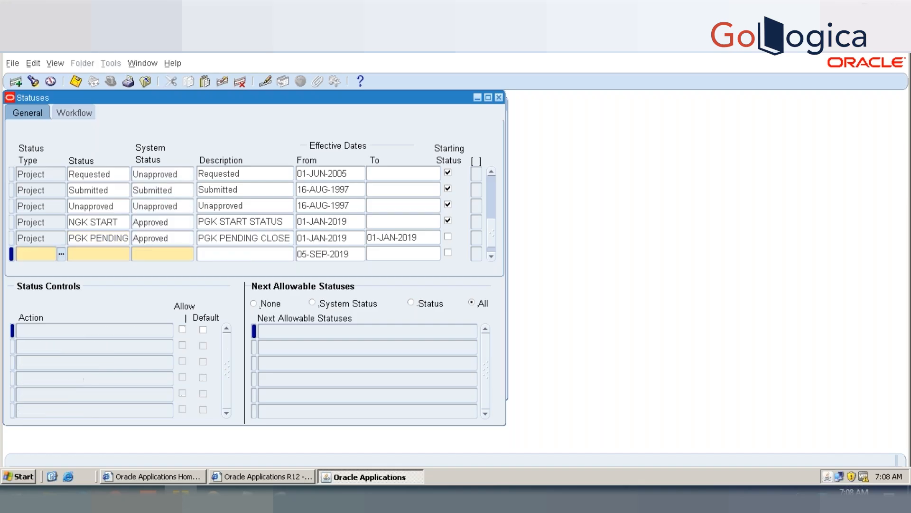
{"action": "type", "text": "PROJECT"}
{"action": "key", "text": "Tab"}
{"action": "type", "text": "P"}
{"action": "type", "text": "GK PRNDING"}
{"action": "key", "text": "BackSpace"}
{"action": "key", "text": "BackSpace"}
{"action": "key", "text": "BackSpace"}
{"action": "key", "text": "BackSpace"}
{"action": "key", "text": "BackSpace"}
{"action": "key", "text": "BackSpace"}
{"action": "type", "text": "ENDING"}
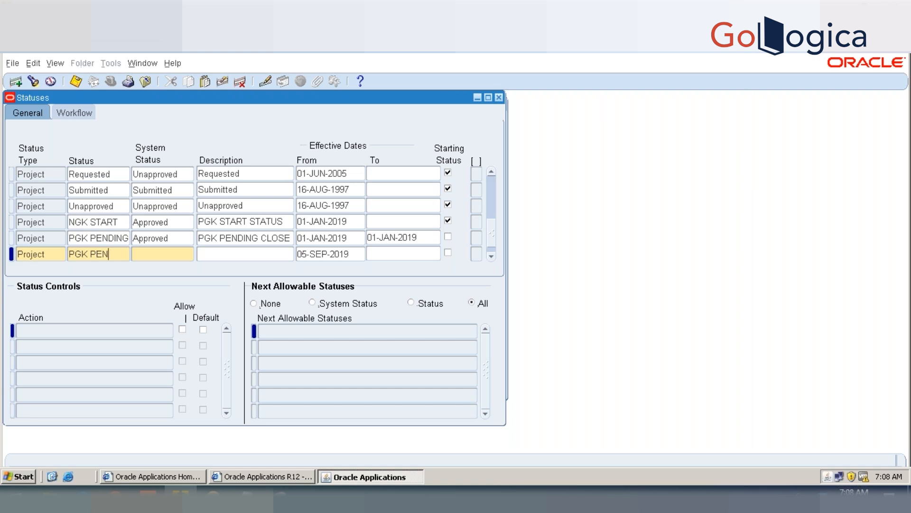
Step: Give the new PGK PENDING 1 status the system status Approved
{"action": "key", "text": "Tab"}
{"action": "type", "text": "APPROVED"}
{"action": "key", "text": "Tab"}
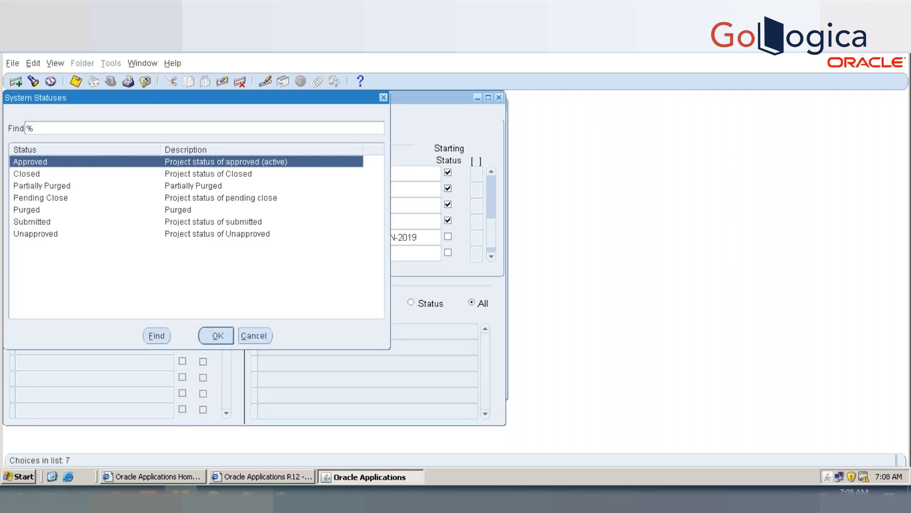
{"action": "key", "text": "Escape"}
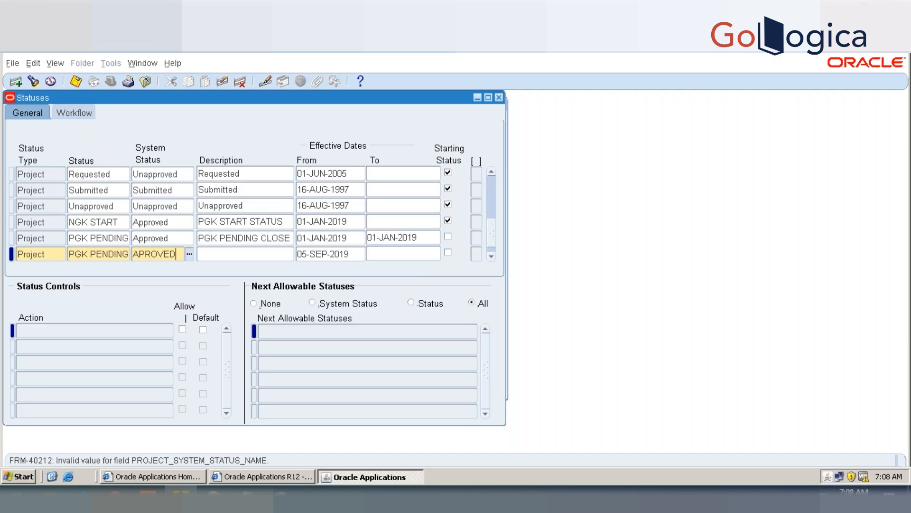
{"action": "key", "text": "BackSpace"}
{"action": "key", "text": "BackSpace"}
{"action": "key", "text": "BackSpace"}
{"action": "key", "text": "BackSpace"}
{"action": "key", "text": "BackSpace"}
{"action": "type", "text": "PROVED"}
{"action": "key", "text": "Tab"}
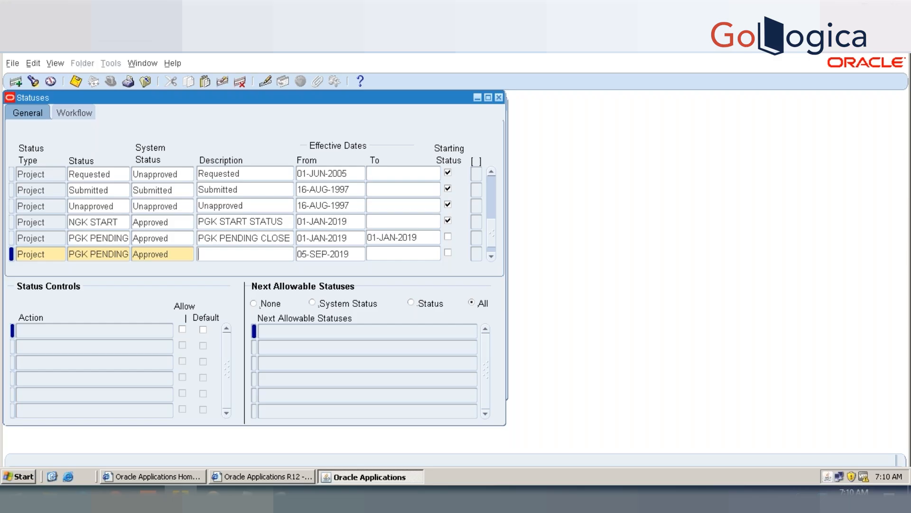
Step: Set the system status of PGK PENDING 1 to Pending Close
{"action": "double_click", "coordinate": [176, 253]}
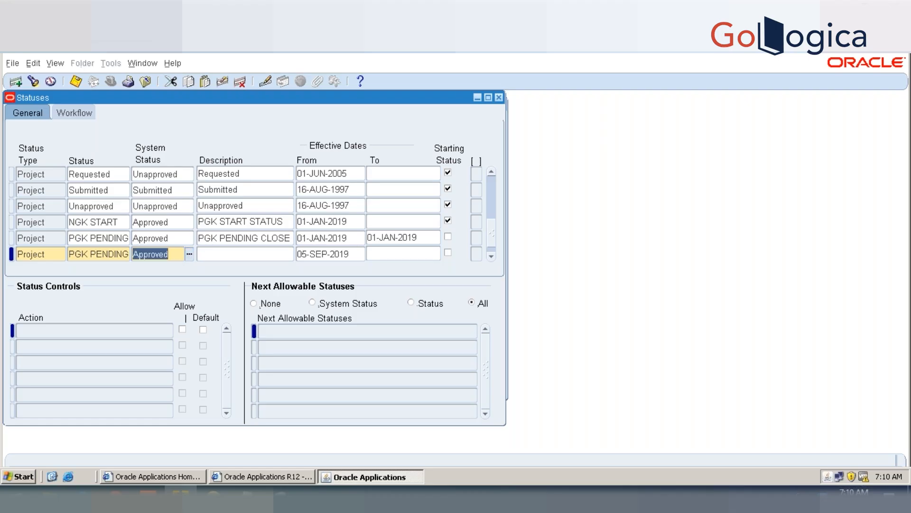
{"action": "key", "text": "ctrl+l"}
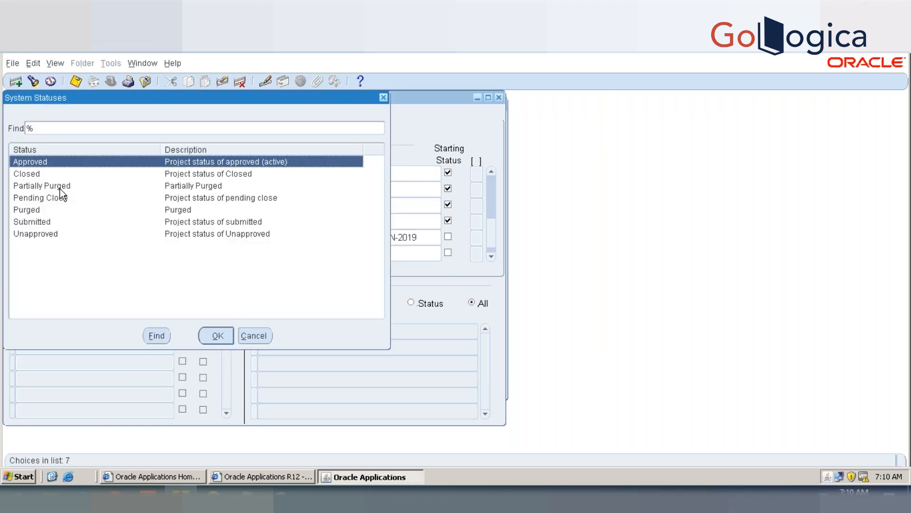
{"action": "left_click", "coordinate": [60, 202]}
{"action": "double_click", "coordinate": [60, 202]}
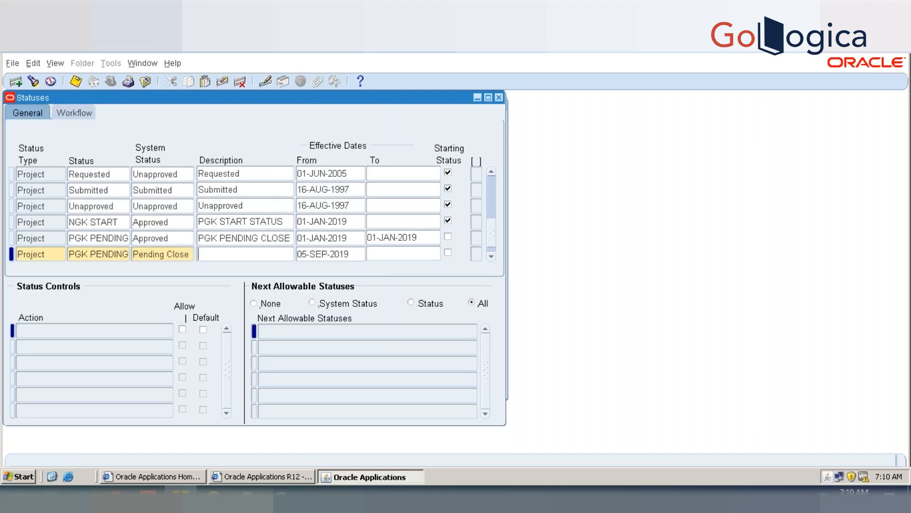
Step: Enter the description PGK PENDING CLOSE and effective date 01-JAN-2019 for PGK PENDING 1, and save it
{"action": "type", "text": "PGK OENDIN"}
{"action": "key", "text": "BackSpace"}
{"action": "key", "text": "BackSpace"}
{"action": "key", "text": "BackSpace"}
{"action": "key", "text": "BackSpace"}
{"action": "key", "text": "BackSpace"}
{"action": "key", "text": "BackSpace"}
{"action": "type", "text": "PENDING CLOSE"}
{"action": "key", "text": "Tab"}
{"action": "type", "text": "01-JAN-2019"}
{"action": "key", "text": "Tab"}
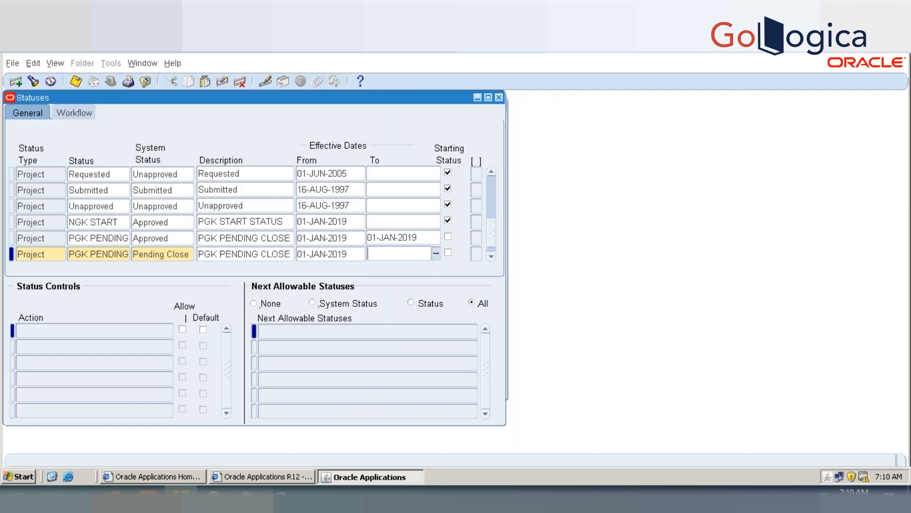
{"action": "key", "text": "ctrl+s"}
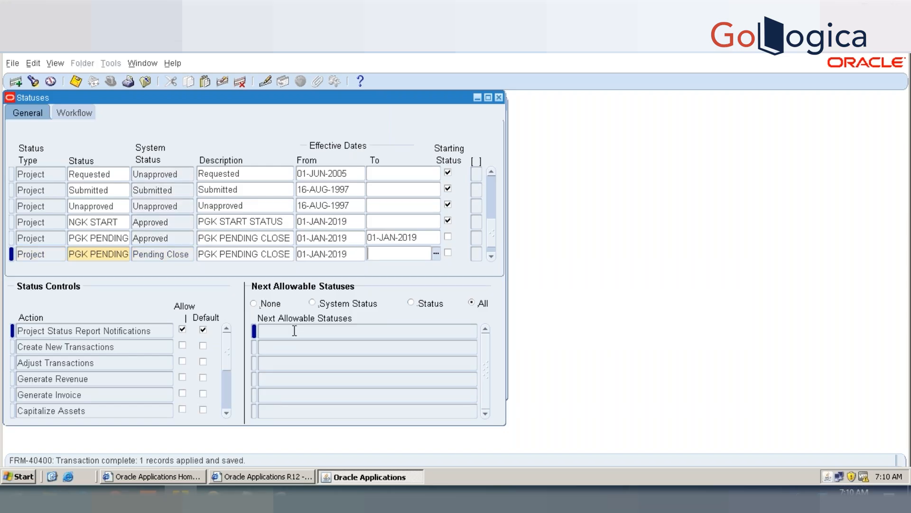
Step: Restrict the next allowable statuses of PGK PENDING 1 by individual status and add PGK CLOSE
{"action": "left_click", "coordinate": [410, 303]}
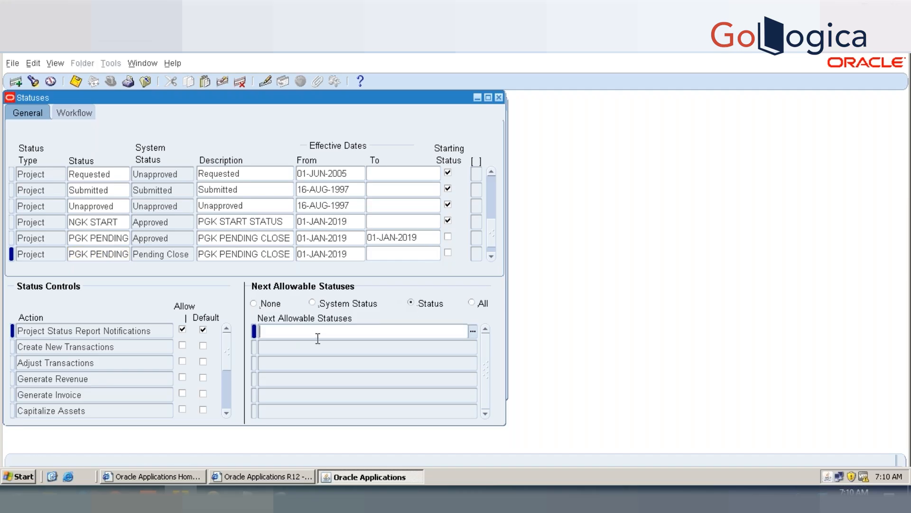
{"action": "type", "text": "PGK"}
{"action": "key", "text": "Tab"}
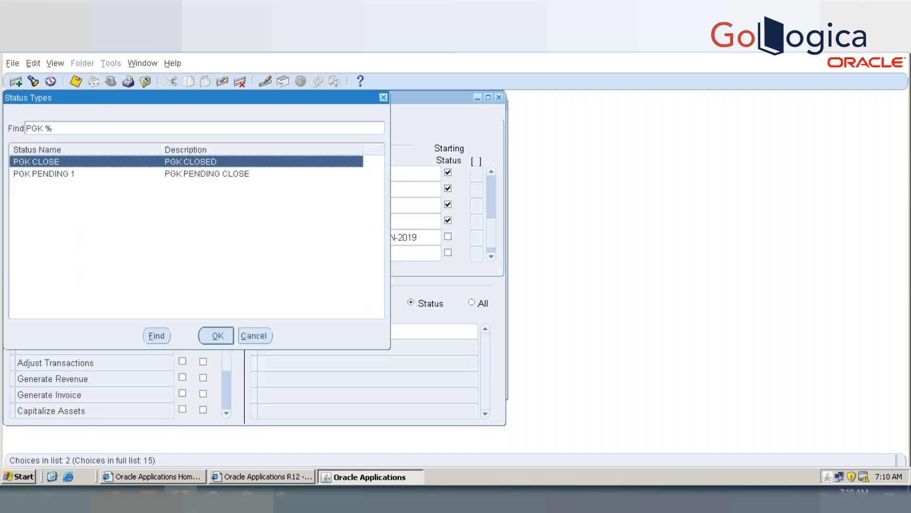
{"action": "double_click", "coordinate": [27, 160]}
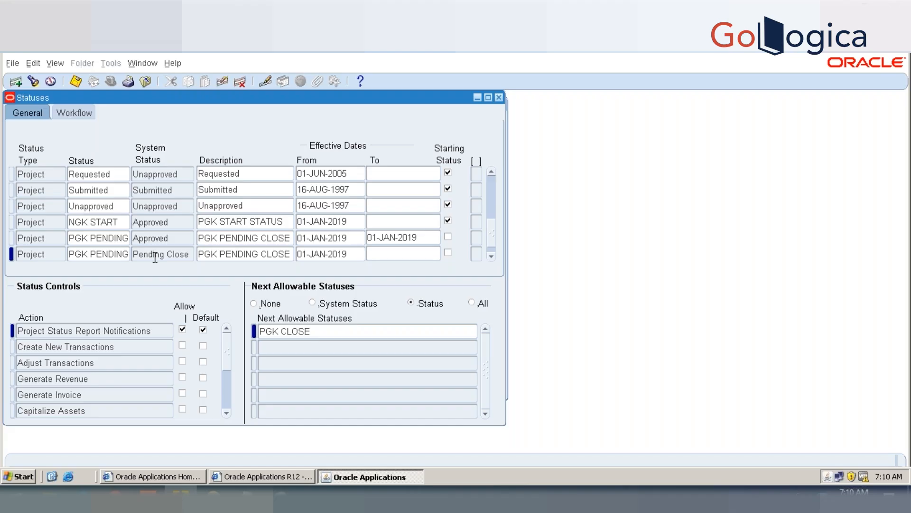
{"action": "left_click", "coordinate": [370, 348]}
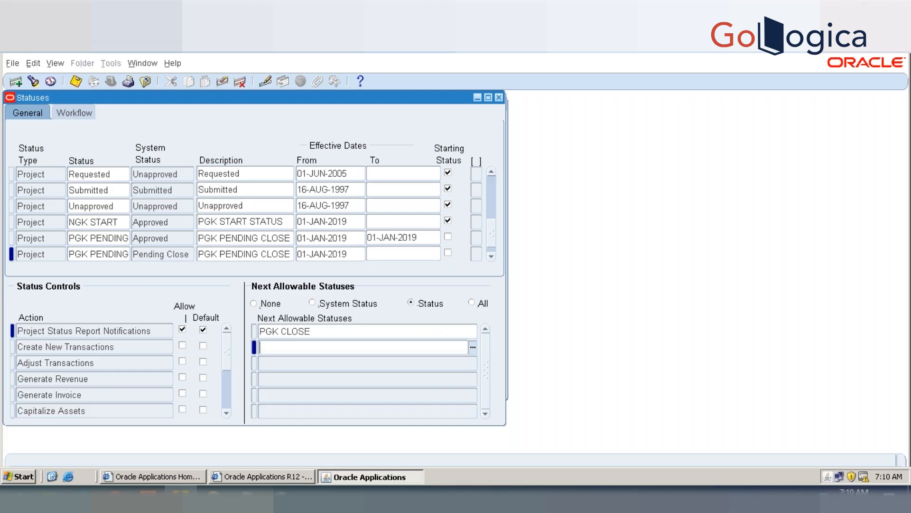
{"action": "type", "text": "PGK"}
{"action": "key", "text": "Tab"}
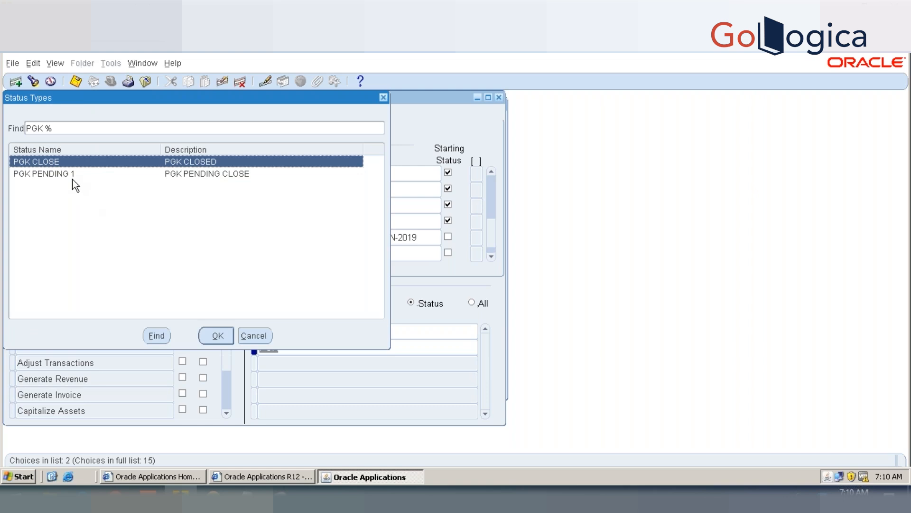
{"action": "left_click", "coordinate": [260, 338]}
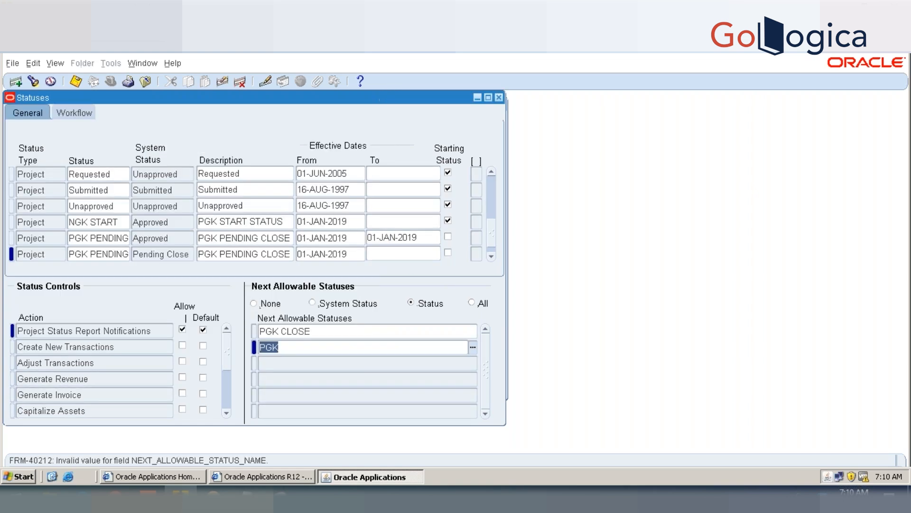
{"action": "key", "text": "BackSpace"}
Step: Save the next allowable status and compare the settings of NGK START and both pending statuses
{"action": "key", "text": "ctrl+s"}
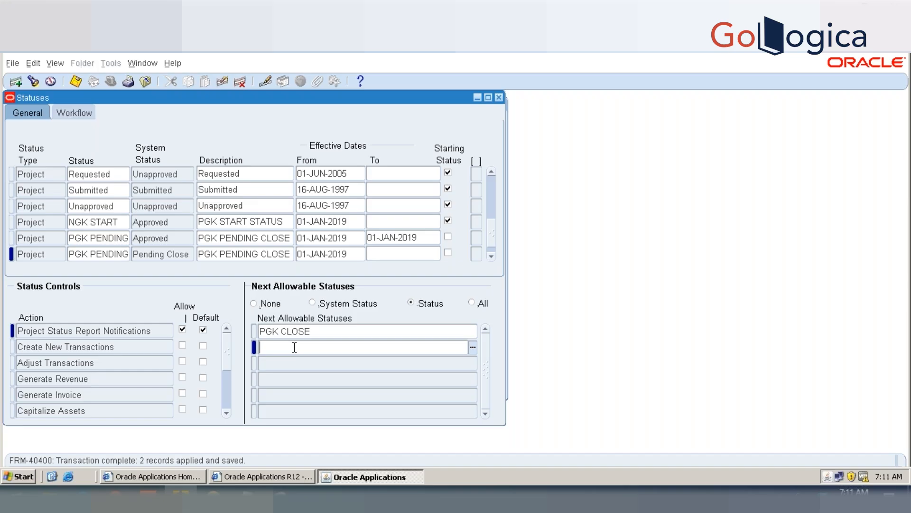
{"action": "left_click", "coordinate": [90, 221]}
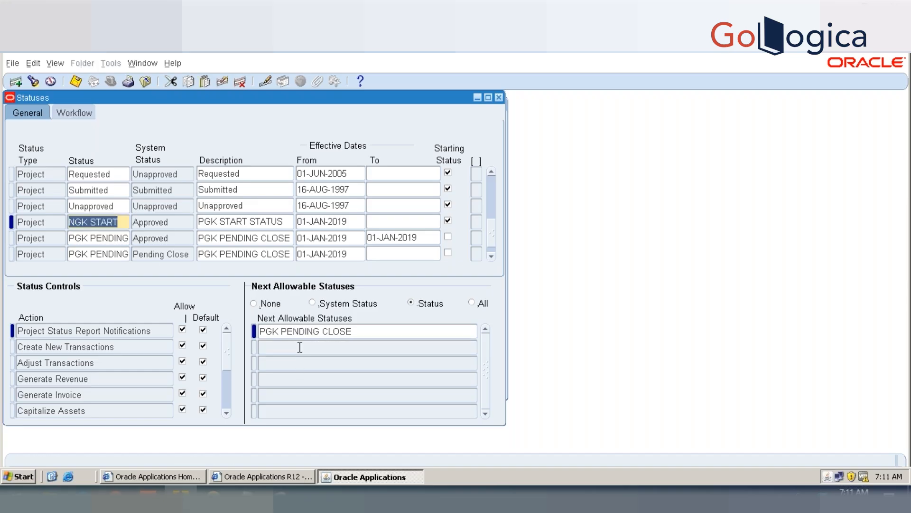
{"action": "left_click", "coordinate": [109, 237]}
{"action": "left_click", "coordinate": [111, 254]}
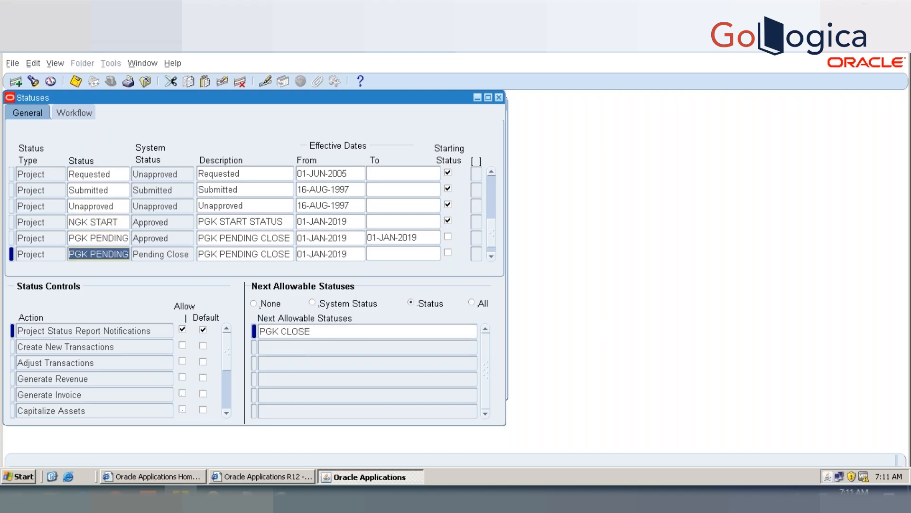
Step: Add NGK START as a second next allowable status of PGK PENDING 1, save, and recheck against the NGK START record
{"action": "left_click", "coordinate": [316, 346]}
{"action": "type", "text": "PGK"}
{"action": "key", "text": "Tab"}
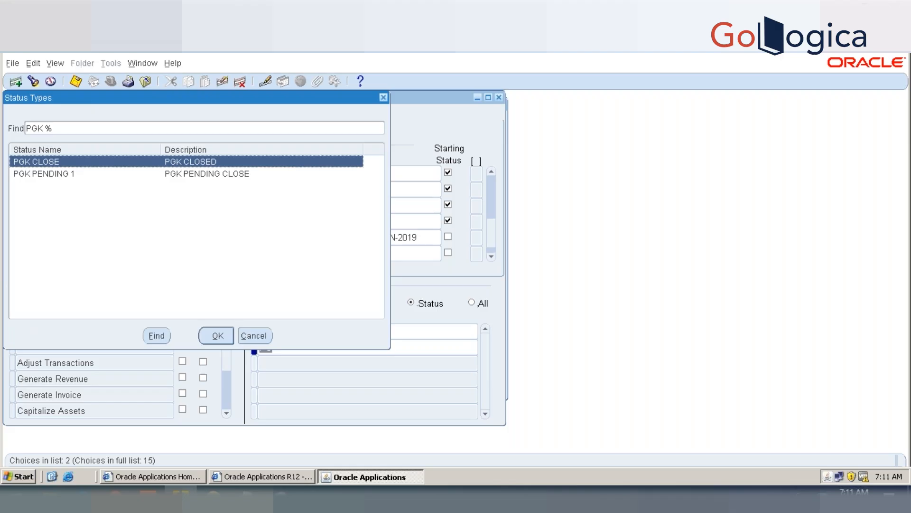
{"action": "key", "text": "Escape"}
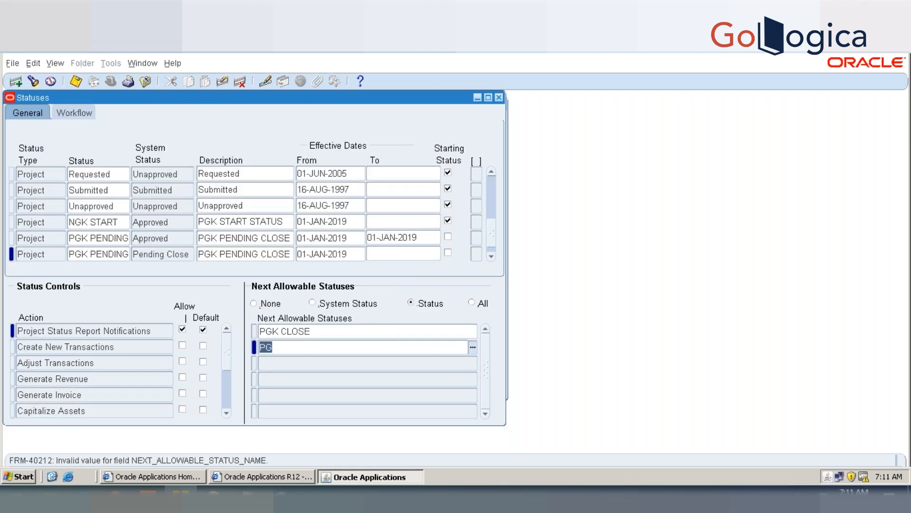
{"action": "key", "text": "BackSpace"}
{"action": "type", "text": "N"}
{"action": "key", "text": "Tab"}
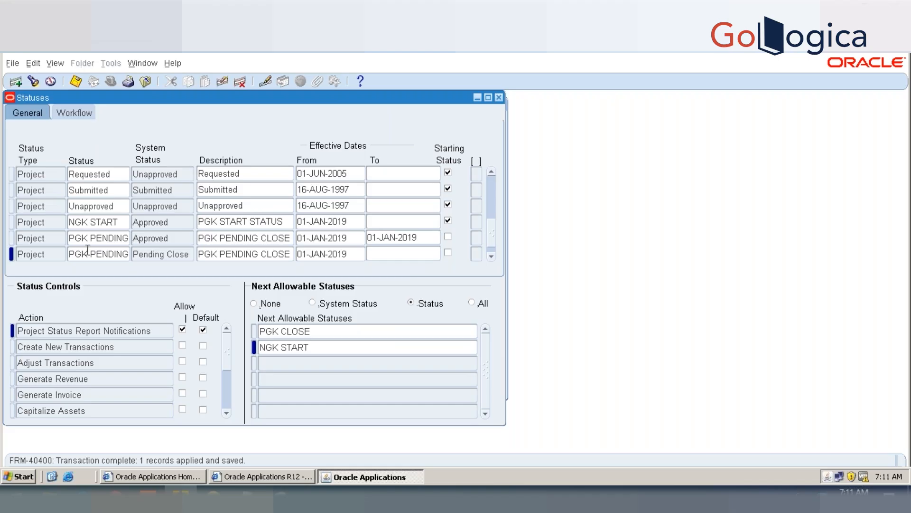
{"action": "left_click", "coordinate": [83, 222]}
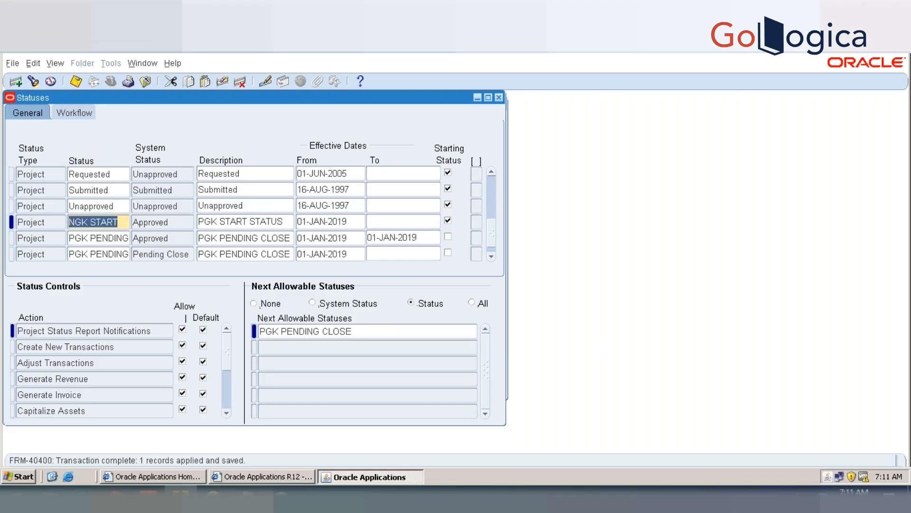
{"action": "left_click", "coordinate": [91, 254]}
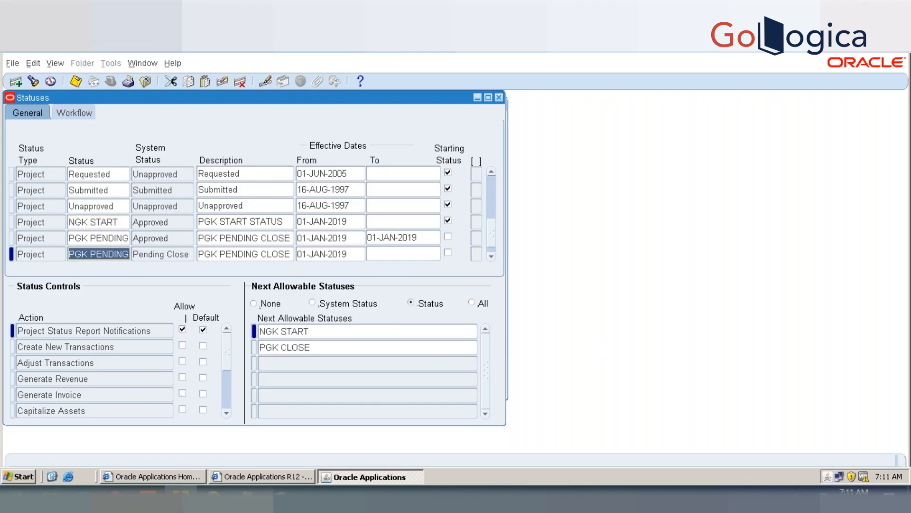
Step: Set the next allowable statuses of PGK CLOSE to None and save
{"action": "left_click", "coordinate": [492, 256]}
{"action": "left_click", "coordinate": [90, 254]}
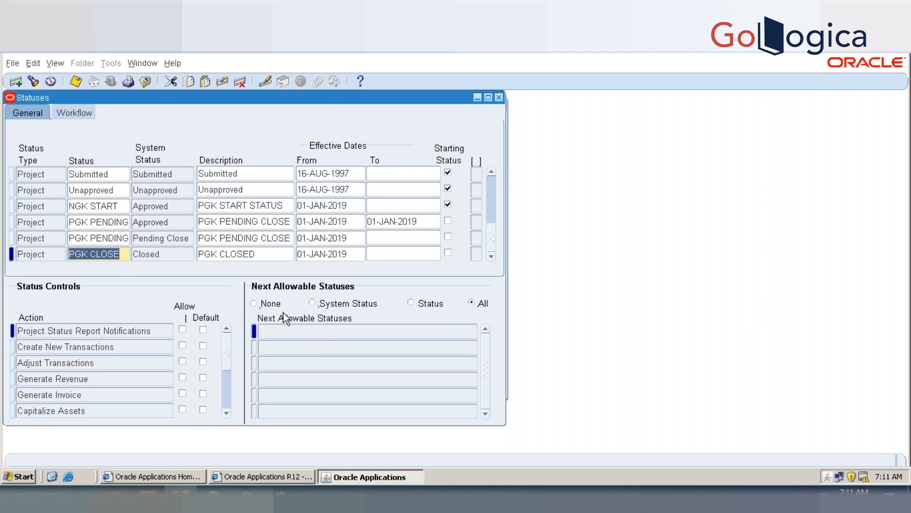
{"action": "left_click", "coordinate": [254, 303]}
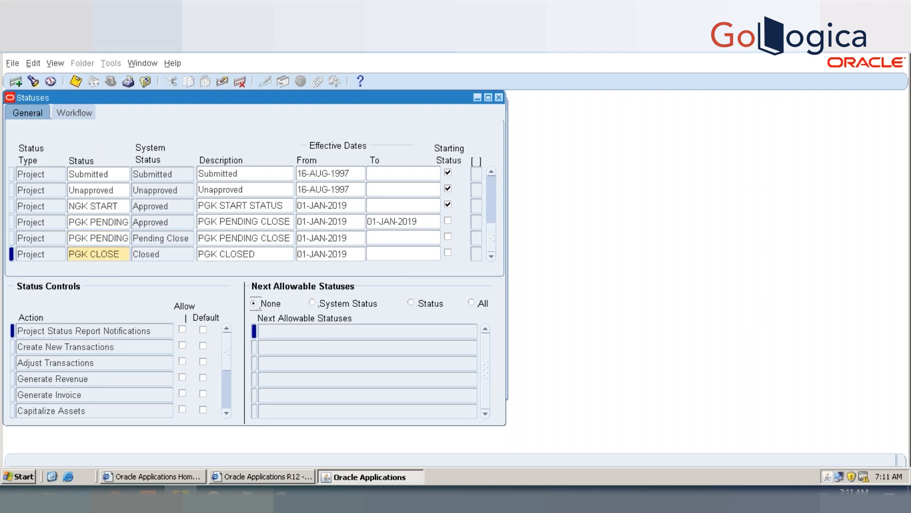
{"action": "key", "text": "ctrl+s"}
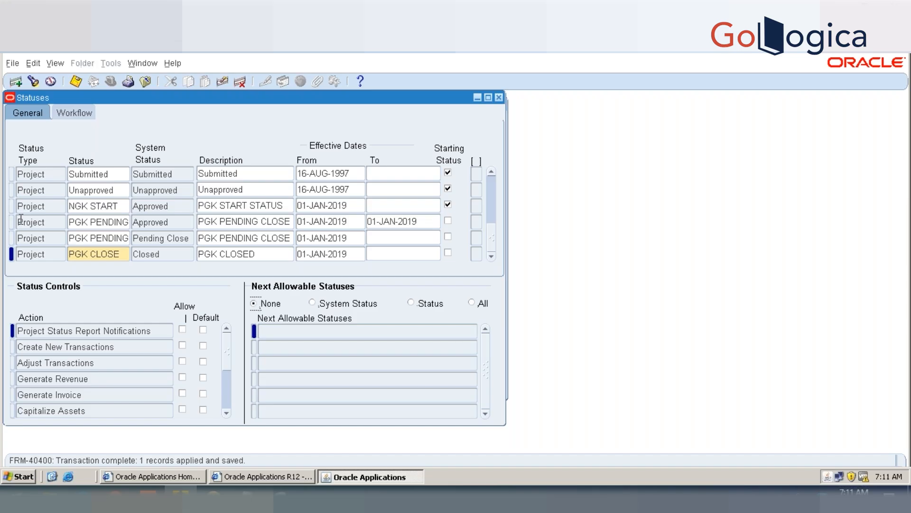
Step: Restrict the next allowable statuses of PGK CLOSE by individual status to PGK PENDING 1, and save
{"action": "left_click", "coordinate": [87, 255]}
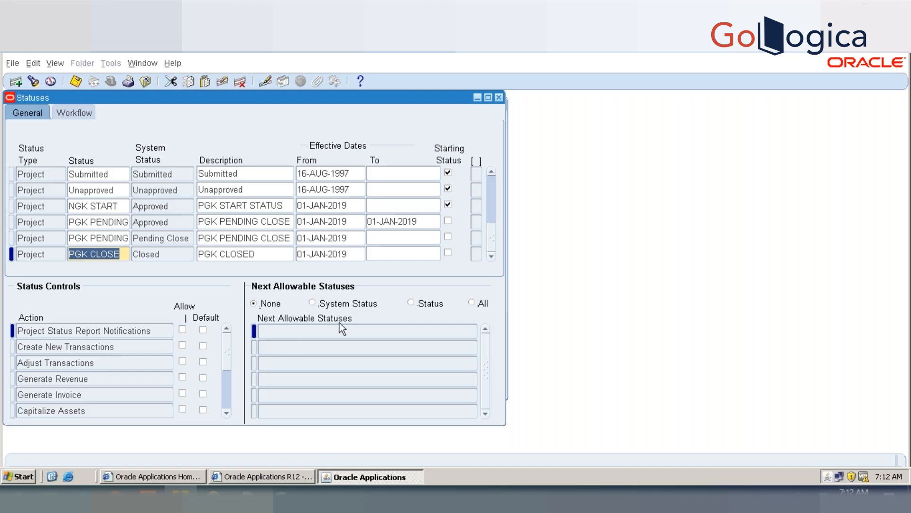
{"action": "left_click", "coordinate": [410, 303]}
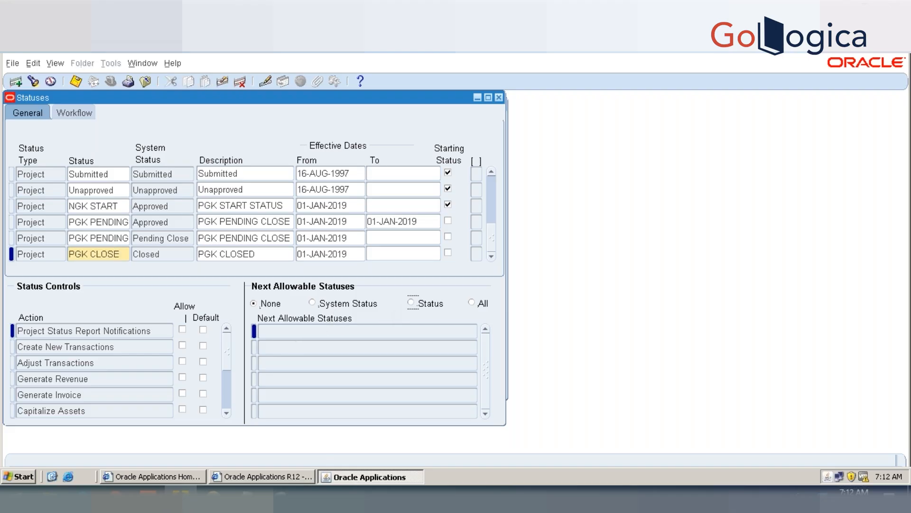
{"action": "left_click", "coordinate": [384, 328]}
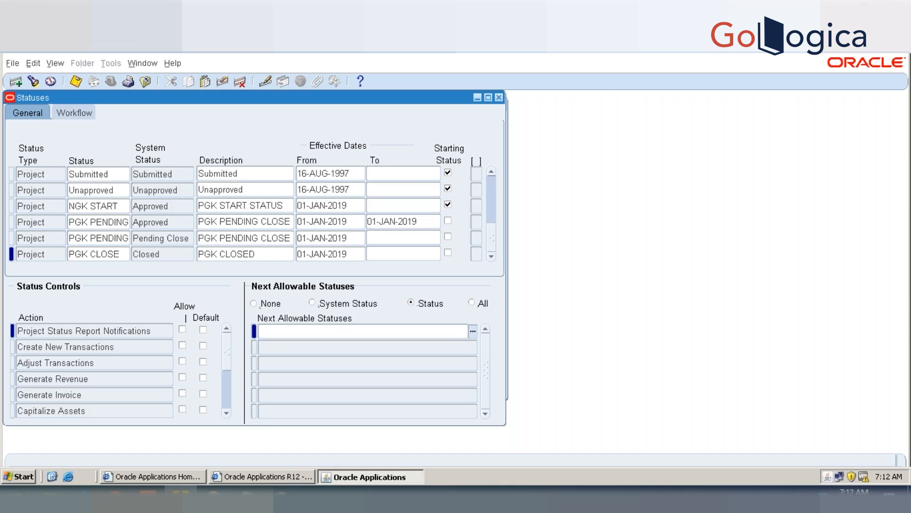
{"action": "type", "text": "PGK PENDING 1"}
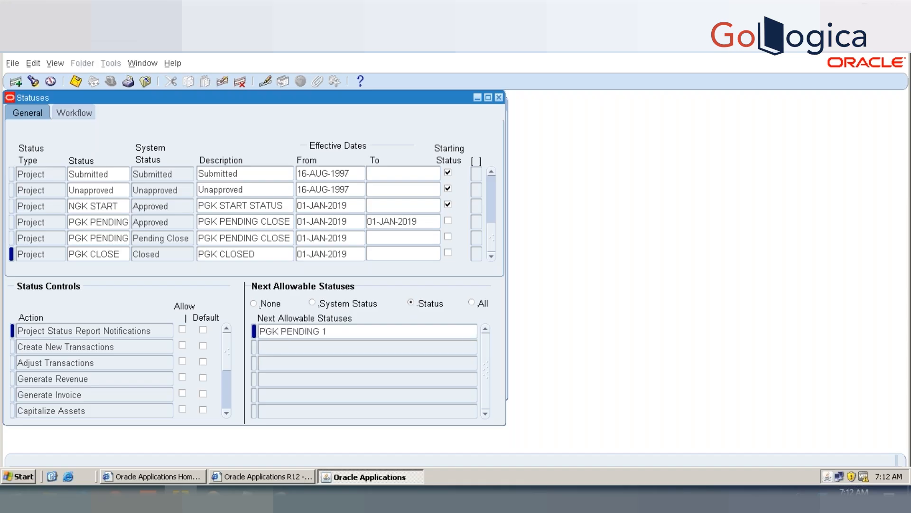
{"action": "key", "text": "ctrl+s"}
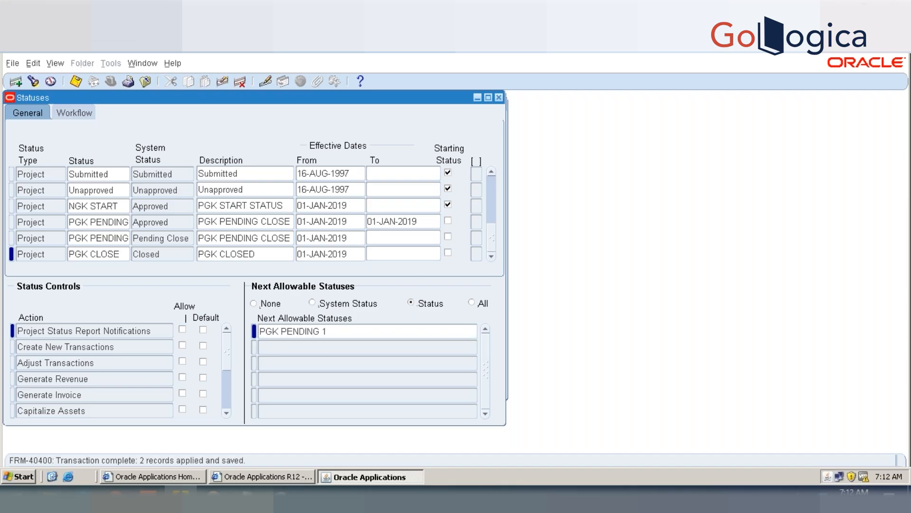
{"action": "left_click", "coordinate": [360, 331]}
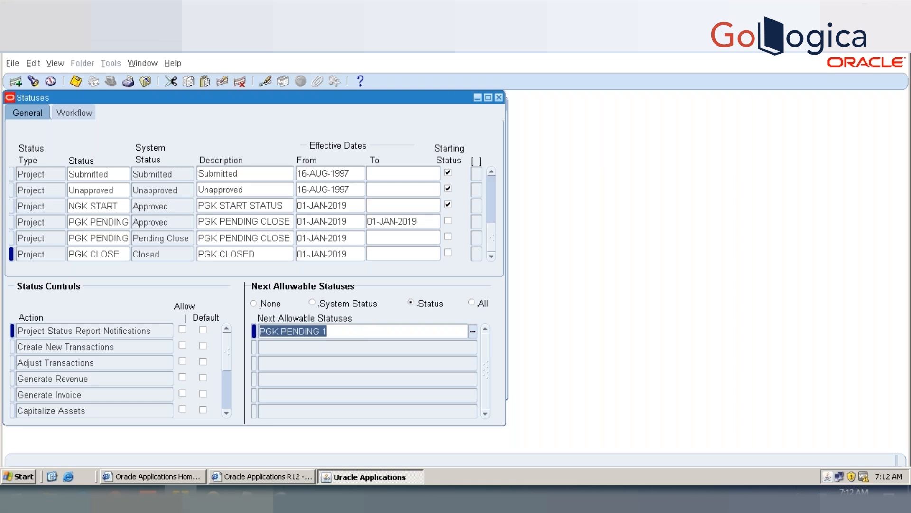
Step: Set the next allowable status of PGK CLOSE to NGK START, save, and close the statuses form
{"action": "type", "text": "NGK START"}
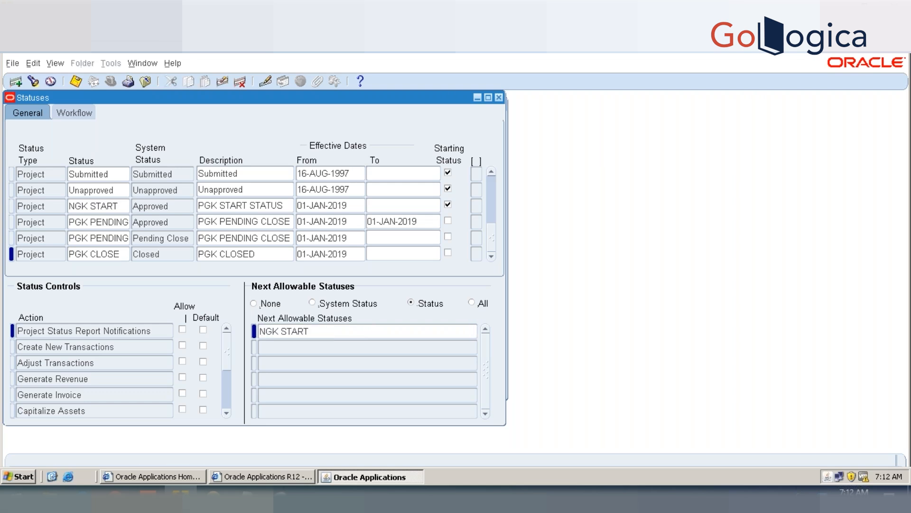
{"action": "key", "text": "ctrl+s"}
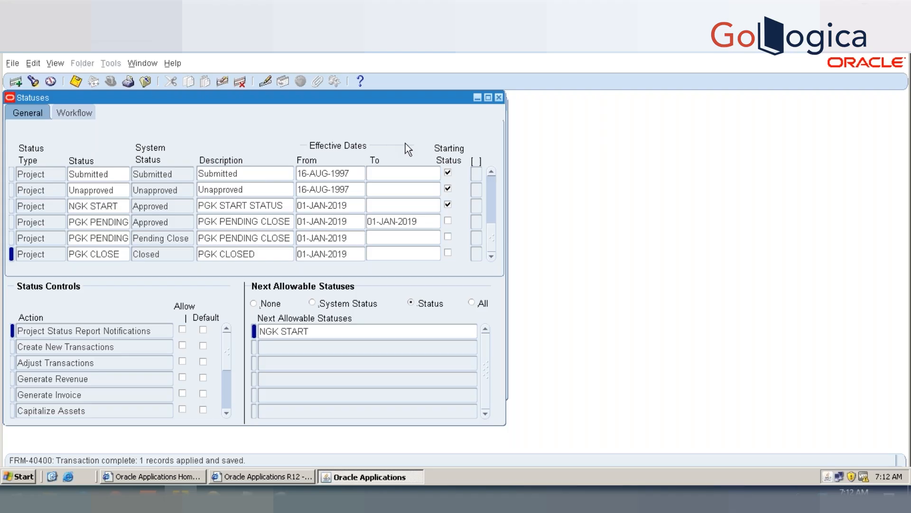
{"action": "left_click", "coordinate": [499, 98]}
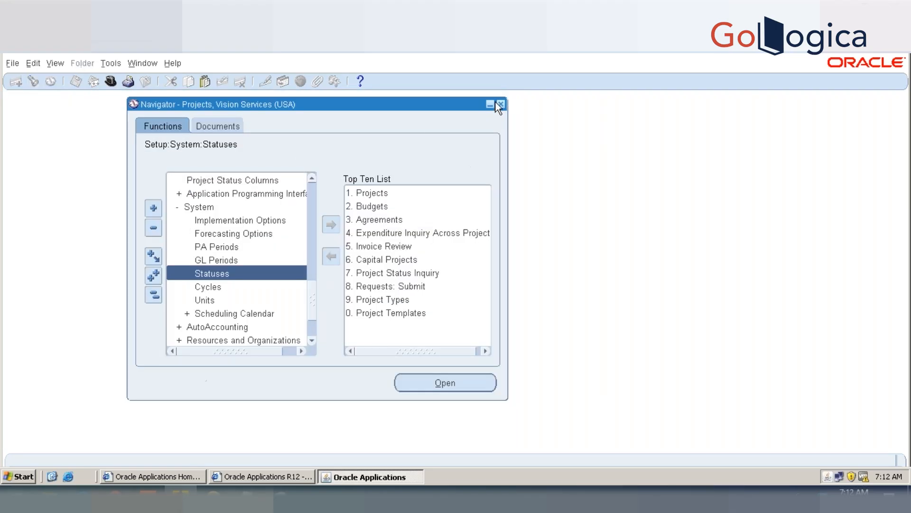
Step: Find project 05AUG2 through the Projects function and open its record
{"action": "left_click", "coordinate": [152, 295]}
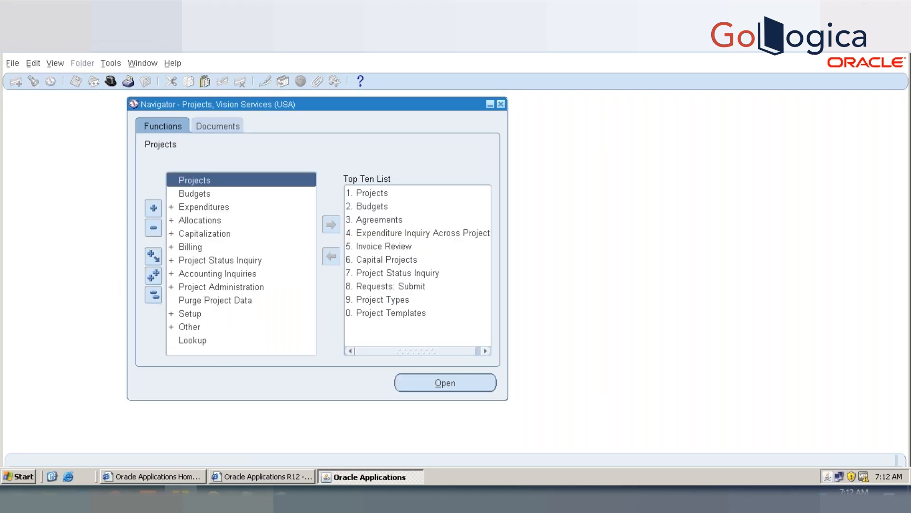
{"action": "double_click", "coordinate": [206, 179]}
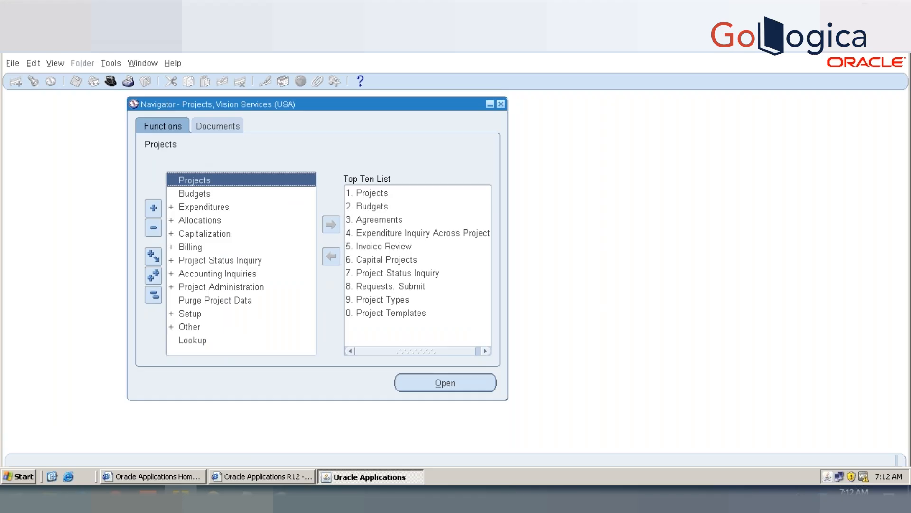
{"action": "key", "text": "Tab"}
{"action": "type", "text": "05"}
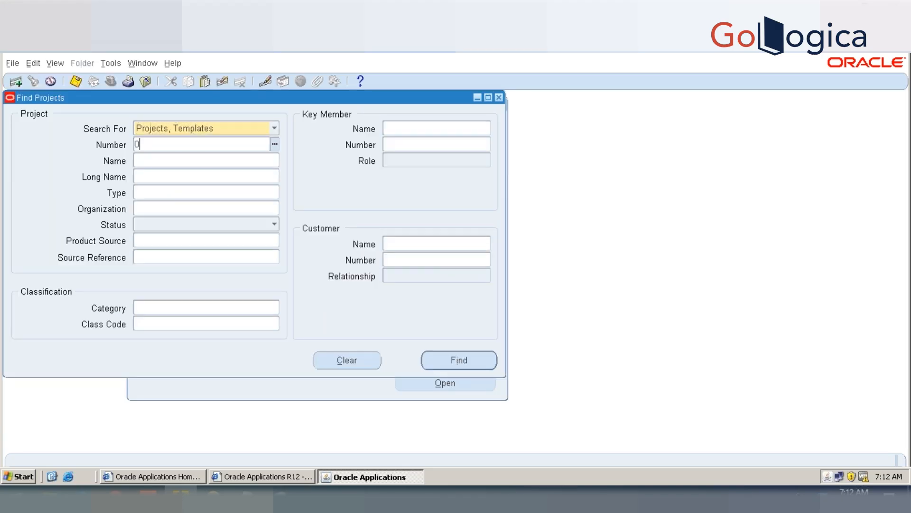
{"action": "key", "text": "Tab"}
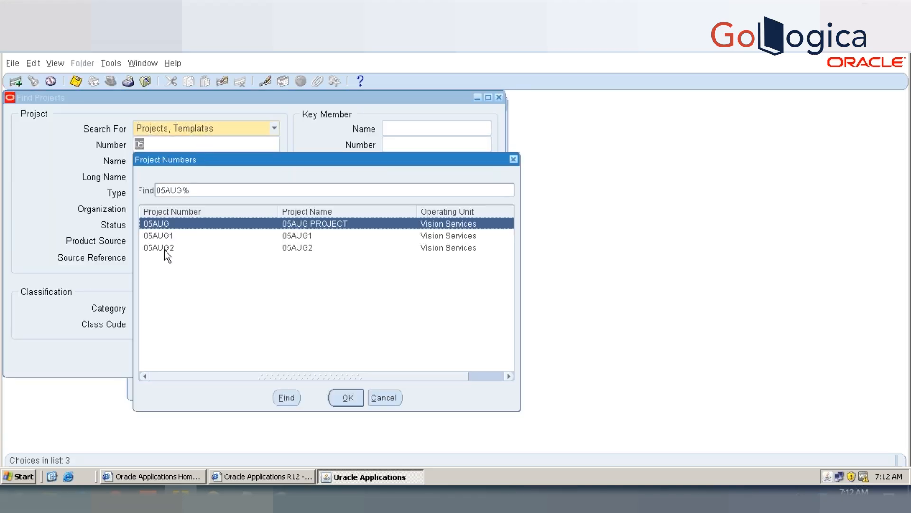
{"action": "double_click", "coordinate": [165, 248]}
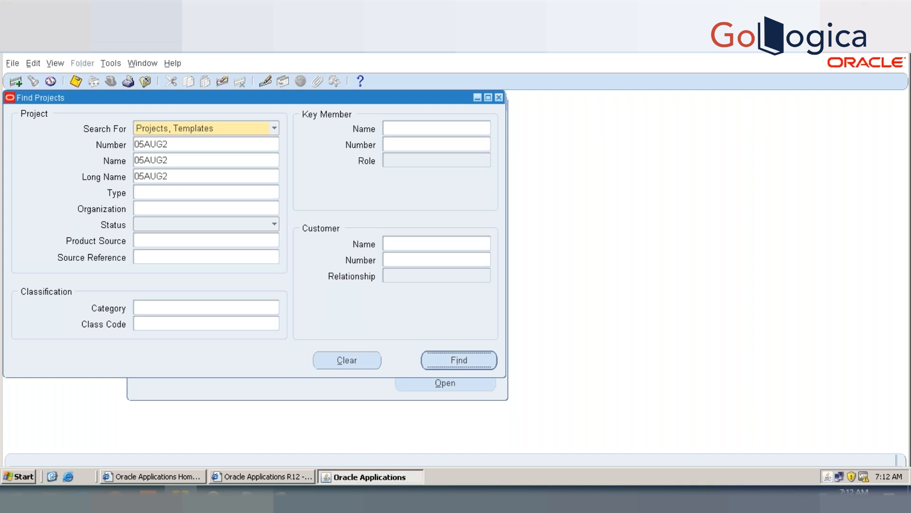
{"action": "key", "text": "Return"}
{"action": "left_click", "coordinate": [452, 337]}
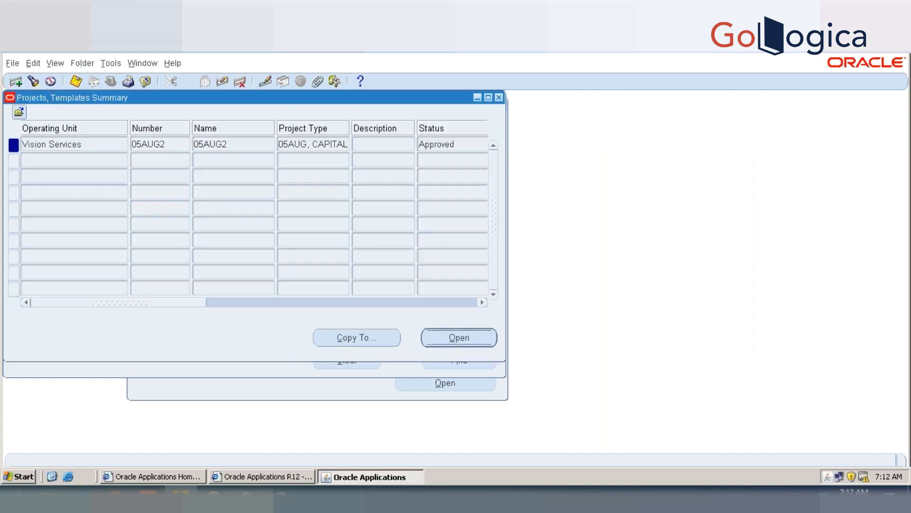
Step: Change the status of project 05AUG2 to NGK START and try to change it again before closing the project forms
{"action": "left_click", "coordinate": [414, 250]}
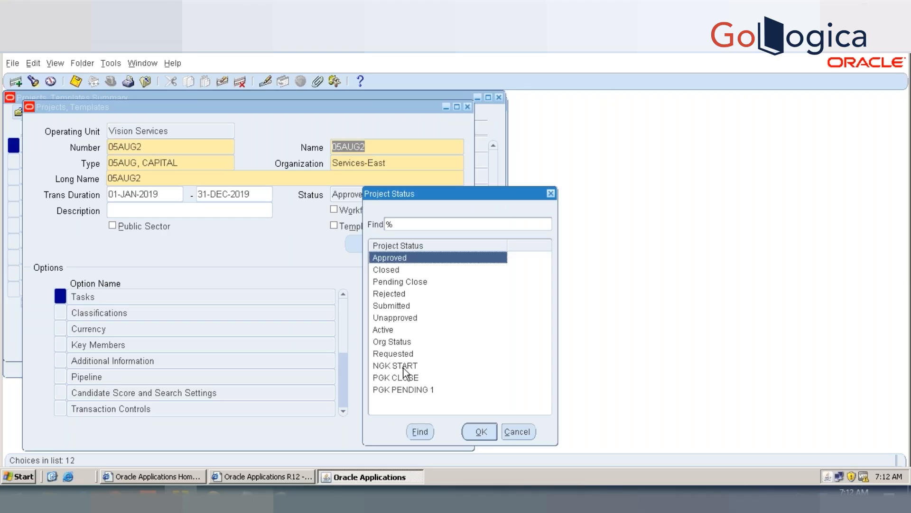
{"action": "double_click", "coordinate": [403, 366]}
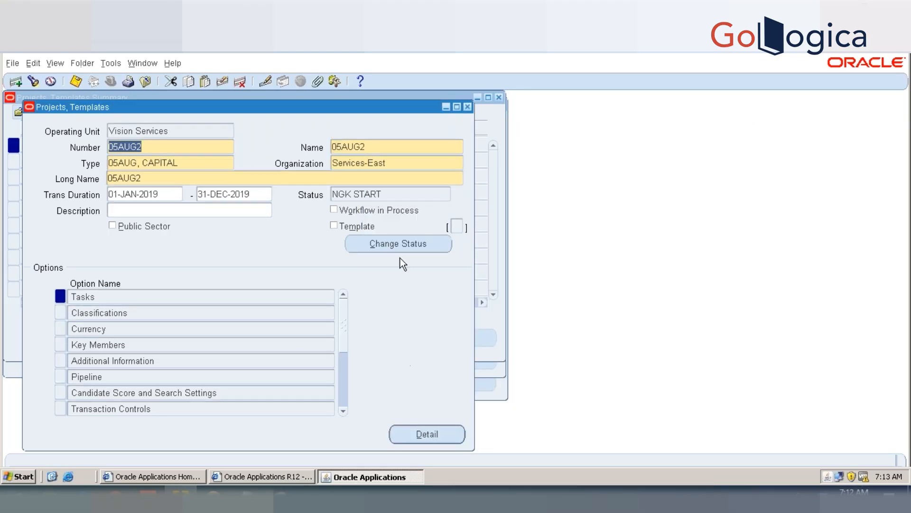
{"action": "left_click", "coordinate": [406, 250]}
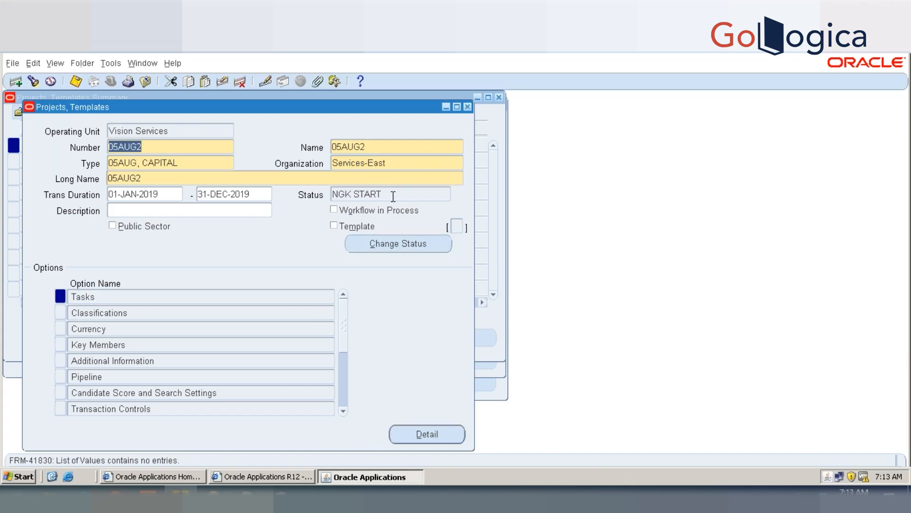
{"action": "left_click", "coordinate": [383, 247]}
{"action": "left_click", "coordinate": [466, 110]}
{"action": "left_click", "coordinate": [499, 98]}
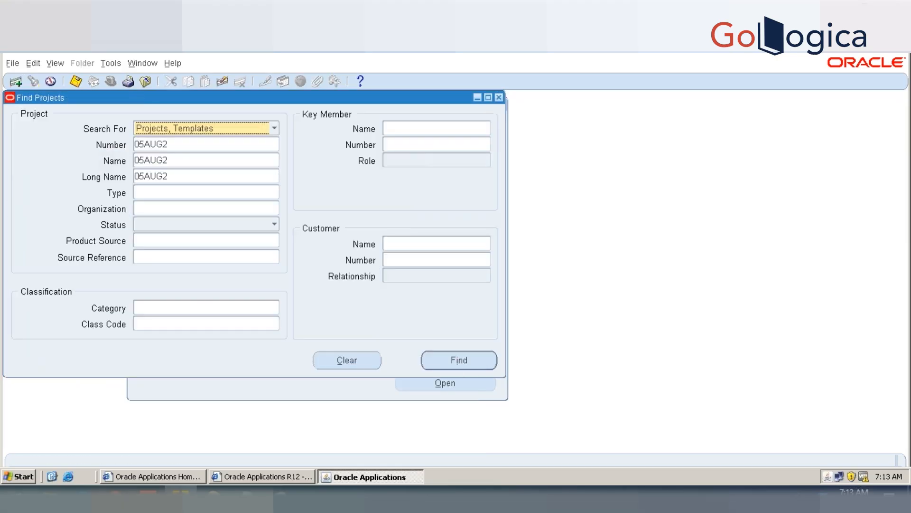
{"action": "left_click", "coordinate": [499, 98]}
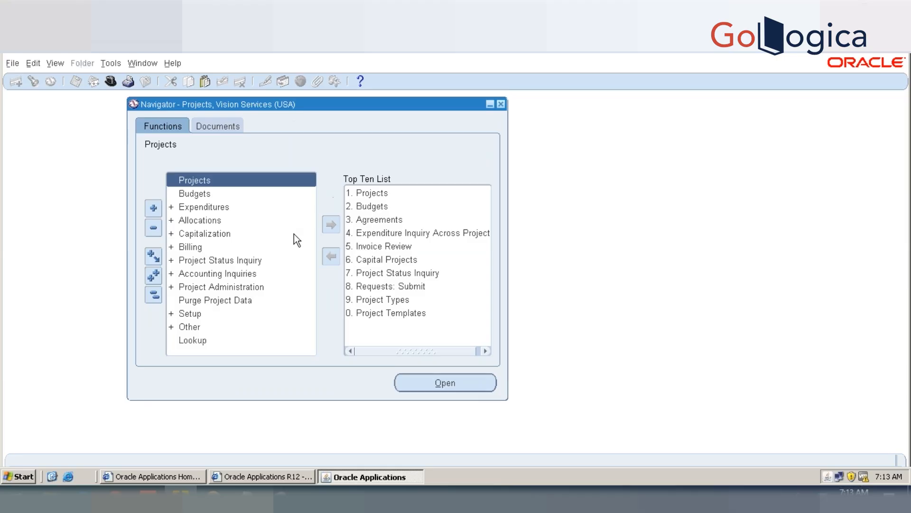
Step: Open the Statuses setup under System and query all records with status type Project
{"action": "double_click", "coordinate": [207, 314]}
{"action": "scroll", "coordinate": [313, 227], "scroll_direction": "down", "scroll_amount": 6}
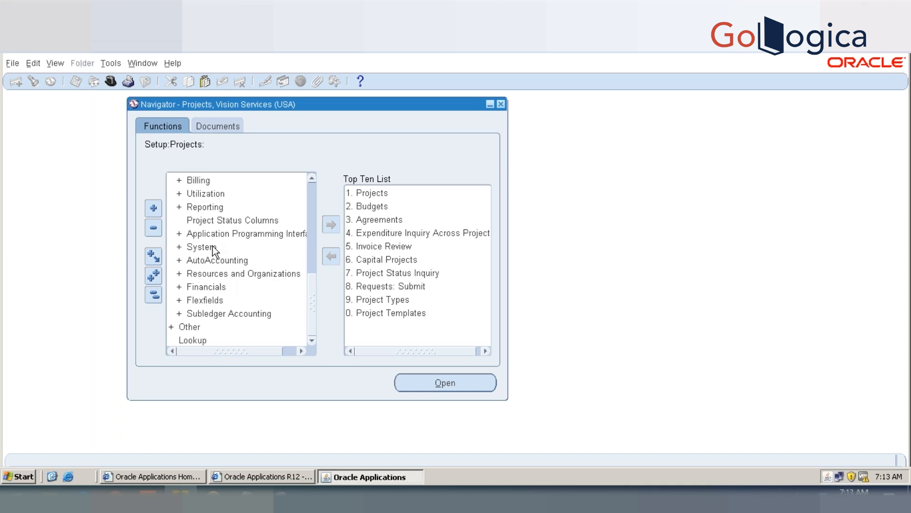
{"action": "double_click", "coordinate": [212, 246]}
{"action": "scroll", "coordinate": [308, 263], "scroll_direction": "down", "scroll_amount": 1}
{"action": "scroll", "coordinate": [310, 306], "scroll_direction": "down", "scroll_amount": 3}
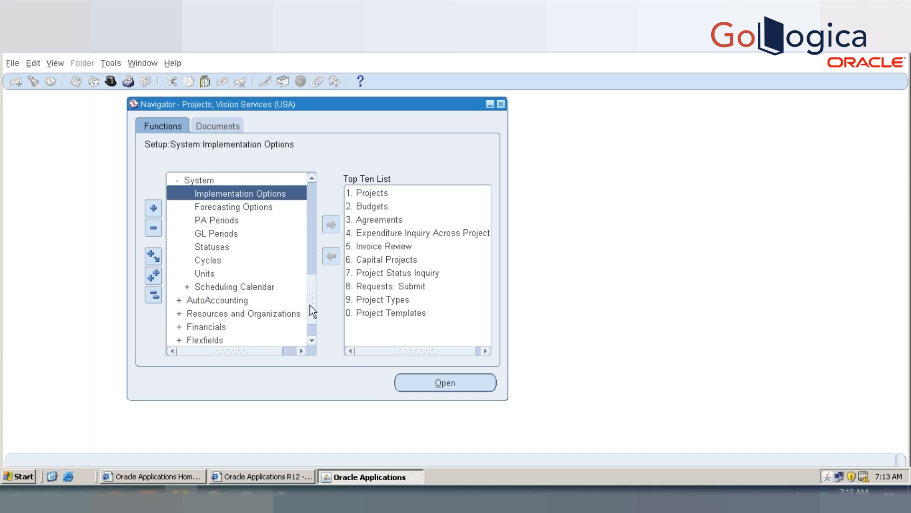
{"action": "double_click", "coordinate": [211, 220]}
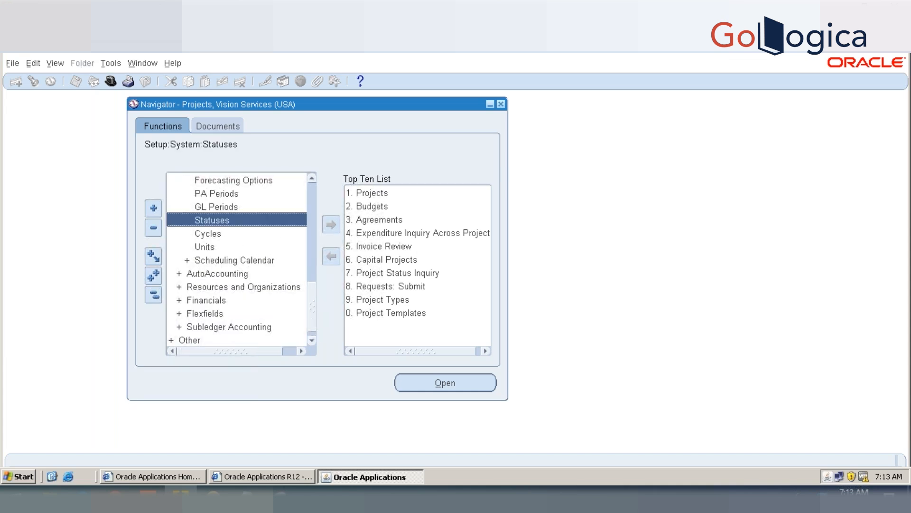
{"action": "type", "text": "pROJECT"}
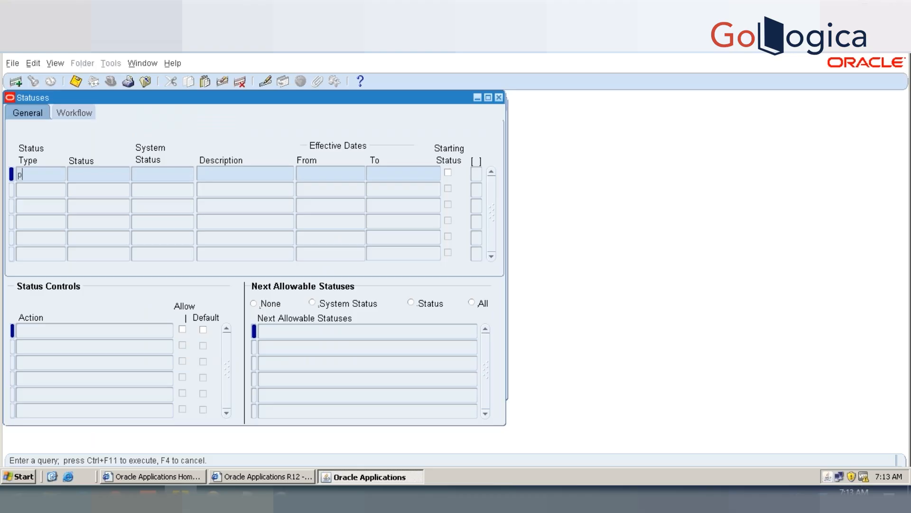
{"action": "key", "text": "BackSpace"}
{"action": "key", "text": "BackSpace"}
{"action": "key", "text": "BackSpace"}
{"action": "key", "text": "BackSpace"}
{"action": "key", "text": "BackSpace"}
{"action": "key", "text": "BackSpace"}
{"action": "key", "text": "BackSpace"}
{"action": "type", "text": "Project"}
{"action": "key", "text": "ctrl+F11"}
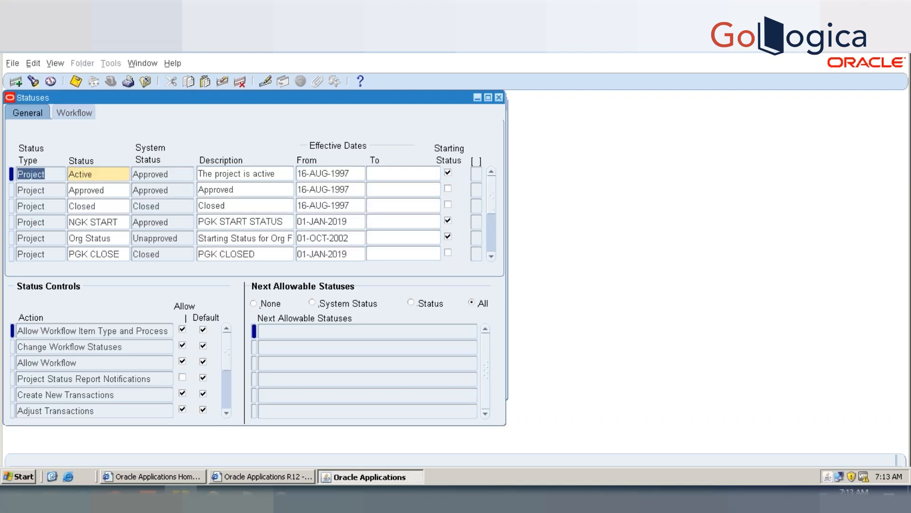
Step: Add NGK START and PGK CLOSE to the next allowable statuses of the NGK START record and save
{"action": "left_click", "coordinate": [109, 224]}
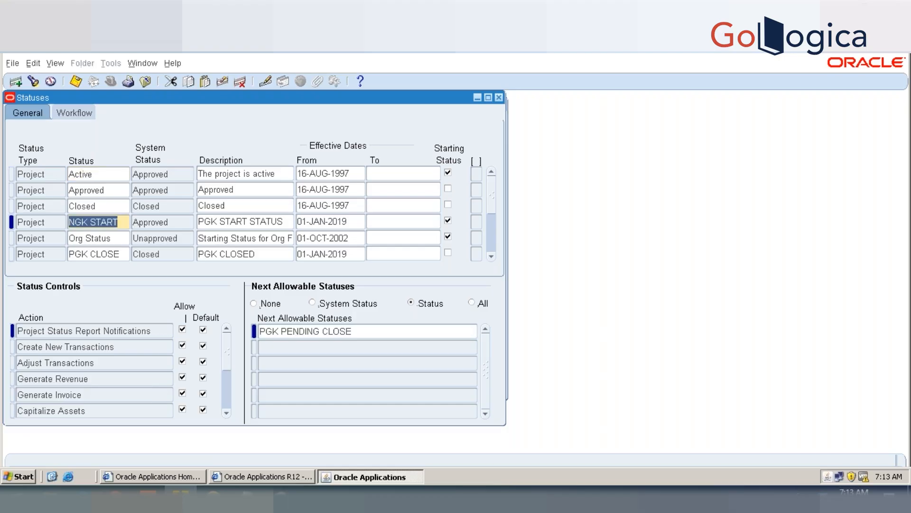
{"action": "left_click", "coordinate": [388, 332]}
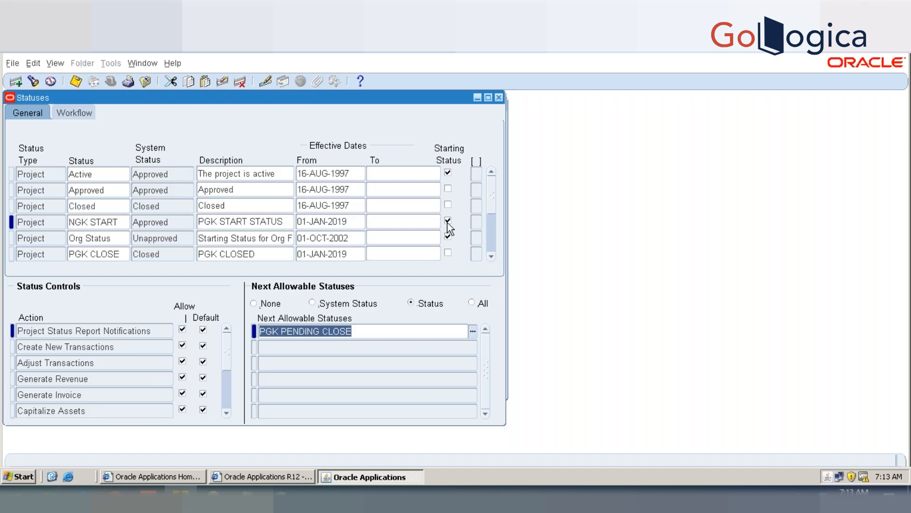
{"action": "left_click", "coordinate": [356, 346]}
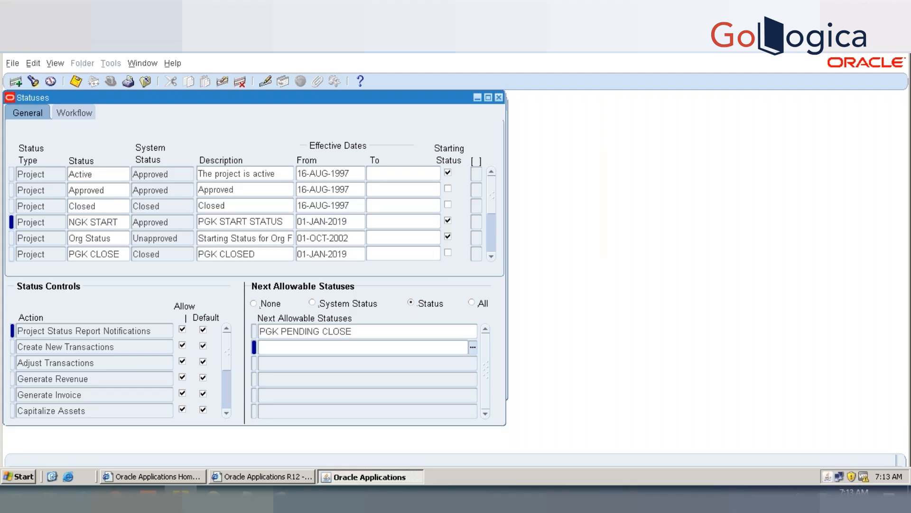
{"action": "type", "text": "ng"}
{"action": "key", "text": "BackSpace"}
{"action": "key", "text": "BackSpace"}
{"action": "type", "text": "ngk"}
{"action": "key", "text": "Tab"}
{"action": "left_click", "coordinate": [350, 363]}
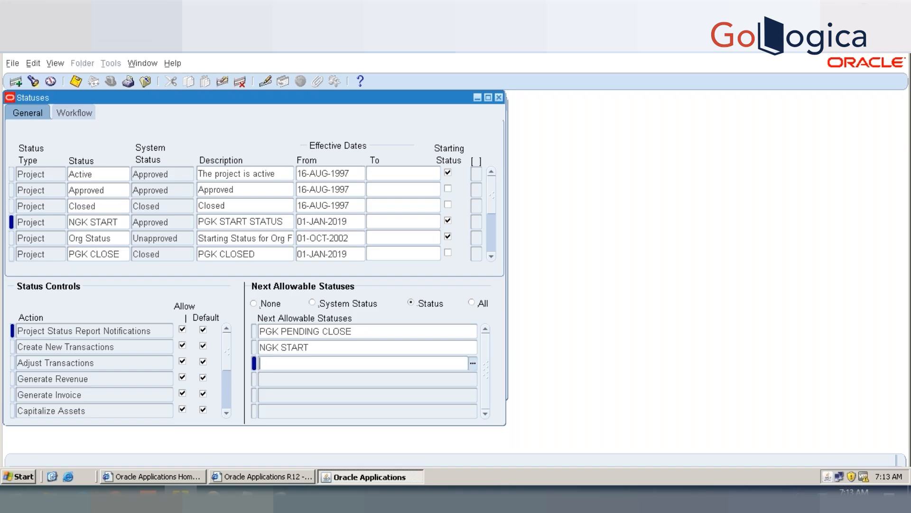
{"action": "key", "text": "ctrl+l"}
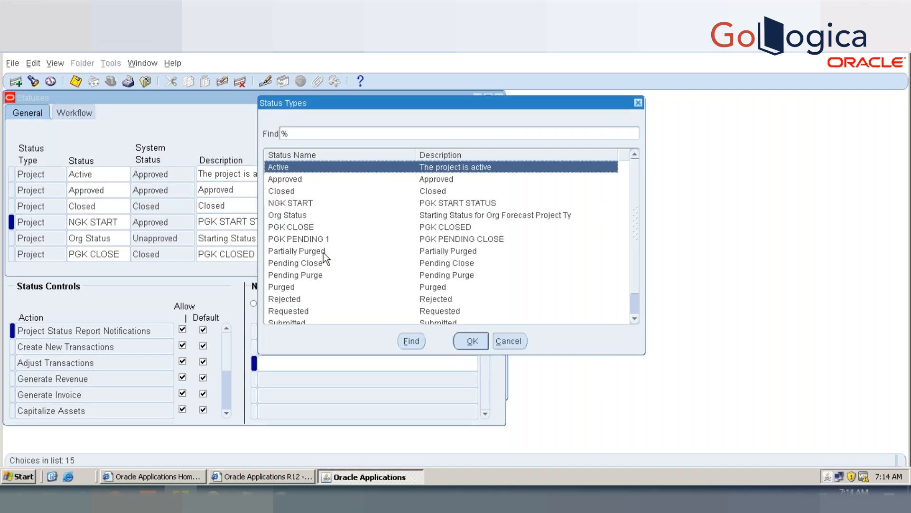
{"action": "double_click", "coordinate": [320, 228]}
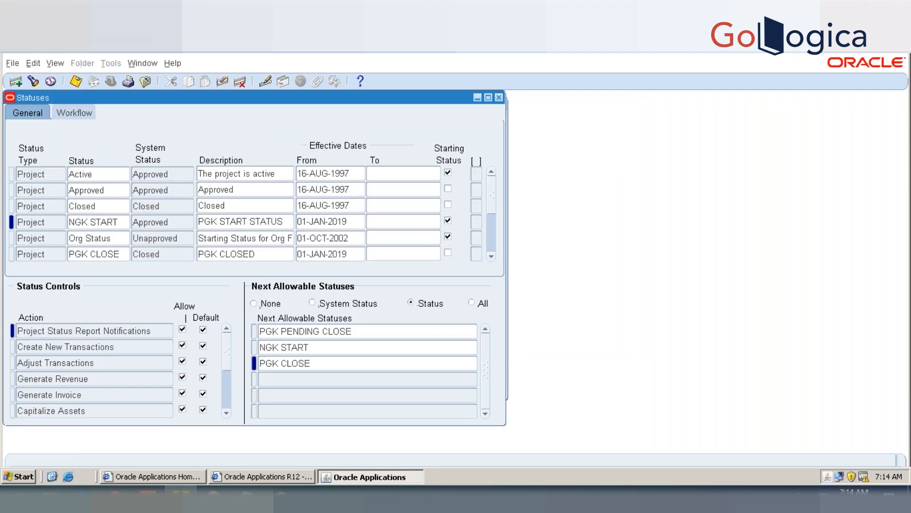
{"action": "key", "text": "ctrl+s"}
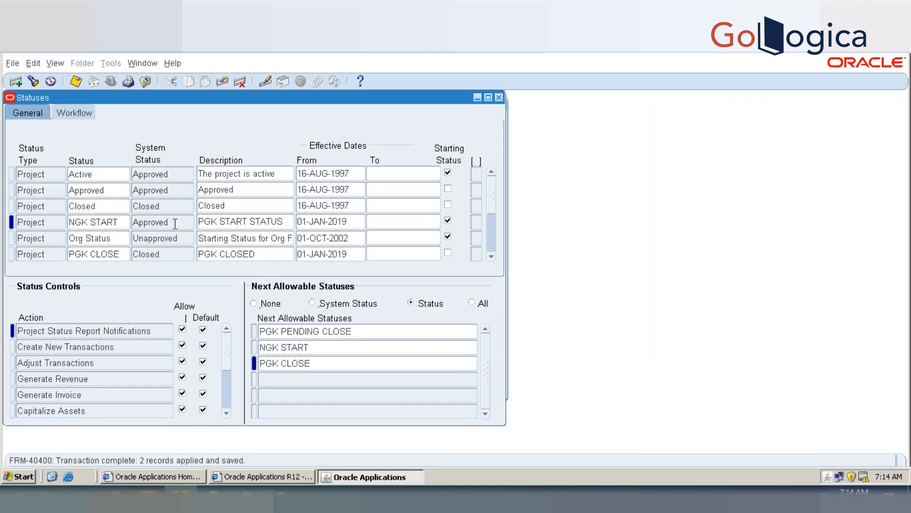
Step: Rename the NGK START project status as PGK START and save the record
{"action": "left_click", "coordinate": [118, 222]}
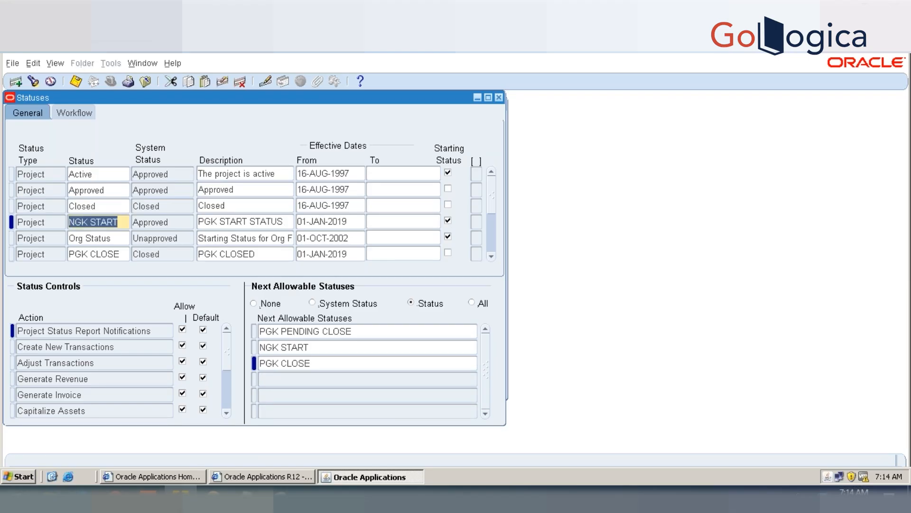
{"action": "left_click", "coordinate": [118, 222]}
{"action": "key", "text": "BackSpace"}
{"action": "key", "text": "BackSpace"}
{"action": "key", "text": "BackSpace"}
{"action": "key", "text": "BackSpace"}
{"action": "key", "text": "BackSpace"}
{"action": "key", "text": "BackSpace"}
{"action": "key", "text": "BackSpace"}
{"action": "key", "text": "BackSpace"}
{"action": "key", "text": "BackSpace"}
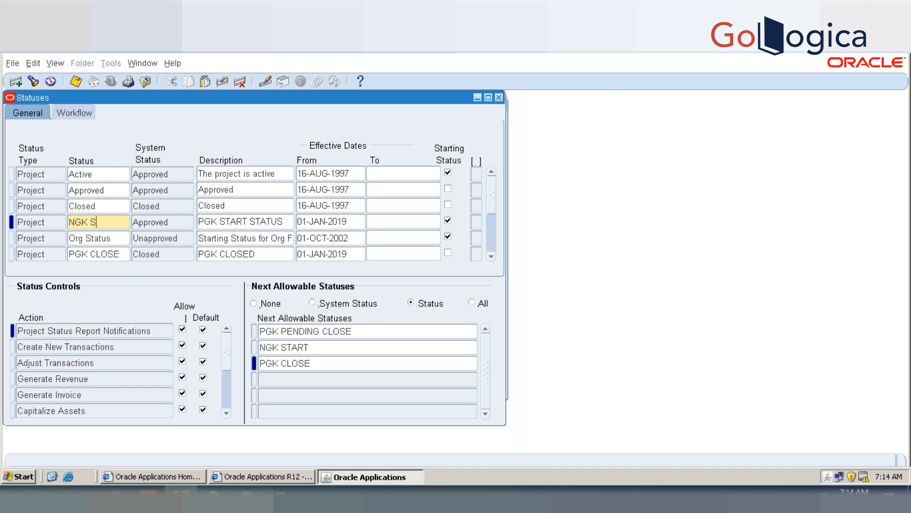
{"action": "type", "text": "PGK START"}
{"action": "key", "text": "ctrl+s"}
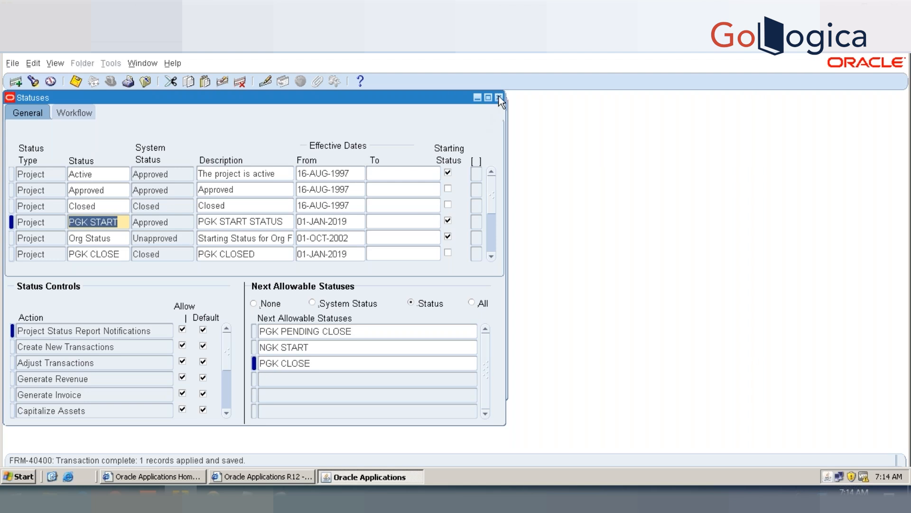
Step: Set the second next allowable status of PGK START to PGK START, save, and close the statuses form
{"action": "left_click", "coordinate": [323, 347]}
{"action": "key", "text": "shift+Home"}
{"action": "type", "text": "pgk"}
{"action": "key", "text": "Tab"}
{"action": "key", "text": "Down"}
{"action": "key", "text": "Down"}
{"action": "key", "text": "Return"}
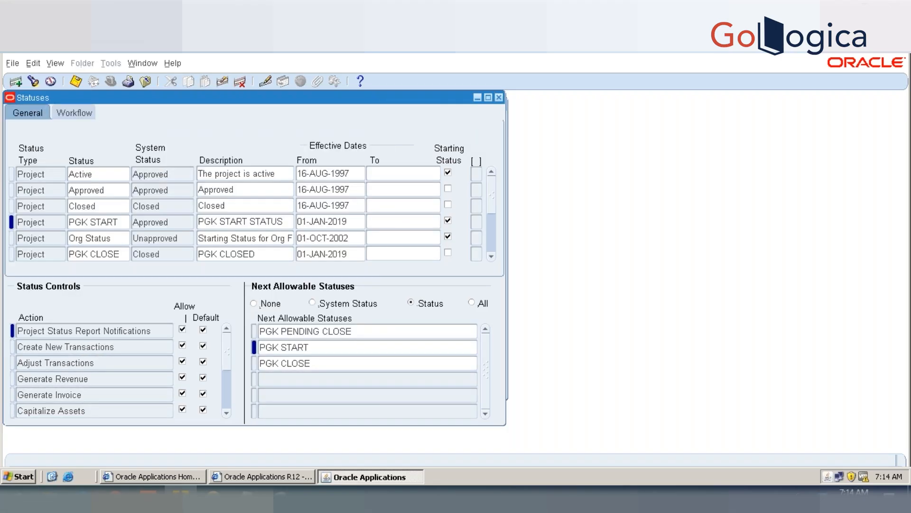
{"action": "key", "text": "ctrl+s"}
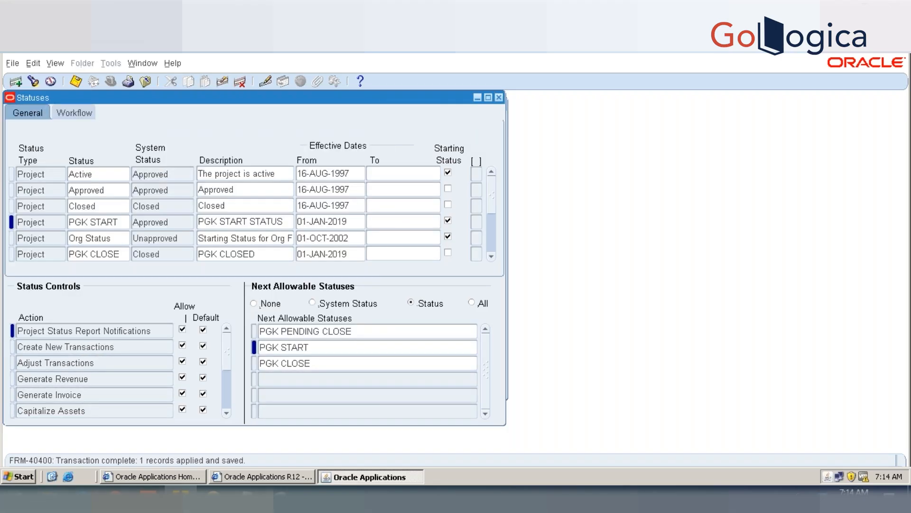
{"action": "left_click", "coordinate": [499, 98]}
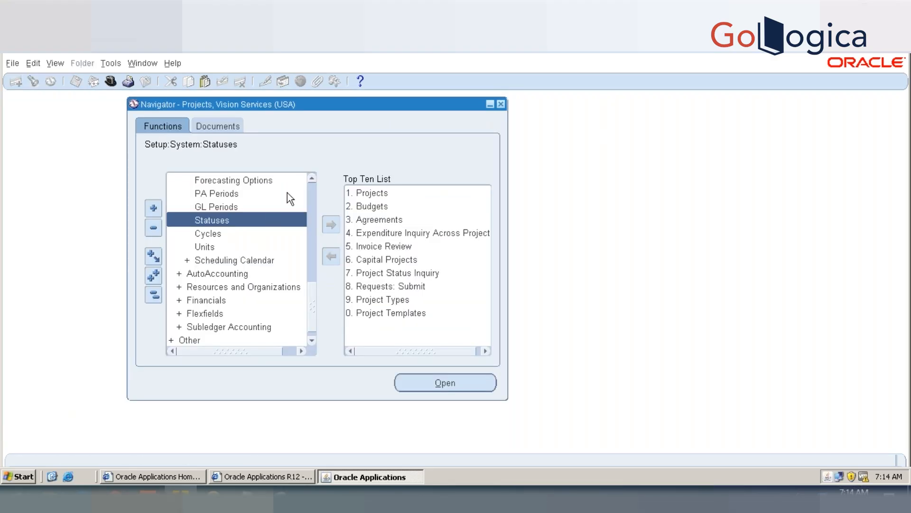
Step: Open the Projects function, find project number 05AUG2 and open its record
{"action": "scroll", "coordinate": [307, 190], "scroll_direction": "up", "scroll_amount": 10}
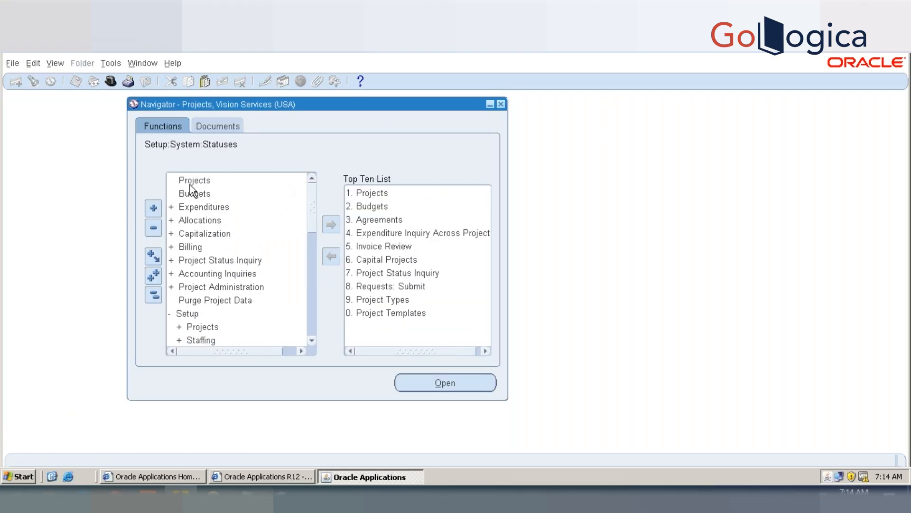
{"action": "left_click", "coordinate": [193, 180]}
{"action": "double_click", "coordinate": [192, 181]}
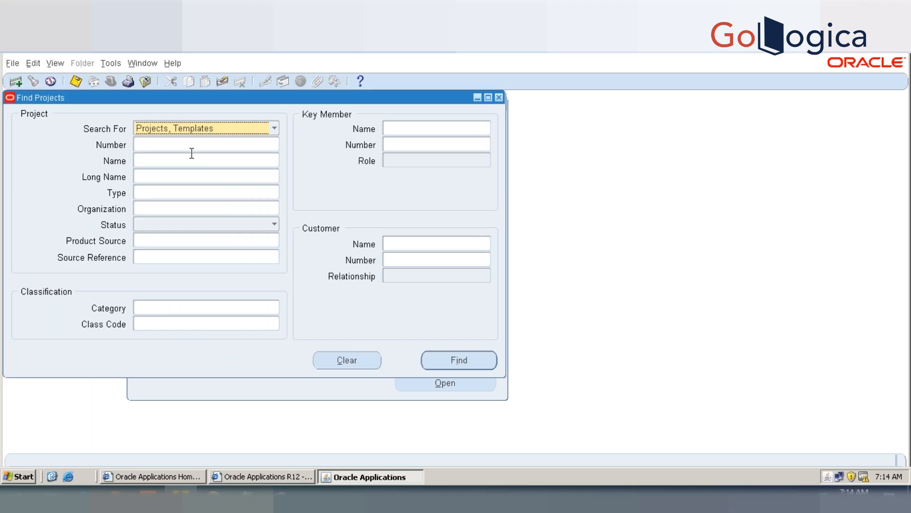
{"action": "left_click", "coordinate": [191, 147]}
{"action": "type", "text": "05AUG2"}
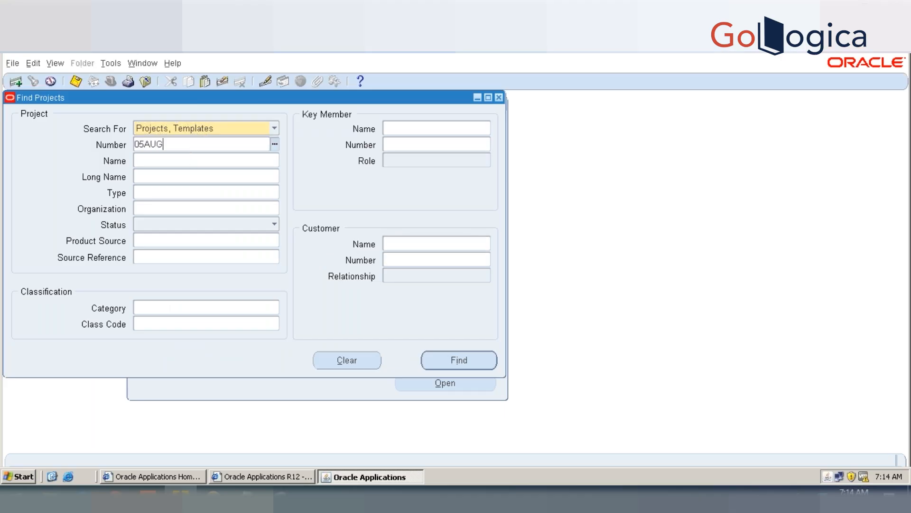
{"action": "key", "text": "Tab"}
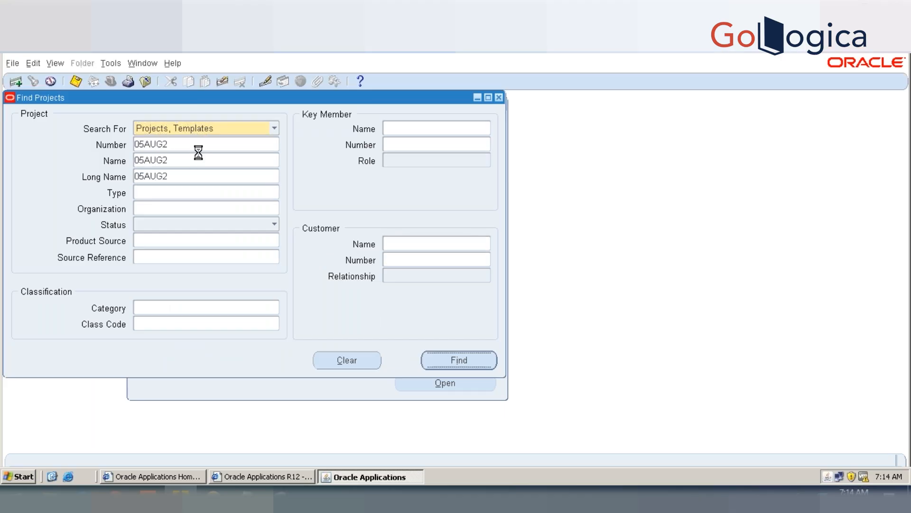
{"action": "left_click", "coordinate": [459, 359]}
{"action": "left_click", "coordinate": [448, 338]}
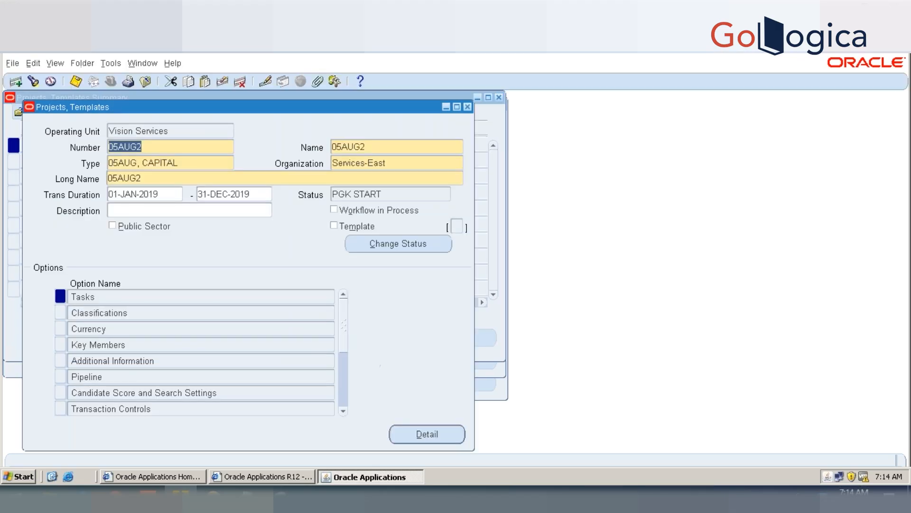
Step: Test the status change on project 05AUG2 by choosing PGK START and PGK CLOSE
{"action": "left_click", "coordinate": [406, 249]}
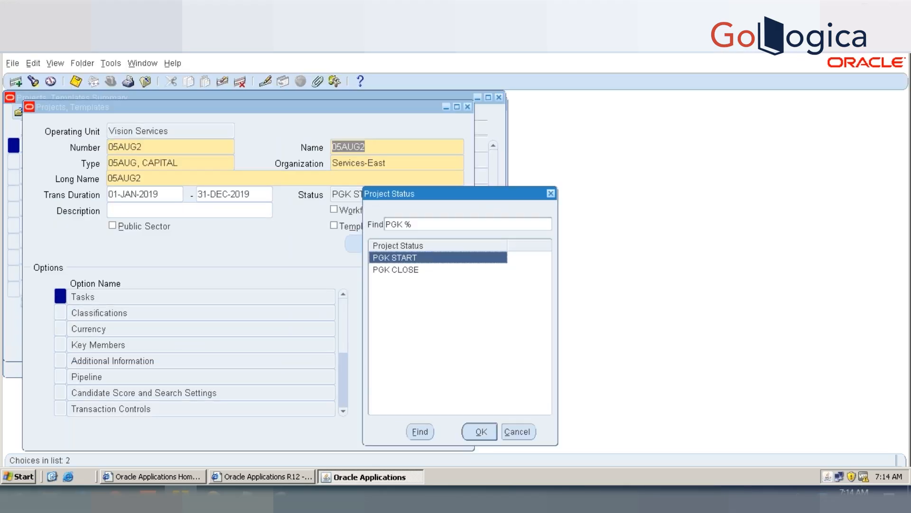
{"action": "left_click", "coordinate": [406, 269]}
{"action": "left_click", "coordinate": [408, 258]}
{"action": "double_click", "coordinate": [407, 261]}
{"action": "left_click", "coordinate": [403, 245]}
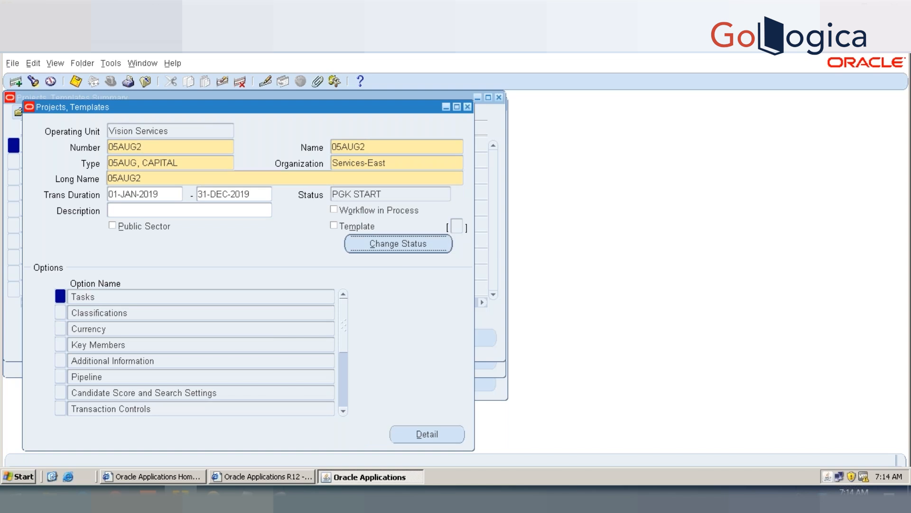
{"action": "double_click", "coordinate": [399, 268]}
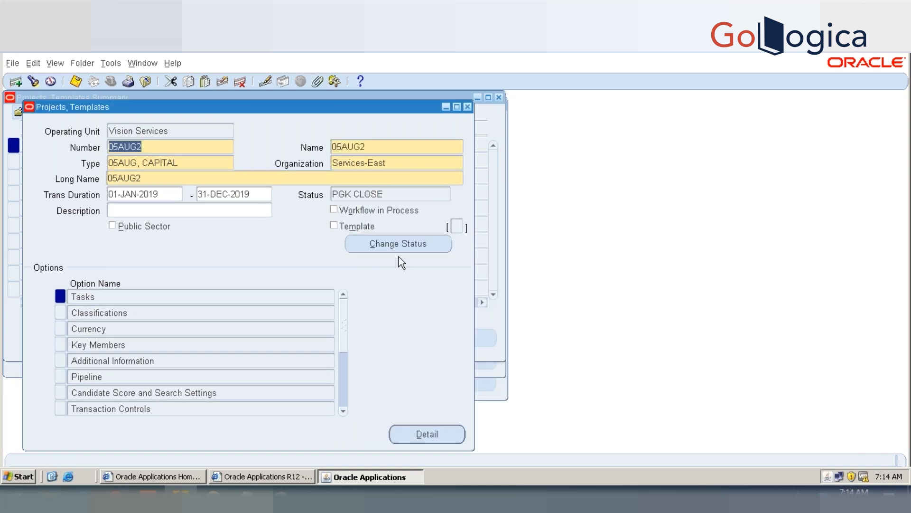
Step: Change the status of project 05AUG2 back to PGK START and close all project forms
{"action": "left_click", "coordinate": [401, 244]}
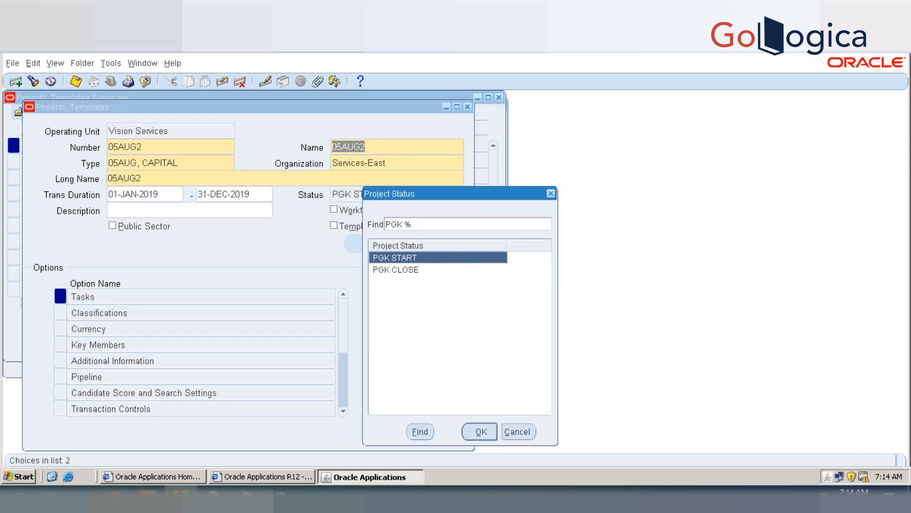
{"action": "double_click", "coordinate": [400, 257]}
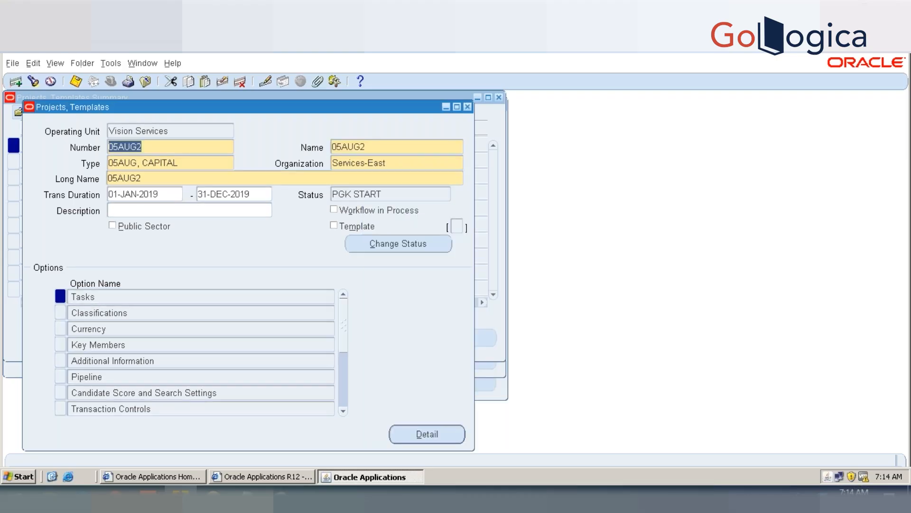
{"action": "left_click", "coordinate": [469, 107]}
{"action": "left_click", "coordinate": [500, 97]}
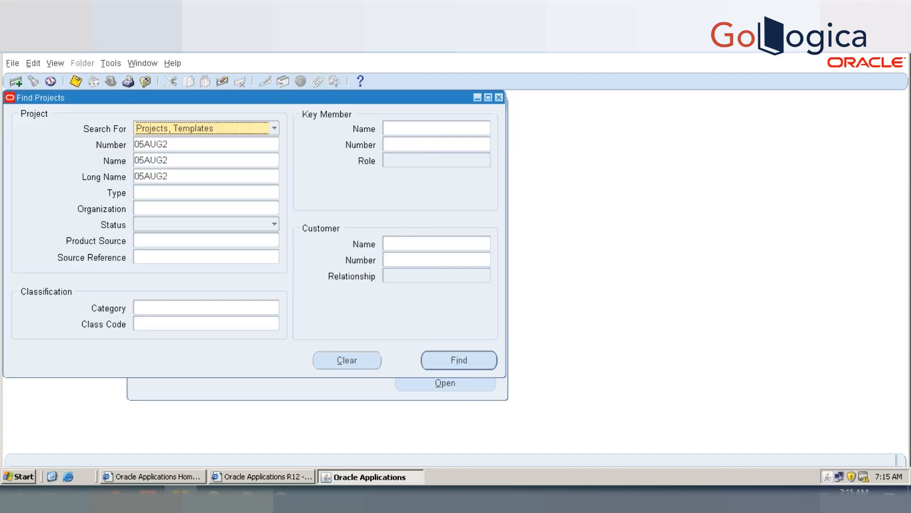
{"action": "left_click", "coordinate": [499, 98]}
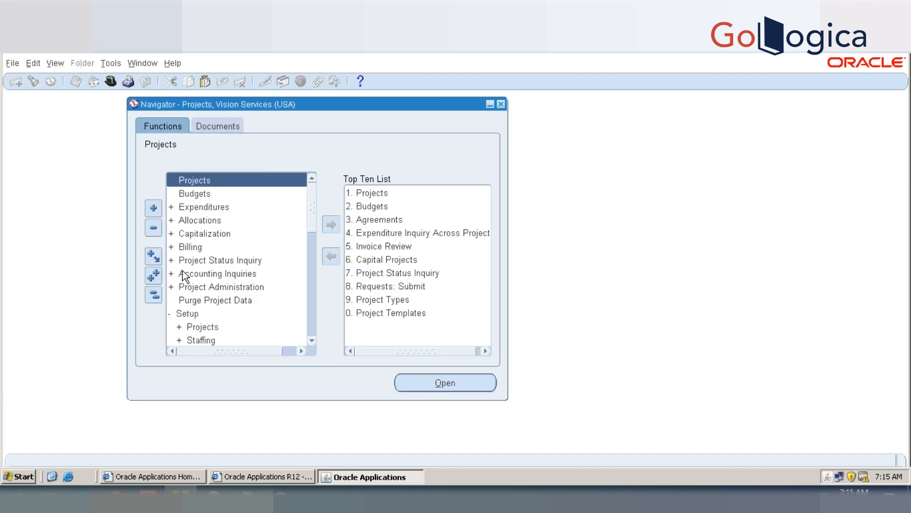
Step: Open the Statuses setup under System and query the records with status type Project
{"action": "left_click_drag", "start_coordinate": [315, 221], "coordinate": [312, 289]}
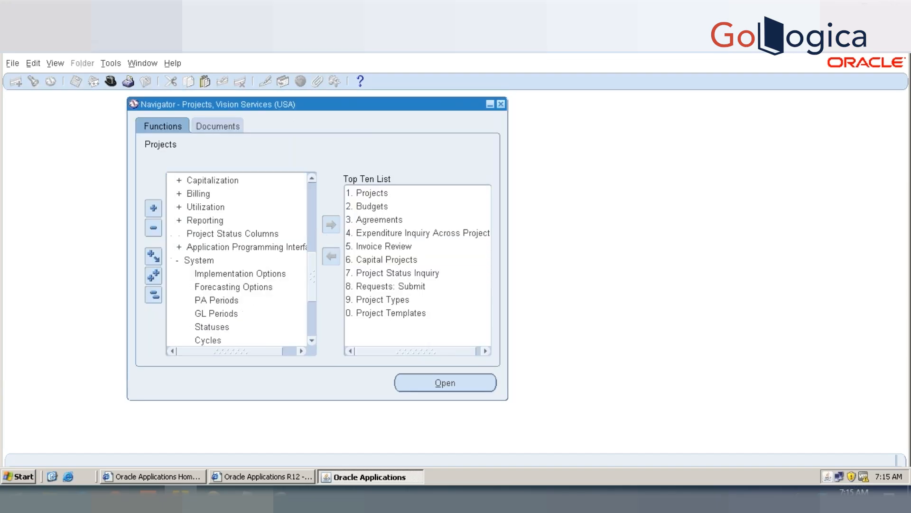
{"action": "scroll", "coordinate": [257, 241], "scroll_direction": "down", "scroll_amount": 3}
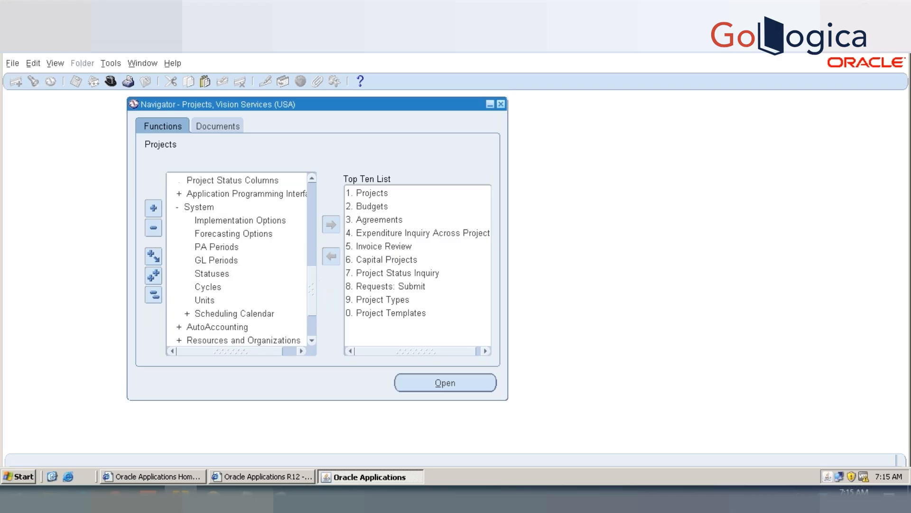
{"action": "double_click", "coordinate": [232, 206]}
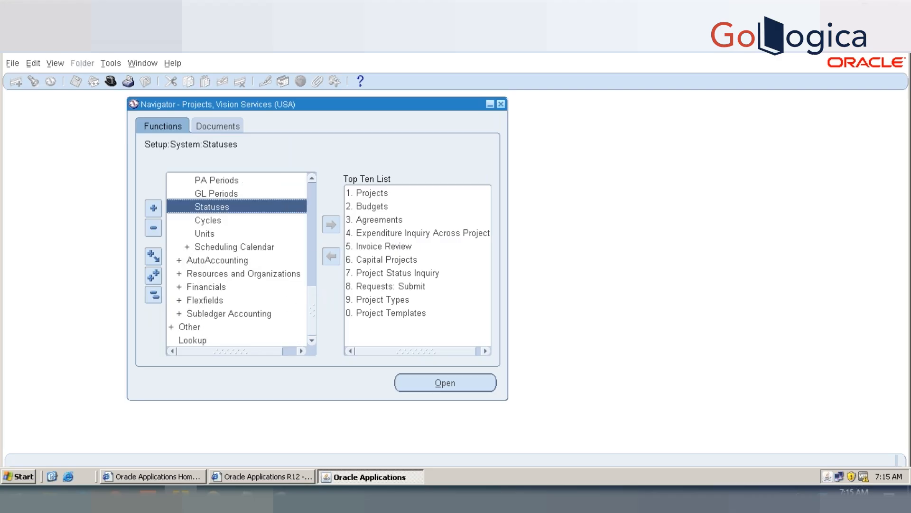
{"action": "key", "text": "F11"}
{"action": "type", "text": "Project"}
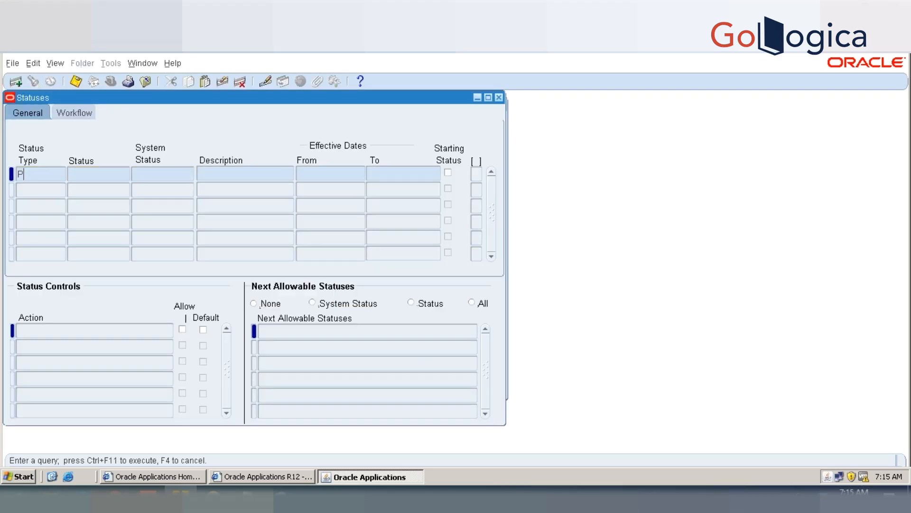
{"action": "key", "text": "ctrl+F11"}
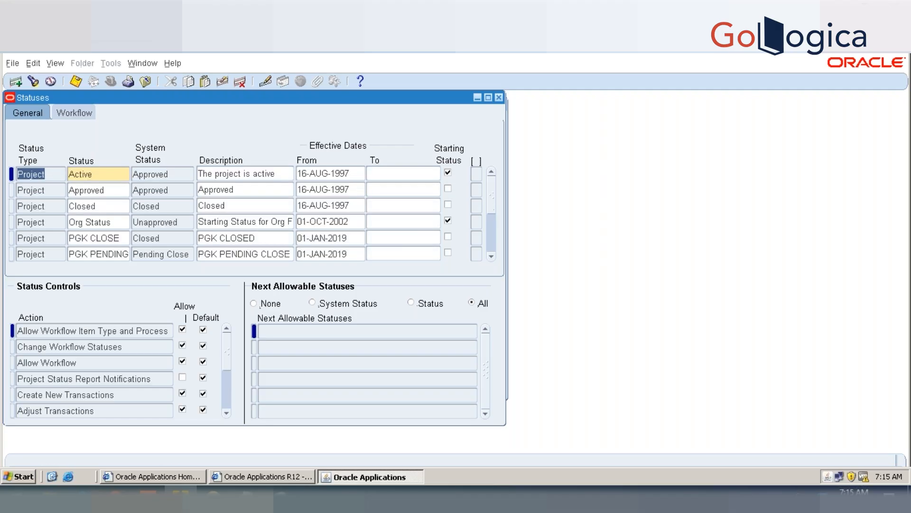
Step: Replace PGK PENDING CLOSE with PGK PENDING 1 in the next allowable statuses of PGK START, save, and close the statuses form
{"action": "left_click", "coordinate": [112, 238]}
{"action": "left_click", "coordinate": [109, 254]}
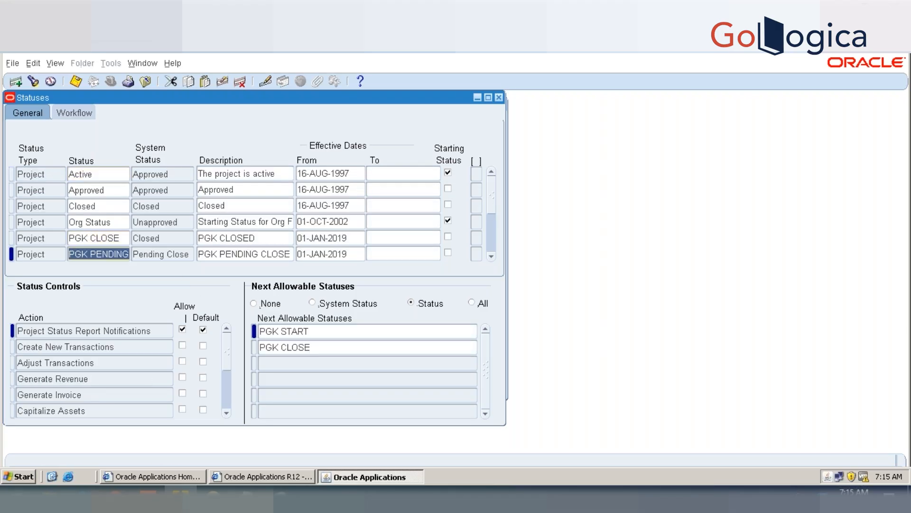
{"action": "key", "text": "Down"}
{"action": "key", "text": "Down"}
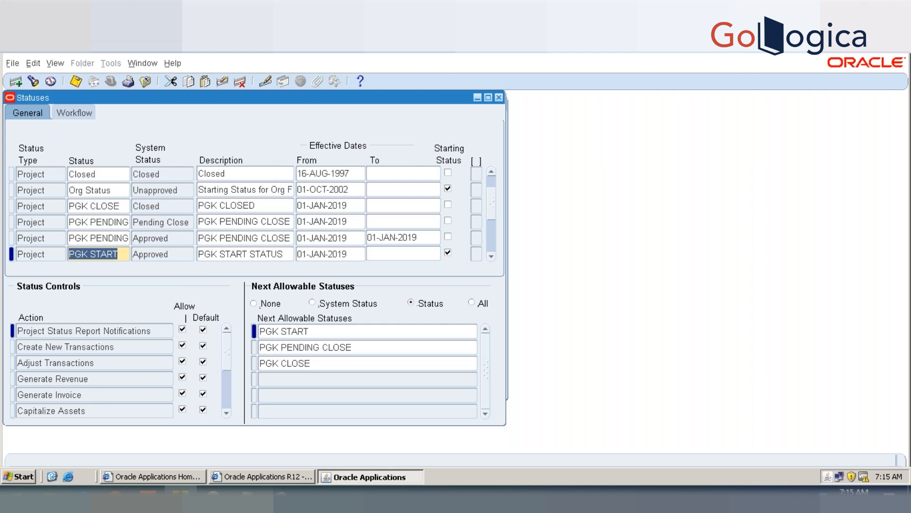
{"action": "left_click", "coordinate": [362, 344]}
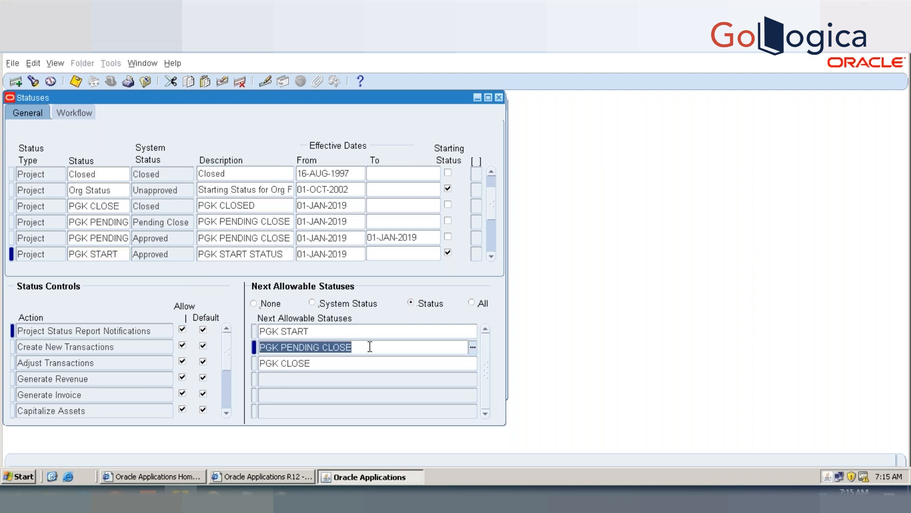
{"action": "left_click", "coordinate": [370, 346]}
{"action": "key", "text": "BackSpace"}
{"action": "key", "text": "BackSpace"}
{"action": "key", "text": "BackSpace"}
{"action": "key", "text": "BackSpace"}
{"action": "key", "text": "BackSpace"}
{"action": "key", "text": "BackSpace"}
{"action": "key", "text": "BackSpace"}
{"action": "key", "text": "BackSpace"}
{"action": "key", "text": "BackSpace"}
{"action": "key", "text": "BackSpace"}
{"action": "key", "text": "BackSpace"}
{"action": "key", "text": "BackSpace"}
{"action": "key", "text": "BackSpace"}
{"action": "key", "text": "BackSpace"}
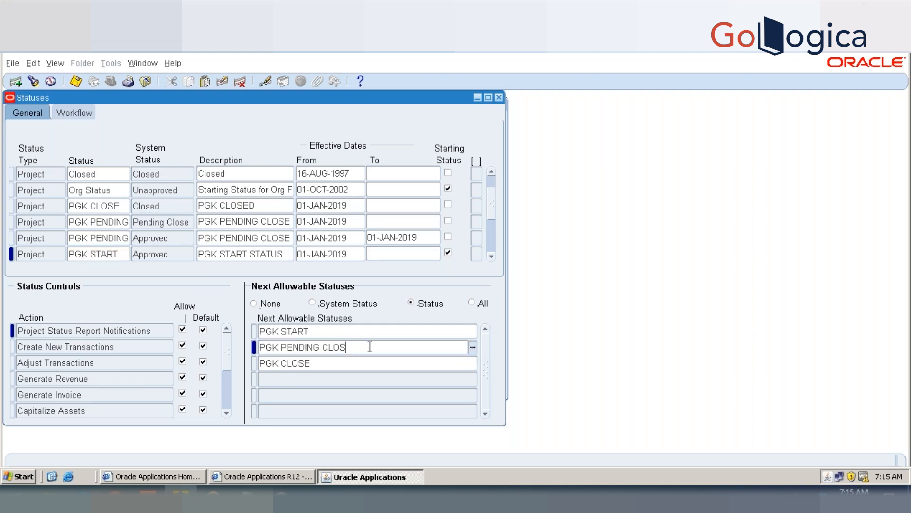
{"action": "key", "text": "Tab"}
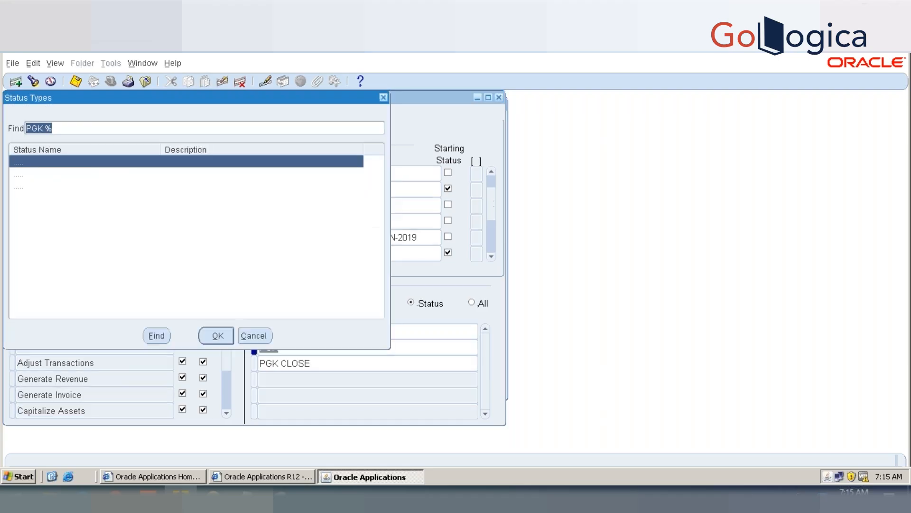
{"action": "double_click", "coordinate": [187, 175]}
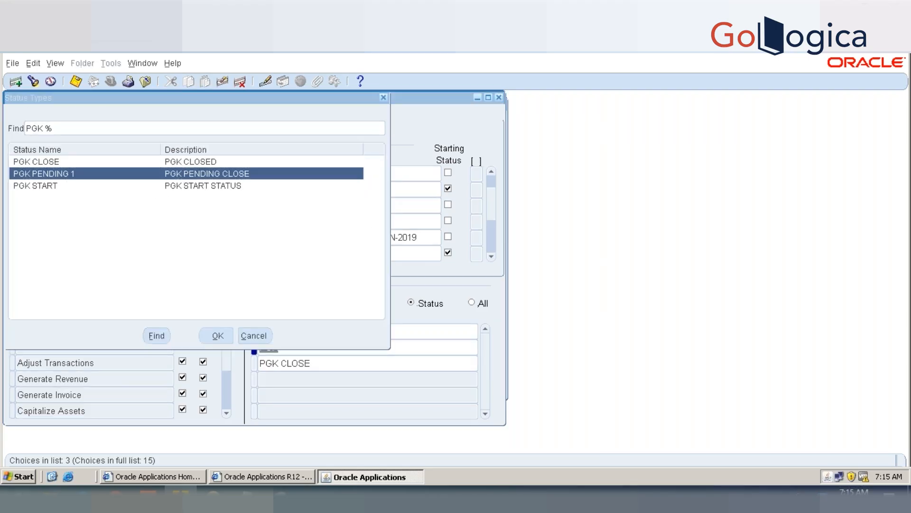
{"action": "key", "text": "ctrl+s"}
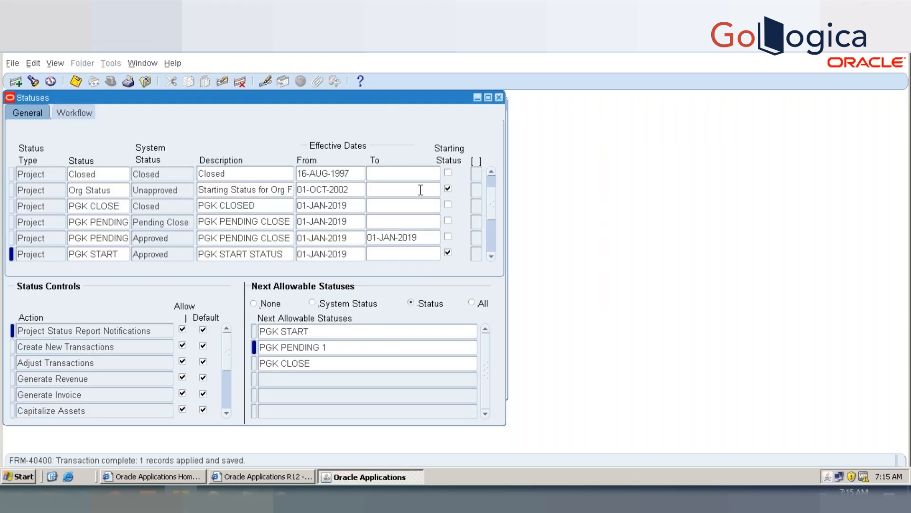
{"action": "left_click", "coordinate": [499, 97]}
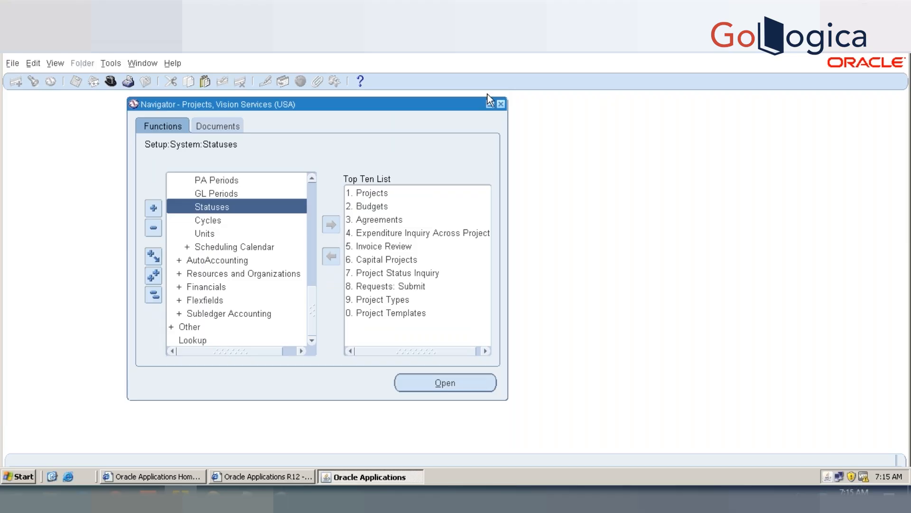
Step: Return to the Projects function, search for project number 05AUG2 and open the project
{"action": "scroll", "coordinate": [311, 186], "scroll_direction": "up", "scroll_amount": 5}
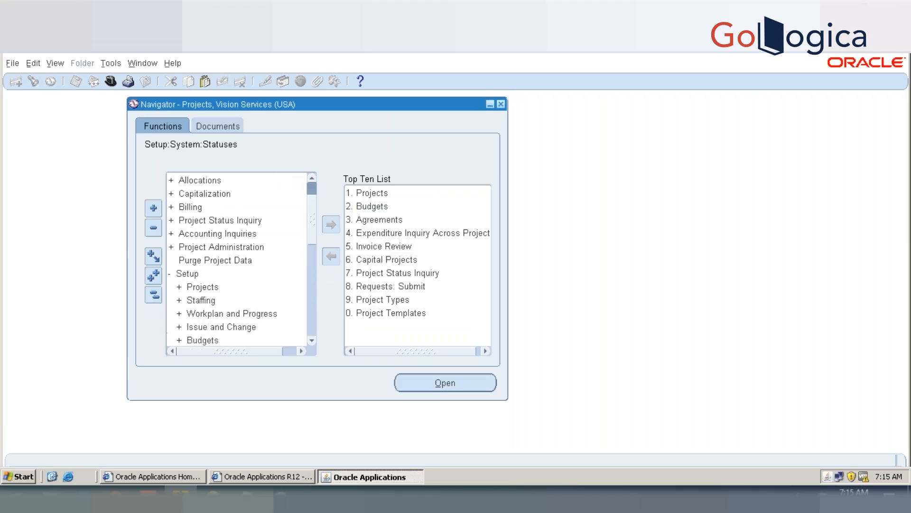
{"action": "left_click", "coordinate": [302, 183]}
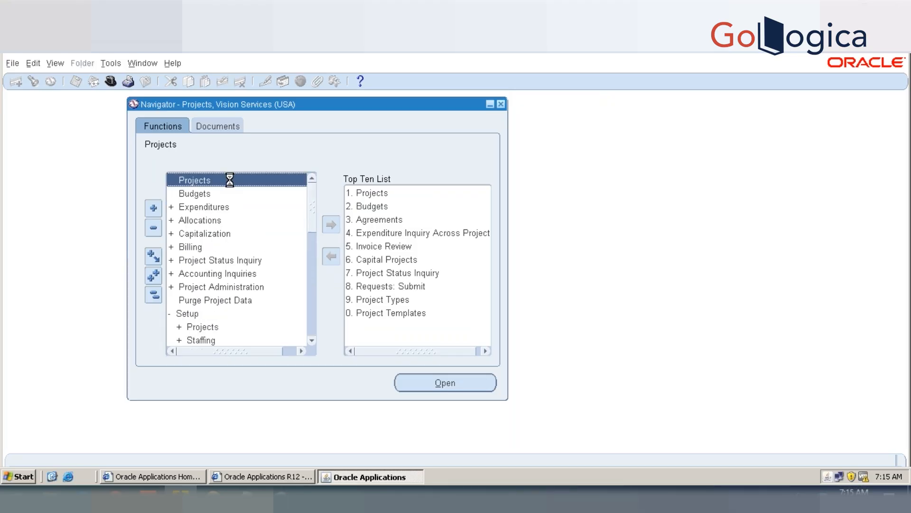
{"action": "double_click", "coordinate": [230, 179]}
{"action": "left_click", "coordinate": [219, 147]}
{"action": "type", "text": "05aug2"}
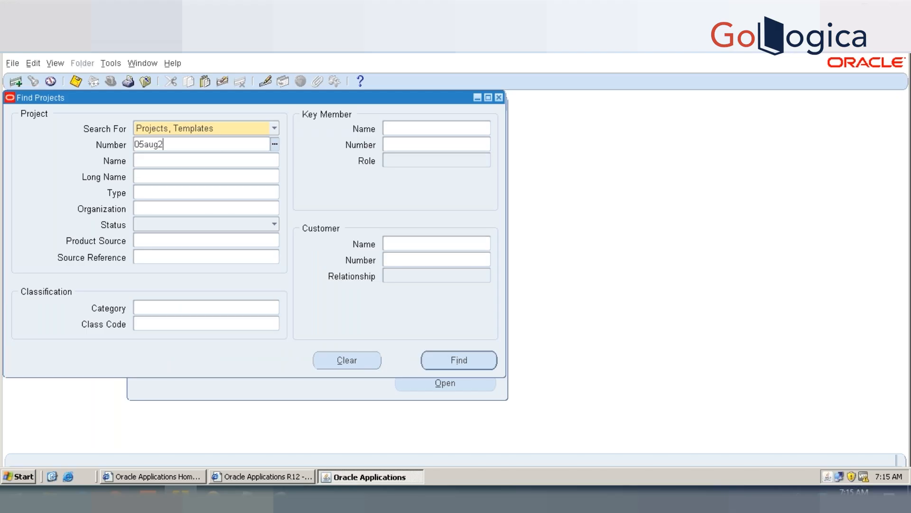
{"action": "key", "text": "Tab"}
{"action": "key", "text": "Return"}
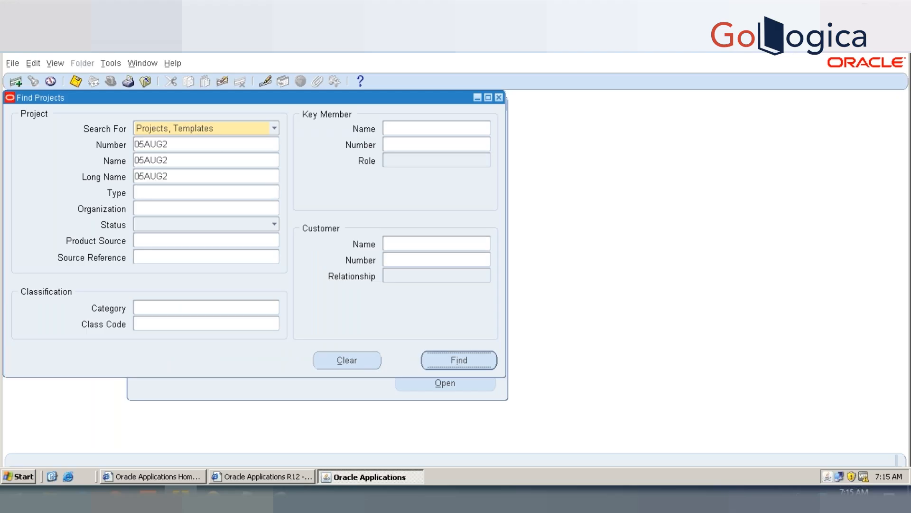
{"action": "left_click", "coordinate": [443, 337]}
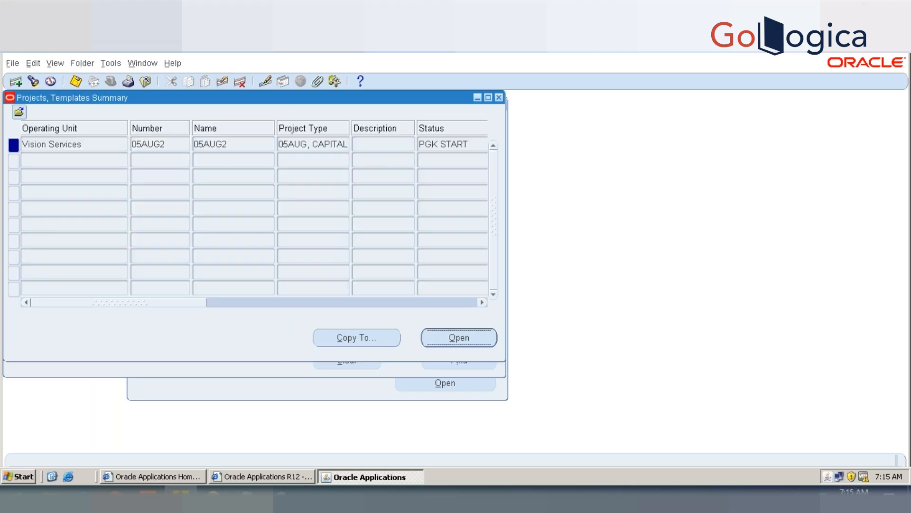
Step: Change the status of project 05AUG2 to PGK PENDING 1 and save the project
{"action": "left_click", "coordinate": [375, 246]}
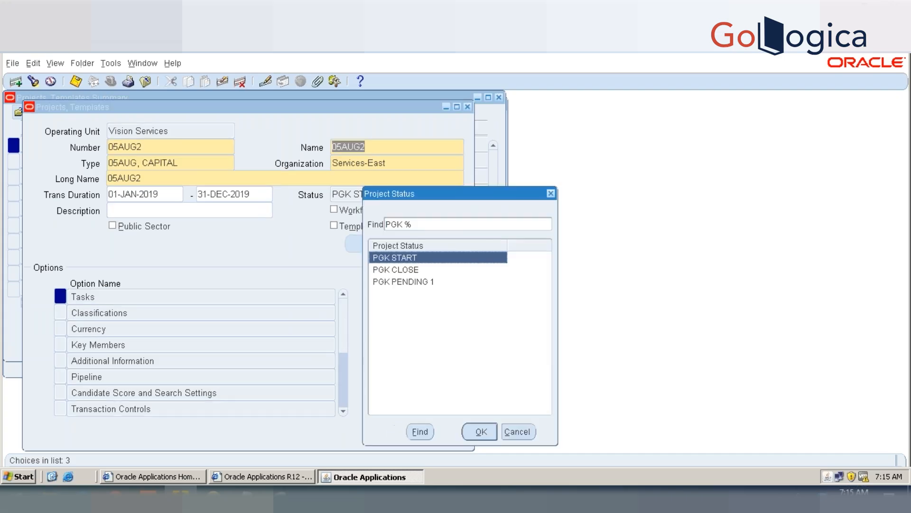
{"action": "left_click", "coordinate": [394, 271]}
{"action": "double_click", "coordinate": [398, 283]}
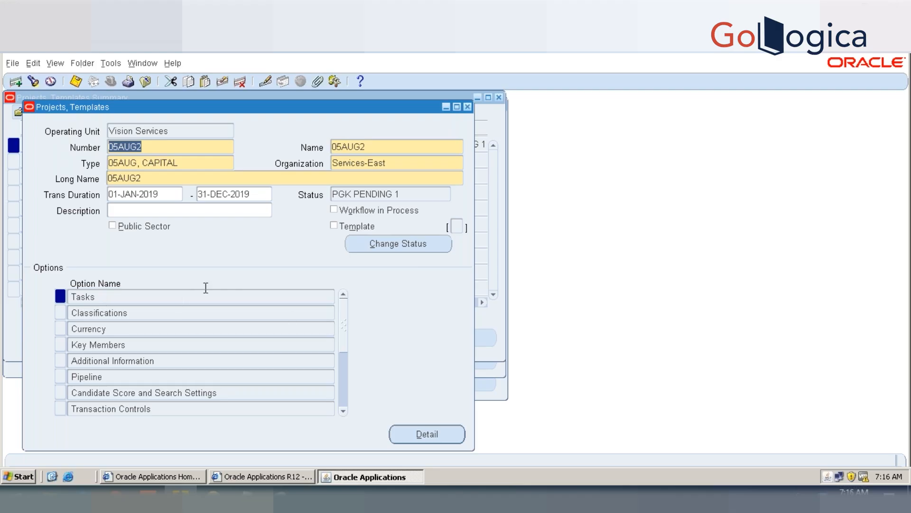
{"action": "key", "text": "ctrl+s"}
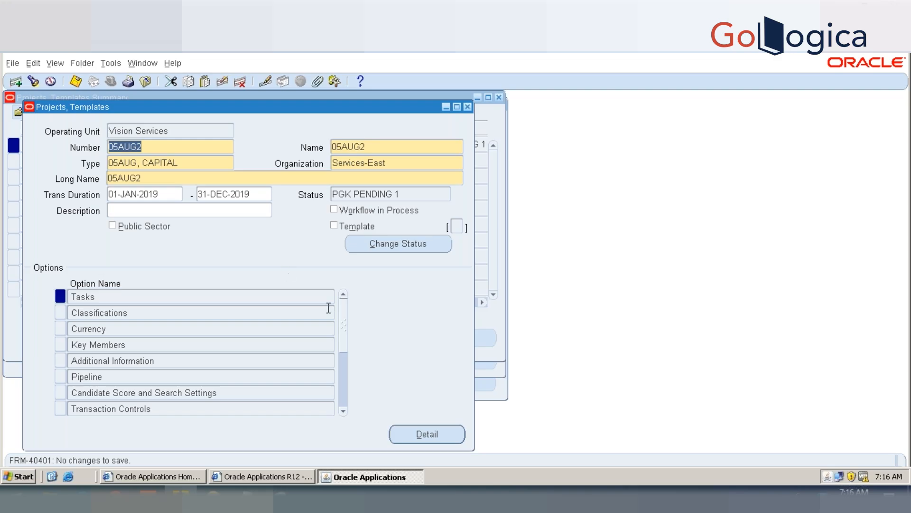
Step: Open the Tasks option of project 05AUG2 to view its task list, and close it
{"action": "left_click", "coordinate": [91, 298]}
{"action": "double_click", "coordinate": [91, 298]}
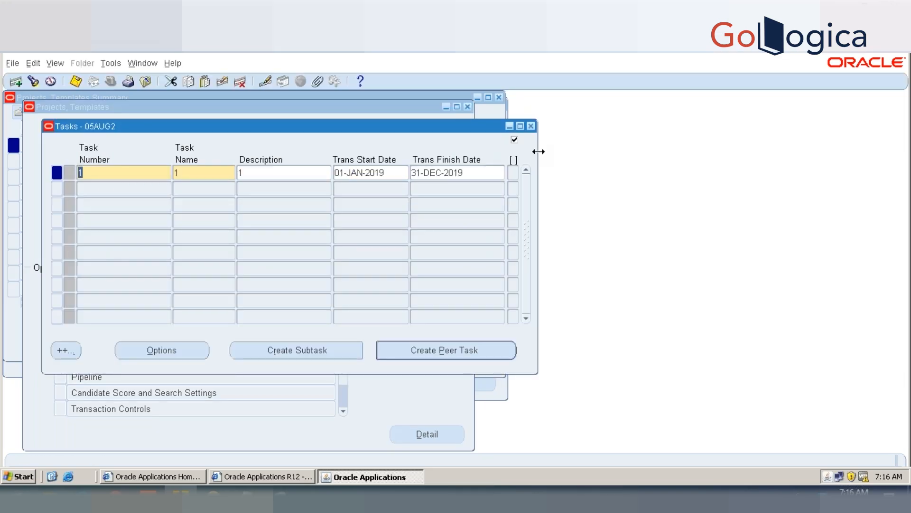
{"action": "left_click", "coordinate": [532, 126]}
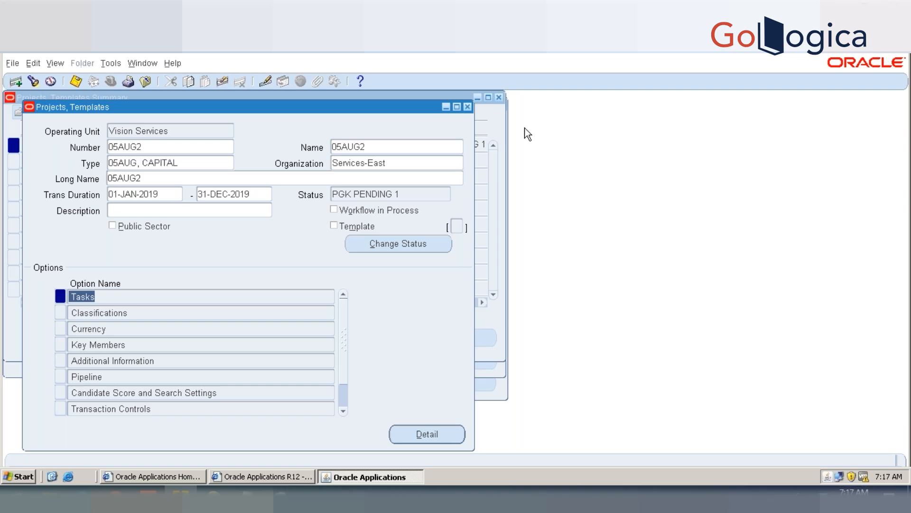
Step: Open the tasks of project 05AUG2, add task number 2 with name 2 and description 2, and save
{"action": "double_click", "coordinate": [93, 299]}
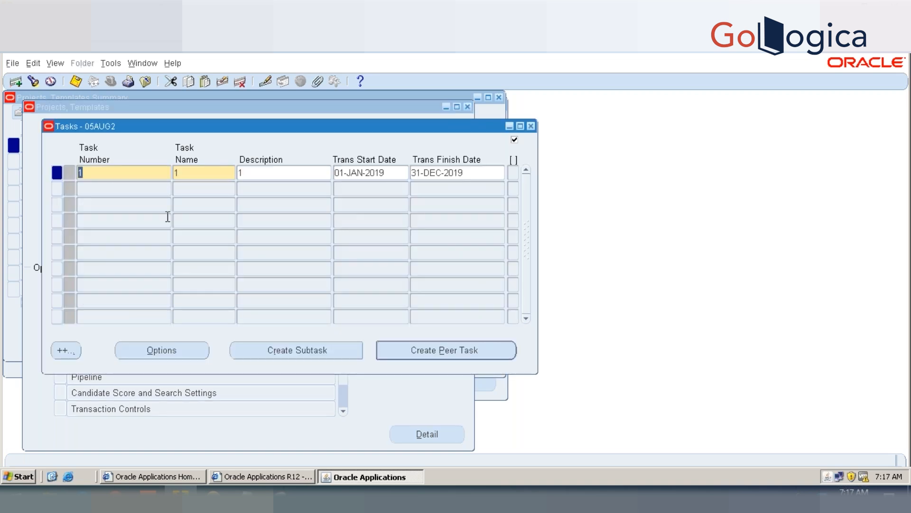
{"action": "key", "text": "Down"}
{"action": "type", "text": "2"}
{"action": "key", "text": "Tab"}
{"action": "type", "text": "2"}
{"action": "key", "text": "Tab"}
{"action": "type", "text": "2"}
{"action": "key", "text": "Tab"}
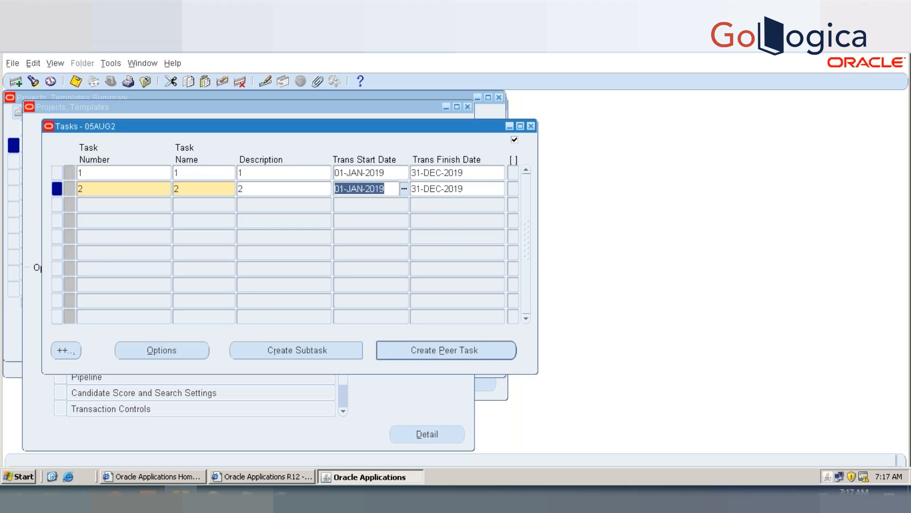
{"action": "key", "text": "ctrl+s"}
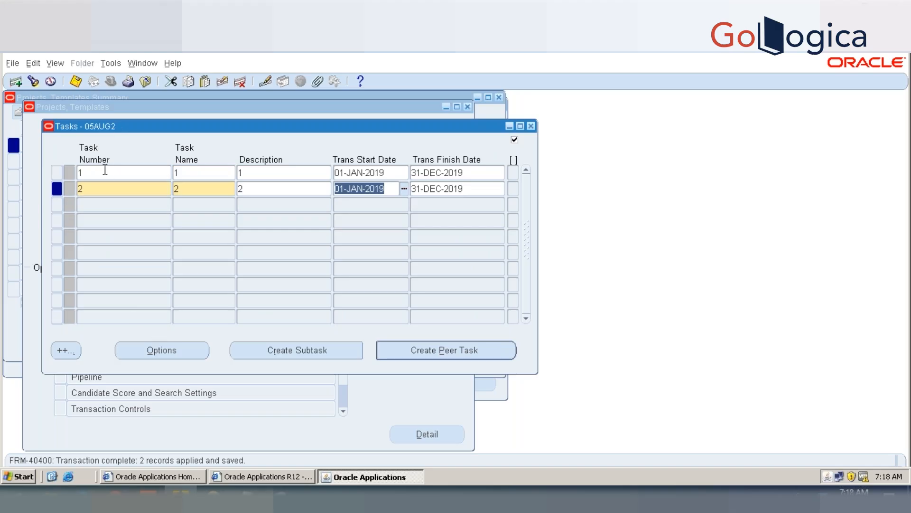
Step: Look through the options available for task 1, and close the task options and the task list
{"action": "left_click", "coordinate": [104, 172]}
{"action": "left_click", "coordinate": [161, 350]}
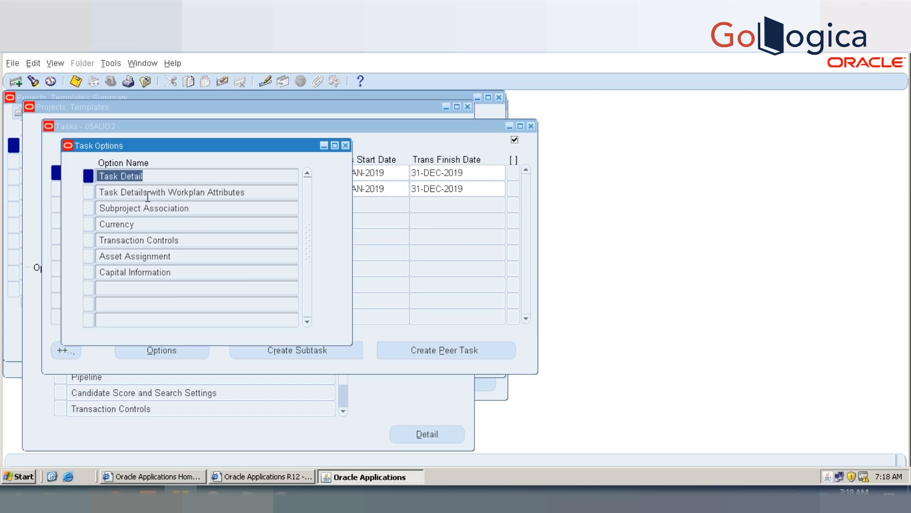
{"action": "left_click", "coordinate": [188, 209]}
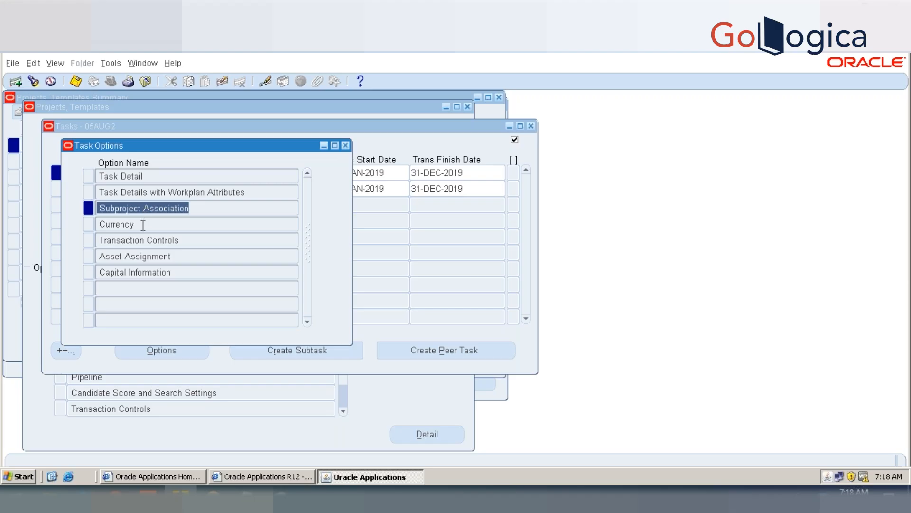
{"action": "left_click", "coordinate": [143, 225]}
{"action": "left_click", "coordinate": [151, 209]}
{"action": "left_click", "coordinate": [345, 145]}
{"action": "left_click", "coordinate": [178, 349]}
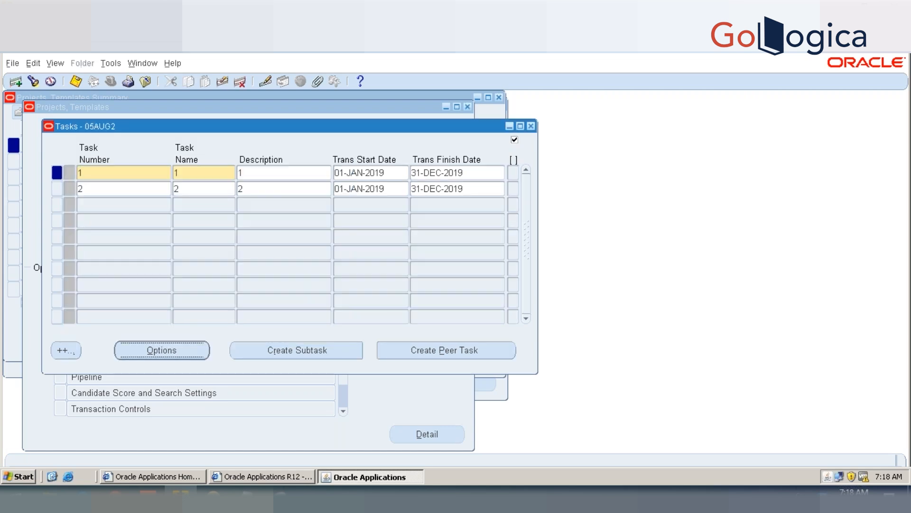
{"action": "left_click", "coordinate": [203, 192]}
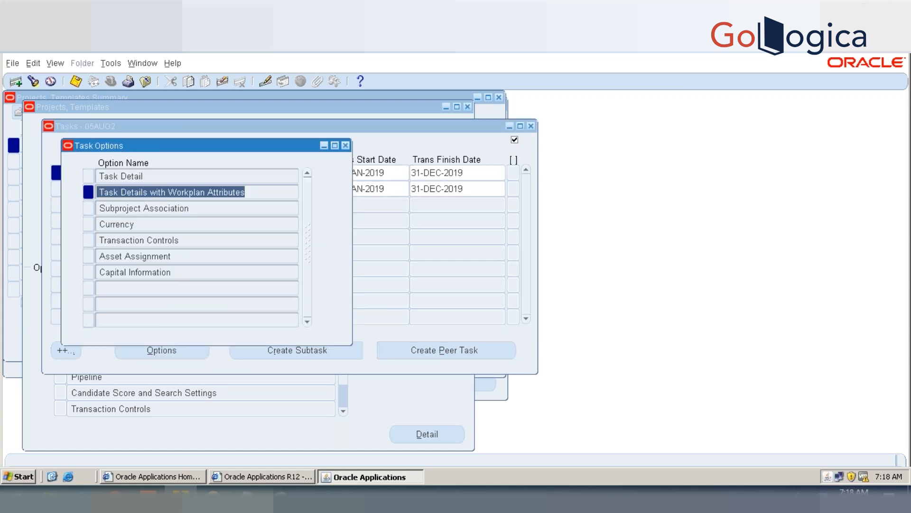
{"action": "left_click", "coordinate": [206, 208]}
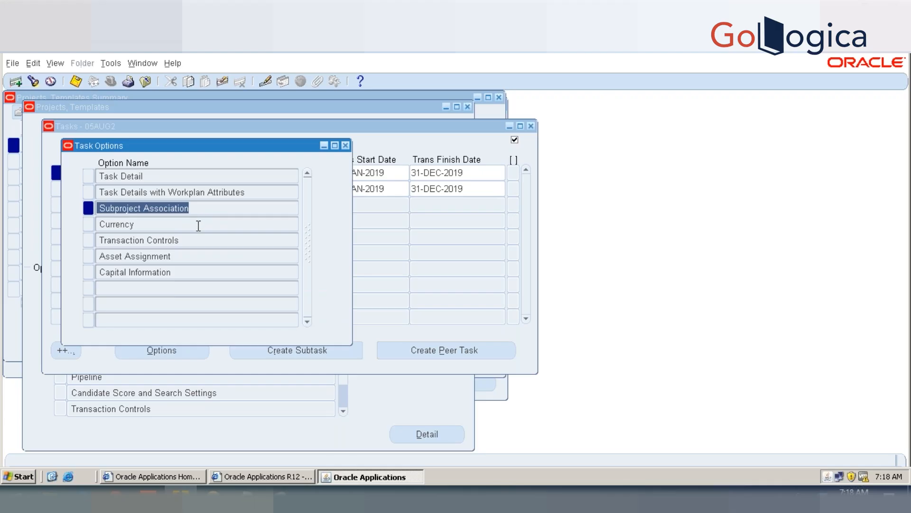
{"action": "left_click", "coordinate": [198, 225]}
{"action": "left_click", "coordinate": [192, 240]}
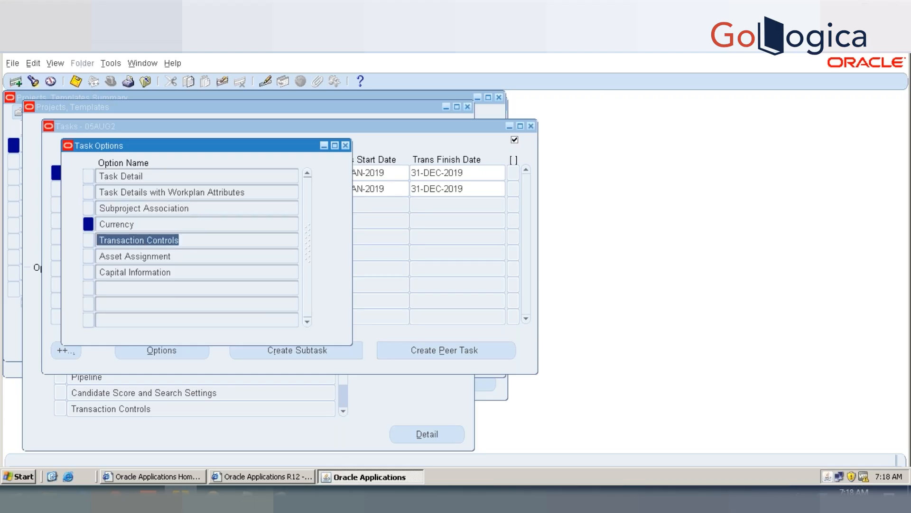
{"action": "left_click", "coordinate": [345, 145]}
{"action": "left_click", "coordinate": [532, 126]}
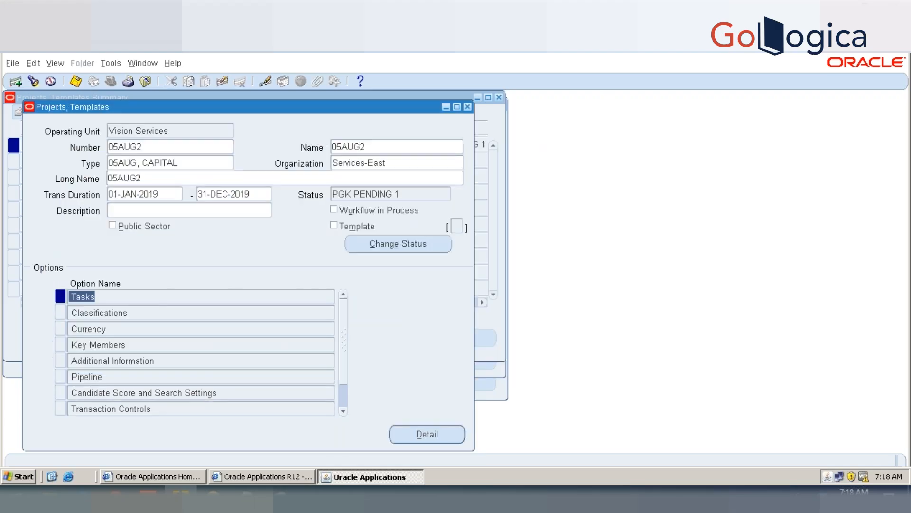
Step: Look through the project's option list down to Asset Information and return to its beginning
{"action": "left_click", "coordinate": [188, 363]}
{"action": "left_click", "coordinate": [201, 393]}
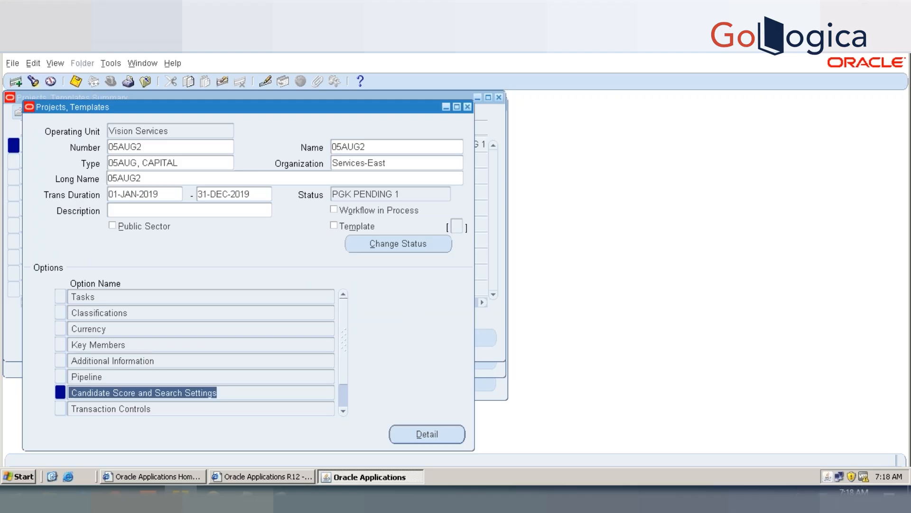
{"action": "key", "text": "Down"}
{"action": "key", "text": "Down"}
{"action": "key", "text": "Up"}
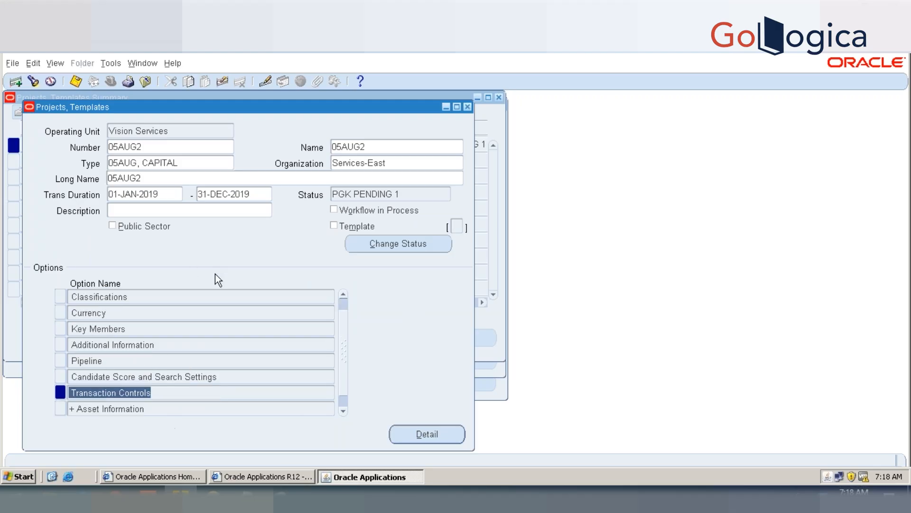
{"action": "scroll", "coordinate": [343, 308], "scroll_direction": "up", "scroll_amount": 1}
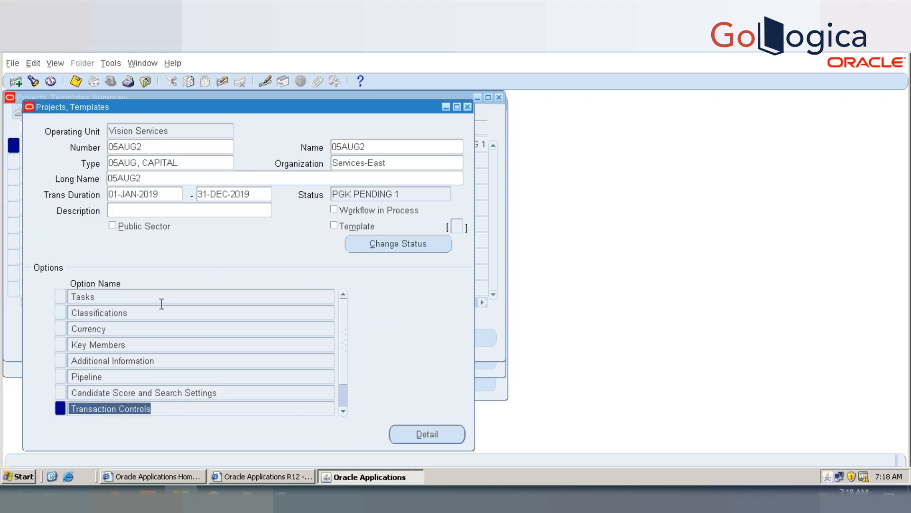
Step: Open the task options of task 1 again, view its Currency settings, and close them
{"action": "left_click", "coordinate": [138, 299]}
{"action": "left_click", "coordinate": [162, 349]}
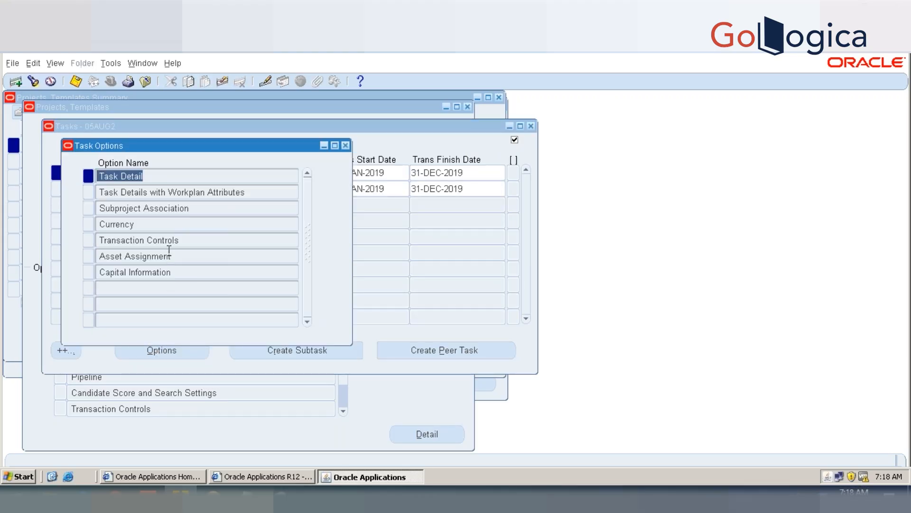
{"action": "double_click", "coordinate": [150, 224]}
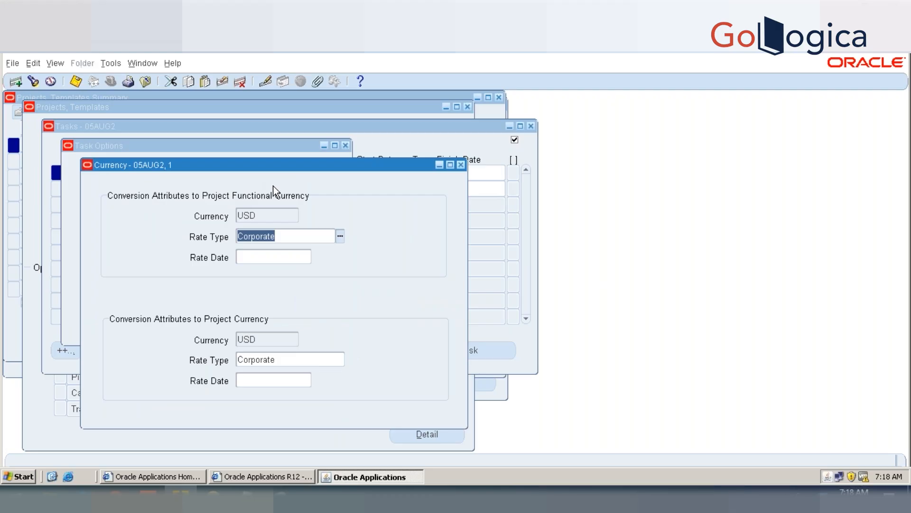
{"action": "left_click", "coordinate": [463, 166]}
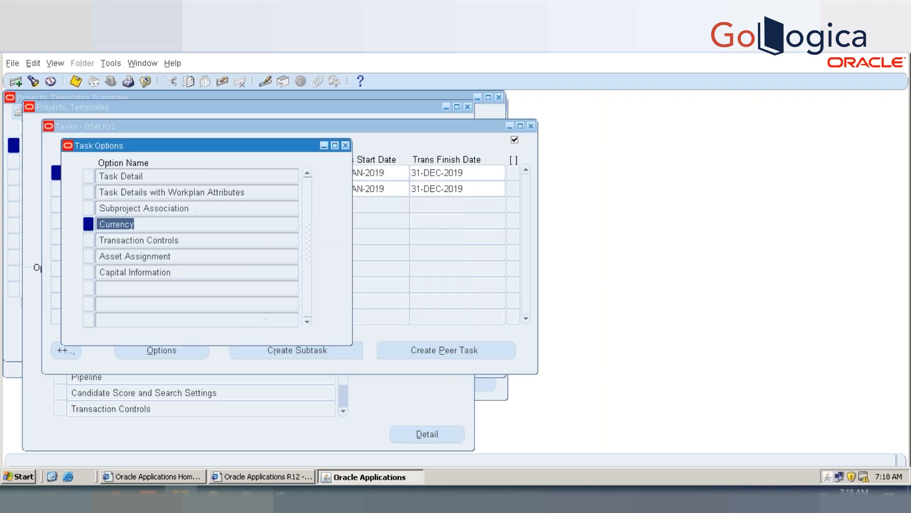
Step: View the Transaction Controls of task 1 and close them
{"action": "left_click", "coordinate": [209, 239]}
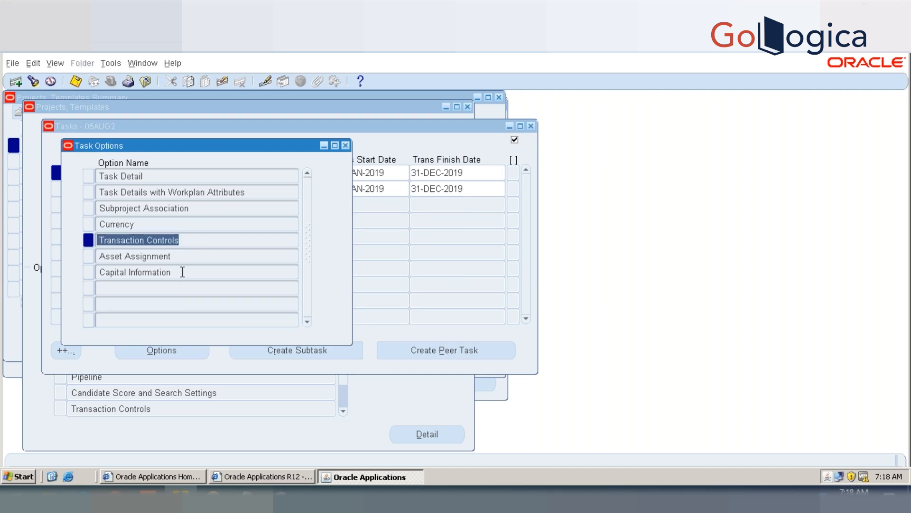
{"action": "left_click", "coordinate": [163, 240]}
{"action": "double_click", "coordinate": [163, 240]}
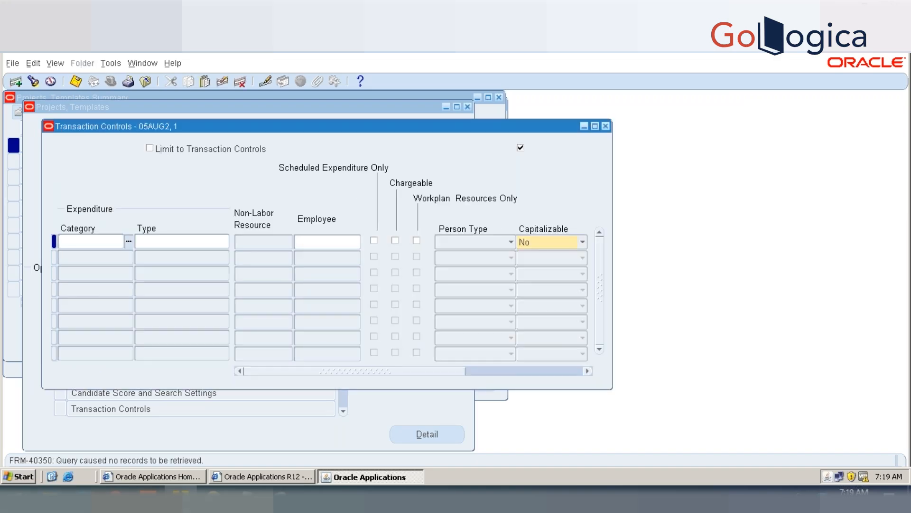
{"action": "left_click", "coordinate": [606, 127]}
Step: View the Asset Assignments and Capital Information of task 1, closing each form after review
{"action": "left_click", "coordinate": [188, 256]}
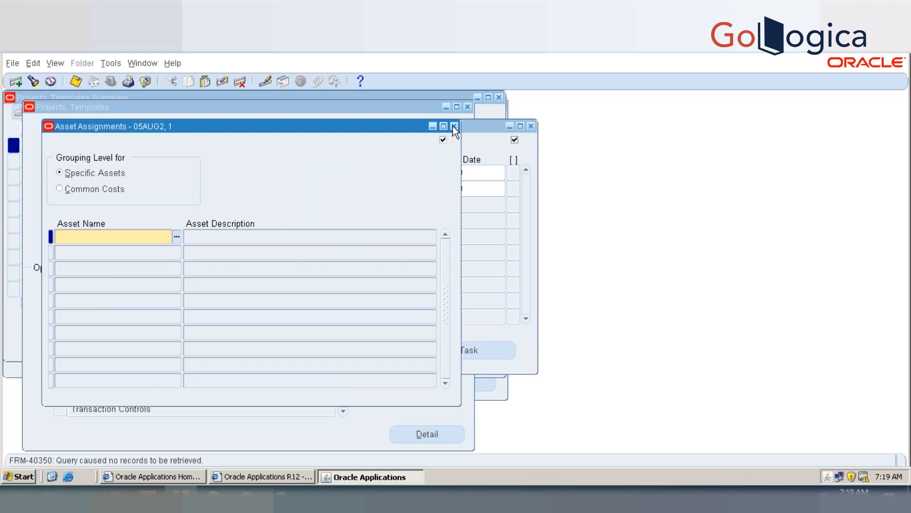
{"action": "left_click", "coordinate": [453, 126]}
{"action": "double_click", "coordinate": [187, 269]}
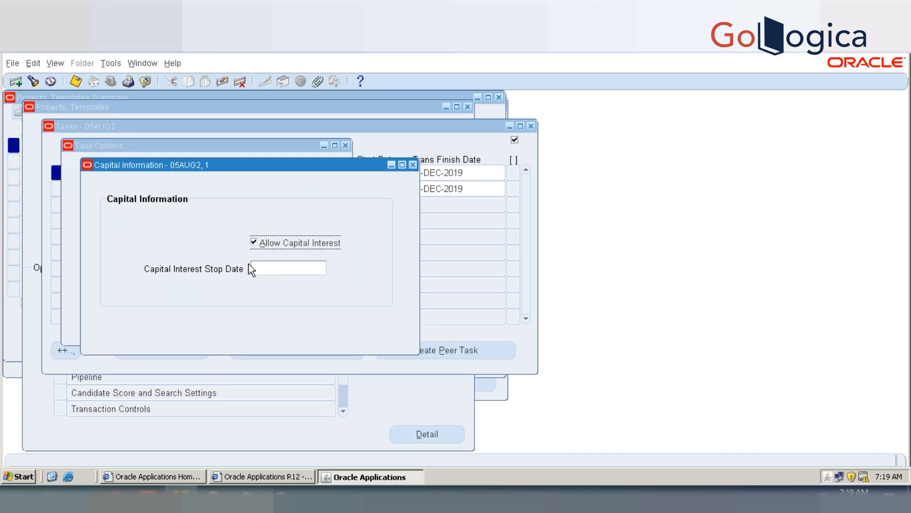
{"action": "left_click", "coordinate": [412, 165]}
Step: Open the Task Detail option of task 1 and review its name, manager, service type, organization and work type fields
{"action": "double_click", "coordinate": [136, 176]}
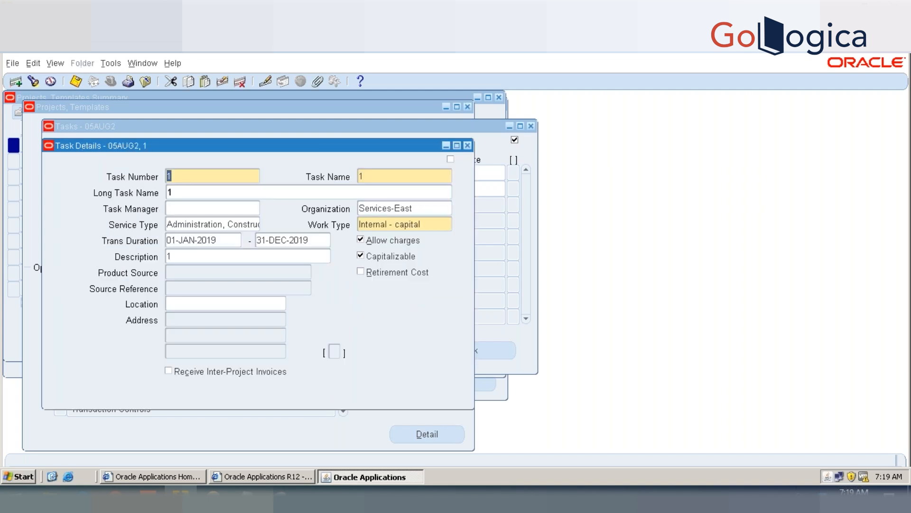
{"action": "left_click", "coordinate": [198, 177]}
{"action": "key", "text": "Tab"}
{"action": "key", "text": "Tab"}
{"action": "left_click", "coordinate": [213, 209]}
{"action": "left_click", "coordinate": [212, 224]}
{"action": "left_click", "coordinate": [371, 209]}
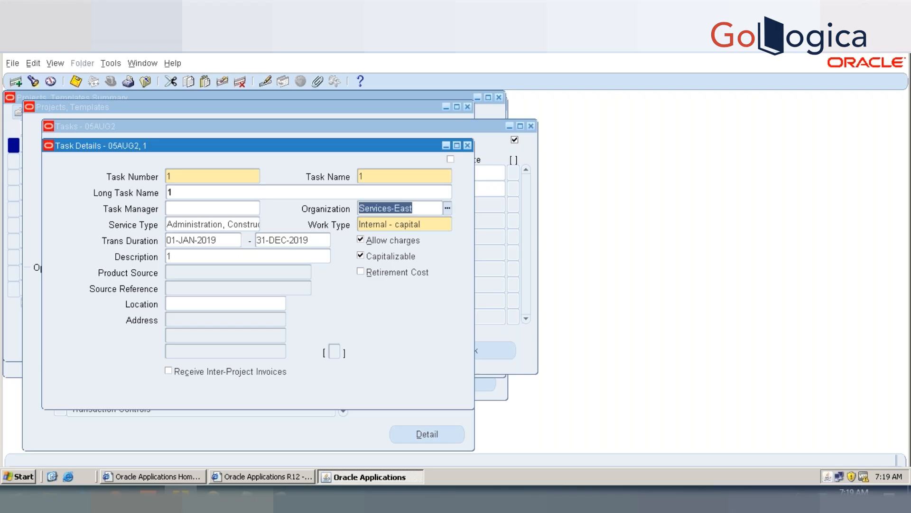
{"action": "left_click", "coordinate": [374, 224]}
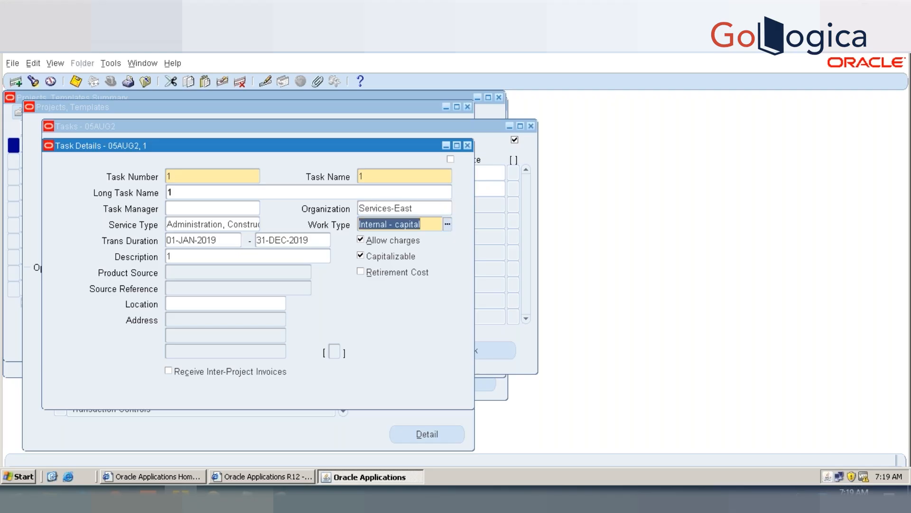
Step: Clear Allow charges for task 1 and save, and enable the option again and save
{"action": "left_click", "coordinate": [388, 245]}
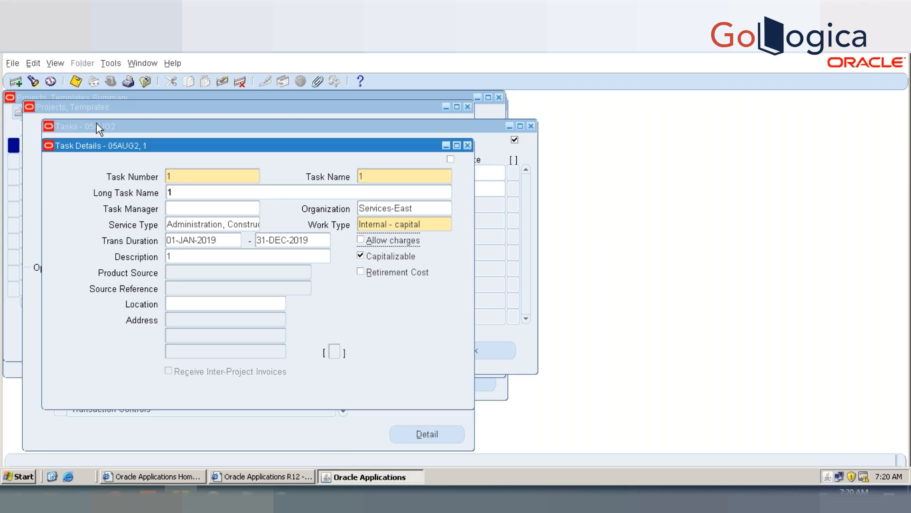
{"action": "left_click", "coordinate": [176, 178]}
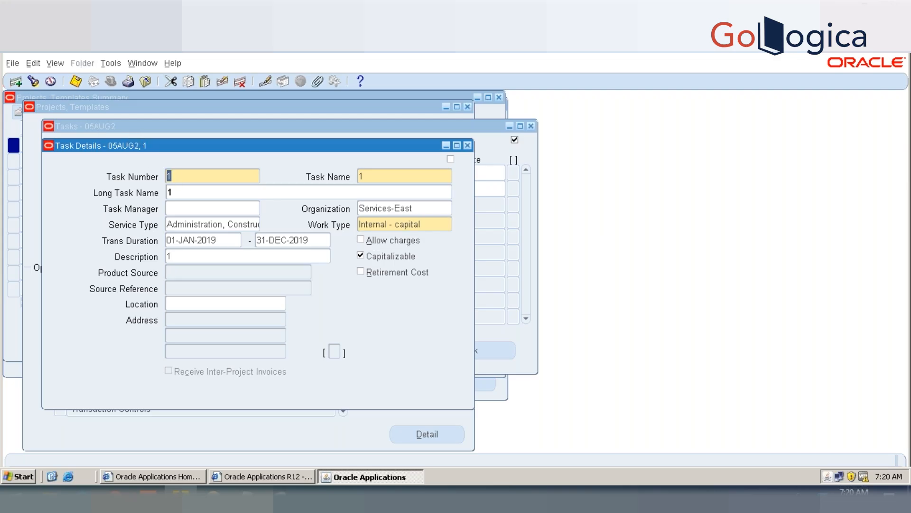
{"action": "key", "text": "ctrl+s"}
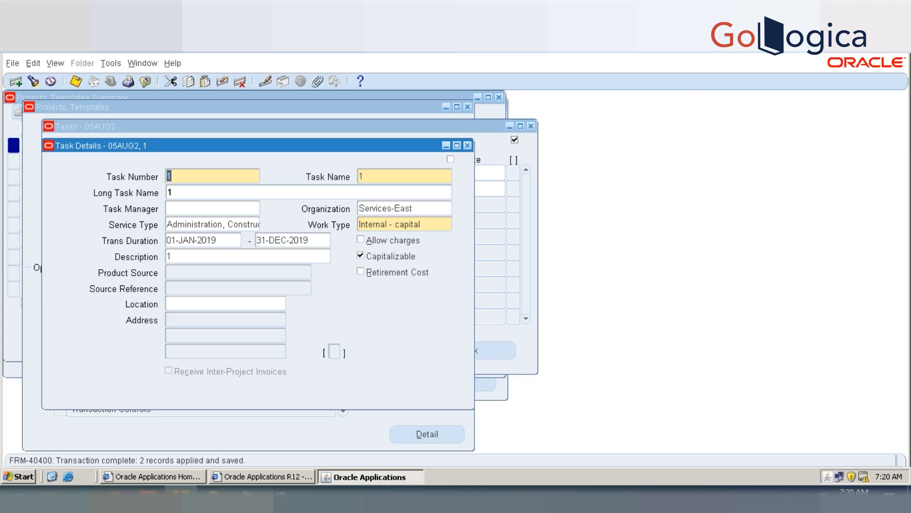
{"action": "left_click", "coordinate": [384, 244]}
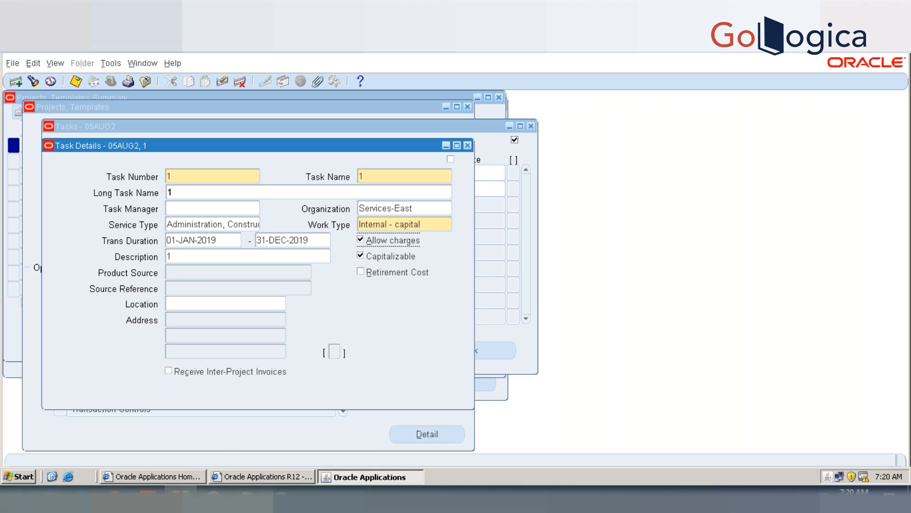
{"action": "key", "text": "ctrl+s"}
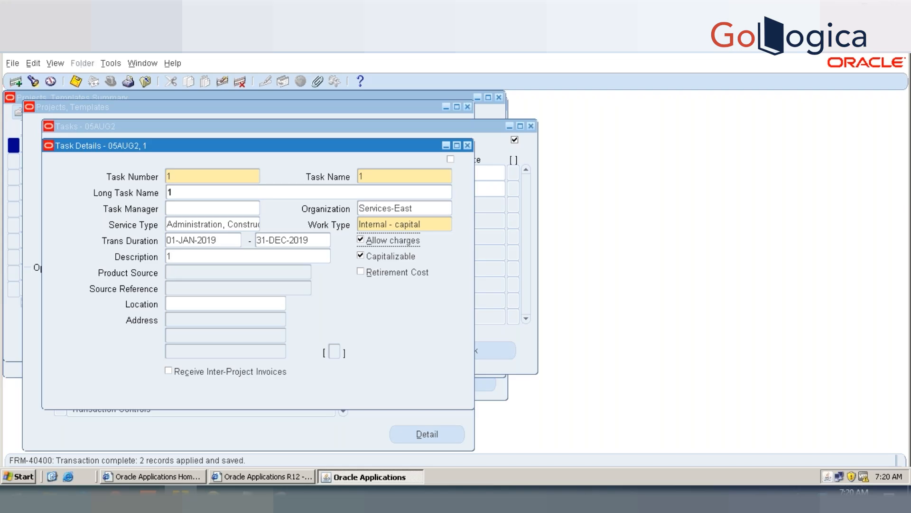
Step: Bring the Projects, Templates Summary forward and open project 05AUG2 from it
{"action": "left_click", "coordinate": [5, 137]}
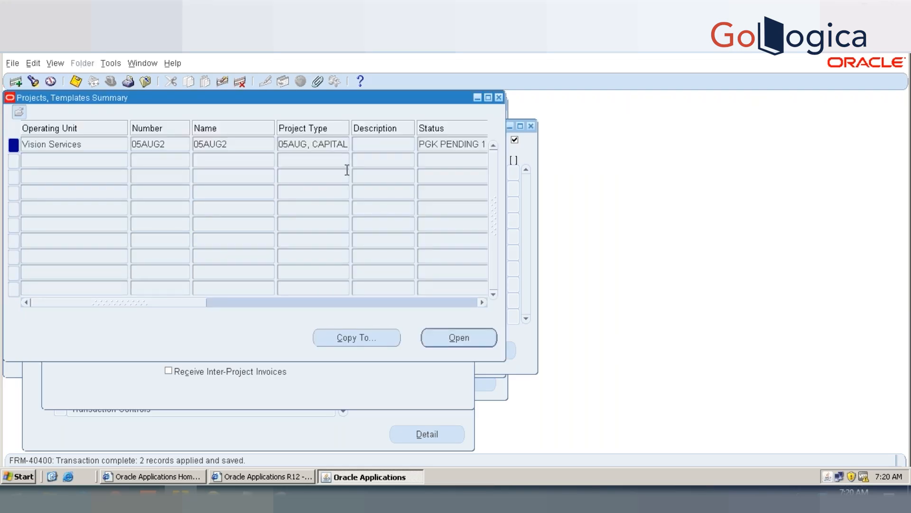
{"action": "left_click", "coordinate": [454, 345]}
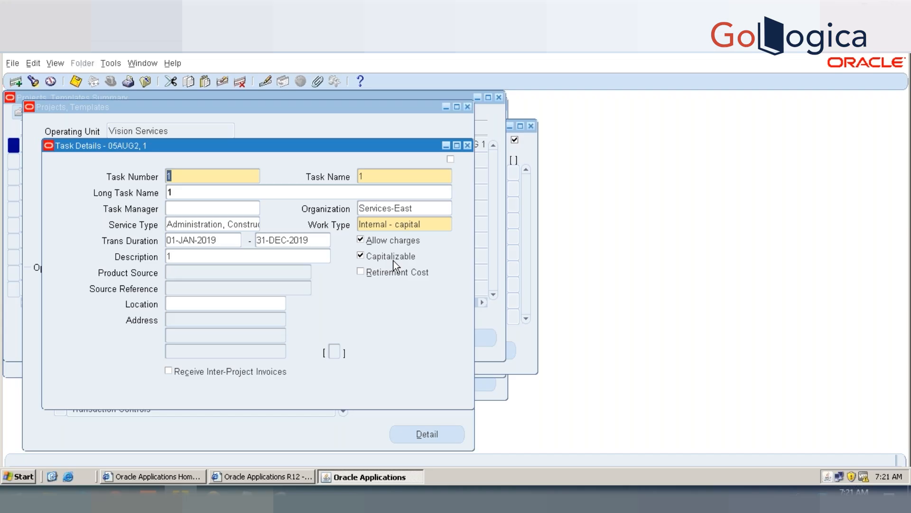
Step: Try Retirement Cost instead of Capitalizable on task 1, restore Capitalizable, save, and close the task details
{"action": "left_click", "coordinate": [394, 260]}
{"action": "left_click", "coordinate": [395, 272]}
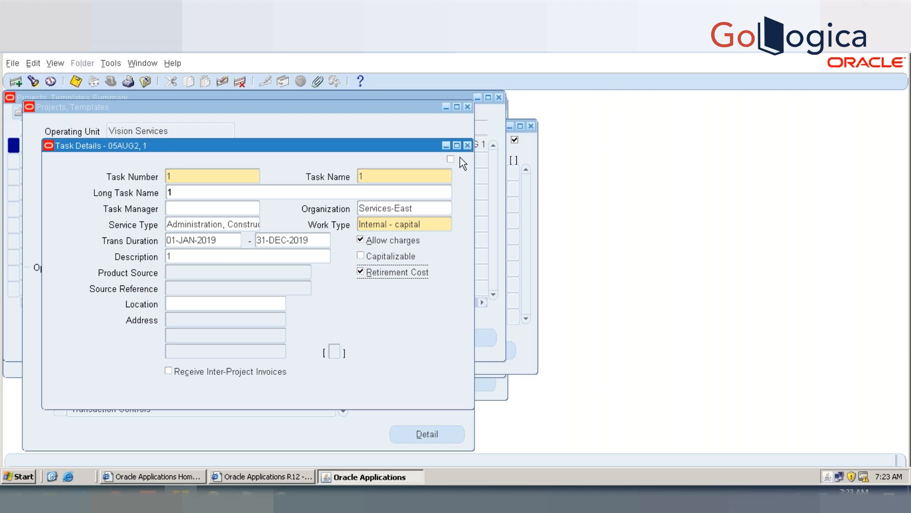
{"action": "left_click", "coordinate": [404, 257]}
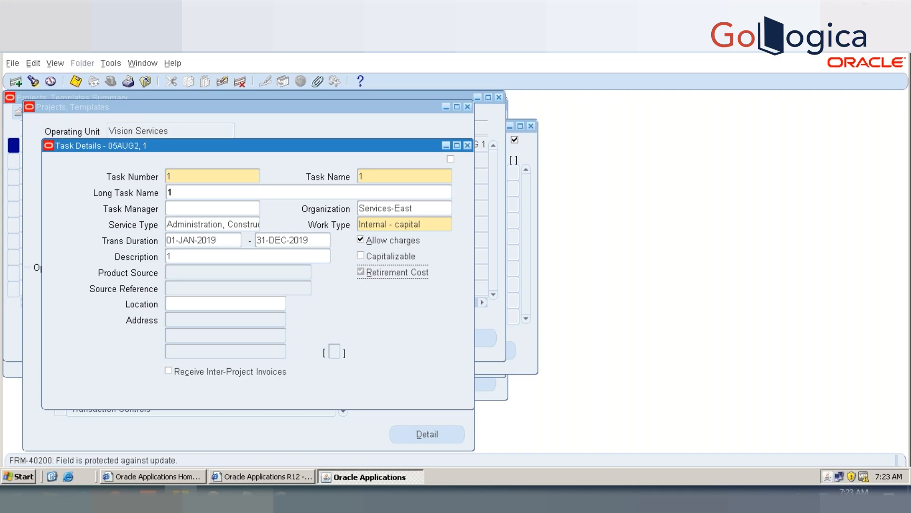
{"action": "left_click", "coordinate": [375, 257]}
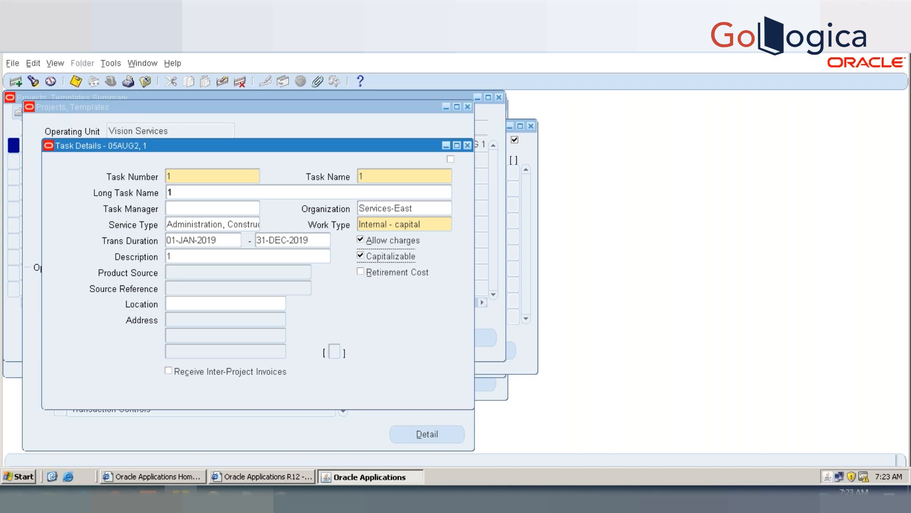
{"action": "key", "text": "ctrl+s"}
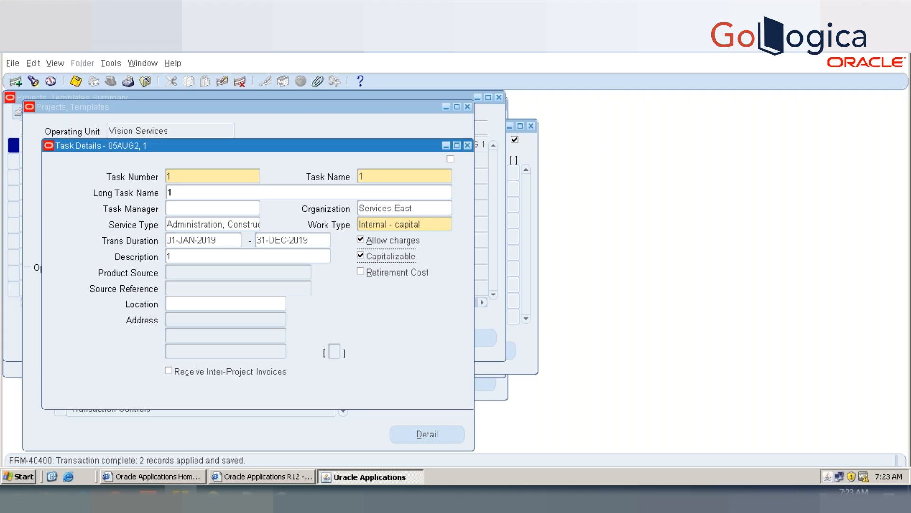
{"action": "left_click", "coordinate": [468, 145]}
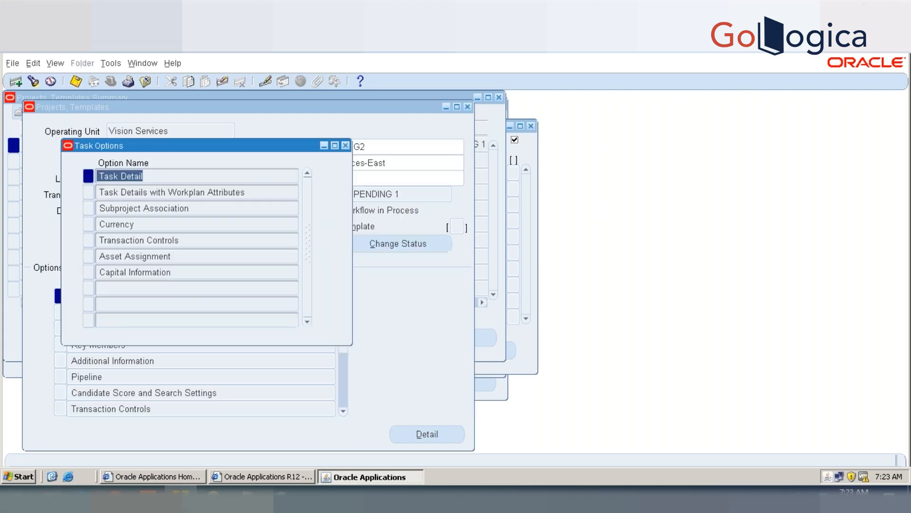
Step: Open the Task Detail option of task 2 to review it, and return to the task list
{"action": "left_click", "coordinate": [346, 146]}
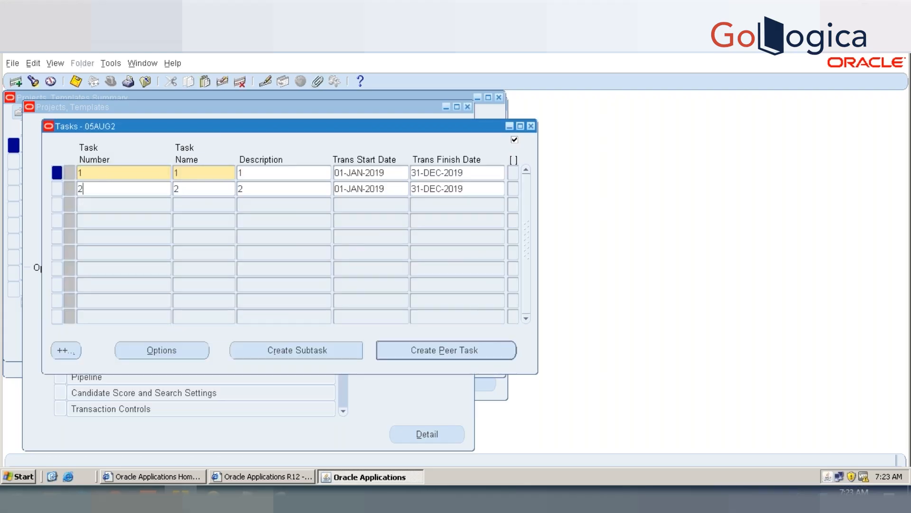
{"action": "left_click", "coordinate": [81, 189]}
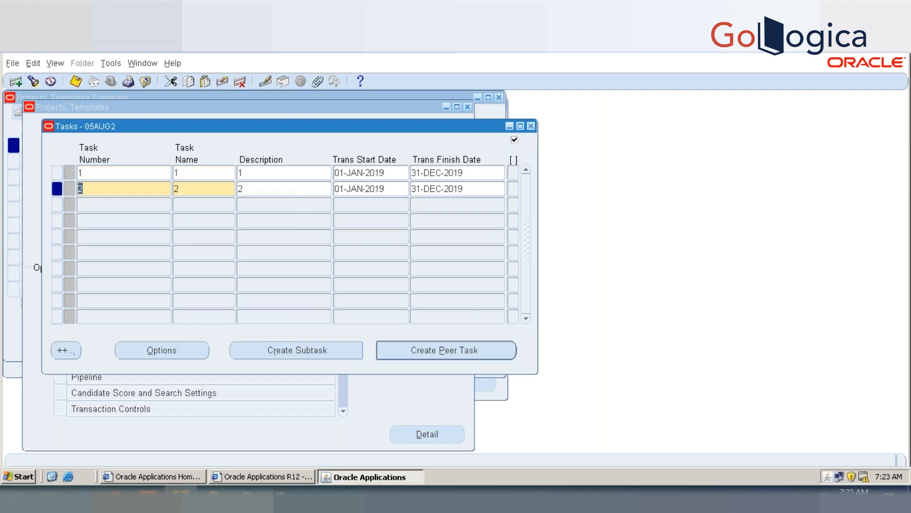
{"action": "left_click", "coordinate": [179, 359]}
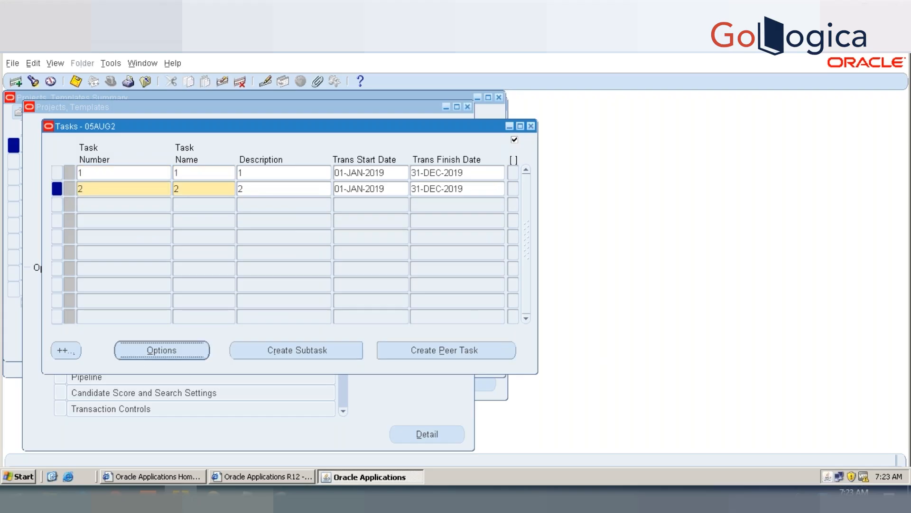
{"action": "left_click", "coordinate": [128, 176]}
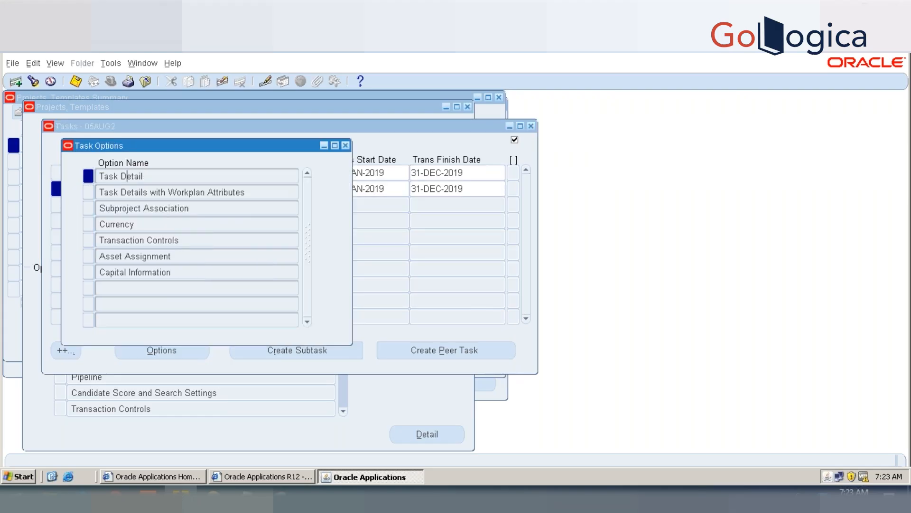
{"action": "double_click", "coordinate": [127, 176]}
{"action": "left_click", "coordinate": [466, 146]}
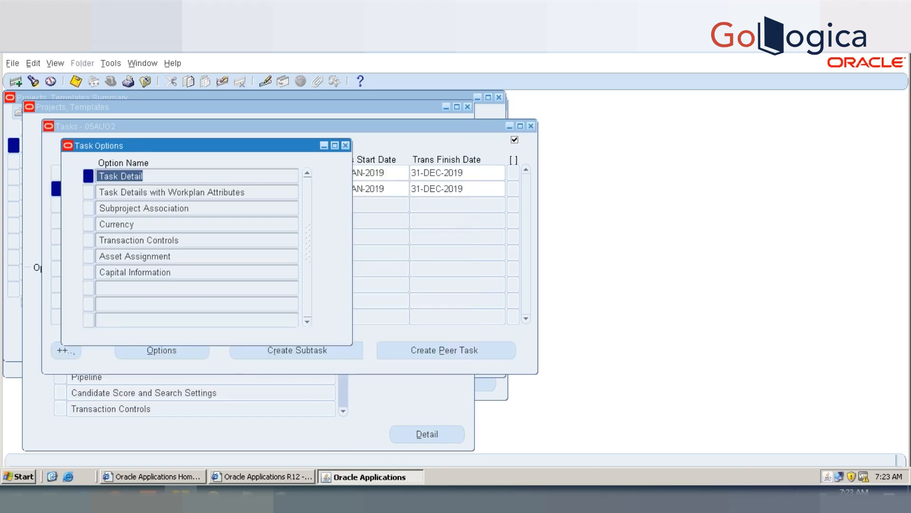
{"action": "left_click", "coordinate": [345, 145]}
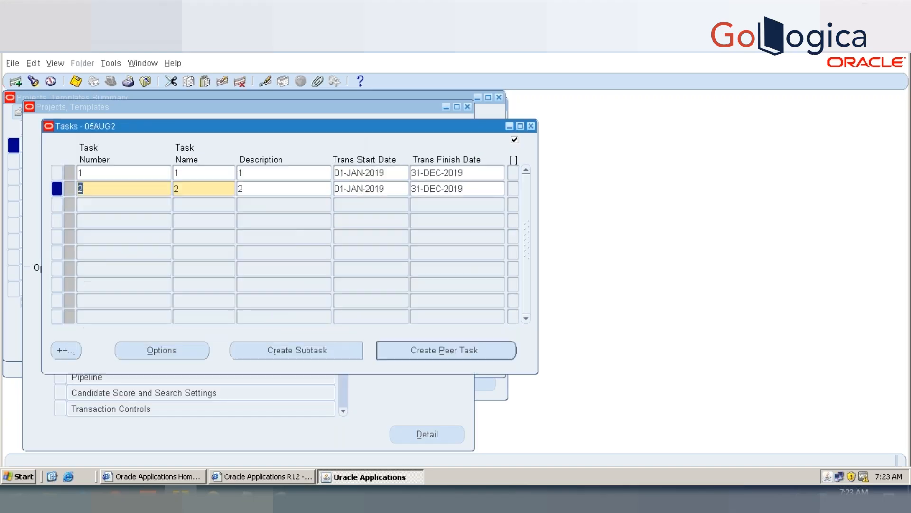
Step: Create a subtask under task 2 and set its task number to 2.1
{"action": "left_click", "coordinate": [295, 346]}
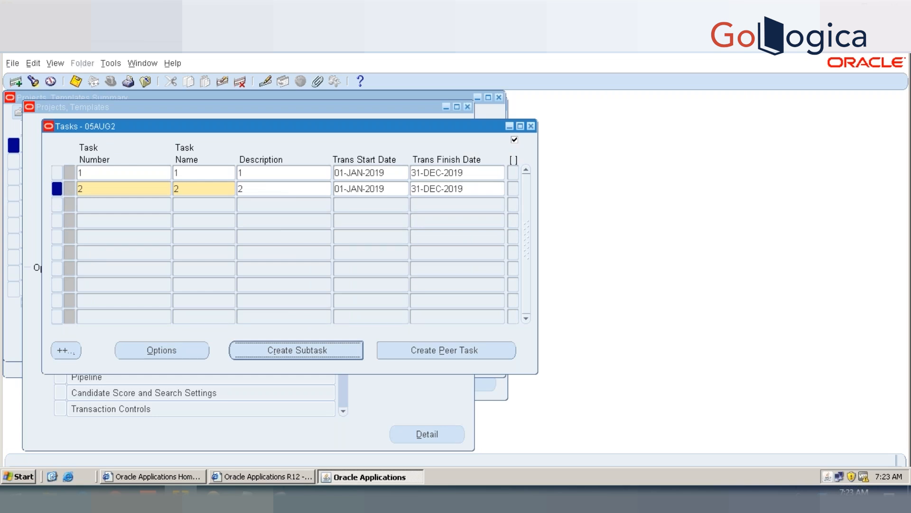
{"action": "key", "text": "alt+p"}
{"action": "type", "text": "21"}
{"action": "key", "text": "Tab"}
{"action": "key", "text": "shift+Tab"}
{"action": "type", "text": "2"}
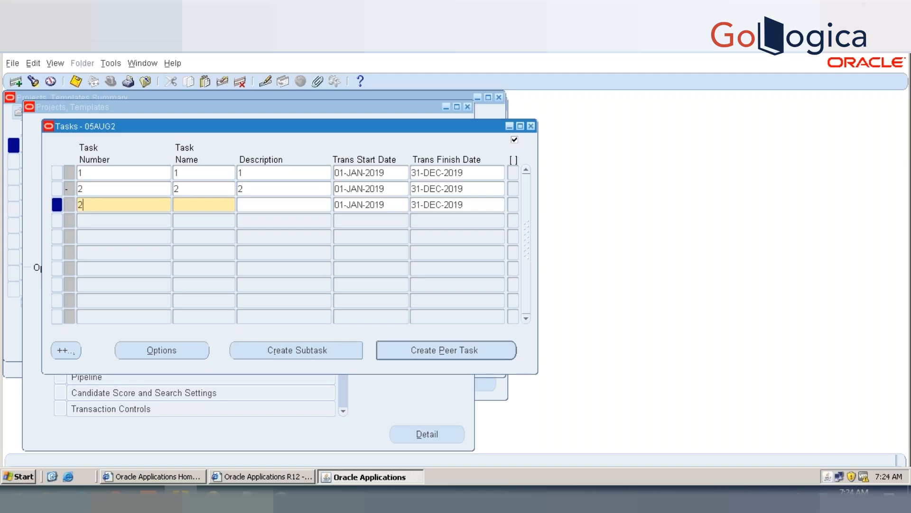
{"action": "type", "text": "1"}
{"action": "key", "text": "Tab"}
{"action": "key", "text": "shift+Tab"}
{"action": "type", "text": "2.1"}
{"action": "key", "text": "Tab"}
{"action": "type", "text": "2.1"}
Step: Enter 2.1 as both the name and description of the new subtask and save
{"action": "key", "text": "Tab"}
{"action": "type", "text": "2.1"}
{"action": "key", "text": "Tab"}
{"action": "key", "text": "ctrl+s"}
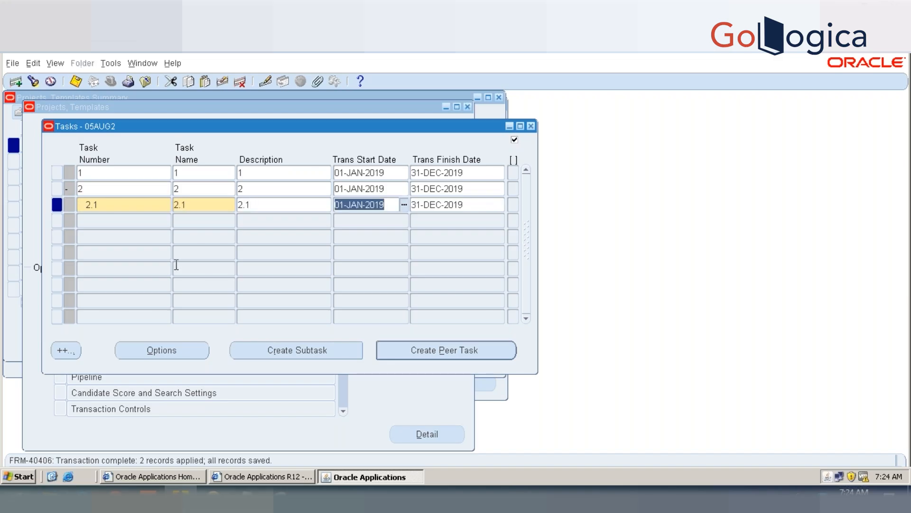
Step: Create a peer task of 2.1 with number, name and description 2.2, and save
{"action": "left_click", "coordinate": [136, 219]}
{"action": "left_click", "coordinate": [446, 351]}
{"action": "type", "text": "2.2"}
{"action": "type", "text": "2.2"}
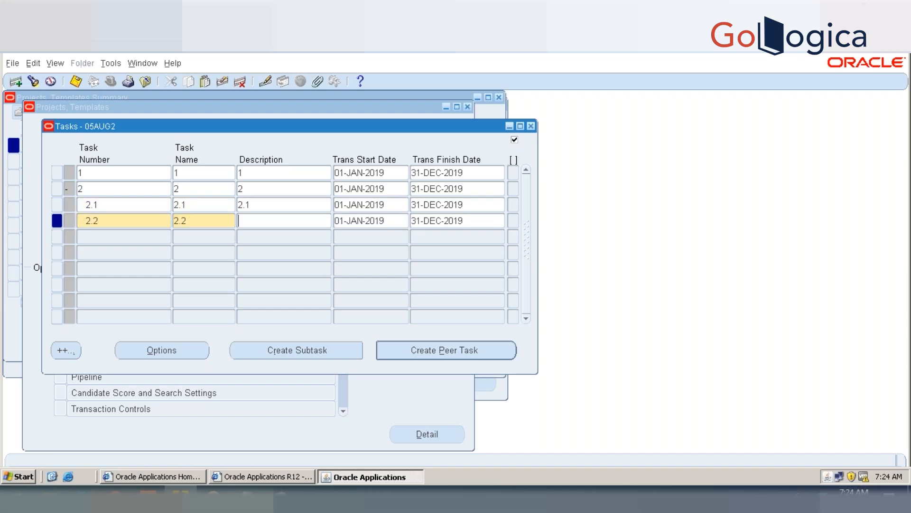
{"action": "key", "text": "Tab"}
{"action": "type", "text": "2.2"}
{"action": "key", "text": "ctrl+s"}
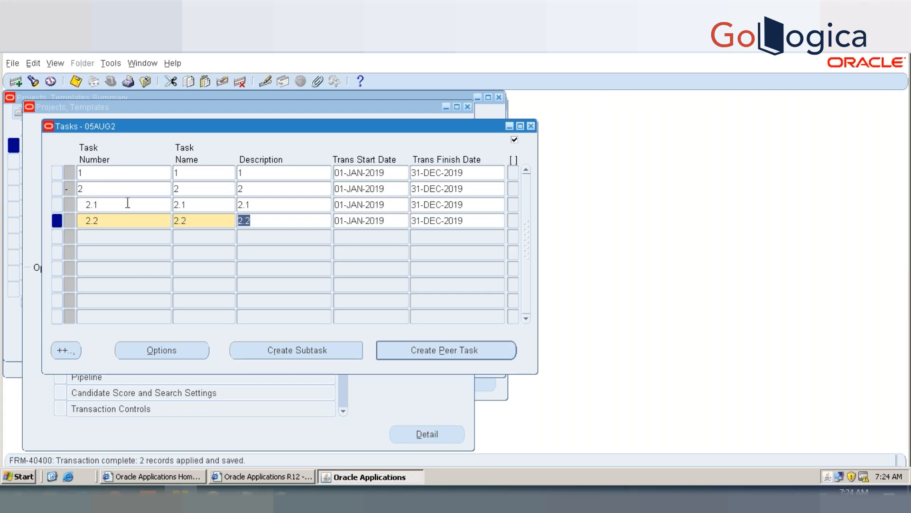
Step: Review the task details of task 2 and subtask 2.1, dismissing the battery notice, and return to the task list
{"action": "key", "text": "Up"}
{"action": "key", "text": "Up"}
{"action": "left_click", "coordinate": [169, 359]}
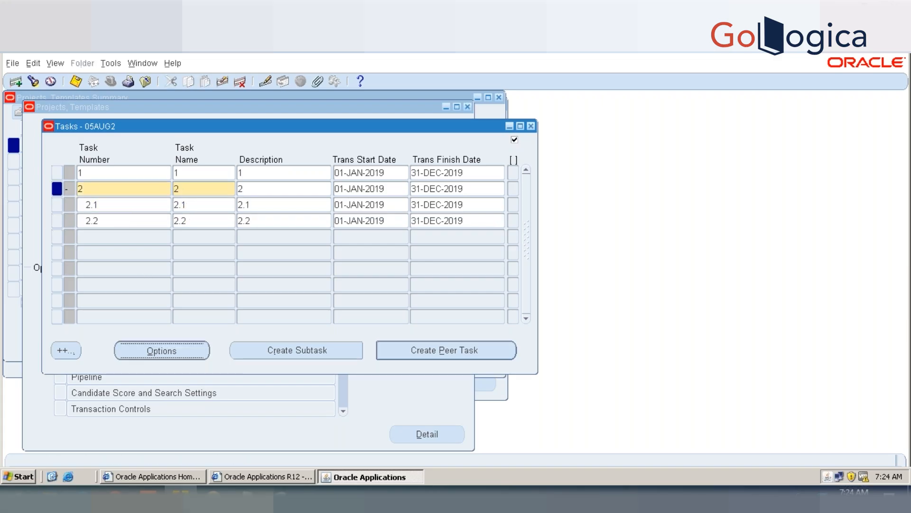
{"action": "double_click", "coordinate": [122, 176]}
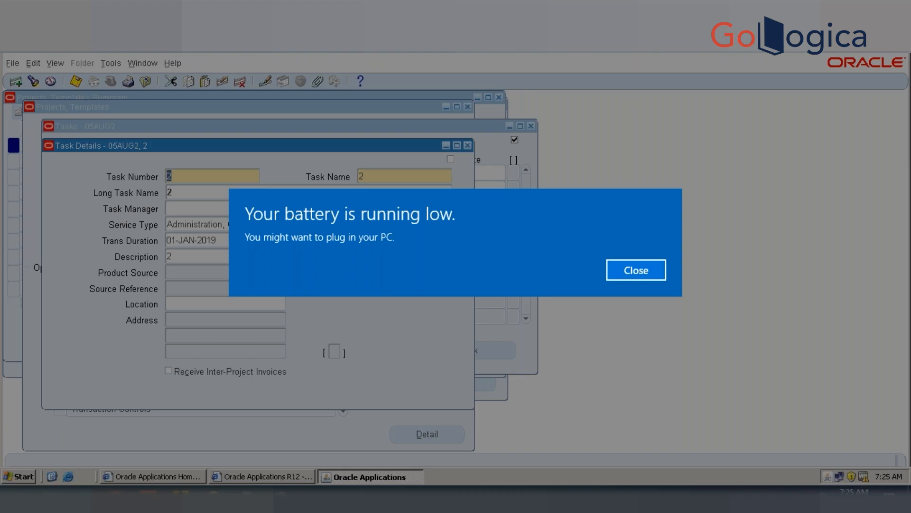
{"action": "key", "text": "Return"}
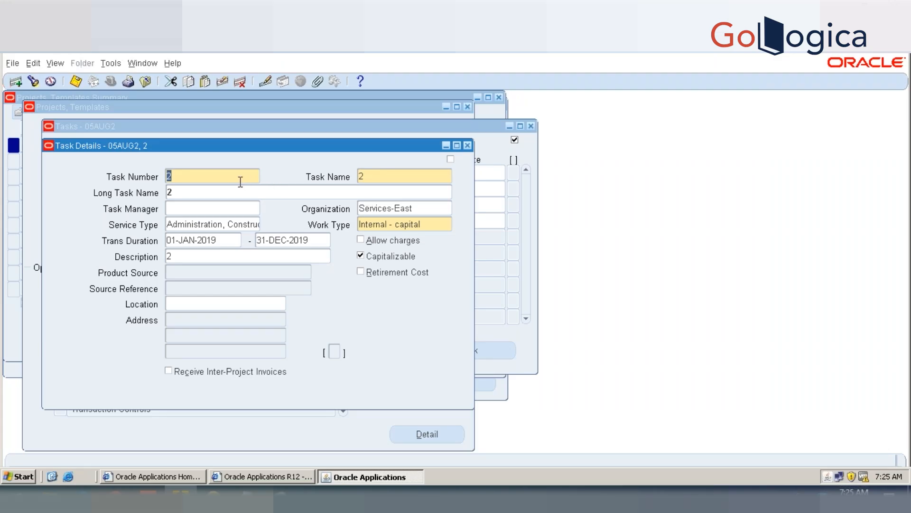
{"action": "key", "text": "Down"}
{"action": "left_click", "coordinate": [468, 145]}
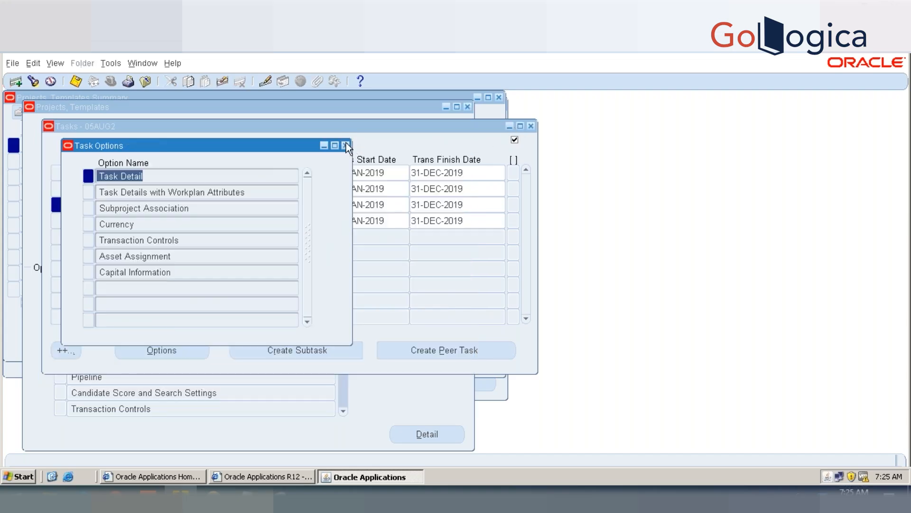
{"action": "left_click", "coordinate": [346, 145]}
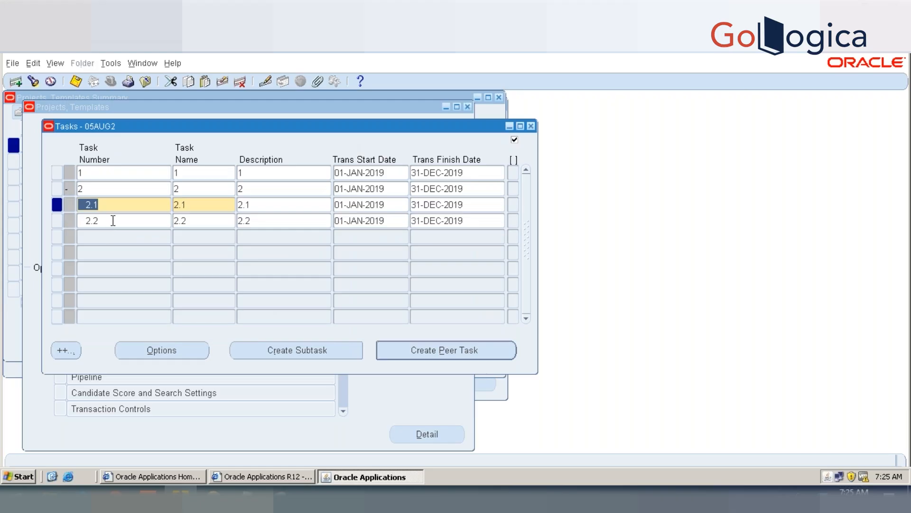
Step: Create subtask 2.1.1 under task 2.1 with matching name and description, discard the extra blank peer row, and save
{"action": "left_click", "coordinate": [331, 357]}
{"action": "type", "text": "2."}
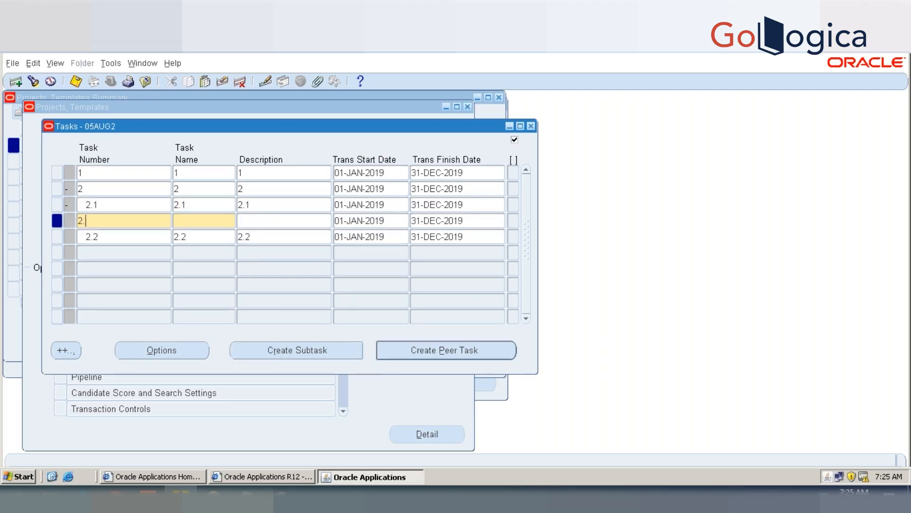
{"action": "type", "text": "1.1"}
{"action": "key", "text": "Tab"}
{"action": "type", "text": "2.1.1"}
{"action": "key", "text": "Tab"}
{"action": "type", "text": "2.1.1"}
{"action": "key", "text": "alt+p"}
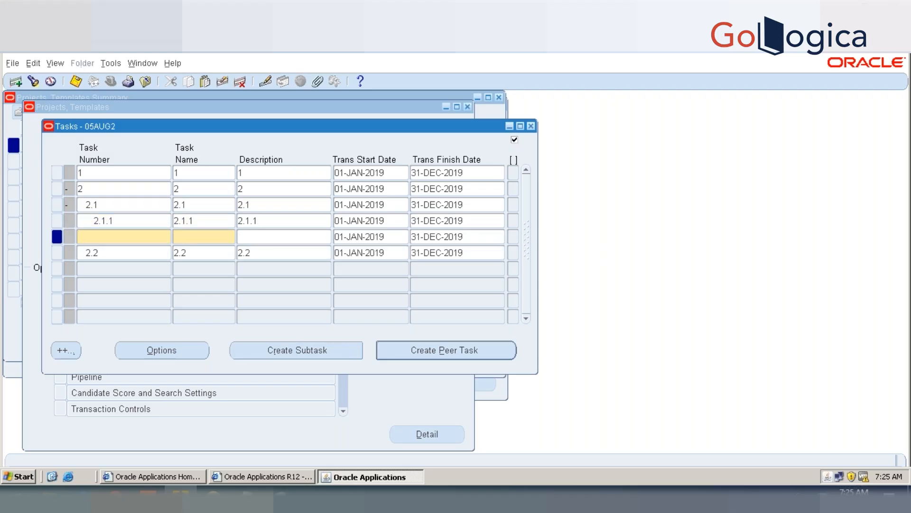
{"action": "left_click", "coordinate": [221, 85]}
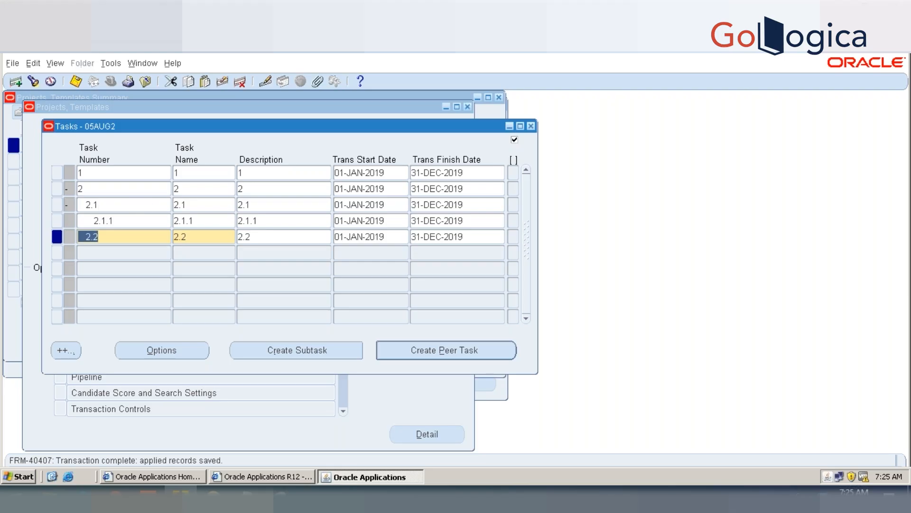
Step: Open the Task Detail option of task 2.1 and browse the neighbouring tasks to compare their charge and capitalizable settings
{"action": "left_click", "coordinate": [95, 204]}
{"action": "left_click", "coordinate": [162, 350]}
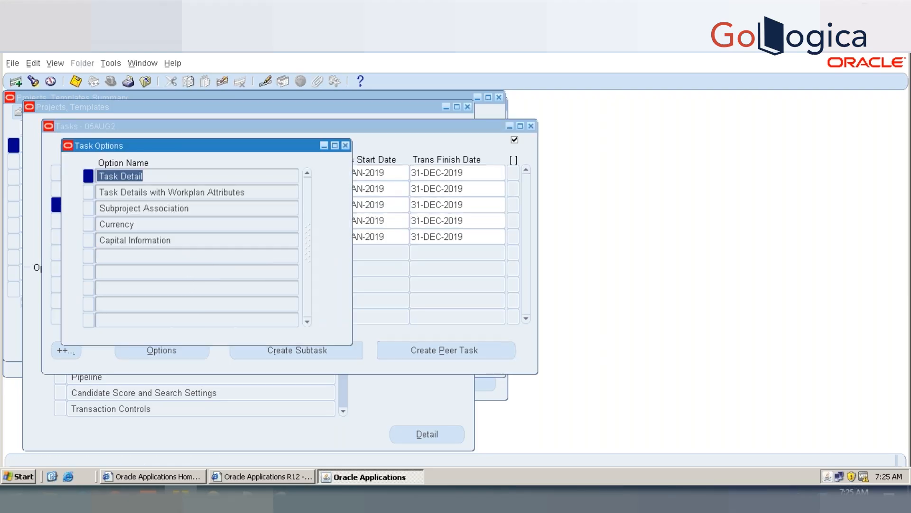
{"action": "double_click", "coordinate": [122, 175]}
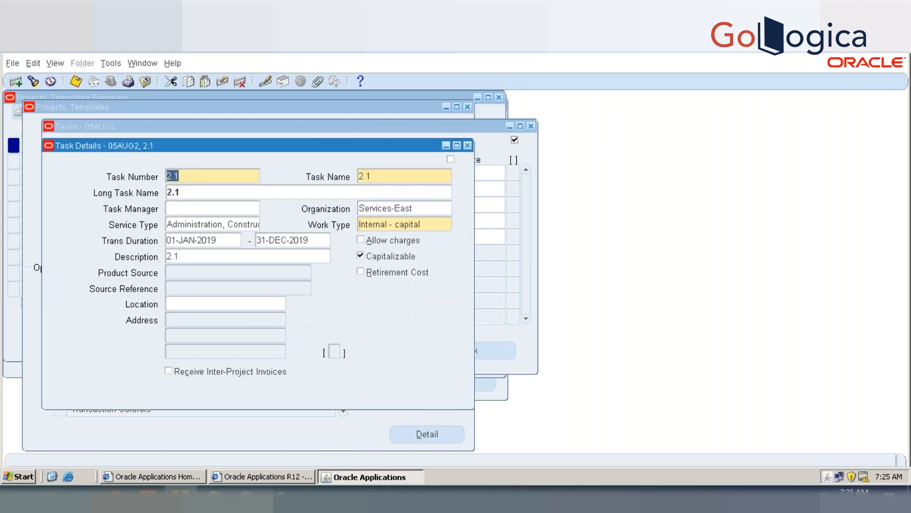
{"action": "key", "text": "Down"}
{"action": "key", "text": "Up"}
{"action": "key", "text": "Up"}
{"action": "key", "text": "Up"}
{"action": "key", "text": "Down"}
{"action": "key", "text": "Down"}
{"action": "key", "text": "Up"}
Step: Save task 2 with Capitalizable enabled, and close its details, task options and the task list
{"action": "left_click", "coordinate": [361, 255]}
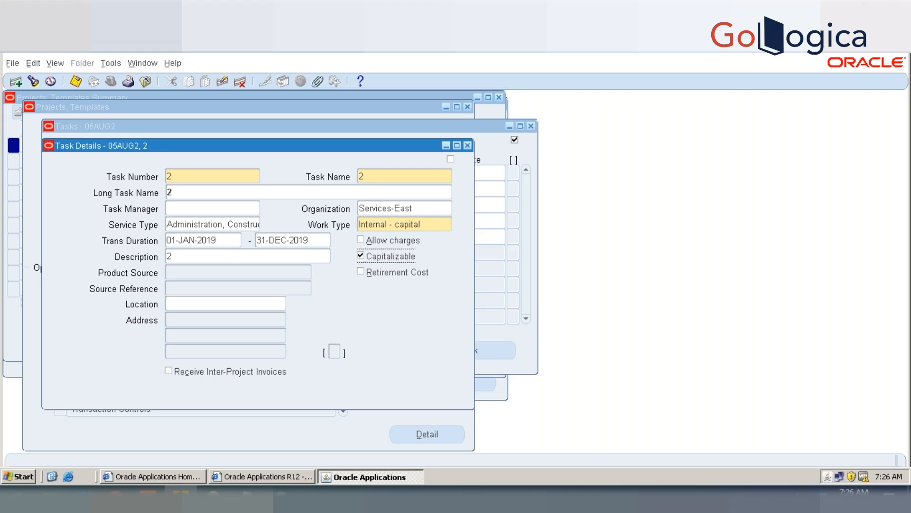
{"action": "key", "text": "ctrl+s"}
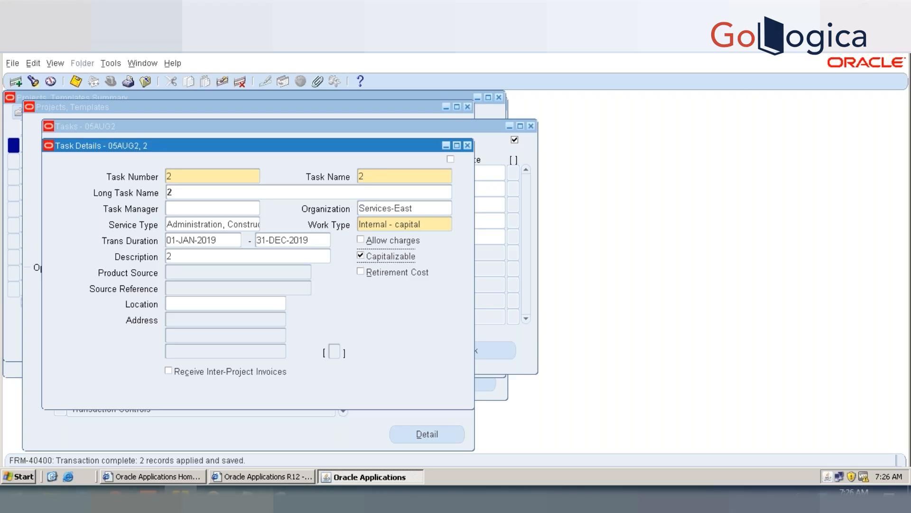
{"action": "left_click", "coordinate": [467, 146]}
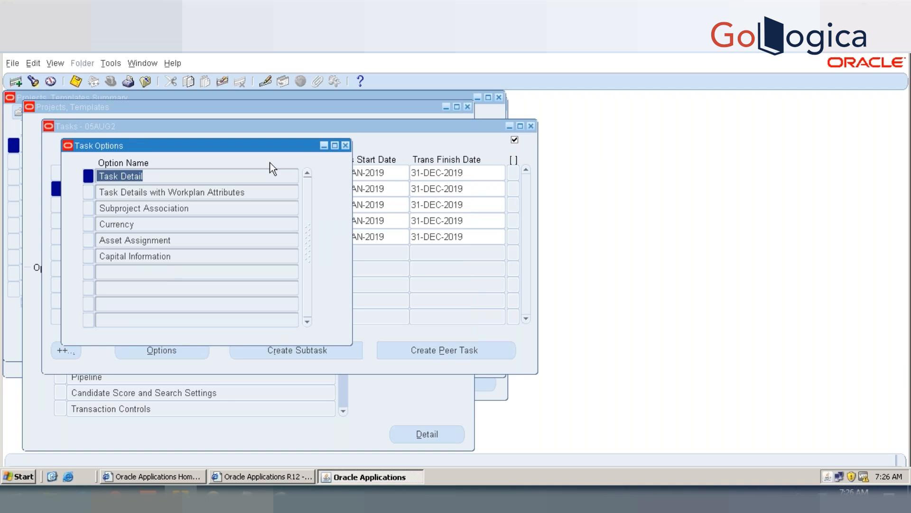
{"action": "left_click", "coordinate": [491, 136]}
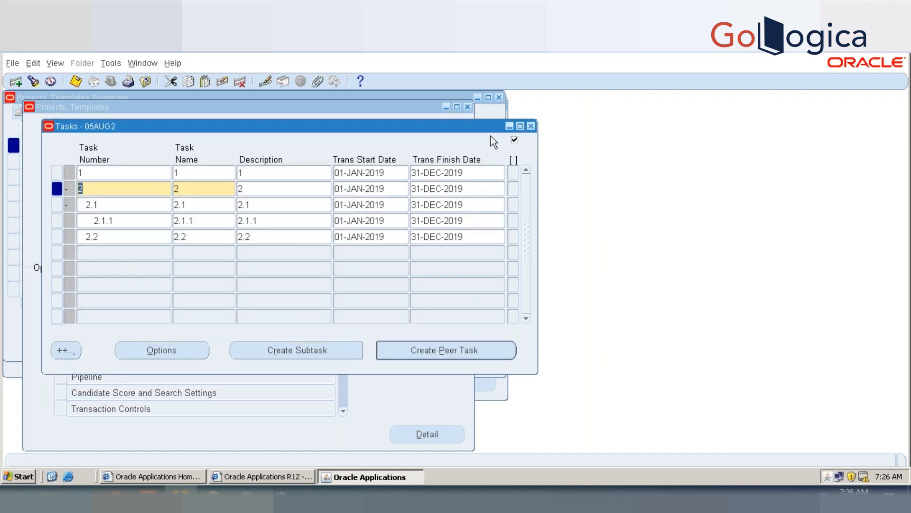
{"action": "left_click", "coordinate": [531, 126]}
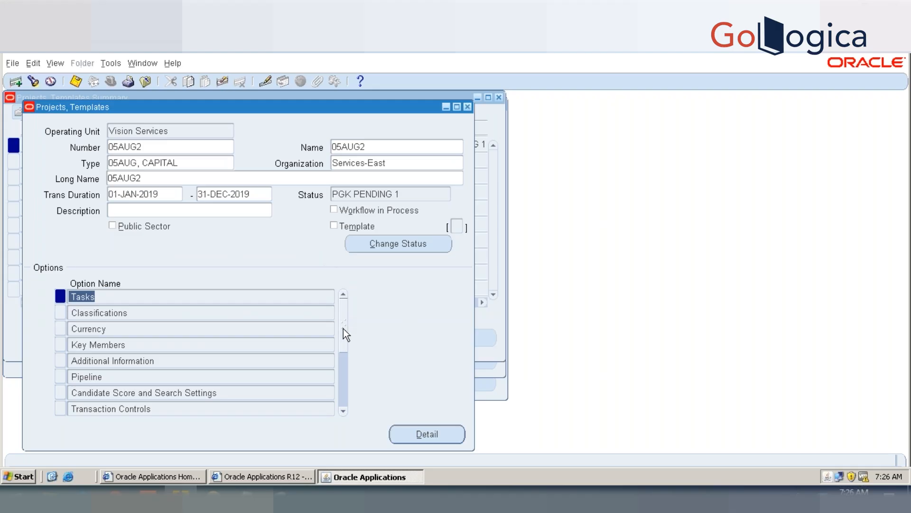
Step: Open the Transaction Controls option of project 05AUG2 to review it, and close it
{"action": "left_click", "coordinate": [343, 358]}
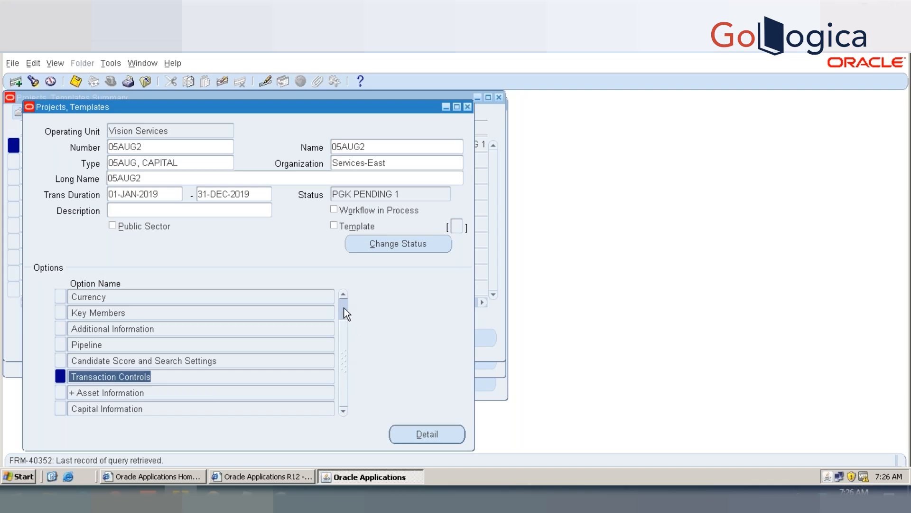
{"action": "left_click_drag", "start_coordinate": [345, 308], "coordinate": [344, 306]}
{"action": "left_click", "coordinate": [97, 297]}
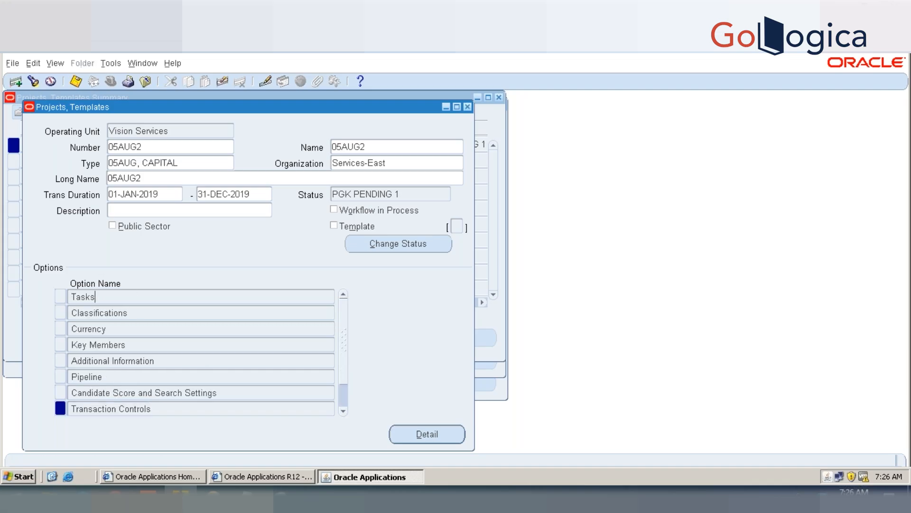
{"action": "double_click", "coordinate": [111, 408]}
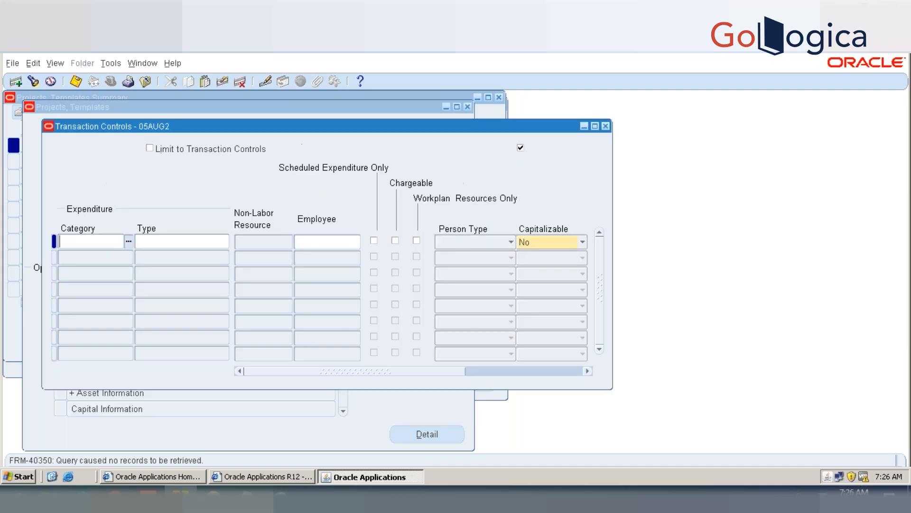
{"action": "left_click", "coordinate": [605, 126]}
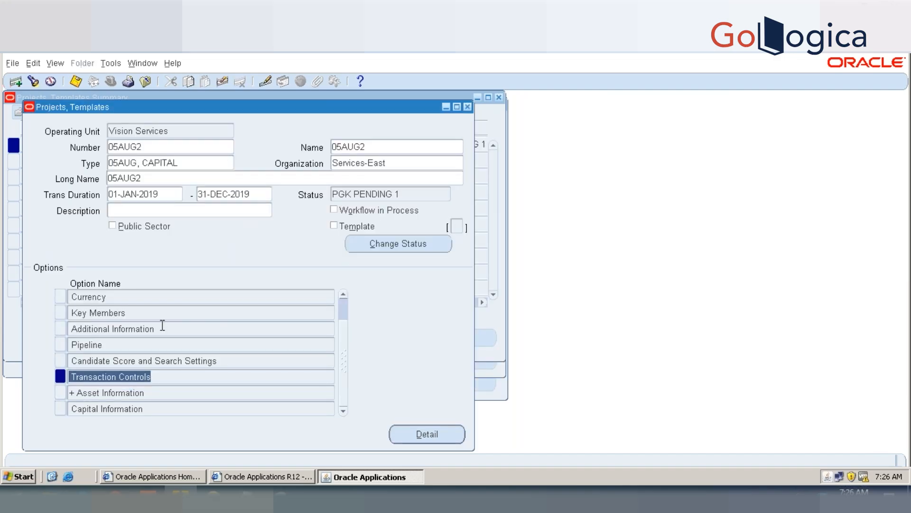
Step: Reopen the Tasks option of project 05AUG2 and go to the transaction finish date of task 1
{"action": "key", "text": "Up"}
{"action": "key", "text": "Up"}
{"action": "key", "text": "Up"}
{"action": "key", "text": "Up"}
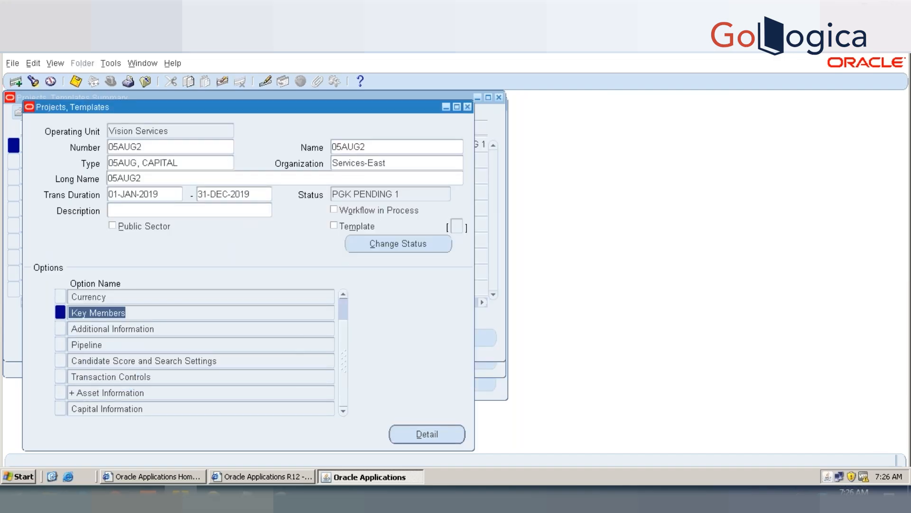
{"action": "key", "text": "Up"}
{"action": "key", "text": "Up"}
{"action": "key", "text": "Up"}
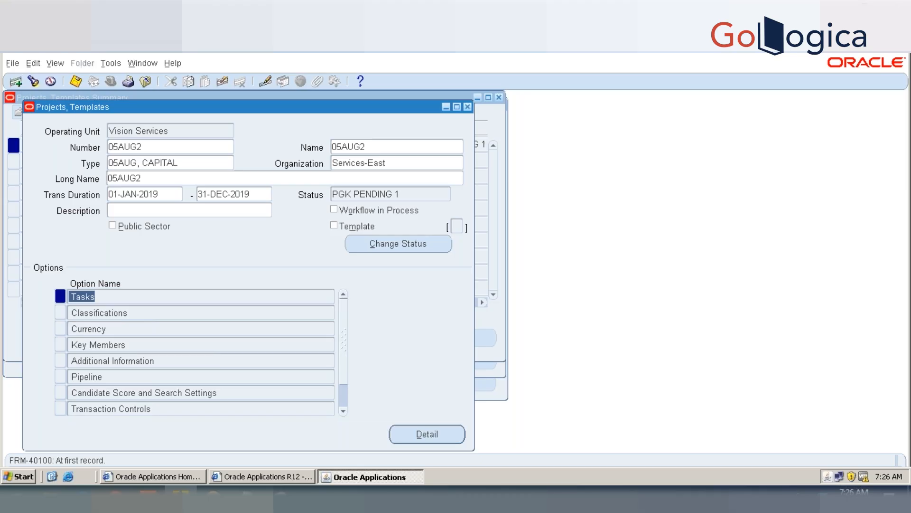
{"action": "double_click", "coordinate": [83, 297]}
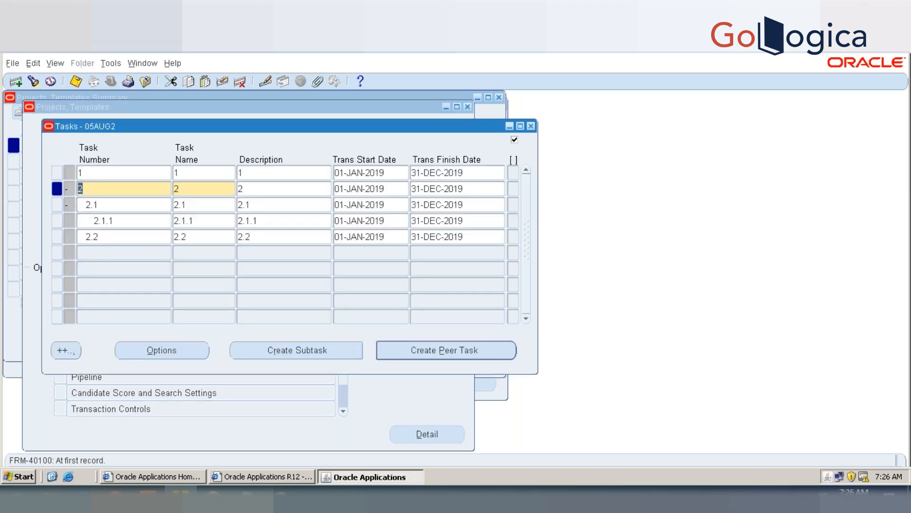
{"action": "key", "text": "Up"}
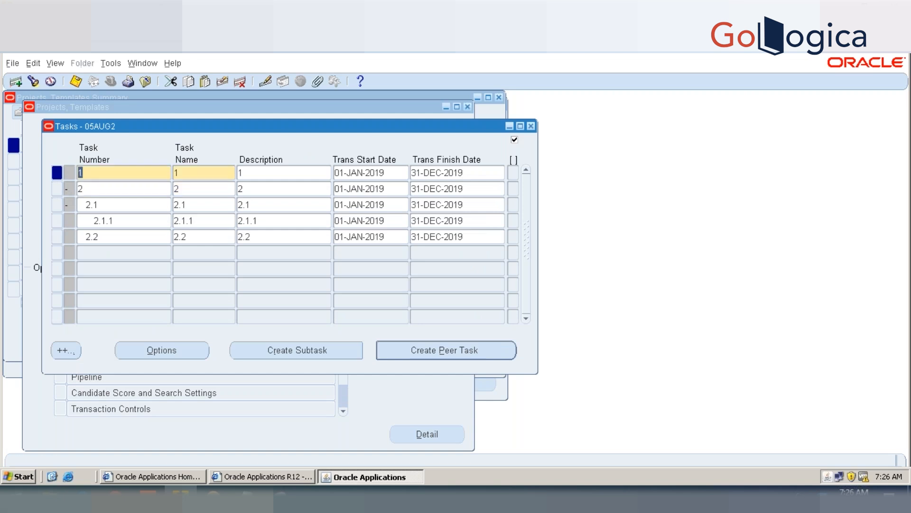
{"action": "left_click", "coordinate": [469, 174]}
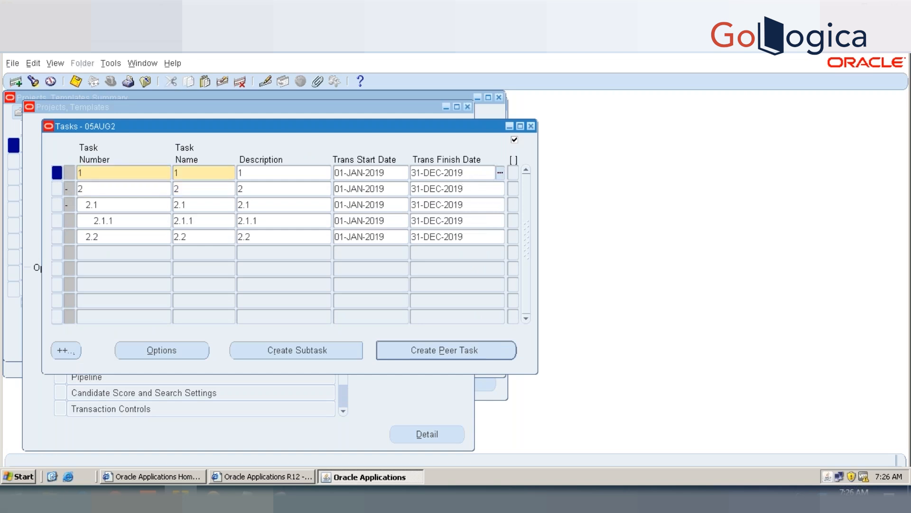
Step: Set the transaction finish date of task 1 to 01-FEB-2019 and save the task list
{"action": "key", "text": "BackSpace"}
{"action": "key", "text": "BackSpace"}
{"action": "key", "text": "BackSpace"}
{"action": "key", "text": "BackSpace"}
{"action": "key", "text": "BackSpace"}
{"action": "key", "text": "BackSpace"}
{"action": "key", "text": "BackSpace"}
{"action": "key", "text": "BackSpace"}
{"action": "key", "text": "BackSpace"}
{"action": "key", "text": "BackSpace"}
{"action": "key", "text": "BackSpace"}
{"action": "type", "text": "01-FEB"}
{"action": "key", "text": "Tab"}
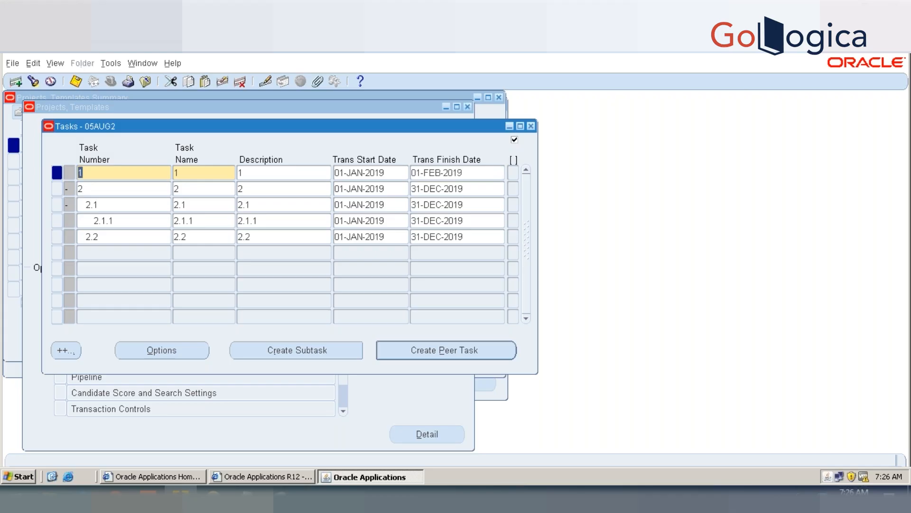
{"action": "key", "text": "ctrl+s"}
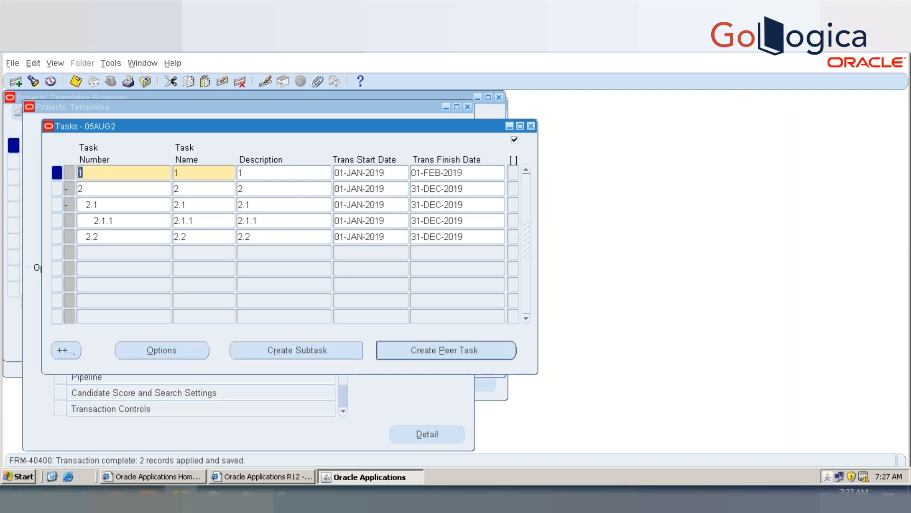
{"action": "left_click", "coordinate": [464, 172]}
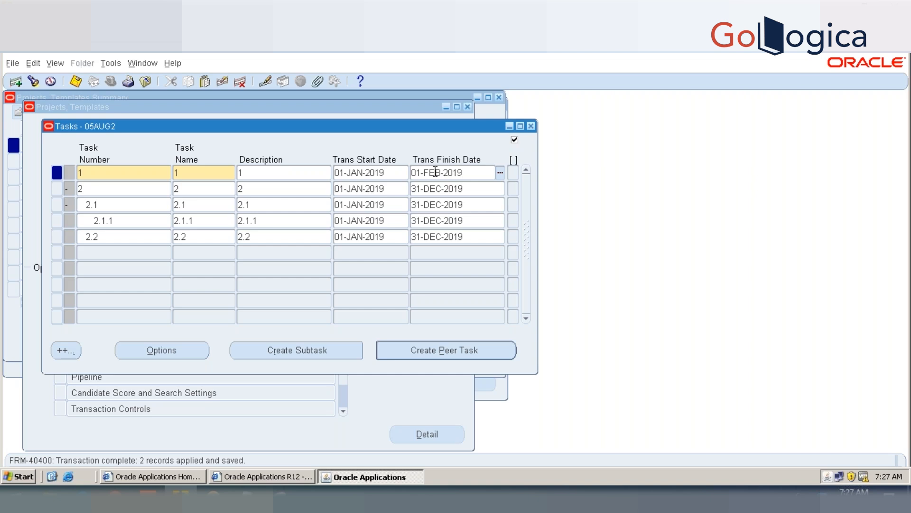
Step: Close the task list and all project windows of 05AUG2, and collapse the expanded functions in the Navigator
{"action": "left_click", "coordinate": [531, 126]}
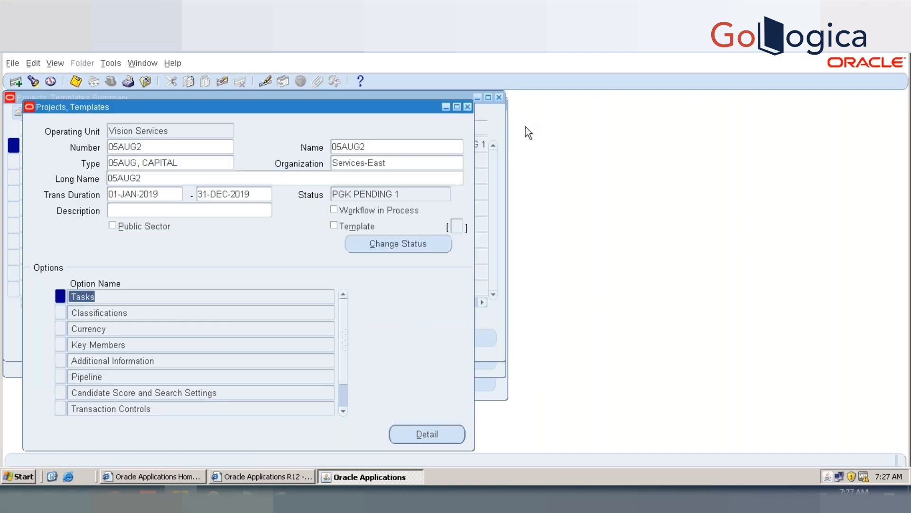
{"action": "left_click", "coordinate": [343, 398]}
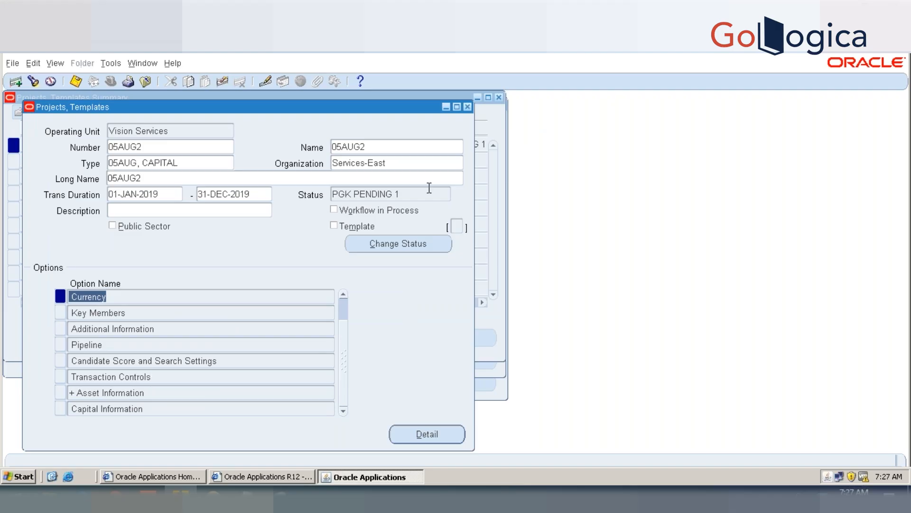
{"action": "left_click", "coordinate": [467, 107]}
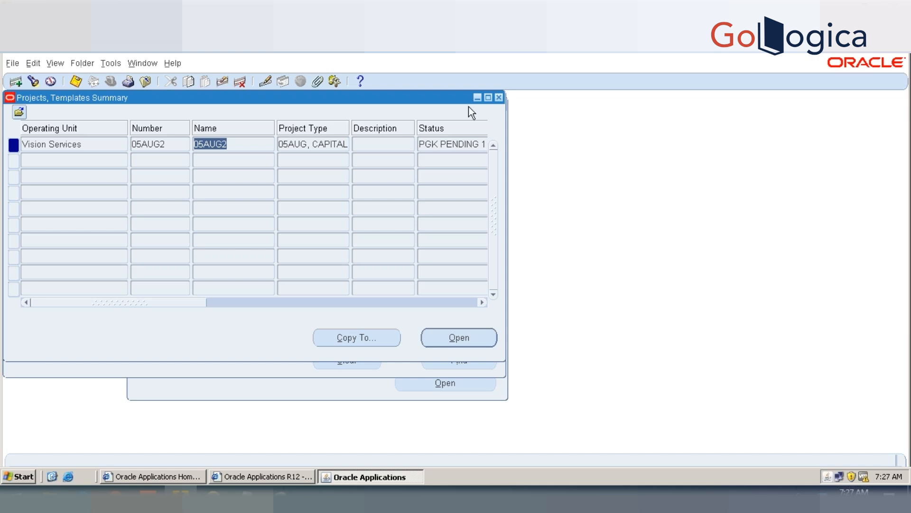
{"action": "left_click", "coordinate": [499, 99]}
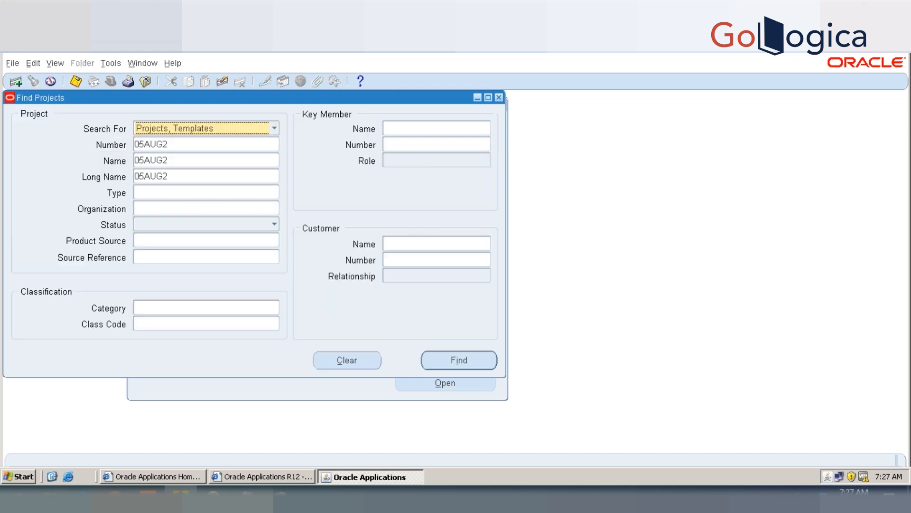
{"action": "left_click", "coordinate": [496, 97]}
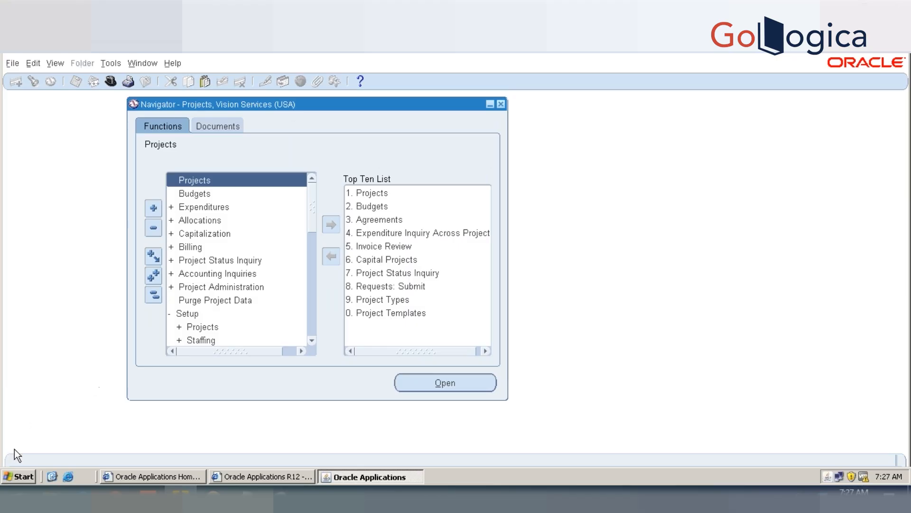
{"action": "left_click", "coordinate": [151, 296]}
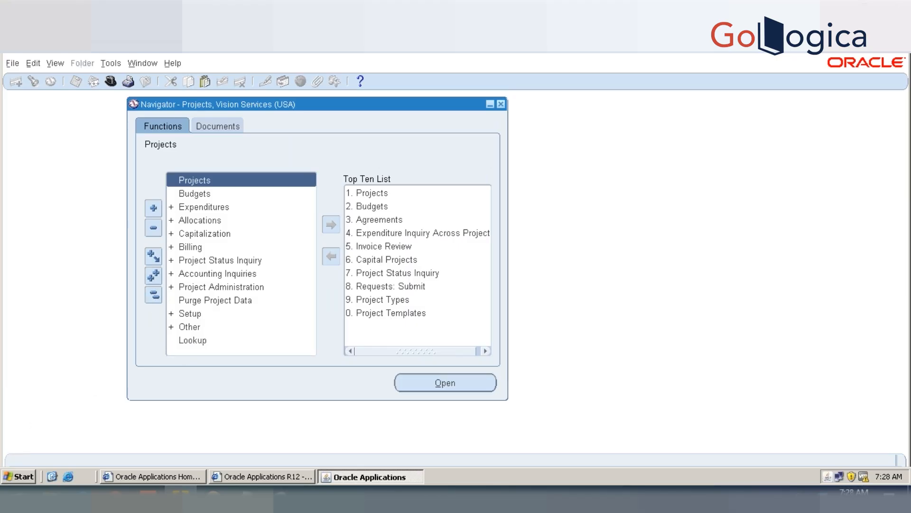
Step: Switch to the Notepad notes and add the heading "EXPENDITURES:" with a dashed underline below the existing lines
{"action": "left_click", "coordinate": [246, 498]}
{"action": "left_click", "coordinate": [252, 273]}
{"action": "key", "text": "Return"}
{"action": "key", "text": "Return"}
{"action": "key", "text": "Return"}
{"action": "key", "text": "Return"}
{"action": "key", "text": "Return"}
{"action": "type", "text": "EPENF"}
{"action": "key", "text": "BackSpace"}
{"action": "key", "text": "BackSpace"}
{"action": "key", "text": "BackSpace"}
{"action": "key", "text": "BackSpace"}
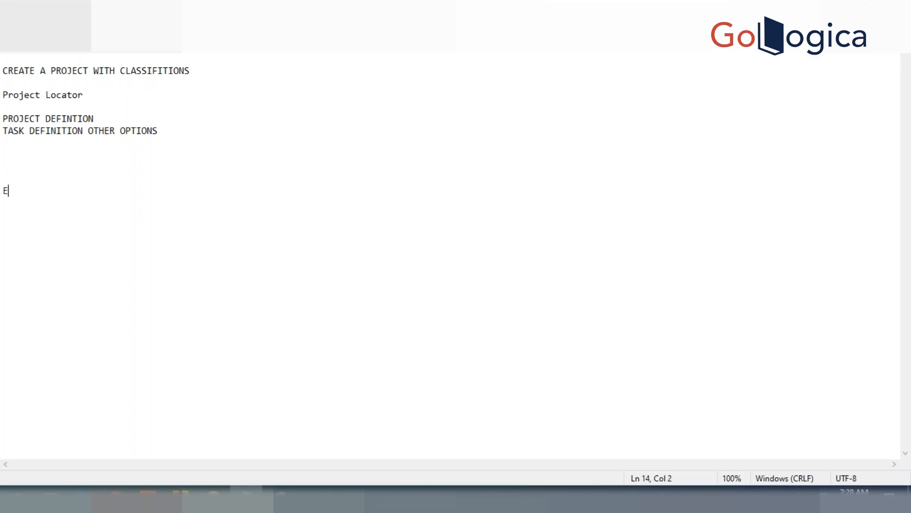
{"action": "type", "text": "XPENDITURES"}
{"action": "key", "text": "Return"}
{"action": "key", "text": "BackSpace"}
{"action": "type", "text": ":"}
{"action": "key", "text": "Return"}
{"action": "type", "text": "-----------------"}
{"action": "key", "text": "Return"}
{"action": "key", "text": "Return"}
Step: List EXPENDITURE CATEGORY, EXPENDITURE TYPE and EXPENDITURE TYPE CLASS under the heading on separate lines, and highlight the EXPENDITURE TYPE line
{"action": "type", "text": "EXPENDITUR"}
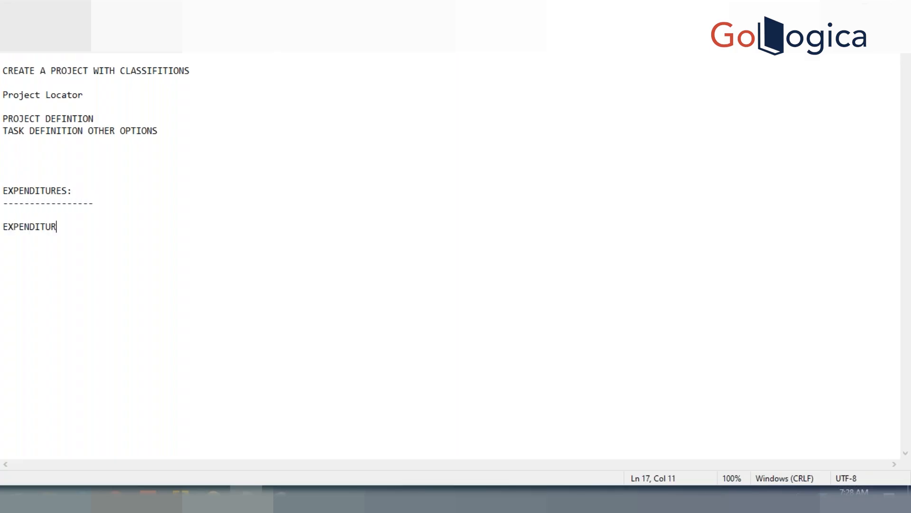
{"action": "type", "text": "E CATEGORY"}
{"action": "key", "text": "Return"}
{"action": "type", "text": "EXPENDITURE "}
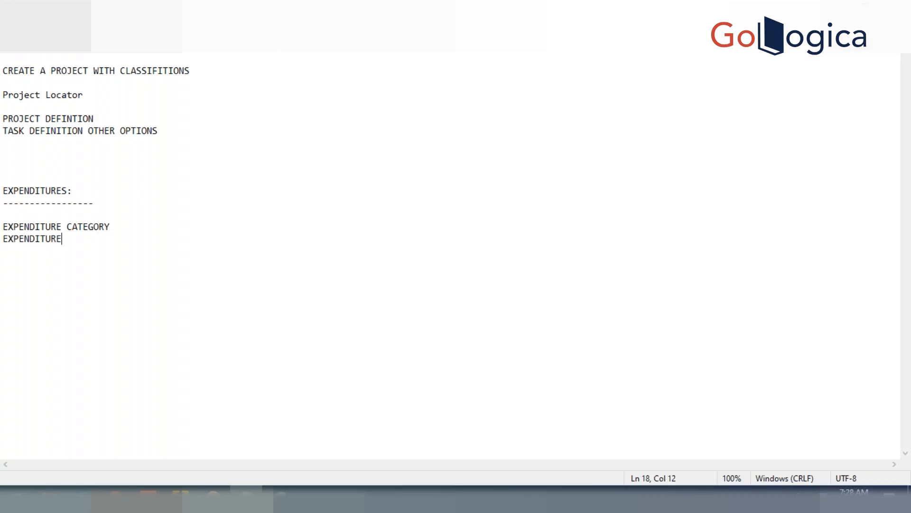
{"action": "type", "text": "TYPEE"}
{"action": "key", "text": "BackSpace"}
{"action": "key", "text": "BackSpace"}
{"action": "type", "text": "E"}
{"action": "key", "text": "Return"}
{"action": "key", "text": "Return"}
{"action": "key", "text": "BackSpace"}
{"action": "type", "text": "EXPENDIT"}
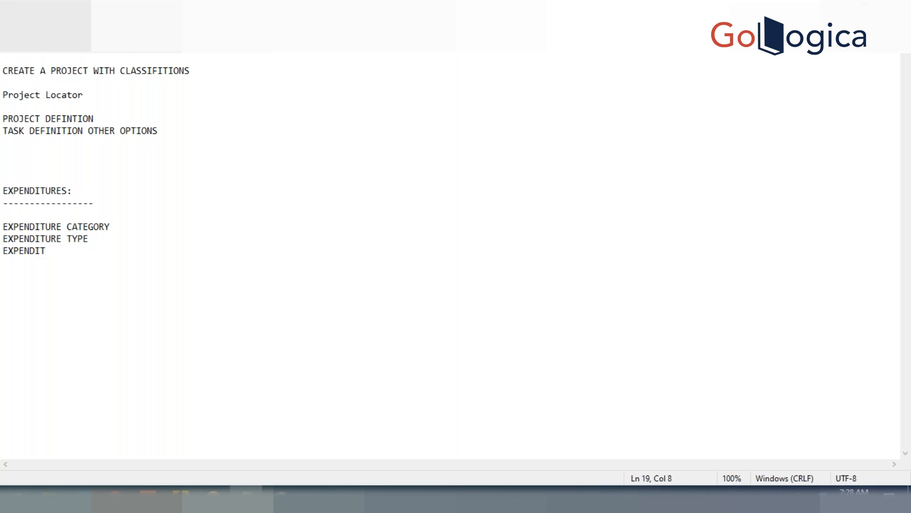
{"action": "type", "text": "URE TYPE CLASS"}
{"action": "key", "text": "Up"}
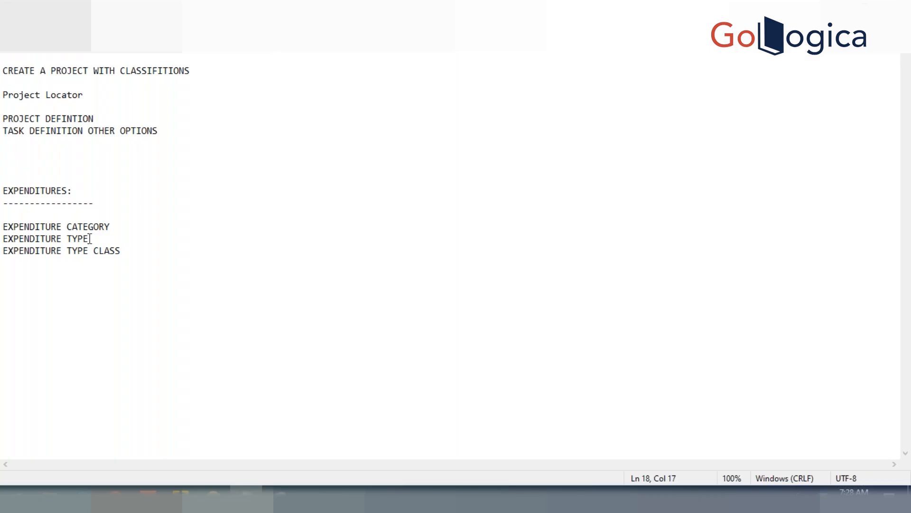
{"action": "left_click_drag", "start_coordinate": [91, 238], "coordinate": [6, 241]}
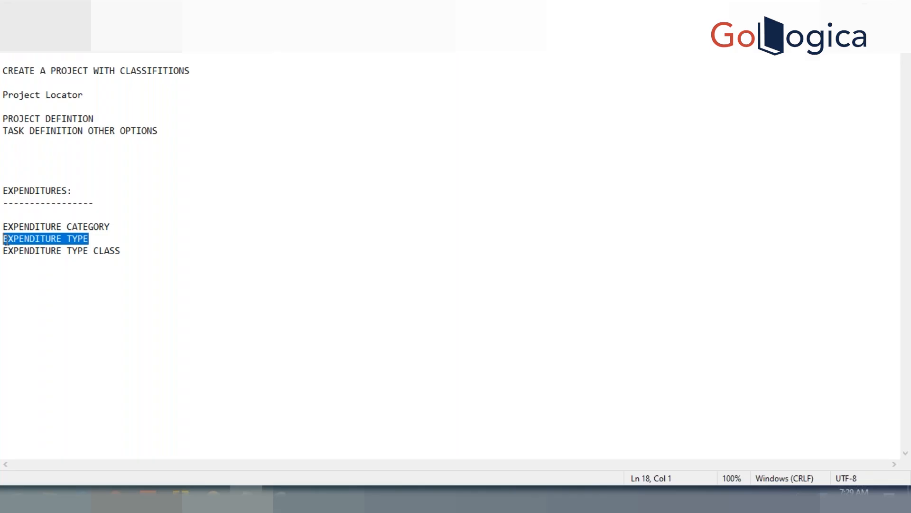
Step: Start a second list below the expenditure terms with the lines PROJECT, TASK and EXP ORG
{"action": "left_click", "coordinate": [143, 265]}
{"action": "key", "text": "Return"}
{"action": "key", "text": "Return"}
{"action": "key", "text": "Return"}
{"action": "type", "text": "PROJECT"}
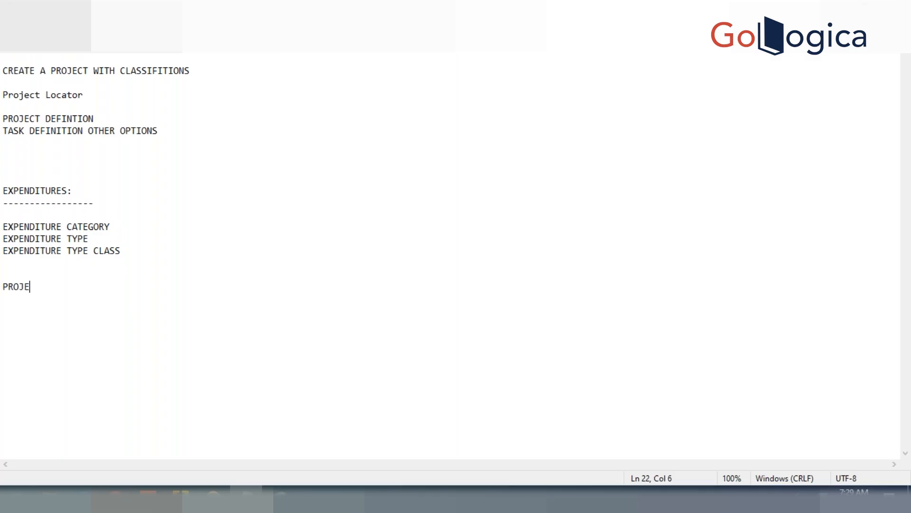
{"action": "key", "text": "Return"}
{"action": "type", "text": "TASK"}
{"action": "key", "text": "BackSpace"}
{"action": "type", "text": "K"}
{"action": "key", "text": "Return"}
{"action": "type", "text": "ORG"}
{"action": "key", "text": "Up"}
{"action": "key", "text": "Down"}
{"action": "key", "text": "Left"}
{"action": "key", "text": "Left"}
{"action": "key", "text": "Left"}
{"action": "type", "text": "EXP"}
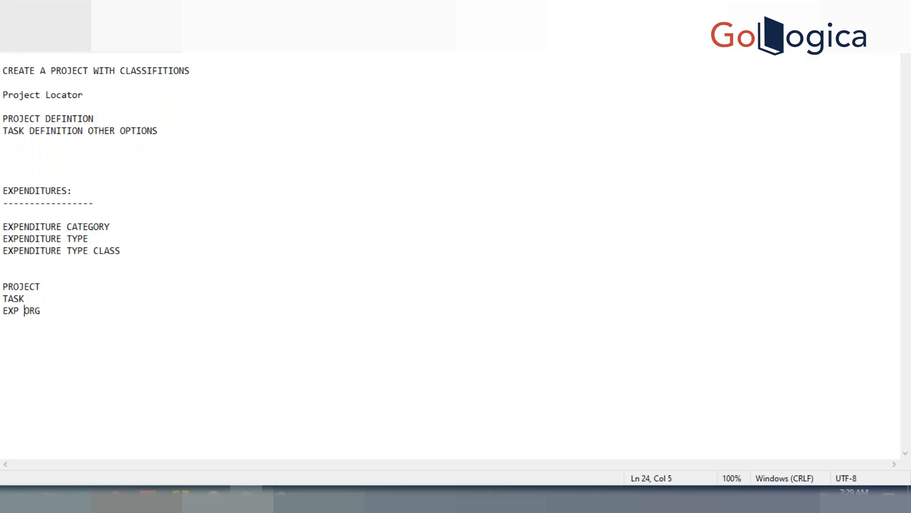
Step: Add the lines EXP DATE and EXP TYPE below EXP ORG, and highlight EXP TYPE
{"action": "key", "text": "End"}
{"action": "key", "text": "Return"}
{"action": "type", "text": "EXP DATE"}
{"action": "key", "text": "Return"}
{"action": "type", "text": "PRO"}
{"action": "key", "text": "BackSpace"}
{"action": "key", "text": "BackSpace"}
{"action": "key", "text": "BackSpace"}
{"action": "type", "text": "EXP TYPE"}
{"action": "key", "text": "shift+Left"}
{"action": "key", "text": "shift+Left"}
{"action": "key", "text": "shift+Left"}
{"action": "key", "text": "shift+Left"}
{"action": "key", "text": "shift+Left"}
{"action": "key", "text": "shift+Left"}
{"action": "key", "text": "shift+Left"}
{"action": "key", "text": "shift+Left"}
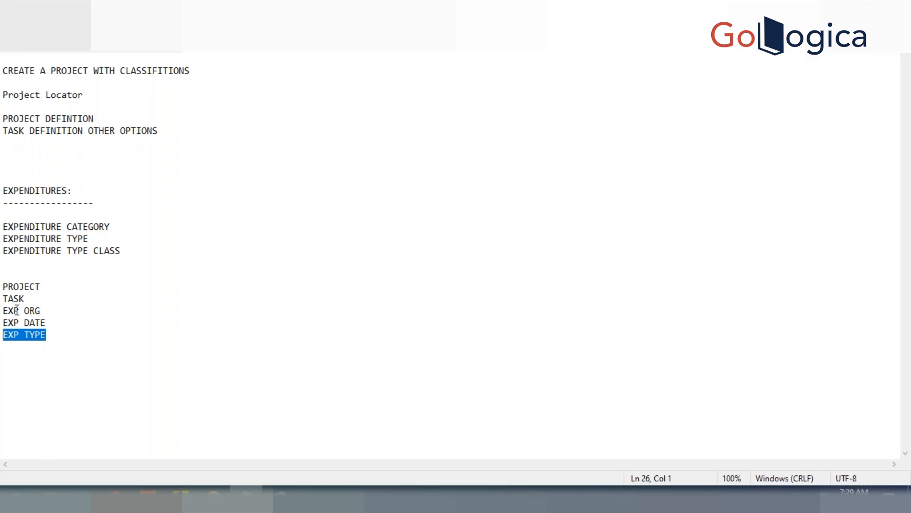
{"action": "left_click", "coordinate": [44, 311]}
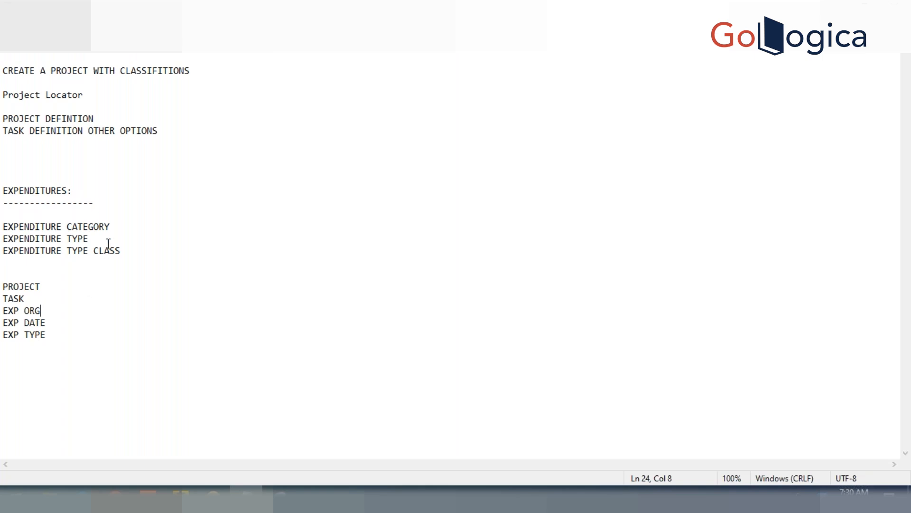
{"action": "left_click_drag", "start_coordinate": [97, 240], "coordinate": [6, 227]}
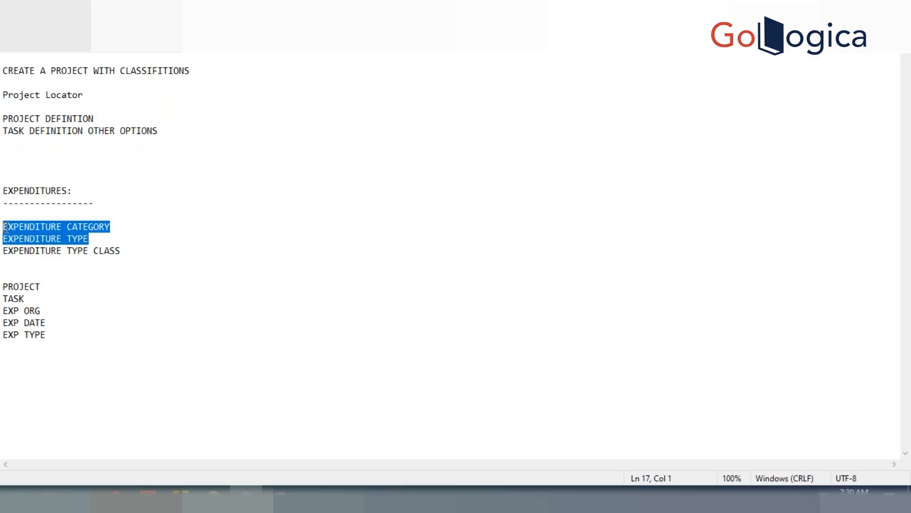
{"action": "left_click", "coordinate": [101, 250]}
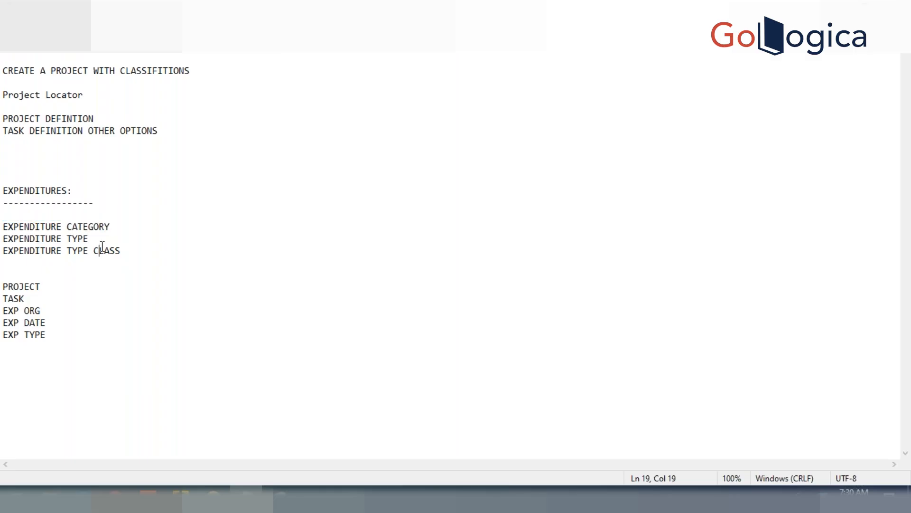
Step: Add the examples "Straight Time, Ovettime, Tripple Time," beside the EXPENDITURE TYPE line, spaced well apart from it
{"action": "left_click", "coordinate": [102, 236]}
{"action": "key", "text": "Tab"}
{"action": "key", "text": "Tab"}
{"action": "key", "text": "Tab"}
{"action": "type", "text": "sT"}
{"action": "key", "text": "BackSpace"}
{"action": "key", "text": "BackSpace"}
{"action": "type", "text": "Stragiht"}
{"action": "key", "text": "BackSpace"}
{"action": "key", "text": "BackSpace"}
{"action": "key", "text": "BackSpace"}
{"action": "key", "text": "BackSpace"}
{"action": "type", "text": "ight Time, Ovettime, "}
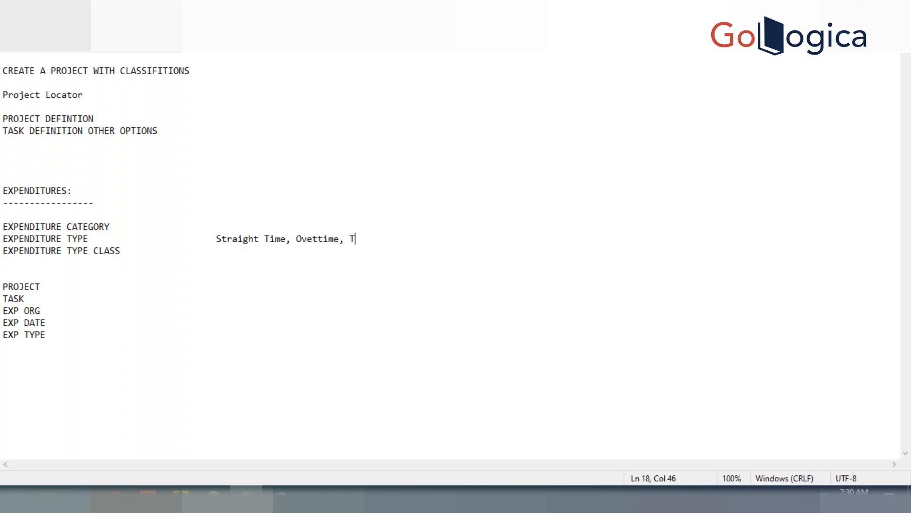
{"action": "type", "text": "Tripple Ti,e,"}
{"action": "key", "text": "BackSpace"}
{"action": "key", "text": "BackSpace"}
{"action": "key", "text": "BackSpace"}
{"action": "type", "text": "me,"}
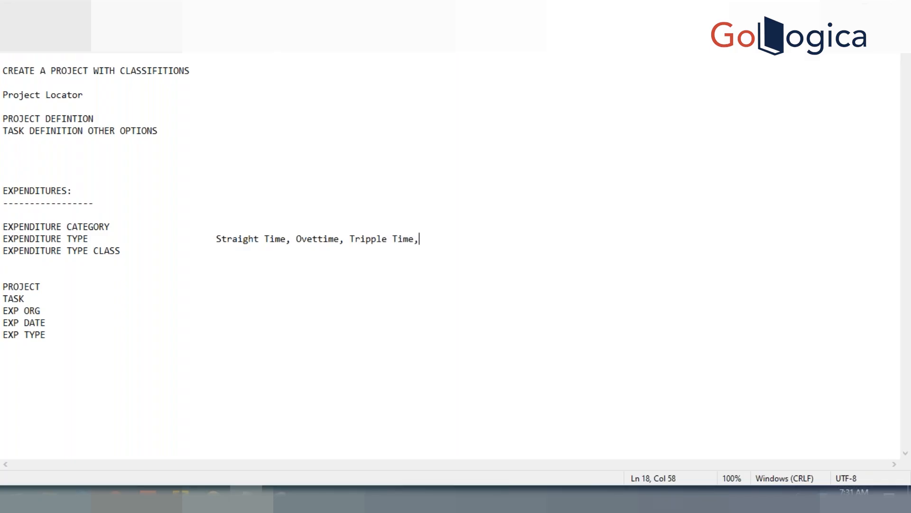
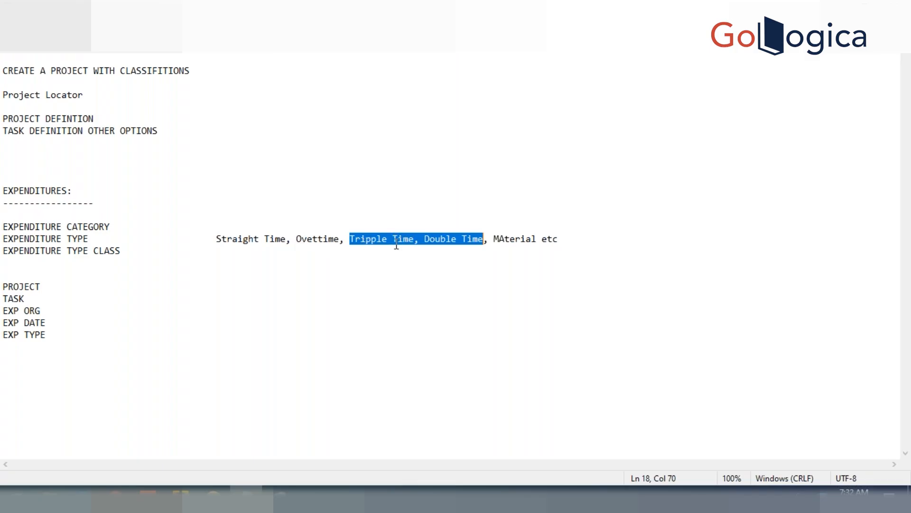
Step: Add "9 types" beside the EXPENDITURE TYPE CLASS line, aligned with the examples of the line above
{"action": "left_click", "coordinate": [425, 240]}
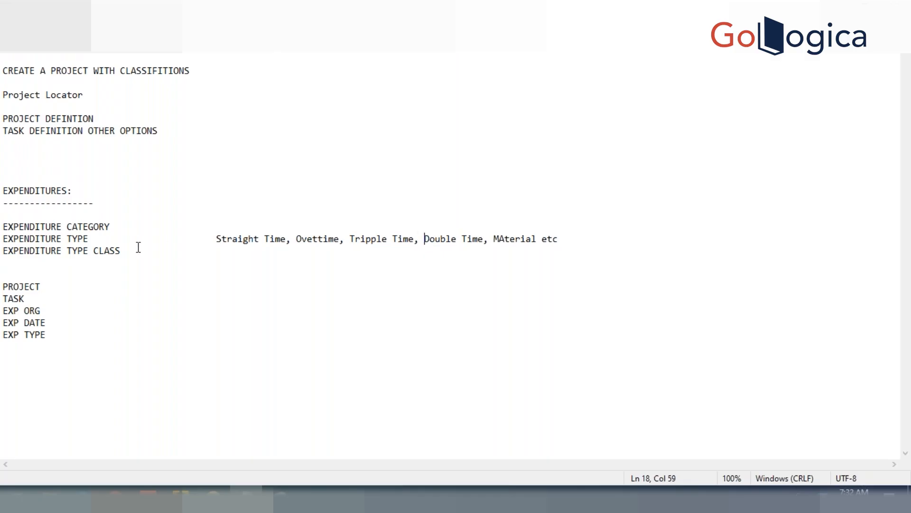
{"action": "left_click_drag", "start_coordinate": [115, 225], "coordinate": [6, 228]}
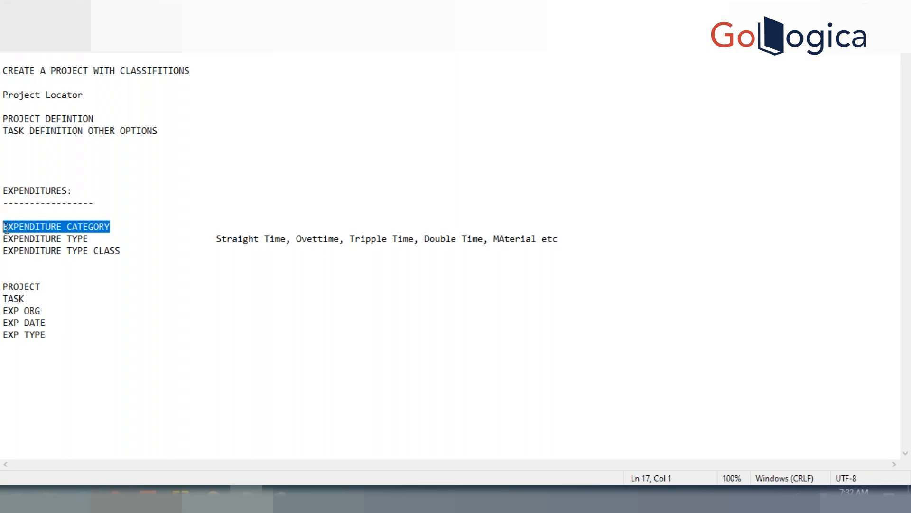
{"action": "left_click", "coordinate": [122, 250]}
{"action": "key", "text": "Tab"}
{"action": "key", "text": "Tab"}
{"action": "key", "text": "Tab"}
{"action": "type", "text": "9 types"}
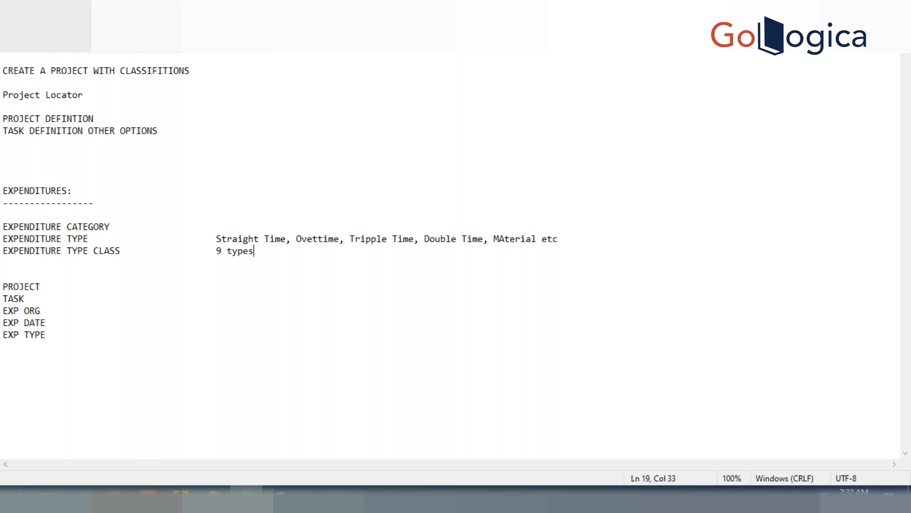
Step: Append a custom example, a person's first name followed by "Exp type", to the end of the EXPENDITURE TYPE examples
{"action": "double_click", "coordinate": [233, 240]}
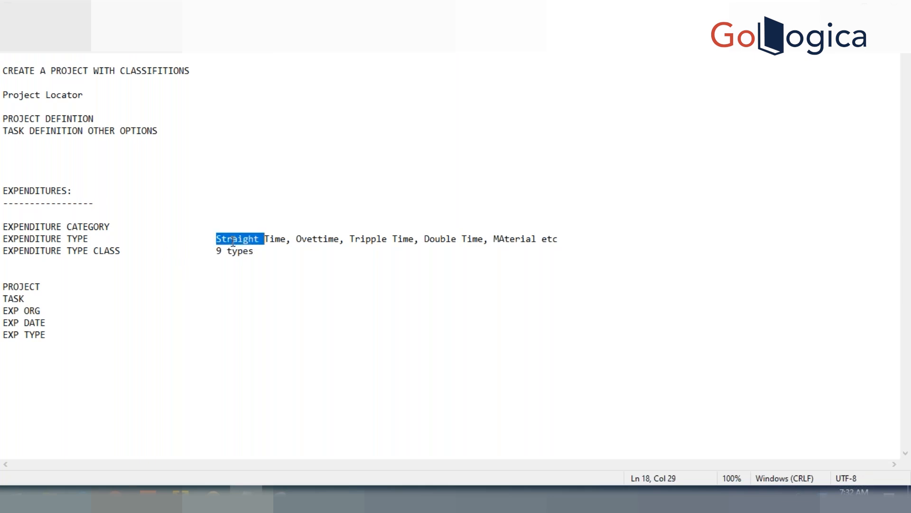
{"action": "left_click_drag", "start_coordinate": [257, 250], "coordinate": [205, 250]}
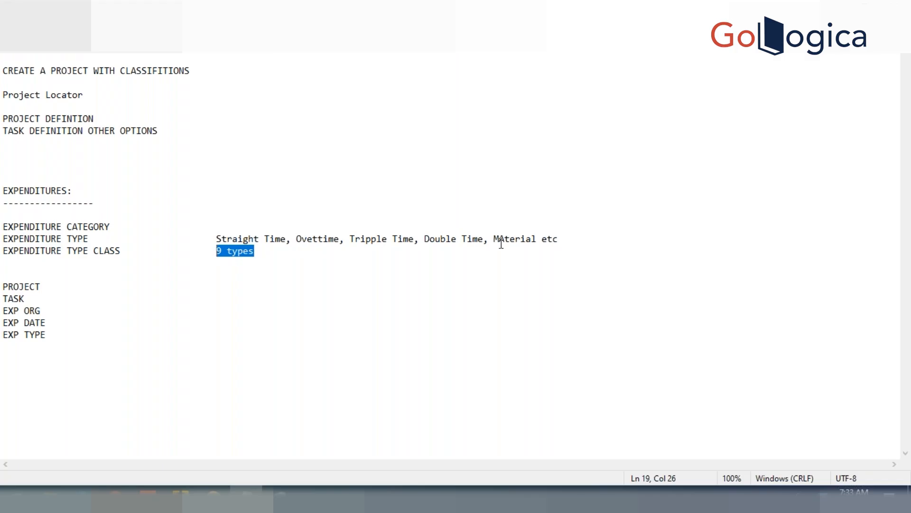
{"action": "left_click", "coordinate": [565, 240]}
{"action": "type", "text": ", "}
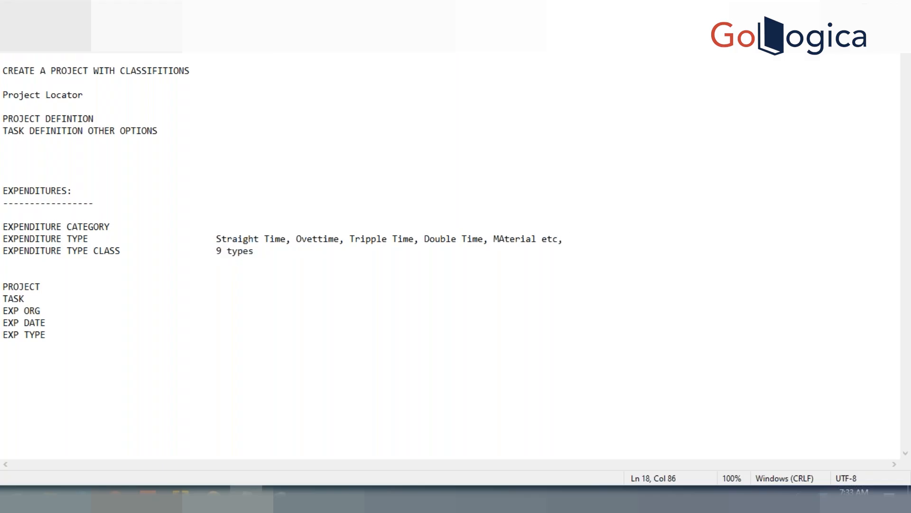
{"action": "type", "text": "Venkat E"}
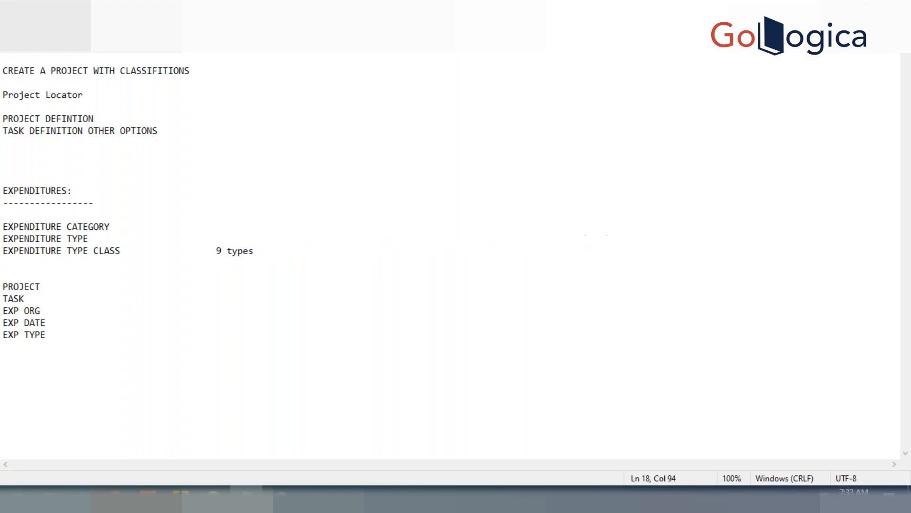
{"action": "type", "text": "xp type"}
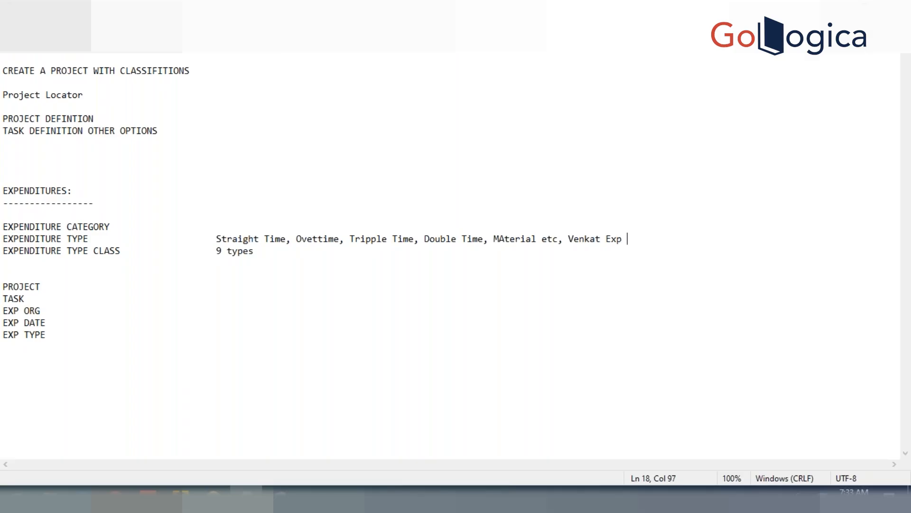
Step: Highlight the custom expenditure type example and the "9 types" text in turn
{"action": "key", "text": "shift+Left"}
{"action": "key", "text": "shift+Left"}
{"action": "key", "text": "shift+Left"}
{"action": "key", "text": "shift+Left"}
{"action": "key", "text": "shift+Left"}
{"action": "key", "text": "shift+Left"}
{"action": "key", "text": "shift+Left"}
{"action": "key", "text": "shift+Left"}
{"action": "key", "text": "shift+Left"}
{"action": "key", "text": "shift+Left"}
{"action": "key", "text": "shift+Left"}
{"action": "key", "text": "shift+Left"}
{"action": "key", "text": "shift+Left"}
{"action": "key", "text": "shift+Left"}
{"action": "key", "text": "shift+Left"}
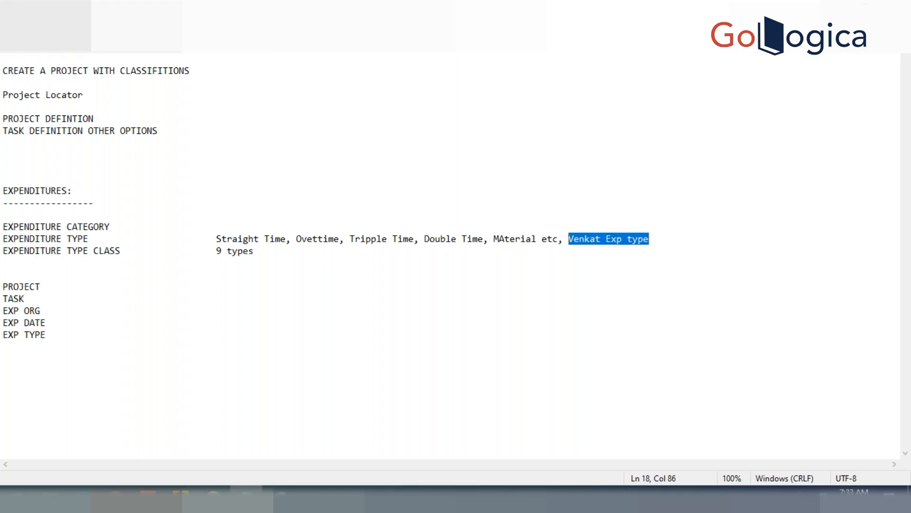
{"action": "left_click", "coordinate": [259, 252]}
{"action": "key", "text": "ctrl+shift+Left"}
{"action": "key", "text": "ctrl+shift+Left"}
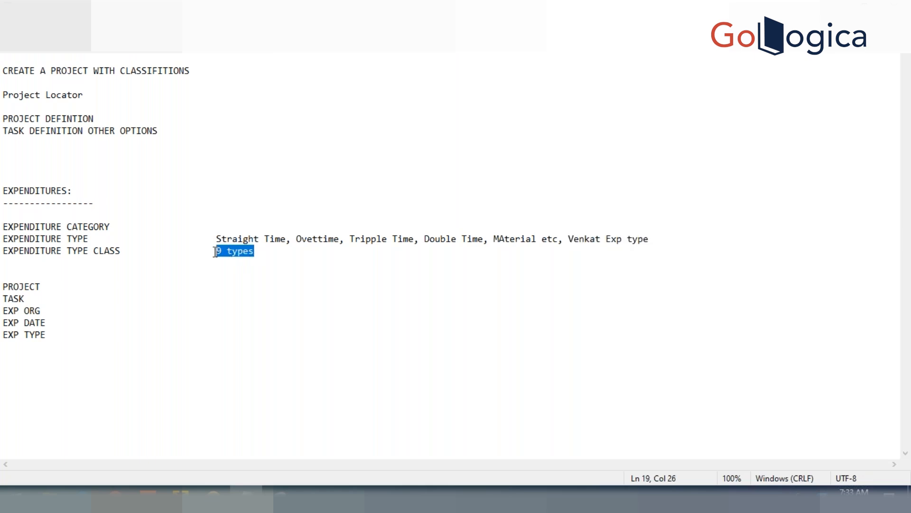
{"action": "left_click_drag", "start_coordinate": [569, 239], "coordinate": [650, 238]}
Step: Extend the "9 types" text with "--> st, ot, misc, usage, burden trancation, WIP, INV,"
{"action": "left_click", "coordinate": [286, 256]}
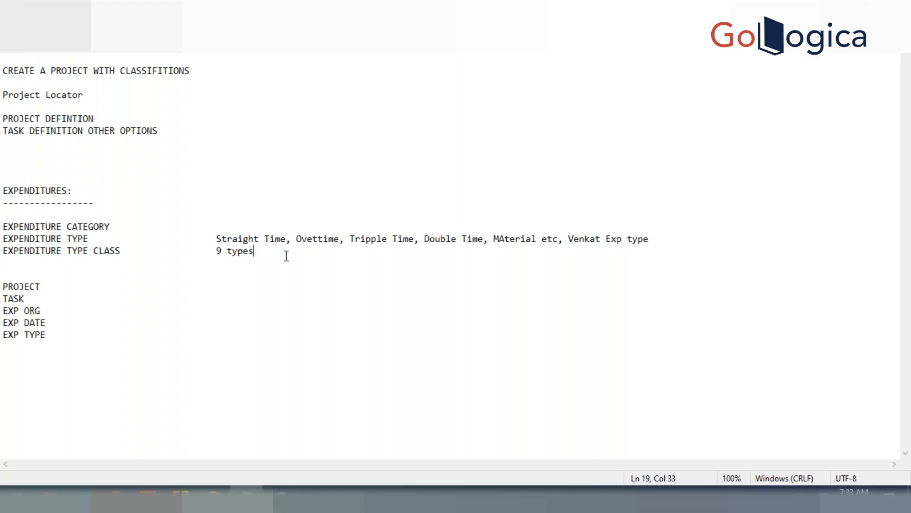
{"action": "type", "text": "--"}
{"action": "key", "text": "BackSpace"}
{"action": "type", "text": "> st, ot, misc, usage, burden tra"}
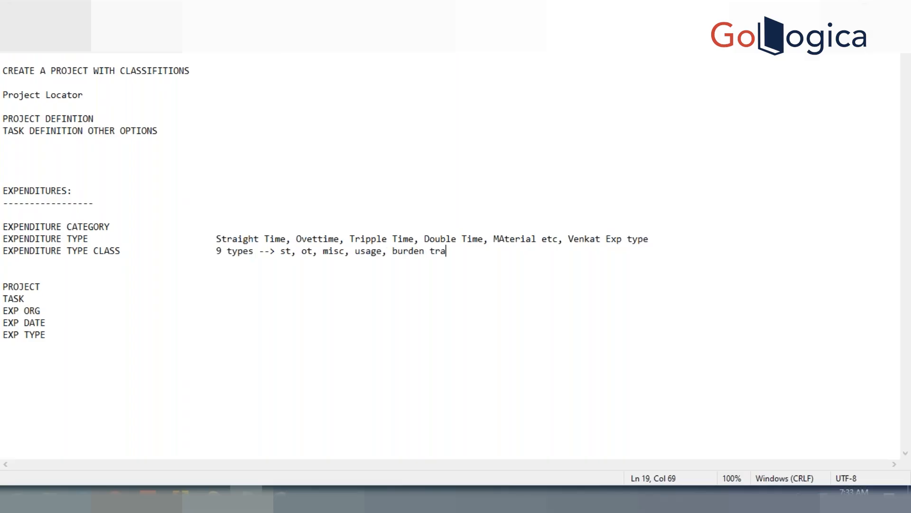
{"action": "type", "text": "ncation, WIP, INV, EXp type"}
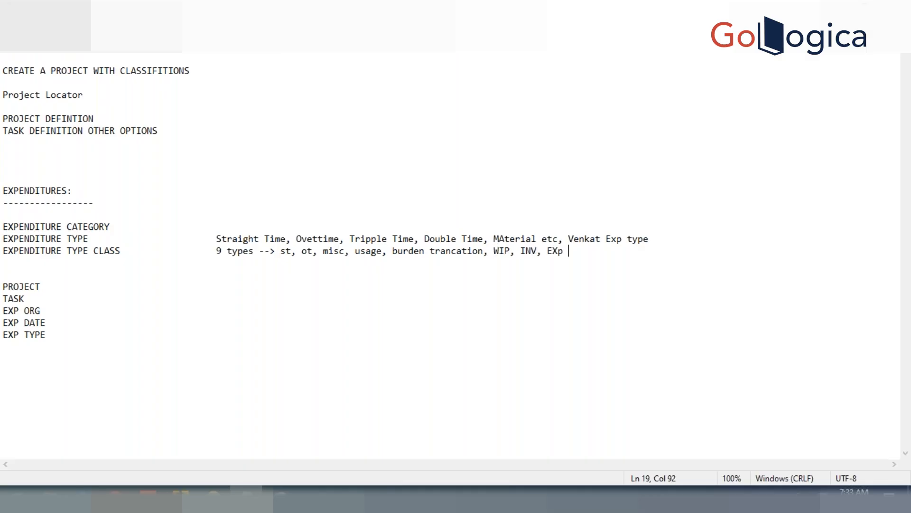
Step: Complete the list of type classes with "EXp report, Supplier invoice"
{"action": "key", "text": "BackSpace"}
{"action": "key", "text": "BackSpace"}
{"action": "key", "text": "BackSpace"}
{"action": "key", "text": "BackSpace"}
{"action": "type", "text": "report, Supplier cos"}
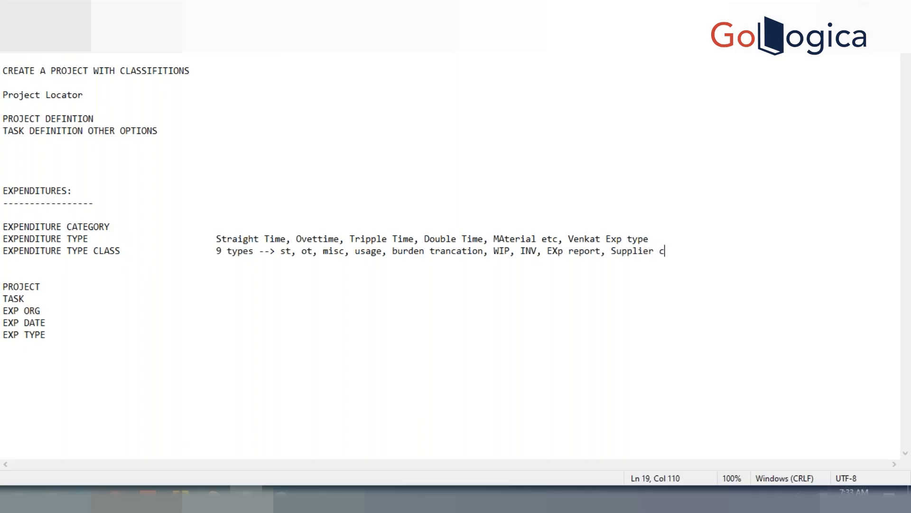
{"action": "key", "text": "BackSpace"}
{"action": "key", "text": "BackSpace"}
{"action": "key", "text": "BackSpace"}
{"action": "type", "text": "invoice"}
{"action": "left_click", "coordinate": [367, 296]}
Step: Highlight the custom expenditure type example and the type class entries, including EXp report, Supplier invoice and INV, in turn
{"action": "left_click_drag", "start_coordinate": [569, 241], "coordinate": [654, 237]}
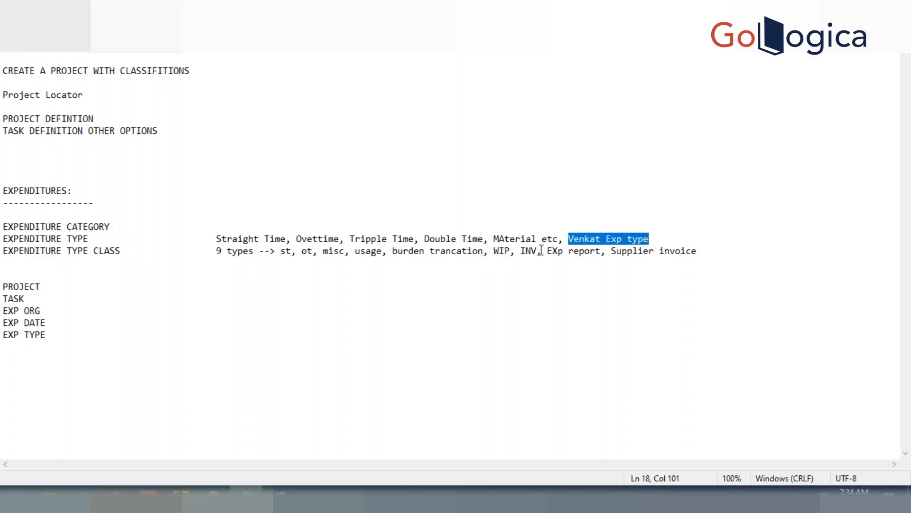
{"action": "left_click_drag", "start_coordinate": [546, 251], "coordinate": [696, 250]}
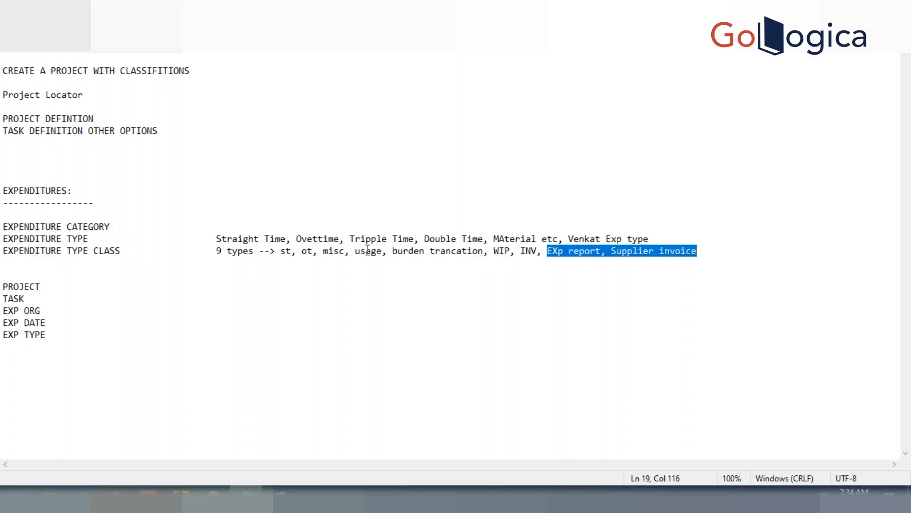
{"action": "left_click", "coordinate": [314, 253]}
{"action": "left_click_drag", "start_coordinate": [314, 253], "coordinate": [521, 250]}
{"action": "left_click", "coordinate": [528, 251]}
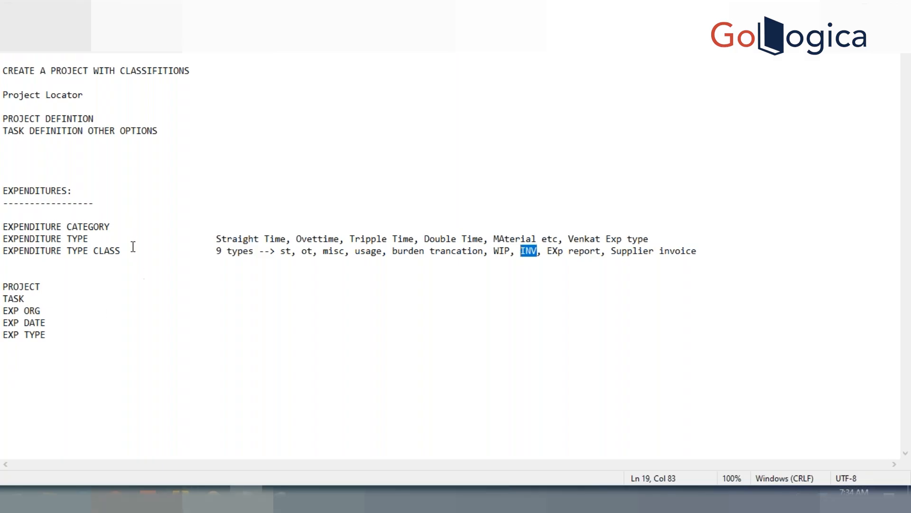
Step: Point out the labels EXPENDITURE CATEGORY, EXPENDITURE TYPE and EXPENDITURE TYPE CLASS one after another
{"action": "double_click", "coordinate": [109, 225]}
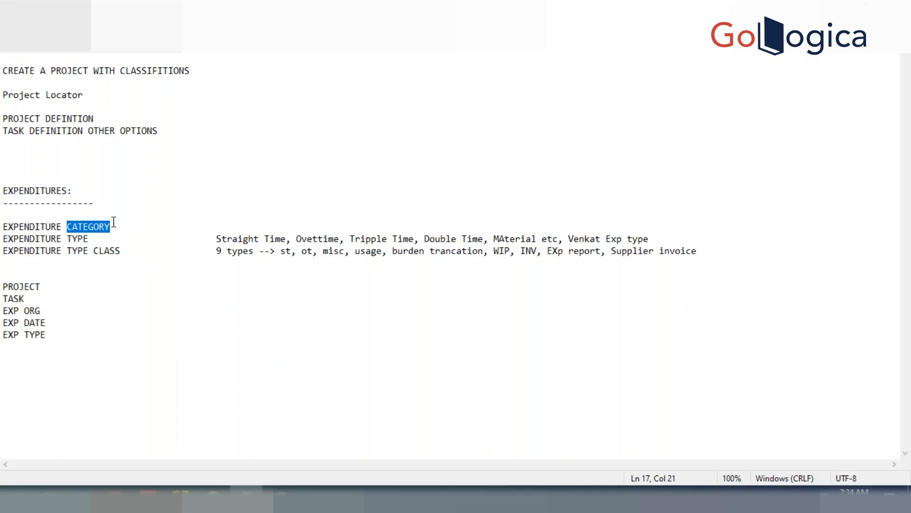
{"action": "left_click", "coordinate": [104, 238]}
{"action": "left_click", "coordinate": [124, 254]}
{"action": "double_click", "coordinate": [124, 254]}
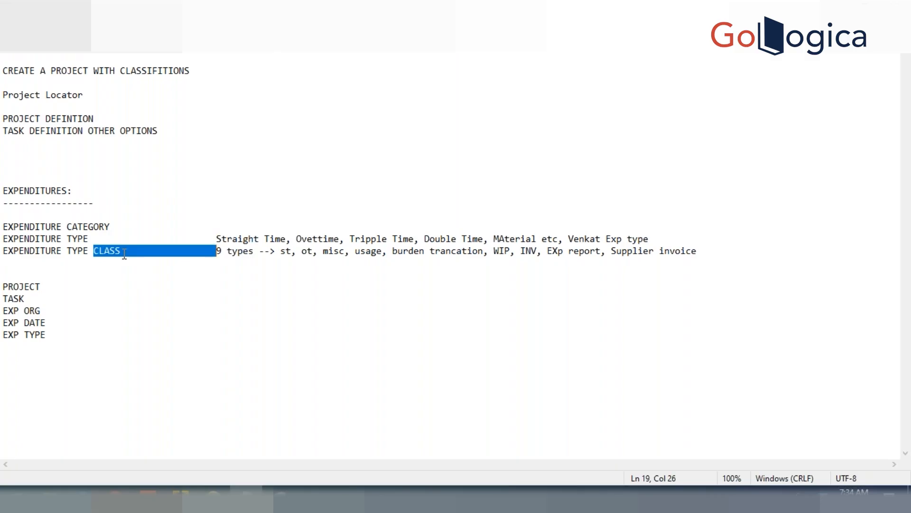
{"action": "left_click", "coordinate": [124, 254]}
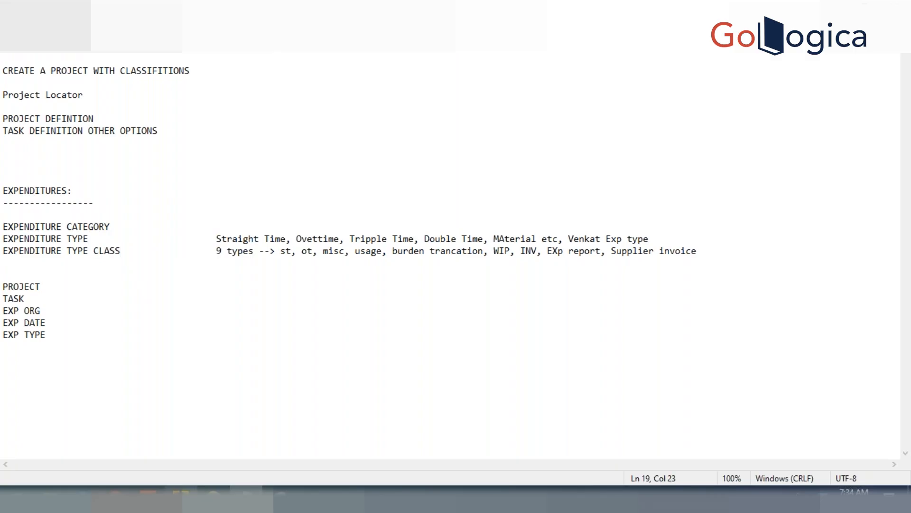
Step: Switch to Oracle Applications and open the Expenditure Categories form from the expenditure setup functions
{"action": "left_click", "coordinate": [181, 498]}
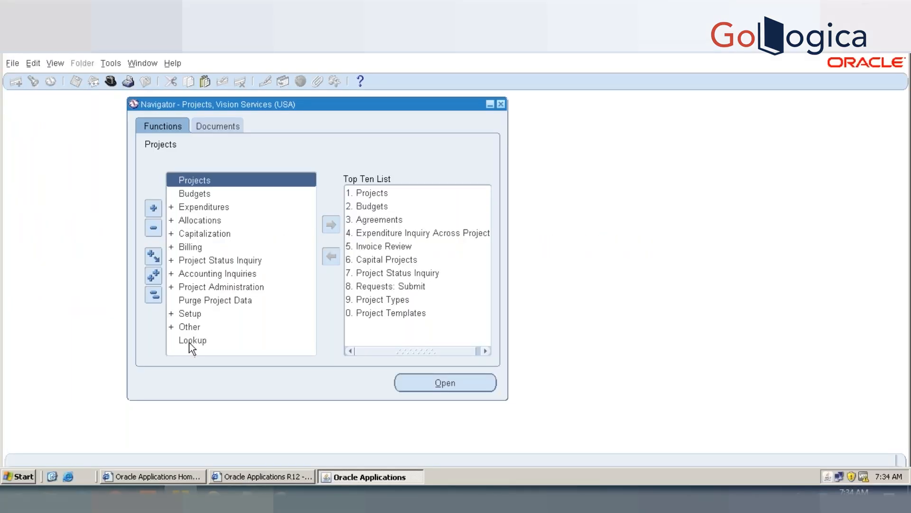
{"action": "double_click", "coordinate": [192, 315]}
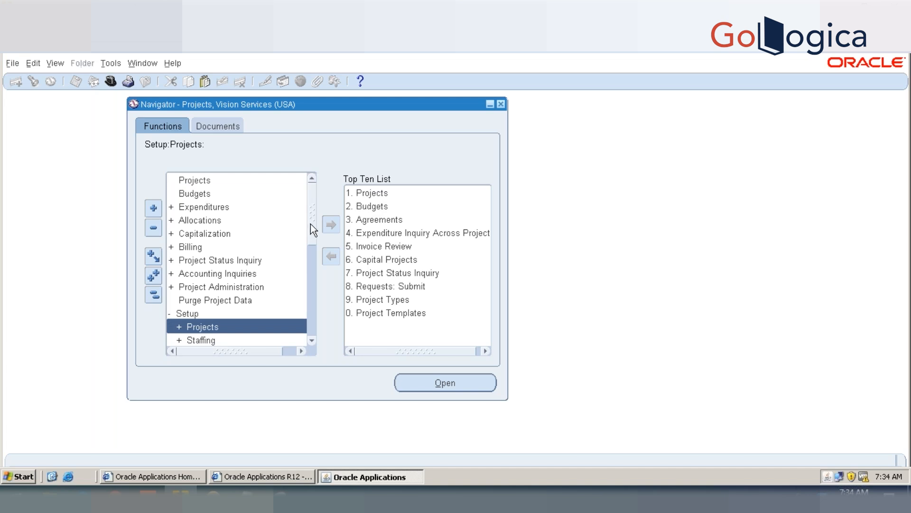
{"action": "left_click_drag", "start_coordinate": [311, 224], "coordinate": [310, 281]}
{"action": "double_click", "coordinate": [233, 232]}
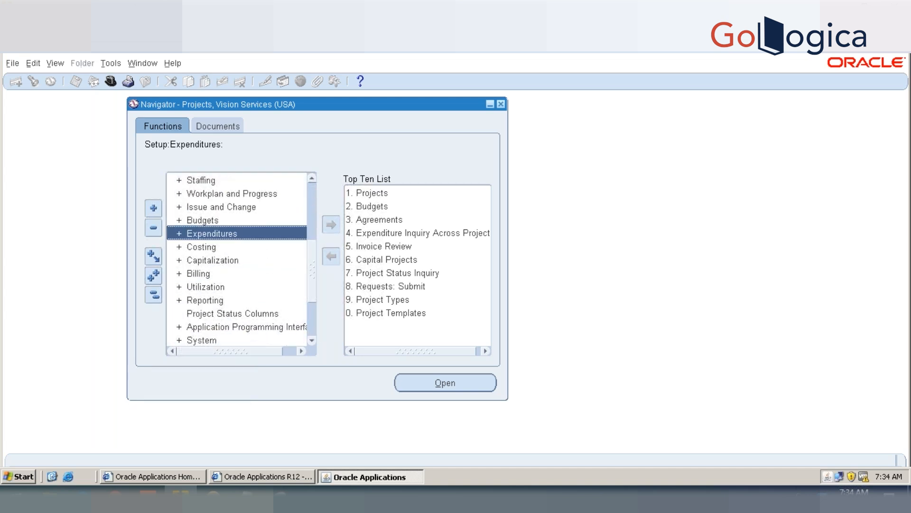
{"action": "left_click_drag", "start_coordinate": [312, 243], "coordinate": [309, 264]}
{"action": "double_click", "coordinate": [294, 261]}
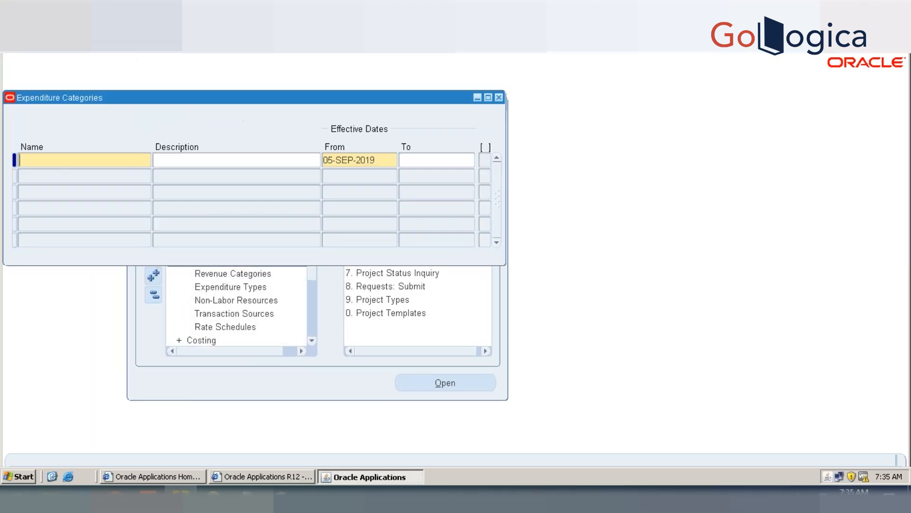
Step: Enter a new expenditure category with both name and description set to PGK EXP CATEGORY
{"action": "type", "text": "PGK EXPE"}
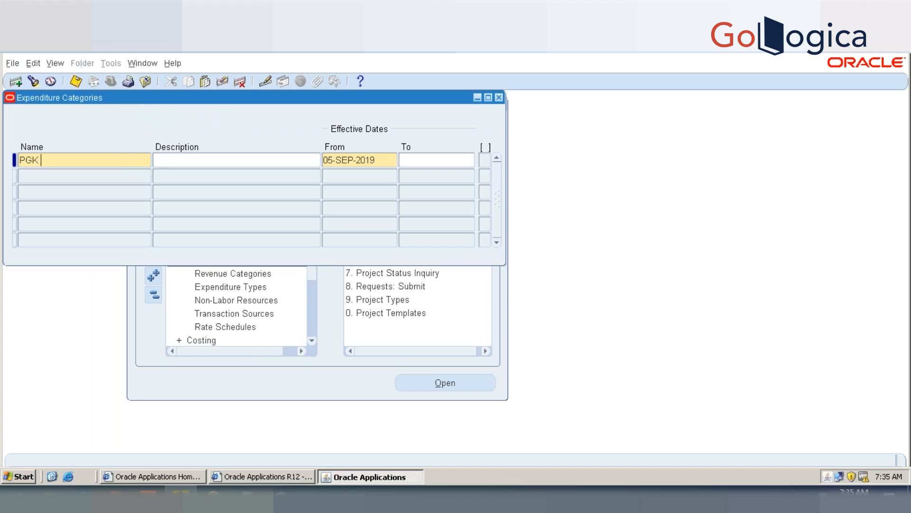
{"action": "key", "text": "BackSpace"}
{"action": "type", "text": "CATEGORYPGK EXP CA"}
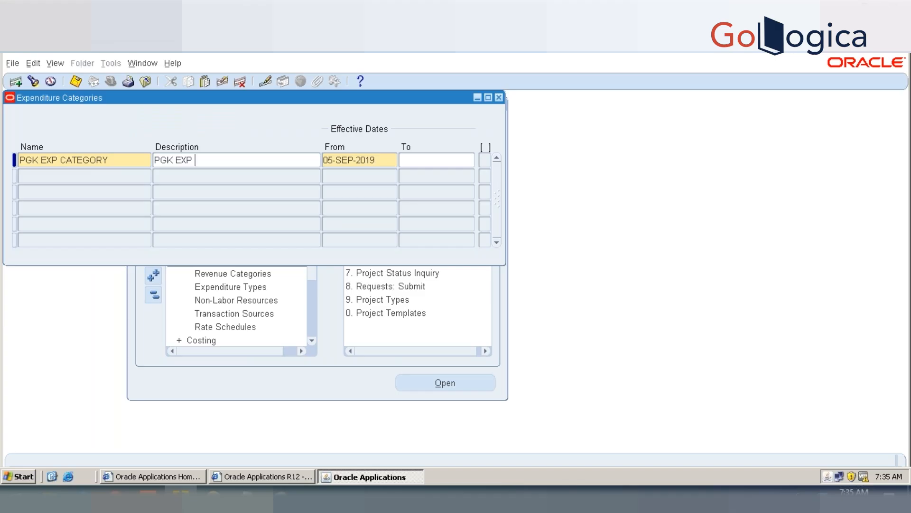
{"action": "type", "text": "TEGORY"}
{"action": "key", "text": "BackSpace"}
{"action": "key", "text": "BackSpace"}
{"action": "key", "text": "BackSpace"}
{"action": "type", "text": "ORY"}
Step: Set the category's effective start date to 01-JAN-2019, save the record and close the form
{"action": "key", "text": "Tab"}
{"action": "type", "text": "01"}
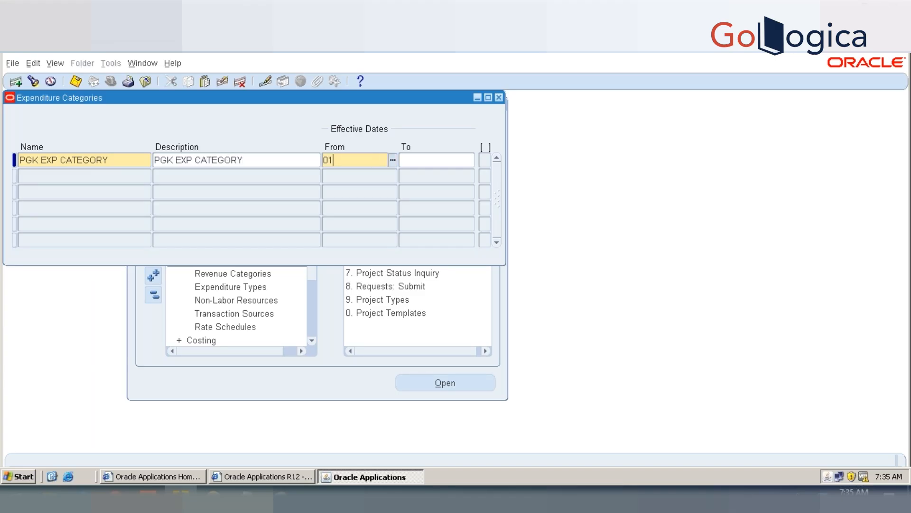
{"action": "type", "text": "-JAN-2019"}
{"action": "key", "text": "Tab"}
{"action": "key", "text": "ctrl+s"}
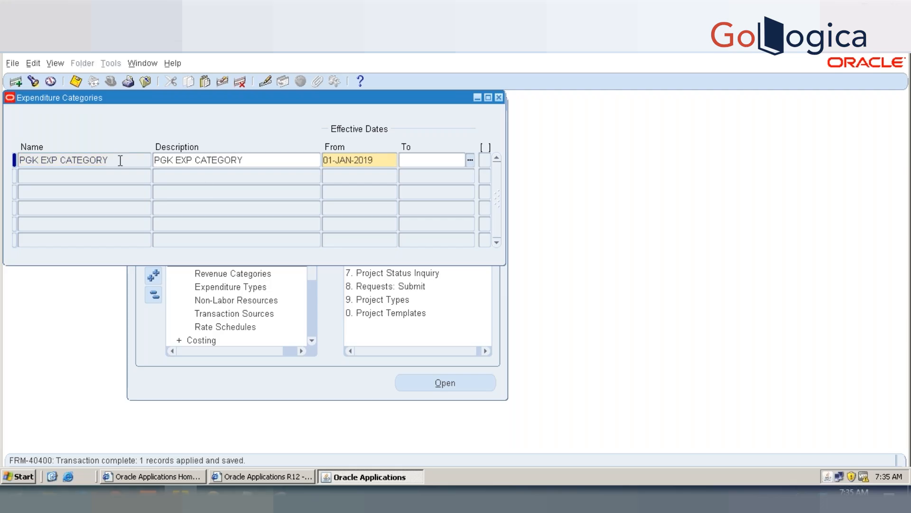
{"action": "left_click", "coordinate": [264, 159]}
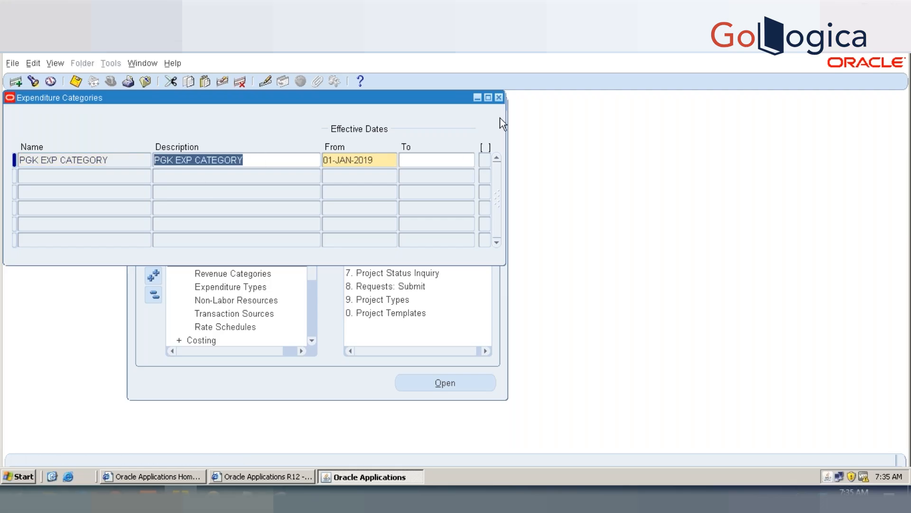
{"action": "left_click", "coordinate": [499, 97]}
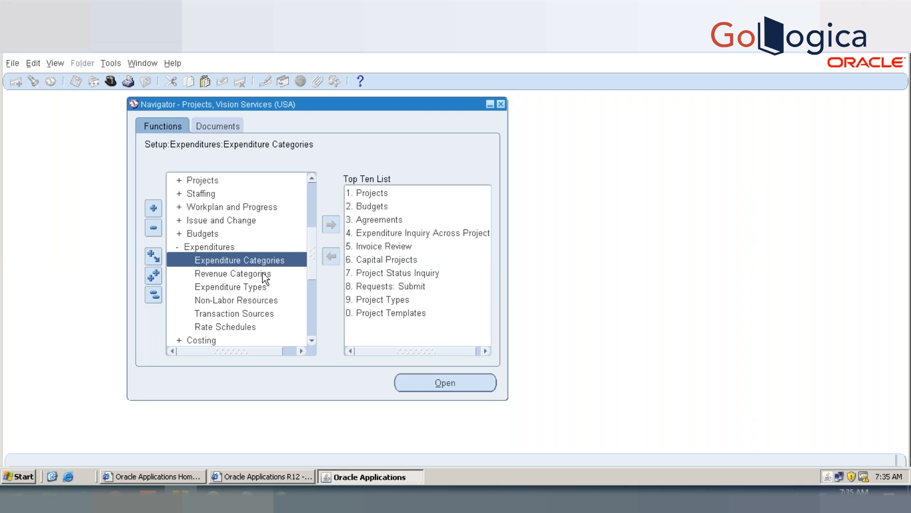
Step: Open the Expenditure Types form and enter the type PGK EXP TYPE with the expenditure category PGK EXP CATEGORY
{"action": "left_click", "coordinate": [255, 287]}
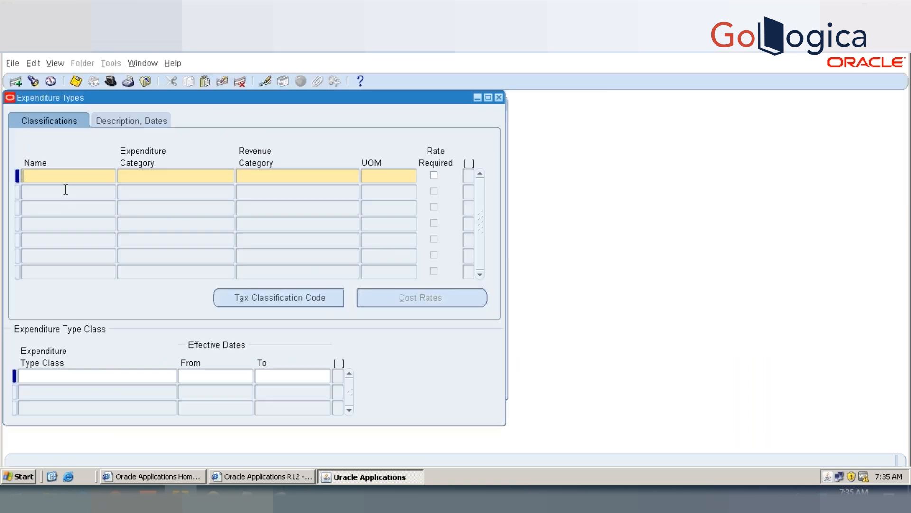
{"action": "type", "text": "PGK EXP TYPW"}
{"action": "key", "text": "BackSpace"}
{"action": "type", "text": "E"}
{"action": "key", "text": "Tab"}
{"action": "type", "text": "PGK"}
{"action": "key", "text": "Tab"}
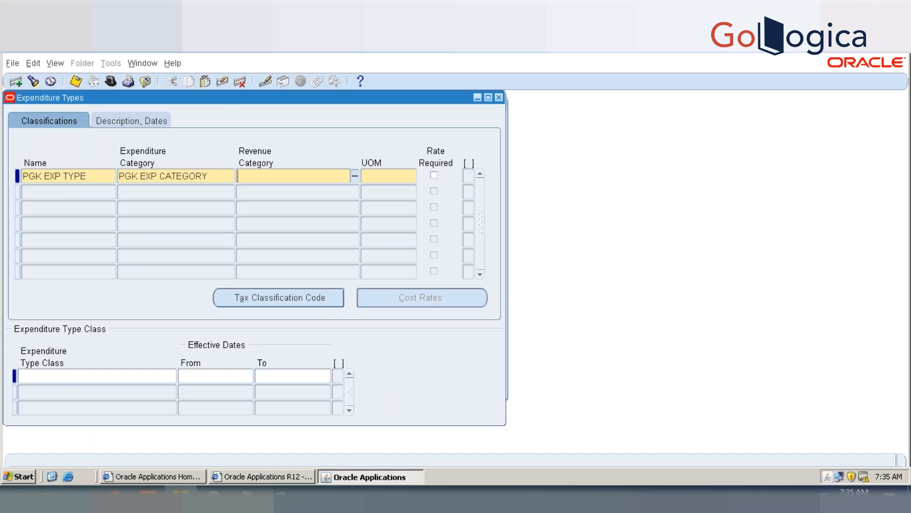
Step: Set the revenue category of PGK EXP TYPE to Other and its unit of measure to Km (kilometers)
{"action": "type", "text": "OTHER"}
{"action": "key", "text": "Tab"}
{"action": "type", "text": "CU"}
{"action": "key", "text": "BackSpace"}
{"action": "key", "text": "BackSpace"}
{"action": "type", "text": "Km"}
{"action": "key", "text": "Tab"}
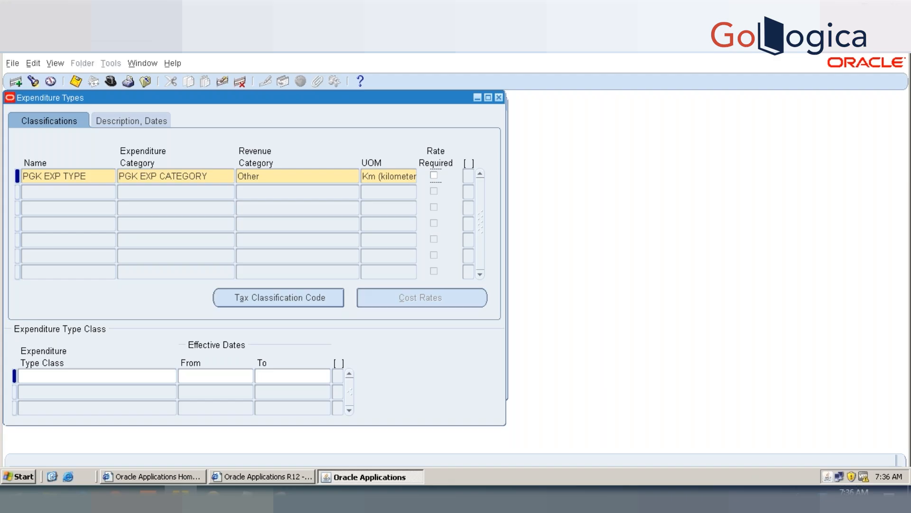
Step: Mark the expenditure type PGK EXP TYPE as rate required and save the record
{"action": "key", "text": "space"}
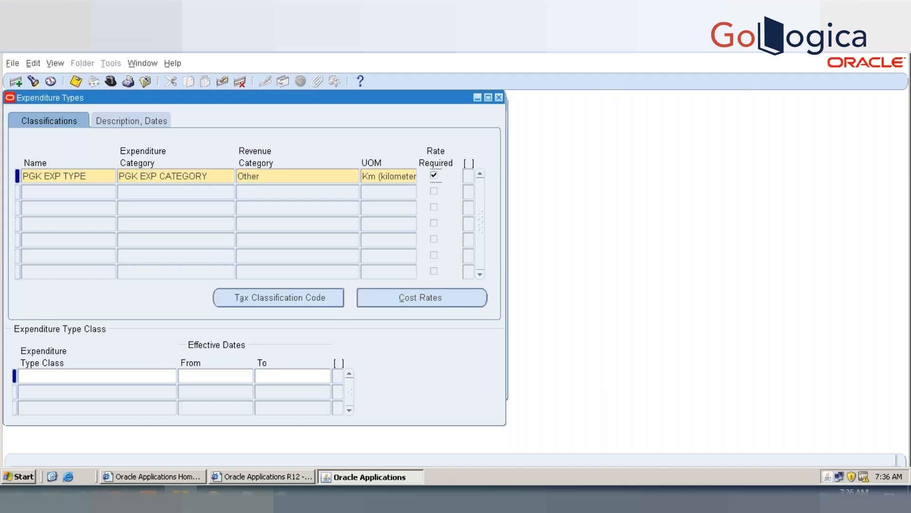
{"action": "key", "text": "space"}
{"action": "key", "text": "space"}
{"action": "key", "text": "ctrl+s"}
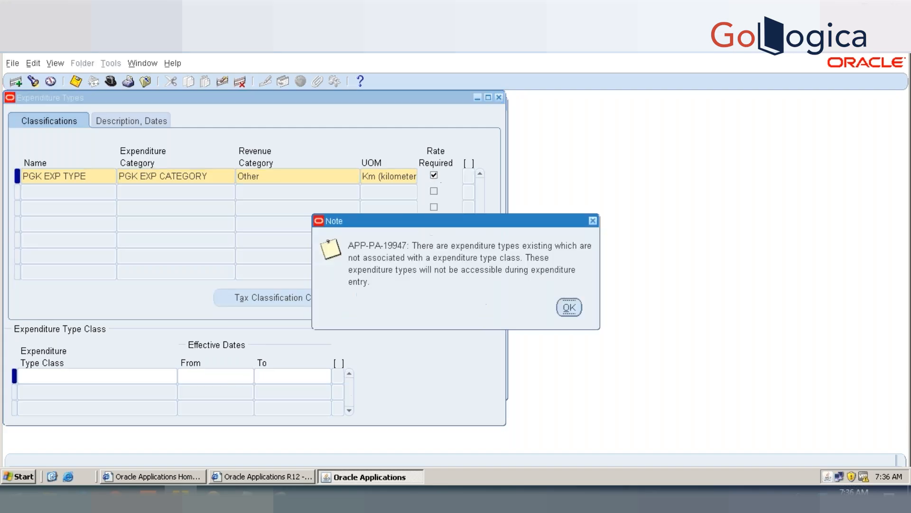
{"action": "left_click", "coordinate": [569, 307]}
Step: Add a cost rate of 50 for Vision Services to PGK EXP TYPE, effective from 01-JAN-2019, save and close the rates window
{"action": "left_click", "coordinate": [443, 301]}
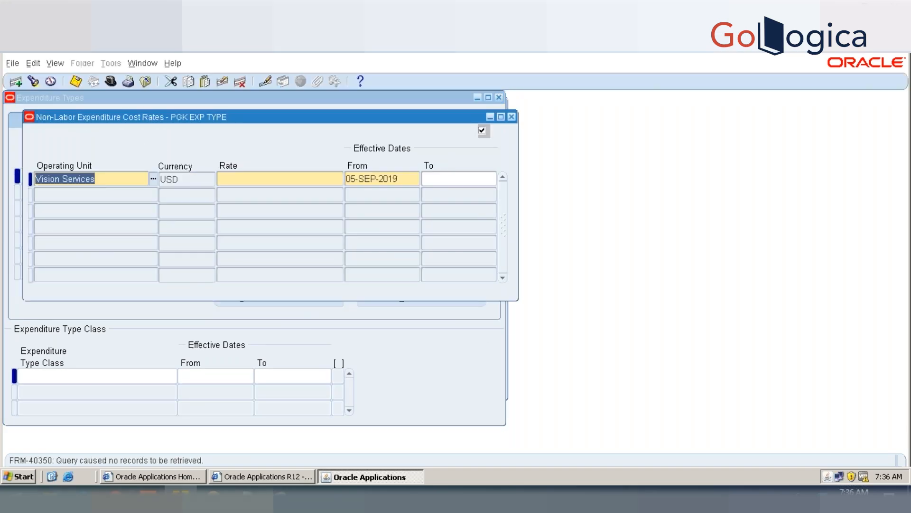
{"action": "left_click", "coordinate": [238, 174]}
{"action": "type", "text": "50"}
{"action": "key", "text": "Tab"}
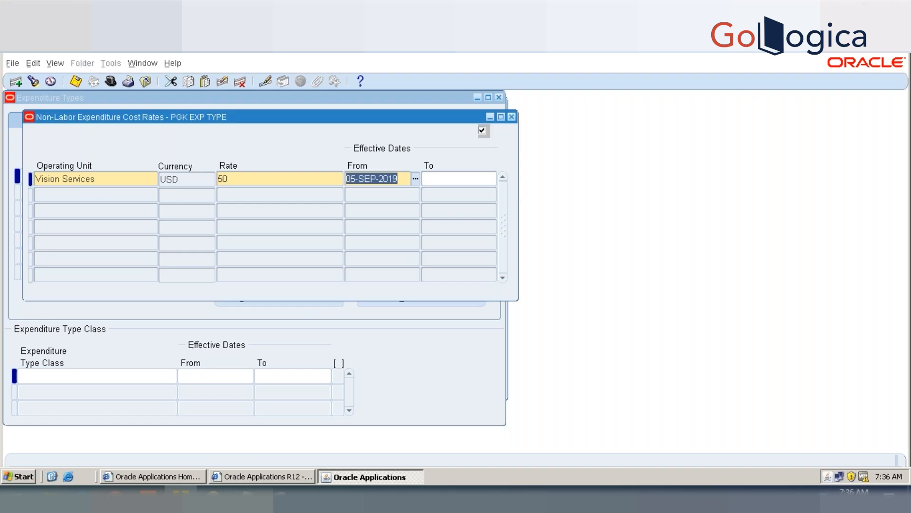
{"action": "type", "text": "01-JAN-2019"}
{"action": "key", "text": "Tab"}
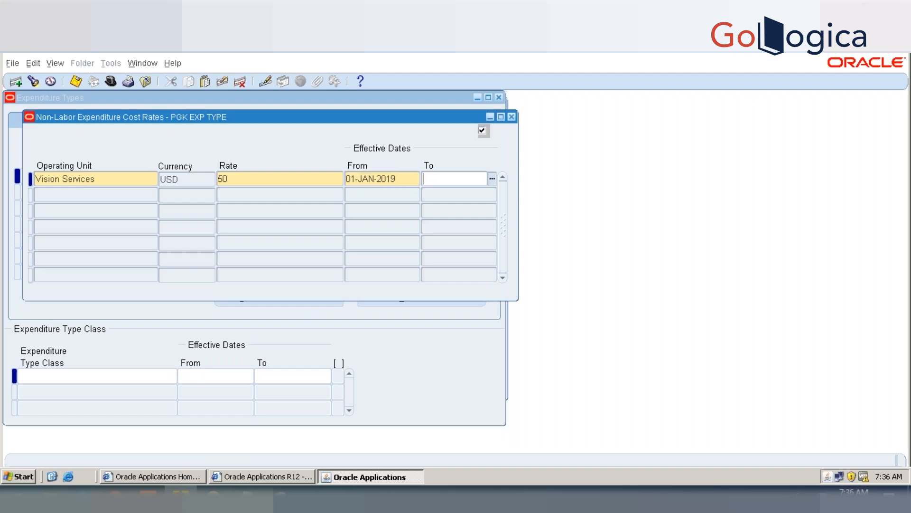
{"action": "key", "text": "ctrl+s"}
{"action": "left_click", "coordinate": [569, 307]}
{"action": "left_click", "coordinate": [512, 116]}
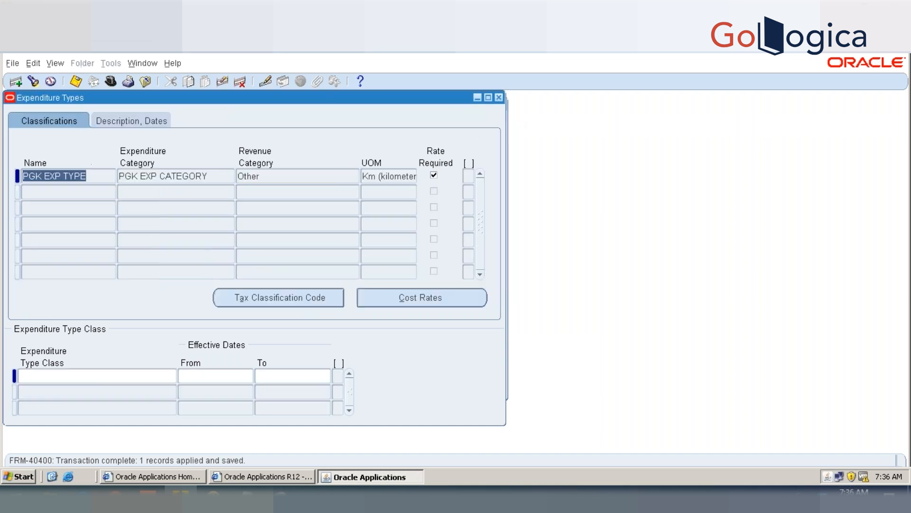
Step: Set the effective start date of PGK EXP TYPE to 01-JAN-2019 and save the record
{"action": "left_click", "coordinate": [159, 117]}
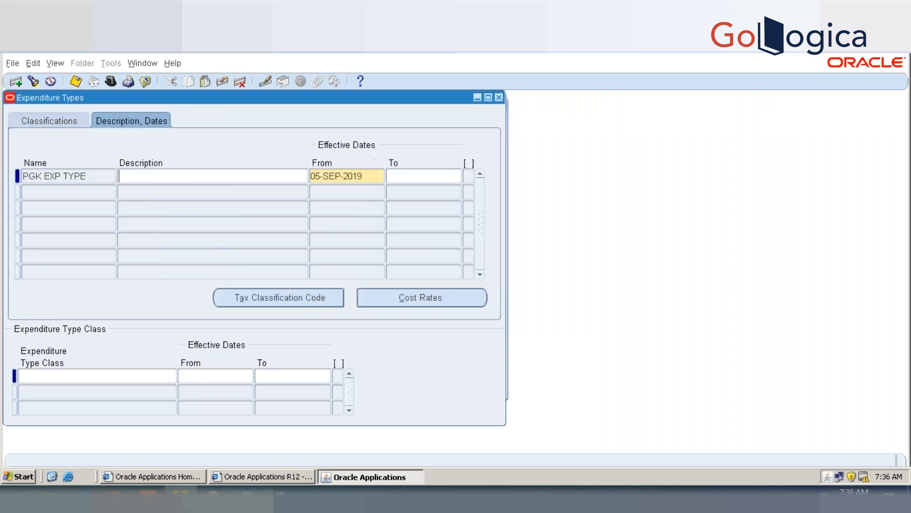
{"action": "double_click", "coordinate": [349, 174]}
{"action": "type", "text": "01-JAN-2019"}
{"action": "key", "text": "Tab"}
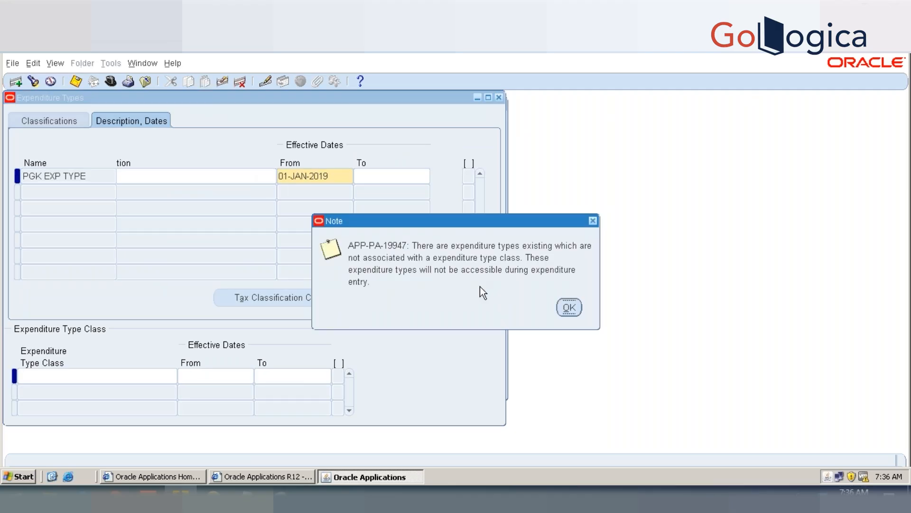
{"action": "left_click", "coordinate": [569, 307]}
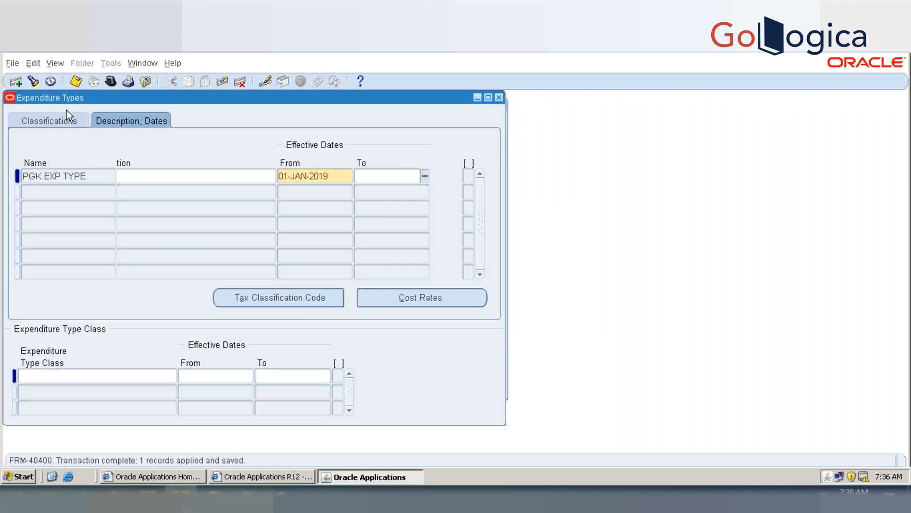
Step: Add a second expenditure type named PGK EXP TYPE1 with the expenditure category PGK EXP CATEGORY
{"action": "left_click", "coordinate": [50, 121]}
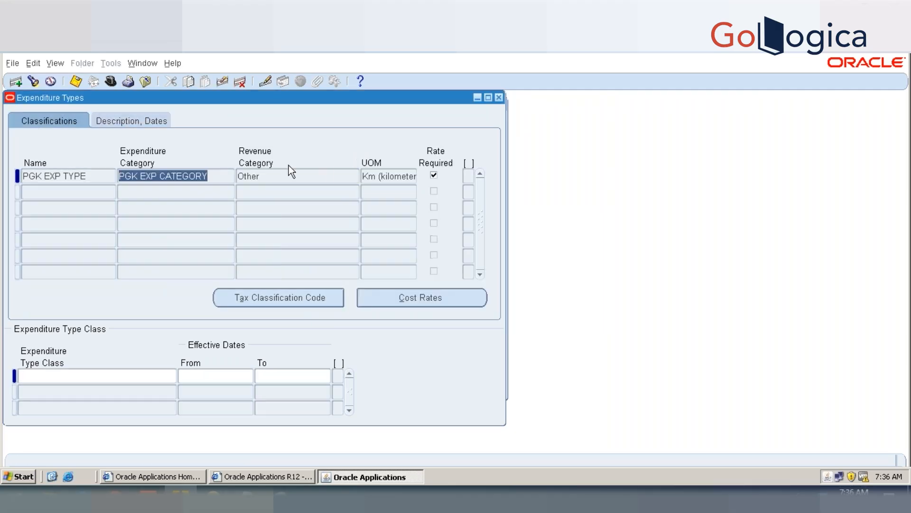
{"action": "left_click", "coordinate": [401, 176]}
{"action": "double_click", "coordinate": [403, 176]}
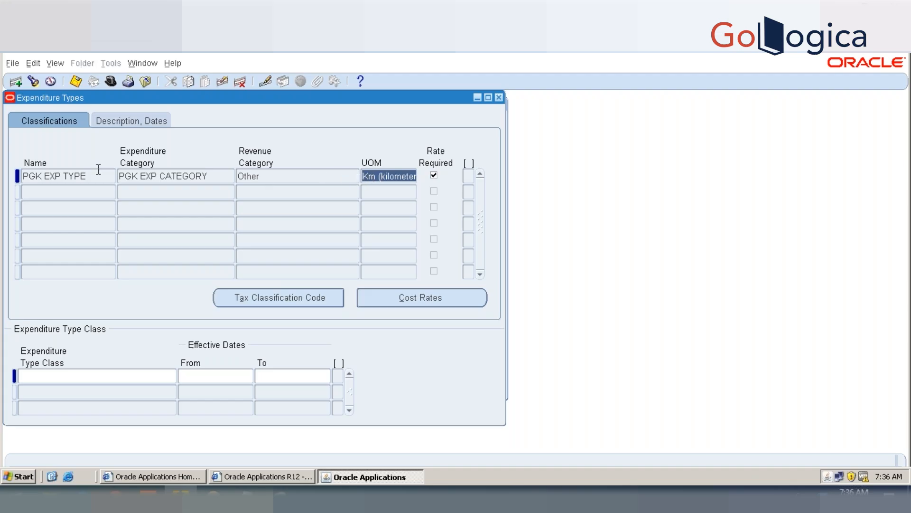
{"action": "left_click", "coordinate": [98, 192]}
{"action": "type", "text": "PGK EXP TYPE"}
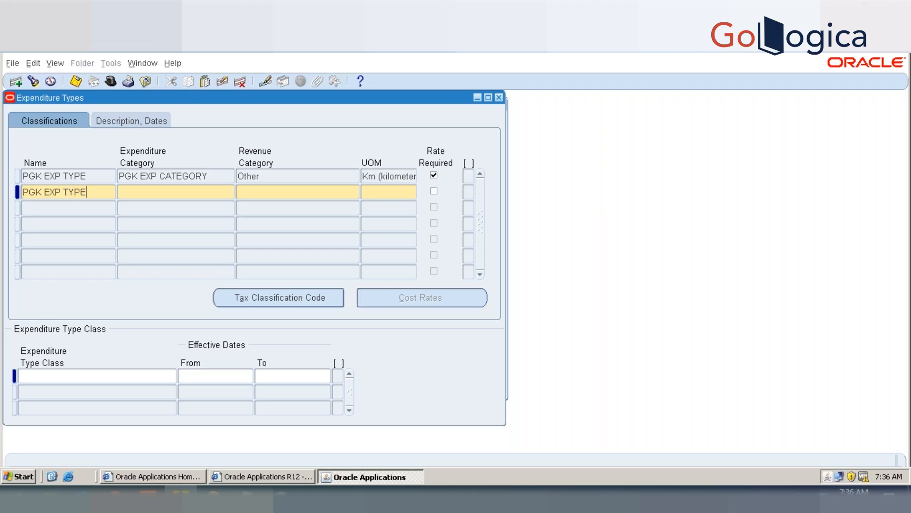
{"action": "type", "text": "1"}
{"action": "key", "text": "Tab"}
{"action": "type", "text": "PG"}
{"action": "key", "text": "Tab"}
Step: Set the revenue category of PGK EXP TYPE1 to Other and its unit of measure to Currency
{"action": "type", "text": "O"}
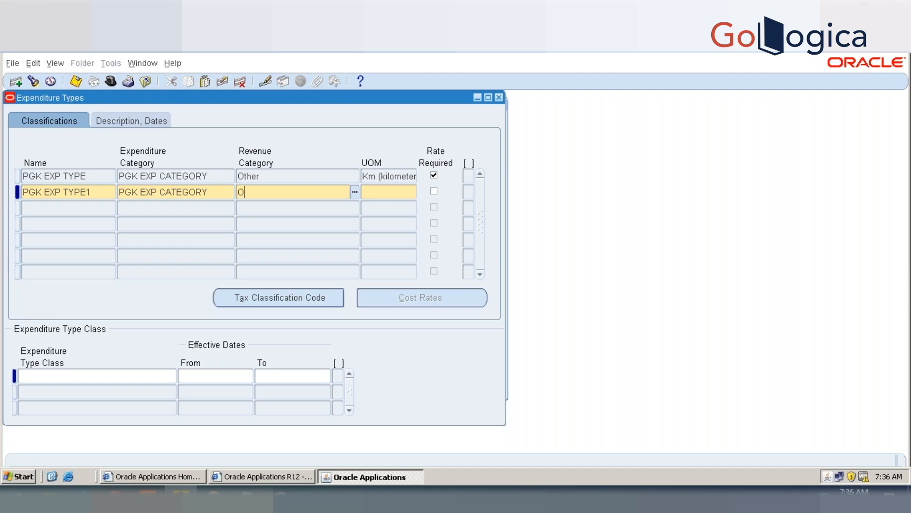
{"action": "key", "text": "Tab"}
{"action": "key", "text": "Down"}
{"action": "key", "text": "Return"}
{"action": "type", "text": "CUR"}
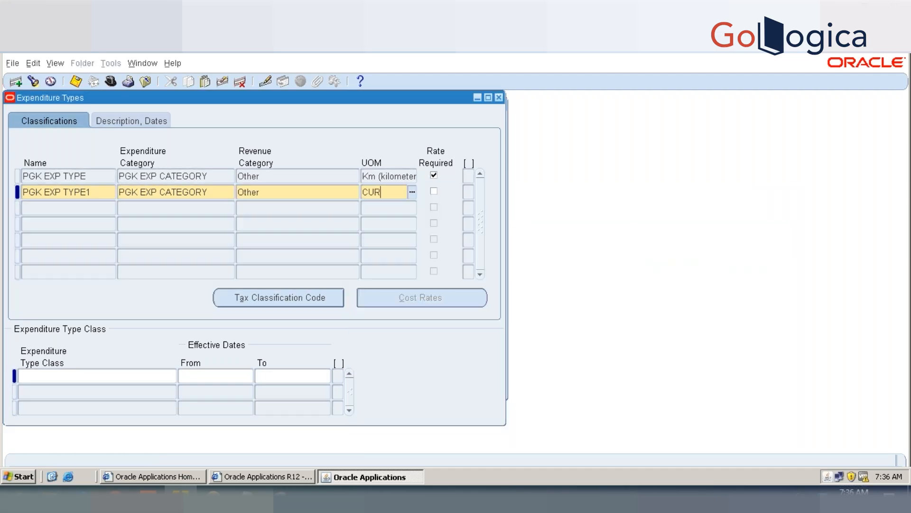
{"action": "key", "text": "Tab"}
Step: Set the effective start date of PGK EXP TYPE1 to 01-JAN-2019 and save the record without requiring a rate
{"action": "key", "text": "Tab"}
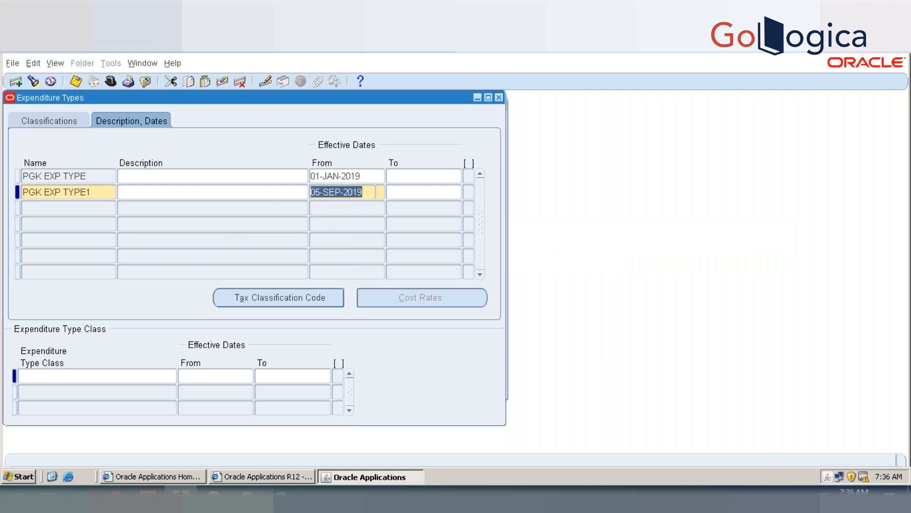
{"action": "type", "text": "01JAN19"}
{"action": "key", "text": "Tab"}
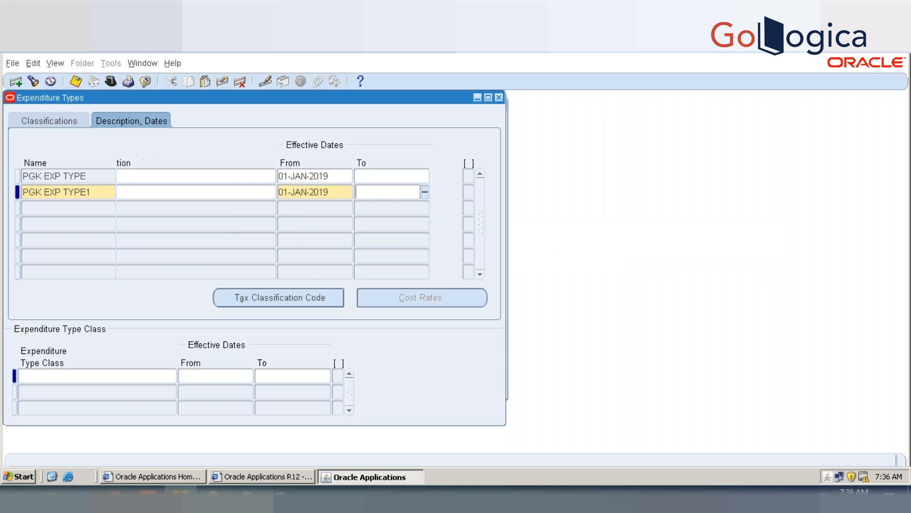
{"action": "left_click", "coordinate": [56, 117]}
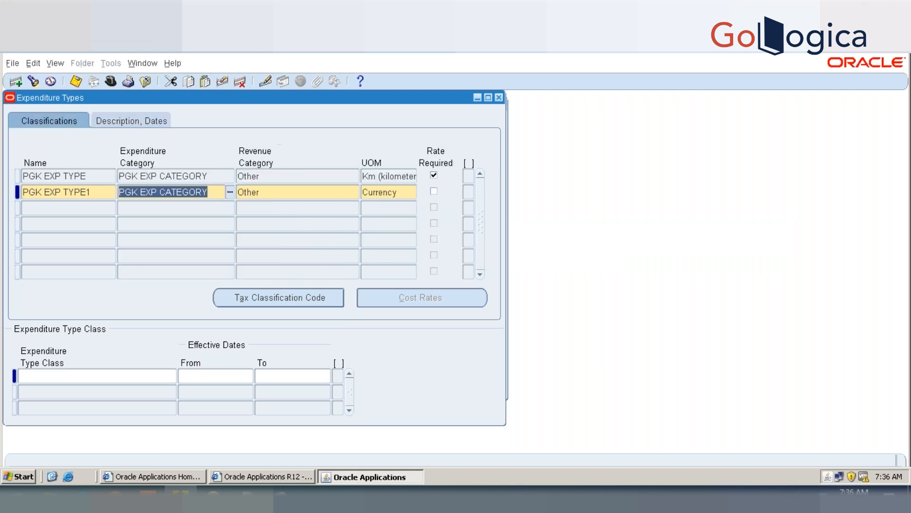
{"action": "left_click", "coordinate": [434, 192]}
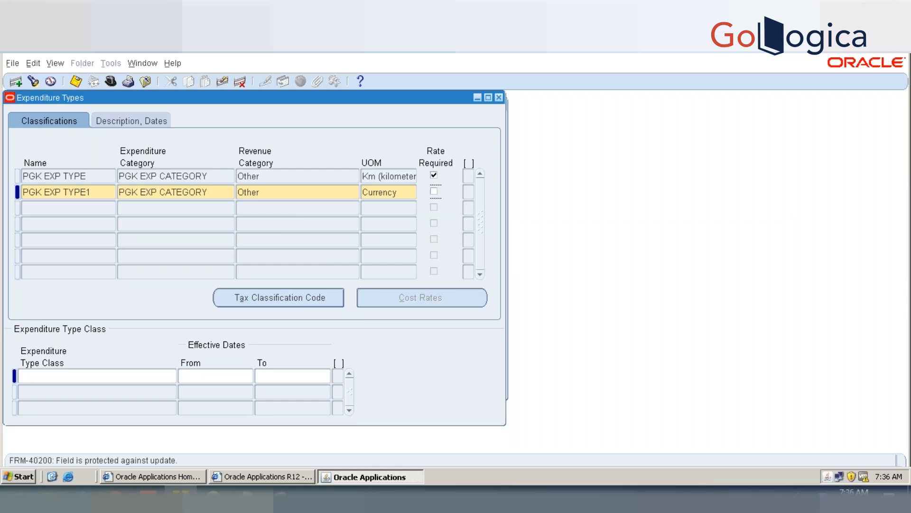
{"action": "key", "text": "ctrl+s"}
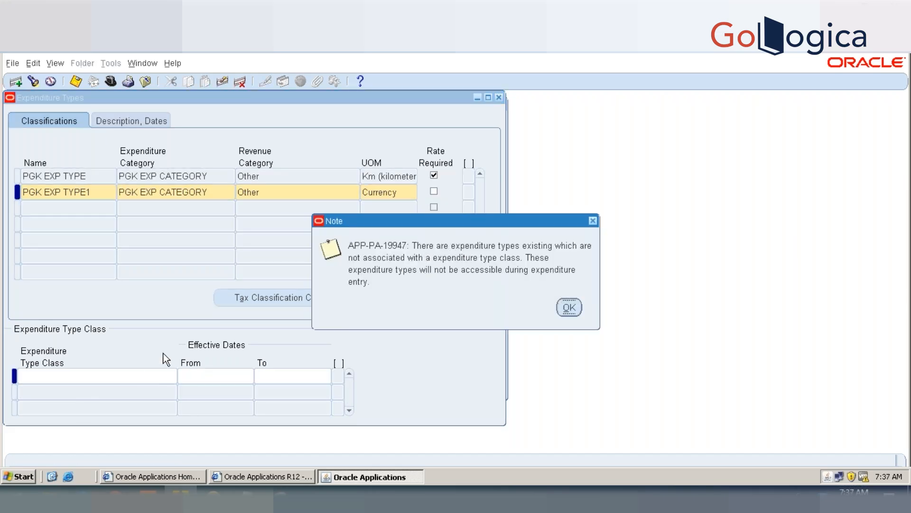
{"action": "left_click", "coordinate": [569, 307]}
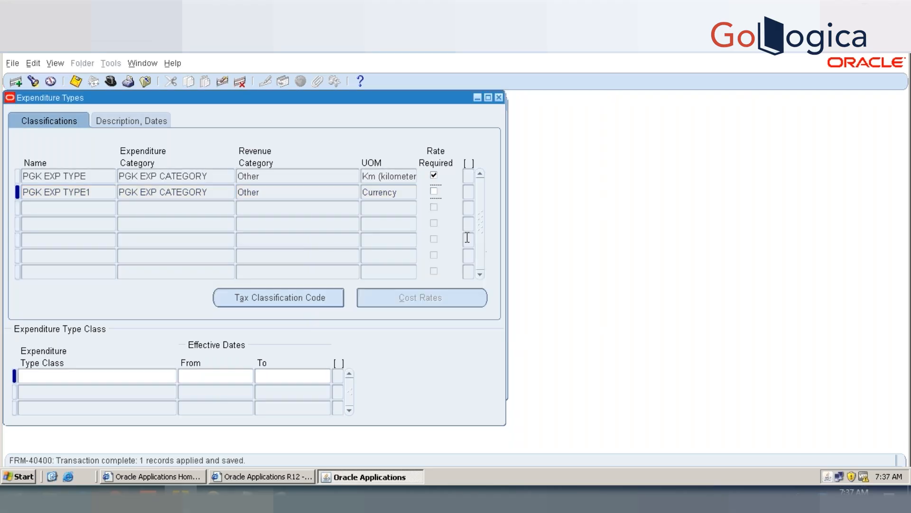
{"action": "key", "text": "ctrl+s"}
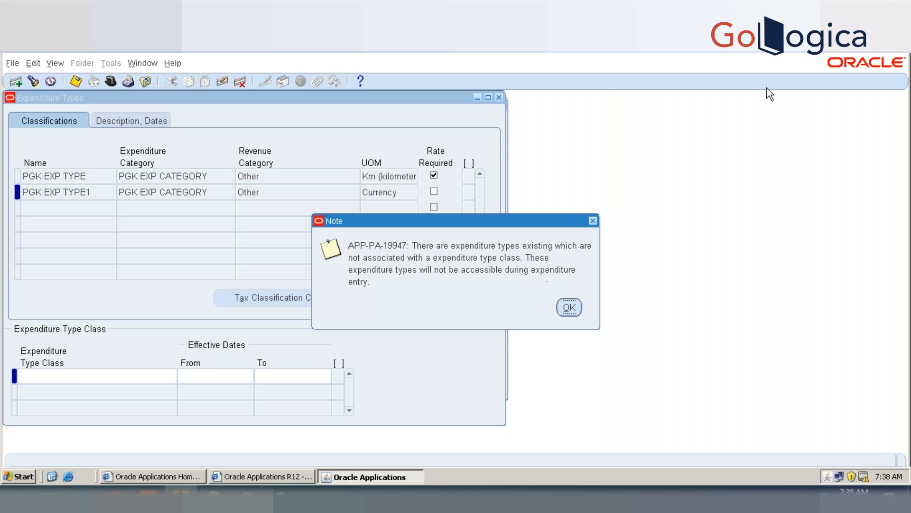
{"action": "left_click", "coordinate": [569, 308]}
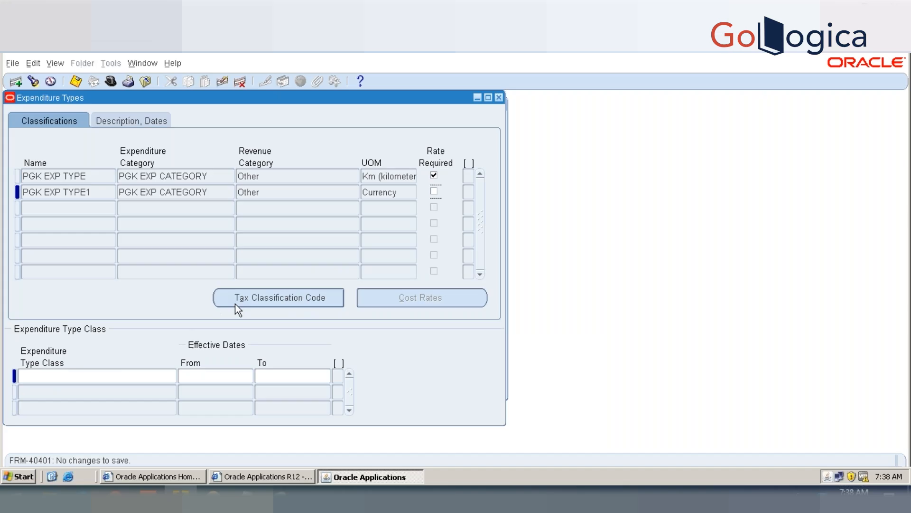
Step: Review the cost rates of PGK EXP TYPE and the description and effective dates of PGK EXP TYPE1
{"action": "left_click", "coordinate": [93, 174]}
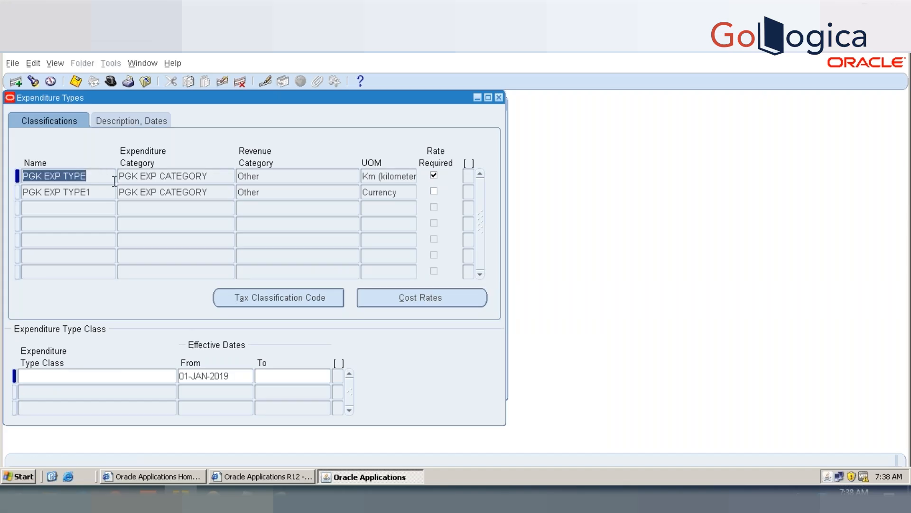
{"action": "left_click", "coordinate": [366, 289]}
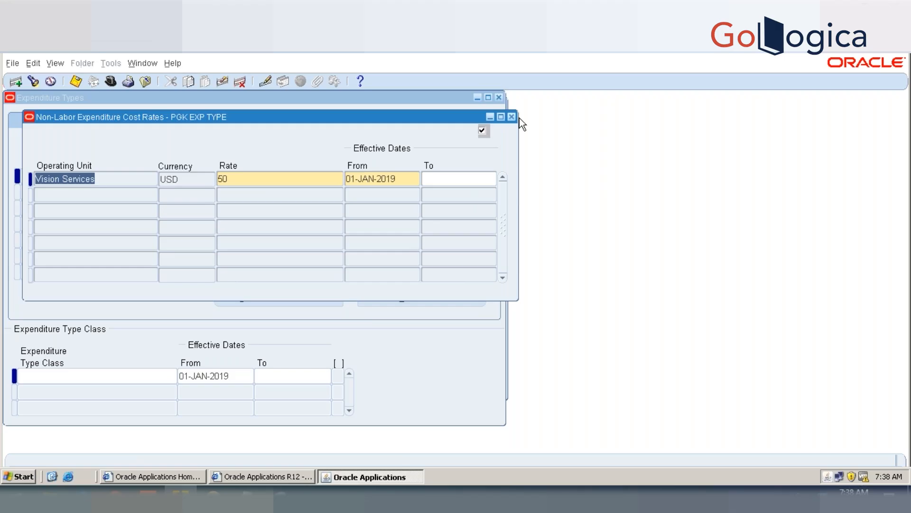
{"action": "left_click", "coordinate": [511, 117]}
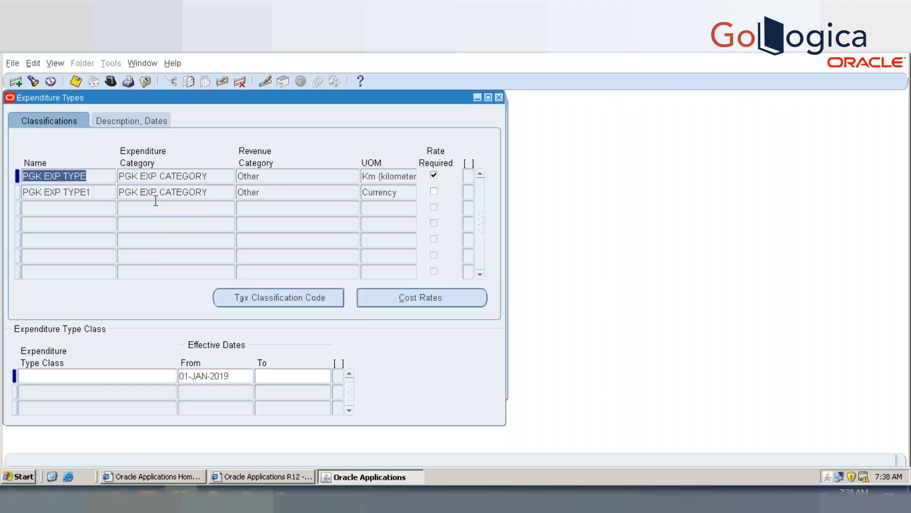
{"action": "left_click", "coordinate": [90, 194]}
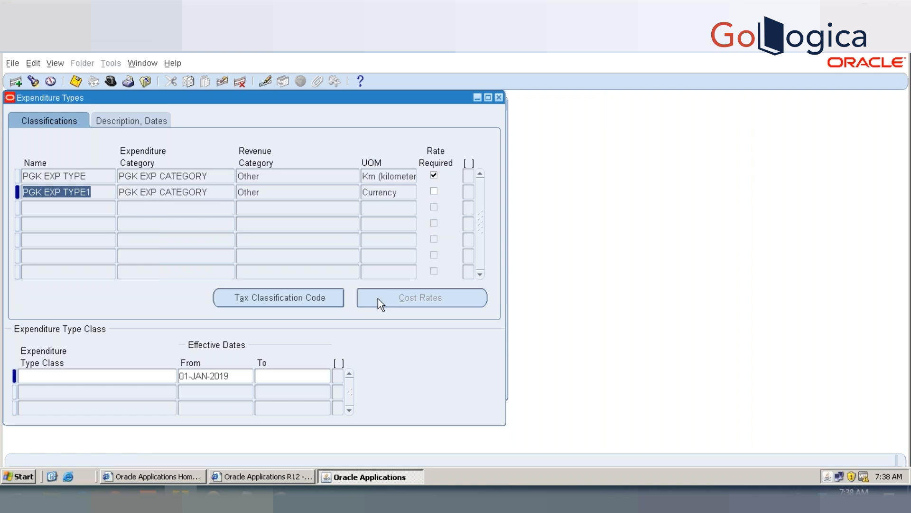
{"action": "left_click", "coordinate": [151, 122]}
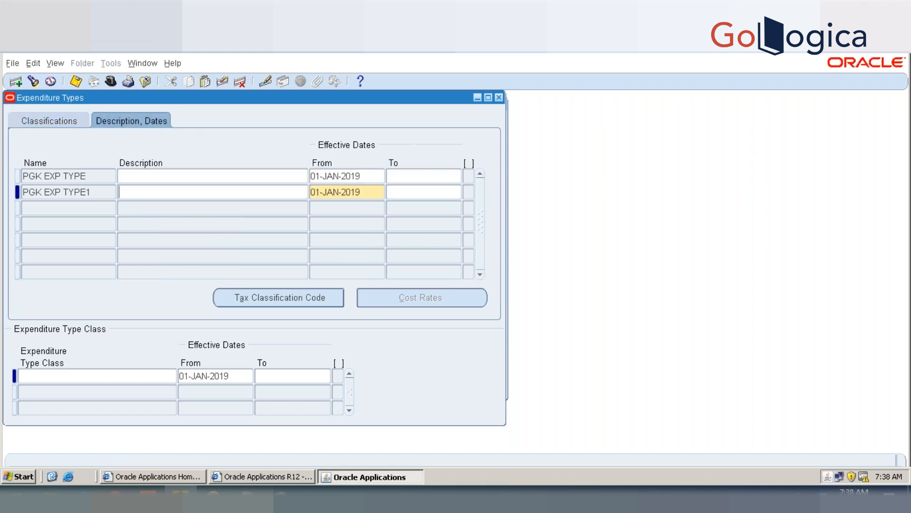
{"action": "left_click", "coordinate": [46, 121]}
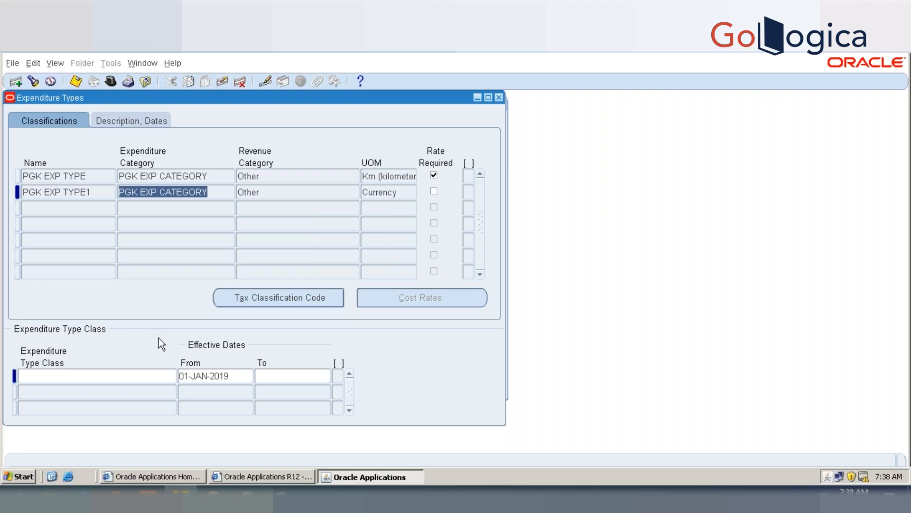
Step: Look through the available expenditure type classes for PGK EXP TYPE1 and close the list without choosing one
{"action": "left_click", "coordinate": [126, 375]}
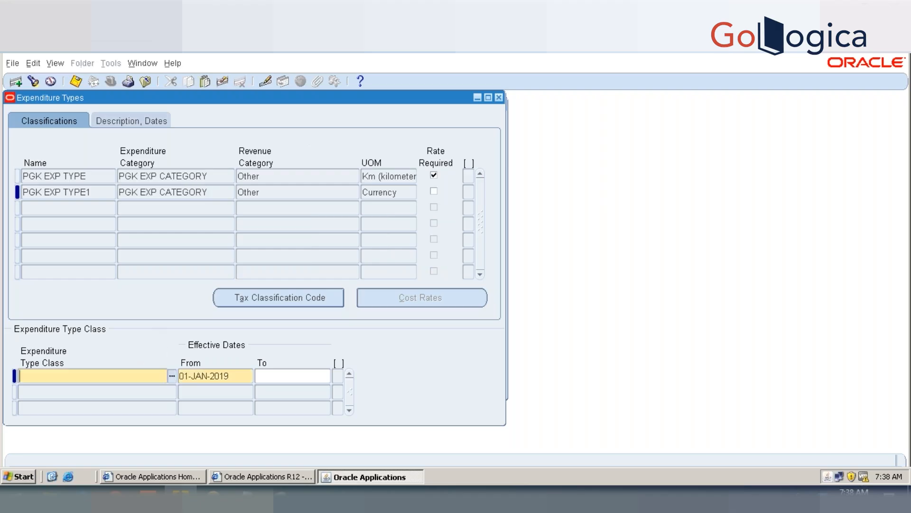
{"action": "key", "text": "ctrl+l"}
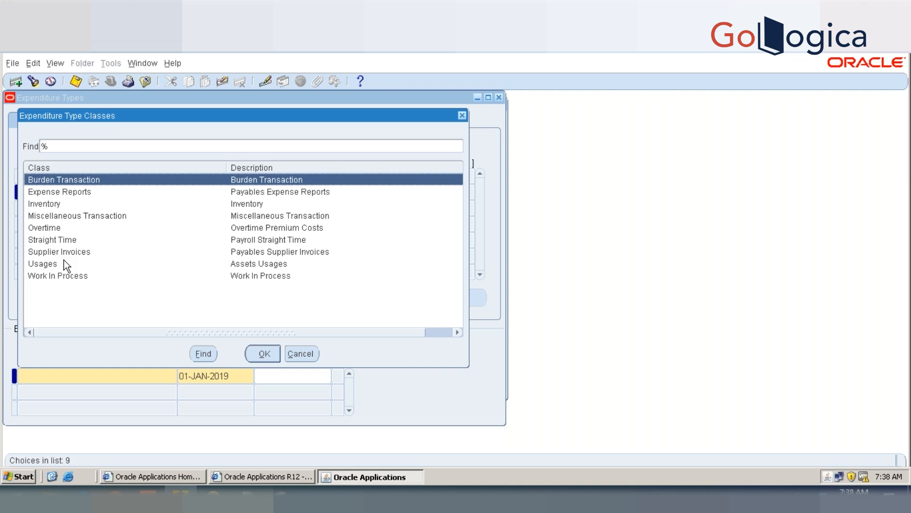
{"action": "left_click", "coordinate": [298, 353]}
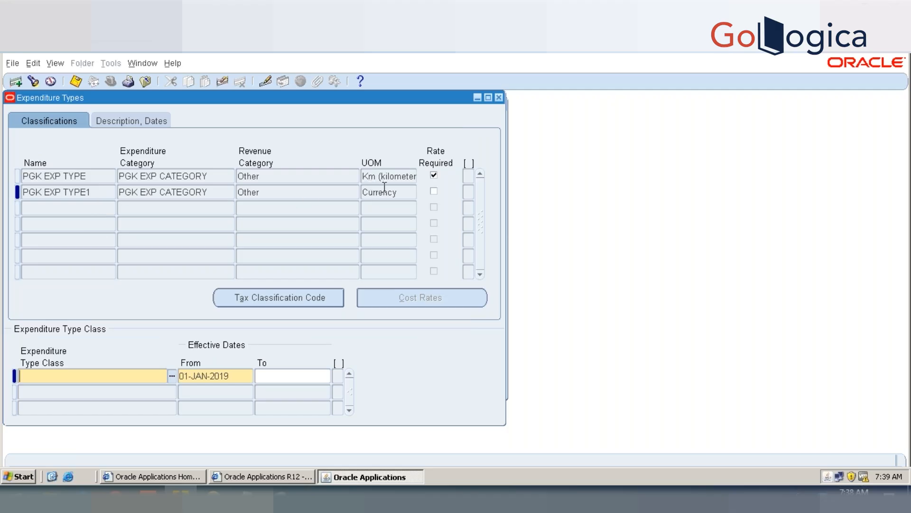
Step: Add a third expenditure type named PGK EXP TYPE 2 with the expenditure category PGK EXP CATEGORY
{"action": "left_click", "coordinate": [61, 207]}
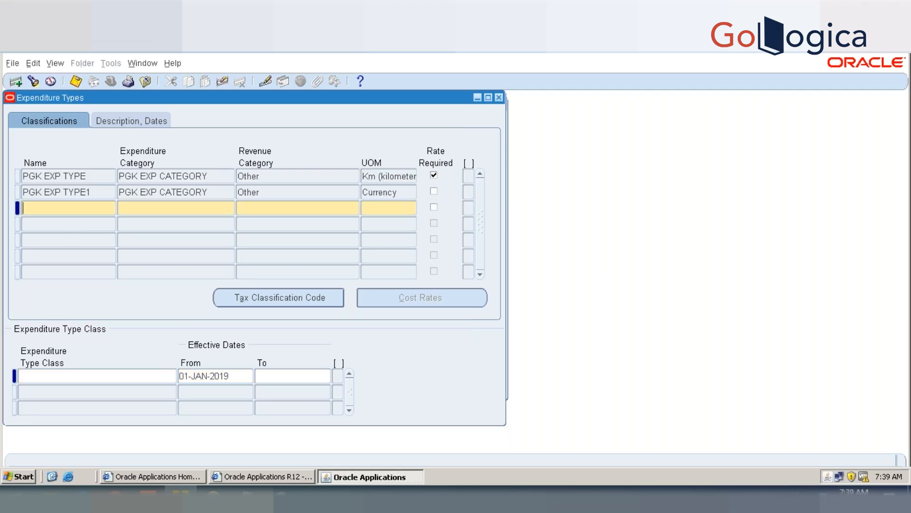
{"action": "type", "text": "pgk"}
{"action": "key", "text": "BackSpace"}
{"action": "key", "text": "BackSpace"}
{"action": "key", "text": "BackSpace"}
{"action": "key", "text": "BackSpace"}
{"action": "type", "text": "pgk e"}
{"action": "key", "text": "BackSpace"}
{"action": "key", "text": "BackSpace"}
{"action": "key", "text": "BackSpace"}
{"action": "key", "text": "BackSpace"}
{"action": "key", "text": "BackSpace"}
{"action": "type", "text": "p"}
{"action": "key", "text": "BackSpace"}
{"action": "type", "text": "PGK EXP TYPE 2"}
{"action": "key", "text": "Tab"}
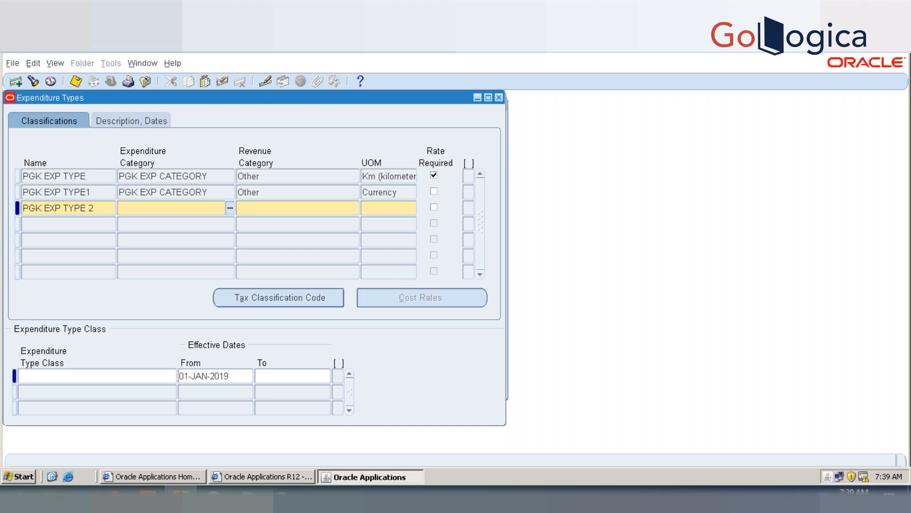
{"action": "key", "text": "shift+F5"}
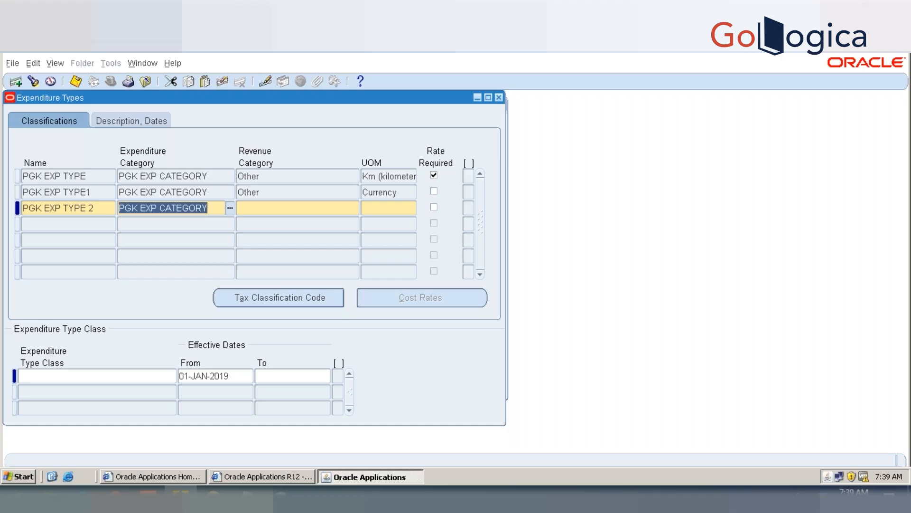
Step: Set the revenue category of PGK EXP TYPE 2 to Other and its unit of measure to Hour
{"action": "key", "text": "Tab"}
{"action": "type", "text": "OTHER"}
{"action": "key", "text": "Tab"}
{"action": "type", "text": "H"}
{"action": "key", "text": "Tab"}
{"action": "double_click", "coordinate": [22, 173]}
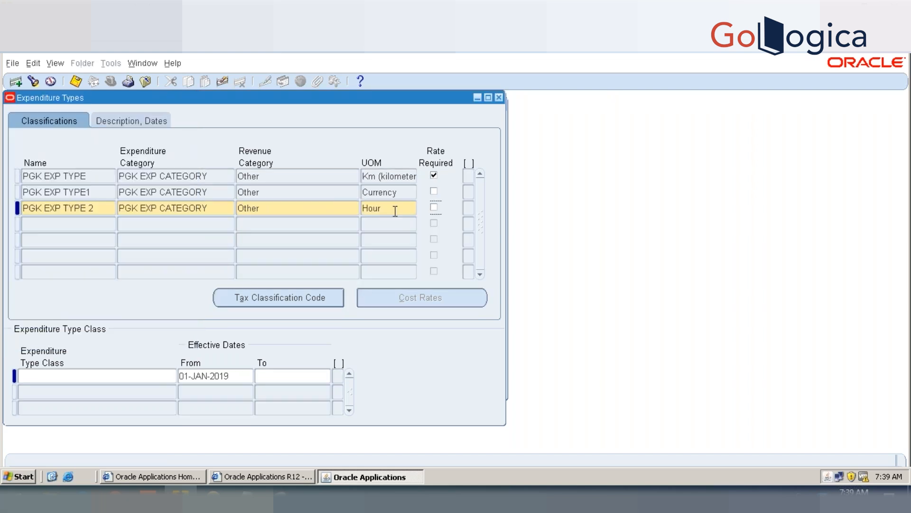
Step: Change the unit of measure of PGK EXP TYPE 2 to Hours and leave its rate-required option cleared
{"action": "key", "text": "Right"}
{"action": "key", "text": "BackSpace"}
{"action": "type", "text": "S"}
{"action": "key", "text": "Tab"}
{"action": "type", "text": "h"}
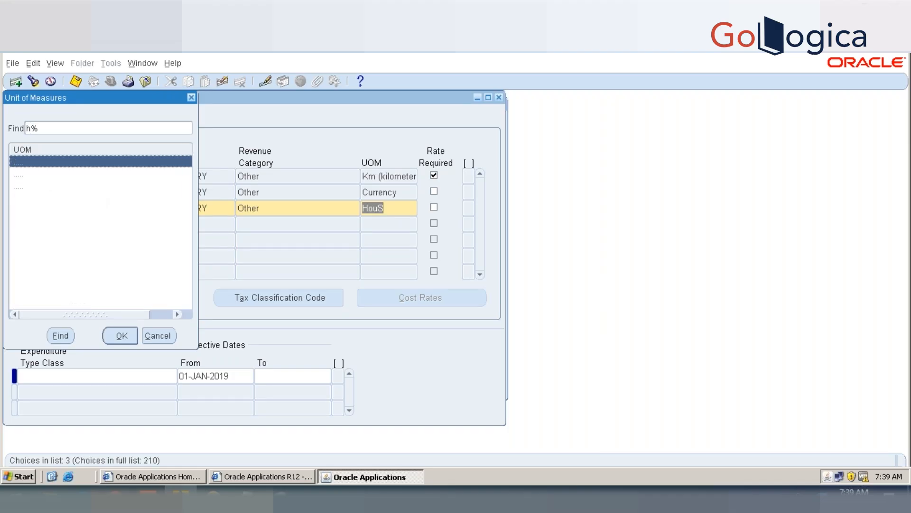
{"action": "double_click", "coordinate": [29, 185]}
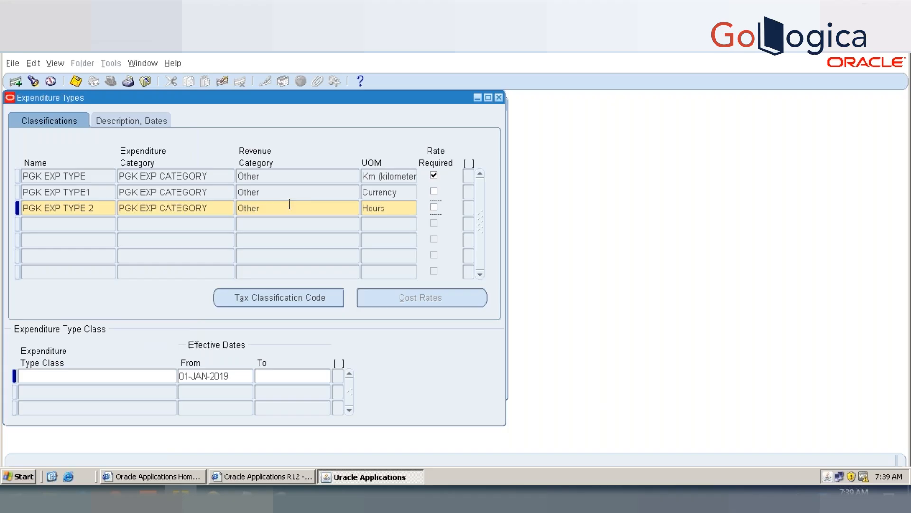
{"action": "left_click", "coordinate": [435, 208]}
{"action": "left_click", "coordinate": [434, 207]}
Step: Set the effective start date of PGK EXP TYPE 2 to 01-JAN-2019 and save the record
{"action": "left_click", "coordinate": [116, 119]}
{"action": "double_click", "coordinate": [341, 208]}
{"action": "type", "text": "01JAN19"}
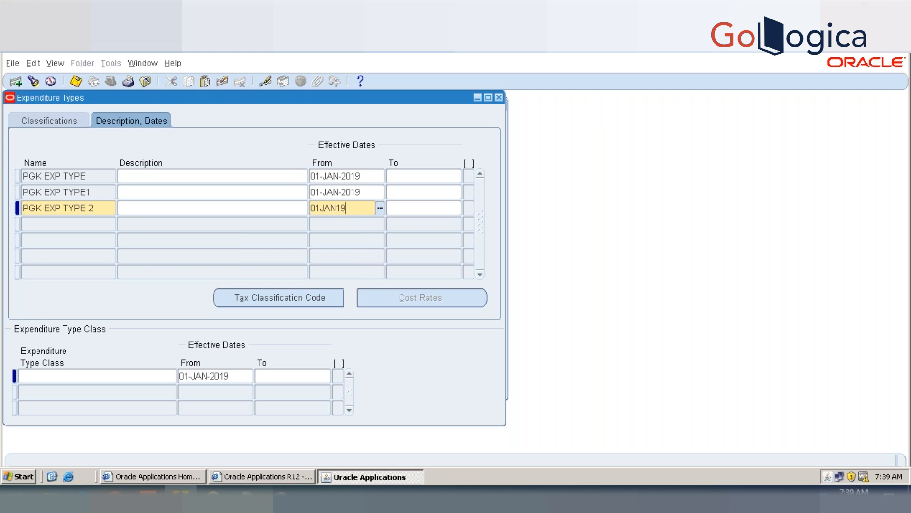
{"action": "key", "text": "Tab"}
{"action": "key", "text": "ctrl+s"}
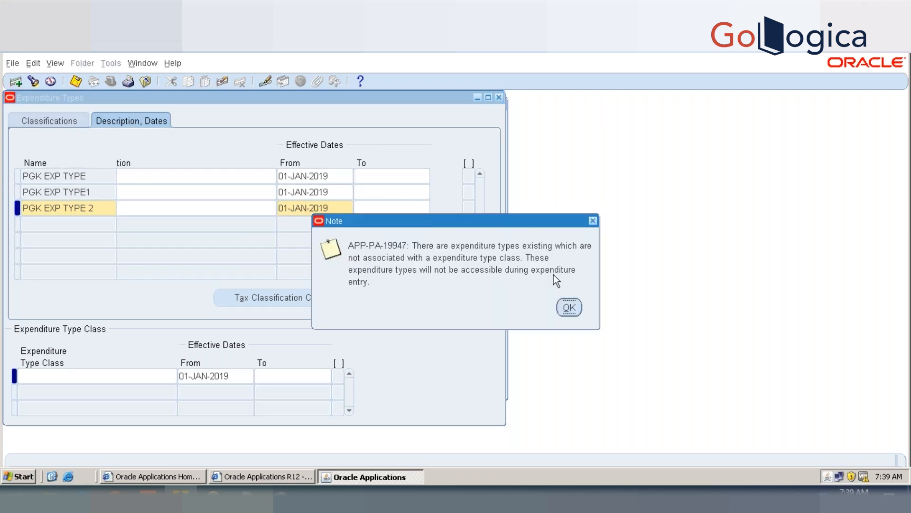
{"action": "left_click", "coordinate": [564, 311]}
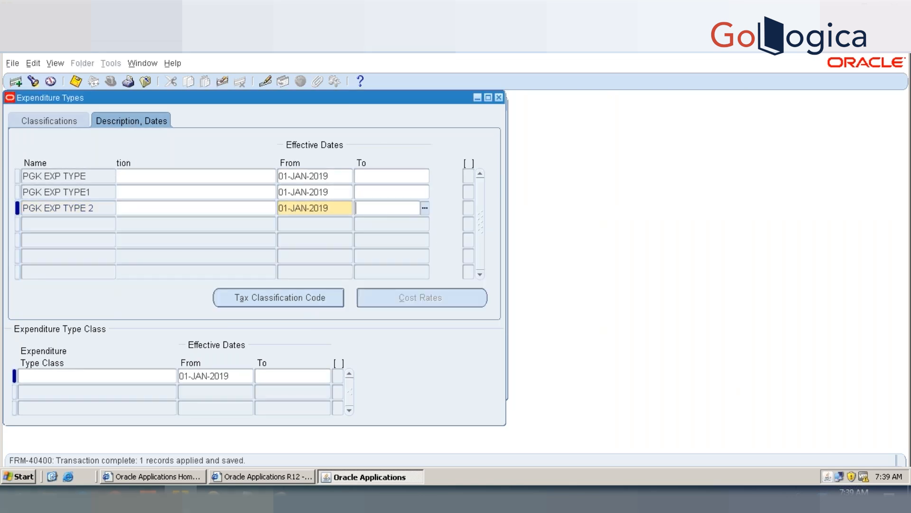
Step: Assign the expenditure type classes Straight Time and Overtime to PGK EXP TYPE 2 and save
{"action": "left_click", "coordinate": [66, 120]}
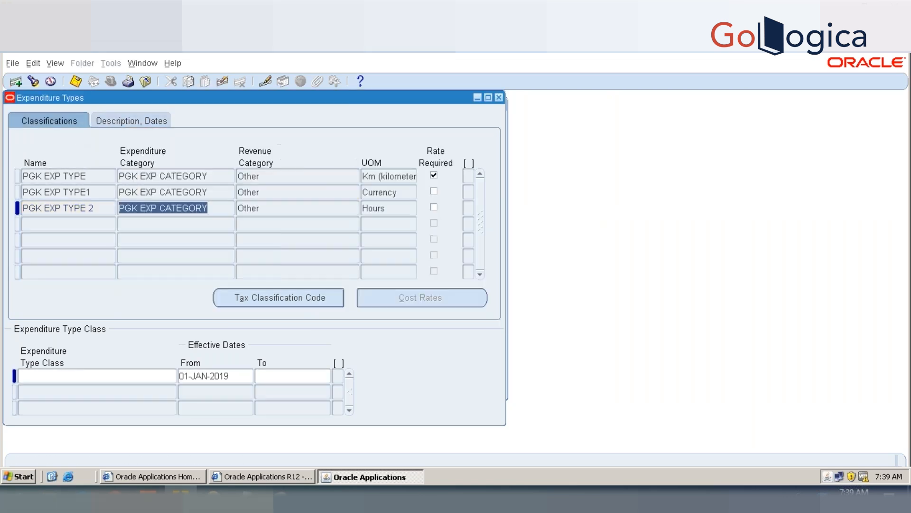
{"action": "left_click", "coordinate": [61, 377]}
{"action": "type", "text": "St"}
{"action": "key", "text": "Tab"}
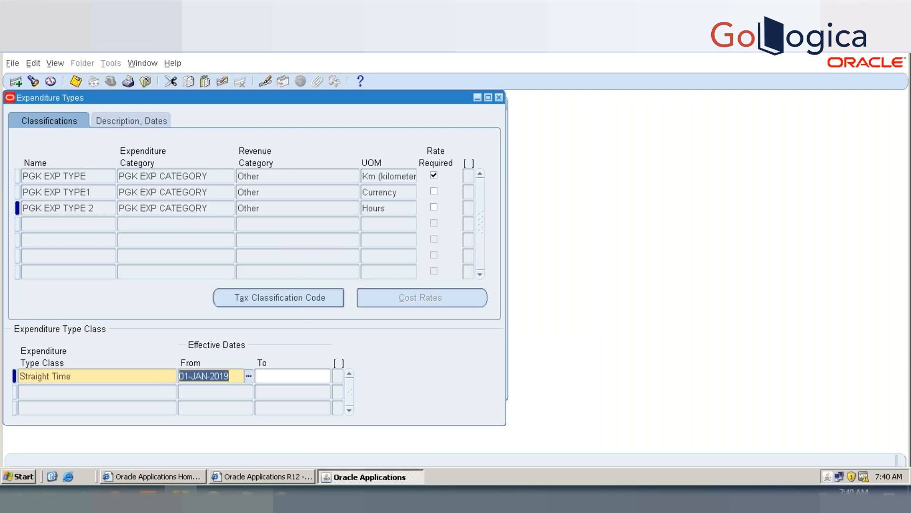
{"action": "key", "text": "Down"}
{"action": "type", "text": "OVER"}
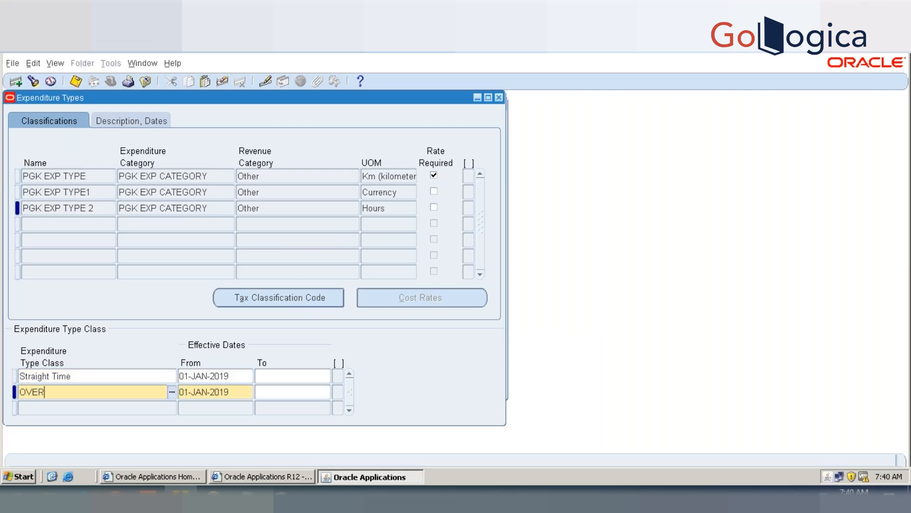
{"action": "key", "text": "Tab"}
{"action": "key", "text": "ctrl+s"}
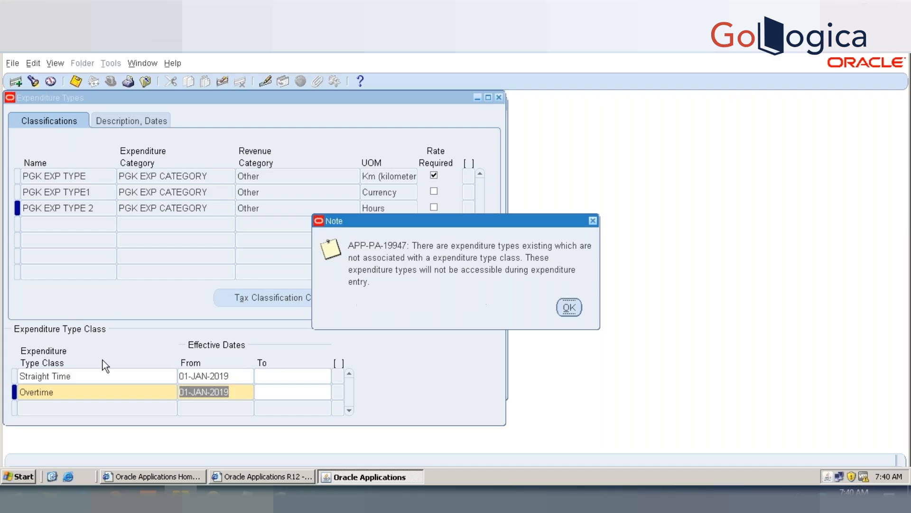
{"action": "left_click", "coordinate": [570, 307]}
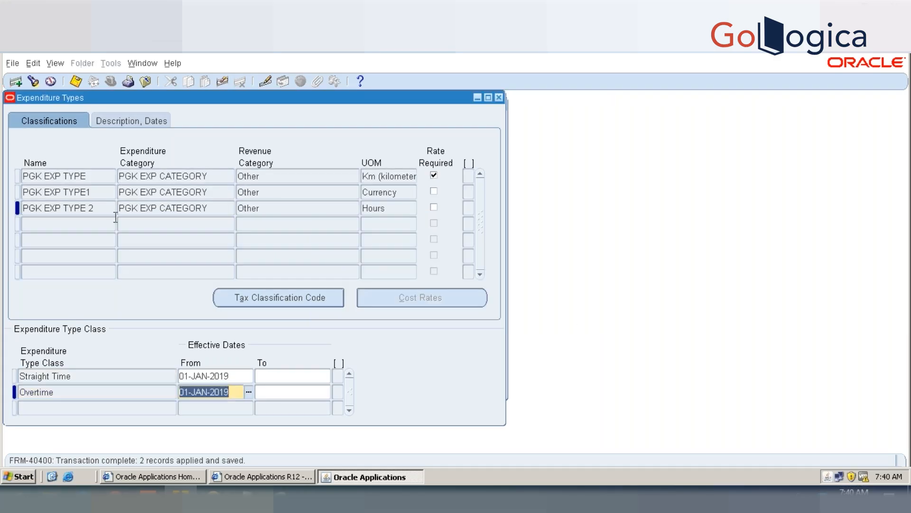
Step: Assign the expenditure type class Miscellaneous Transaction to PGK EXP TYPE1 and save
{"action": "left_click", "coordinate": [72, 194]}
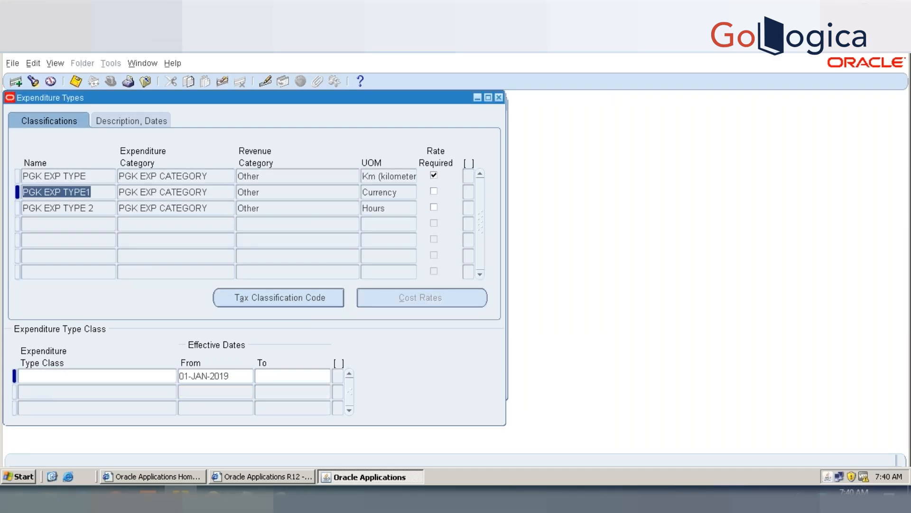
{"action": "left_click", "coordinate": [95, 375]}
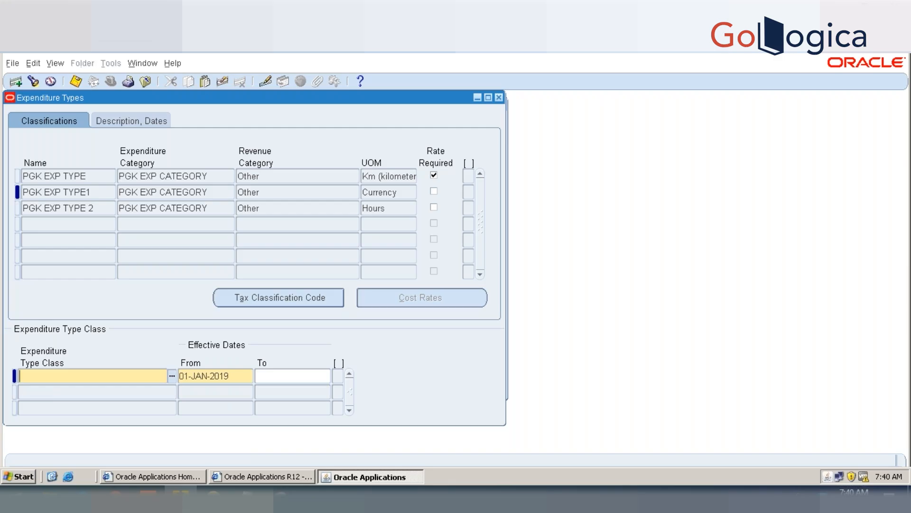
{"action": "type", "text": "Misc"}
{"action": "key", "text": "Tab"}
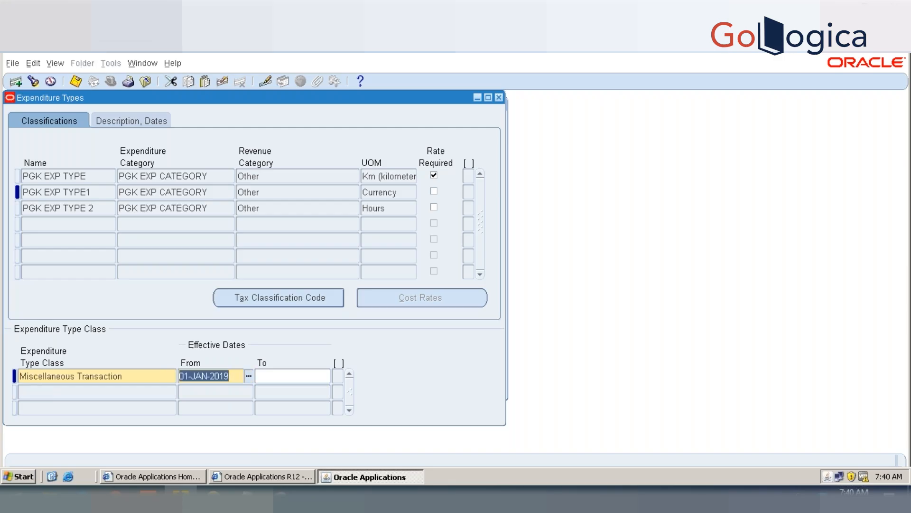
{"action": "key", "text": "ctrl+s"}
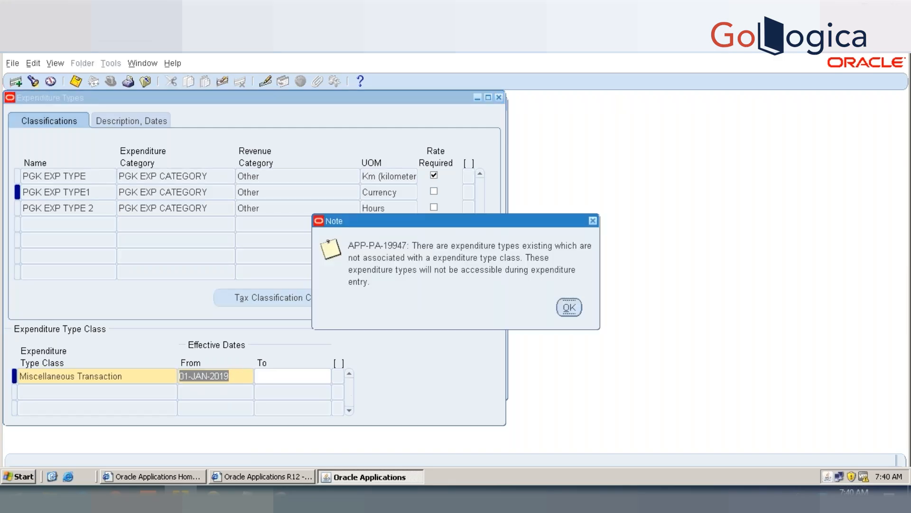
{"action": "key", "text": "Return"}
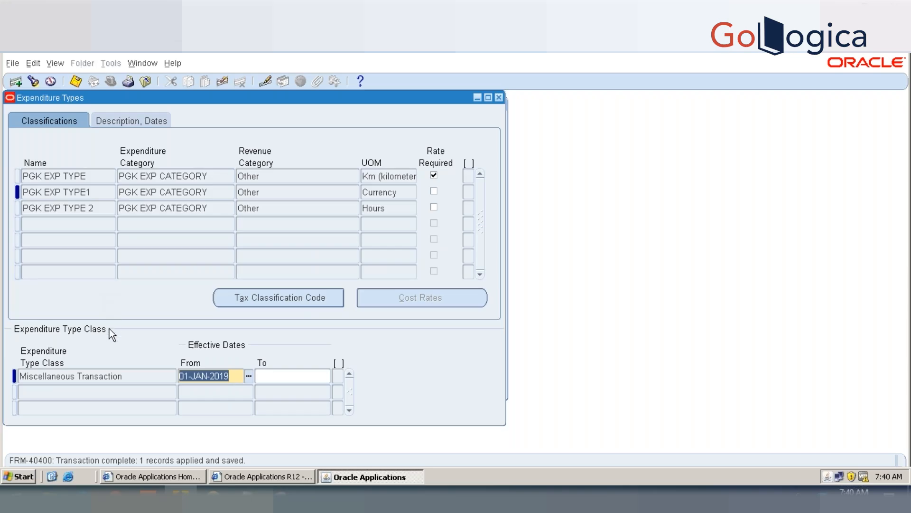
Step: Add Supplier Invoices as another expenditure type class of PGK EXP TYPE1 and save
{"action": "key", "text": "Down"}
{"action": "type", "text": "S"}
{"action": "key", "text": "Tab"}
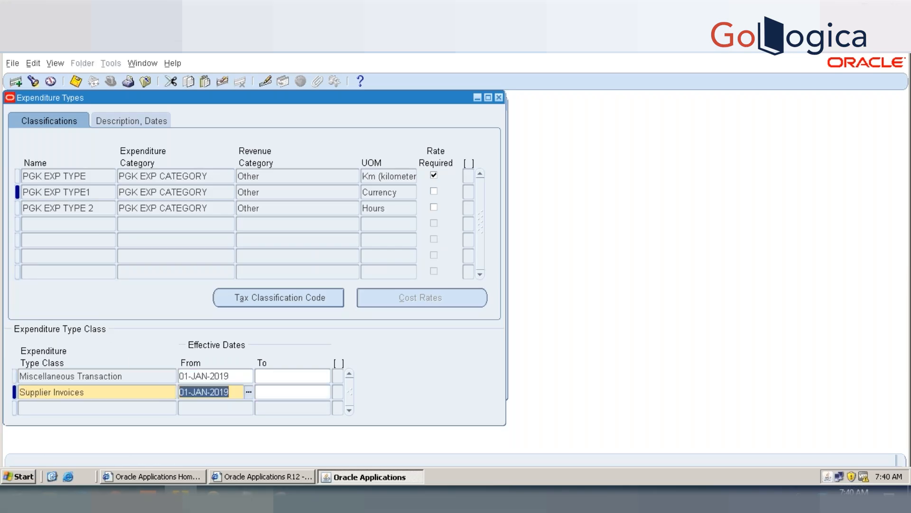
{"action": "key", "text": "ctrl+s"}
{"action": "key", "text": "Return"}
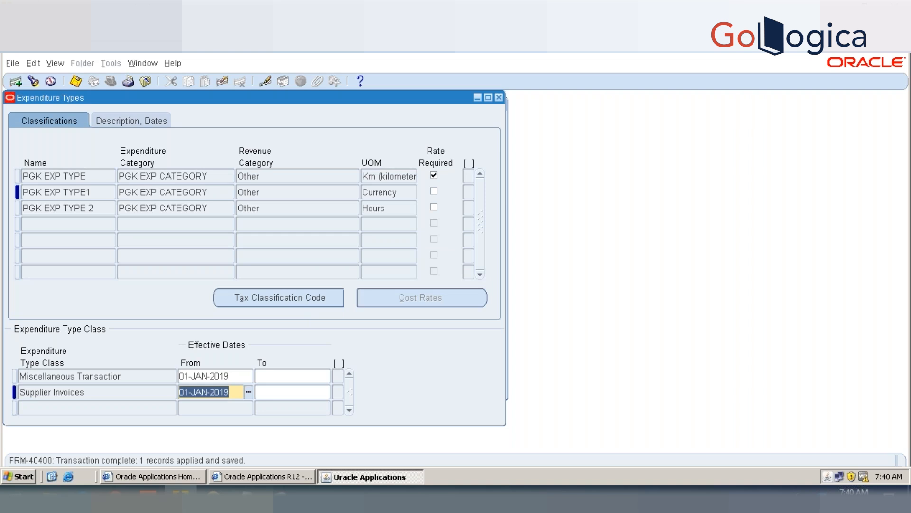
Step: Add the Expense Reports expenditure type class to PGK EXP TYPE1 and save
{"action": "key", "text": "Down"}
{"action": "type", "text": "Ex"}
{"action": "key", "text": "Tab"}
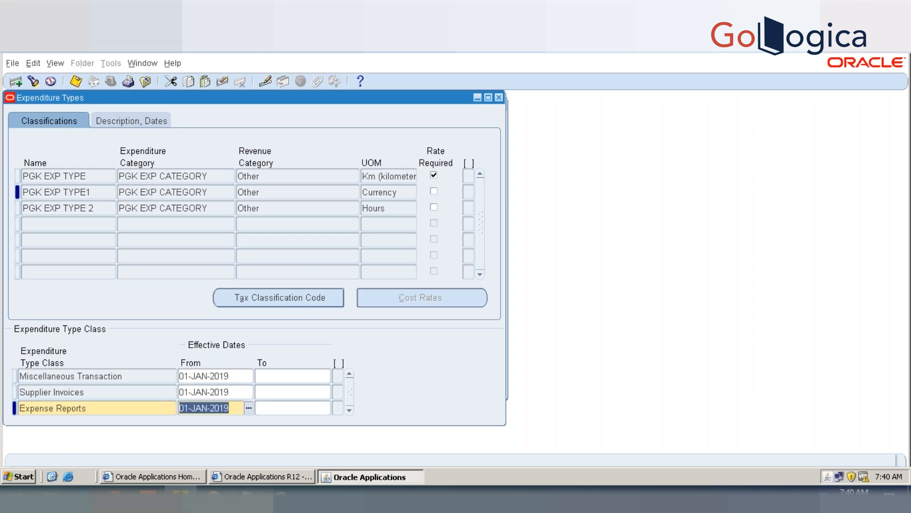
{"action": "key", "text": "ctrl+s"}
{"action": "key", "text": "Return"}
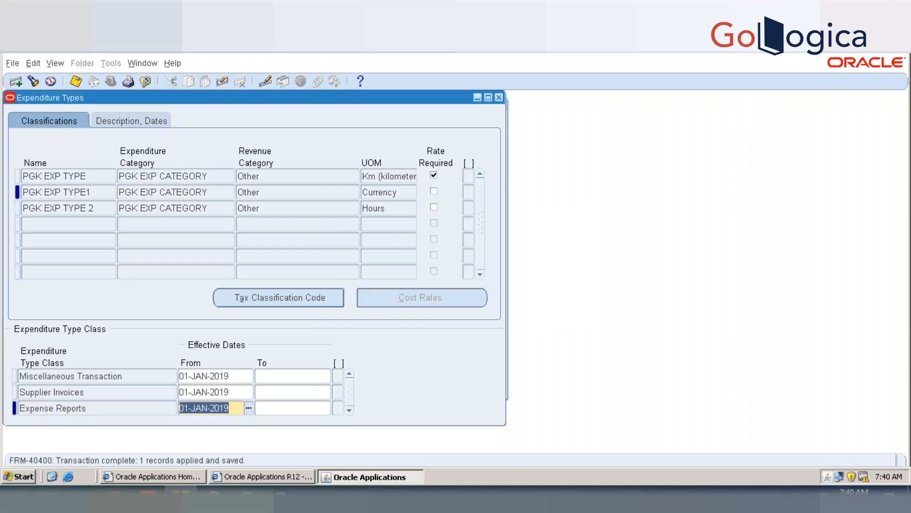
Step: Add the Usages expenditure type class to PGK EXP TYPE1 and save
{"action": "key", "text": "Down"}
{"action": "type", "text": "USAGE"}
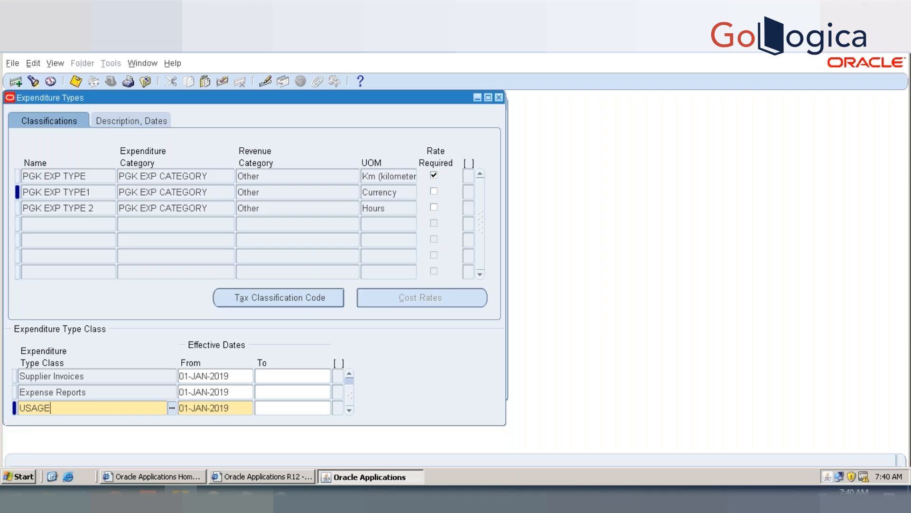
{"action": "key", "text": "Tab"}
{"action": "key", "text": "ctrl+s"}
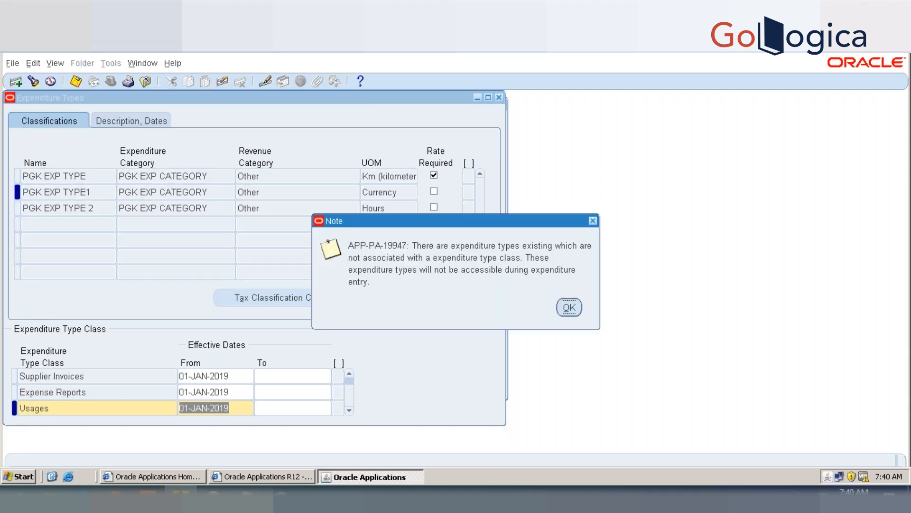
{"action": "key", "text": "Return"}
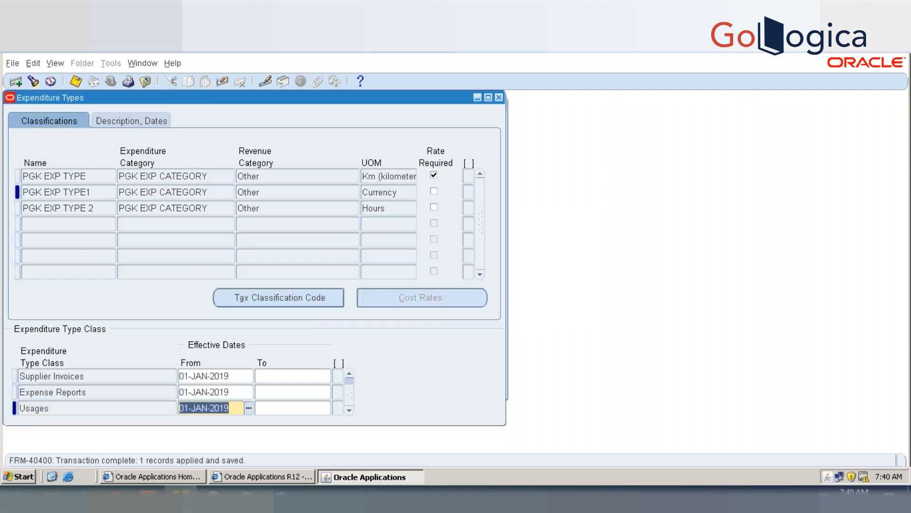
Step: Assign the expenditure type classes Expense Reports and Supplier Invoices to PGK EXP TYPE and save
{"action": "left_click", "coordinate": [89, 174]}
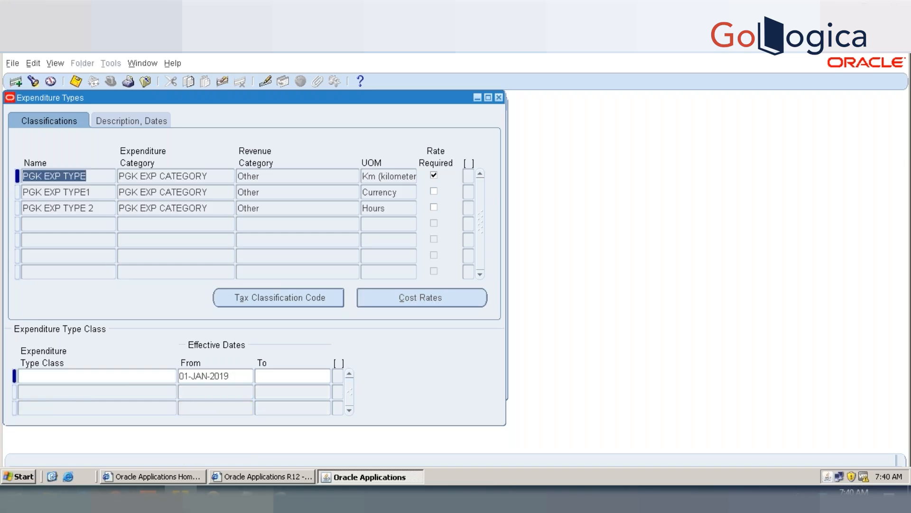
{"action": "left_click", "coordinate": [142, 375]}
{"action": "type", "text": "EXPO"}
{"action": "key", "text": "Tab"}
{"action": "key", "text": "Escape"}
{"action": "key", "text": "End"}
{"action": "key", "text": "BackSpace"}
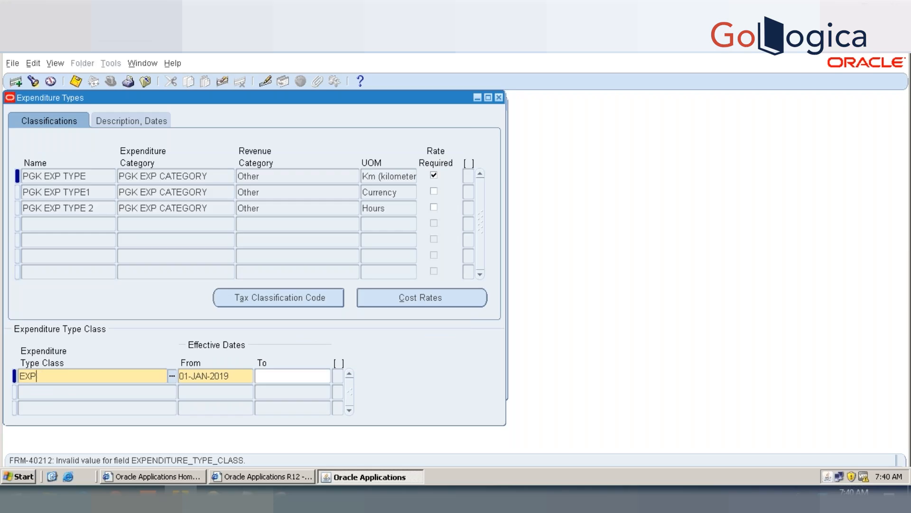
{"action": "key", "text": "Tab"}
{"action": "key", "text": "Down"}
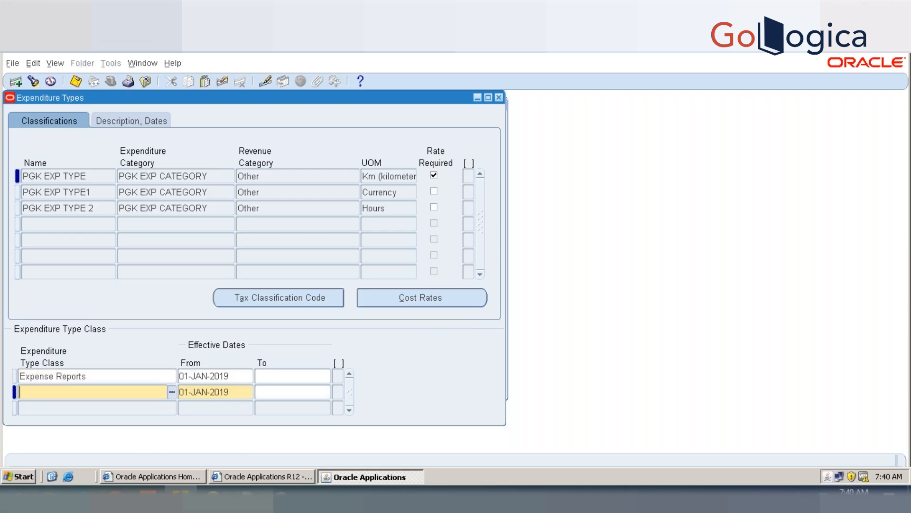
{"action": "type", "text": "SU"}
{"action": "key", "text": "Tab"}
{"action": "key", "text": "ctrl+s"}
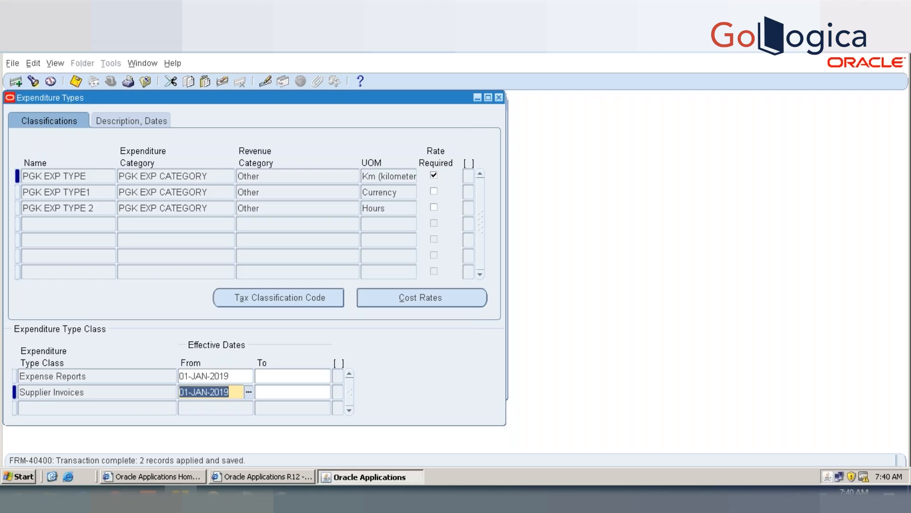
Step: Add the Usages and Burden Transaction expenditure type classes to PGK EXP TYPE and save
{"action": "key", "text": "Tab"}
{"action": "key", "text": "Tab"}
{"action": "type", "text": "USAH"}
{"action": "key", "text": "Tab"}
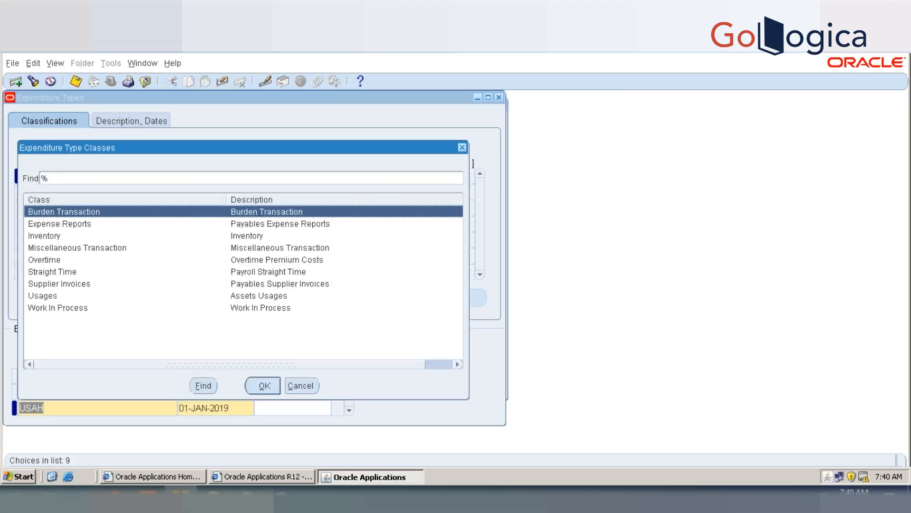
{"action": "key", "text": "Escape"}
{"action": "key", "text": "Right"}
{"action": "key", "text": "BackSpace"}
{"action": "key", "text": "Tab"}
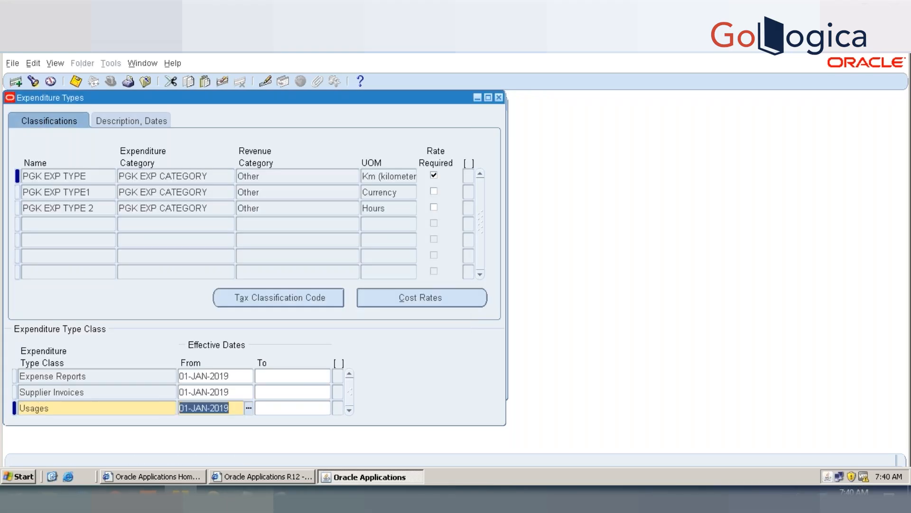
{"action": "key", "text": "Down"}
{"action": "type", "text": "BUR"}
{"action": "key", "text": "Tab"}
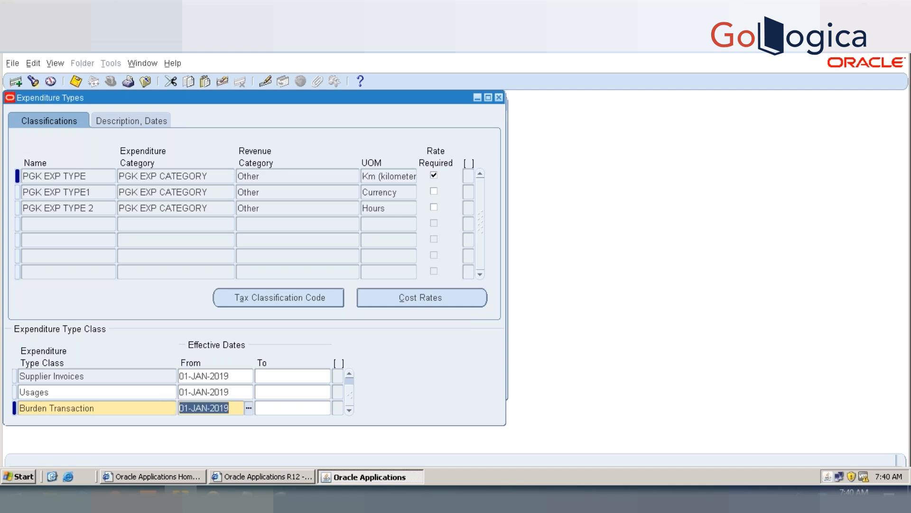
{"action": "key", "text": "ctrl+s"}
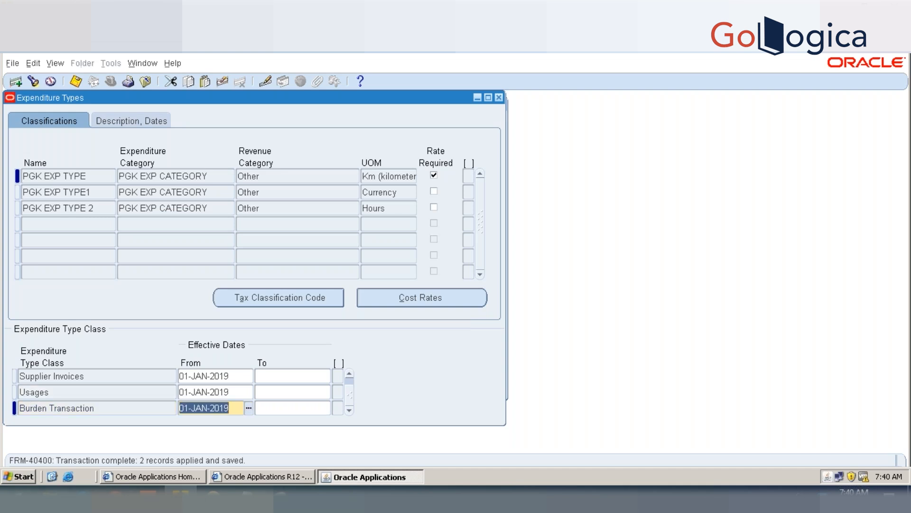
Step: Add the Inventory expenditure type class to PGK EXP TYPE and save
{"action": "key", "text": "Down"}
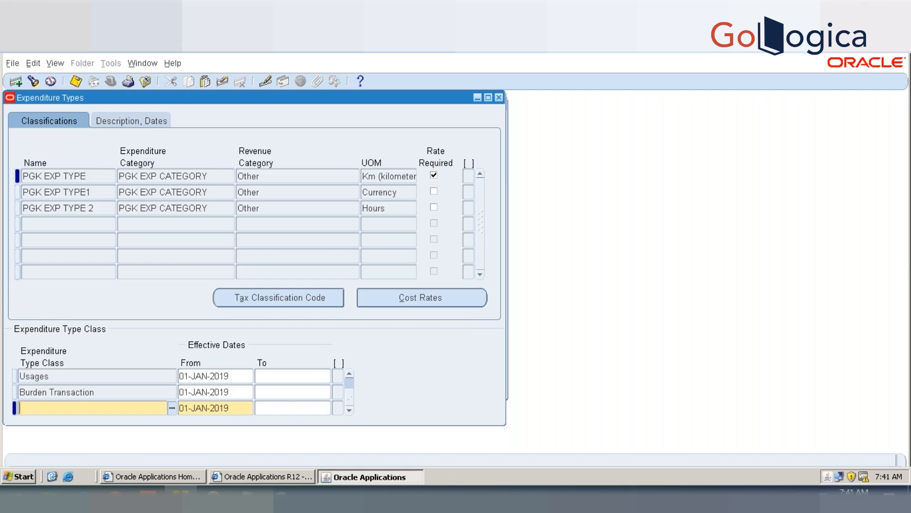
{"action": "key", "text": "Up"}
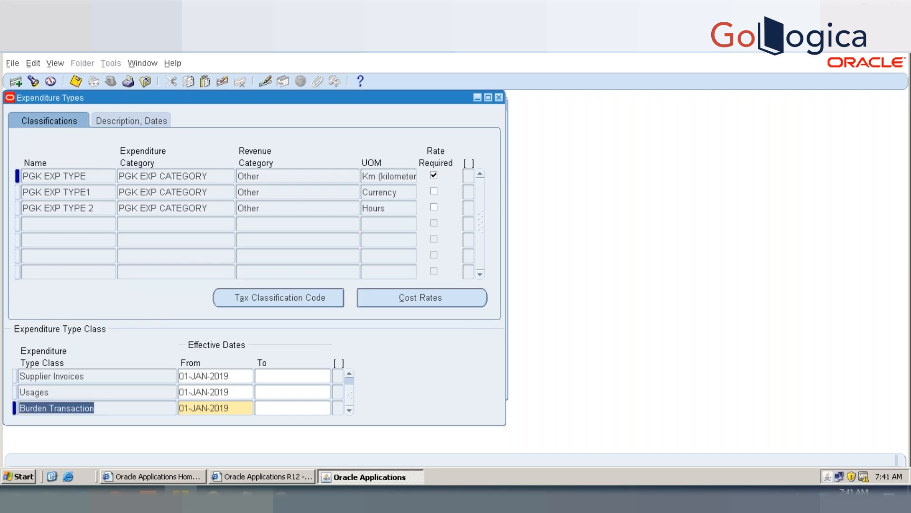
{"action": "key", "text": "Down"}
{"action": "type", "text": "Inventory"}
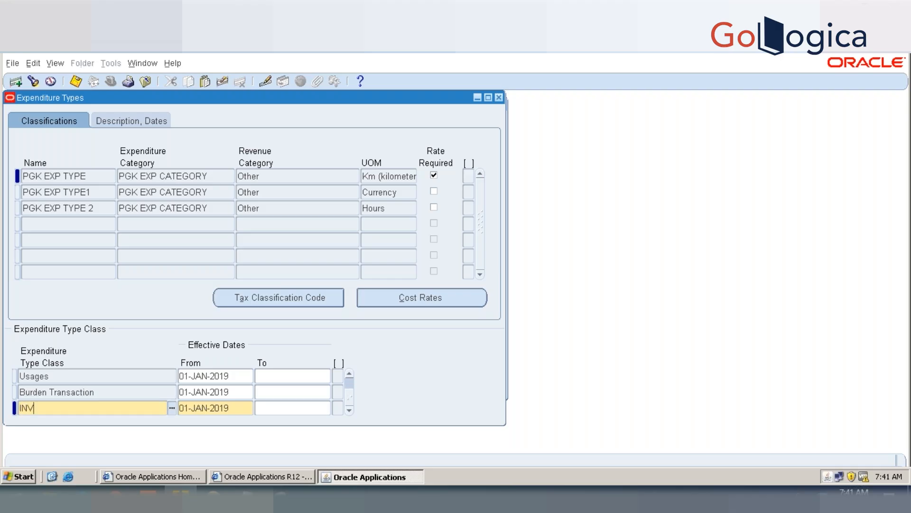
{"action": "key", "text": "Tab"}
{"action": "key", "text": "ctrl+s"}
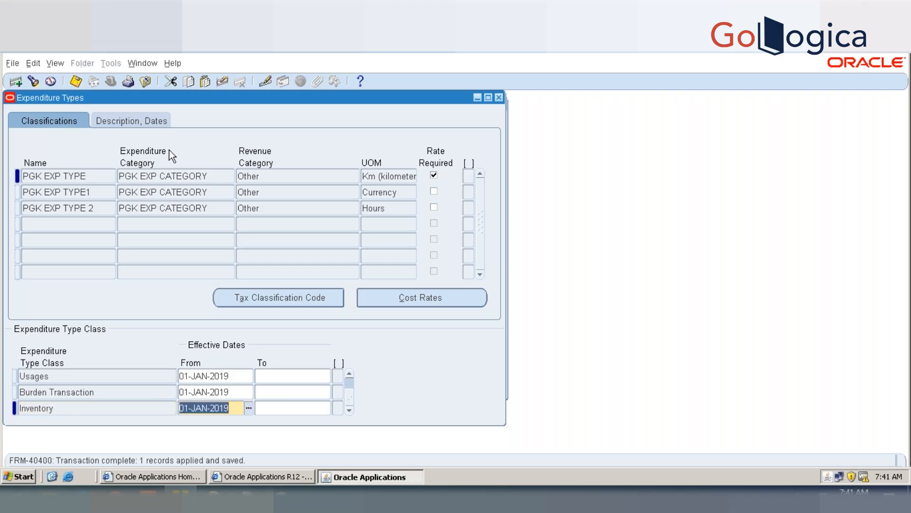
Step: Set the effective end date of PGK EXP TYPE's Inventory expenditure type class to 01-JAN-2019 and save
{"action": "left_click", "coordinate": [271, 404]}
{"action": "type", "text": "01-JAN-2019"}
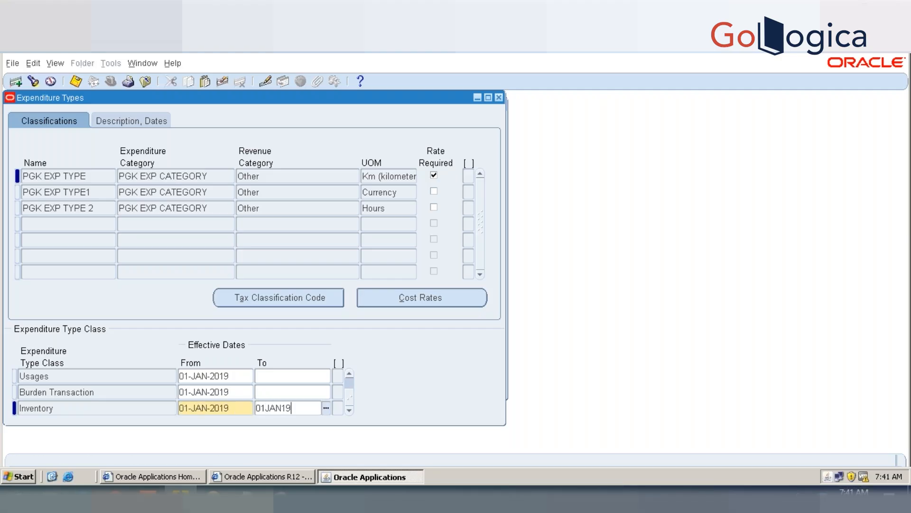
{"action": "key", "text": "shift+Tab"}
{"action": "key", "text": "ctrl+s"}
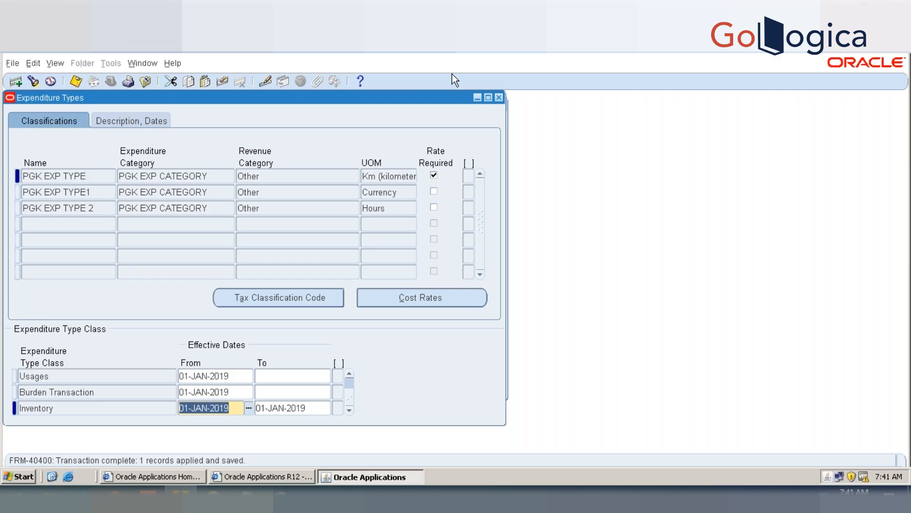
Step: Open the tax classification codes for PGK EXP TYPE, inspect the Vision Services entry beside the form, and close the window
{"action": "left_click", "coordinate": [242, 298]}
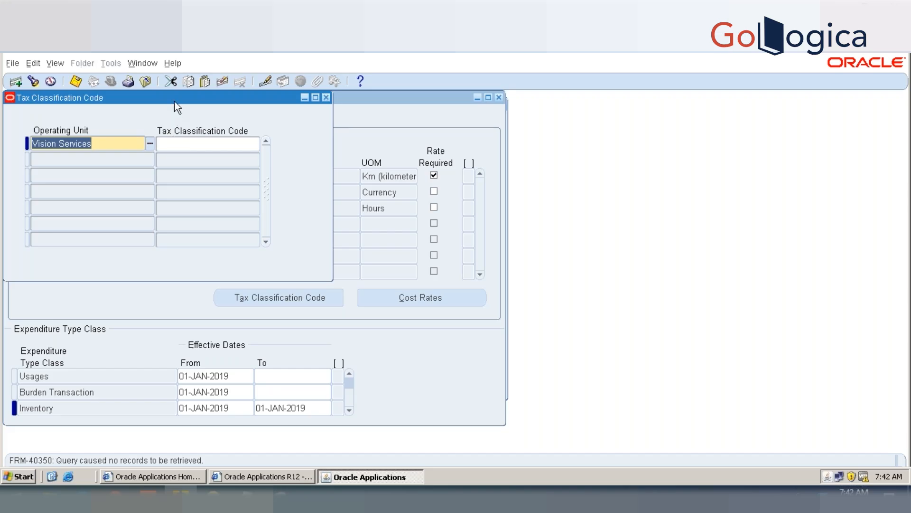
{"action": "left_click_drag", "start_coordinate": [176, 96], "coordinate": [682, 148]}
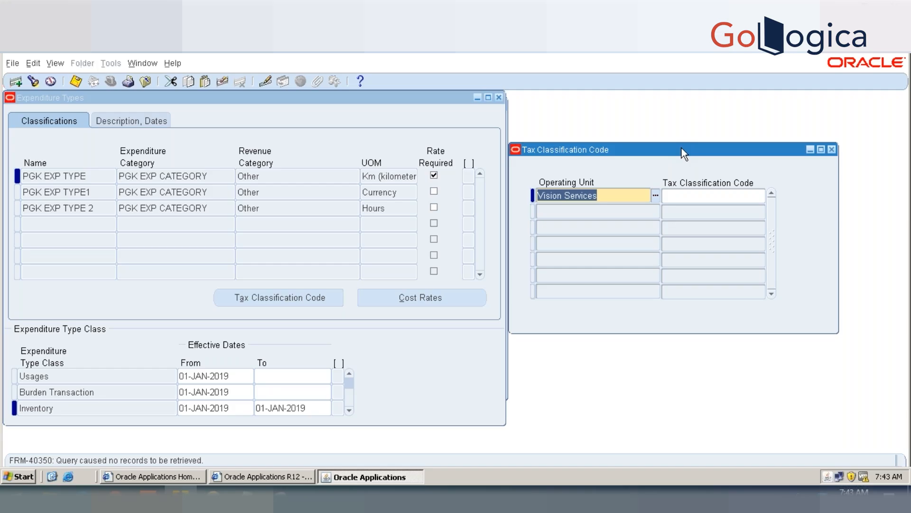
{"action": "left_click", "coordinate": [701, 195]}
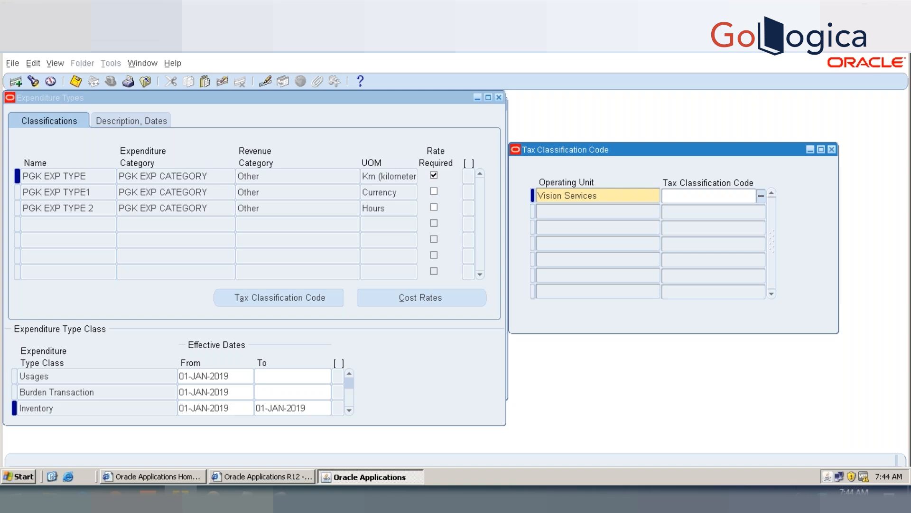
{"action": "left_click", "coordinate": [832, 150]}
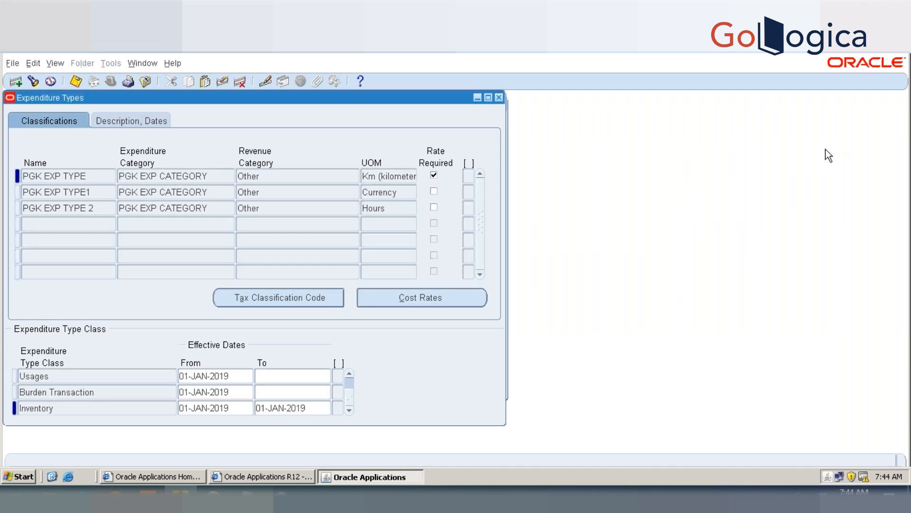
Step: Open the Expenditure Types help topic in a maximized window and read through to the Fremont Corporation expenditure types table
{"action": "left_click", "coordinate": [360, 82]}
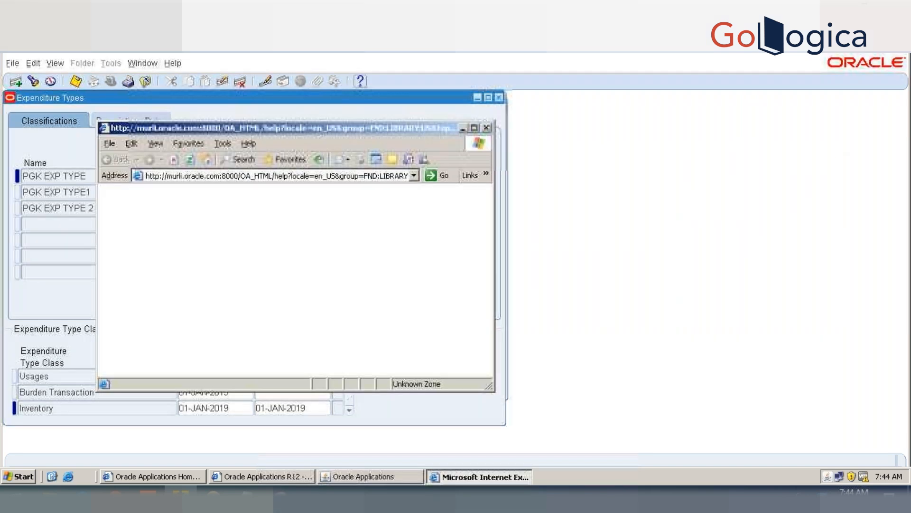
{"action": "left_click", "coordinate": [474, 127]}
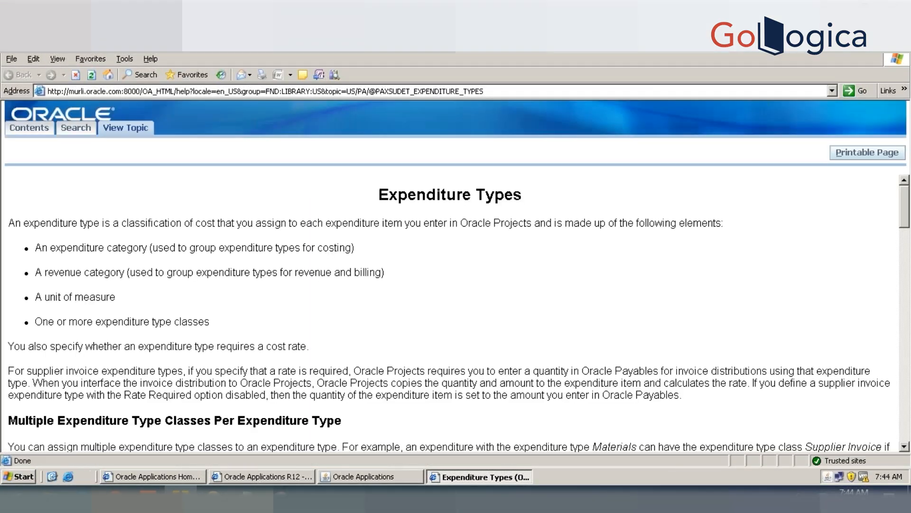
{"action": "scroll", "coordinate": [408, 195], "scroll_direction": "down", "scroll_amount": 10}
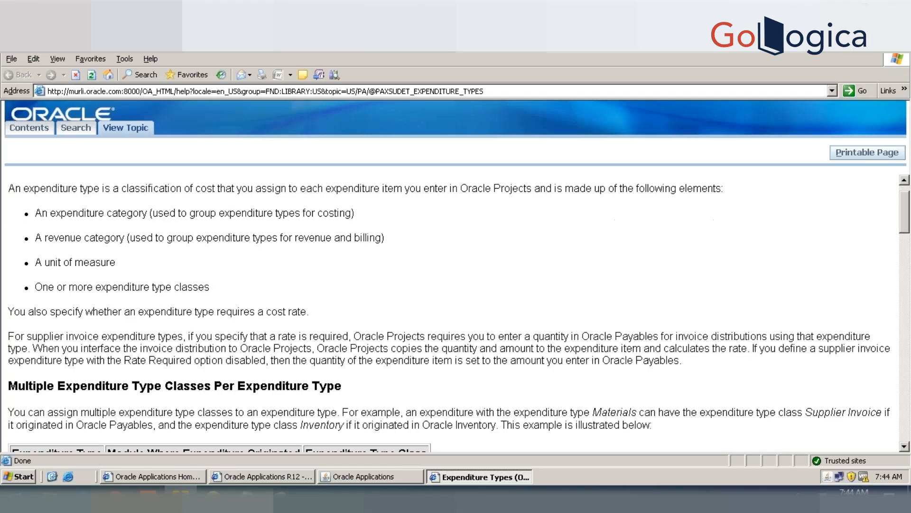
{"action": "scroll", "coordinate": [455, 309], "scroll_direction": "down", "scroll_amount": 9}
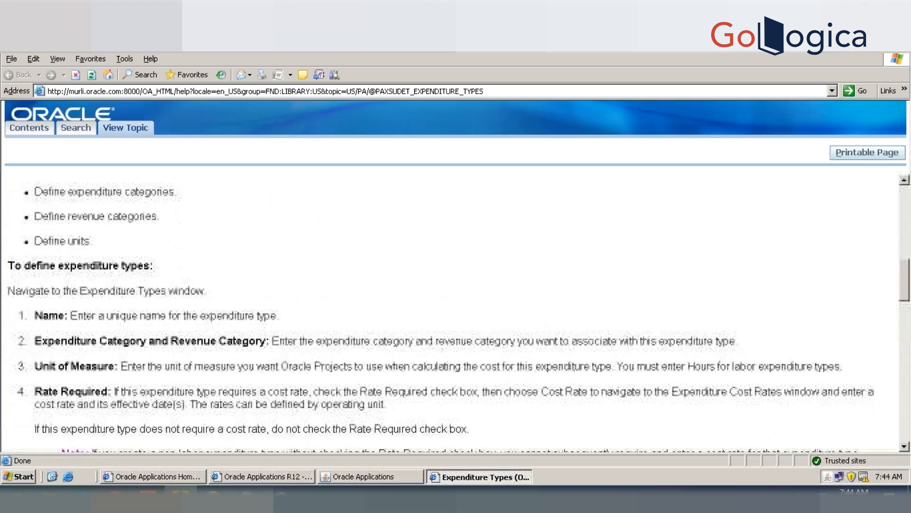
{"action": "scroll", "coordinate": [456, 309], "scroll_direction": "down", "scroll_amount": 6}
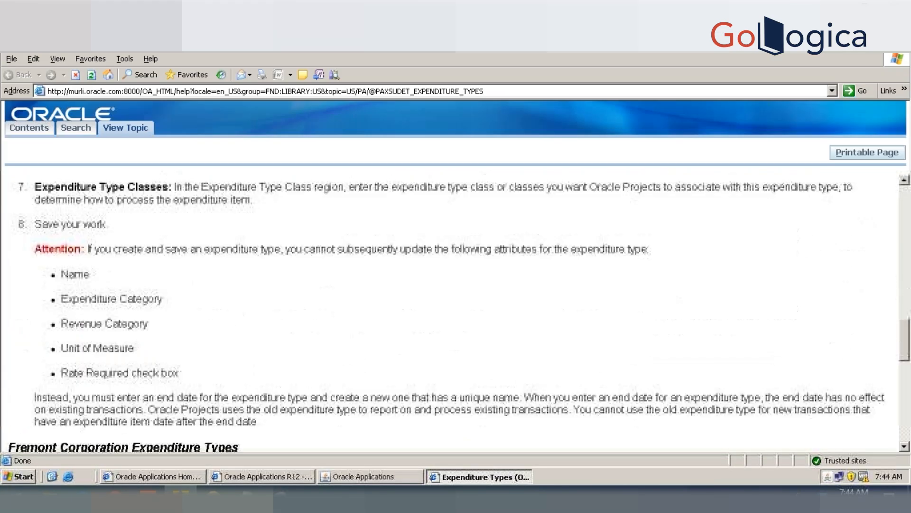
{"action": "scroll", "coordinate": [455, 309], "scroll_direction": "up", "scroll_amount": 3}
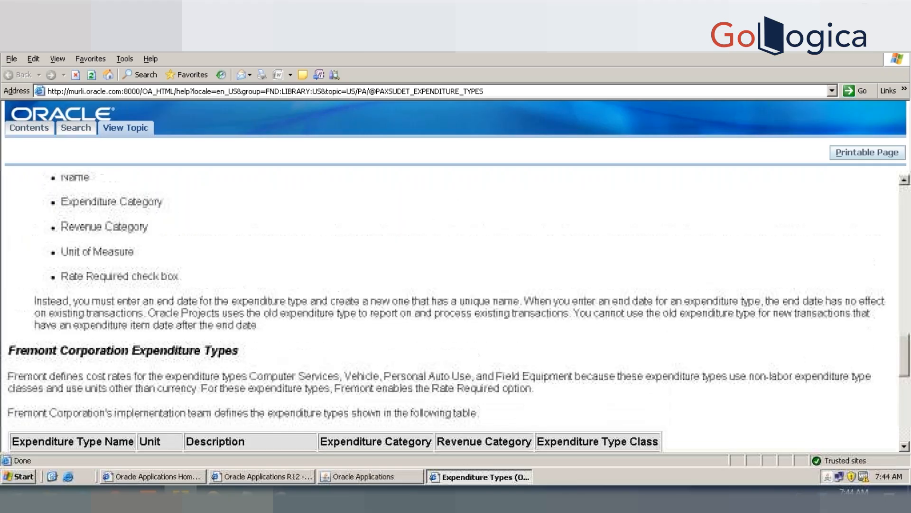
{"action": "scroll", "coordinate": [456, 308], "scroll_direction": "up", "scroll_amount": 1}
{"action": "scroll", "coordinate": [456, 308], "scroll_direction": "down", "scroll_amount": 1}
{"action": "scroll", "coordinate": [456, 309], "scroll_direction": "down", "scroll_amount": 9}
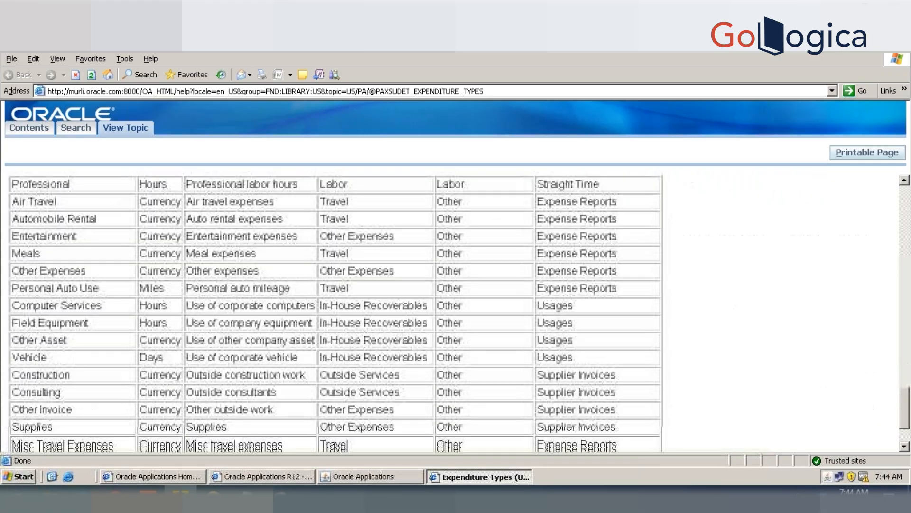
Step: Find the Tax Classification Code instruction in the help topic and highlight its whole paragraph
{"action": "scroll", "coordinate": [456, 309], "scroll_direction": "up", "scroll_amount": 1}
{"action": "scroll", "coordinate": [456, 309], "scroll_direction": "up", "scroll_amount": 8}
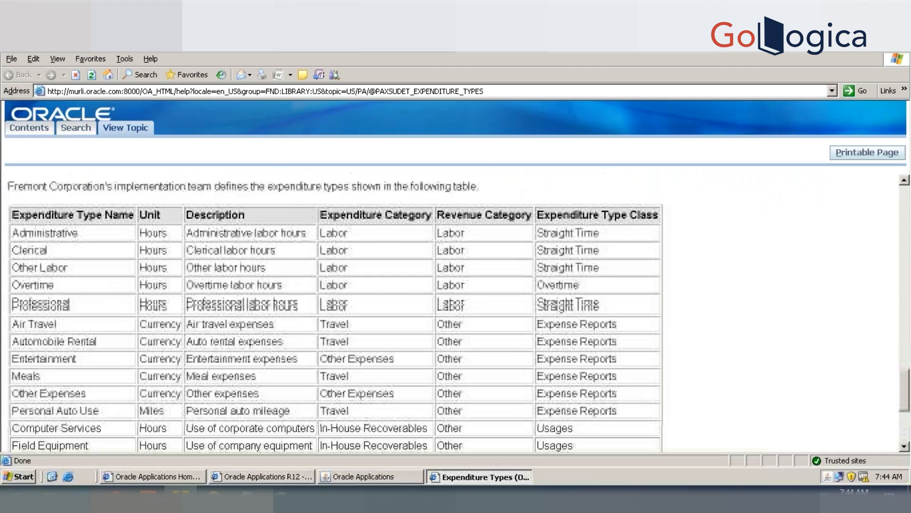
{"action": "scroll", "coordinate": [455, 308], "scroll_direction": "up", "scroll_amount": 6}
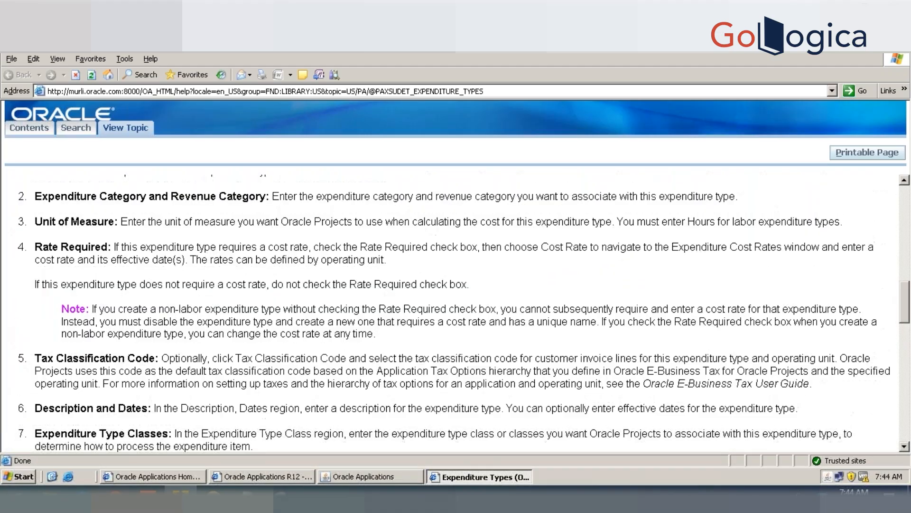
{"action": "scroll", "coordinate": [180, 279], "scroll_direction": "down", "scroll_amount": 4}
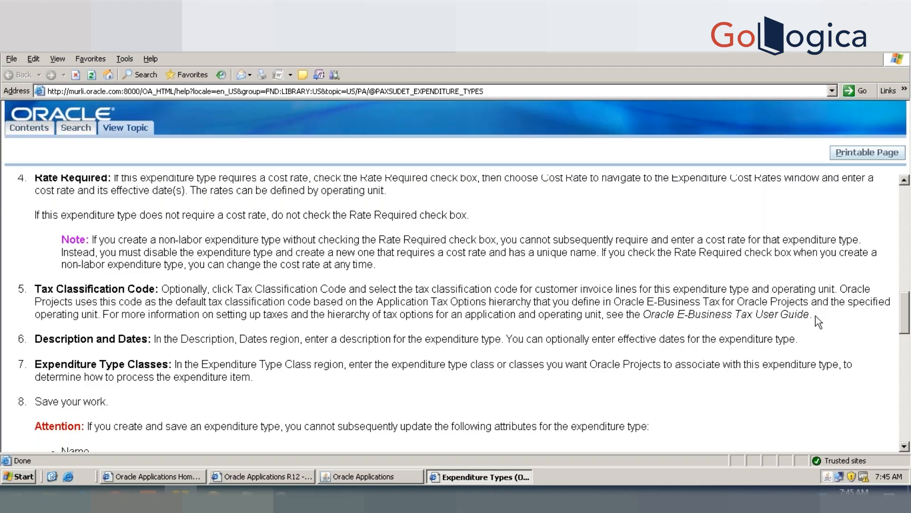
{"action": "left_click_drag", "start_coordinate": [816, 315], "coordinate": [40, 290]}
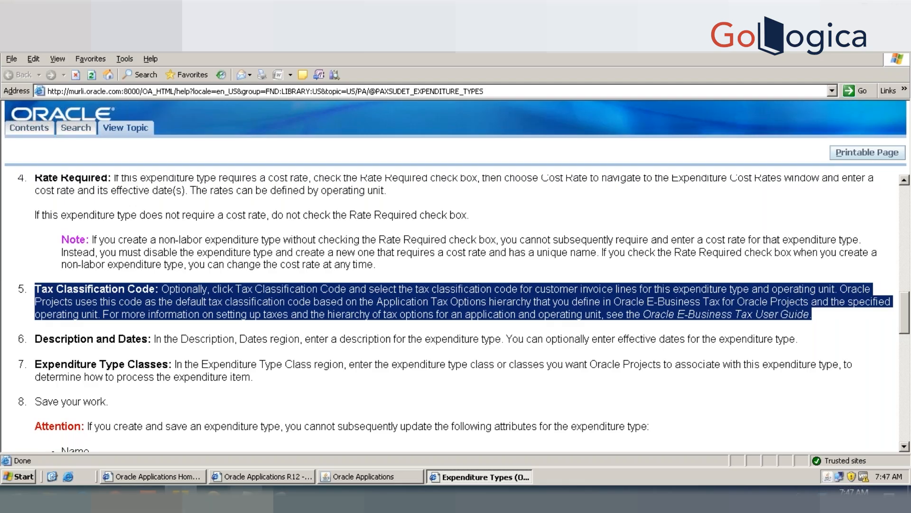
Step: Switch to the text notes and add an example line below EXP TYPE reading "exp1", ">" and "costing 100 usd", separated by tabs
{"action": "left_click", "coordinate": [246, 497]}
{"action": "left_click", "coordinate": [194, 371]}
{"action": "key", "text": "Return"}
{"action": "key", "text": "Return"}
{"action": "key", "text": "Return"}
{"action": "key", "text": "Return"}
{"action": "type", "text": "exp1"}
{"action": "key", "text": "Tab"}
{"action": "key", "text": "Tab"}
{"action": "key", "text": "Tab"}
{"action": "key", "text": "Tab"}
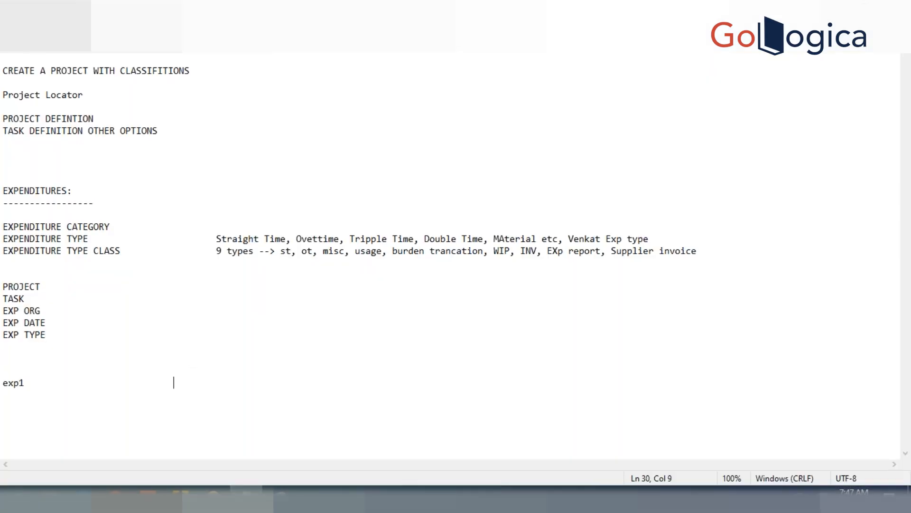
{"action": "type", "text": ">"}
{"action": "key", "text": "Tab"}
{"action": "key", "text": "Tab"}
{"action": "key", "text": "Tab"}
{"action": "key", "text": "Tab"}
{"action": "type", "text": "costing 100 usd"}
Step: Add a line aligned below the costing text reading "billing/ar invoice" with the amount "150 usd"
{"action": "key", "text": "Return"}
{"action": "key", "text": "Return"}
{"action": "key", "text": "Tab"}
{"action": "key", "text": "Tab"}
{"action": "key", "text": "Tab"}
{"action": "key", "text": "Tab"}
{"action": "key", "text": "Tab"}
{"action": "key", "text": "Tab"}
{"action": "key", "text": "Tab"}
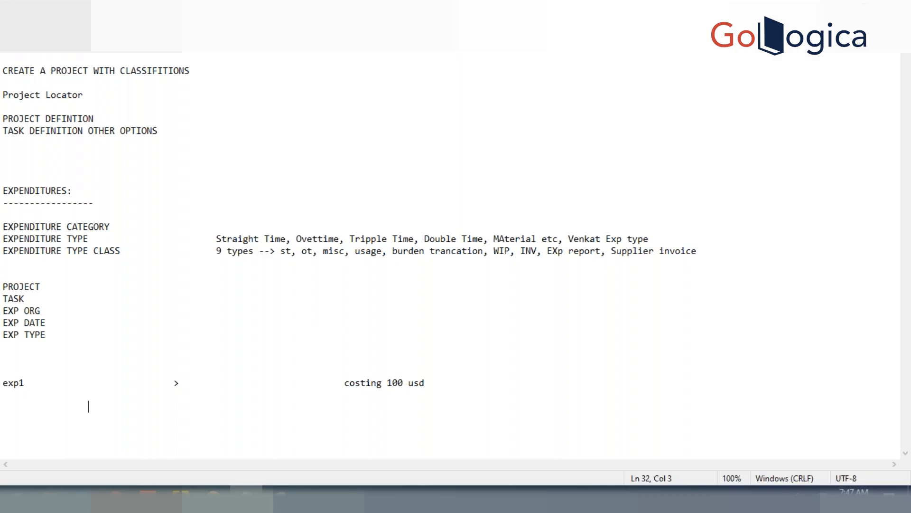
{"action": "key", "text": "Tab"}
{"action": "type", "text": "billi"}
{"action": "key", "text": "BackSpace"}
{"action": "key", "text": "BackSpace"}
{"action": "key", "text": "BackSpace"}
{"action": "key", "text": "BackSpace"}
{"action": "key", "text": "BackSpace"}
{"action": "type", "text": "billing/"}
{"action": "type", "text": "oinvoi"}
{"action": "key", "text": "BackSpace"}
{"action": "key", "text": "BackSpace"}
{"action": "key", "text": "BackSpace"}
{"action": "key", "text": "BackSpace"}
{"action": "key", "text": "BackSpace"}
{"action": "type", "text": "nl"}
{"action": "key", "text": "BackSpace"}
{"action": "key", "text": "BackSpace"}
{"action": "key", "text": "BackSpace"}
{"action": "type", "text": "ar invoice"}
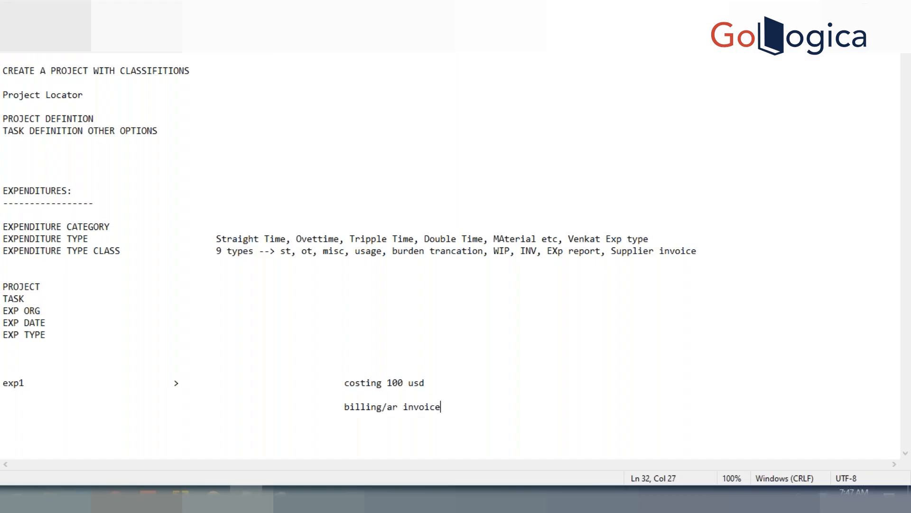
{"action": "key", "text": "Tab"}
{"action": "type", "text": "150 usd"}
Step: Insert "10%" between "exp1" and the ">" sign on the costing line
{"action": "key", "text": "Up"}
{"action": "key", "text": "Up"}
{"action": "key", "text": "Up"}
{"action": "key", "text": "Down"}
{"action": "left_click", "coordinate": [144, 384]}
{"action": "type", "text": "10%"}
Step: Append "+ 15 .............165 usd in PA" to the billing line and highlight the text after the plus sign
{"action": "left_click", "coordinate": [563, 405]}
{"action": "key", "text": "Tab"}
{"action": "key", "text": "Tab"}
{"action": "type", "text": "+ 15"}
{"action": "type", "text": ".............165 usd"}
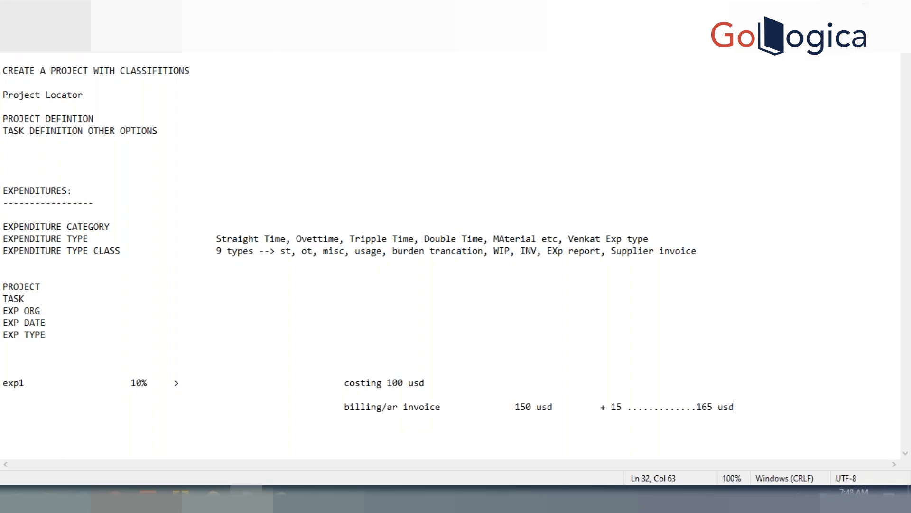
{"action": "type", "text": " in PA"}
{"action": "key", "text": "shift+Left"}
{"action": "key", "text": "shift+Left"}
{"action": "key", "text": "shift+Left"}
{"action": "key", "text": "shift+Left"}
{"action": "key", "text": "shift+Left"}
{"action": "key", "text": "shift+Left"}
{"action": "key", "text": "shift+Left"}
{"action": "key", "text": "shift+Left"}
{"action": "key", "text": "shift+Left"}
{"action": "key", "text": "shift+Left"}
{"action": "key", "text": "shift+Left"}
{"action": "key", "text": "shift+Left"}
{"action": "key", "text": "shift+Left"}
{"action": "key", "text": "shift+Left"}
{"action": "key", "text": "shift+Left"}
{"action": "key", "text": "shift+Left"}
{"action": "key", "text": "shift+Left"}
{"action": "key", "text": "shift+Left"}
{"action": "key", "text": "shift+Left"}
{"action": "key", "text": "shift+Left"}
{"action": "key", "text": "shift+Left"}
{"action": "key", "text": "shift+Left"}
{"action": "key", "text": "shift+Left"}
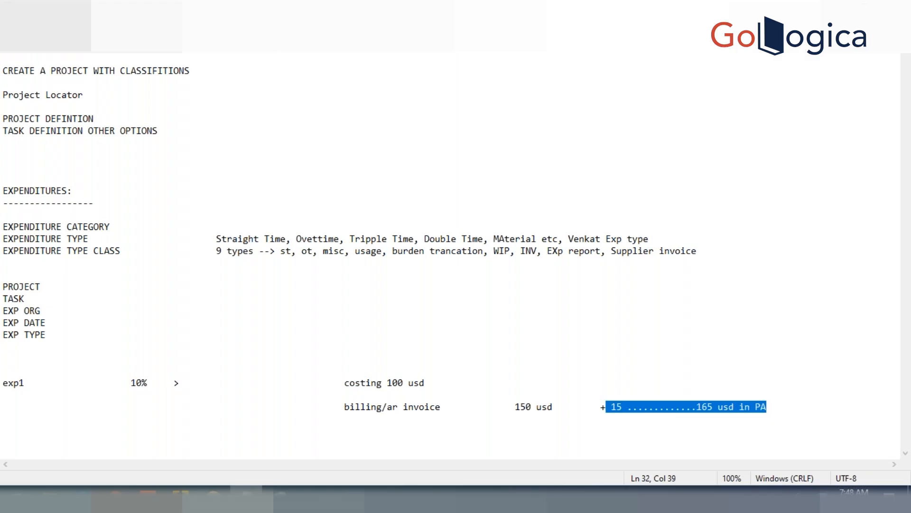
Step: Switch back to Oracle Applications and close the Expenditure Types form, saving the changes
{"action": "left_click", "coordinate": [181, 497]}
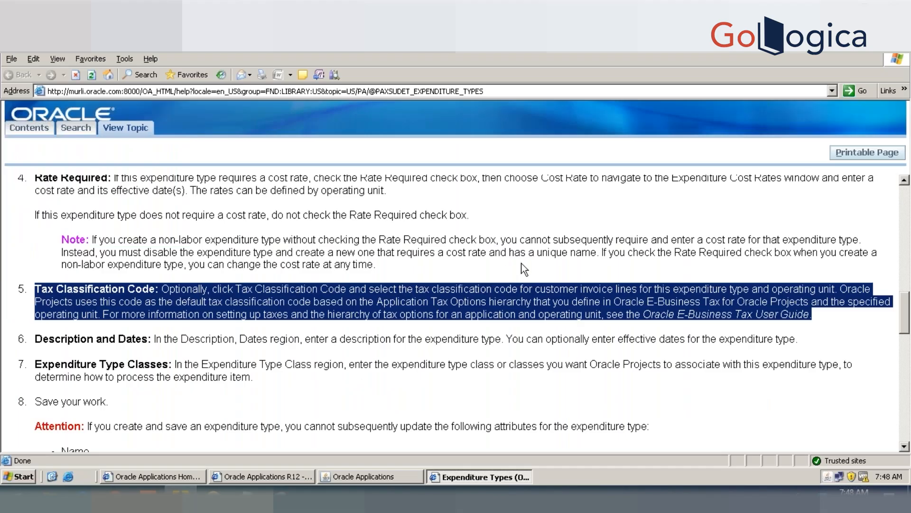
{"action": "left_click", "coordinate": [367, 472]}
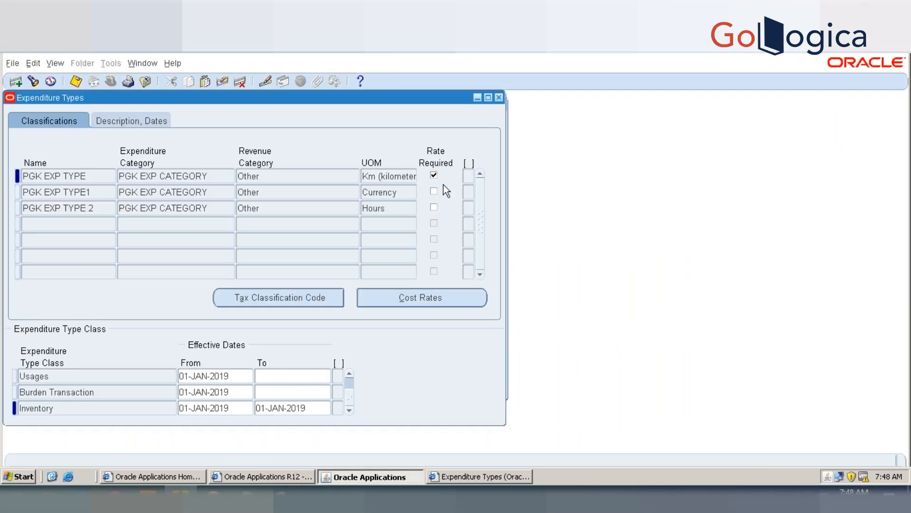
{"action": "left_click", "coordinate": [499, 98]}
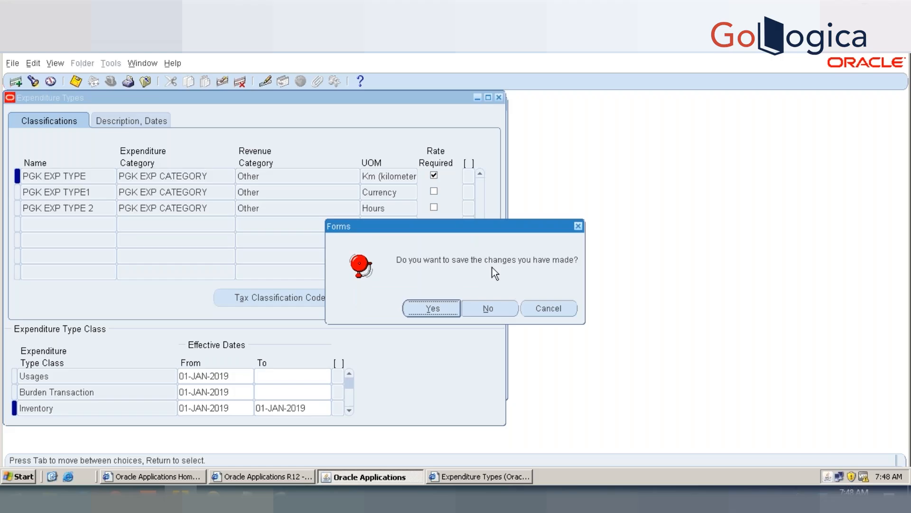
{"action": "left_click", "coordinate": [441, 309]}
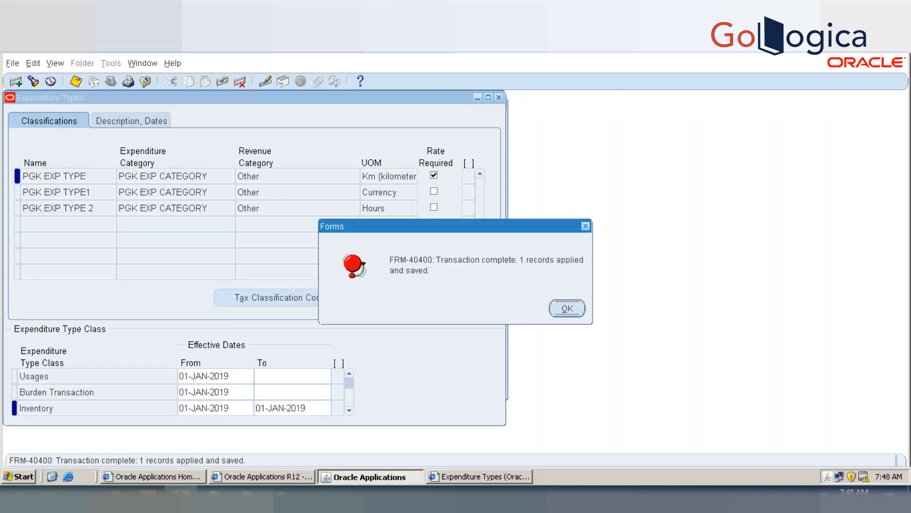
{"action": "left_click", "coordinate": [565, 310]}
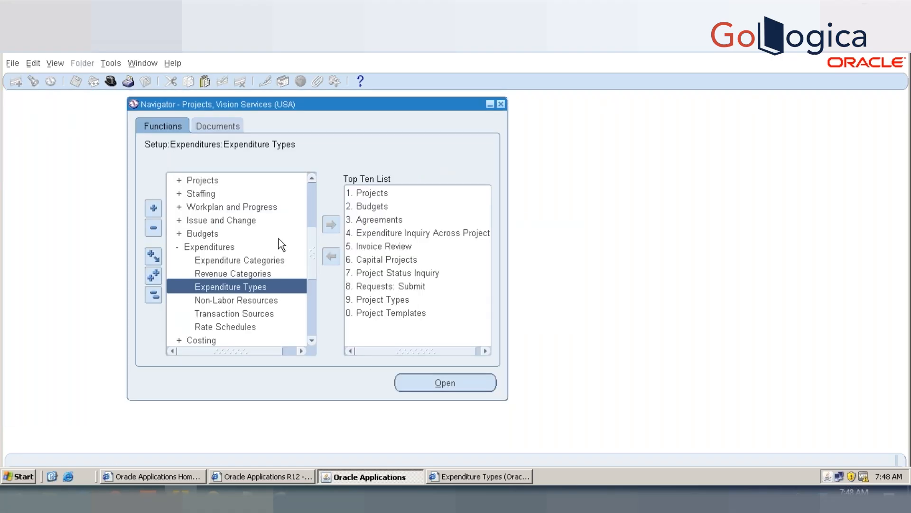
Step: Expand Billing in the Navigator and open Invoice Review
{"action": "scroll", "coordinate": [308, 210], "scroll_direction": "up", "scroll_amount": 4}
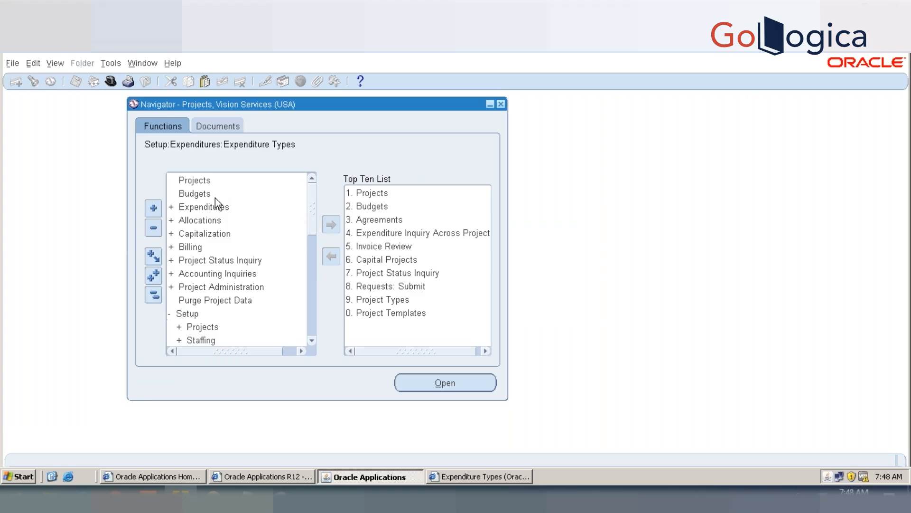
{"action": "double_click", "coordinate": [204, 246]}
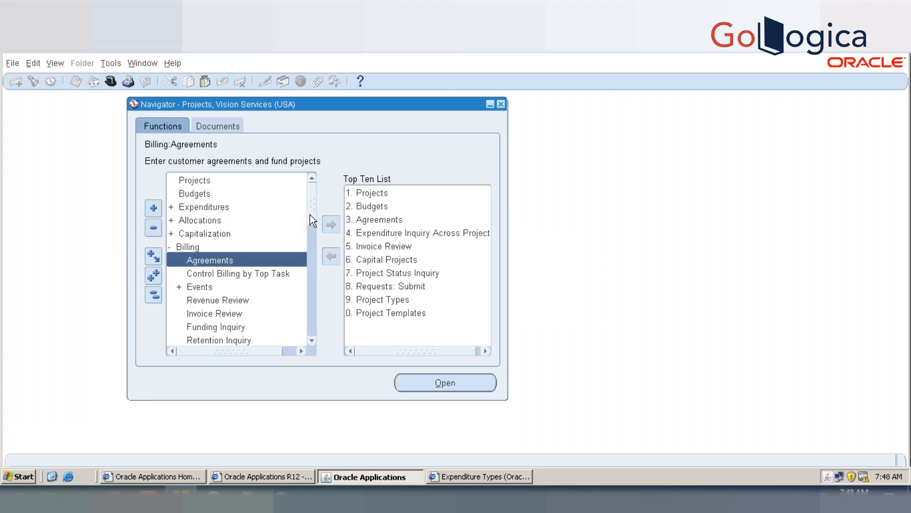
{"action": "scroll", "coordinate": [292, 229], "scroll_direction": "down", "scroll_amount": 1}
{"action": "left_click", "coordinate": [240, 286]}
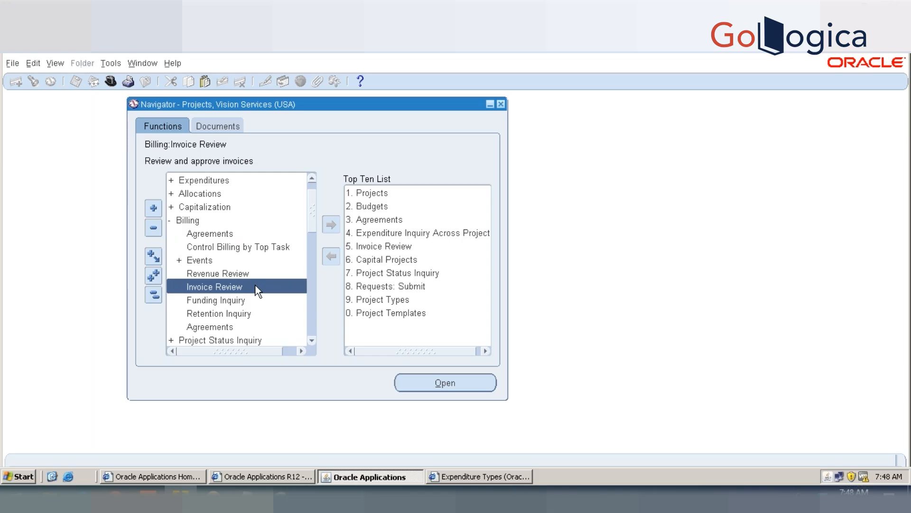
{"action": "double_click", "coordinate": [257, 291]}
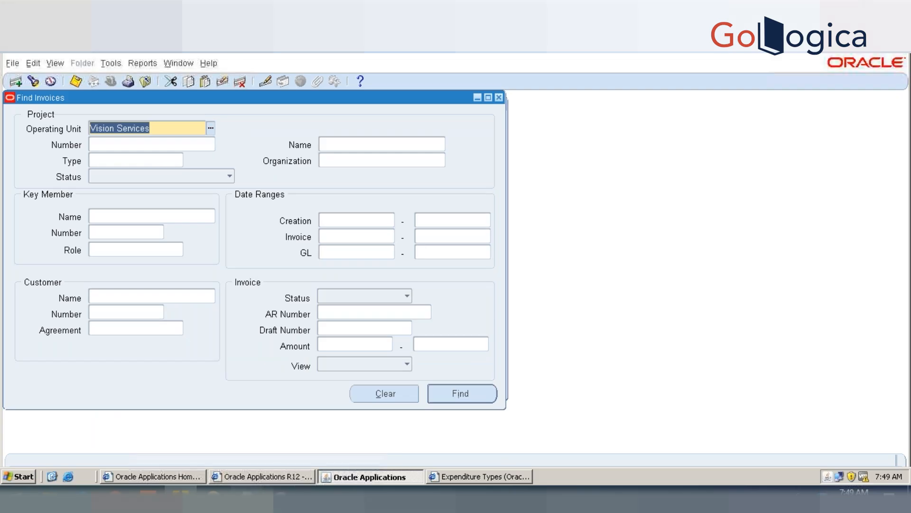
Step: Switch to the text notes and add the list item "1.UNRELEASE" below the billing line
{"action": "left_click", "coordinate": [246, 497]}
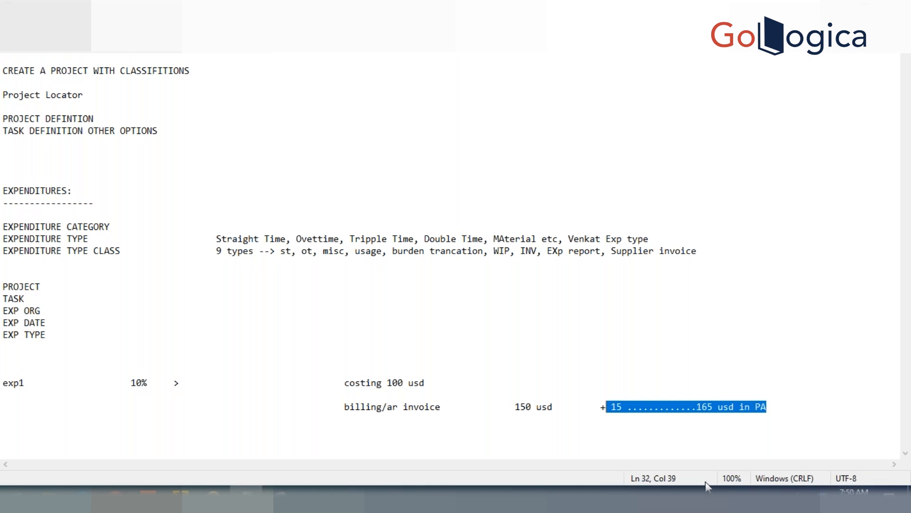
{"action": "left_click", "coordinate": [705, 432]}
{"action": "left_click", "coordinate": [785, 408]}
{"action": "key", "text": "Return"}
{"action": "key", "text": "Return"}
{"action": "key", "text": "Return"}
{"action": "type", "text": "1. acc"}
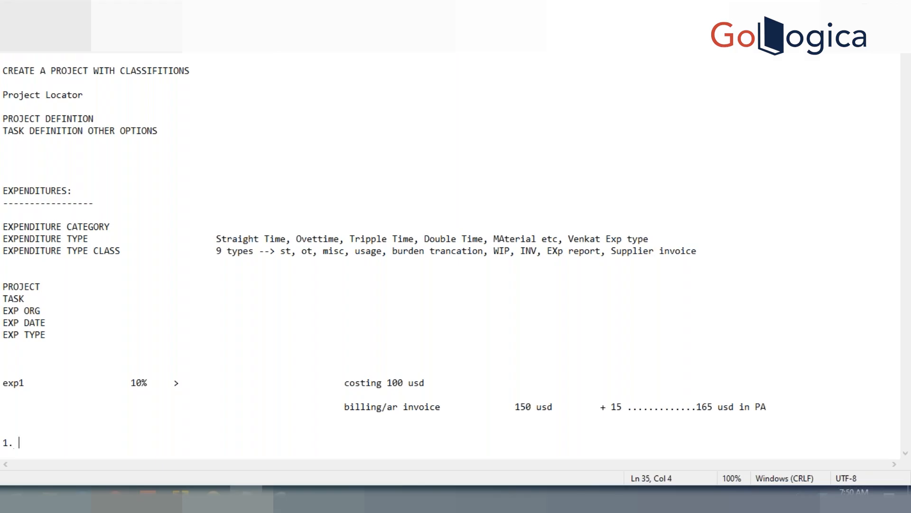
{"action": "key", "text": "BackSpace"}
{"action": "key", "text": "BackSpace"}
{"action": "key", "text": "BackSpace"}
{"action": "key", "text": "BackSpace"}
{"action": "type", "text": "RELEASE ONLY"}
{"action": "key", "text": "BackSpace"}
{"action": "key", "text": "BackSpace"}
{"action": "key", "text": "BackSpace"}
{"action": "key", "text": "BackSpace"}
{"action": "key", "text": "BackSpace"}
{"action": "key", "text": "BackSpace"}
{"action": "key", "text": "BackSpace"}
{"action": "key", "text": "BackSpace"}
{"action": "key", "text": "BackSpace"}
{"action": "key", "text": "BackSpace"}
{"action": "key", "text": "BackSpace"}
{"action": "key", "text": "BackSpace"}
{"action": "type", "text": "UNRELEASE"}
Step: Add the second list item "2.RELEASED" followed by an empty line
{"action": "key", "text": "Return"}
{"action": "type", "text": "2."}
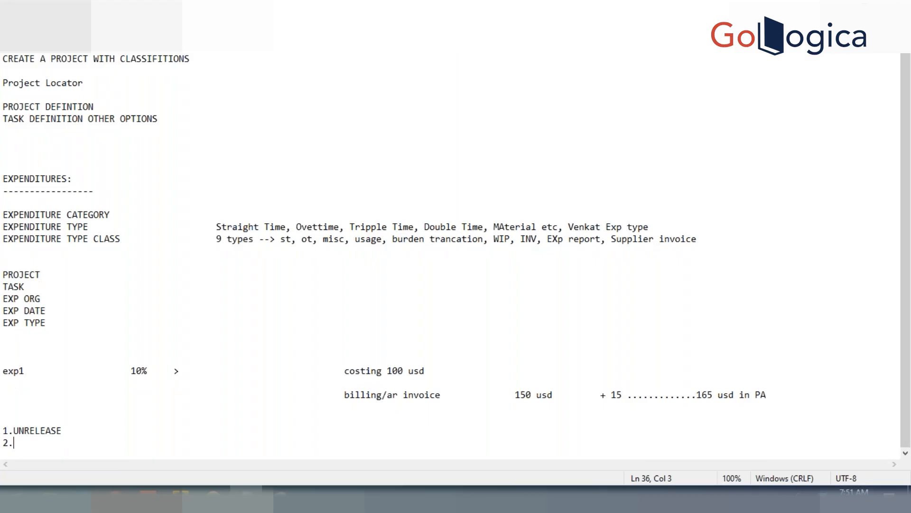
{"action": "type", "text": "RELEASED"}
{"action": "key", "text": "Return"}
{"action": "type", "text": "2"}
{"action": "key", "text": "BackSpace"}
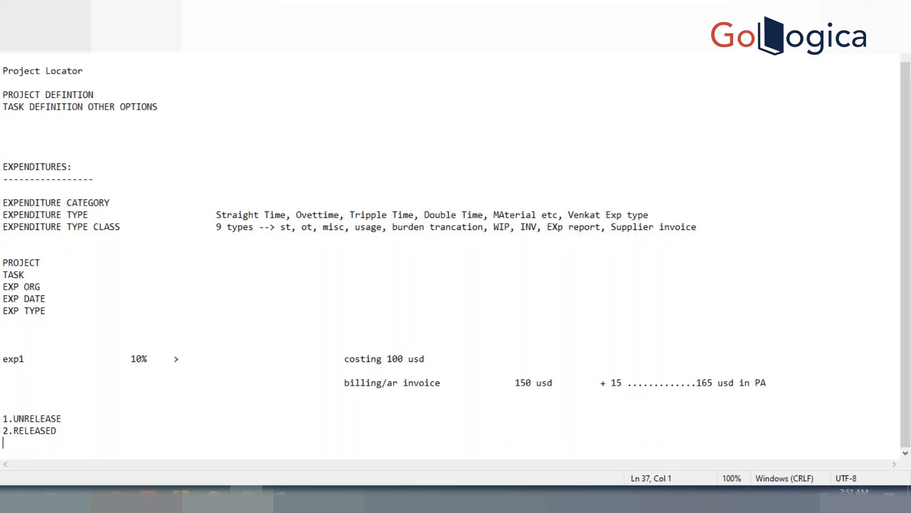
Step: Add the third list item "3.TRANSFERRED TO RECEIVABLES" to the notes
{"action": "type", "text": "3."}
{"action": "type", "text": "TRANSAF"}
{"action": "key", "text": "BackSpace"}
{"action": "key", "text": "BackSpace"}
{"action": "type", "text": "FERRED"}
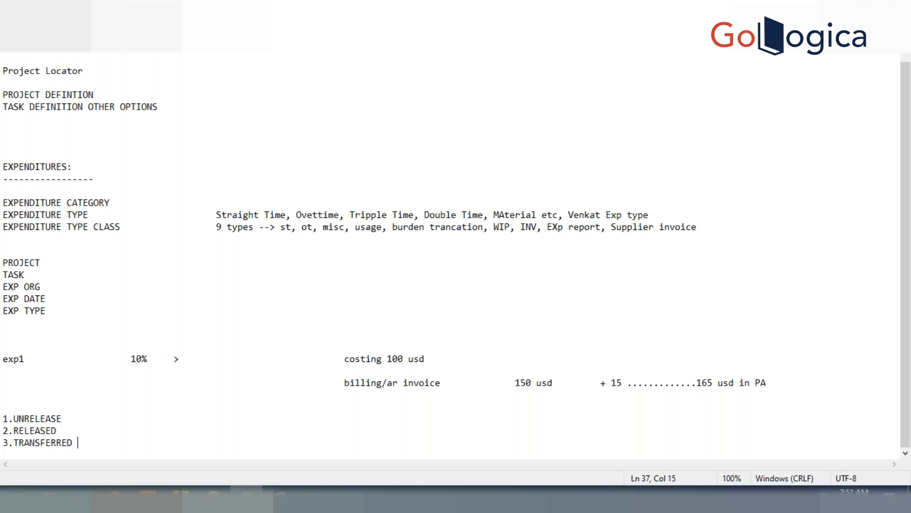
{"action": "type", "text": " TO RECEIVABLES"}
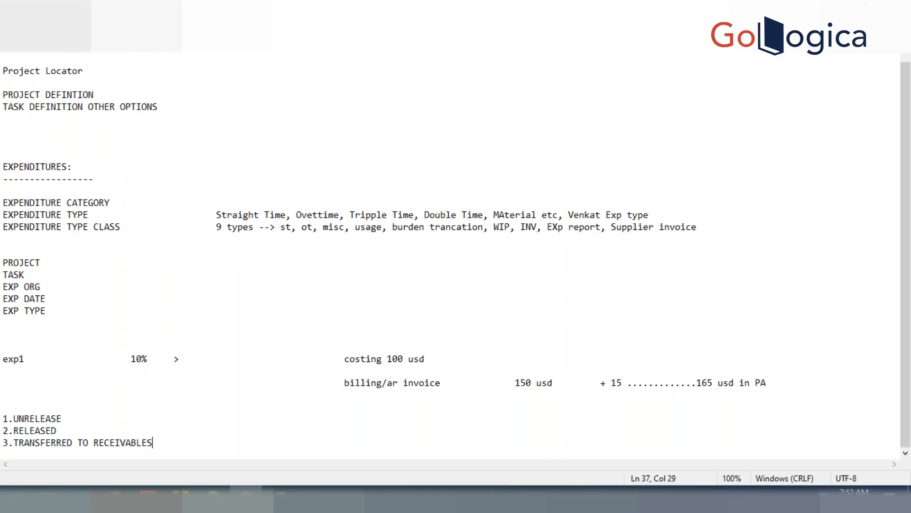
Step: Add the fourth list item "4. ACCEPTED IN RECEIVABLES" and highlight the third and fourth items in turn
{"action": "key", "text": "Return"}
{"action": "type", "text": "4. "}
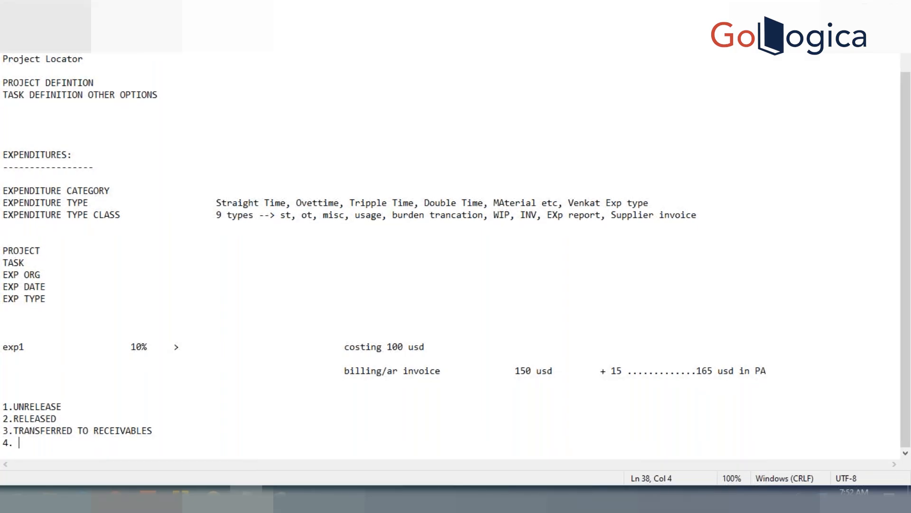
{"action": "type", "text": "ACCEPTED IN RECEIV"}
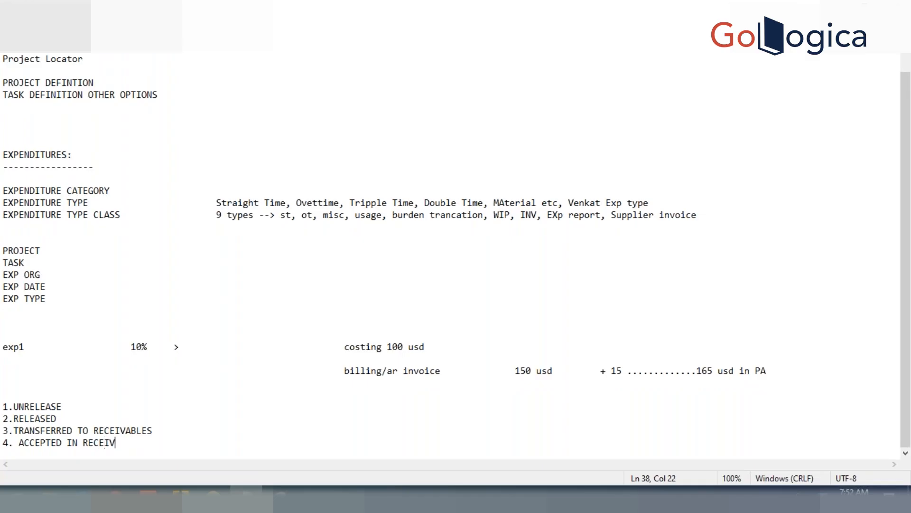
{"action": "type", "text": "ABLES"}
{"action": "left_click_drag", "start_coordinate": [153, 430], "coordinate": [5, 431]}
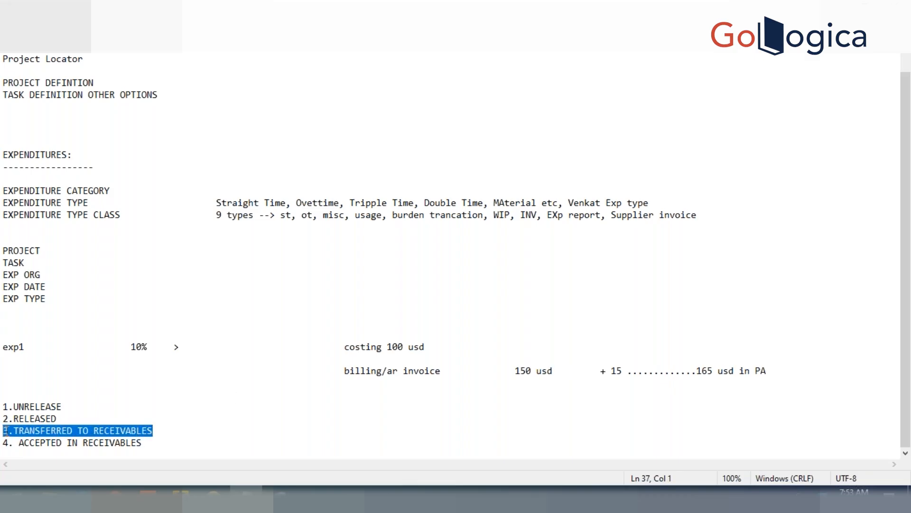
{"action": "left_click", "coordinate": [146, 443]}
{"action": "left_click_drag", "start_coordinate": [147, 443], "coordinate": [19, 440]}
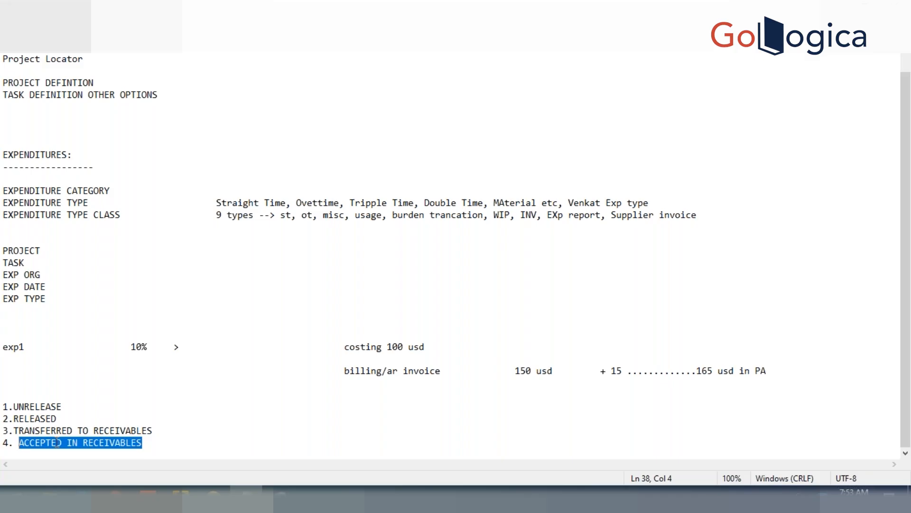
Step: Insert the indented line "AFTER RUNNING TIE BACK" beneath the "3.TRANSFERRED TO RECEIVABLES" item
{"action": "left_click", "coordinate": [167, 430]}
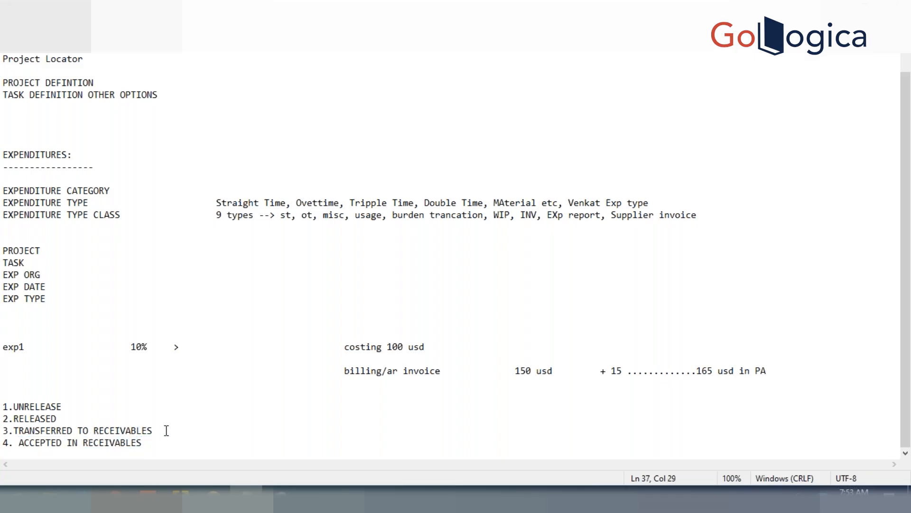
{"action": "key", "text": "Return"}
{"action": "key", "text": "Tab"}
{"action": "type", "text": "AFTER THE"}
{"action": "key", "text": "BackSpace"}
{"action": "key", "text": "BackSpace"}
{"action": "key", "text": "BackSpace"}
{"action": "type", "text": "RINN"}
{"action": "key", "text": "BackSpace"}
{"action": "key", "text": "BackSpace"}
{"action": "key", "text": "BackSpace"}
{"action": "type", "text": "UNNING "}
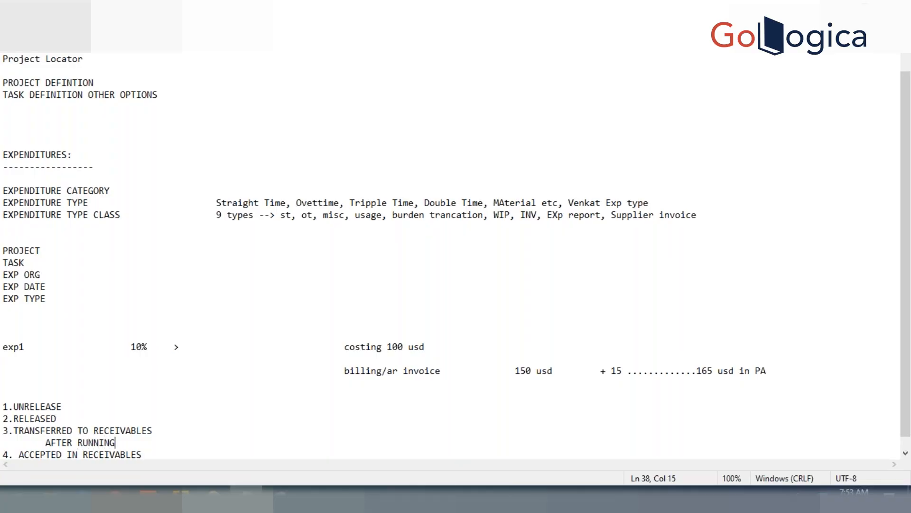
{"action": "type", "text": "TIE BACK"}
Step: Highlight the third item and the whole invoice status list to review the sequence
{"action": "left_click_drag", "start_coordinate": [157, 431], "coordinate": [5, 431]}
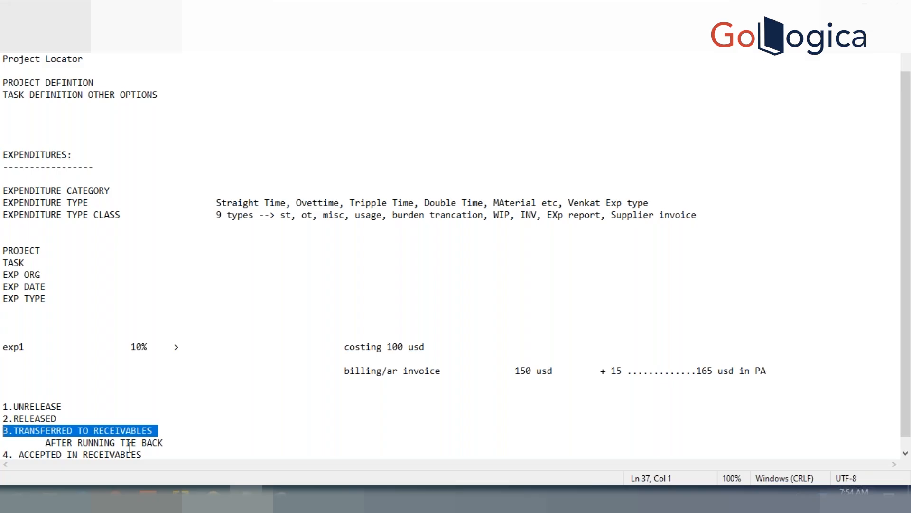
{"action": "left_click_drag", "start_coordinate": [147, 455], "coordinate": [7, 385]}
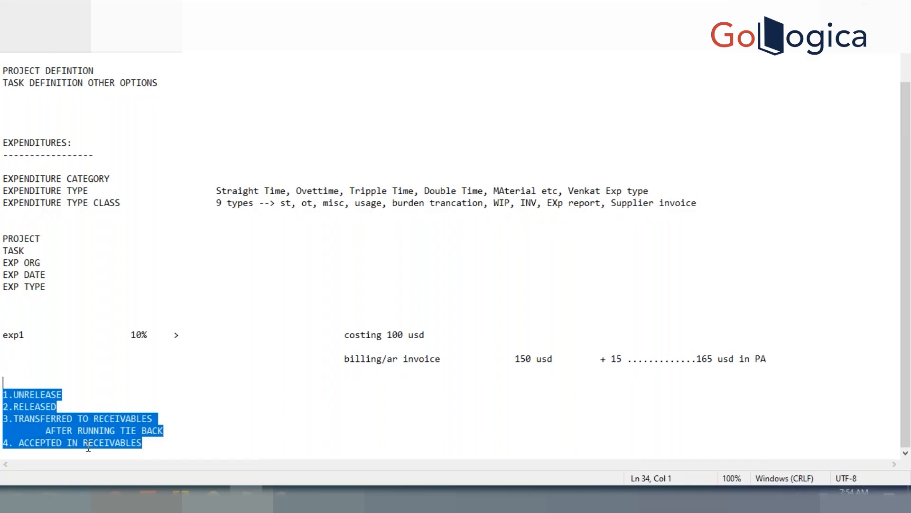
{"action": "left_click", "coordinate": [167, 418]}
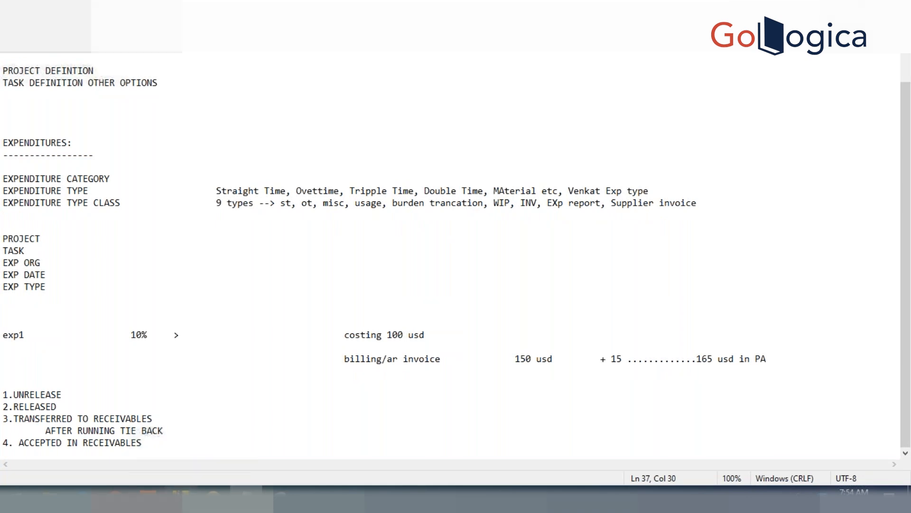
Step: Switch to Oracle Applications, change the responsibility to Receivables, Vision Services (USA) and open the Transactions form
{"action": "left_click", "coordinate": [180, 496]}
{"action": "left_click", "coordinate": [498, 99]}
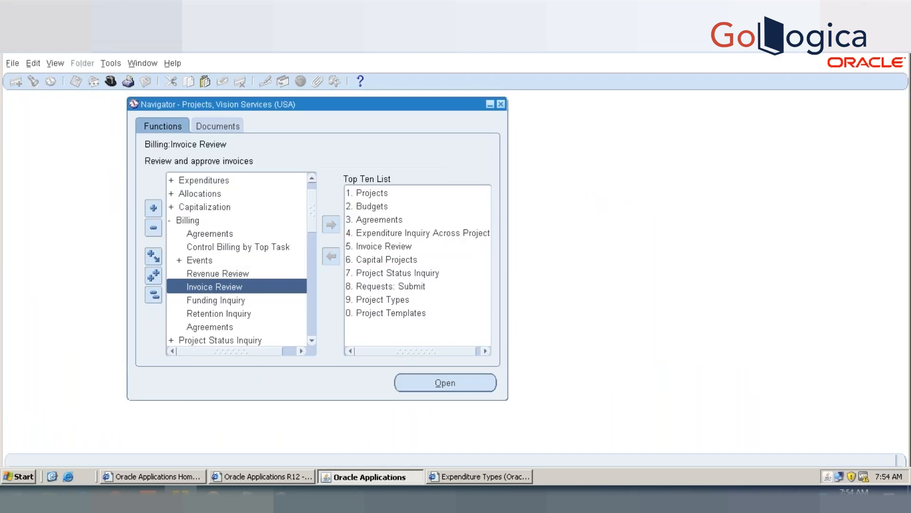
{"action": "left_click", "coordinate": [111, 81]}
{"action": "type", "text": "re%"}
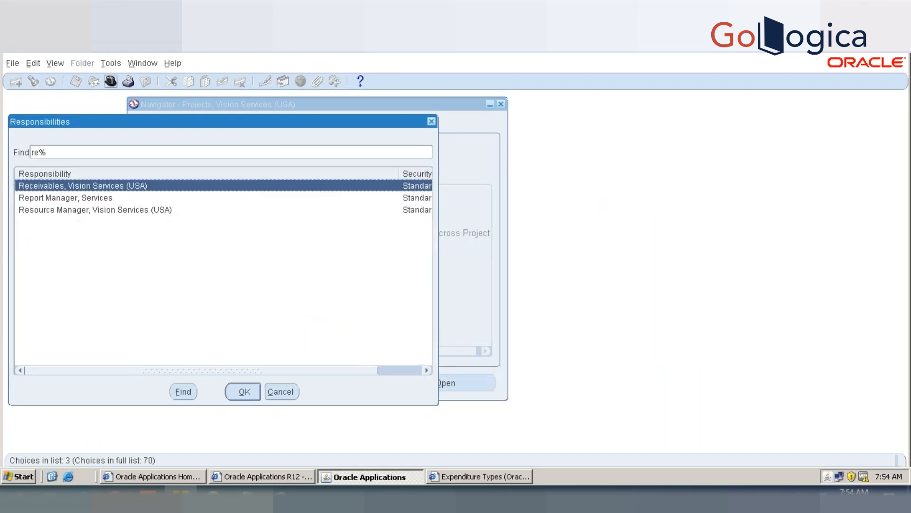
{"action": "double_click", "coordinate": [73, 185]}
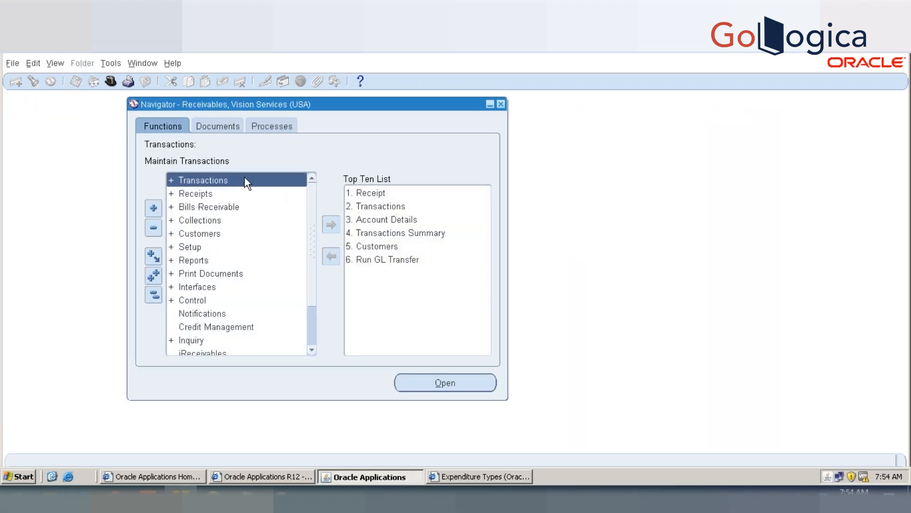
{"action": "double_click", "coordinate": [221, 183]}
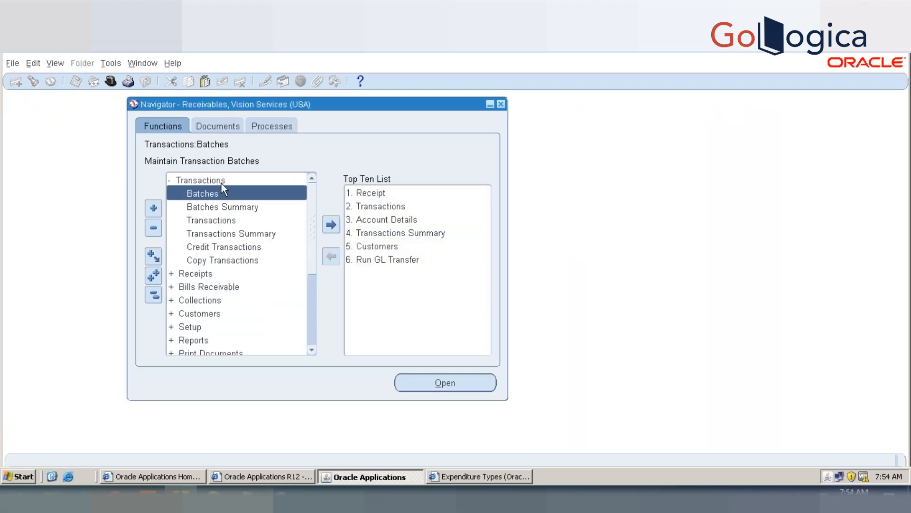
{"action": "double_click", "coordinate": [213, 219]}
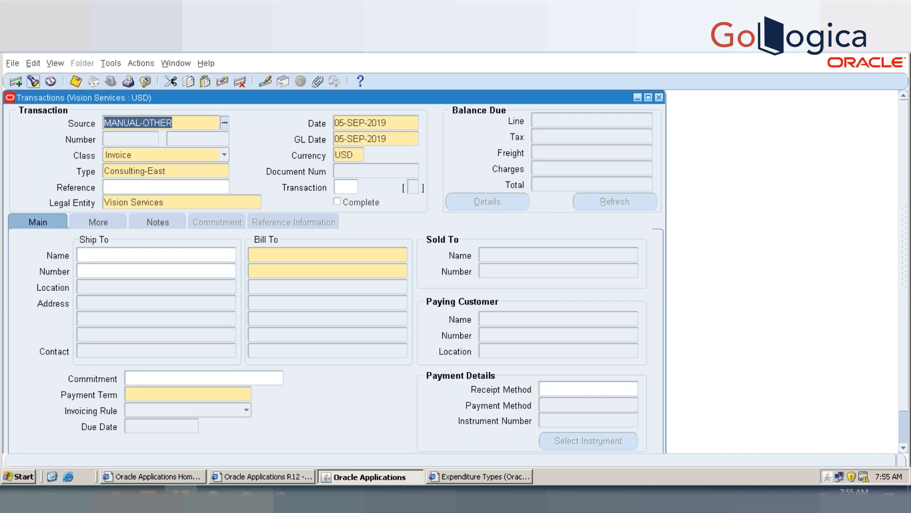
{"action": "left_click", "coordinate": [33, 81]}
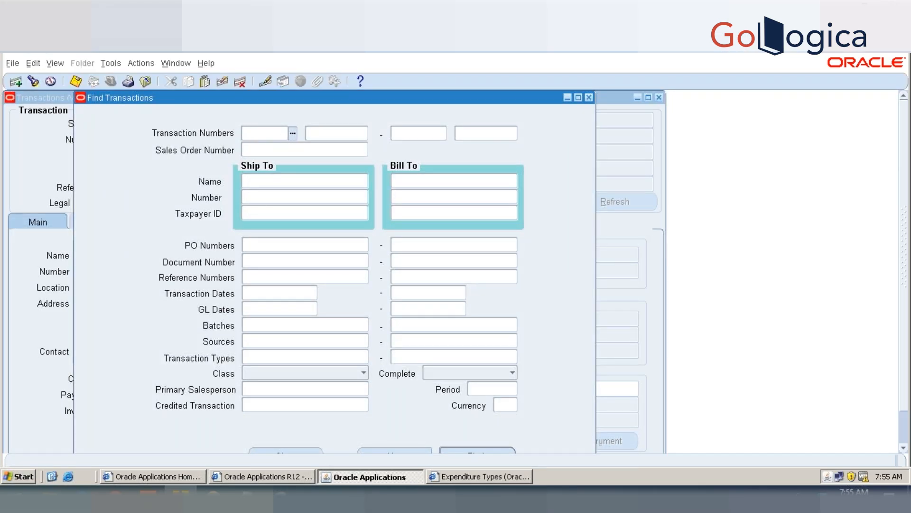
{"action": "left_click", "coordinate": [293, 133]}
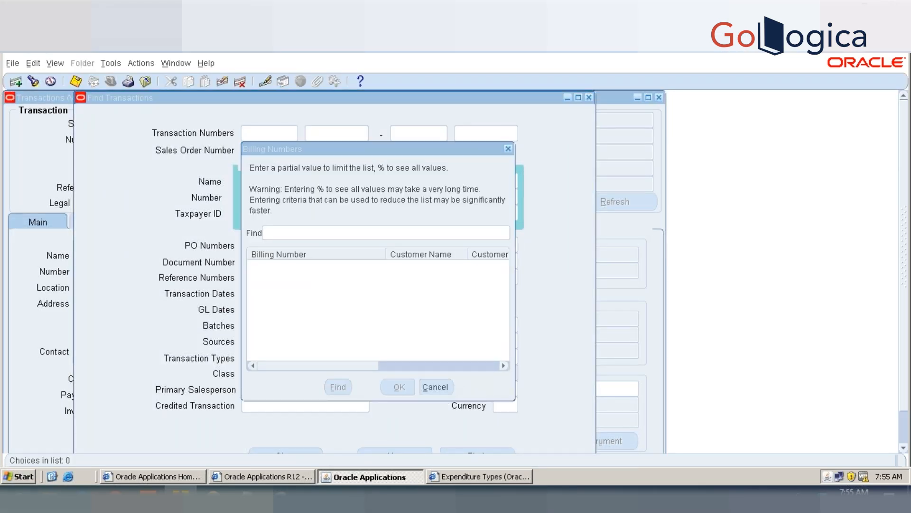
{"action": "left_click", "coordinate": [435, 387]}
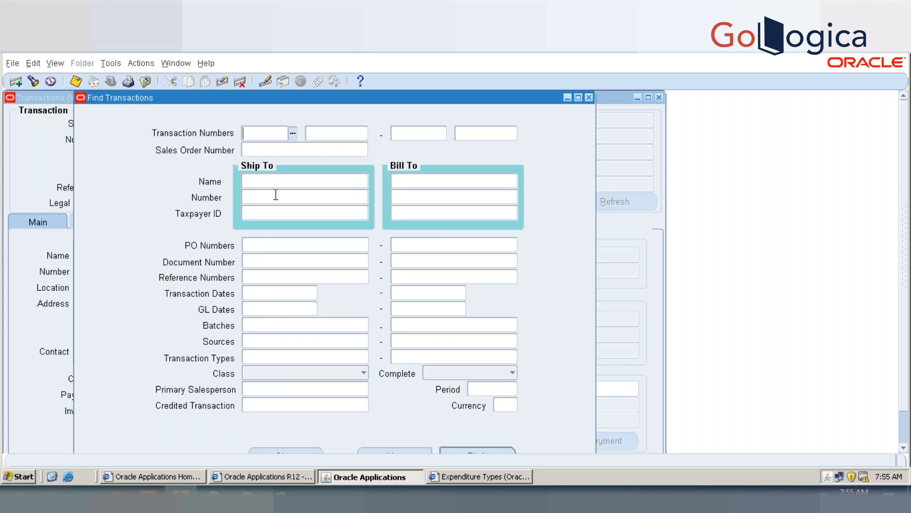
{"action": "left_click", "coordinate": [281, 151]}
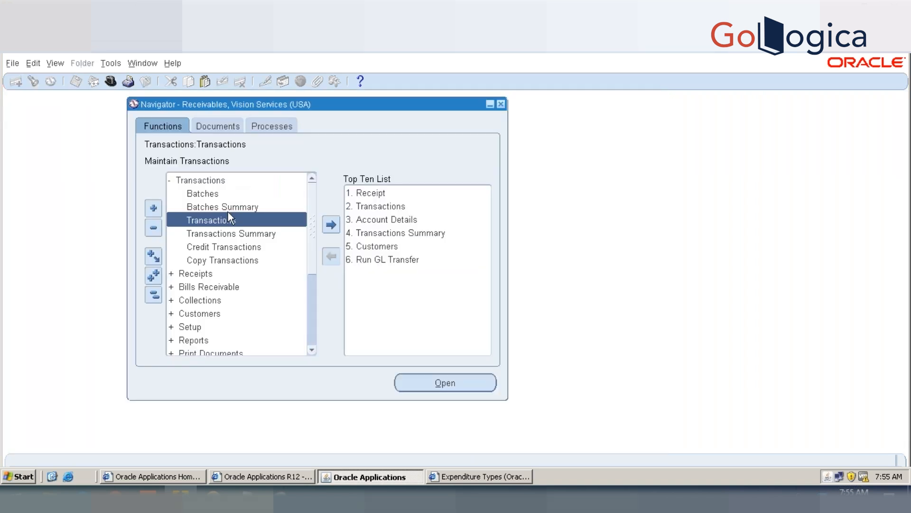
{"action": "left_click", "coordinate": [228, 219]}
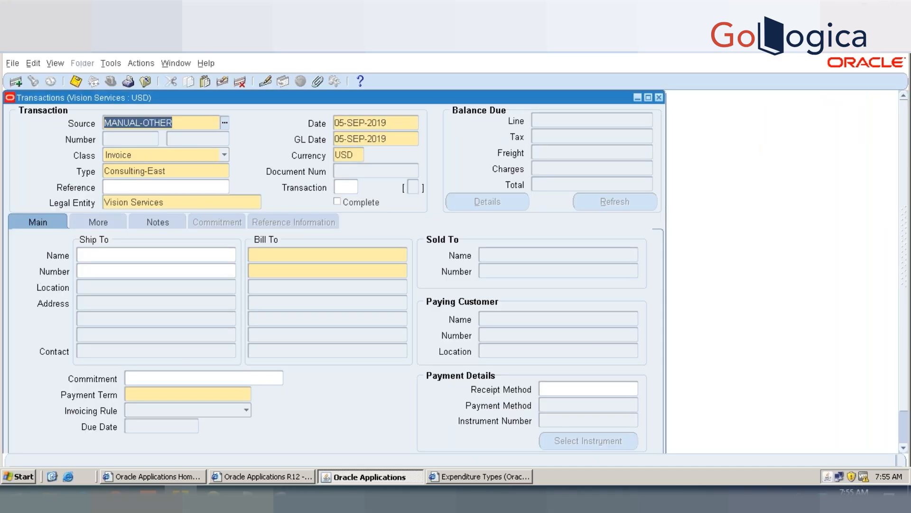
Step: Try to query the transactions by the source PROJECT%
{"action": "key", "text": "F11"}
{"action": "type", "text": "project"}
{"action": "key", "text": "BackSpace"}
{"action": "key", "text": "BackSpace"}
{"action": "key", "text": "BackSpace"}
{"action": "key", "text": "BackSpace"}
{"action": "key", "text": "BackSpace"}
{"action": "key", "text": "BackSpace"}
{"action": "key", "text": "BackSpace"}
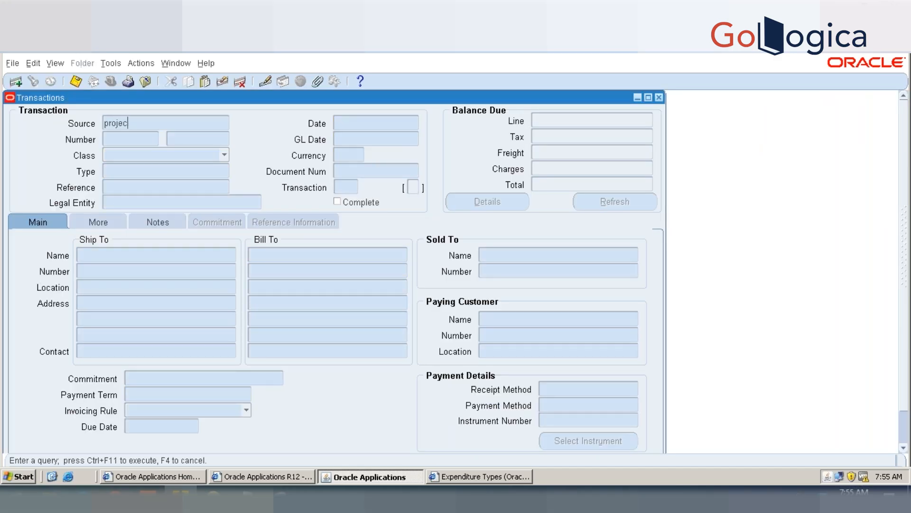
{"action": "type", "text": "PROJECT%^"}
{"action": "key", "text": "BackSpace"}
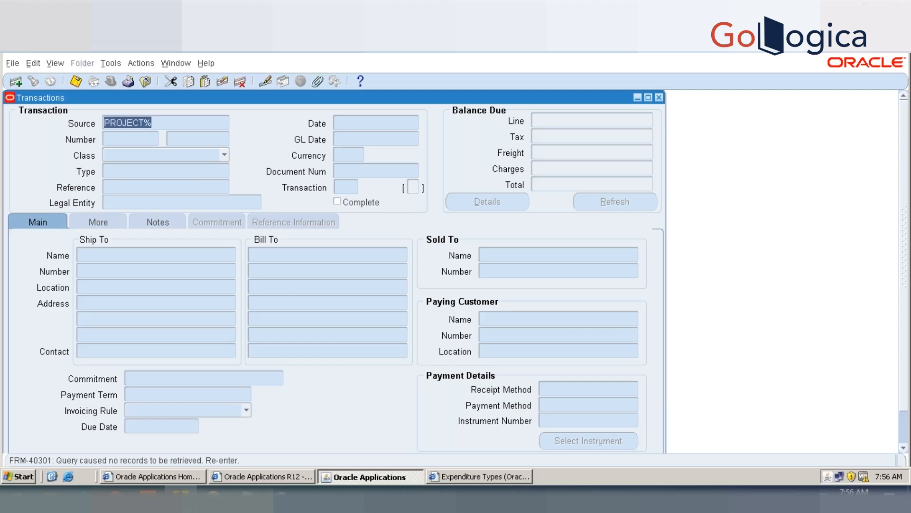
Step: Try to query the transactions again with the source changed to Project%
{"action": "key", "text": "End"}
{"action": "key", "text": "BackSpace"}
{"action": "key", "text": "BackSpace"}
{"action": "key", "text": "BackSpace"}
{"action": "key", "text": "BackSpace"}
{"action": "key", "text": "BackSpace"}
{"action": "key", "text": "BackSpace"}
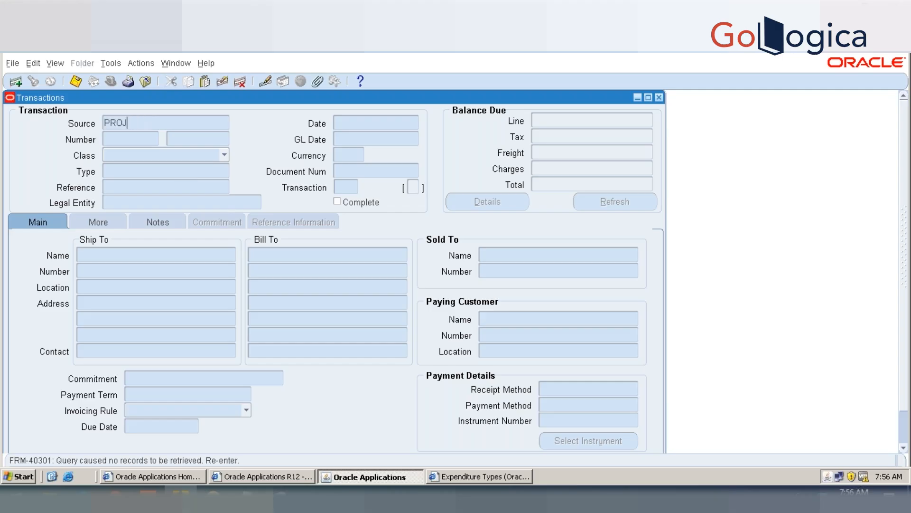
{"action": "key", "text": "BackSpace"}
{"action": "type", "text": "roject%"}
{"action": "key", "text": "ctrl+F11"}
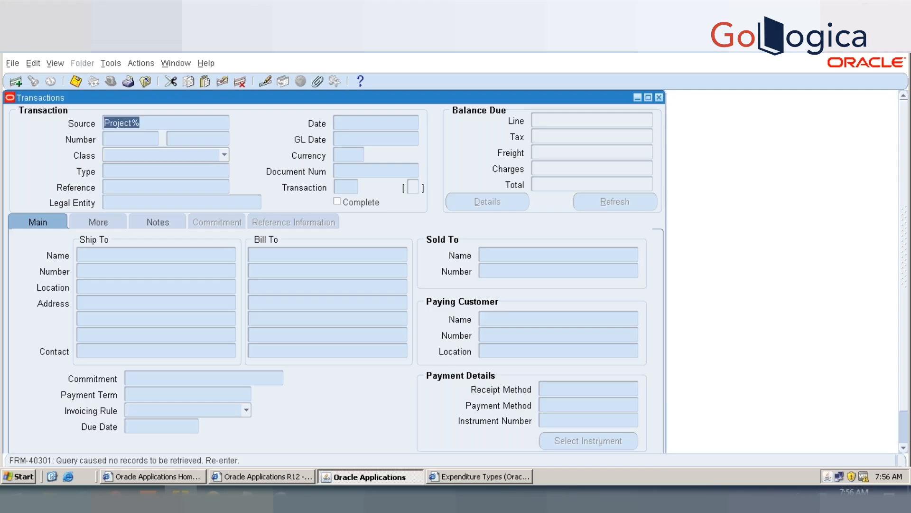
Step: Query the transactions with the source set to PA%
{"action": "key", "text": "BackSpace"}
{"action": "type", "text": "PA%"}
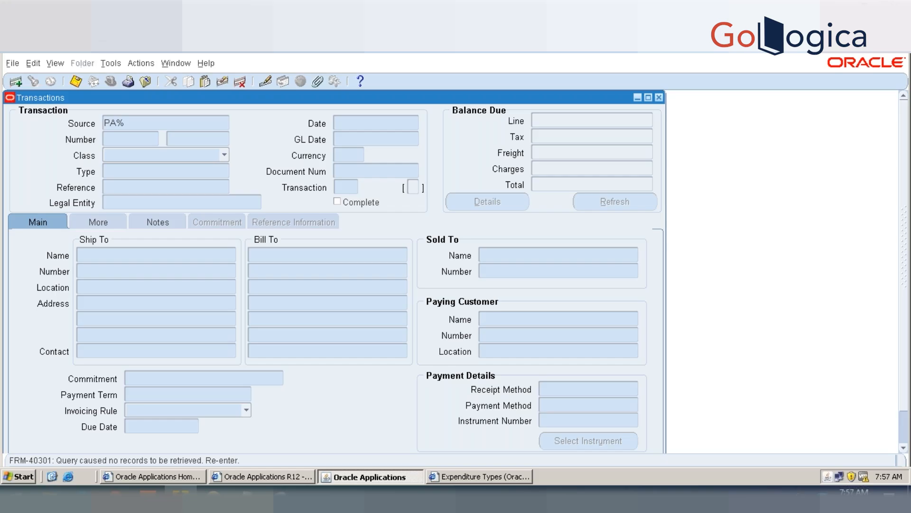
{"action": "key", "text": "ctrl+F11"}
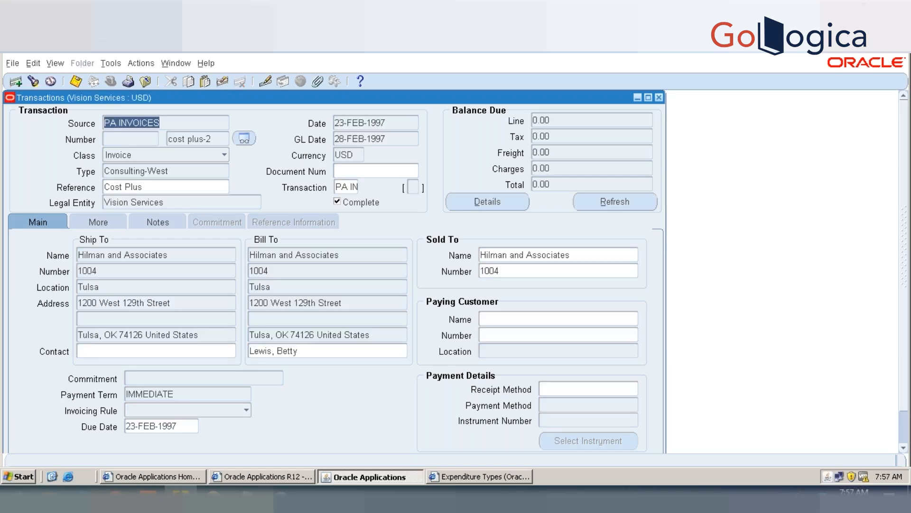
Step: Page forward through the retrieved transactions to examine the invoices that came from Projects
{"action": "key", "text": "Down"}
{"action": "key", "text": "Down"}
{"action": "key", "text": "Down"}
{"action": "key", "text": "Down"}
{"action": "key", "text": "Down"}
{"action": "key", "text": "Down"}
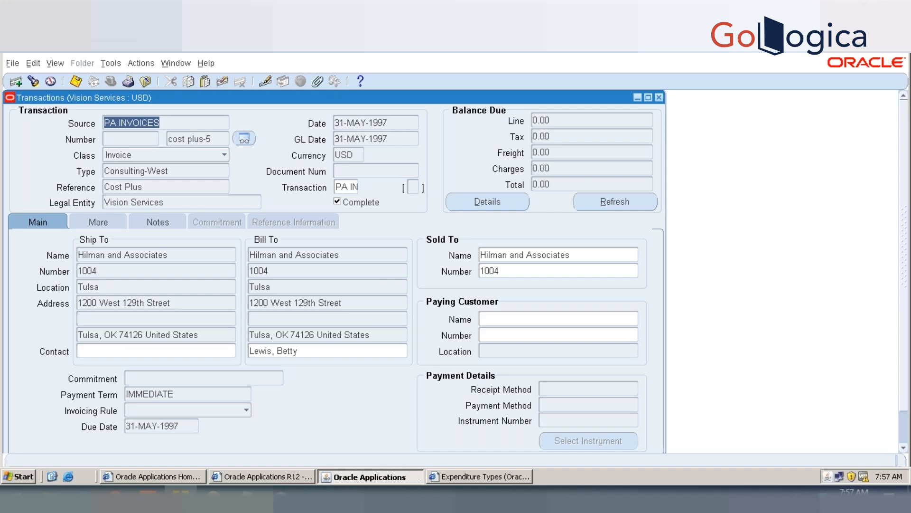
{"action": "key", "text": "Down"}
{"action": "key", "text": "Down"}
{"action": "key", "text": "Down"}
{"action": "key", "text": "Down"}
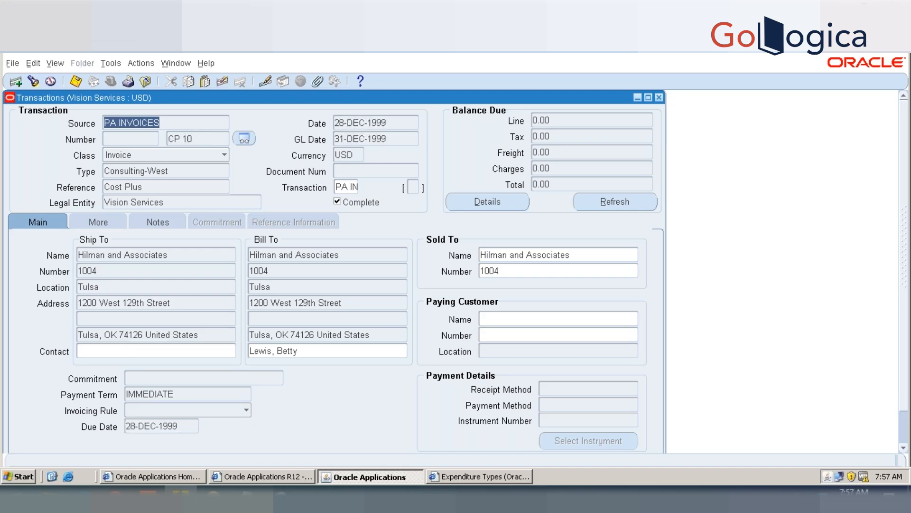
{"action": "key", "text": "Down"}
{"action": "key", "text": "Down"}
{"action": "key", "text": "Down"}
{"action": "key", "text": "Down"}
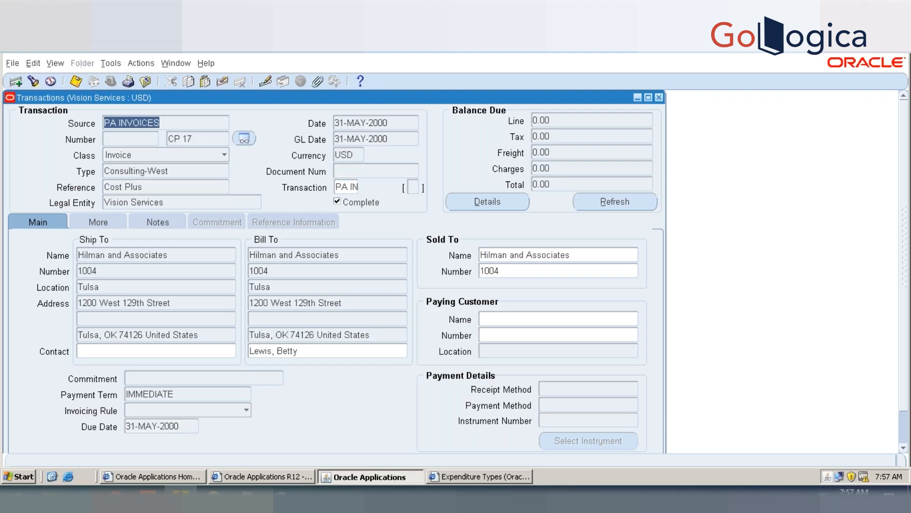
{"action": "key", "text": "Down"}
{"action": "key", "text": "Down"}
{"action": "key", "text": "Down"}
{"action": "key", "text": "Down"}
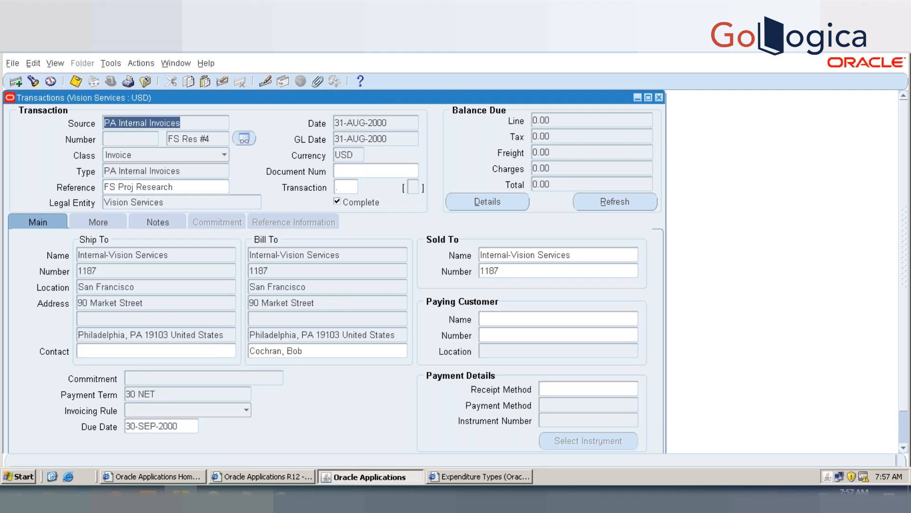
{"action": "key", "text": "Down"}
{"action": "key", "text": "Down"}
{"action": "key", "text": "Down"}
{"action": "key", "text": "Down"}
{"action": "key", "text": "Down"}
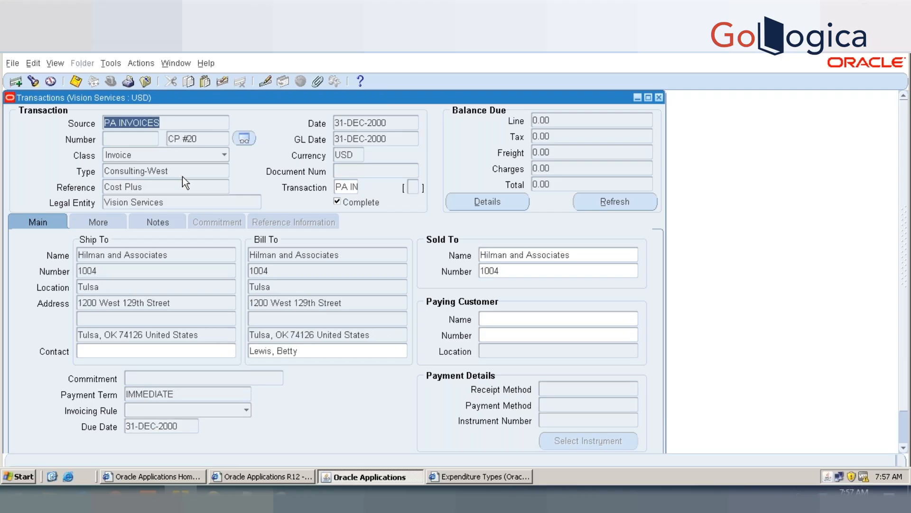
{"action": "left_click", "coordinate": [52, 64]}
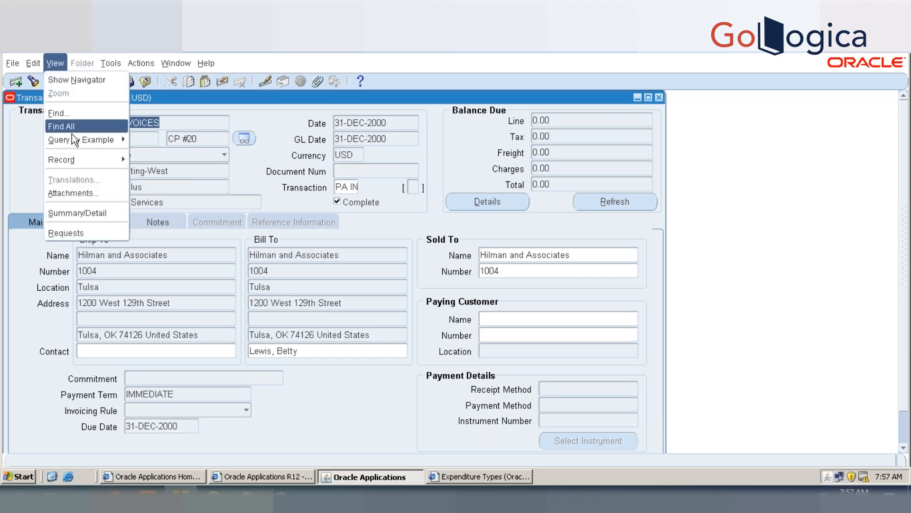
{"action": "mouse_move", "coordinate": [76, 161]}
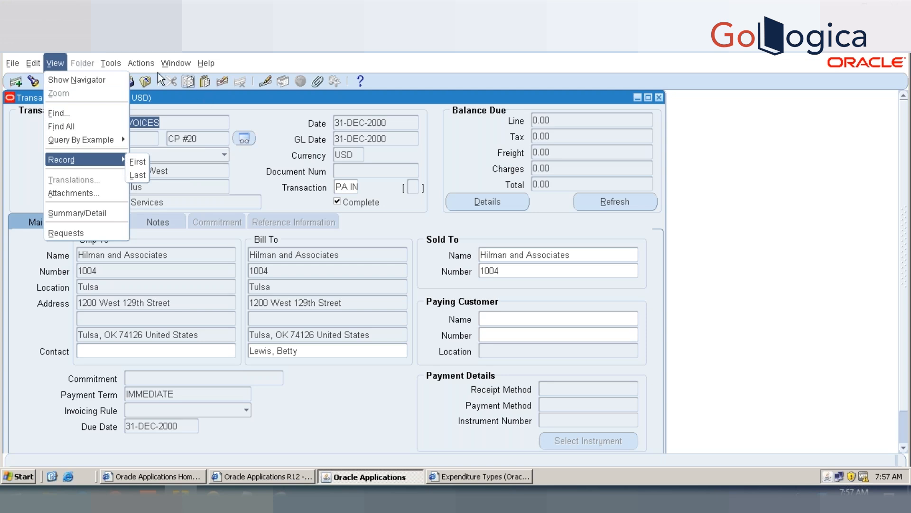
{"action": "left_click", "coordinate": [149, 63]}
{"action": "left_click", "coordinate": [149, 63]}
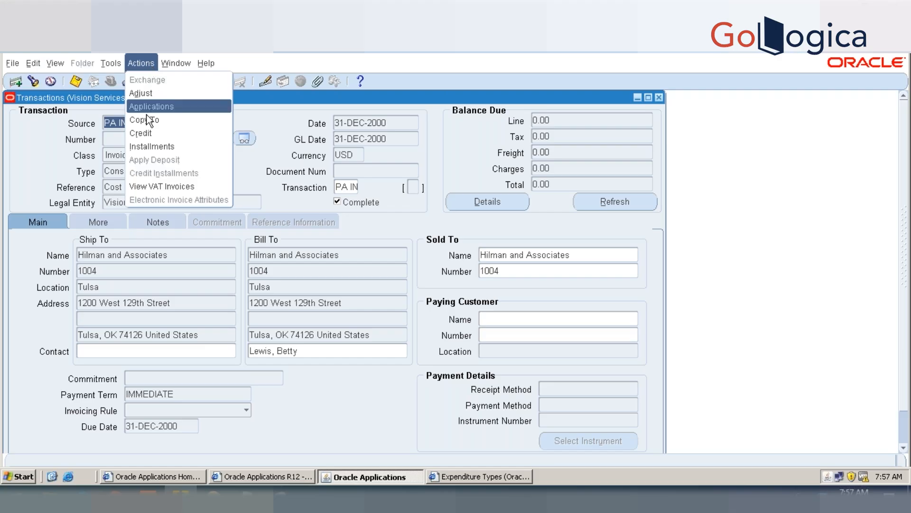
Step: Open the installments of PA invoice CP #20 and examine its activities, from the check payment through the credit memos to the invoice adjustment
{"action": "left_click", "coordinate": [151, 146]}
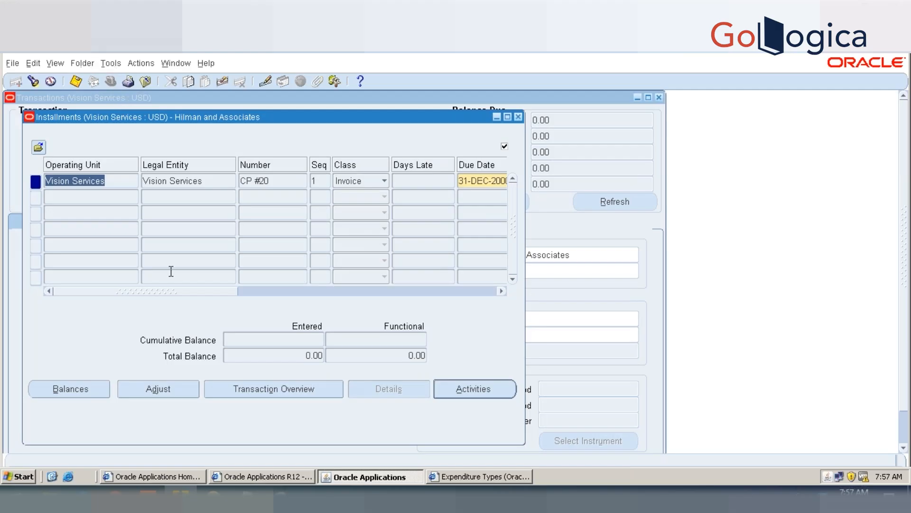
{"action": "left_click", "coordinate": [471, 389]}
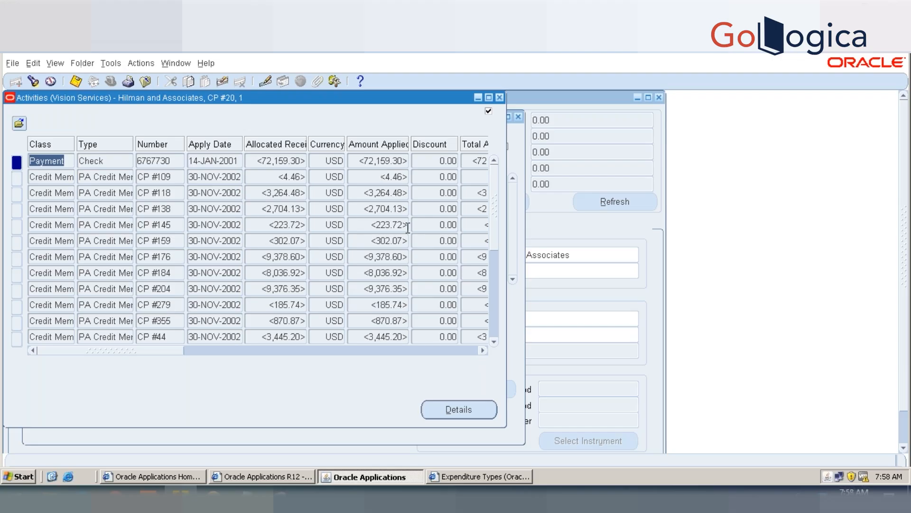
{"action": "left_click", "coordinate": [125, 161]}
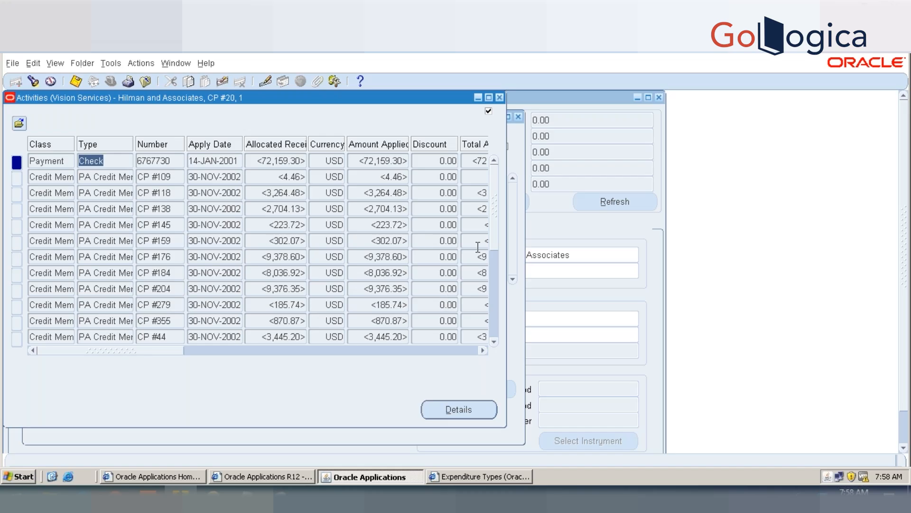
{"action": "left_click", "coordinate": [493, 267]}
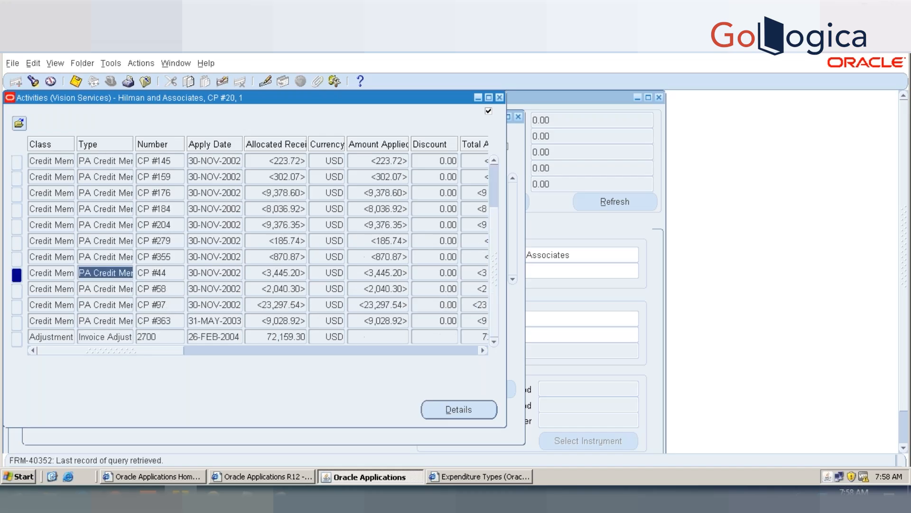
{"action": "left_click", "coordinate": [116, 338]}
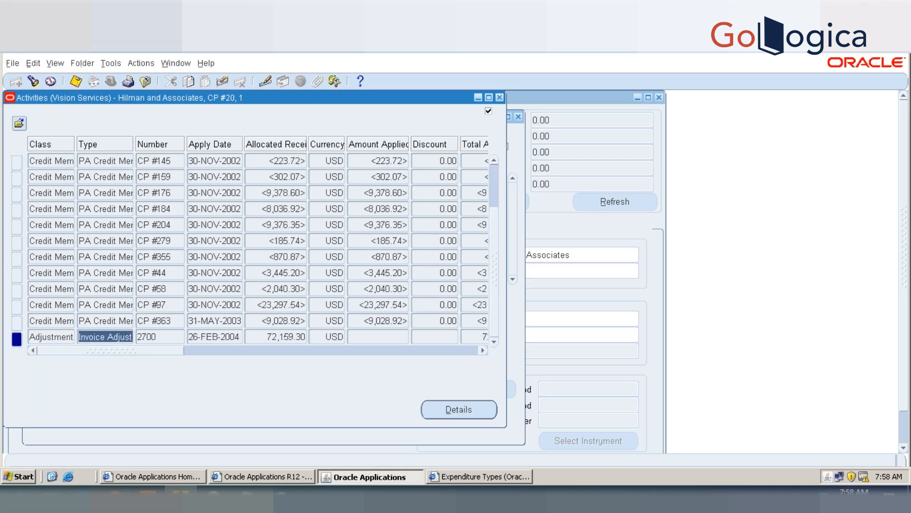
{"action": "left_click", "coordinate": [69, 337]}
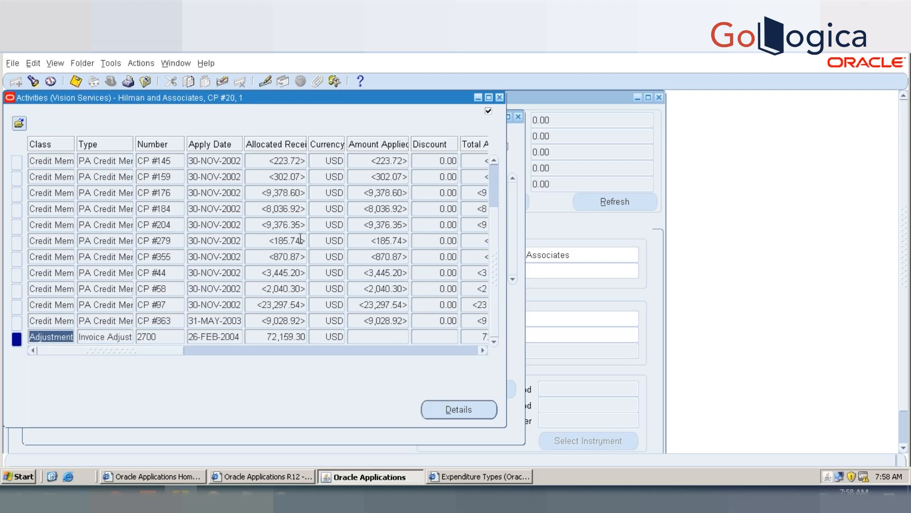
{"action": "left_click", "coordinate": [113, 64]}
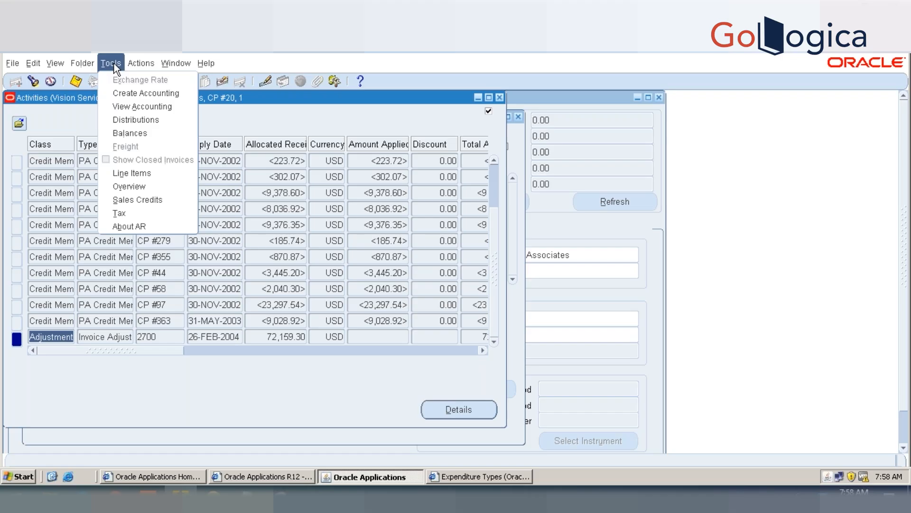
{"action": "left_click", "coordinate": [501, 99]}
{"action": "left_click", "coordinate": [500, 98]}
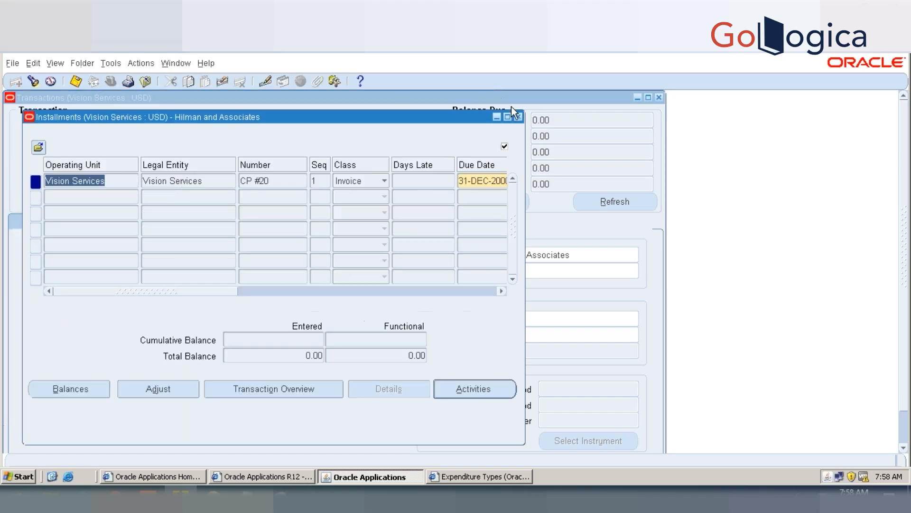
{"action": "left_click", "coordinate": [518, 116]}
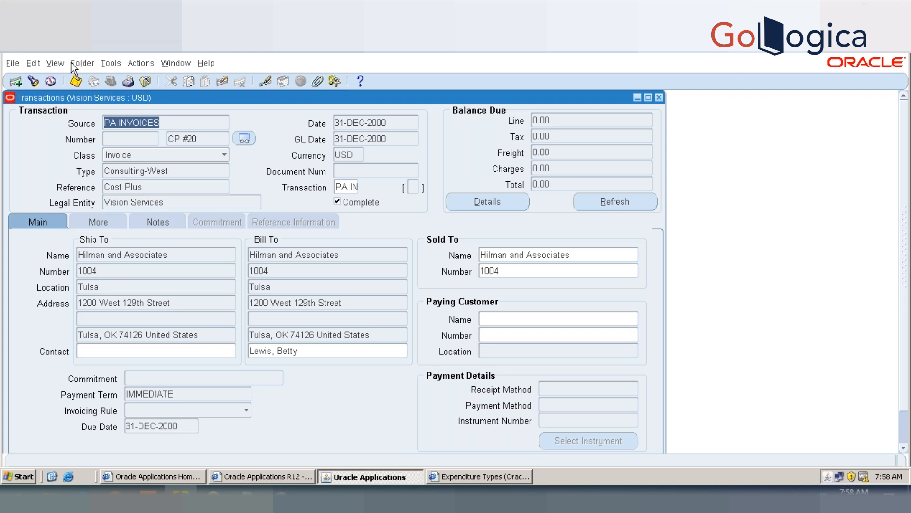
Step: Jump to the last record of the transactions retrieved for the PA INVOICES source
{"action": "left_click", "coordinate": [56, 62]}
{"action": "mouse_move", "coordinate": [81, 160]}
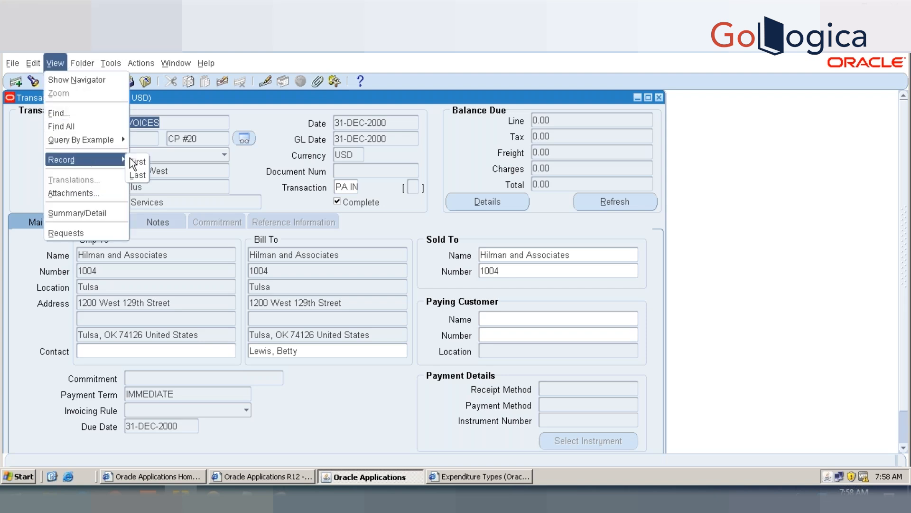
{"action": "left_click", "coordinate": [137, 175]}
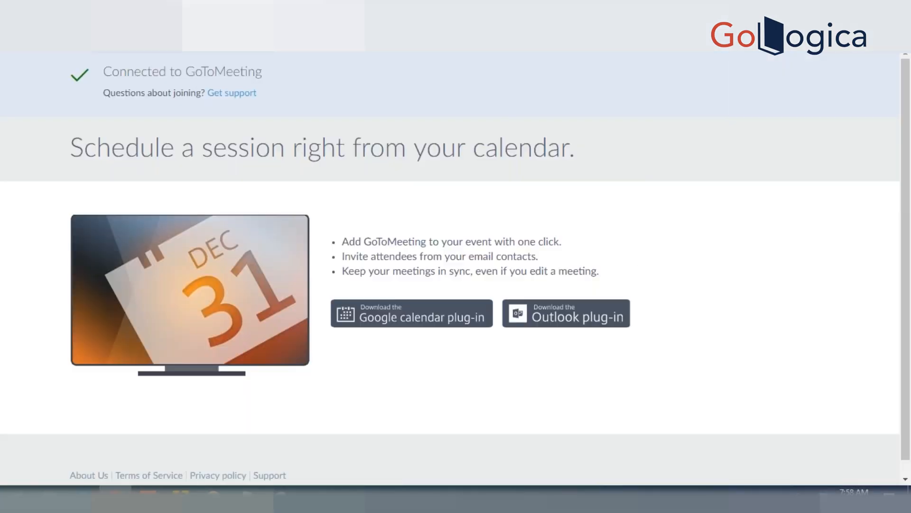
Step: Switch to the web browser, search Google for "prc tieback invoices from receivables" and read the Oracle Projects Help topic on that process
{"action": "type", "text": "GOOG"}
{"action": "key", "text": "Return"}
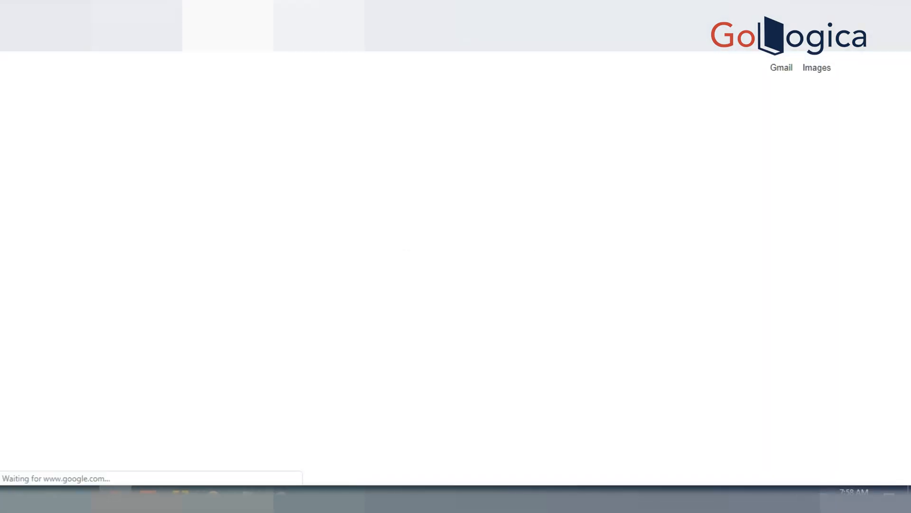
{"action": "type", "text": "prc intera"}
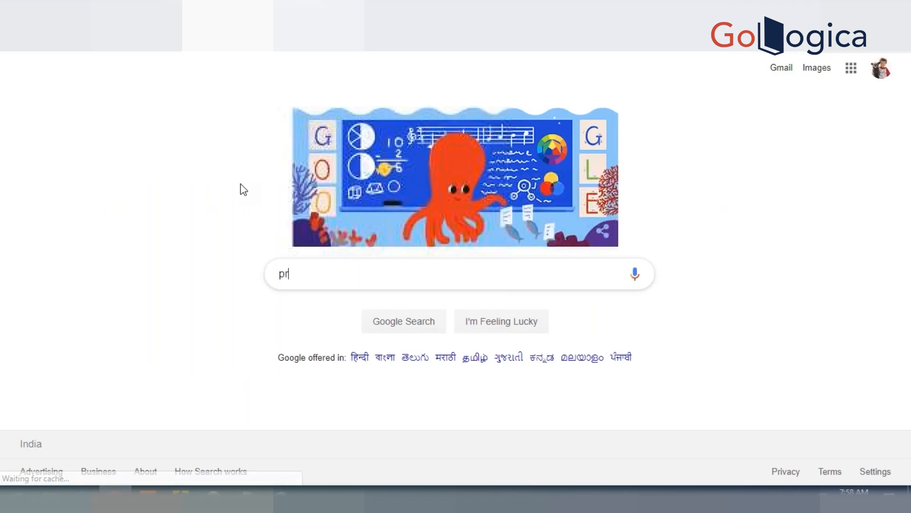
{"action": "key", "text": "BackSpace"}
{"action": "key", "text": "BackSpace"}
{"action": "key", "text": "BackSpace"}
{"action": "key", "text": "BackSpace"}
{"action": "key", "text": "BackSpace"}
{"action": "key", "text": "BackSpace"}
{"action": "type", "text": "tice"}
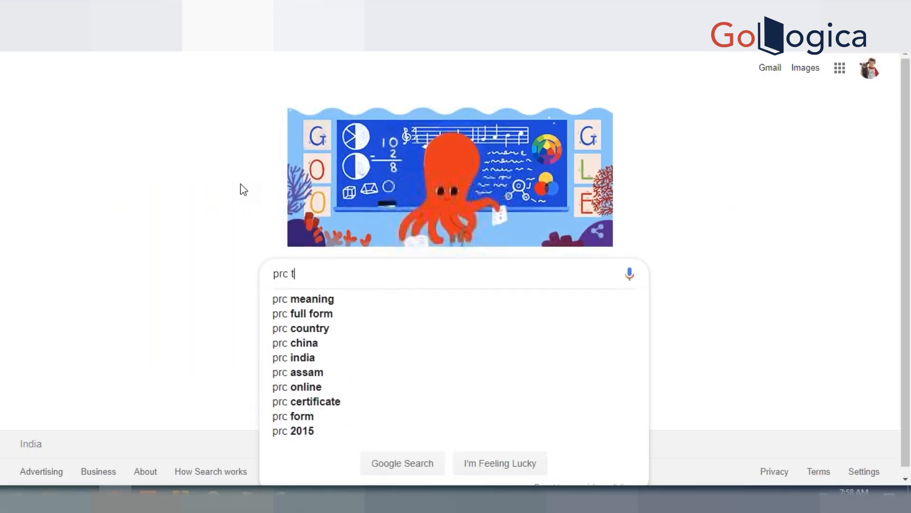
{"action": "key", "text": "BackSpace"}
{"action": "key", "text": "BackSpace"}
{"action": "type", "text": "eback"}
{"action": "type", "text": "in"}
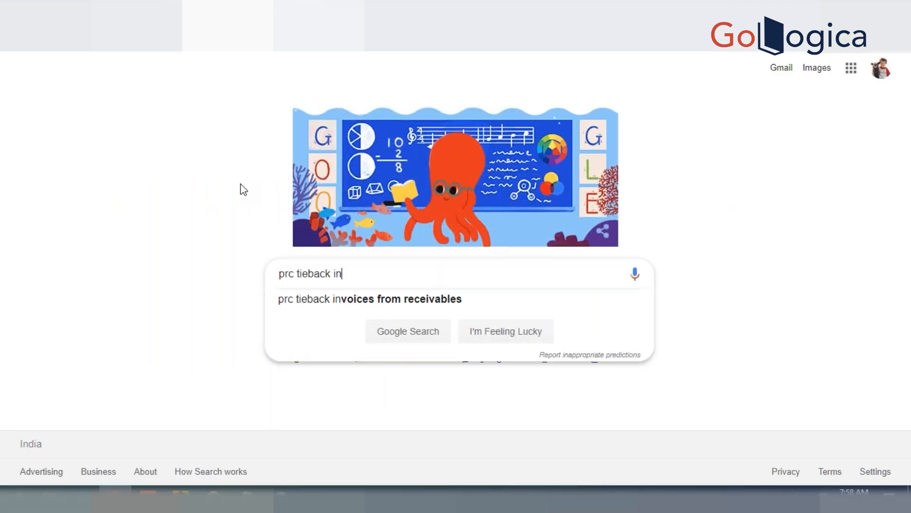
{"action": "key", "text": "Down"}
{"action": "key", "text": "Return"}
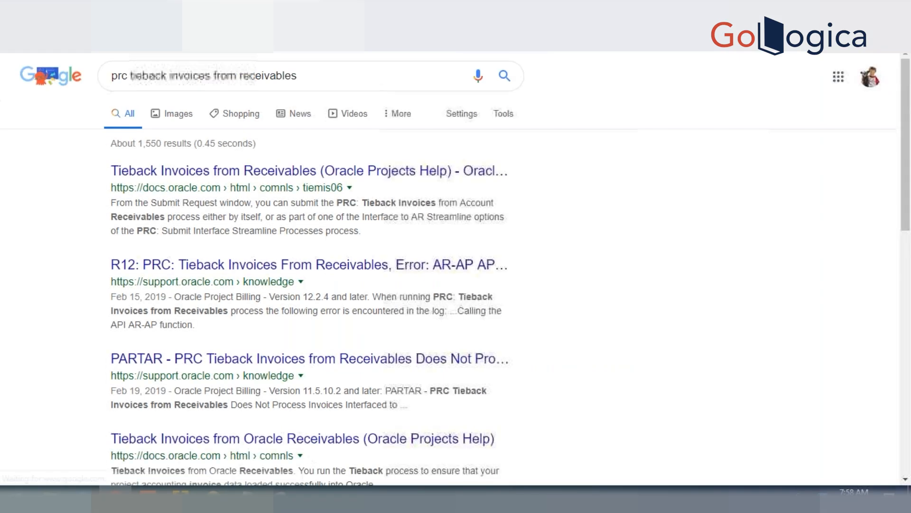
{"action": "left_click", "coordinate": [225, 179]}
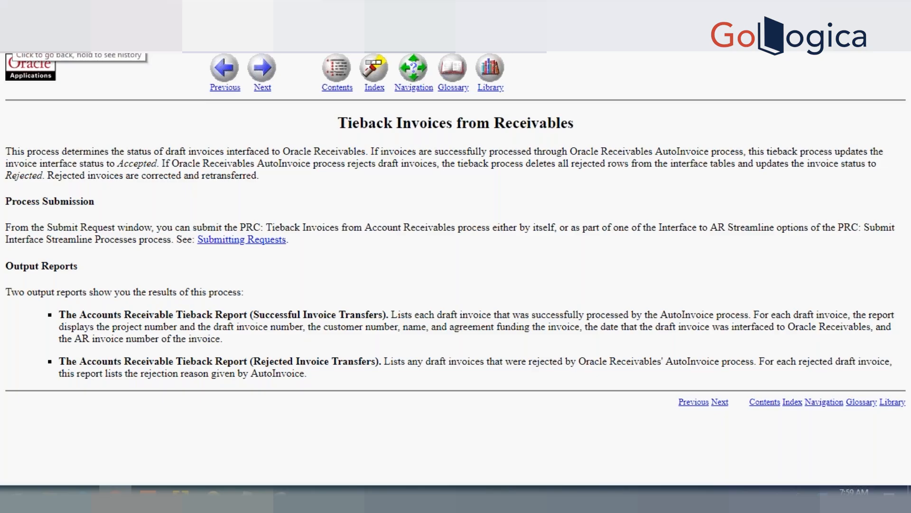
Step: Open the My Oracle Support document on the R12 Tieback Invoices AR-AP API error from the search results and read its symptoms and reproduction steps
{"action": "left_click", "coordinate": [10, 42]}
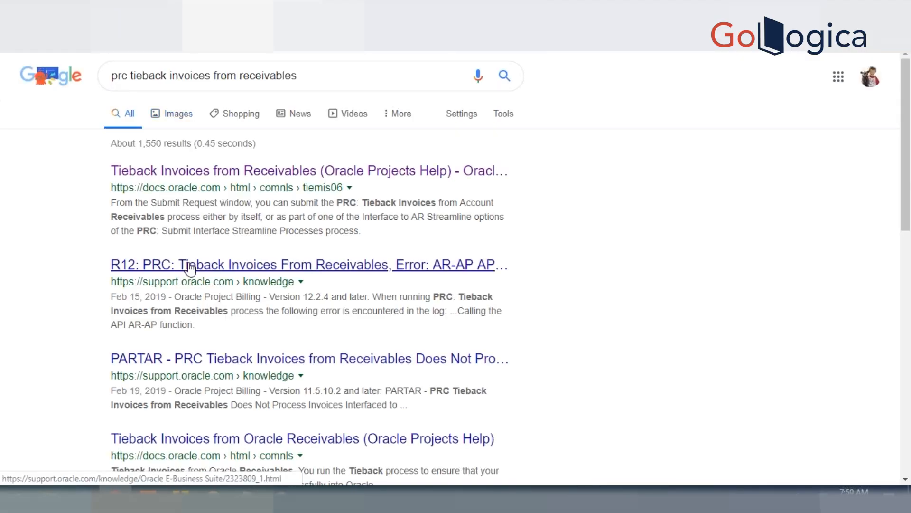
{"action": "right_click", "coordinate": [190, 268]}
{"action": "left_click", "coordinate": [217, 270]}
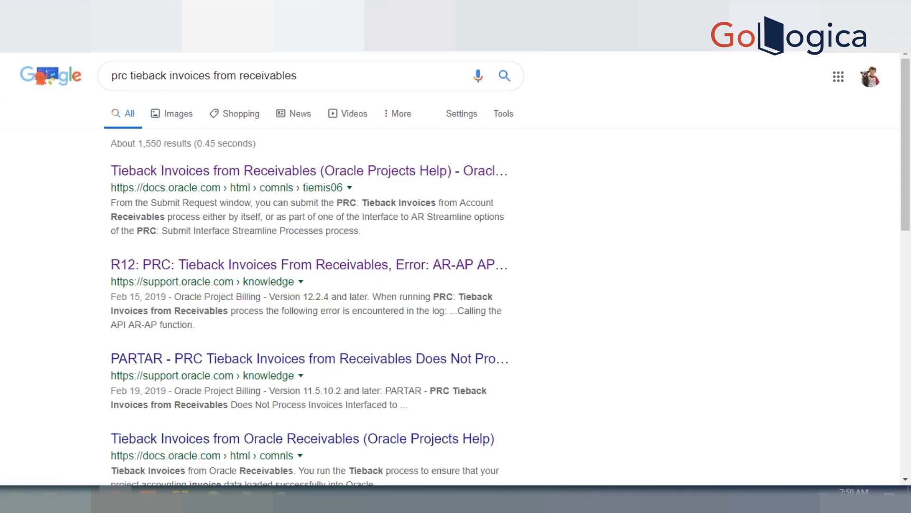
{"action": "left_click", "coordinate": [408, 10]}
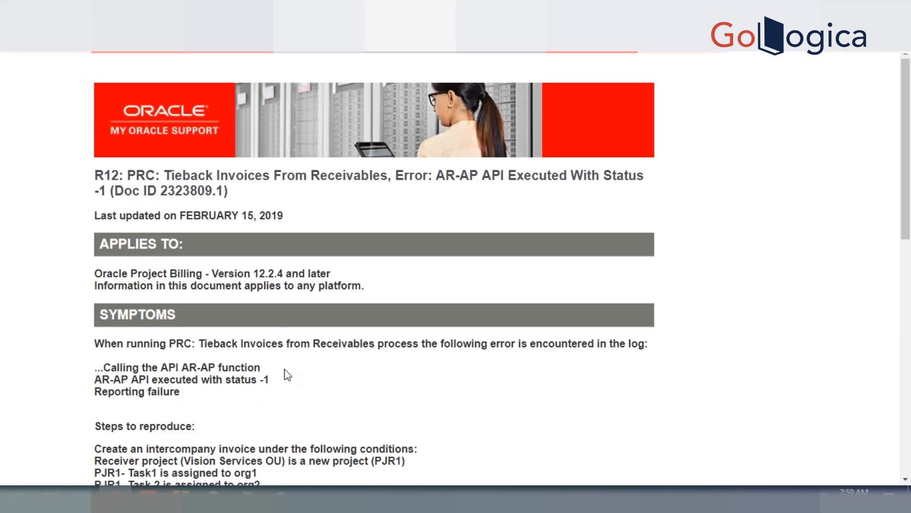
{"action": "scroll", "coordinate": [287, 375], "scroll_direction": "down", "scroll_amount": 6}
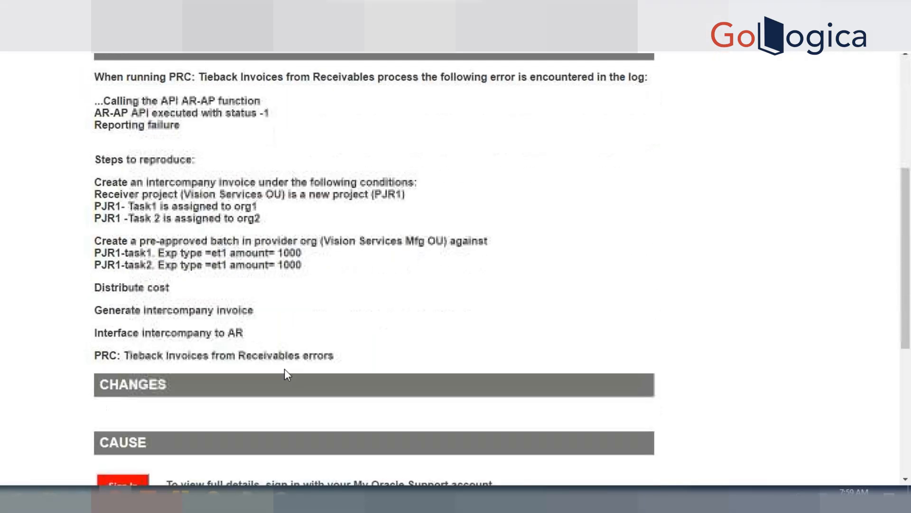
{"action": "scroll", "coordinate": [287, 375], "scroll_direction": "down", "scroll_amount": 2}
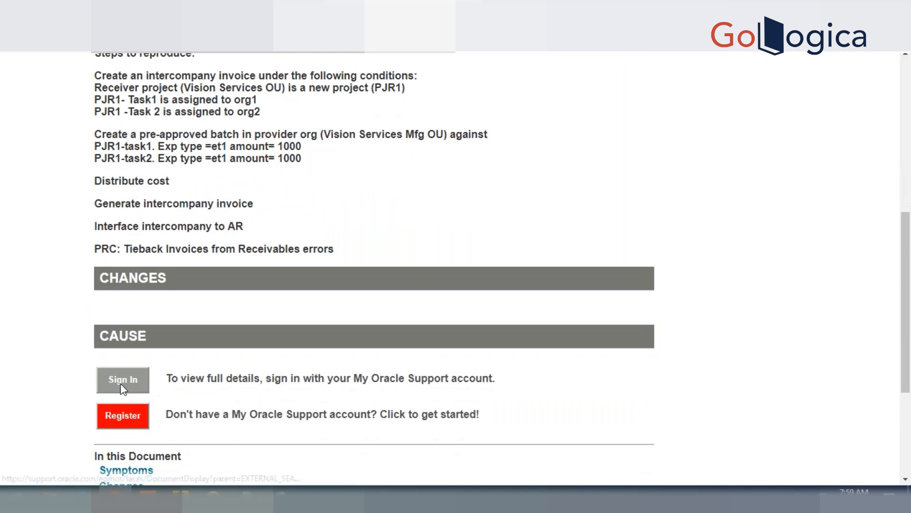
Step: Open the Oracle account sign-in page for the support document's full details, and switch back to the transactions in Oracle Applications
{"action": "left_click", "coordinate": [123, 386]}
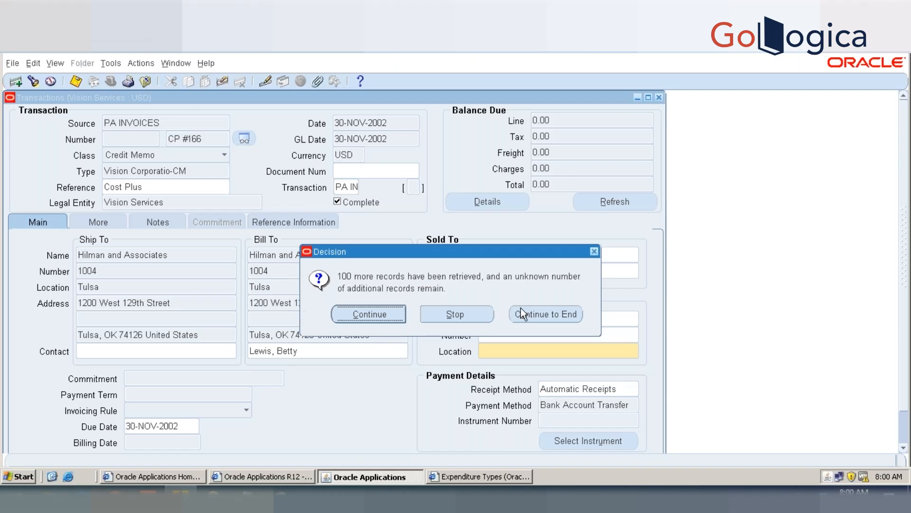
{"action": "left_click", "coordinate": [522, 314]}
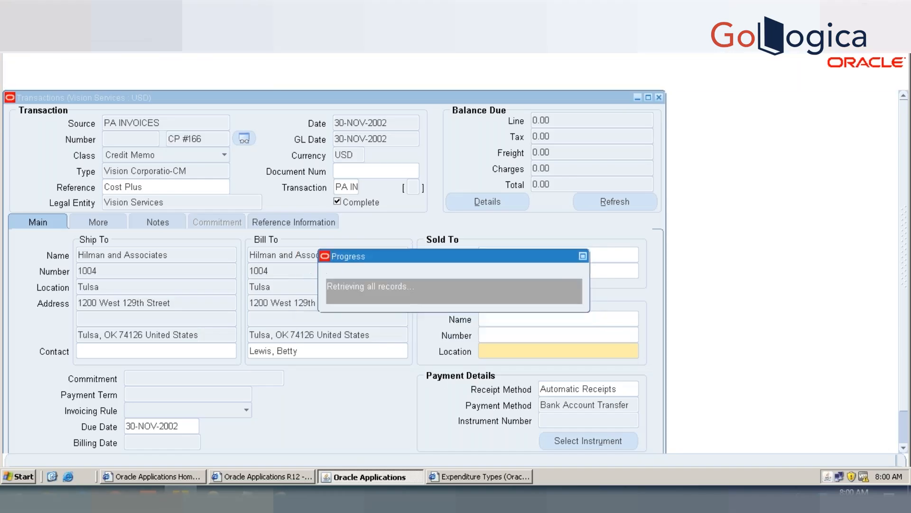
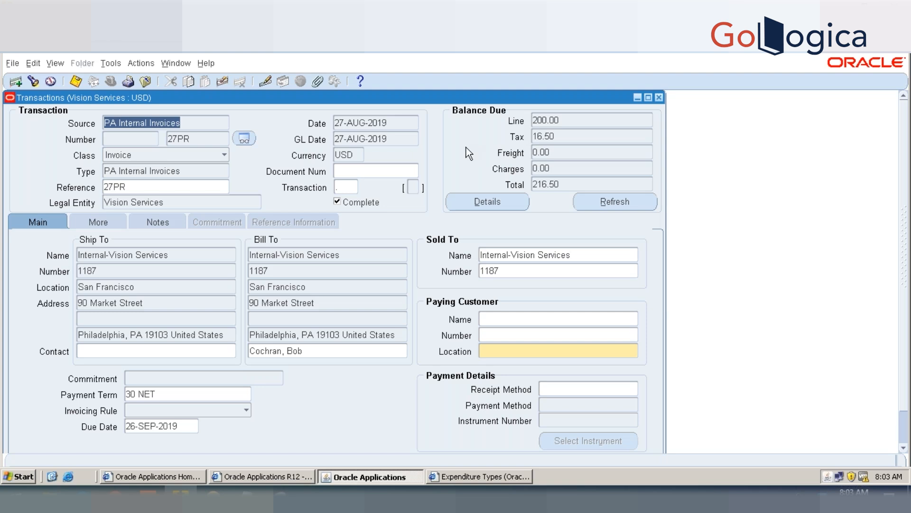
Step: Move to the PA INVOICES transaction GS#51 and view its Invoice Transaction Flexfield details, including project and agreement number
{"action": "key", "text": "Down"}
{"action": "key", "text": "Down"}
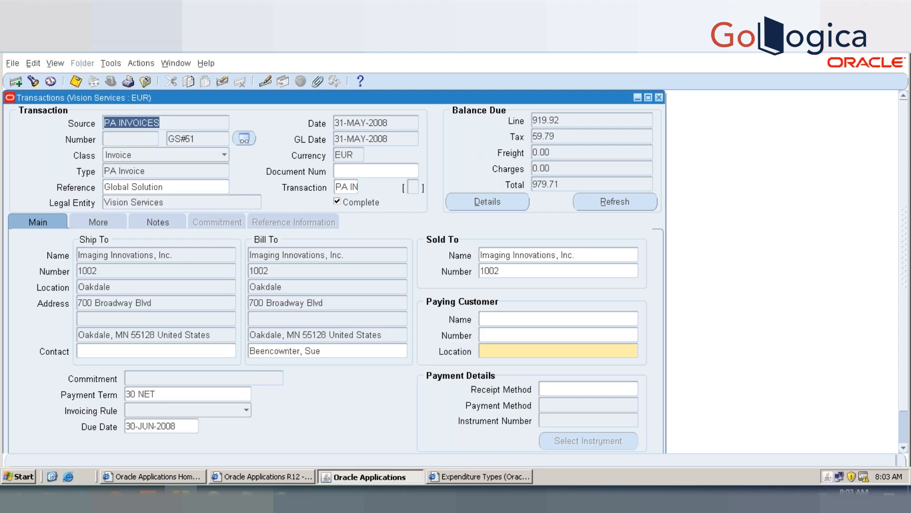
{"action": "left_click", "coordinate": [342, 186]}
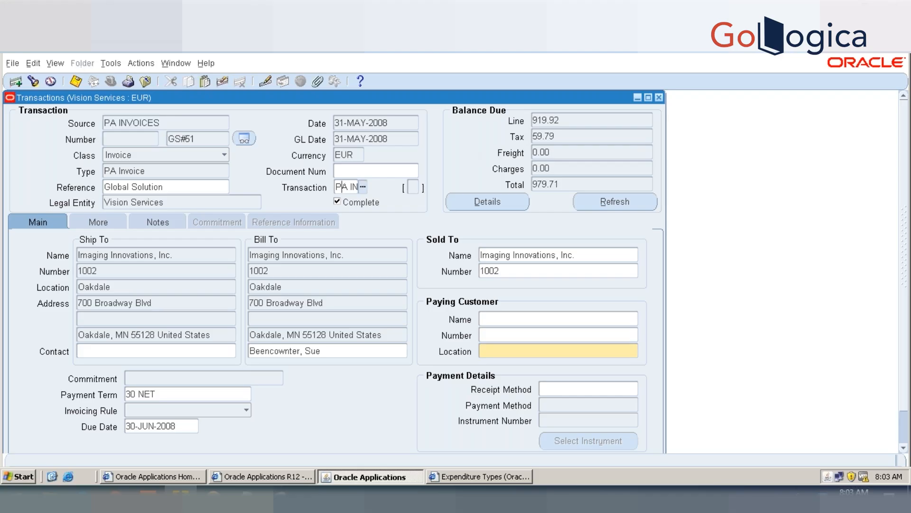
{"action": "left_click", "coordinate": [363, 188]}
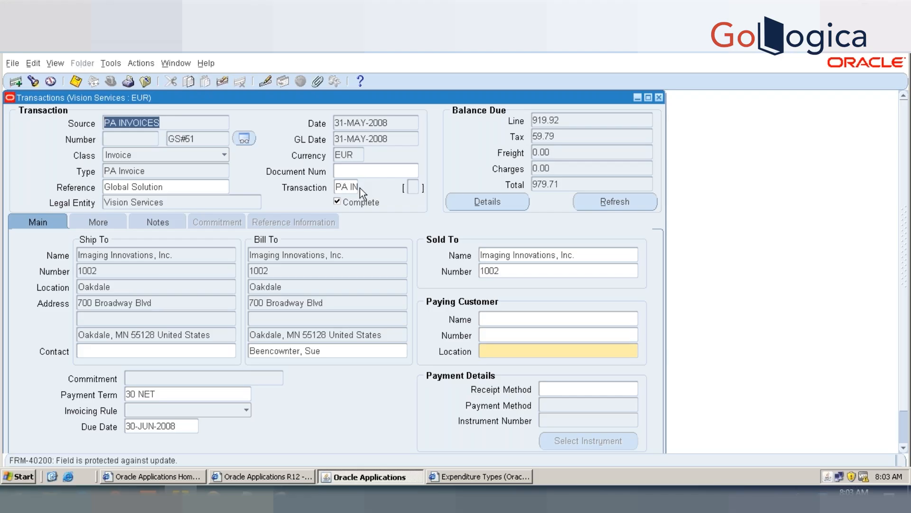
{"action": "left_click", "coordinate": [340, 186]}
{"action": "key", "text": "Tab"}
{"action": "key", "text": "Tab"}
{"action": "key", "text": "Tab"}
{"action": "key", "text": "Tab"}
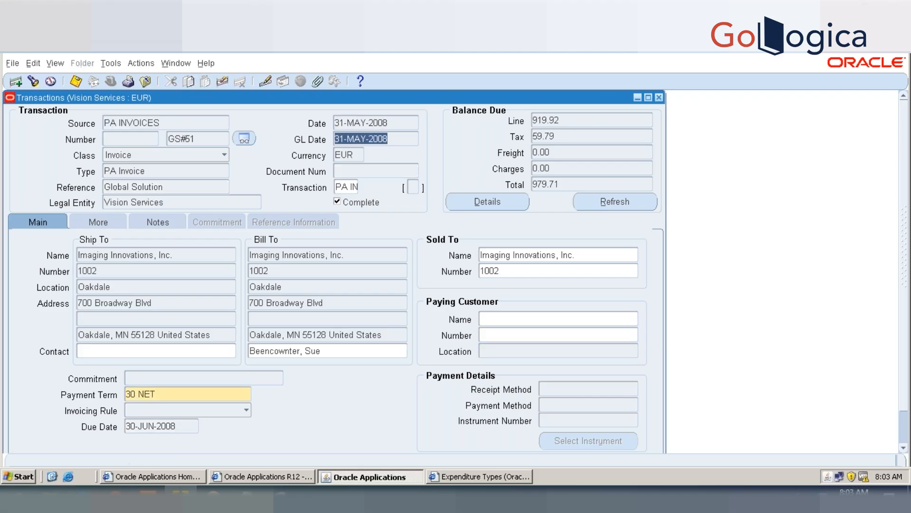
{"action": "key", "text": "Tab"}
{"action": "key", "text": "Tab"}
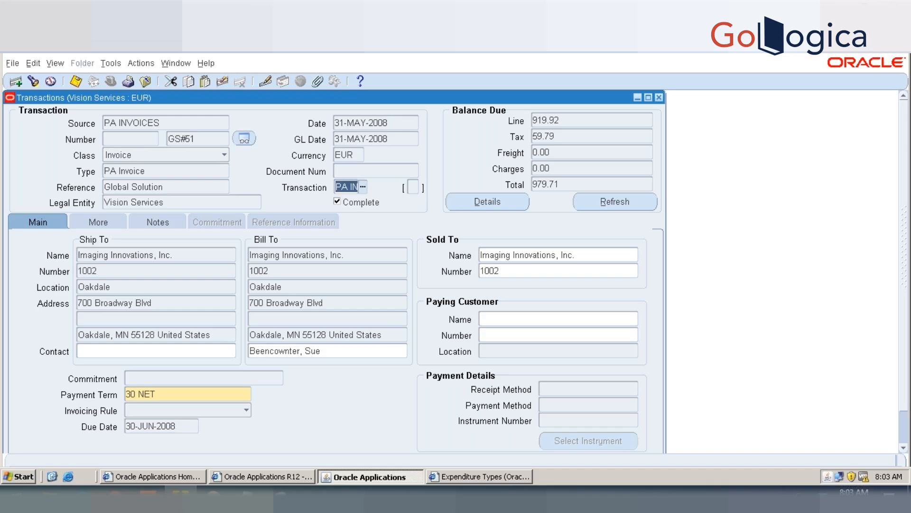
{"action": "left_click", "coordinate": [362, 188]}
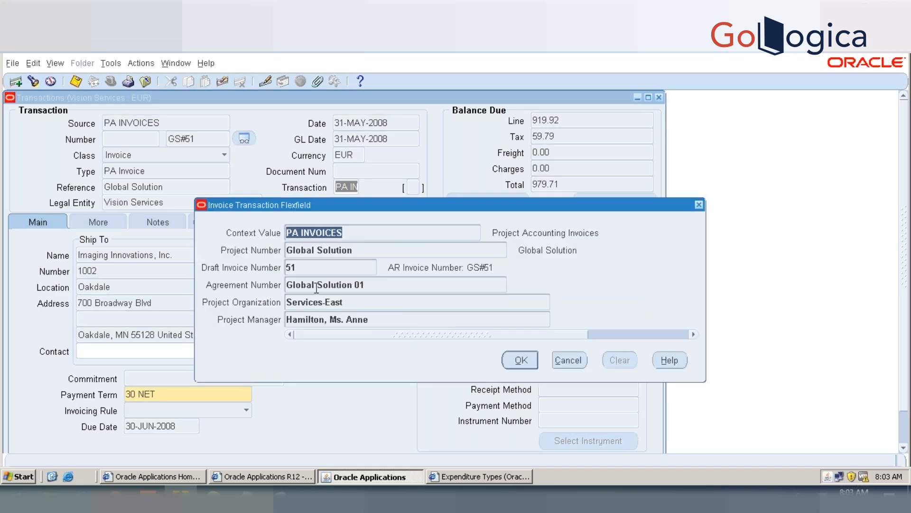
{"action": "key", "text": "Tab"}
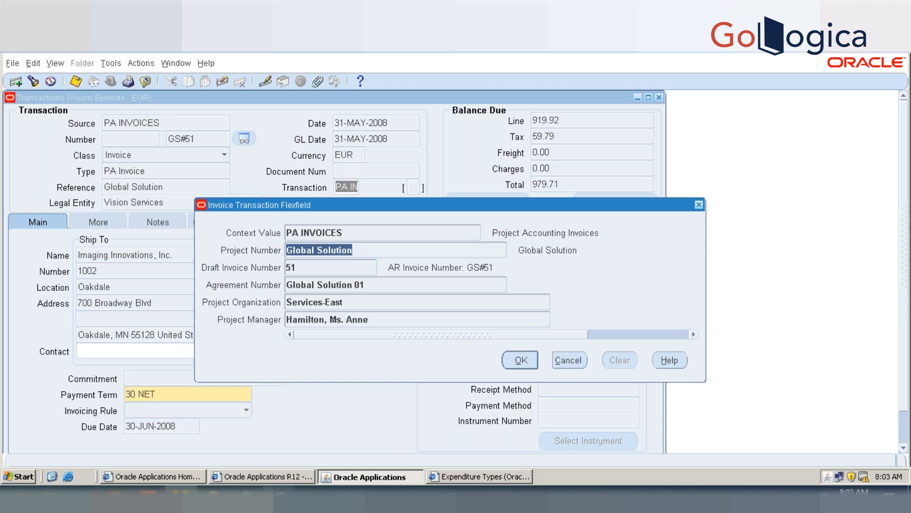
Step: Capture the Invoice Transaction Flexfield over the Transactions form with the Snipping Tool, return to Oracle Applications and close the flexfield
{"action": "left_click", "coordinate": [279, 497]}
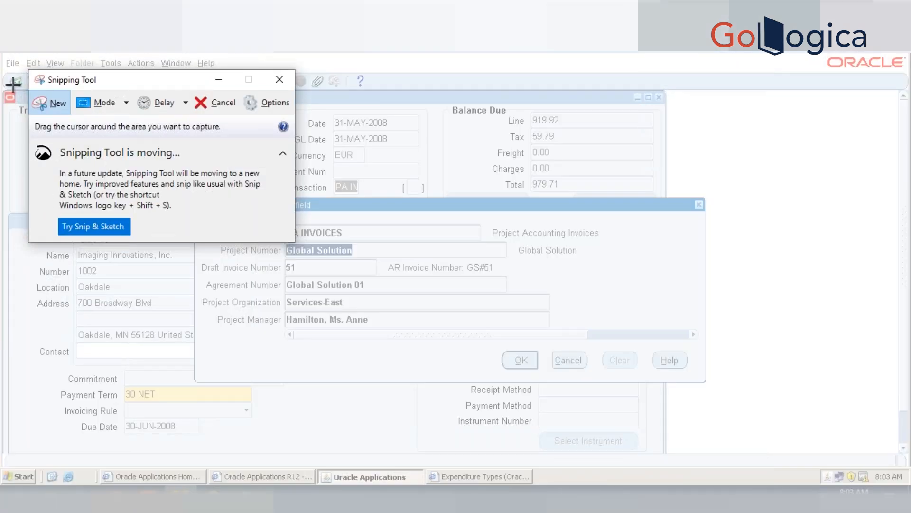
{"action": "left_click_drag", "start_coordinate": [9, 82], "coordinate": [710, 456]}
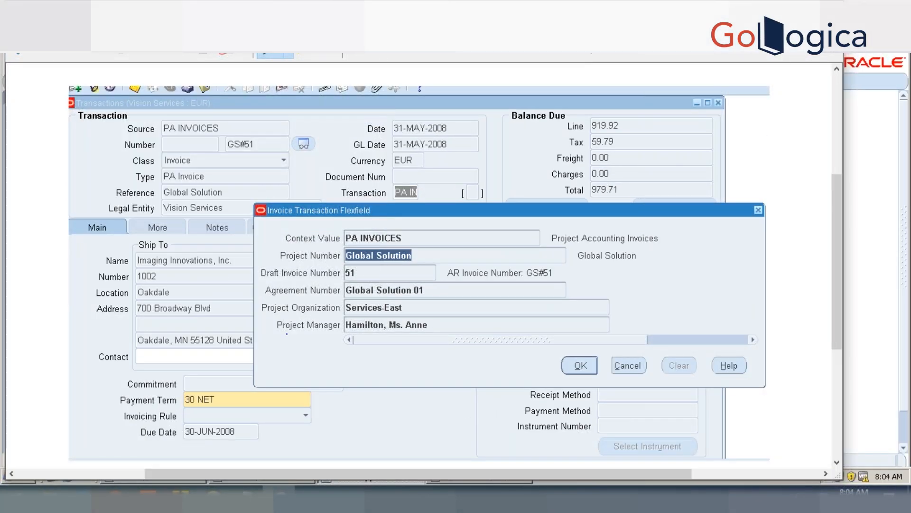
{"action": "left_click", "coordinate": [181, 497]}
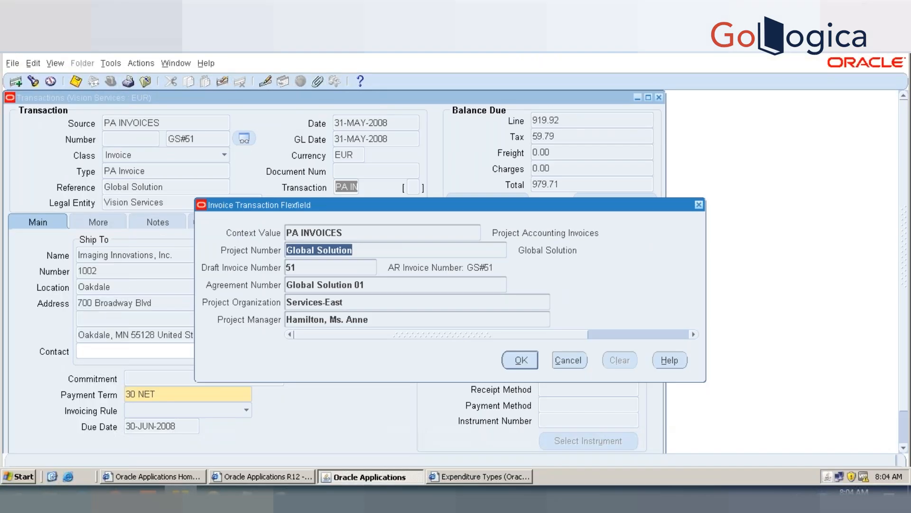
{"action": "left_click", "coordinate": [370, 250]}
{"action": "left_click_drag", "start_coordinate": [370, 251], "coordinate": [246, 243]}
{"action": "left_click", "coordinate": [522, 361]}
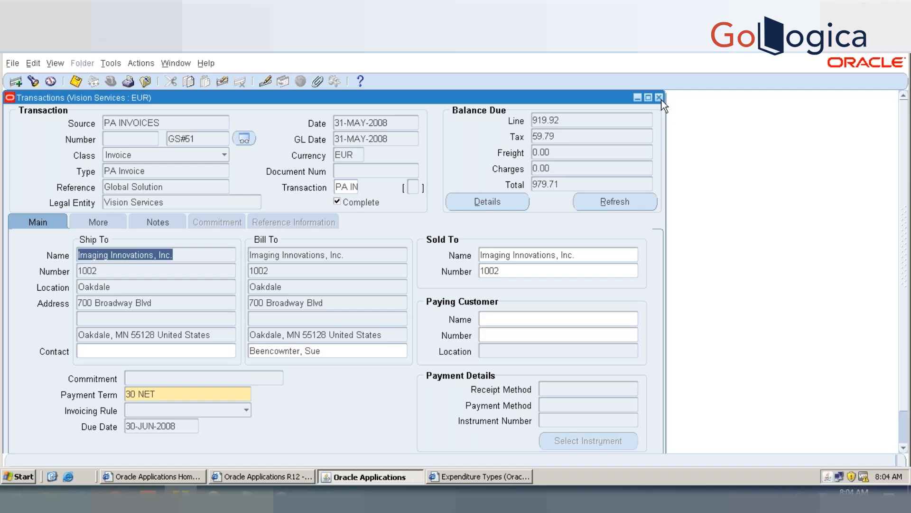
Step: View the installments of invoice GS#51 and the activities recorded against its installment, and return to the transaction
{"action": "left_click", "coordinate": [112, 64]}
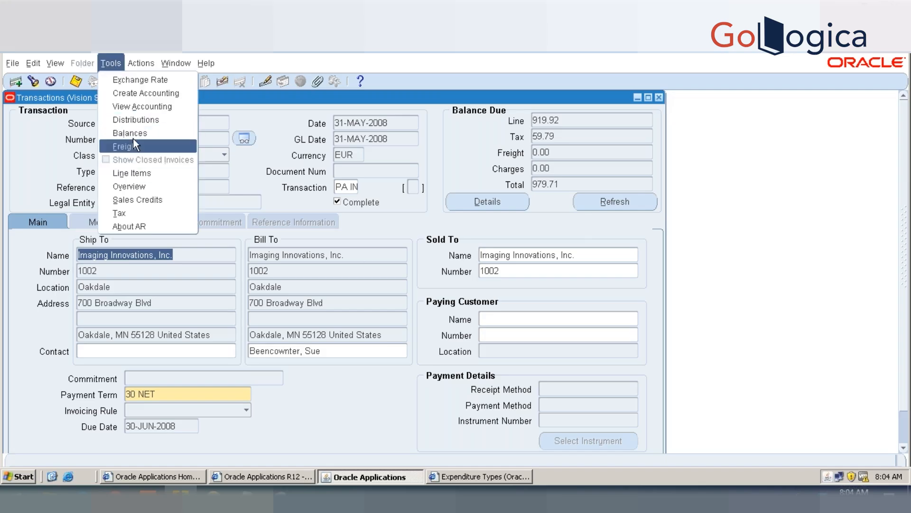
{"action": "left_click", "coordinate": [659, 100]}
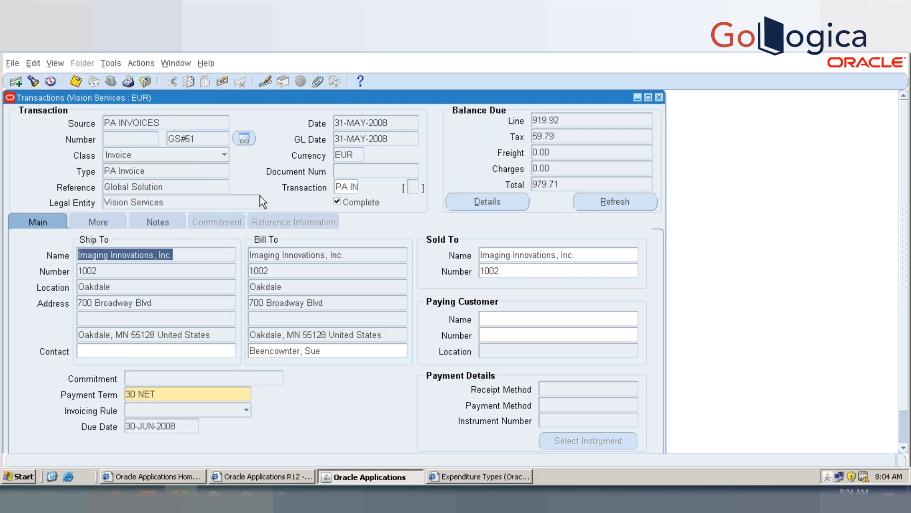
{"action": "left_click", "coordinate": [111, 63]}
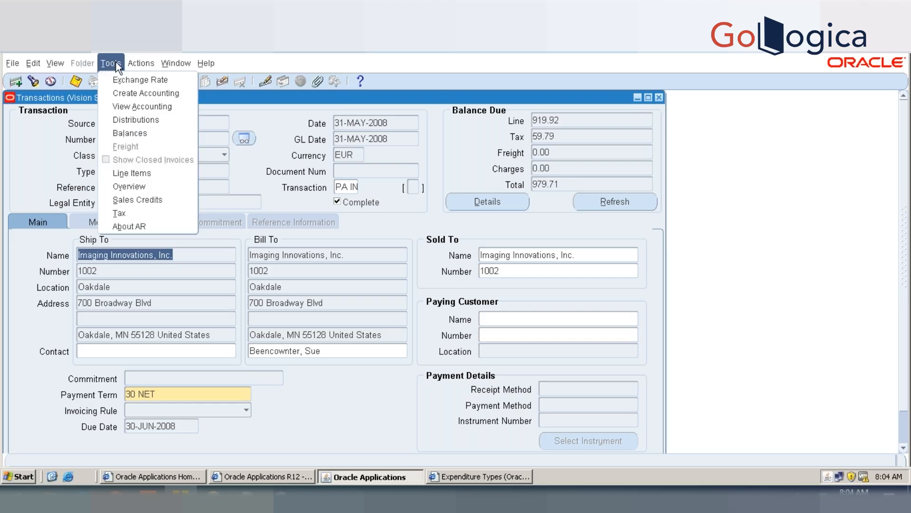
{"action": "left_click", "coordinate": [136, 65]}
{"action": "left_click", "coordinate": [146, 144]}
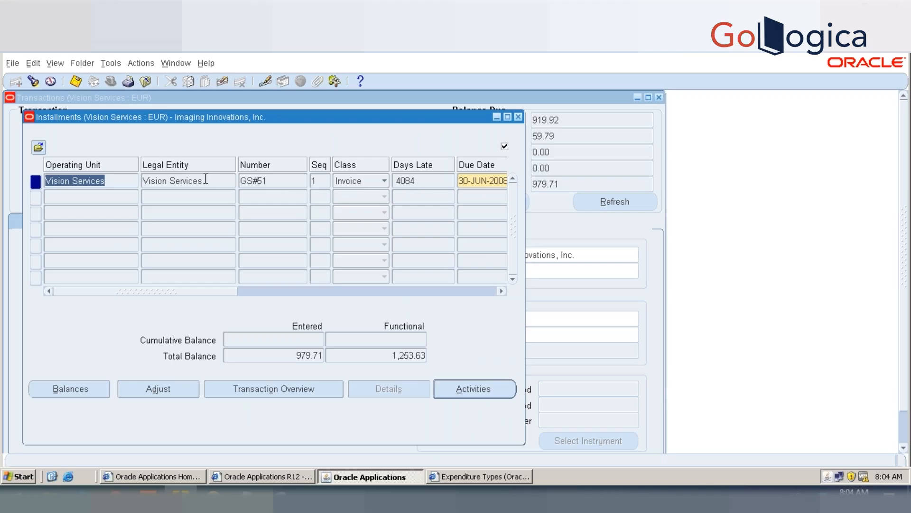
{"action": "left_click", "coordinate": [485, 393]}
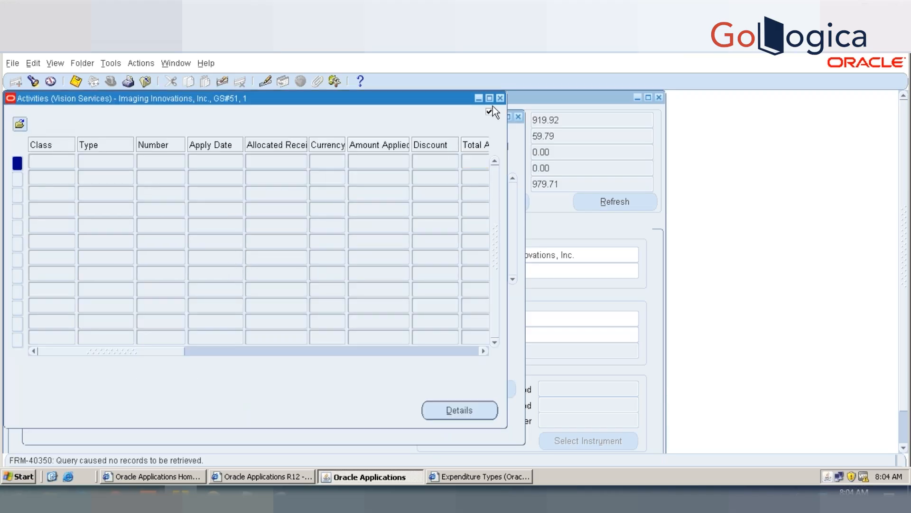
{"action": "left_click", "coordinate": [500, 98]}
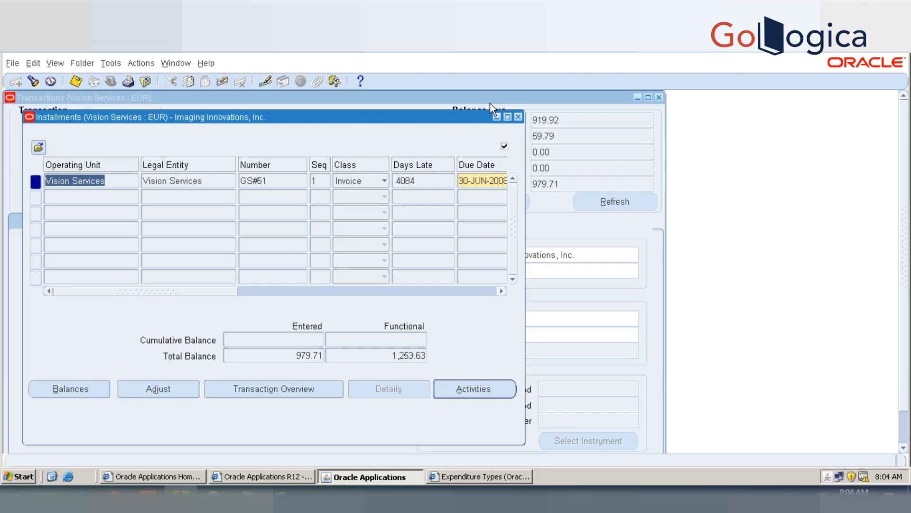
{"action": "left_click", "coordinate": [519, 117]}
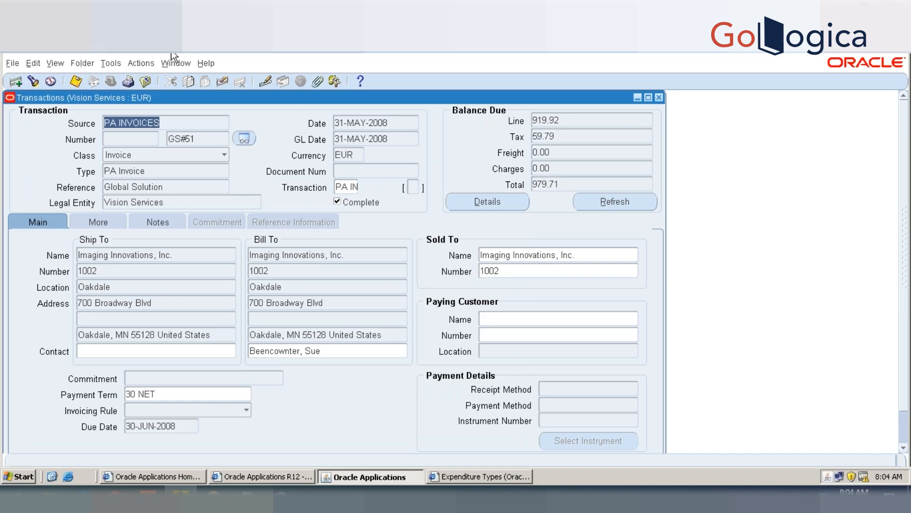
Step: Start a credit transaction against invoice GS#51, leaving the credit memo's batch as None
{"action": "left_click", "coordinate": [113, 62]}
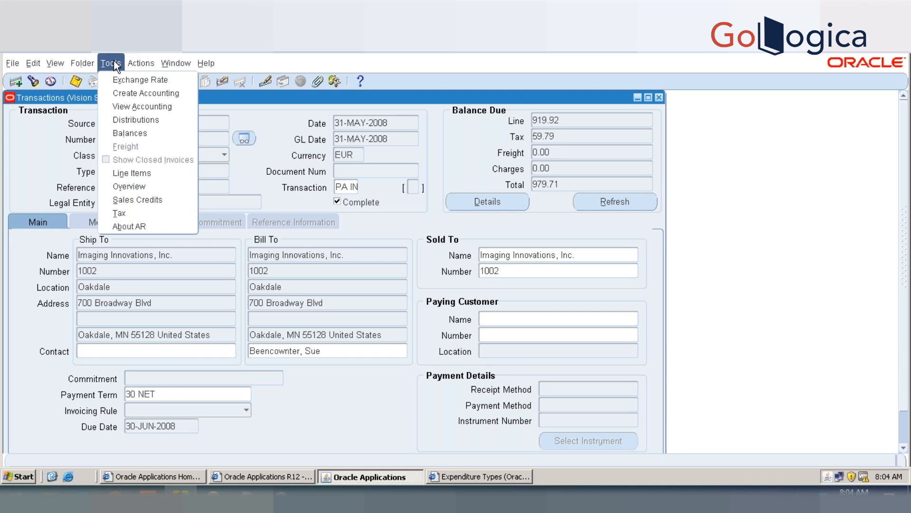
{"action": "mouse_move", "coordinate": [131, 62]}
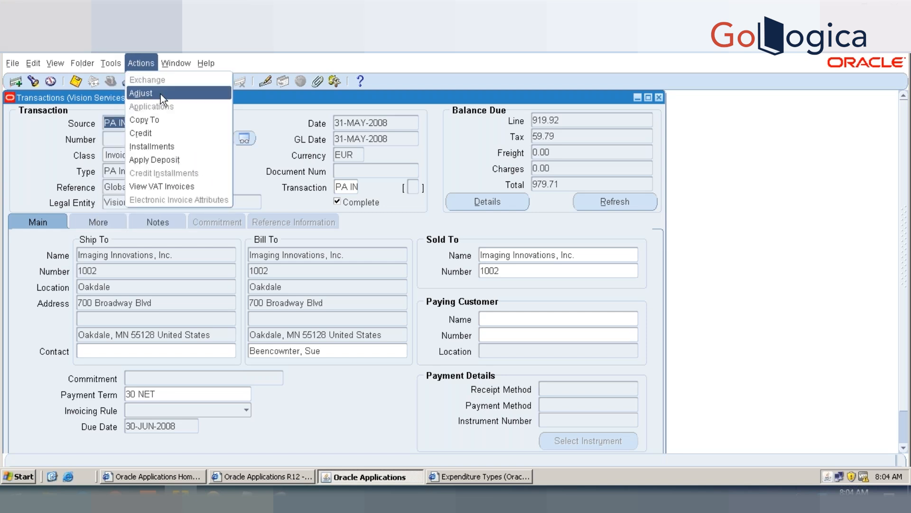
{"action": "left_click", "coordinate": [143, 133]}
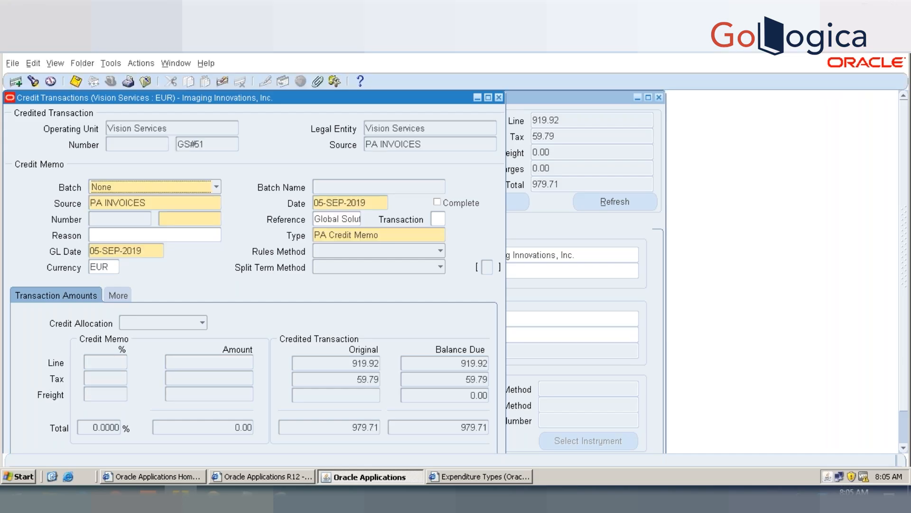
{"action": "left_click", "coordinate": [163, 192]}
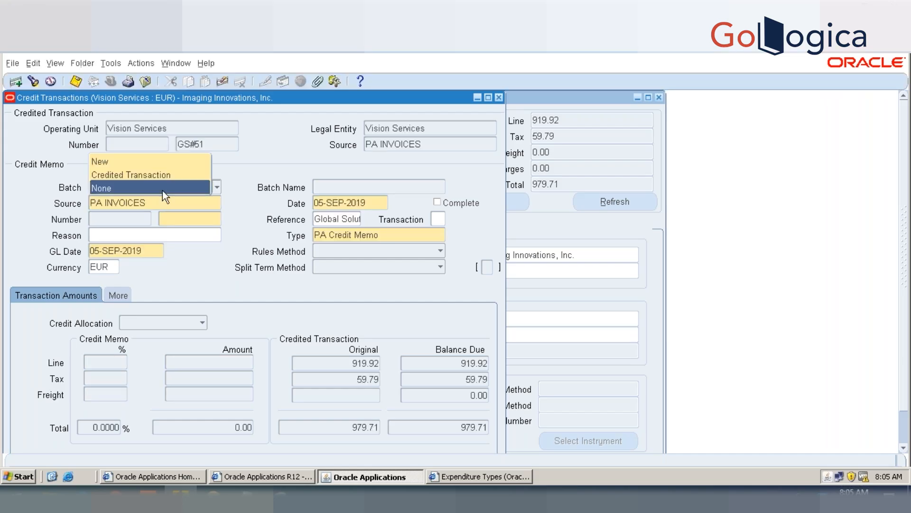
{"action": "left_click", "coordinate": [162, 188]}
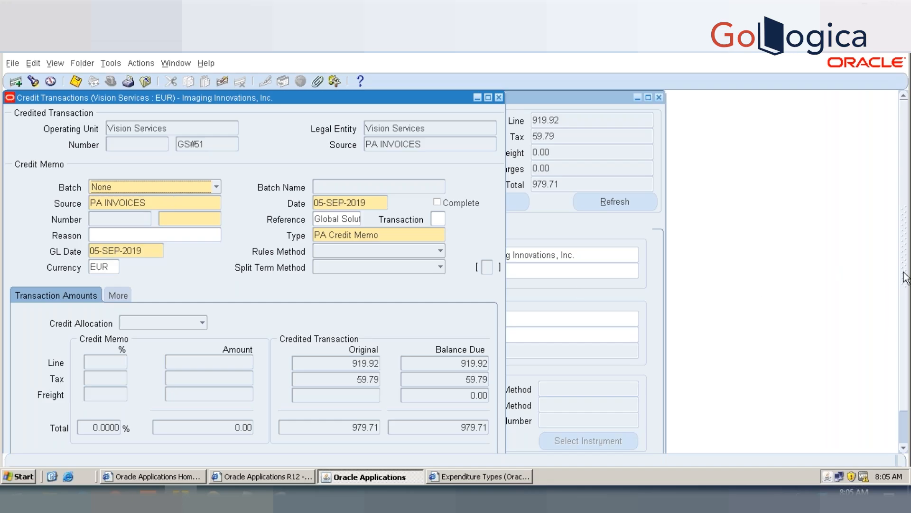
Step: Number the credit memo GS#51CM and open its credit lines
{"action": "left_click_drag", "start_coordinate": [904, 280], "coordinate": [903, 314]}
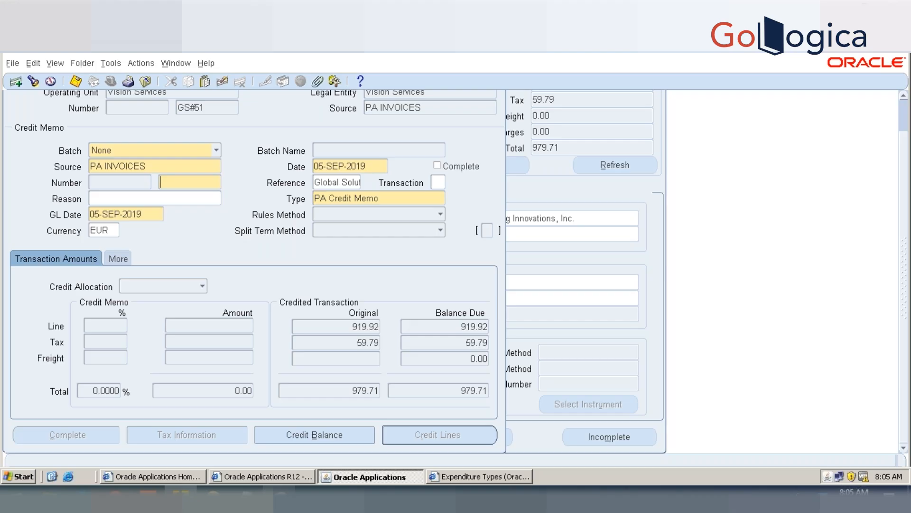
{"action": "left_click", "coordinate": [280, 495]}
{"action": "type", "text": "GS#51CM"}
{"action": "left_click", "coordinate": [346, 435]}
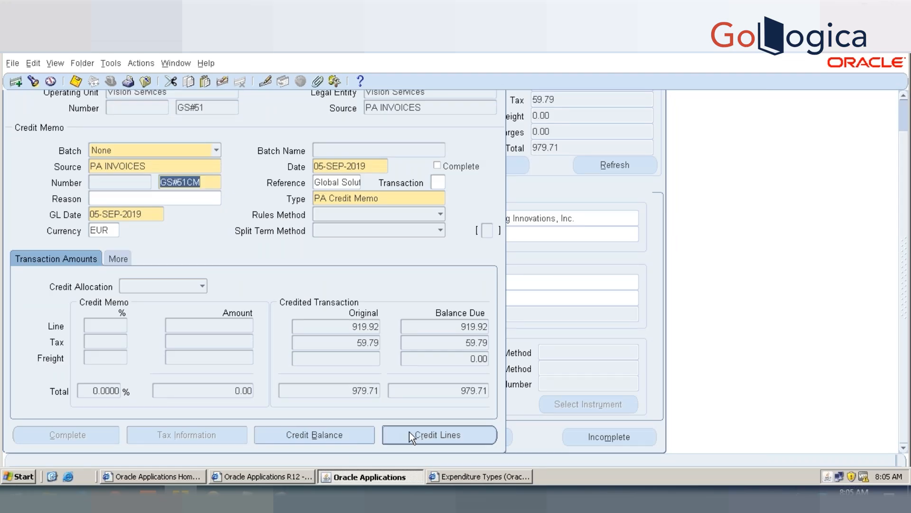
{"action": "left_click", "coordinate": [428, 435]}
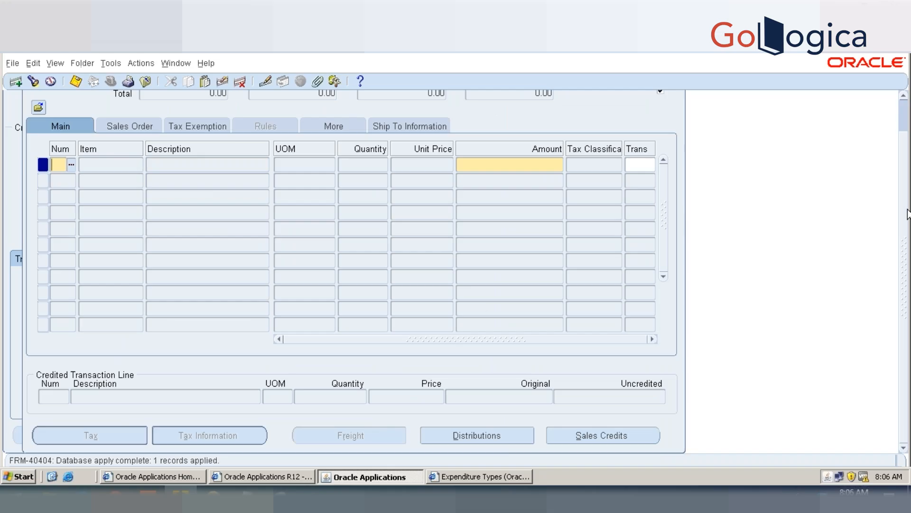
Step: Add line 1 of the credited invoice as the first line of the credit memo
{"action": "type", "text": "10"}
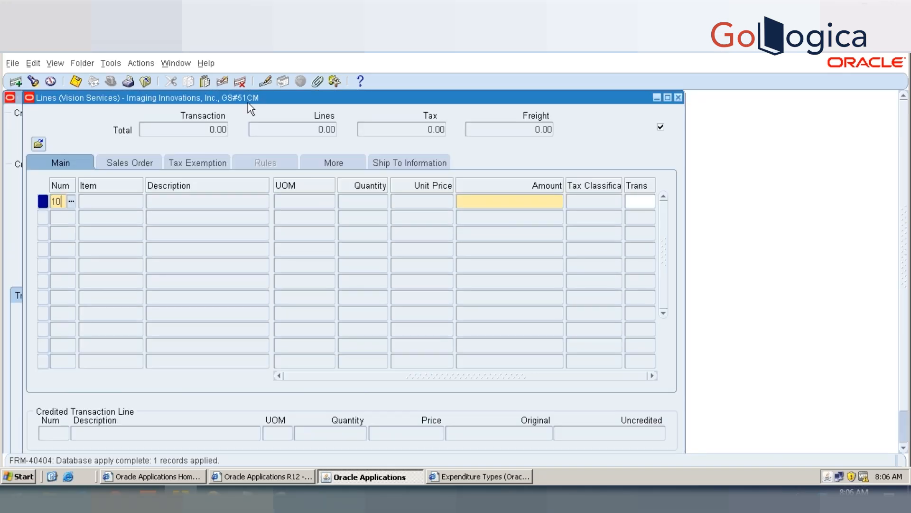
{"action": "left_click", "coordinate": [517, 212]}
{"action": "double_click", "coordinate": [274, 264]}
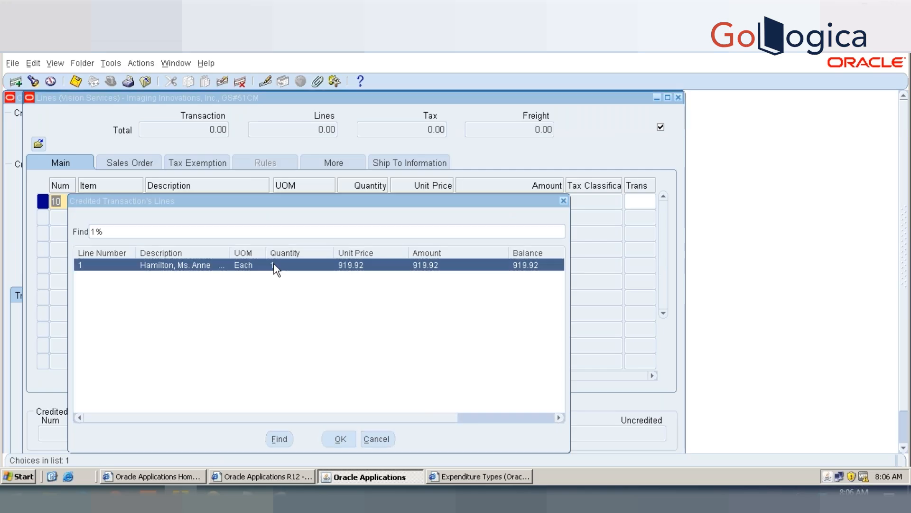
{"action": "left_click", "coordinate": [500, 200]}
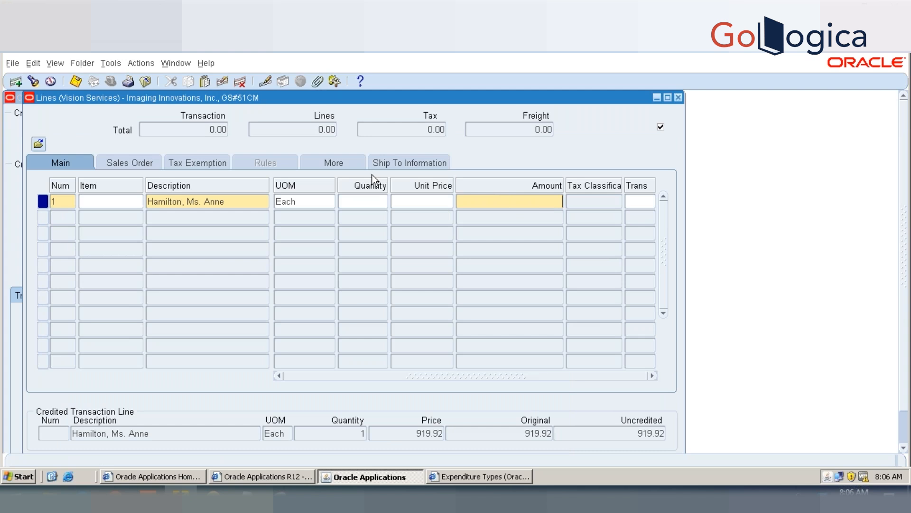
Step: Set the credit line's quantity to 1 and unit price to -400, save it, and return to the invoice transaction
{"action": "left_click", "coordinate": [364, 201]}
{"action": "type", "text": "-"}
{"action": "type", "text": "1"}
{"action": "type", "text": "1"}
{"action": "key", "text": "Tab"}
{"action": "key", "text": "Tab"}
{"action": "type", "text": "-400"}
{"action": "key", "text": "Tab"}
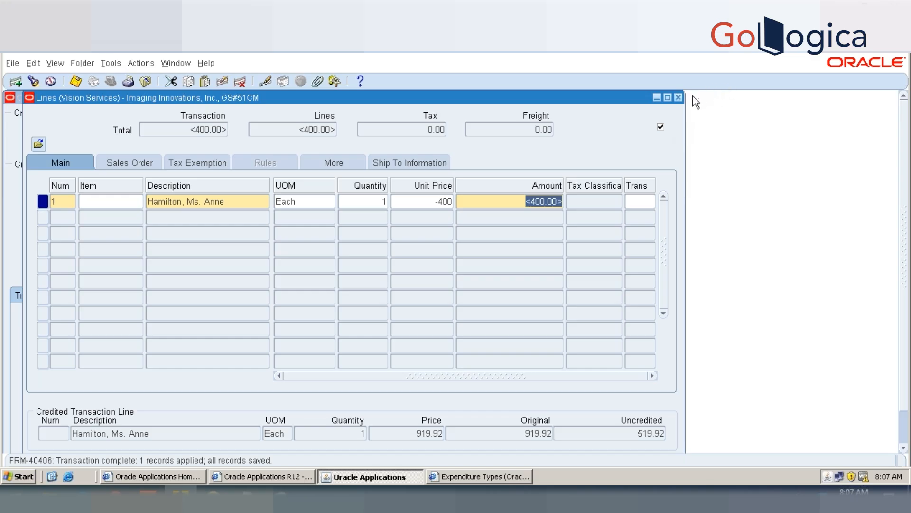
{"action": "left_click", "coordinate": [680, 97]}
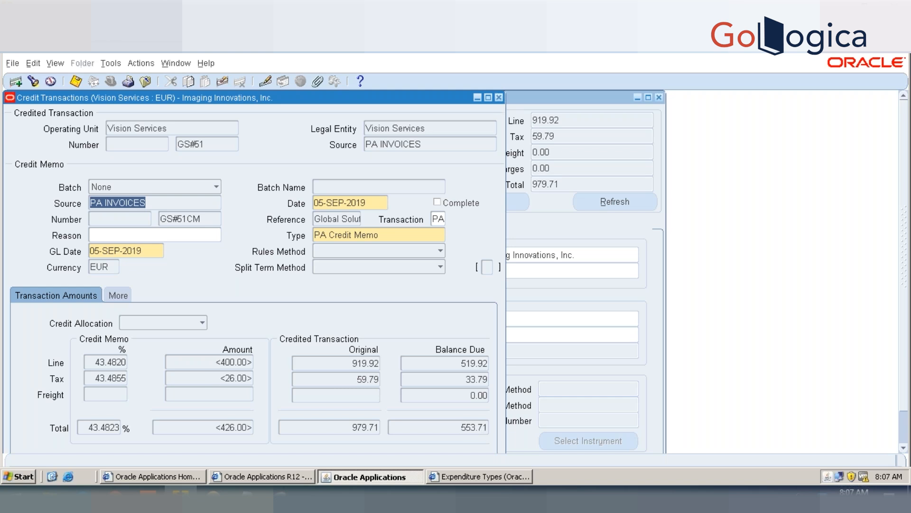
{"action": "left_click", "coordinate": [498, 98]}
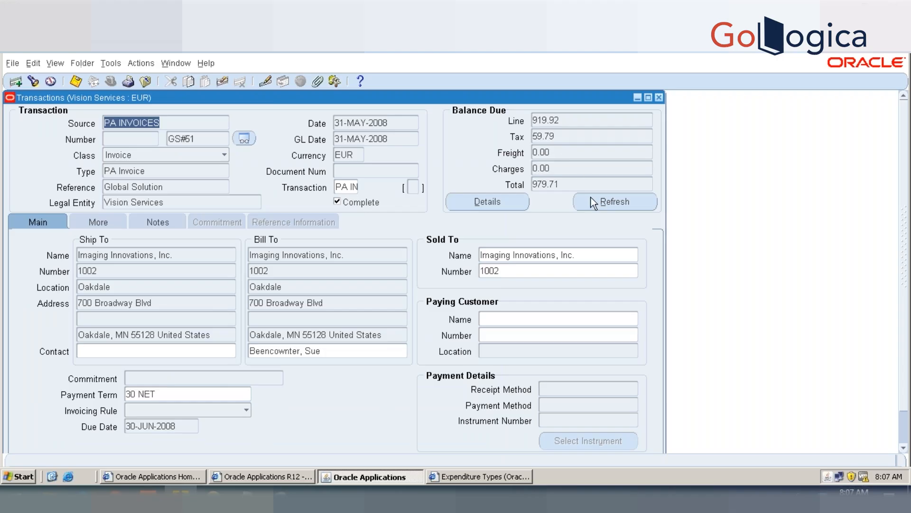
Step: Try to query the transactions form by the number GS#51%
{"action": "left_click", "coordinate": [202, 139]}
{"action": "left_click_drag", "start_coordinate": [197, 139], "coordinate": [152, 139]}
{"action": "key", "text": "ctrl+c"}
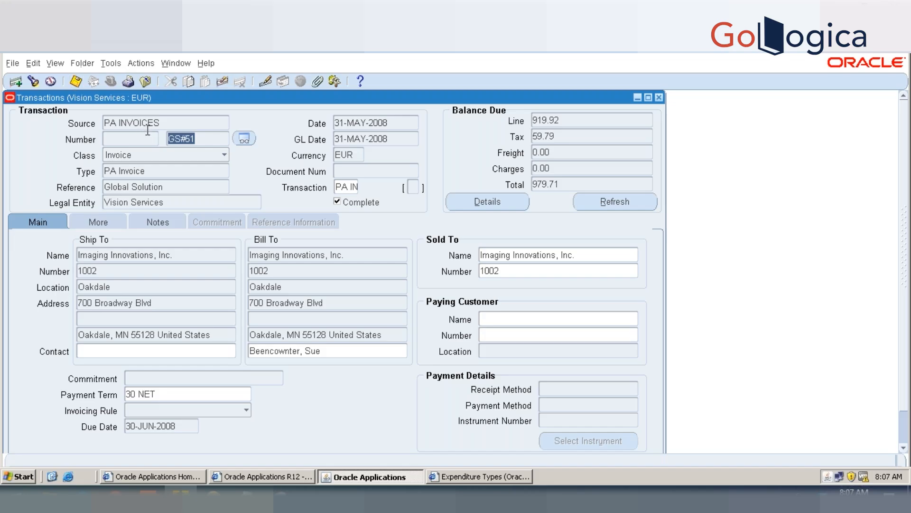
{"action": "key", "text": "F11"}
{"action": "key", "text": "ctrl+v"}
{"action": "type", "text": "%"}
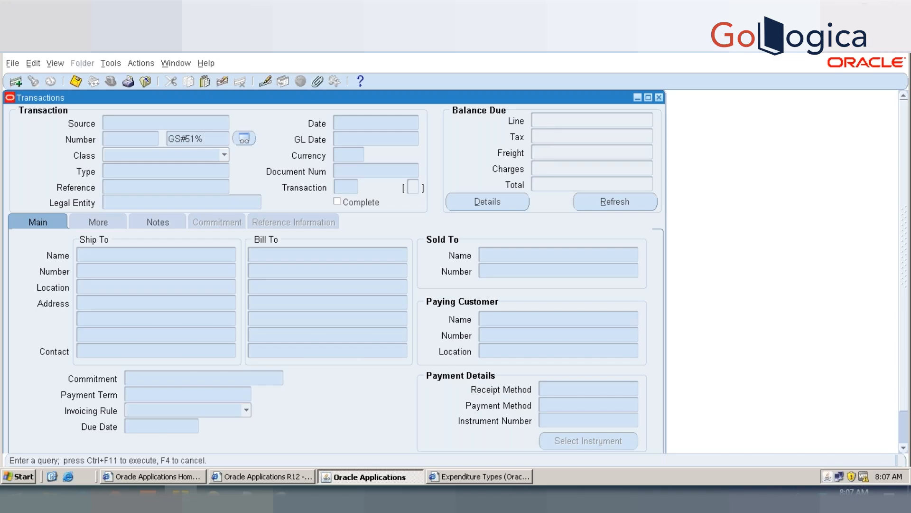
{"action": "key", "text": "ctrl+F11"}
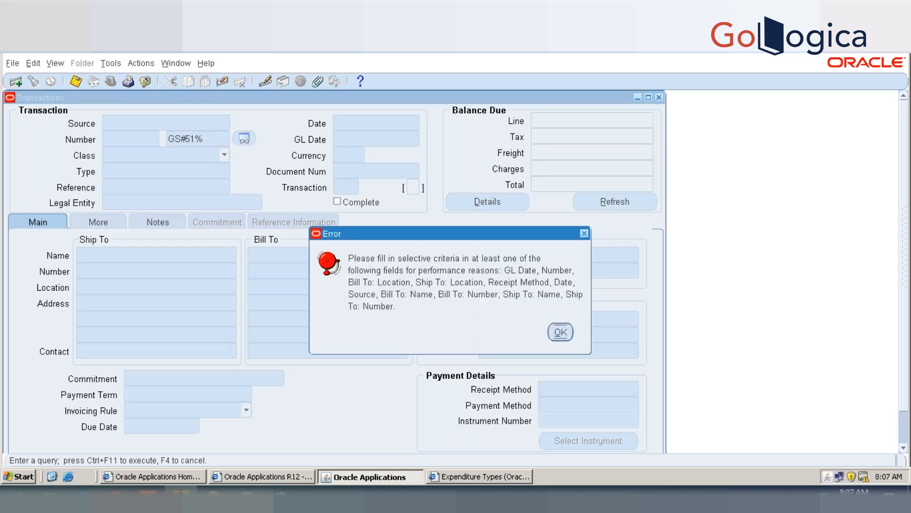
{"action": "left_click", "coordinate": [560, 333]}
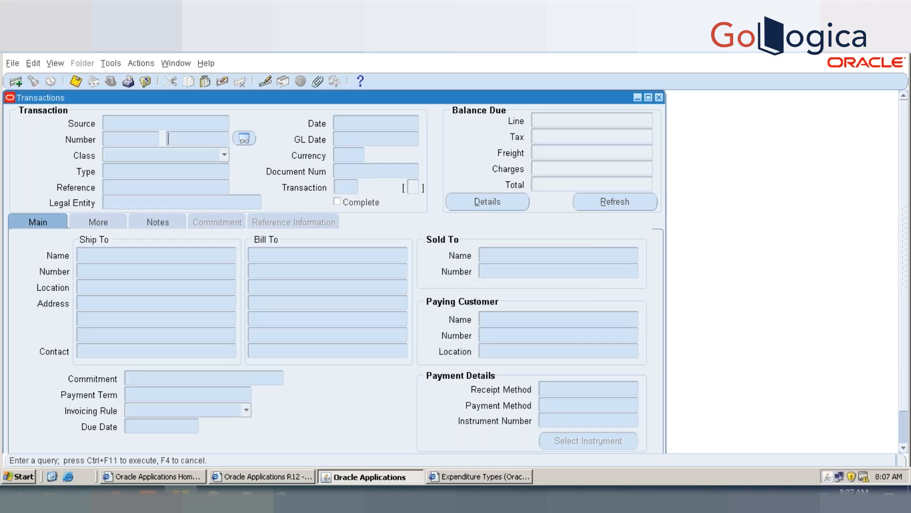
Step: Query the transactions form for the exact number GS#51
{"action": "key", "text": "ctrl+v"}
{"action": "type", "text": "%"}
{"action": "key", "text": "BackSpace"}
{"action": "key", "text": "ctrl+F11"}
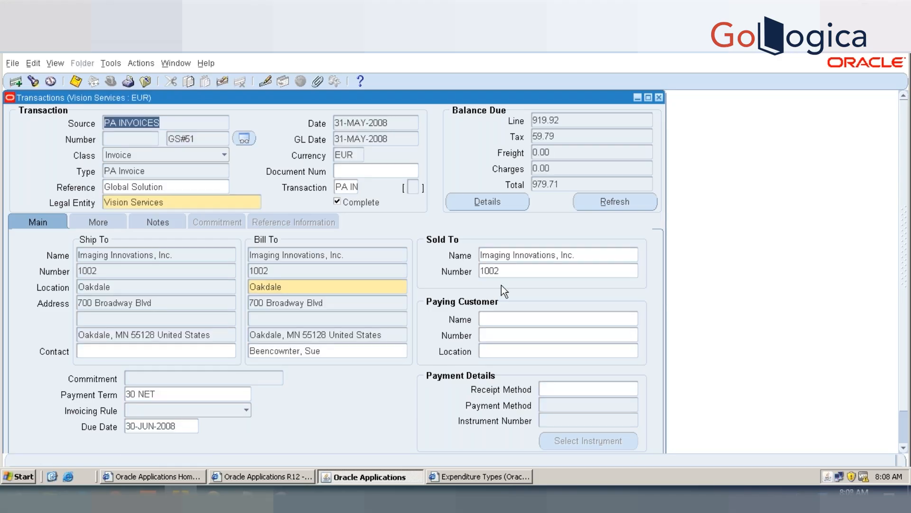
Step: View the installments of invoice GS#51 and their activities, and return to the transaction
{"action": "left_click", "coordinate": [145, 64]}
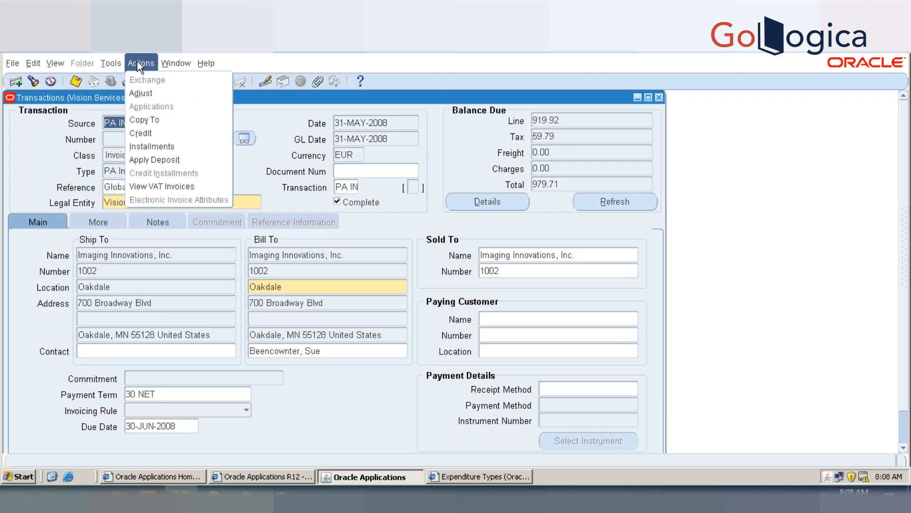
{"action": "left_click", "coordinate": [143, 146]}
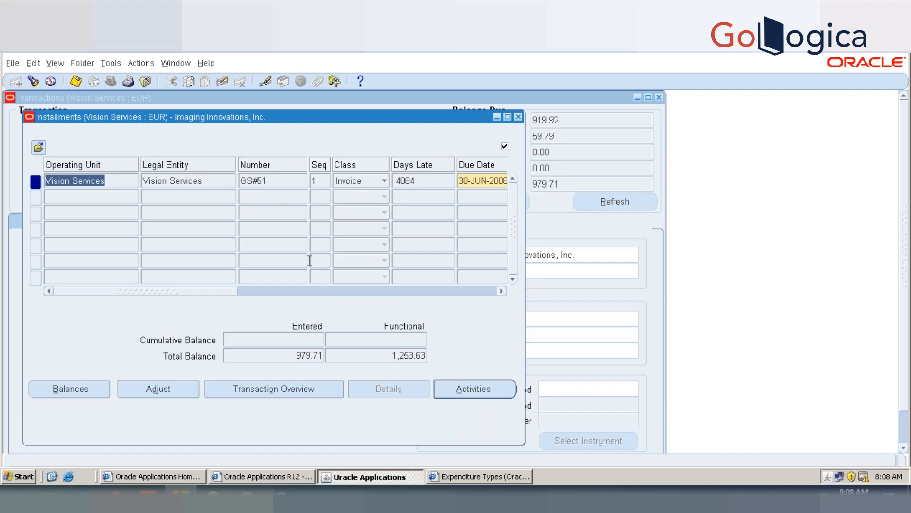
{"action": "left_click", "coordinate": [494, 389]}
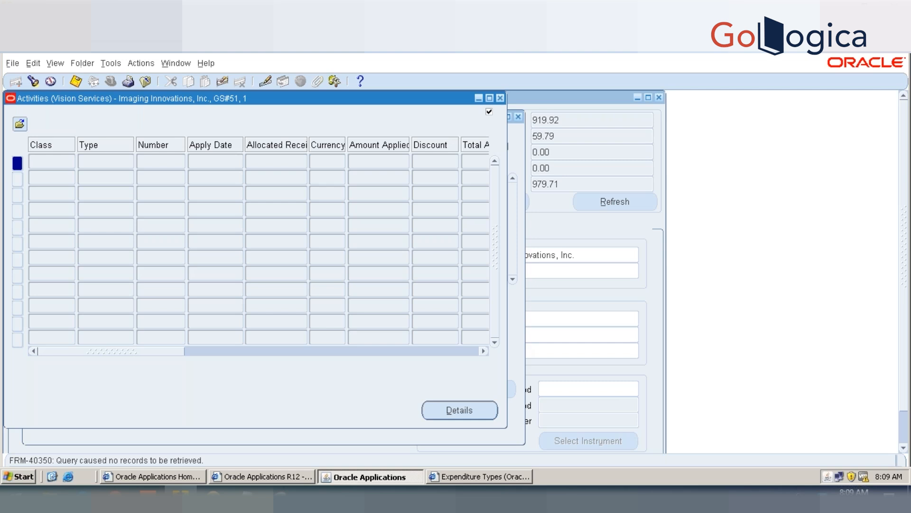
{"action": "left_click", "coordinate": [500, 98]}
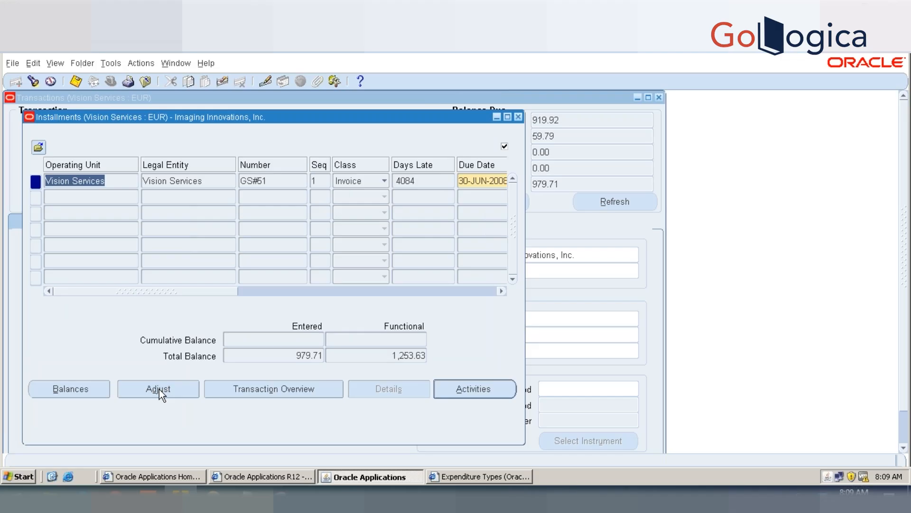
{"action": "left_click", "coordinate": [518, 117]}
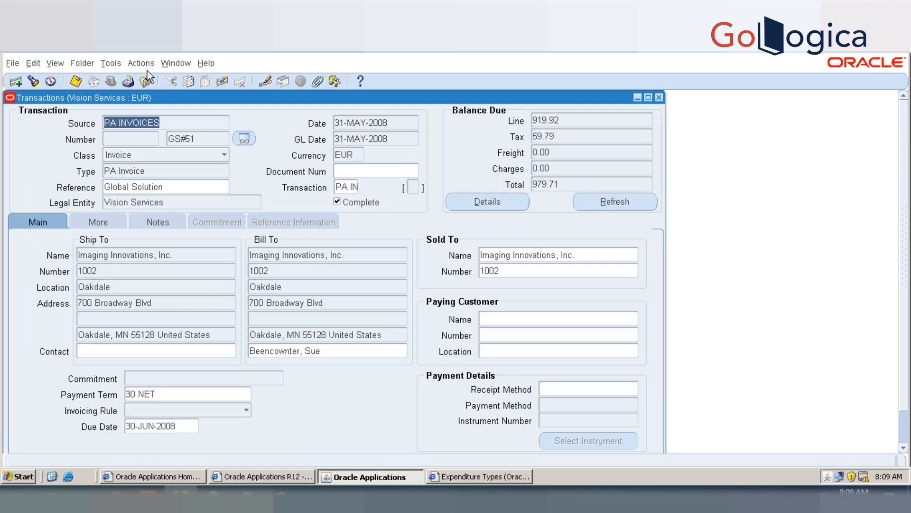
Step: Find the credit memo with transaction number GS#51CM
{"action": "left_click", "coordinate": [198, 143]}
{"action": "left_click_drag", "start_coordinate": [199, 138], "coordinate": [167, 138]}
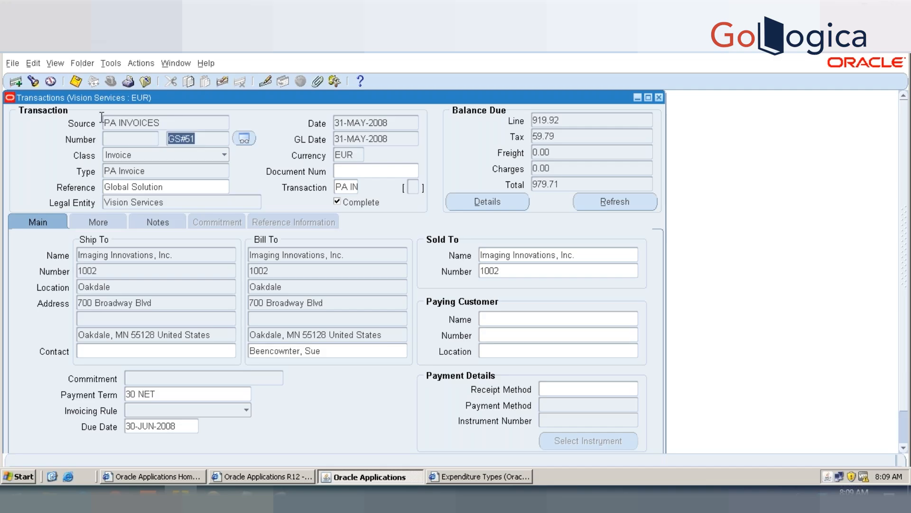
{"action": "left_click", "coordinate": [34, 82]}
{"action": "left_click", "coordinate": [311, 134]}
{"action": "key", "text": "ctrl+v"}
{"action": "type", "text": "CM"}
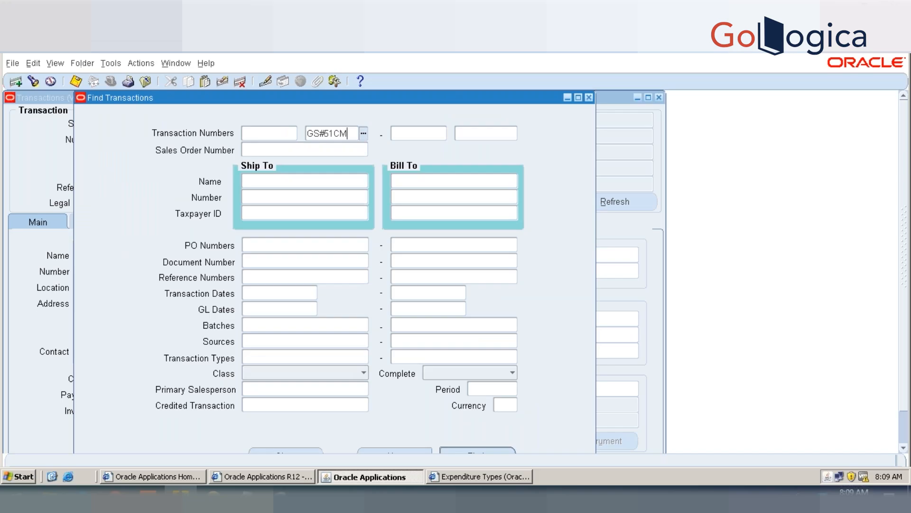
{"action": "left_click", "coordinate": [476, 450]}
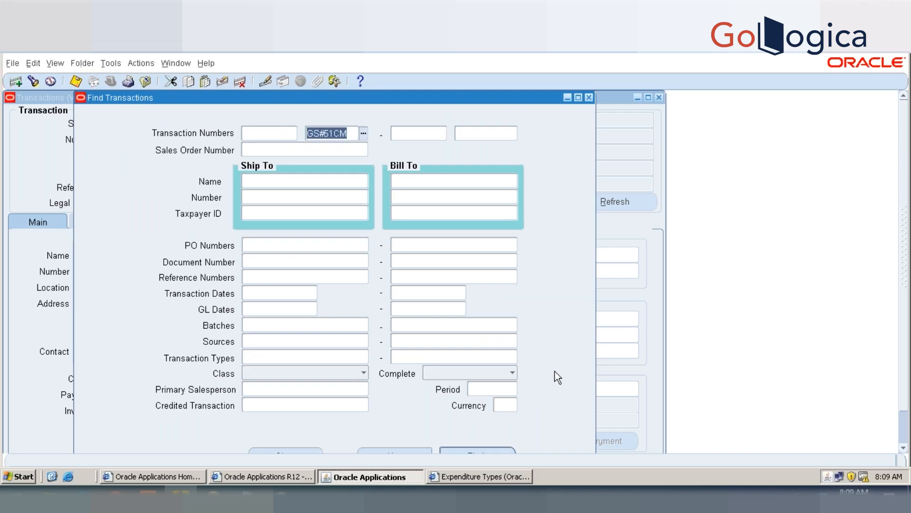
{"action": "left_click_drag", "start_coordinate": [905, 334], "coordinate": [905, 359]}
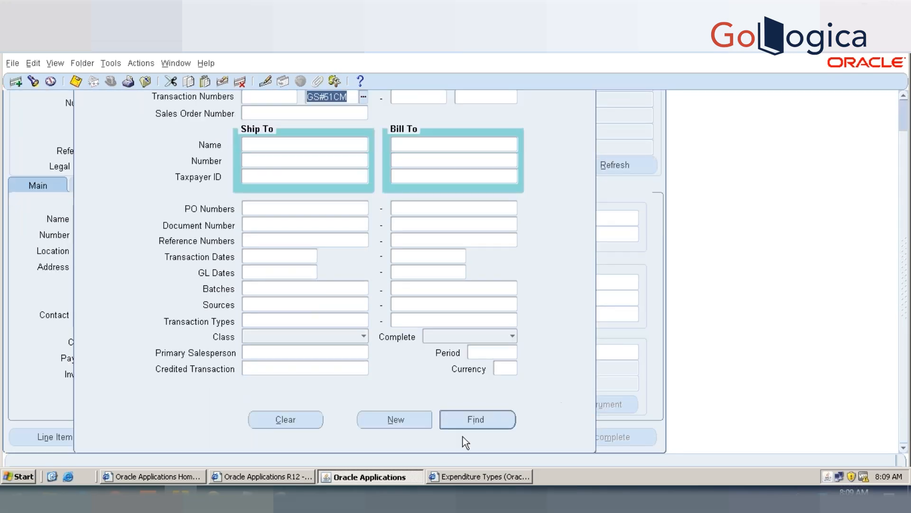
{"action": "left_click", "coordinate": [467, 420]}
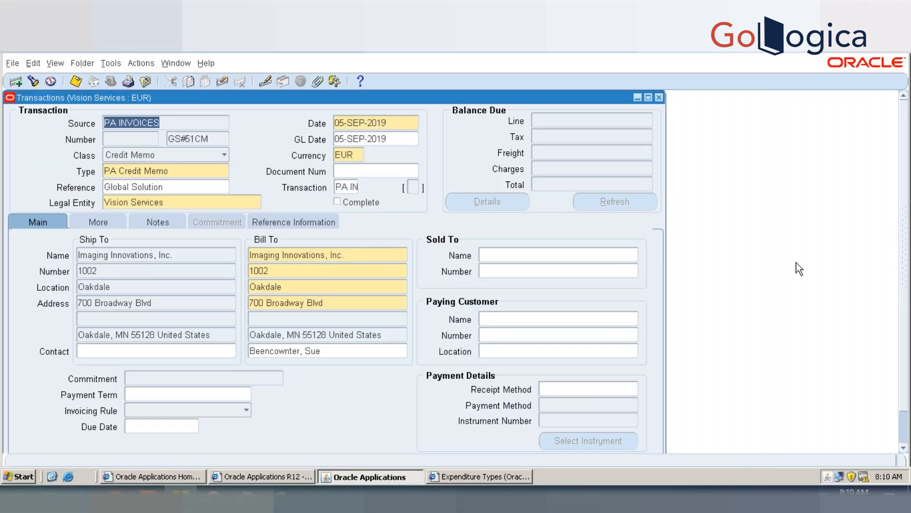
Step: Complete credit memo GS#51CM
{"action": "left_click_drag", "start_coordinate": [905, 205], "coordinate": [909, 304]}
{"action": "left_click_drag", "start_coordinate": [908, 262], "coordinate": [906, 217]}
{"action": "scroll", "coordinate": [897, 378], "scroll_direction": "down", "scroll_amount": 2}
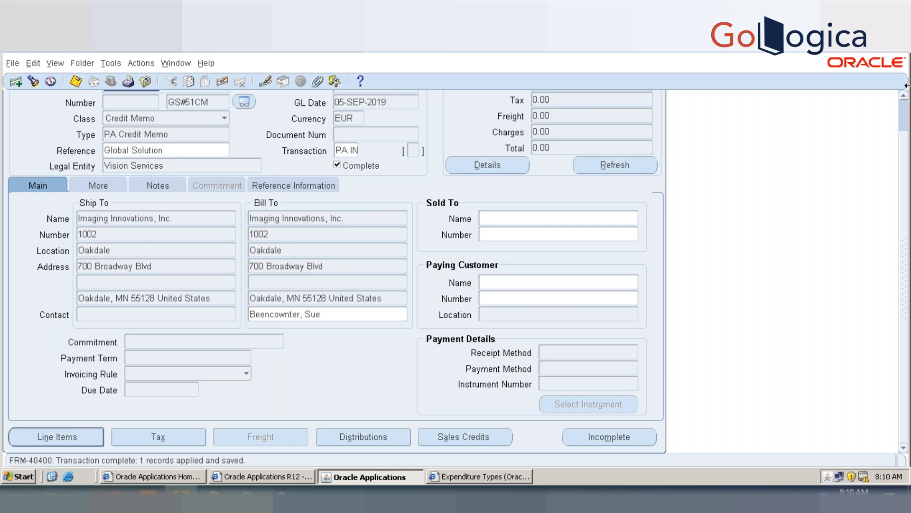
{"action": "left_click_drag", "start_coordinate": [903, 129], "coordinate": [904, 106]}
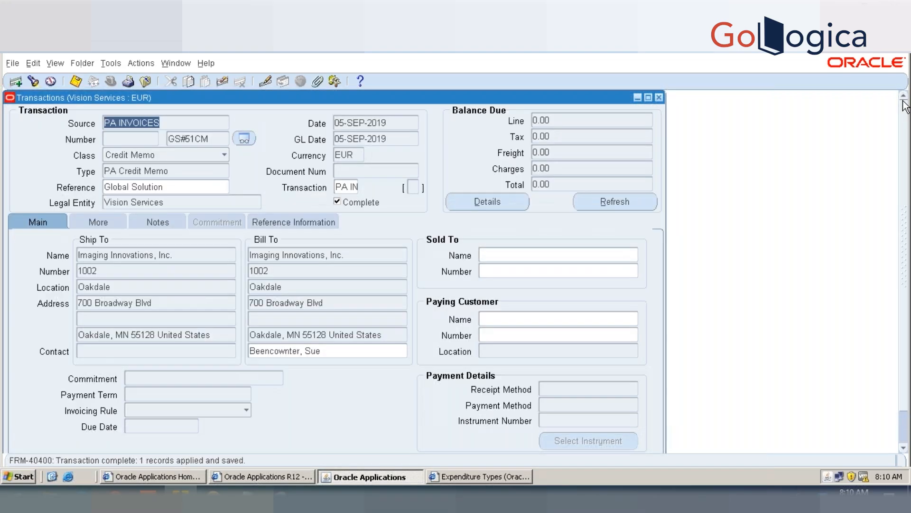
Step: View the applications of credit memo GS#51CM, check the amount applied to invoice GS#51, and close them
{"action": "left_click", "coordinate": [114, 68]}
{"action": "left_click", "coordinate": [141, 63]}
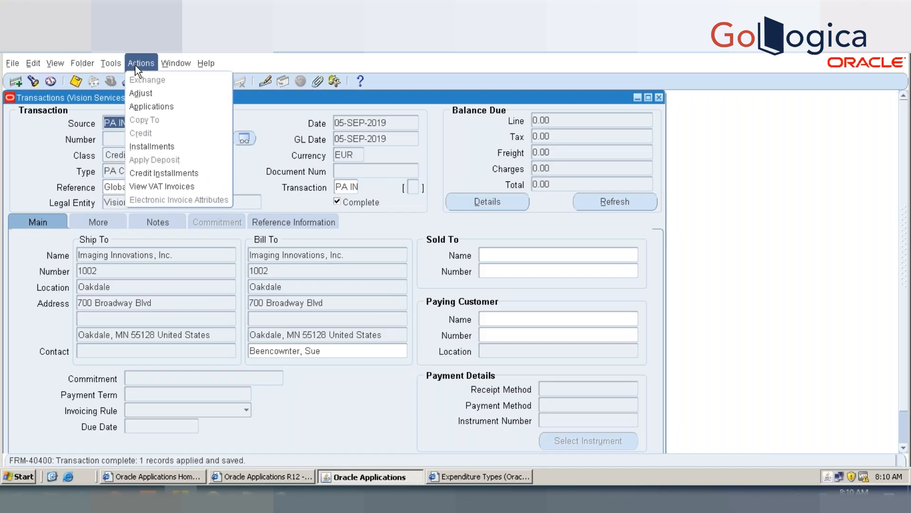
{"action": "left_click", "coordinate": [141, 106]}
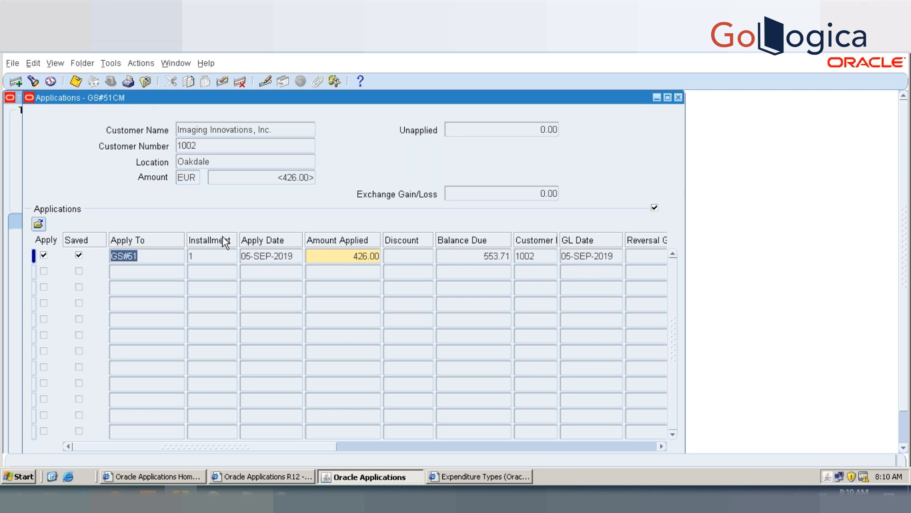
{"action": "left_click", "coordinate": [354, 256]}
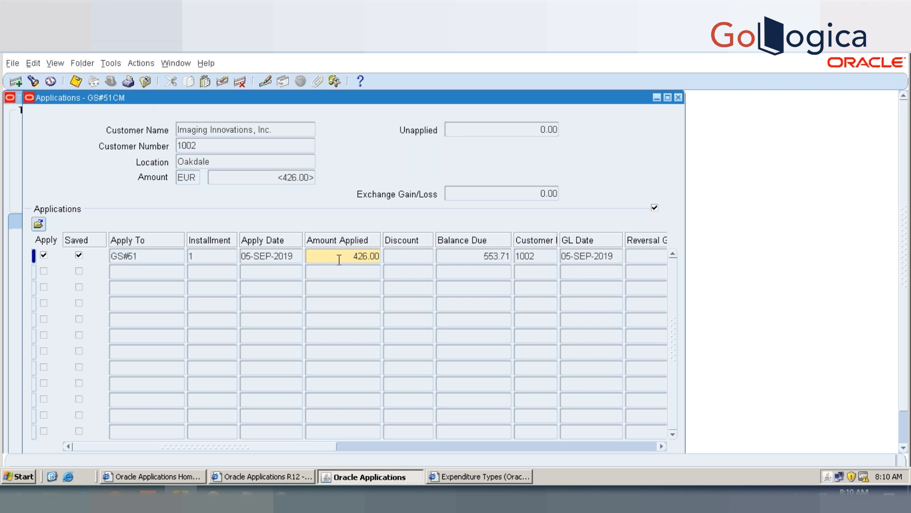
{"action": "left_click", "coordinate": [679, 97]}
Step: Review the invoice transaction flexfield of credit memo GS#51CM and close it
{"action": "left_click", "coordinate": [201, 139]}
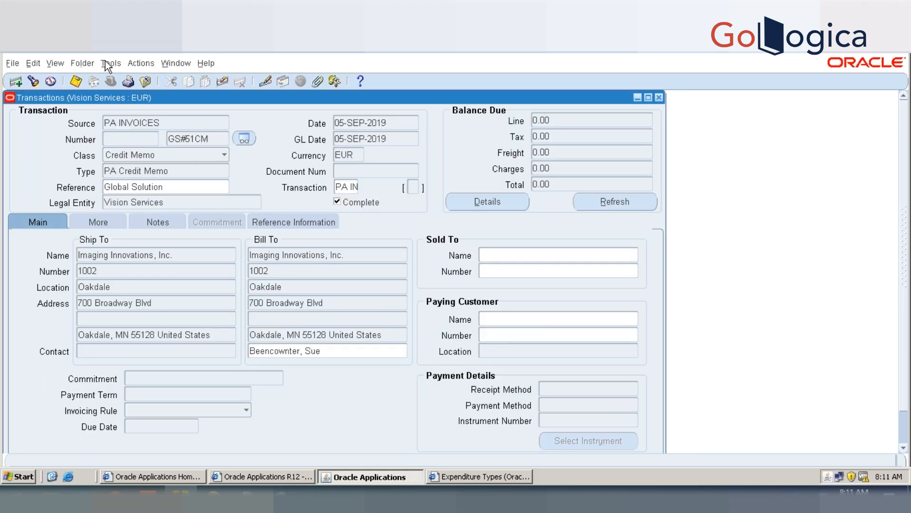
{"action": "left_click", "coordinate": [351, 186]}
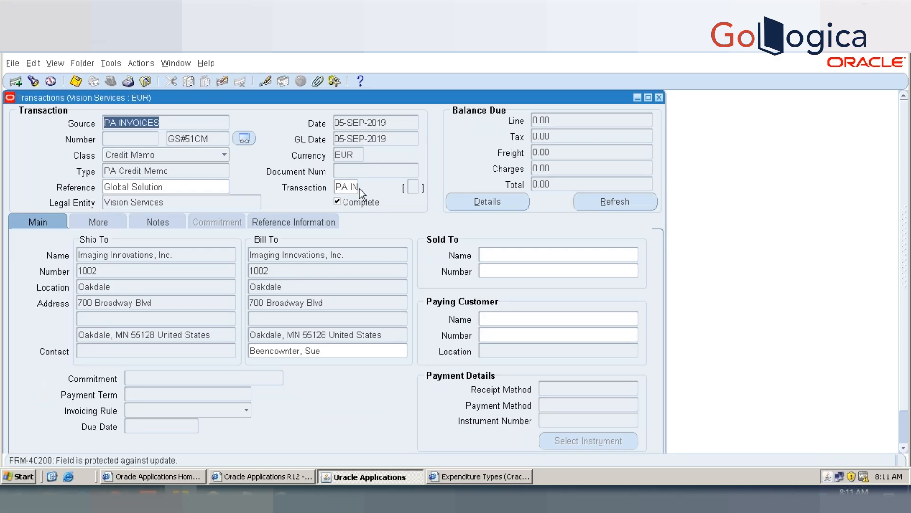
{"action": "key", "text": "Tab"}
{"action": "key", "text": "Tab"}
{"action": "key", "text": "Tab"}
{"action": "key", "text": "Tab"}
{"action": "key", "text": "Tab"}
{"action": "key", "text": "Tab"}
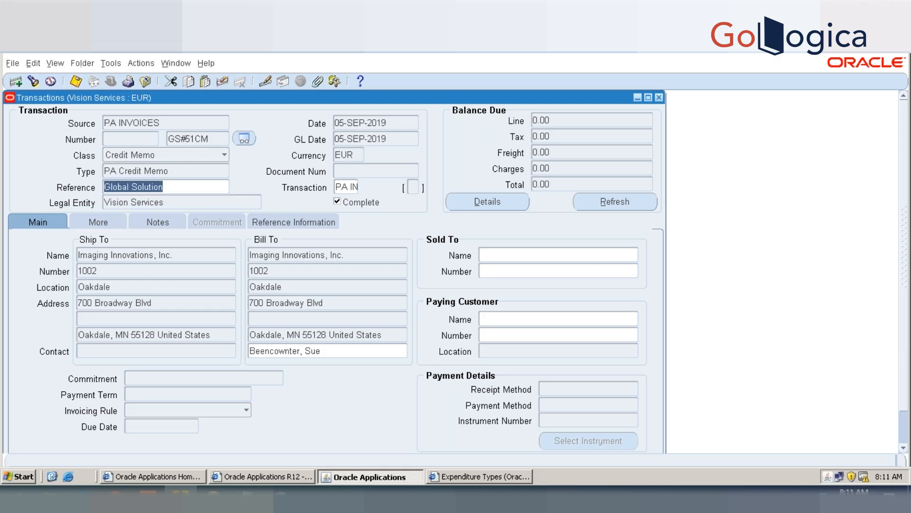
{"action": "key", "text": "Tab"}
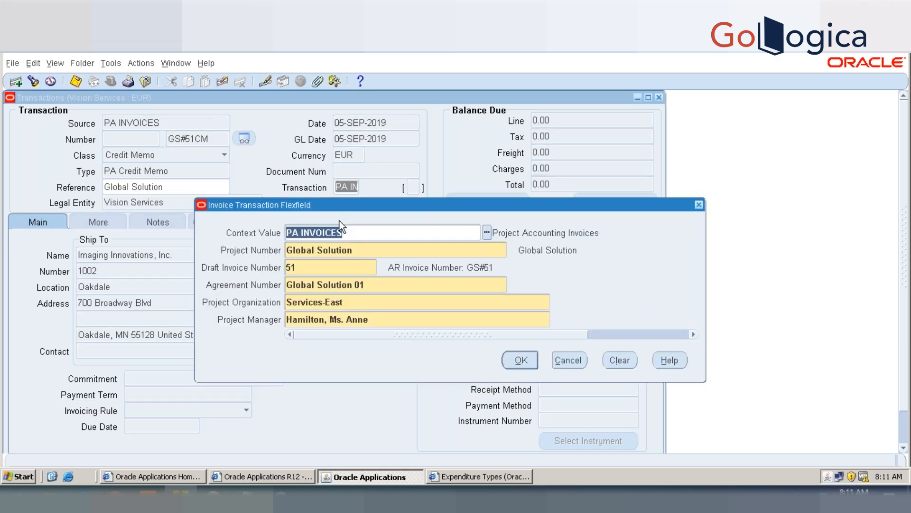
{"action": "key", "text": "Tab"}
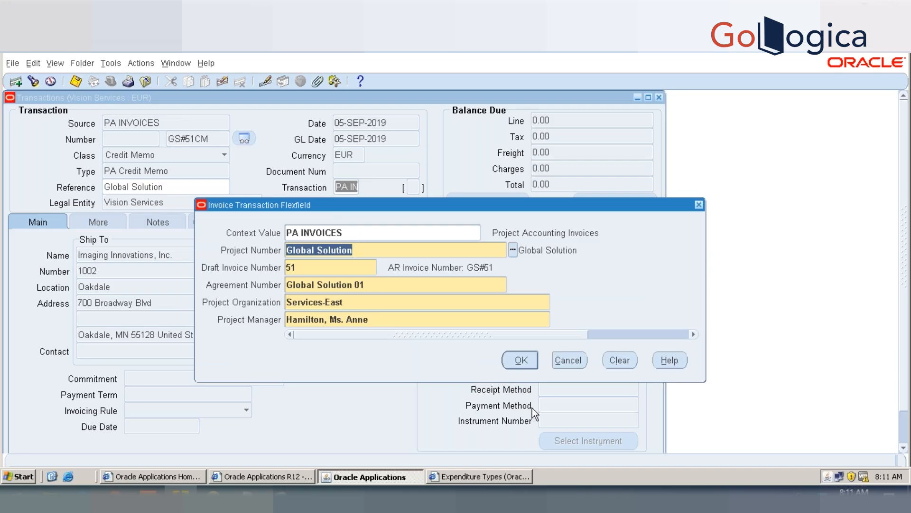
{"action": "left_click", "coordinate": [525, 363]}
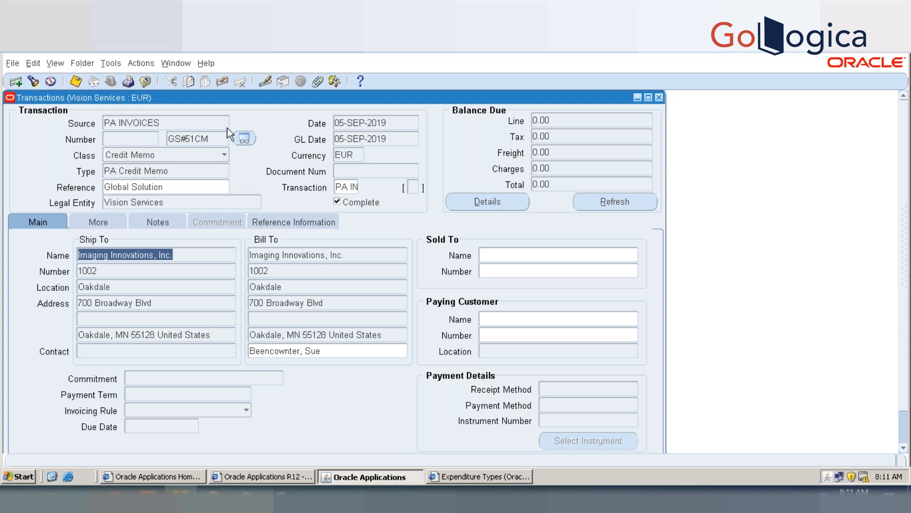
Step: Find the transactions numbered from GS#51 to GS#51CM
{"action": "left_click", "coordinate": [212, 139]}
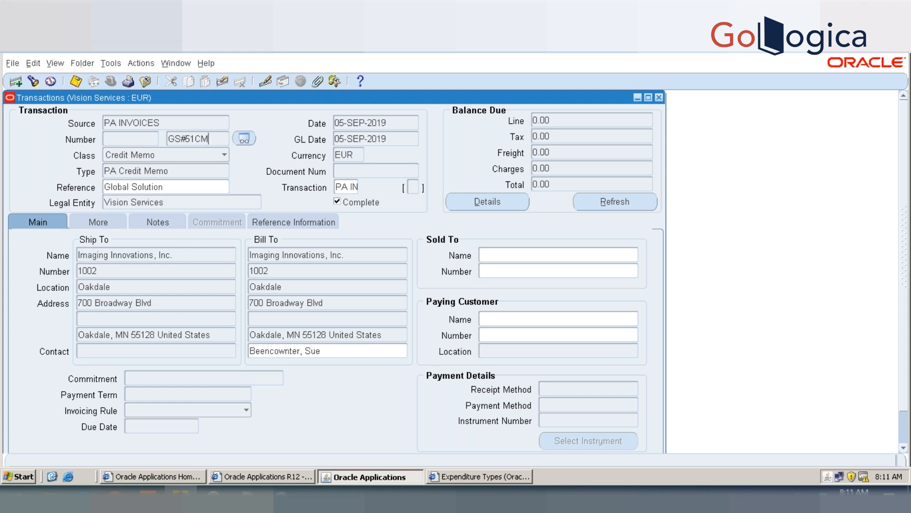
{"action": "double_click", "coordinate": [196, 139]}
{"action": "left_click", "coordinate": [33, 81]}
{"action": "left_click", "coordinate": [351, 137]}
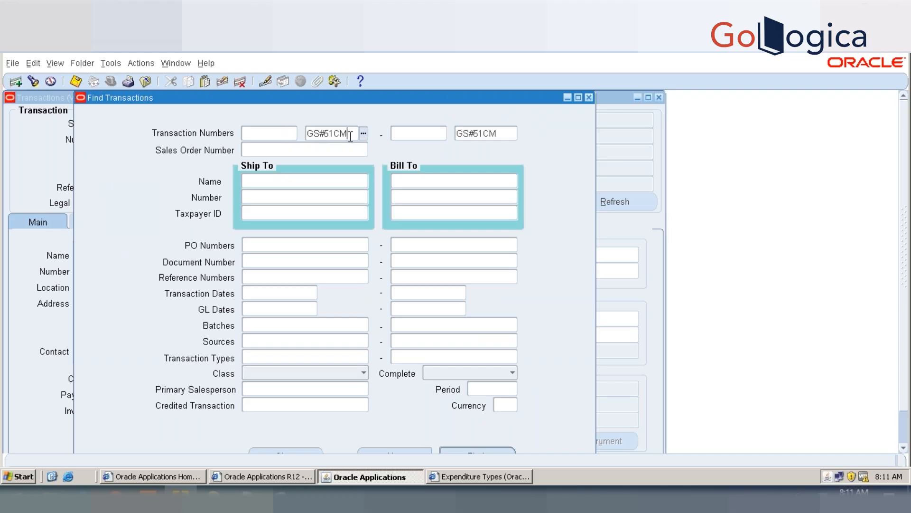
{"action": "key", "text": "BackSpace"}
{"action": "key", "text": "BackSpace"}
{"action": "key", "text": "BackSpace"}
{"action": "type", "text": "1"}
{"action": "key", "text": "Return"}
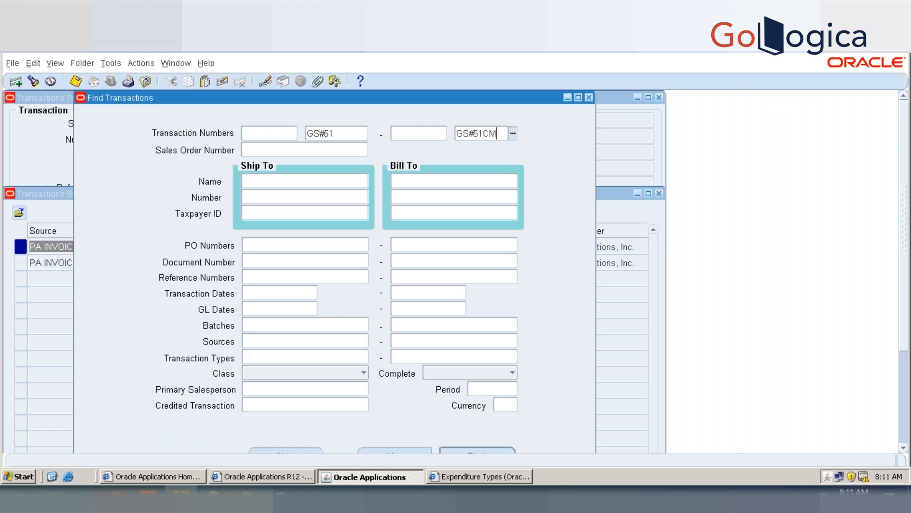
Step: Clear the upper end of the transaction number range and search from number GS#51
{"action": "key", "text": "BackSpace"}
{"action": "key", "text": "BackSpace"}
{"action": "key", "text": "BackSpace"}
{"action": "key", "text": "BackSpace"}
{"action": "key", "text": "BackSpace"}
{"action": "key", "text": "BackSpace"}
{"action": "key", "text": "BackSpace"}
{"action": "left_click", "coordinate": [357, 133]}
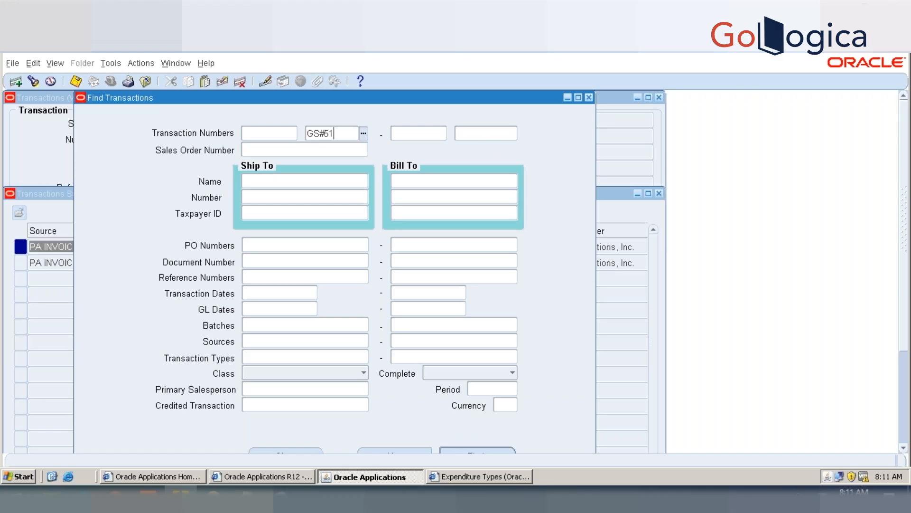
{"action": "key", "text": "Tab"}
{"action": "left_click", "coordinate": [484, 450]}
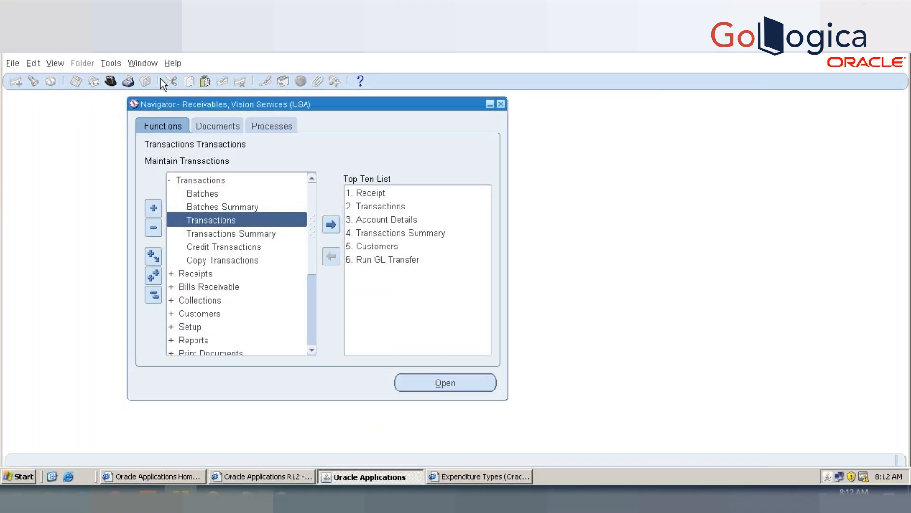
Step: Switch to the Projects, Vision Services (USA) responsibility and expand its Billing functions
{"action": "left_click", "coordinate": [113, 84]}
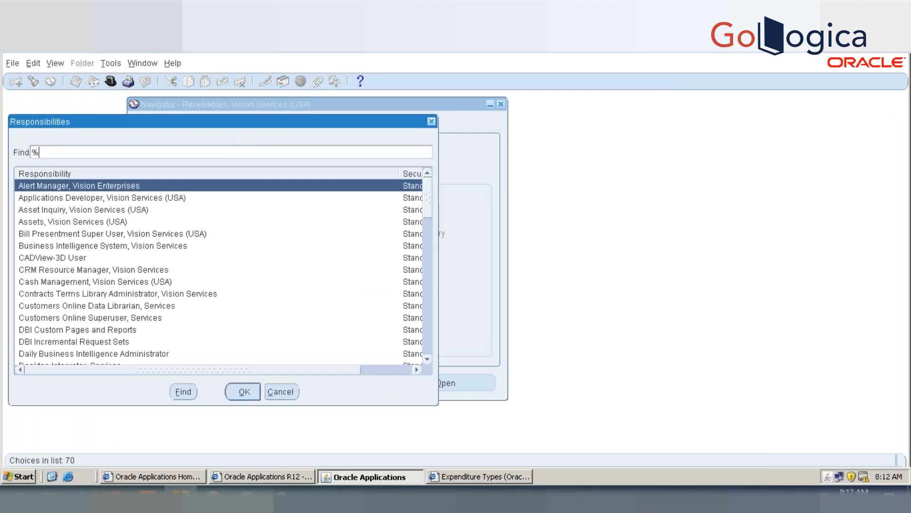
{"action": "type", "text": "projec%"}
{"action": "key", "text": "Return"}
{"action": "key", "text": "Down"}
{"action": "key", "text": "Down"}
{"action": "key", "text": "Down"}
{"action": "key", "text": "Down"}
{"action": "key", "text": "Down"}
{"action": "key", "text": "Down"}
{"action": "key", "text": "Down"}
{"action": "key", "text": "Down"}
{"action": "key", "text": "Down"}
{"action": "key", "text": "Down"}
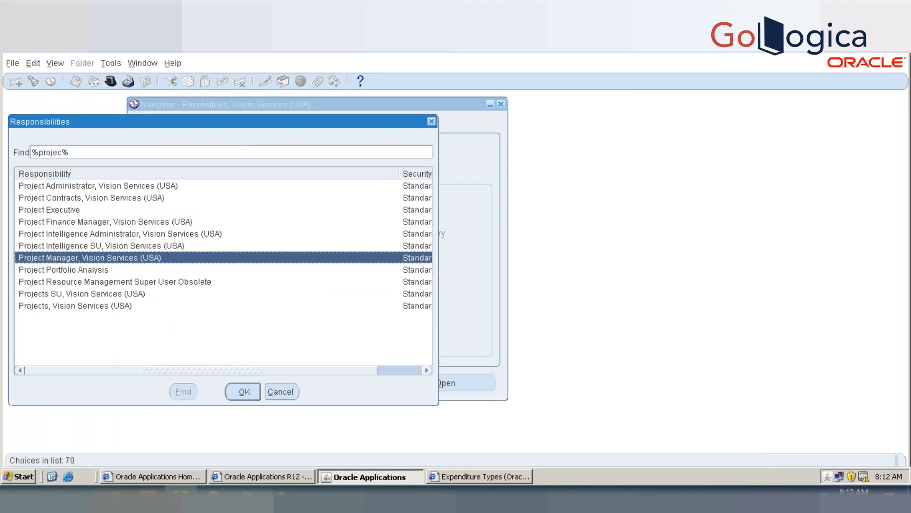
{"action": "key", "text": "Return"}
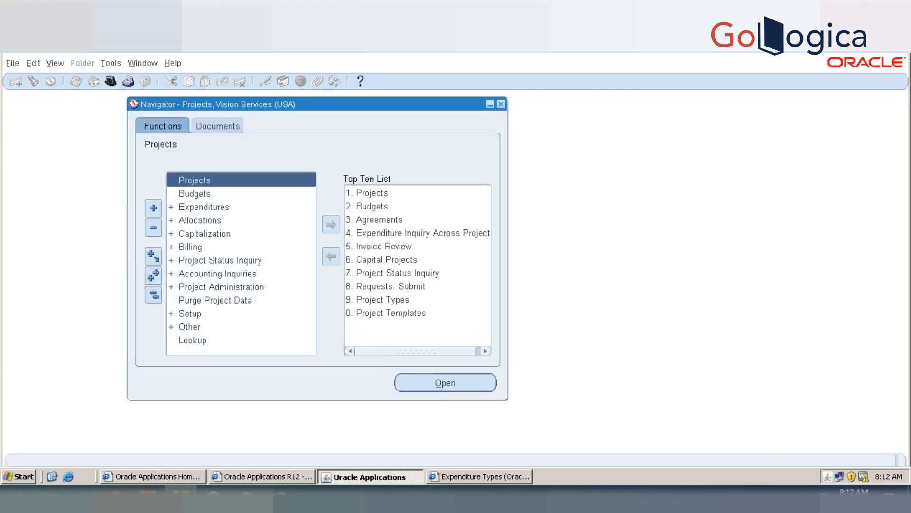
{"action": "double_click", "coordinate": [191, 246]}
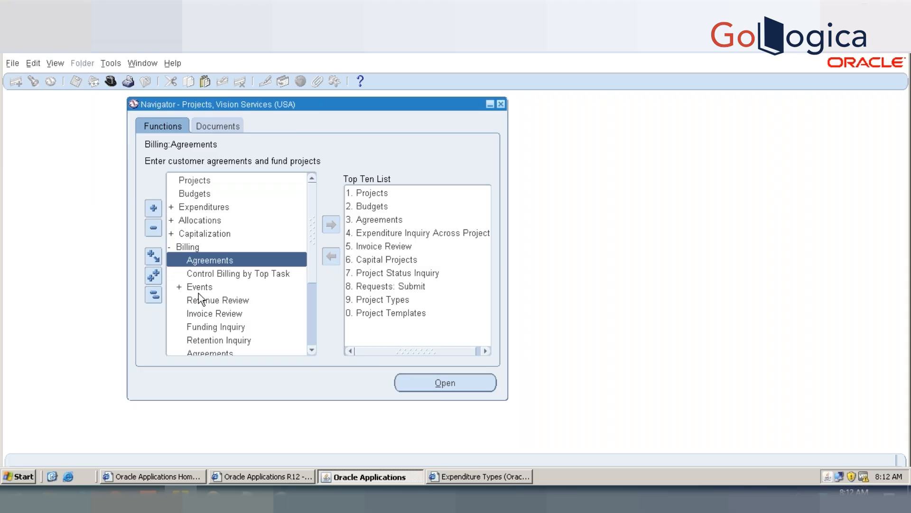
Step: Open Invoice Review and set the search criteria to operating unit Vision Services and project number Global Solution
{"action": "double_click", "coordinate": [200, 309]}
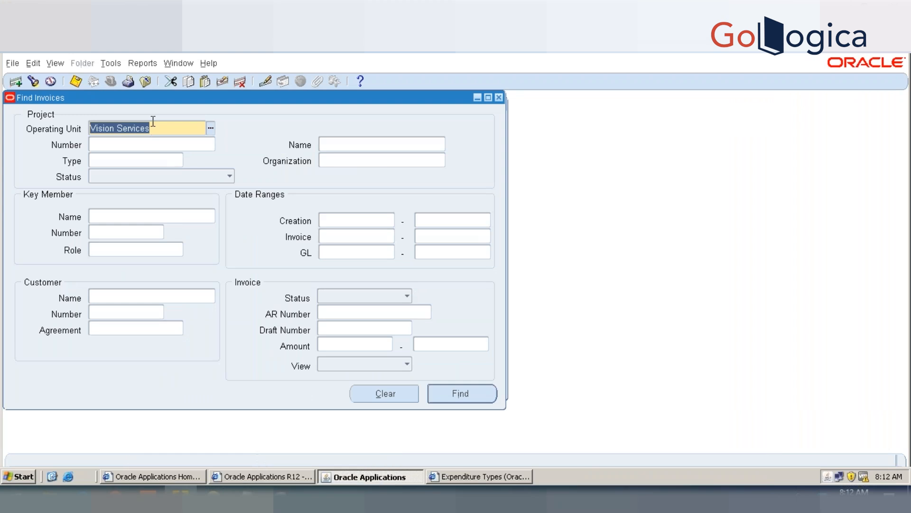
{"action": "type", "text": "global"}
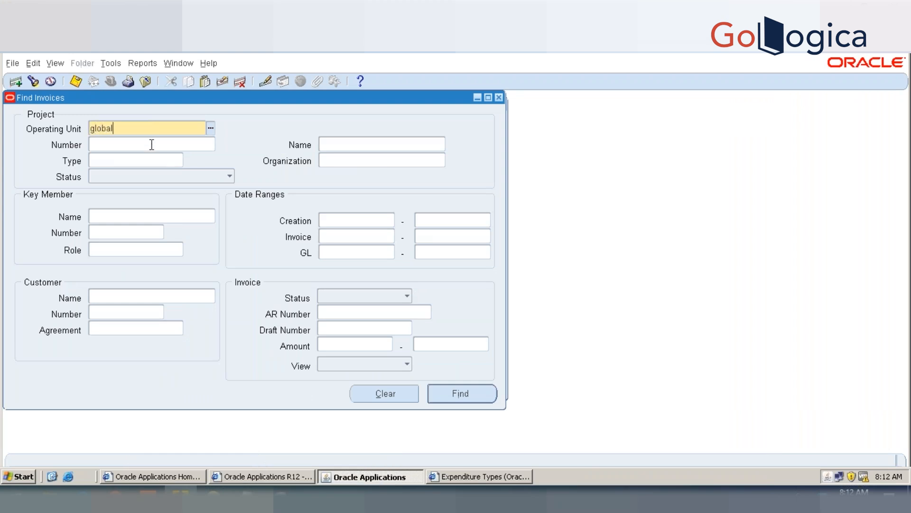
{"action": "key", "text": "Tab"}
{"action": "key", "text": "Escape"}
{"action": "type", "text": "visi"}
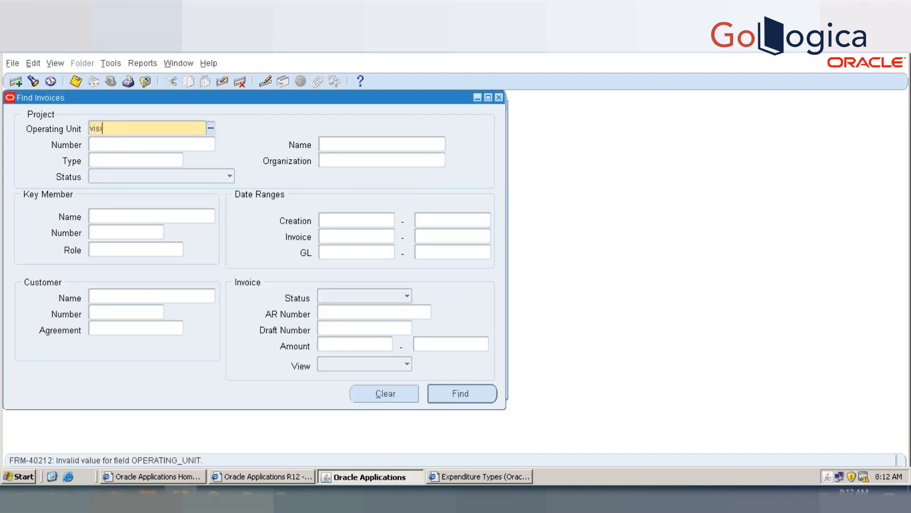
{"action": "key", "text": "Tab"}
{"action": "type", "text": "glo"}
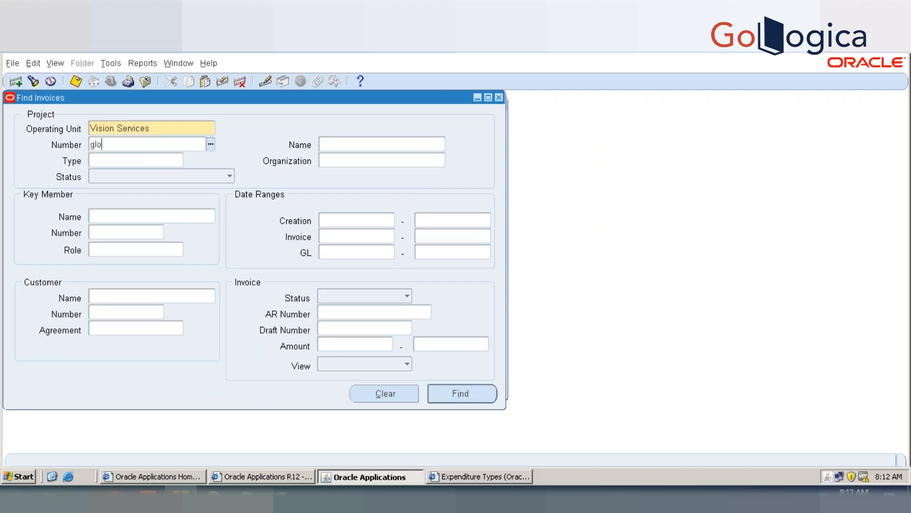
{"action": "key", "text": "Tab"}
{"action": "key", "text": "alt+Tab"}
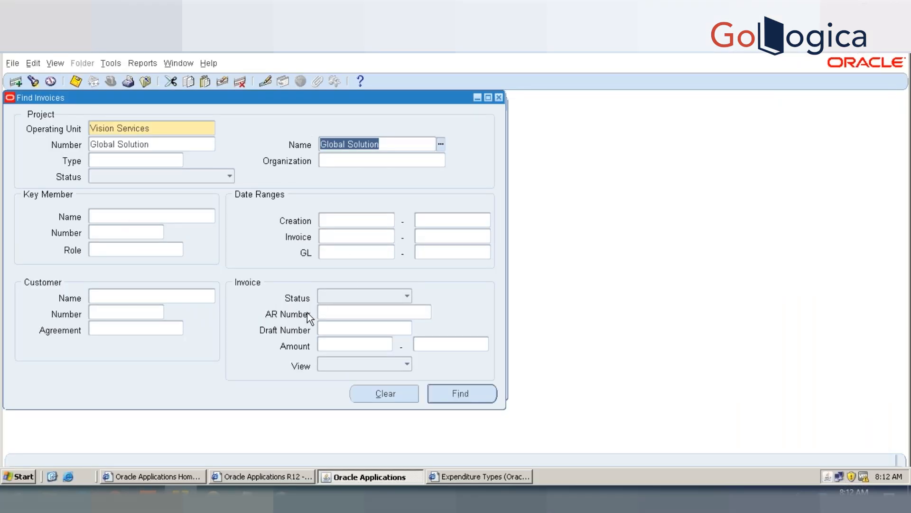
Step: Restrict the invoice search to AR number GS#51, leaving the draft number blank, and run it
{"action": "left_click", "coordinate": [320, 326]}
{"action": "type", "text": "G"}
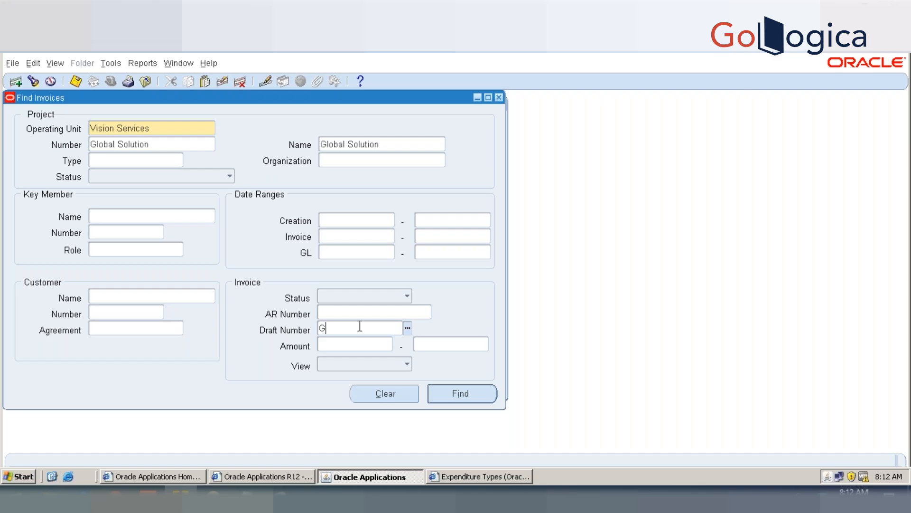
{"action": "type", "text": "S"}
{"action": "key", "text": "BackSpace"}
{"action": "key", "text": "BackSpace"}
{"action": "left_click", "coordinate": [354, 312]}
{"action": "type", "text": "GS"}
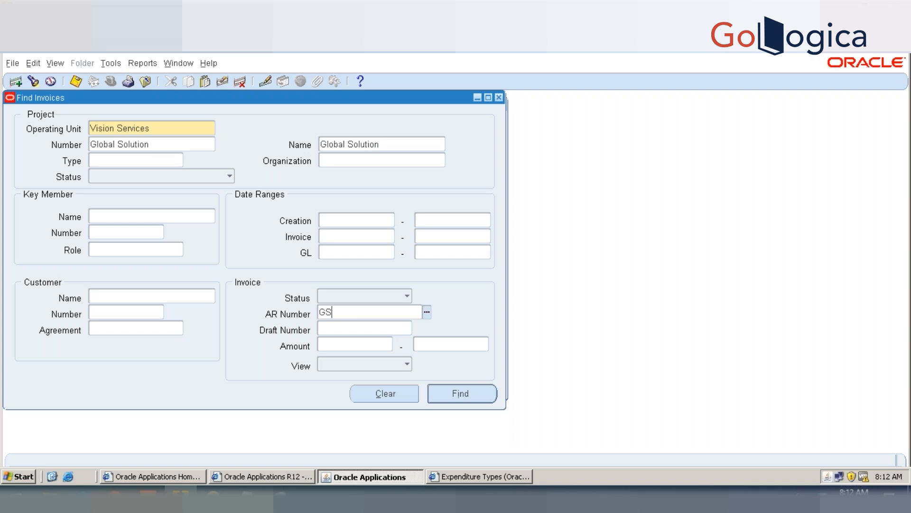
{"action": "type", "text": "#51"}
{"action": "left_click", "coordinate": [435, 393]}
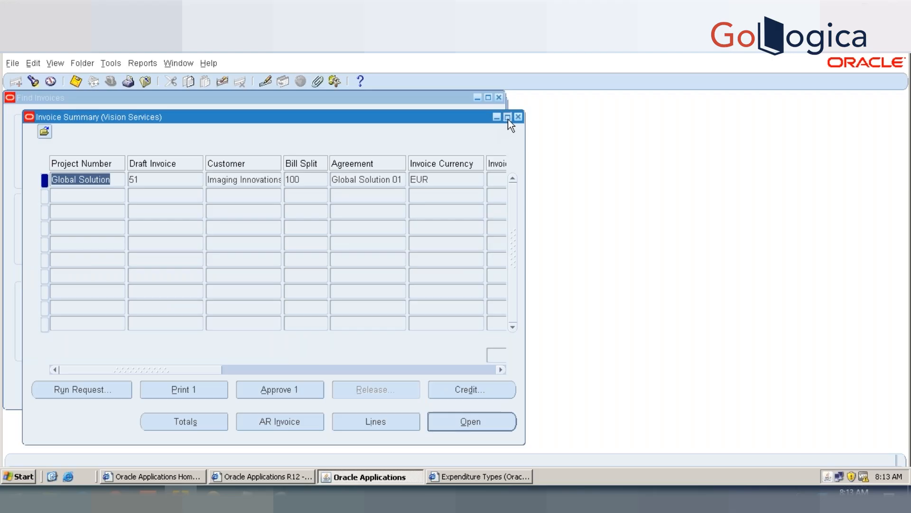
Step: Check the invoice amount of draft invoice 51 in the invoice summary and open its AR invoice
{"action": "left_click", "coordinate": [507, 117]}
{"action": "left_click", "coordinate": [517, 161]}
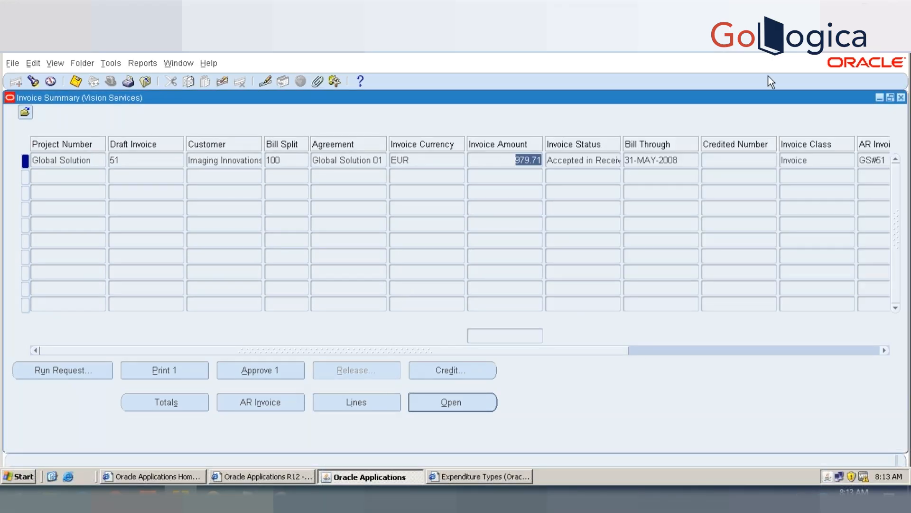
{"action": "left_click", "coordinate": [881, 98]}
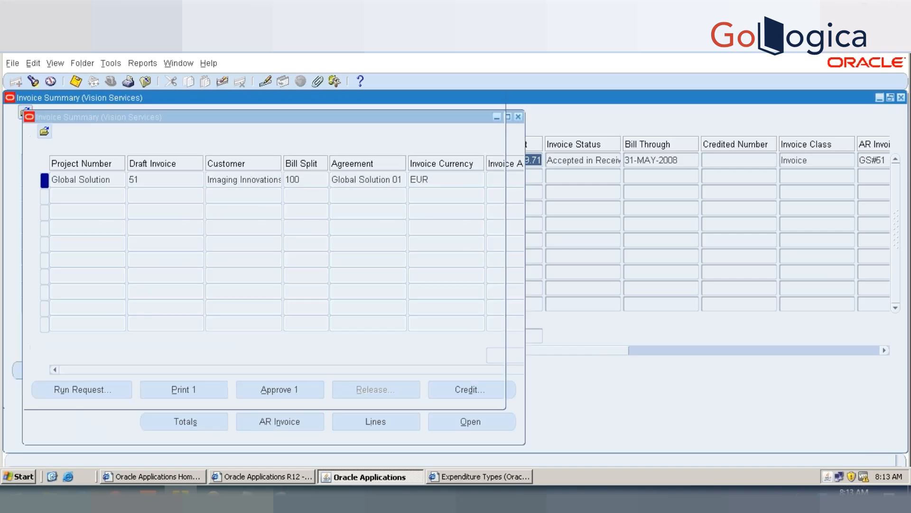
{"action": "left_click", "coordinate": [479, 97]}
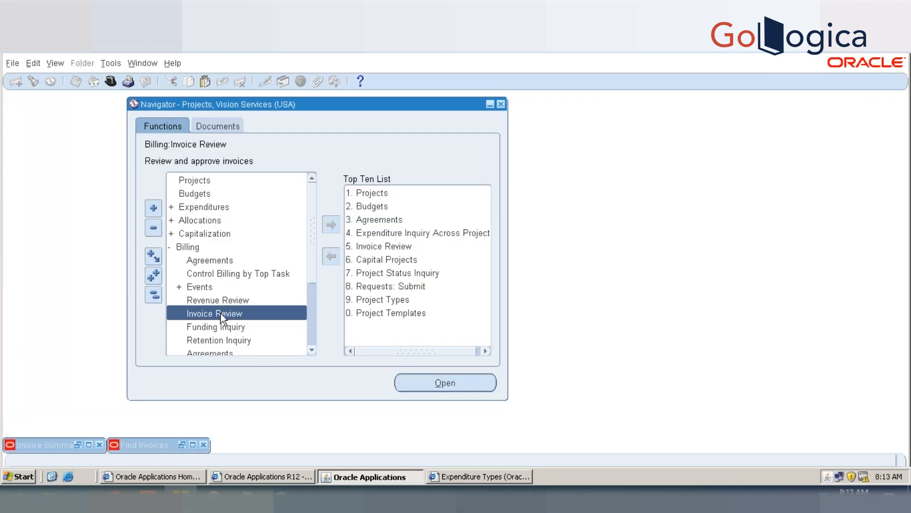
{"action": "left_click", "coordinate": [192, 445]}
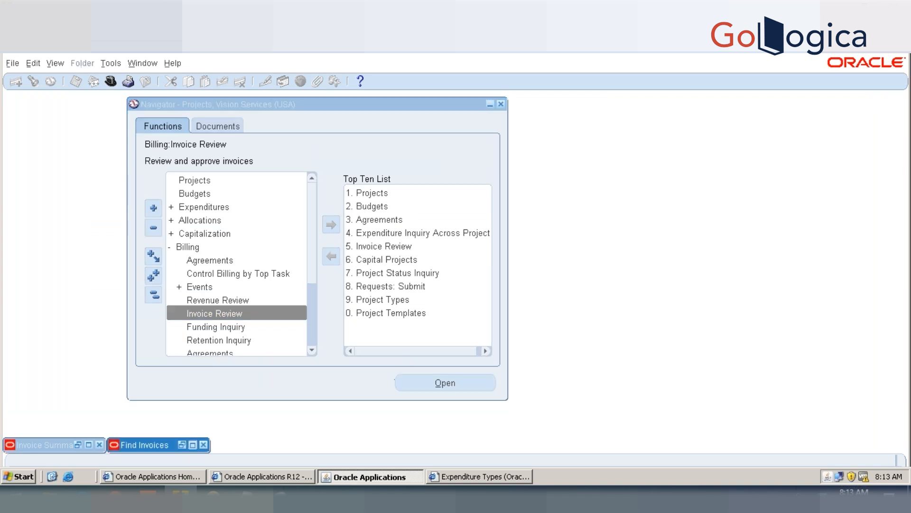
{"action": "left_click", "coordinate": [244, 410]}
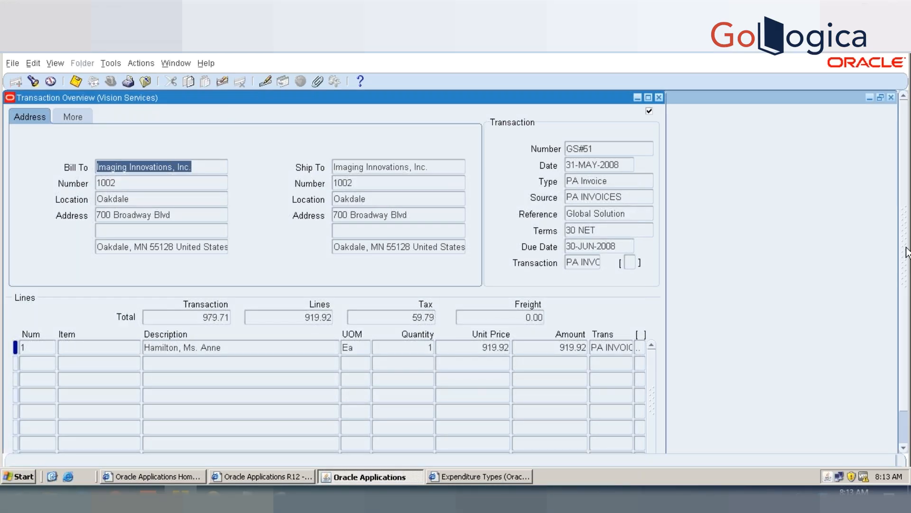
Step: Review the tax and line totals of AR invoice GS#51 and close its transaction overview
{"action": "left_click_drag", "start_coordinate": [907, 257], "coordinate": [906, 340]}
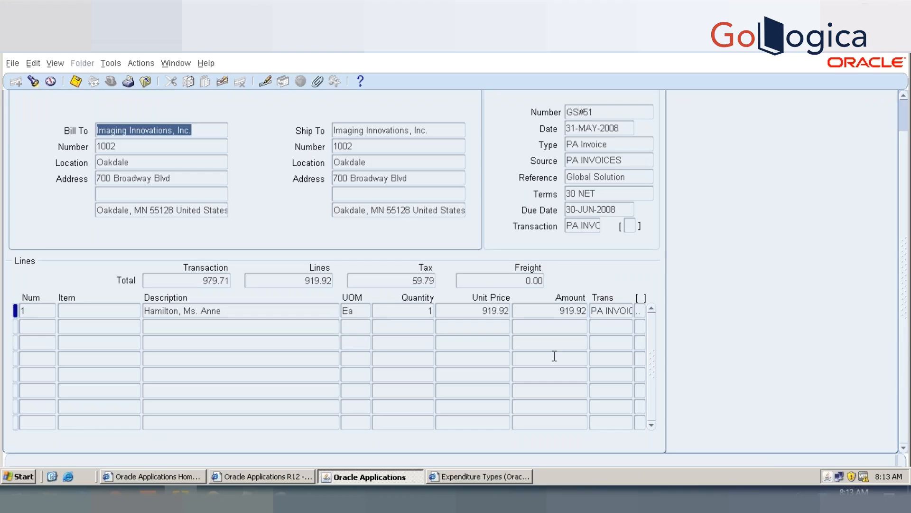
{"action": "left_click", "coordinate": [408, 281]}
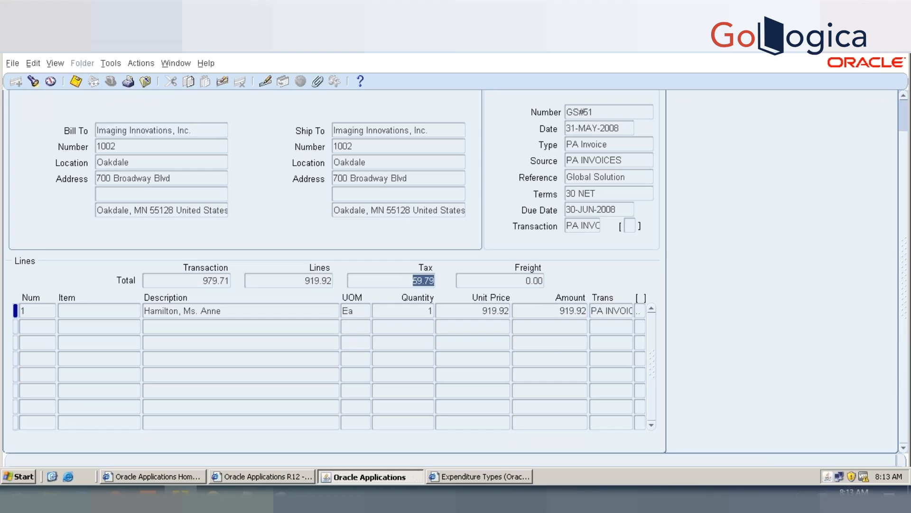
{"action": "left_click", "coordinate": [318, 281]}
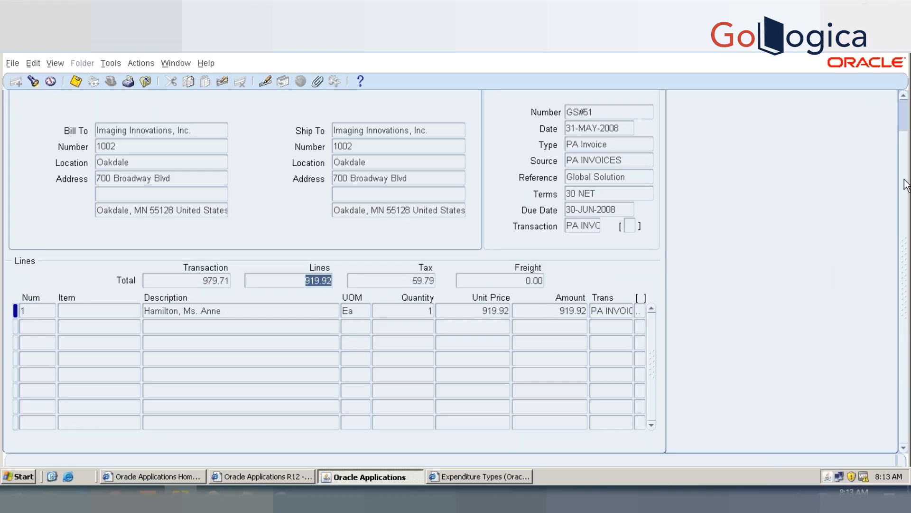
{"action": "left_click_drag", "start_coordinate": [905, 156], "coordinate": [903, 101]}
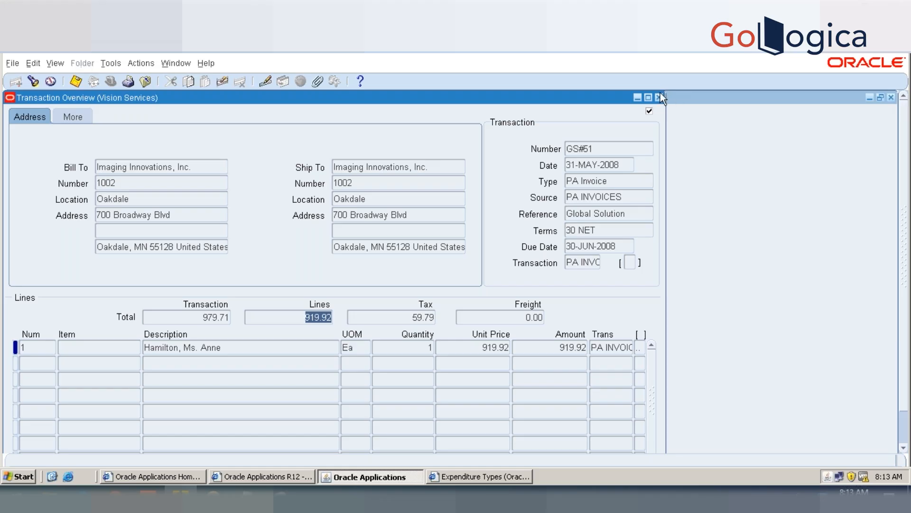
{"action": "left_click", "coordinate": [658, 98]}
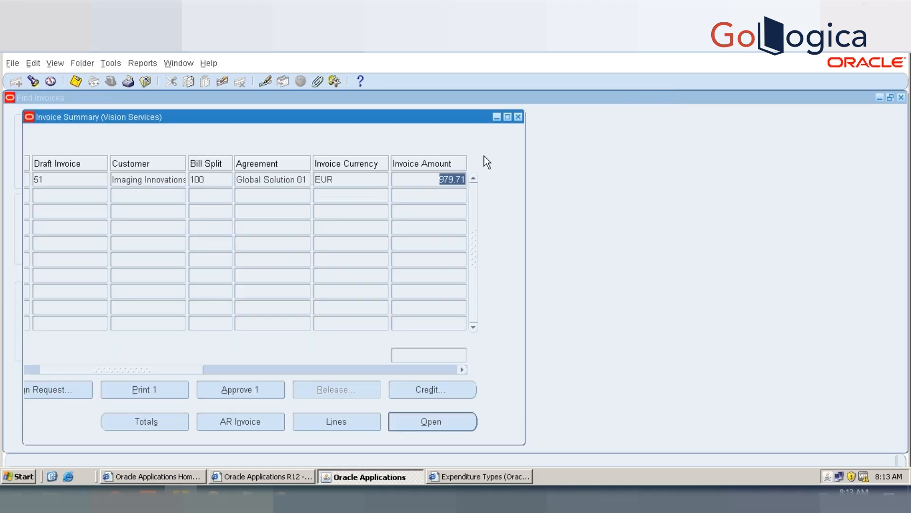
Step: Maximize the invoice summary and check the invoice status of draft invoice 51
{"action": "left_click", "coordinate": [507, 116]}
{"action": "left_click", "coordinate": [519, 160]}
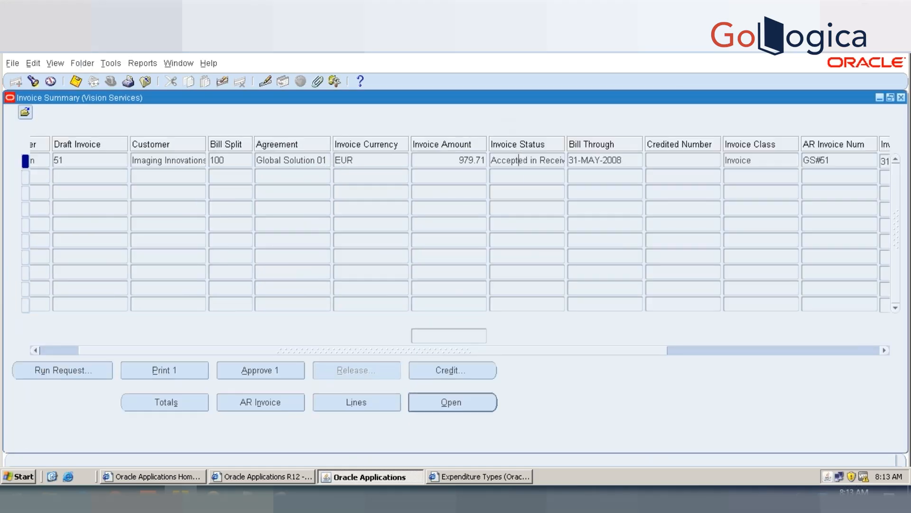
{"action": "triple_click", "coordinate": [519, 160]}
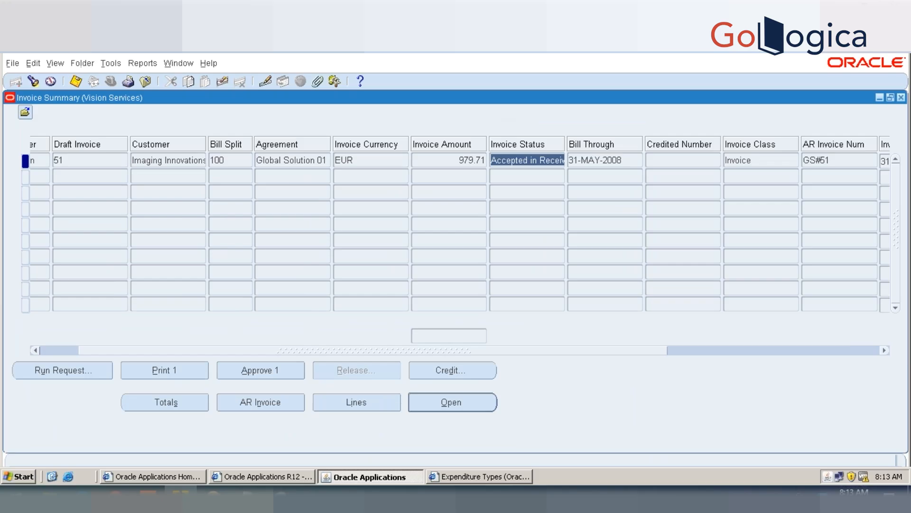
{"action": "left_click_drag", "start_coordinate": [472, 350], "coordinate": [383, 357]}
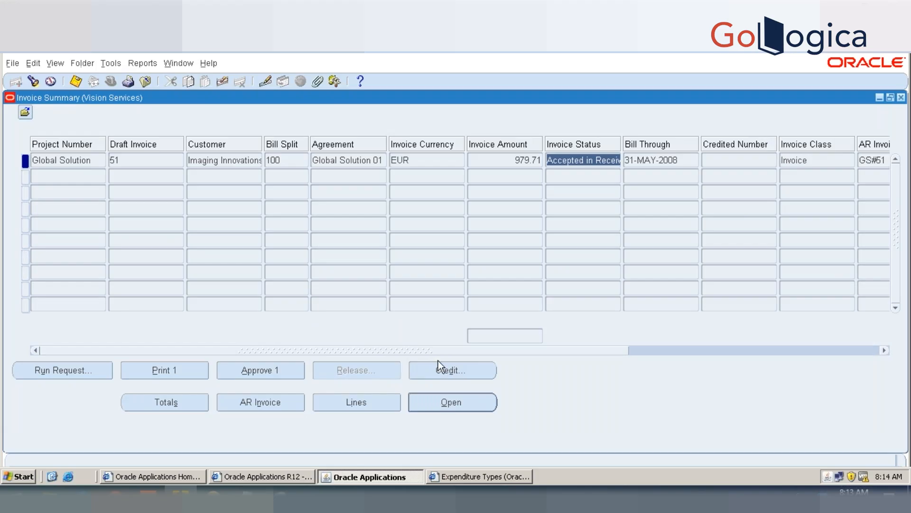
Step: Start a new single request for PRC: Tieback Invoices from Receivables
{"action": "left_click", "coordinate": [56, 63]}
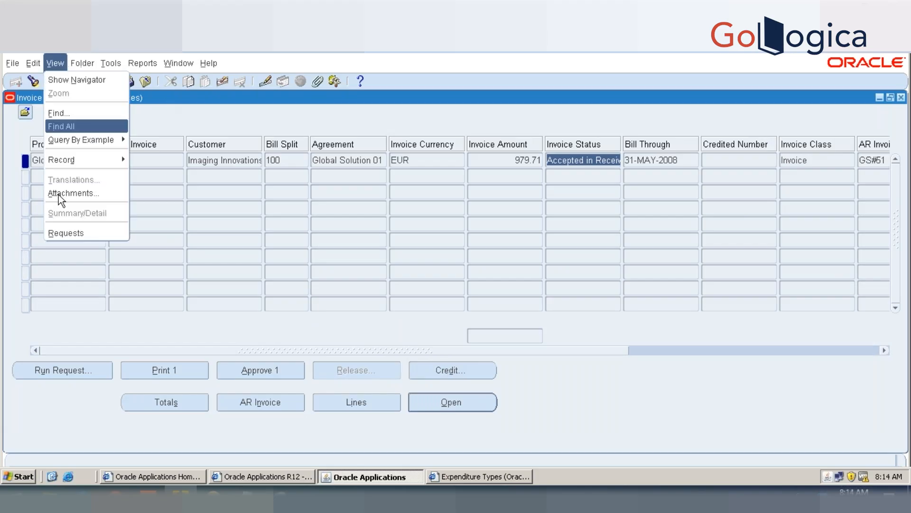
{"action": "left_click", "coordinate": [63, 233]}
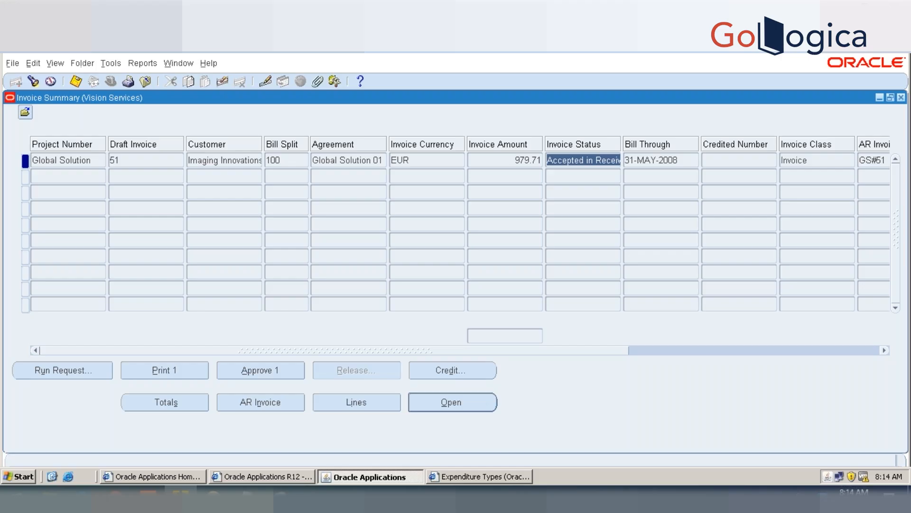
{"action": "left_click", "coordinate": [207, 388]}
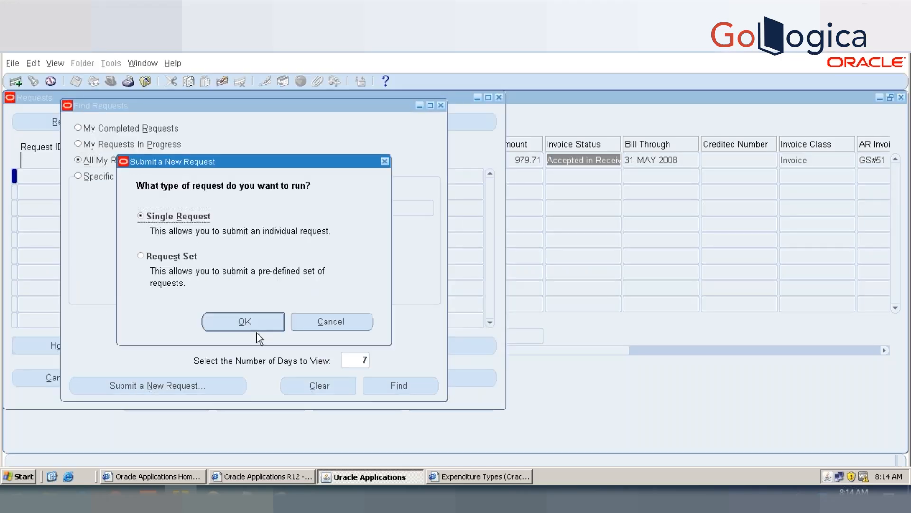
{"action": "left_click", "coordinate": [261, 320]}
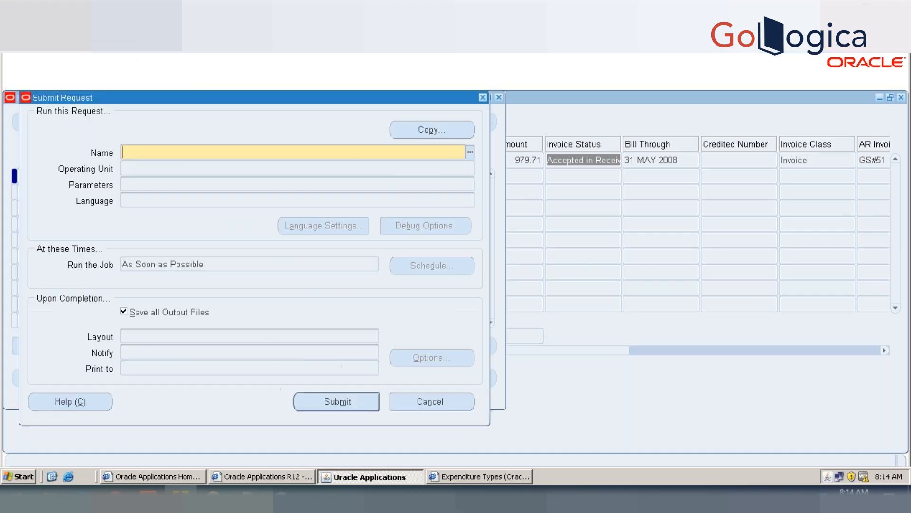
{"action": "type", "text": "tie%"}
{"action": "key", "text": "Return"}
{"action": "key", "text": "Down"}
{"action": "key", "text": "Up"}
{"action": "key", "text": "Down"}
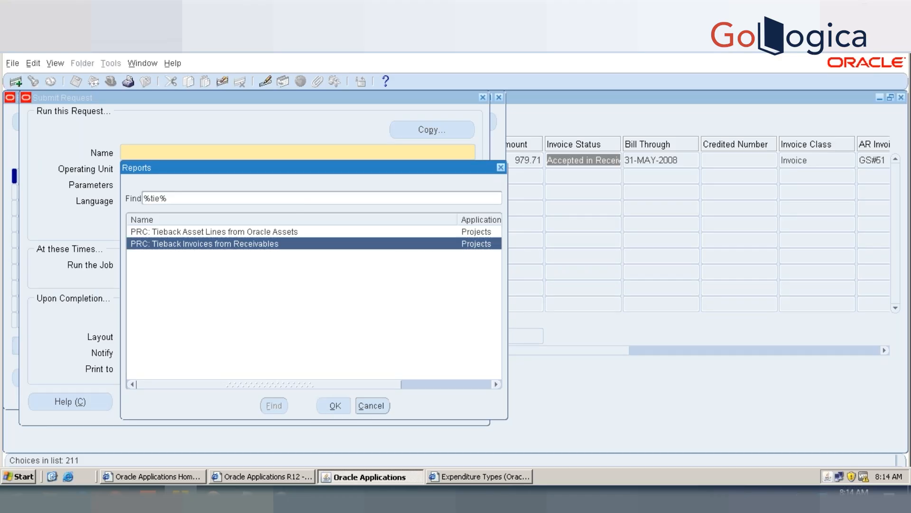
{"action": "key", "text": "Return"}
Step: Leave the rescheduling parameters blank, submit the tieback request, and decline submitting another one
{"action": "type", "text": "0"}
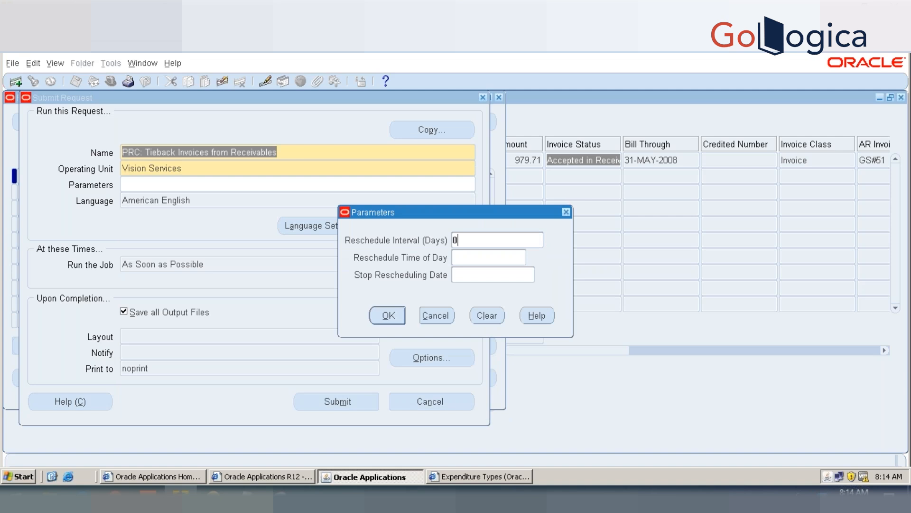
{"action": "key", "text": "Tab"}
{"action": "key", "text": "Return"}
{"action": "key", "text": "Delete"}
{"action": "type", "text": "1"}
{"action": "key", "text": "shift+Tab"}
{"action": "key", "text": "Delete"}
{"action": "left_click", "coordinate": [370, 309]}
{"action": "left_click", "coordinate": [337, 401]}
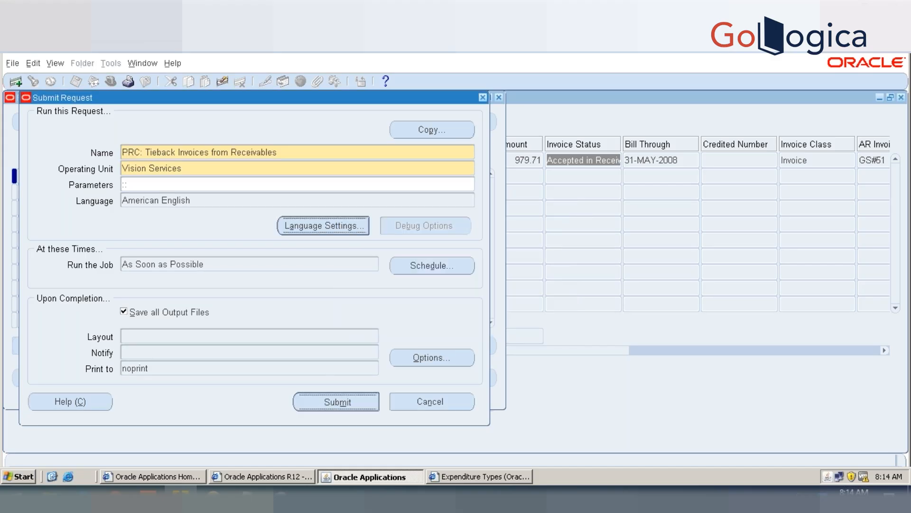
{"action": "left_click", "coordinate": [493, 308]}
Step: List all my requests and refresh the list until the tieback request completes
{"action": "left_click", "coordinate": [403, 384]}
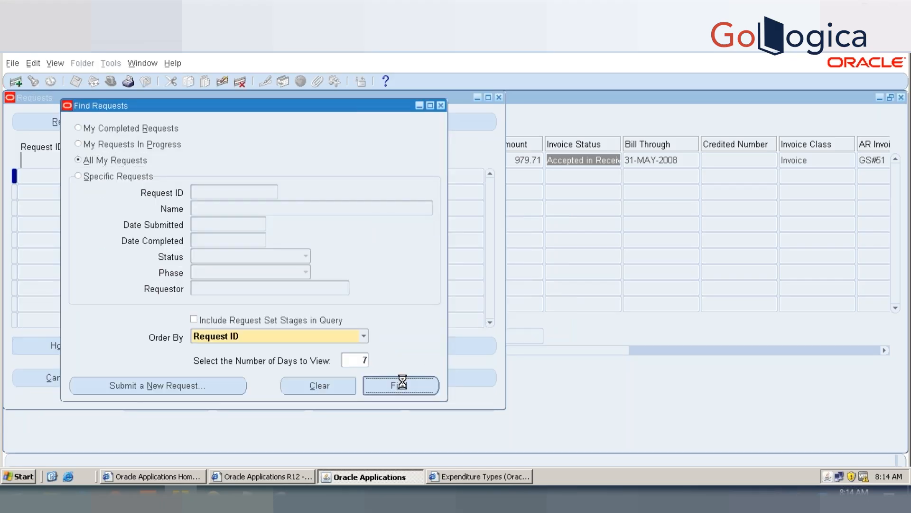
{"action": "left_click", "coordinate": [111, 122]}
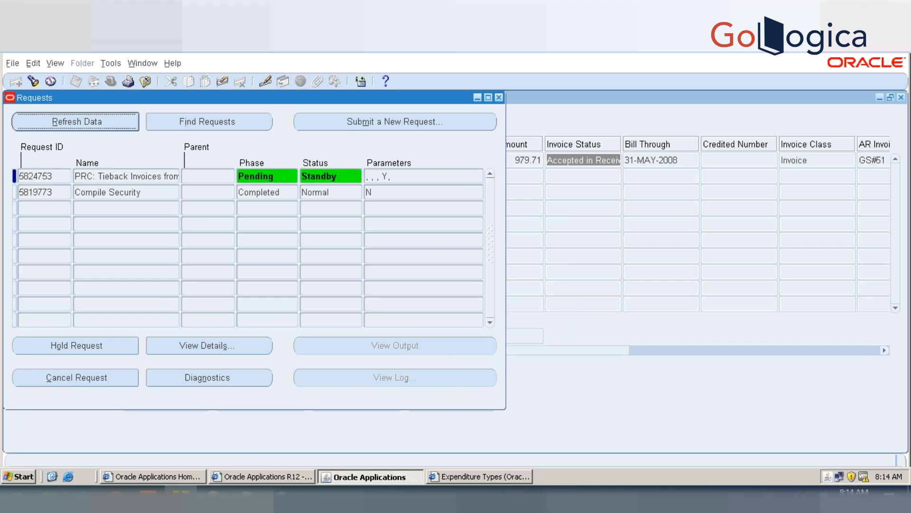
{"action": "left_click", "coordinate": [111, 123]}
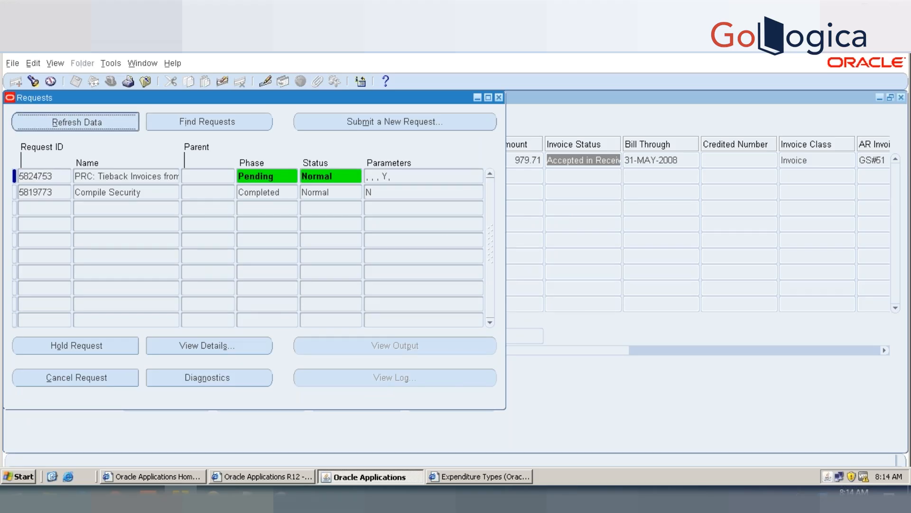
{"action": "left_click", "coordinate": [112, 122]}
{"action": "left_click", "coordinate": [112, 122]}
{"action": "left_click", "coordinate": [112, 123]}
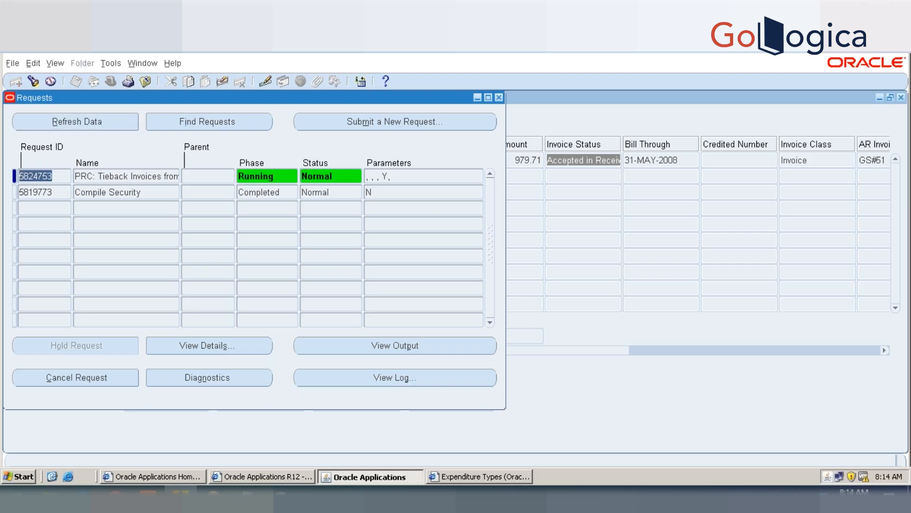
{"action": "left_click", "coordinate": [111, 123]}
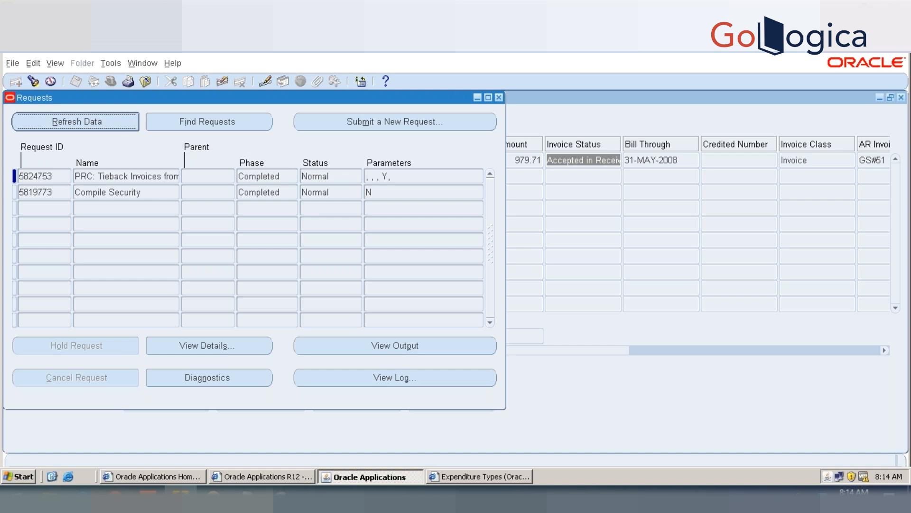
Step: View the output of the completed tieback request in a maximized window
{"action": "left_click", "coordinate": [385, 345]}
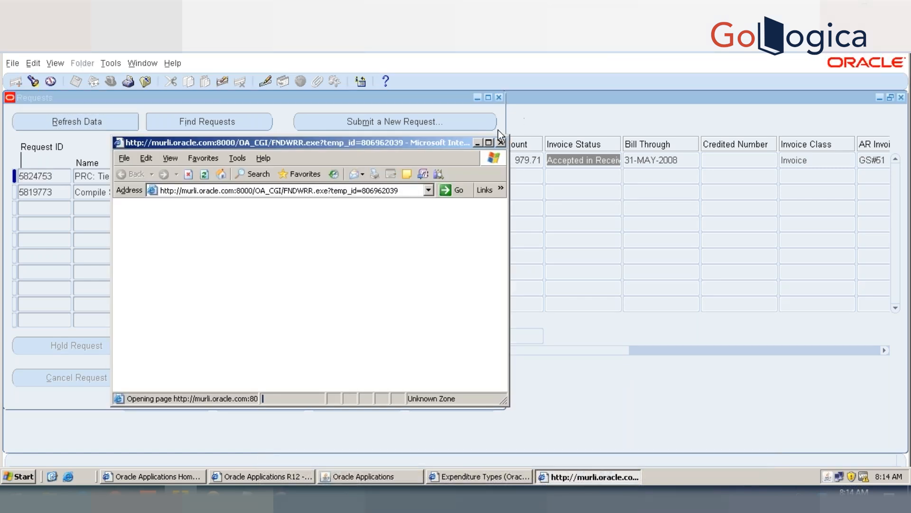
{"action": "left_click", "coordinate": [489, 144]}
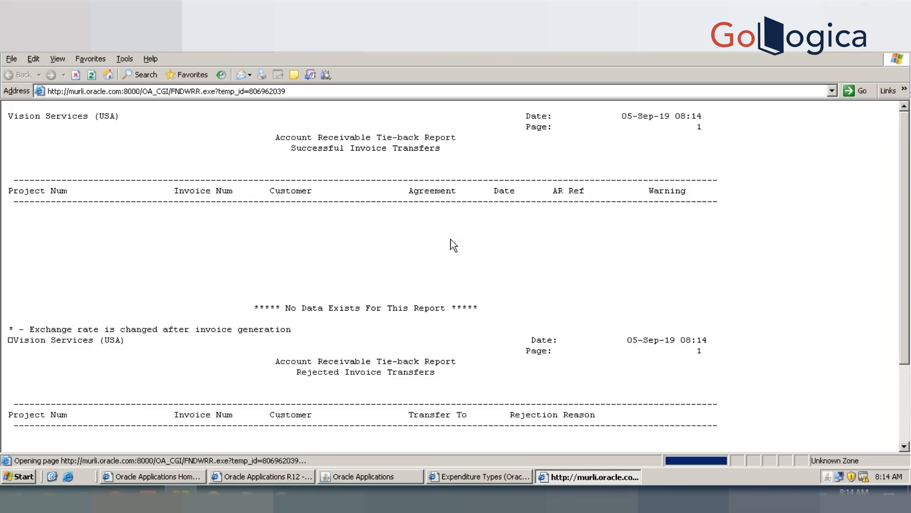
Step: Read the rest of the tieback report, return to the Oracle Applications window and close the requests list
{"action": "scroll", "coordinate": [451, 246], "scroll_direction": "down", "scroll_amount": 3}
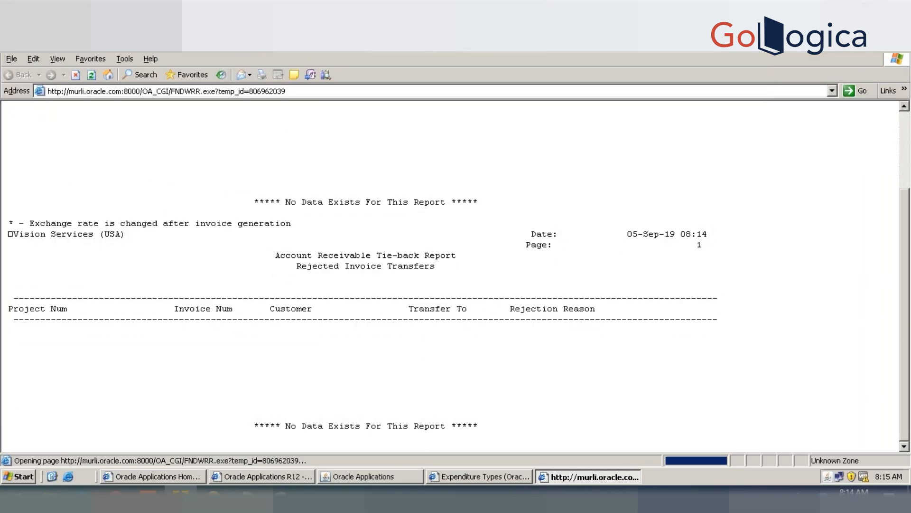
{"action": "left_click", "coordinate": [366, 477]}
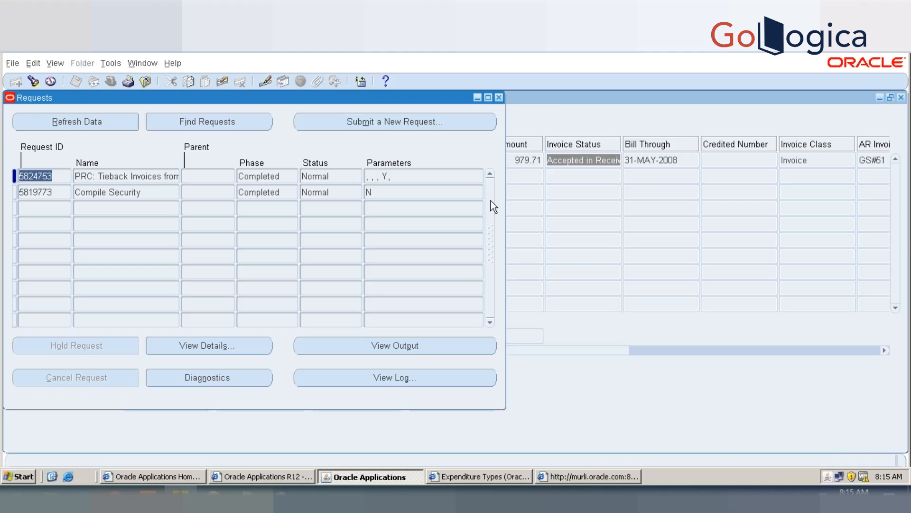
{"action": "left_click", "coordinate": [499, 98]}
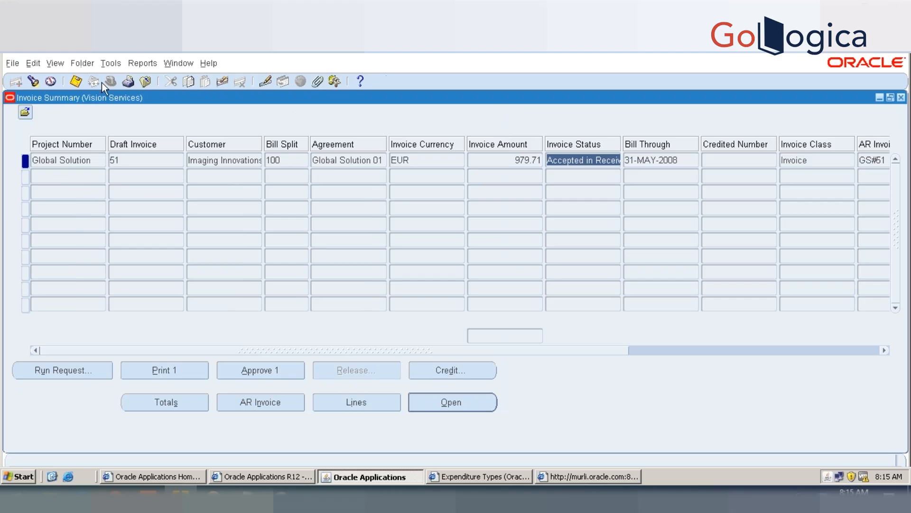
Step: Rerun the project invoice search with AR number GS#51 to refresh the invoice summary
{"action": "left_click", "coordinate": [34, 81]}
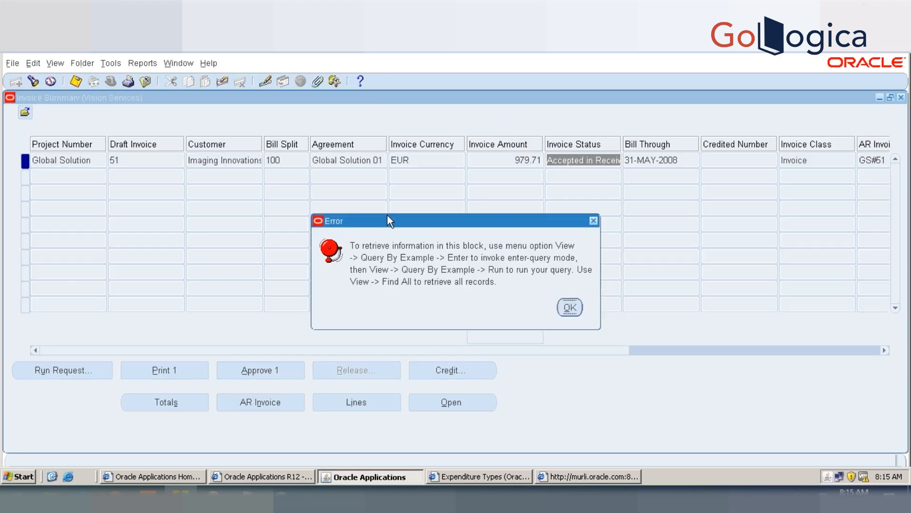
{"action": "left_click", "coordinate": [569, 308]}
{"action": "left_click", "coordinate": [901, 98]}
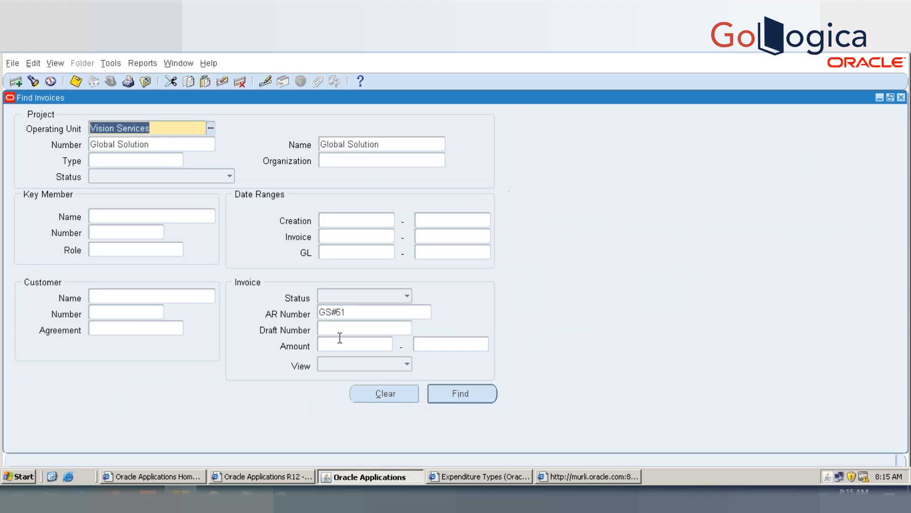
{"action": "left_click", "coordinate": [451, 390]}
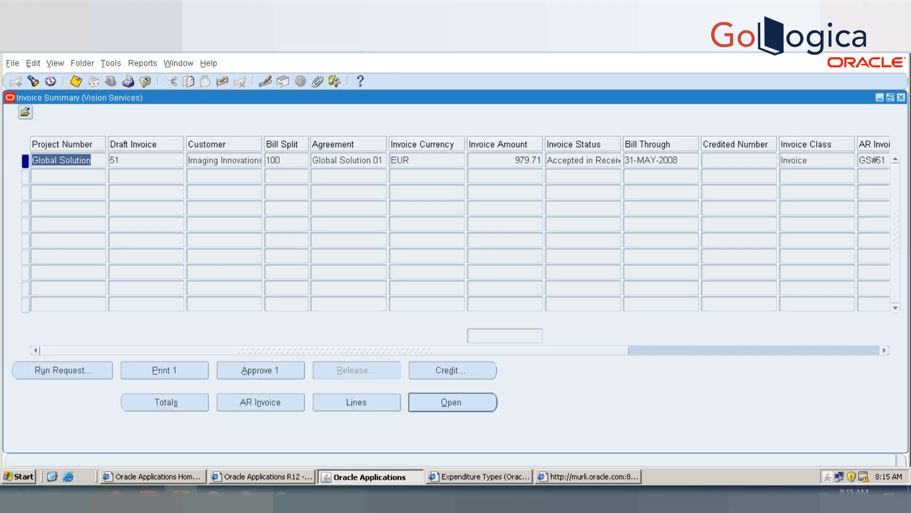
{"action": "left_click", "coordinate": [25, 110]}
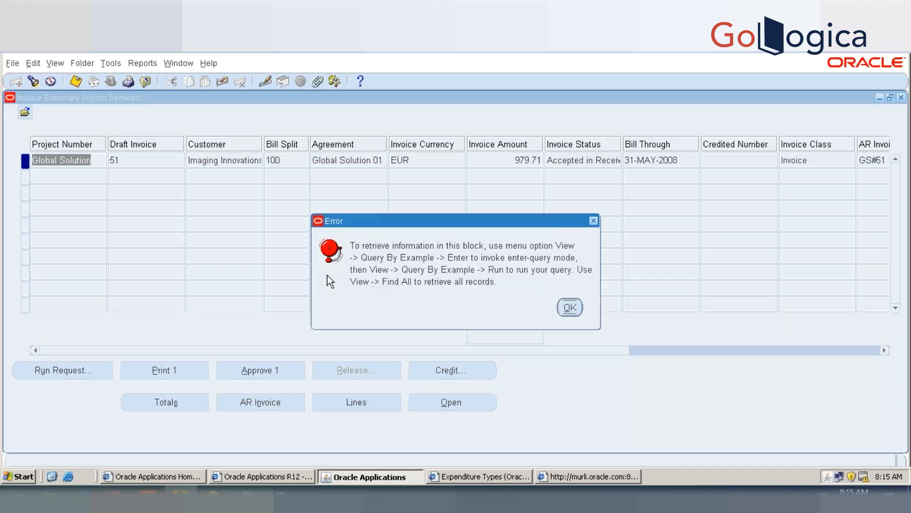
{"action": "left_click", "coordinate": [570, 307]}
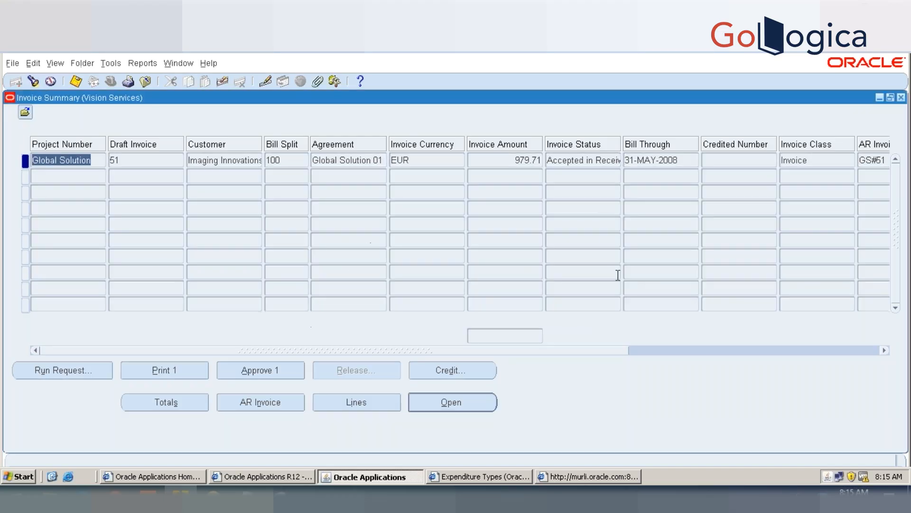
Step: Clear the AR number from the search criteria and find all invoices of the Global Solution project
{"action": "left_click", "coordinate": [901, 98]}
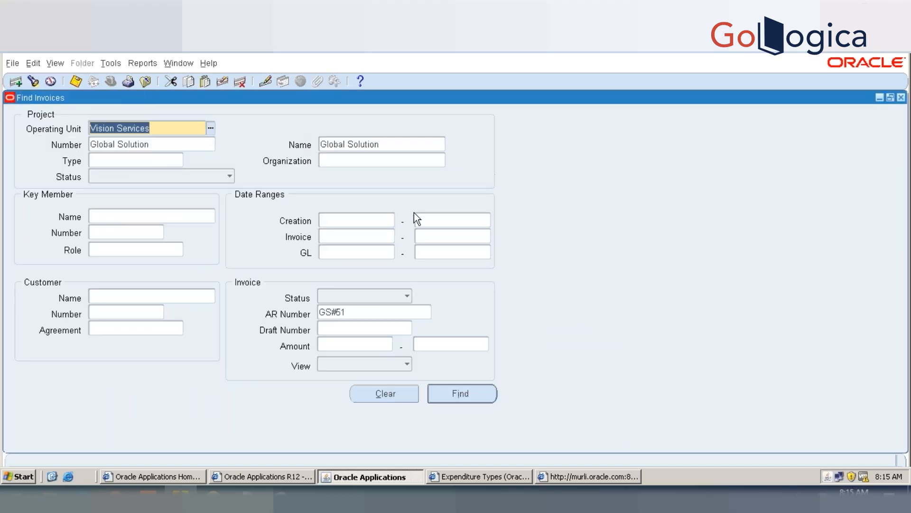
{"action": "left_click", "coordinate": [366, 310]}
{"action": "key", "text": "Delete"}
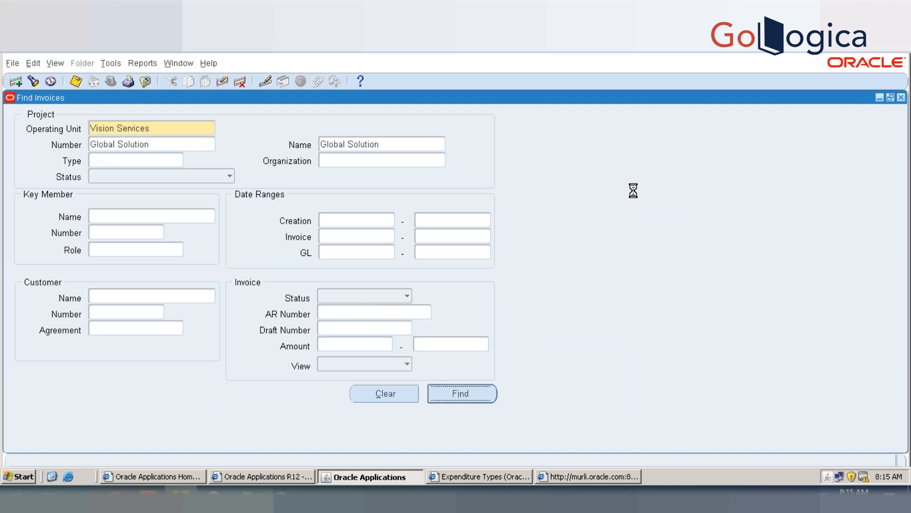
Step: Recheck the successful and rejected transfer sections of the tieback report and return to the invoice summary
{"action": "left_click", "coordinate": [556, 477]}
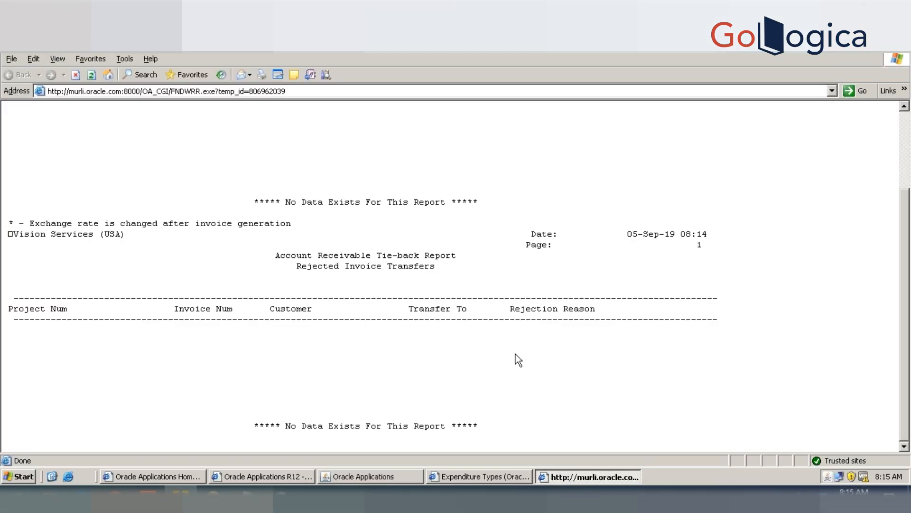
{"action": "scroll", "coordinate": [516, 354], "scroll_direction": "up", "scroll_amount": 5}
{"action": "scroll", "coordinate": [515, 354], "scroll_direction": "down", "scroll_amount": 4}
{"action": "scroll", "coordinate": [455, 275], "scroll_direction": "down", "scroll_amount": 1}
{"action": "scroll", "coordinate": [456, 276], "scroll_direction": "up", "scroll_amount": 5}
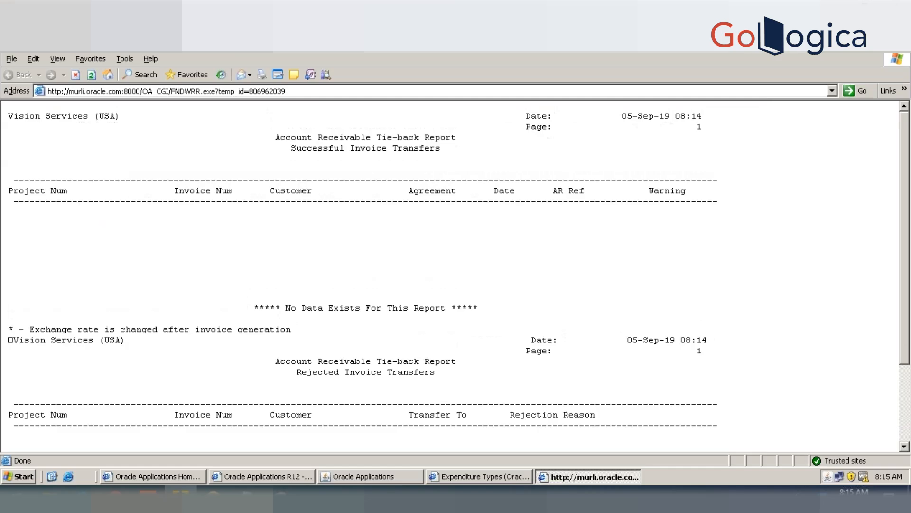
{"action": "left_click", "coordinate": [405, 475]}
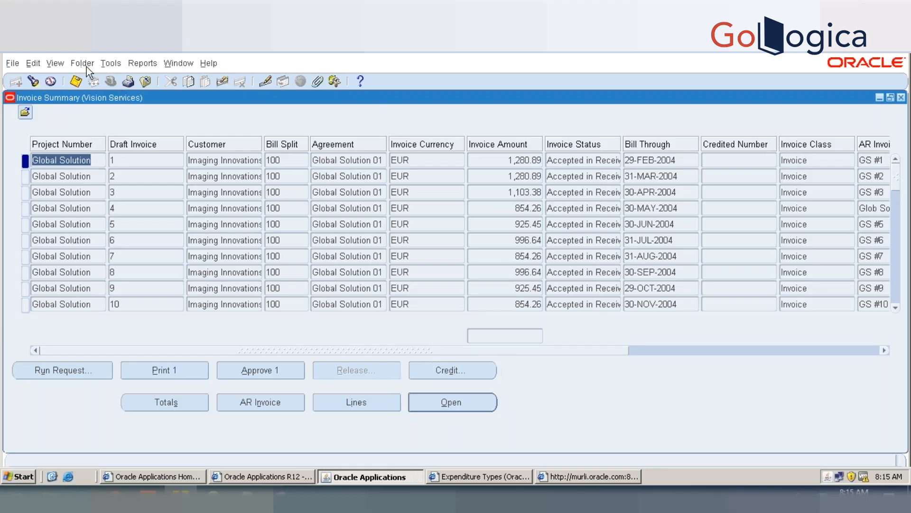
Step: Go to the last invoice record and inspect the AR invoice number and invoice status of draft invoice 51
{"action": "left_click", "coordinate": [56, 63]}
{"action": "mouse_move", "coordinate": [80, 161]}
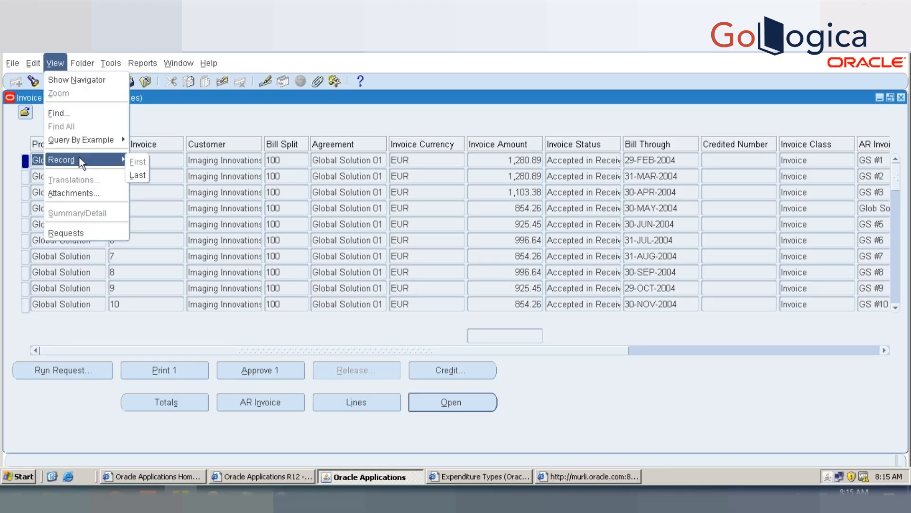
{"action": "left_click", "coordinate": [137, 175]}
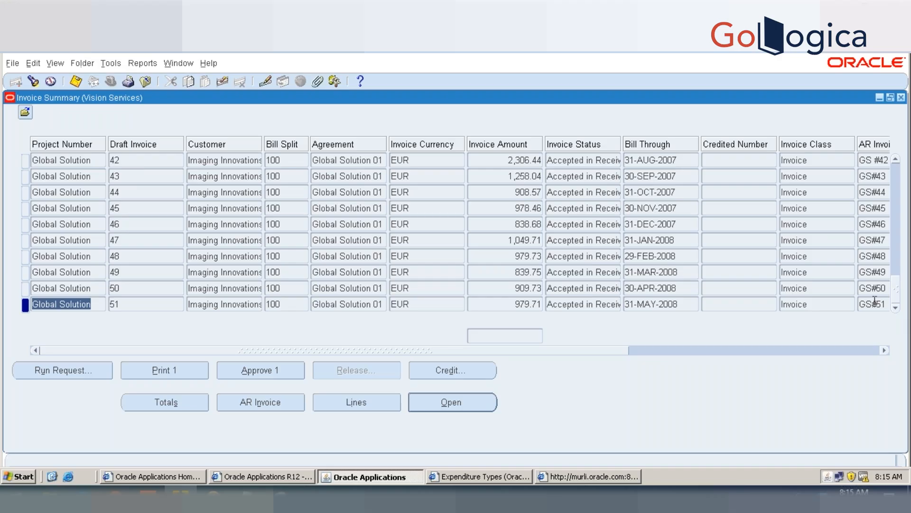
{"action": "left_click", "coordinate": [876, 303]}
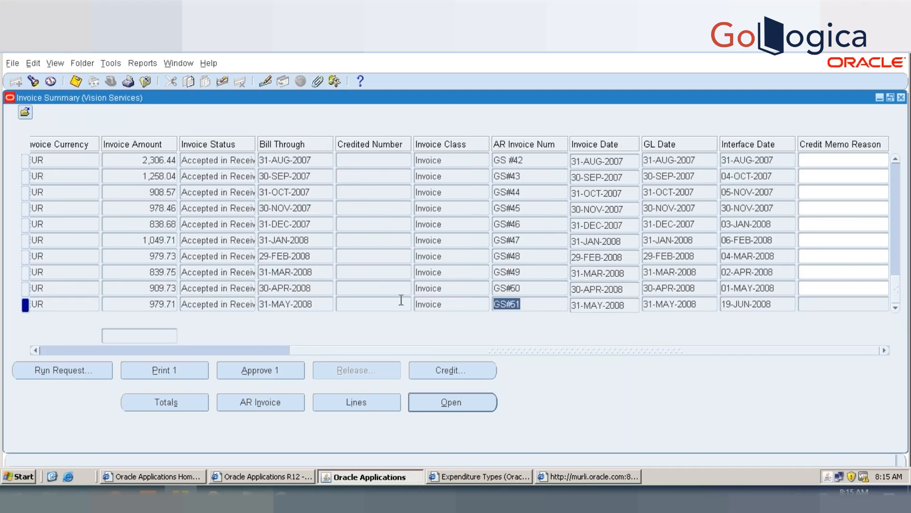
{"action": "left_click", "coordinate": [246, 351]}
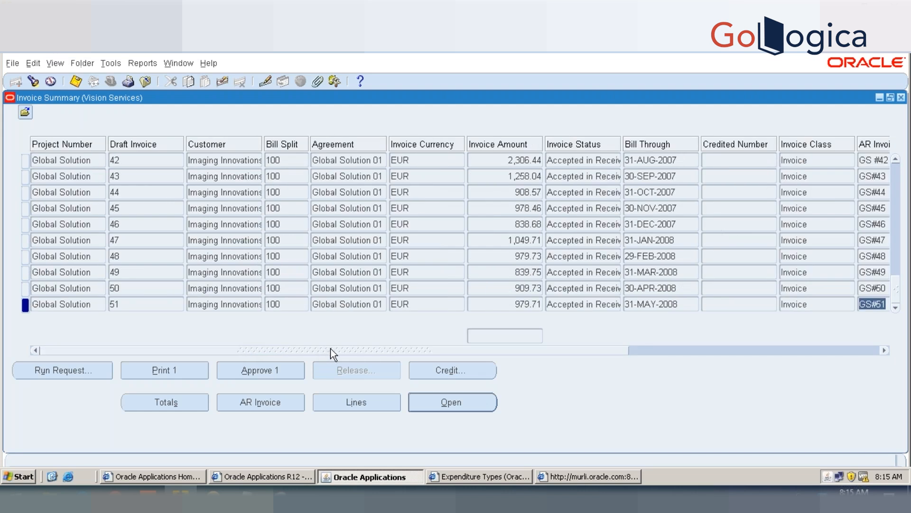
{"action": "left_click", "coordinate": [636, 350]}
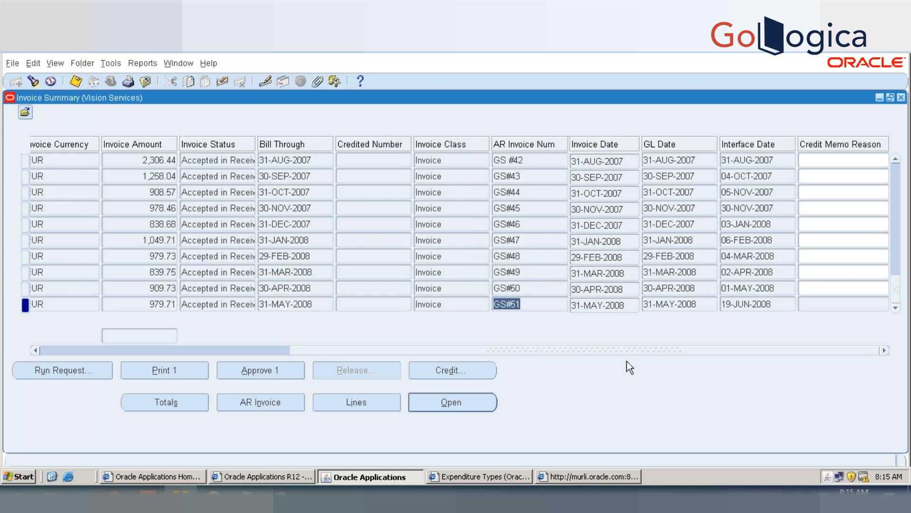
{"action": "left_click", "coordinate": [246, 306]}
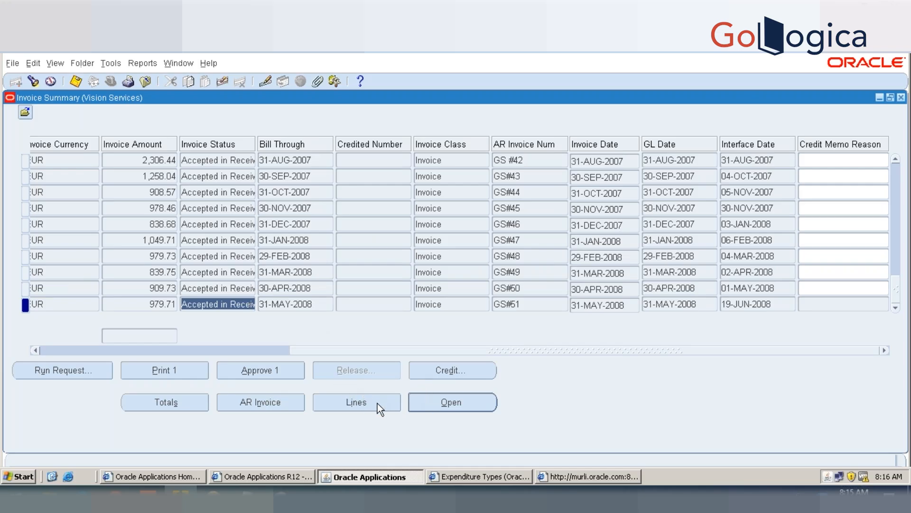
Step: View the AR transaction overview for invoice GS#51, check its tax and lines totals, and close it
{"action": "left_click", "coordinate": [298, 403]}
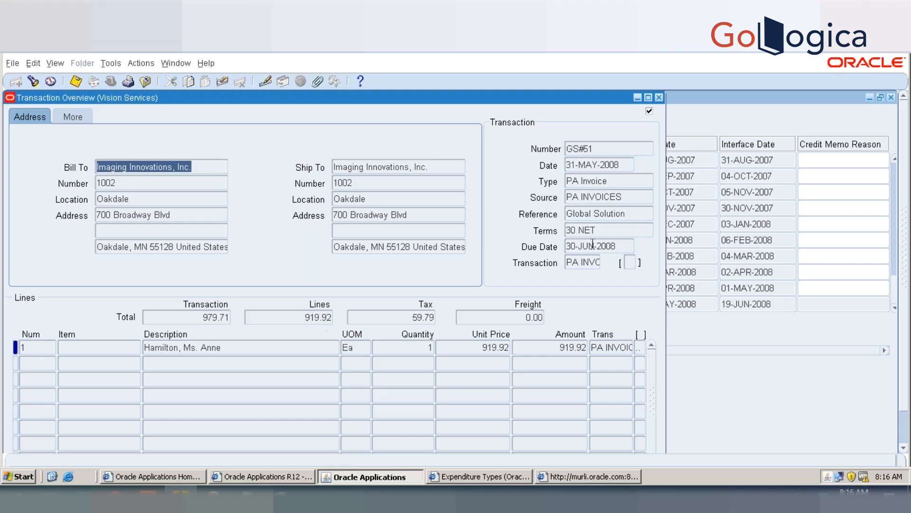
{"action": "left_click", "coordinate": [414, 316]}
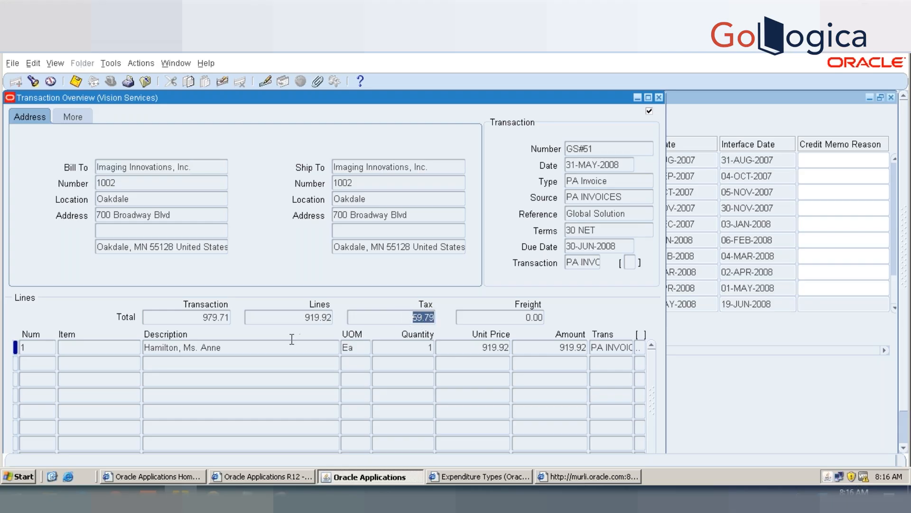
{"action": "left_click", "coordinate": [284, 316]}
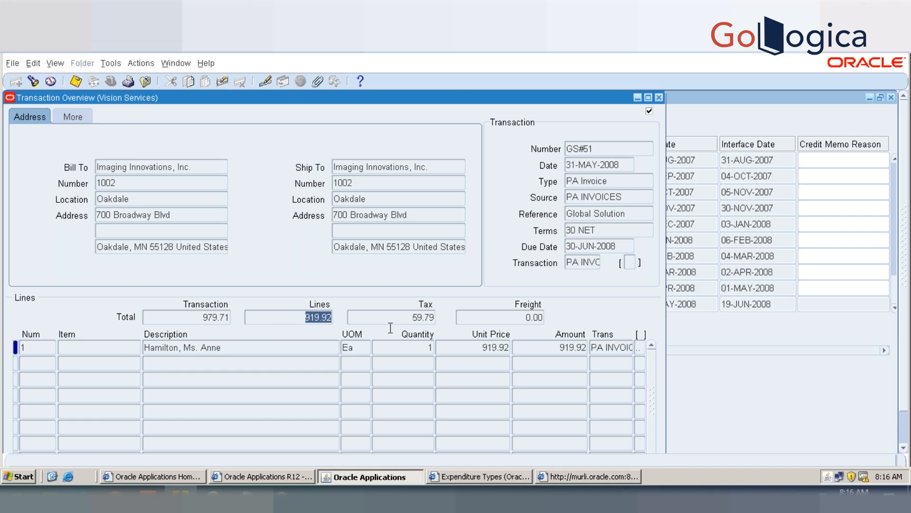
{"action": "left_click", "coordinate": [414, 319]}
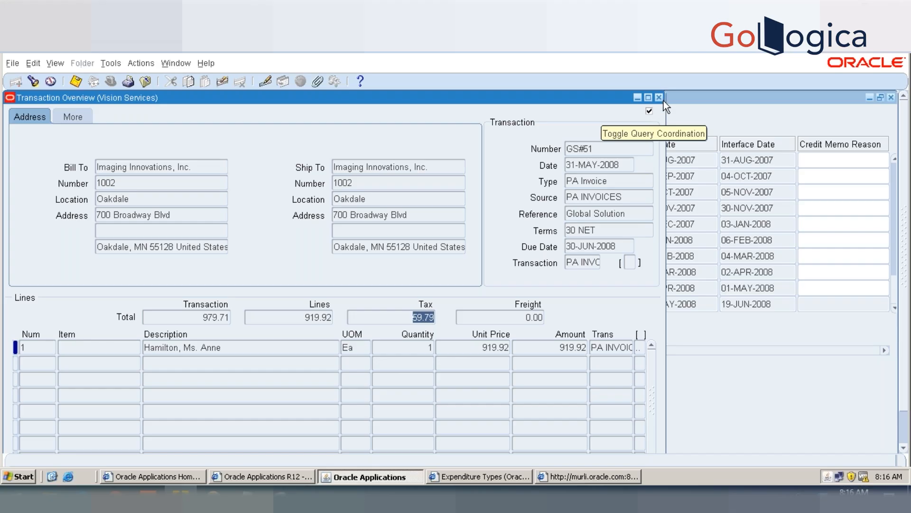
{"action": "left_click", "coordinate": [659, 98]}
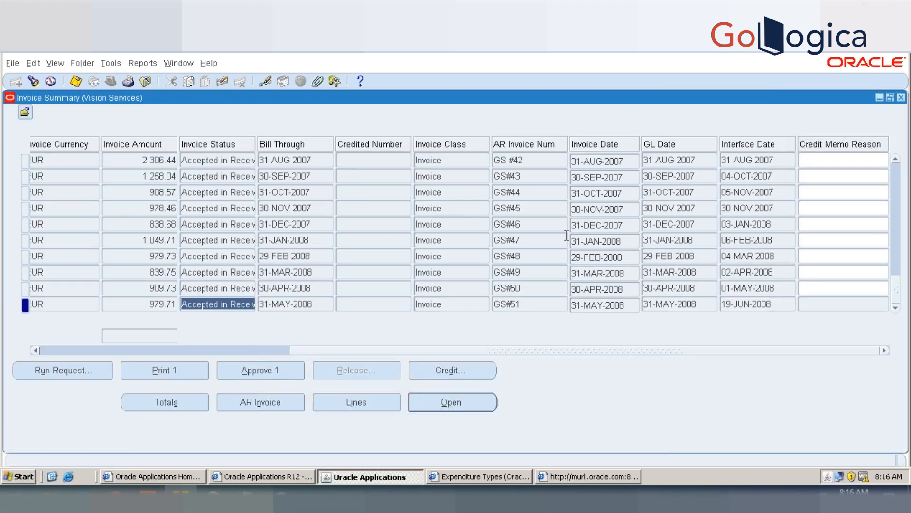